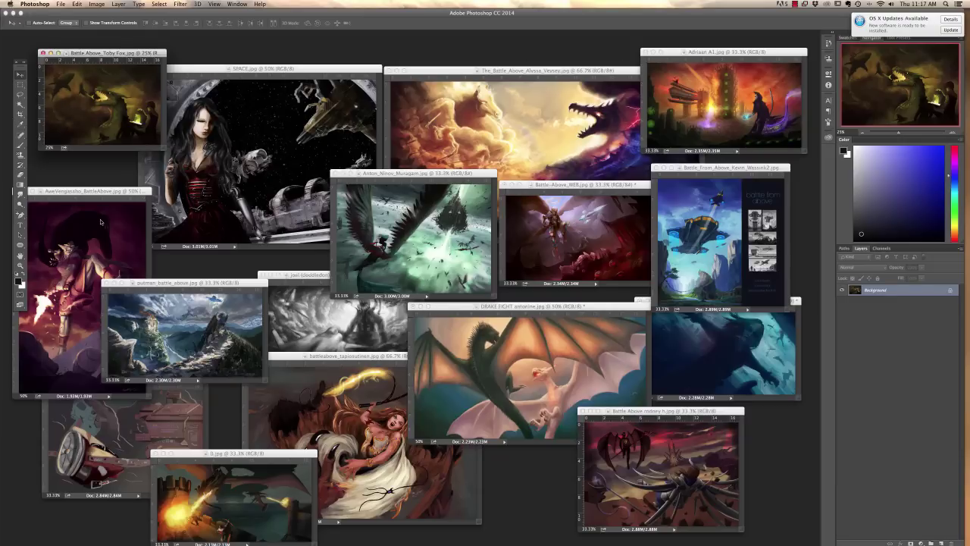
# - Show the dragon painting alone in full-screen mode, zoomed to about 50%
pyautogui.press('f')
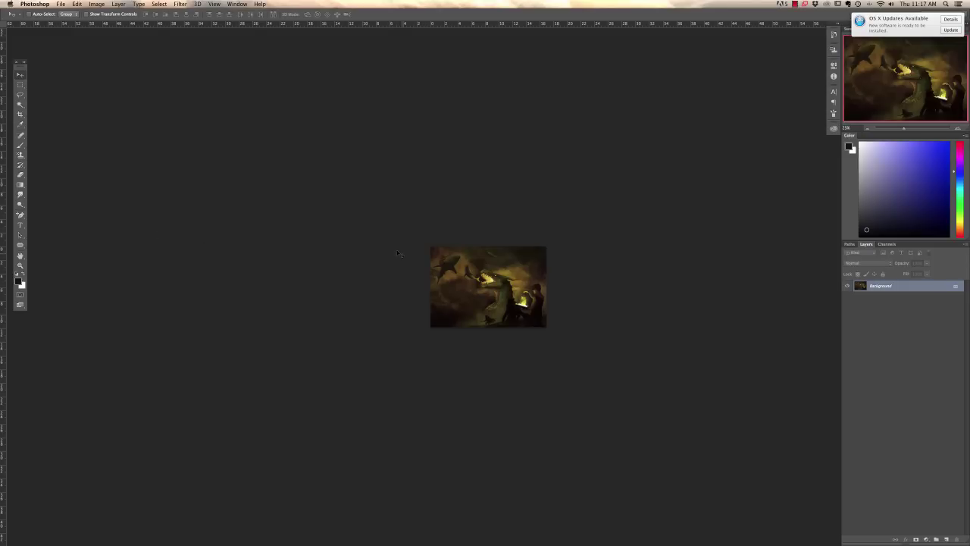
pyautogui.press('super+equal')
pyautogui.press('super+equal')
pyautogui.press('super+equal')
pyautogui.press('super+equal')
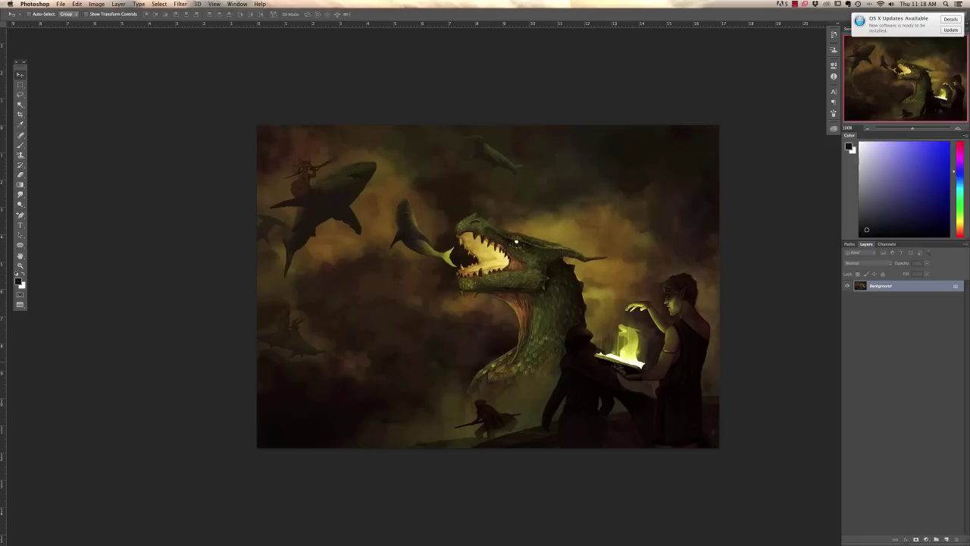
# - Lasso the cloudy background around the dragon, apply Surface Blur twice, then deselect
pyautogui.press('l')
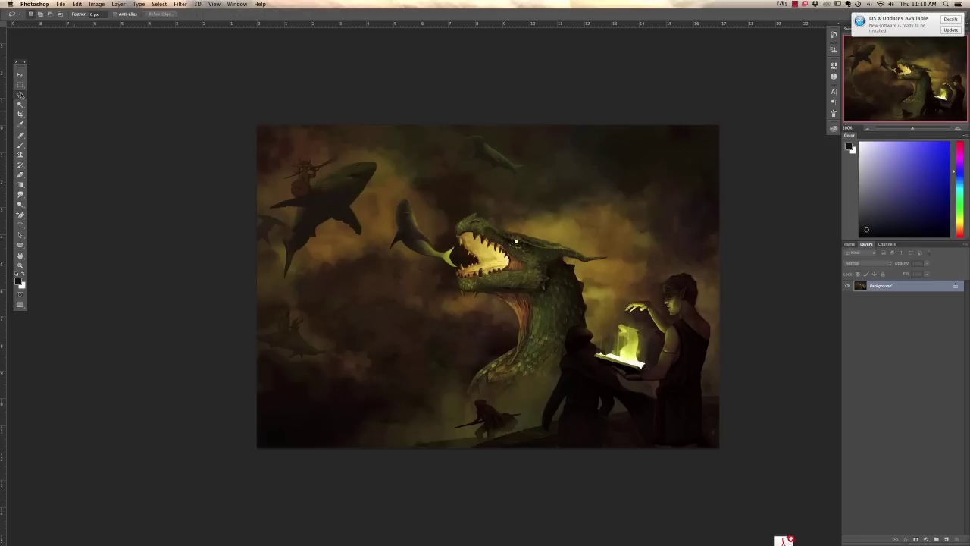
pyautogui.moveTo(619, 103)
pyautogui.mouseDown()
pyautogui.moveTo(542, 178)
pyautogui.moveTo(524, 216)
pyautogui.moveTo(616, 244)
pyautogui.moveTo(607, 280)
pyautogui.moveTo(665, 267)
pyautogui.moveTo(779, 175)
pyautogui.moveTo(499, 185)
pyautogui.moveTo(377, 109)
pyautogui.moveTo(402, 173)
pyautogui.moveTo(455, 215)
pyautogui.moveTo(387, 153)
pyautogui.moveTo(327, 135)
pyautogui.moveTo(281, 196)
pyautogui.moveTo(271, 92)
pyautogui.moveTo(378, 207)
pyautogui.moveTo(401, 282)
pyautogui.moveTo(489, 306)
pyautogui.moveTo(435, 409)
pyautogui.moveTo(285, 428)
pyautogui.moveTo(326, 353)
pyautogui.moveTo(255, 267)
pyautogui.moveTo(273, 248)
pyautogui.moveTo(265, 241)
pyautogui.moveTo(320, 250)
pyautogui.moveTo(349, 227)
pyautogui.moveTo(372, 229)
pyautogui.moveTo(388, 161)
pyautogui.mouseUp()
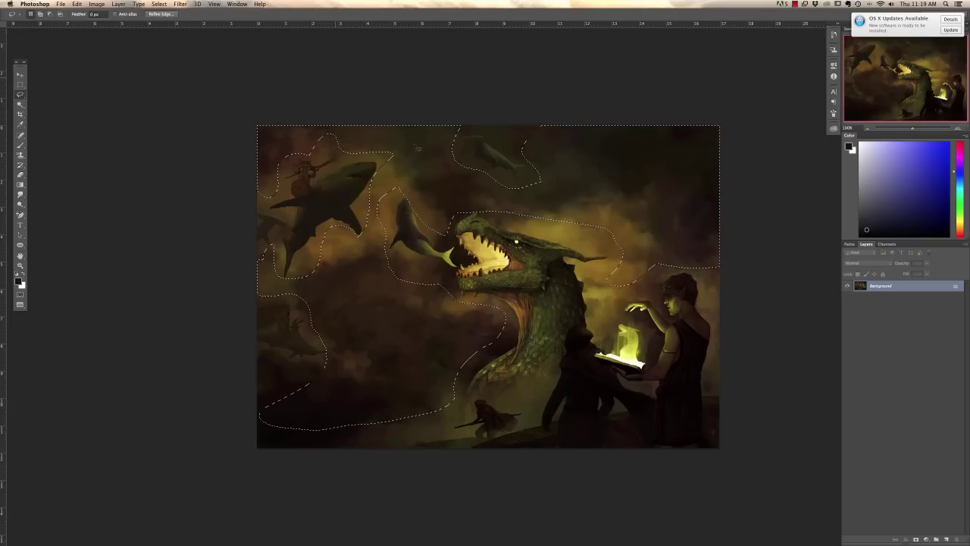
pyautogui.click(181, 4)
pyautogui.click(190, 14)
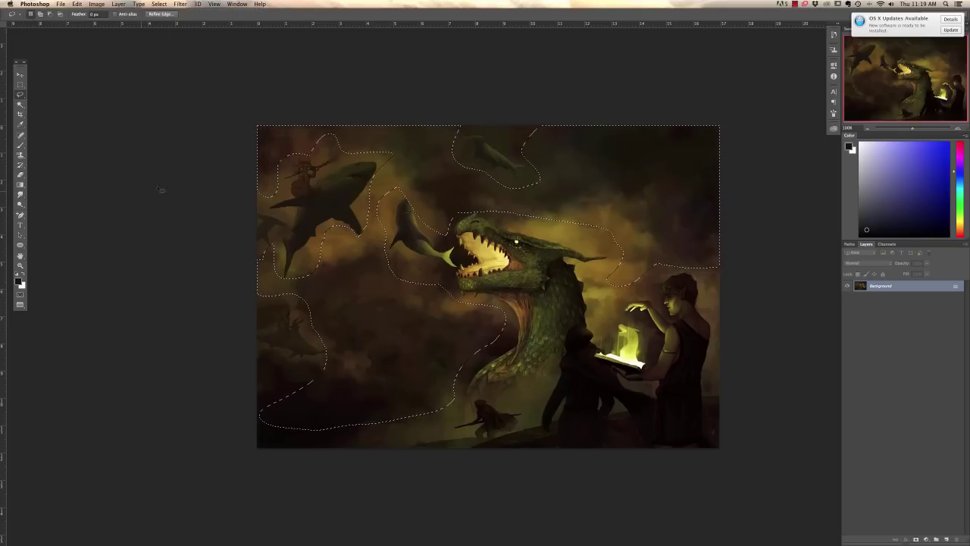
pyautogui.click(180, 4)
pyautogui.click(190, 14)
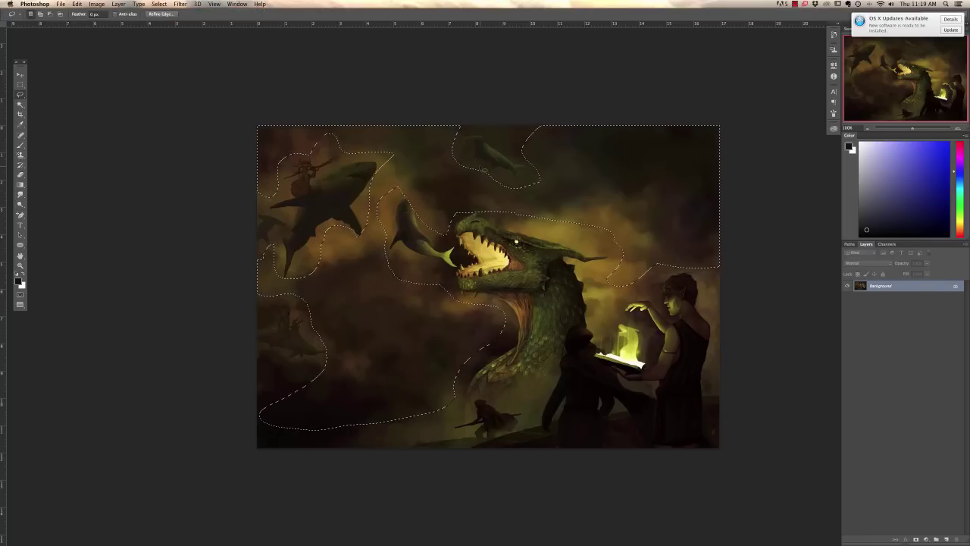
pyautogui.click(468, 161)
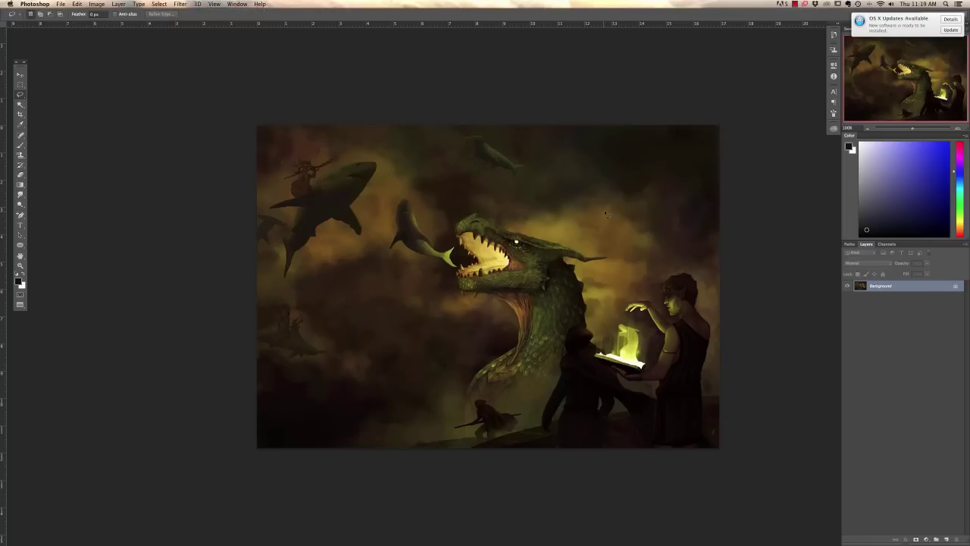
# - Try the knife and Painterly Blend smudge presets, then lasso the sky around the dragon's head
pyautogui.click(21, 146)
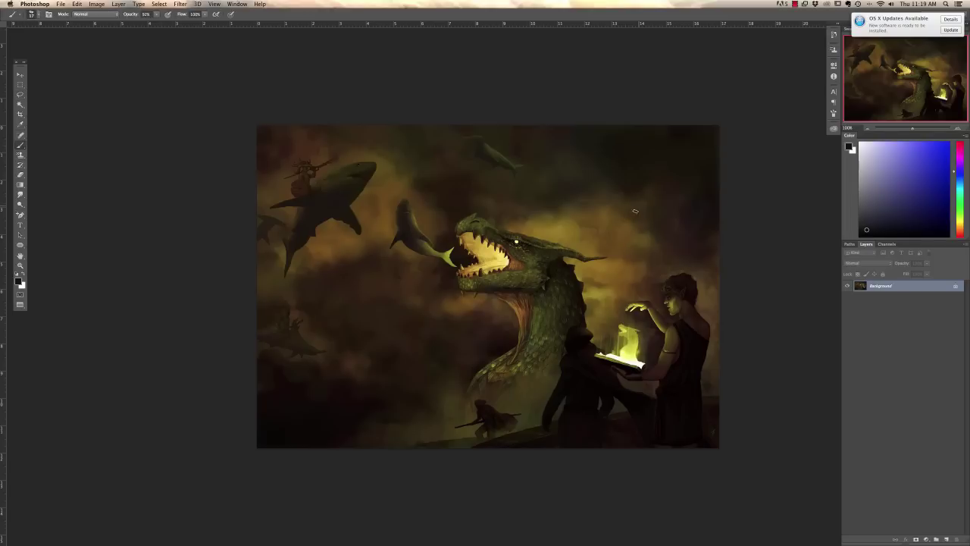
pyautogui.click(903, 29)
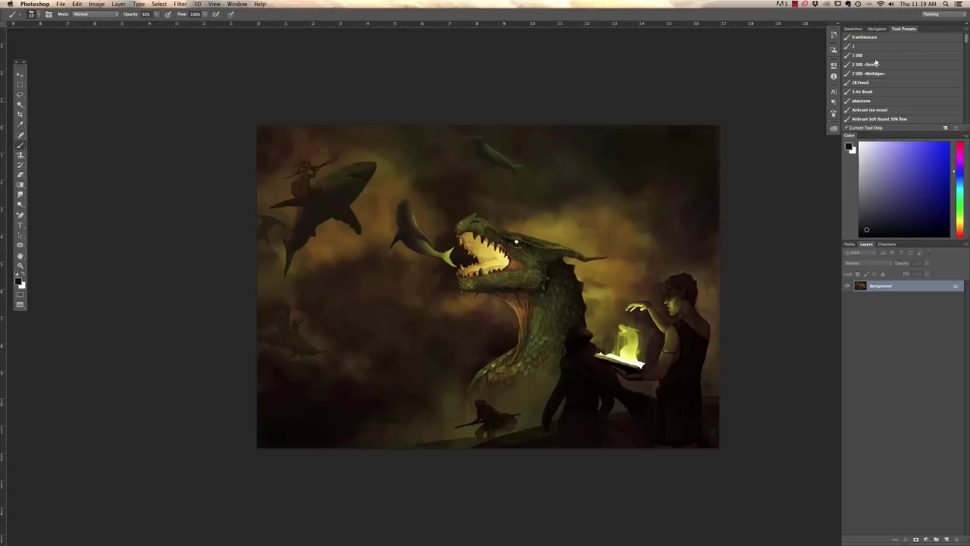
pyautogui.press('r')
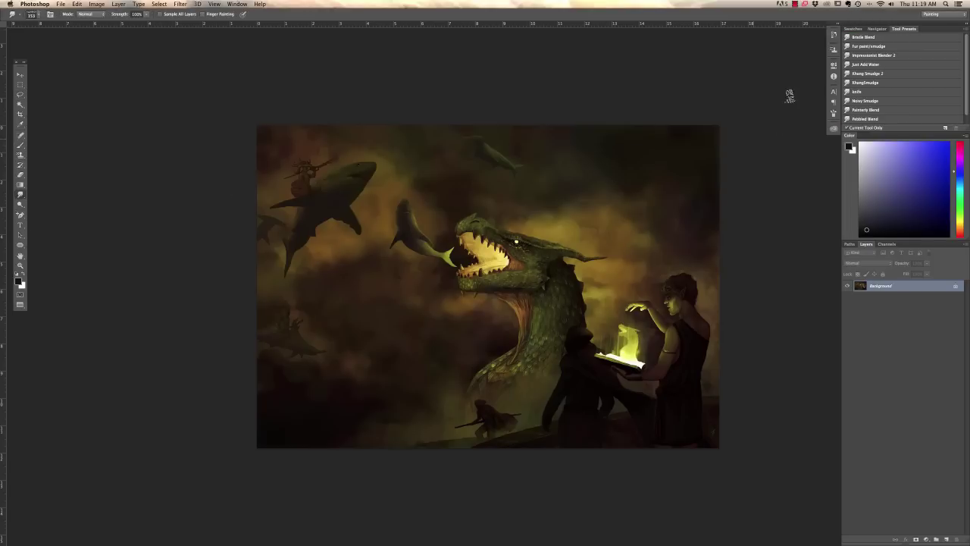
pyautogui.click(858, 92)
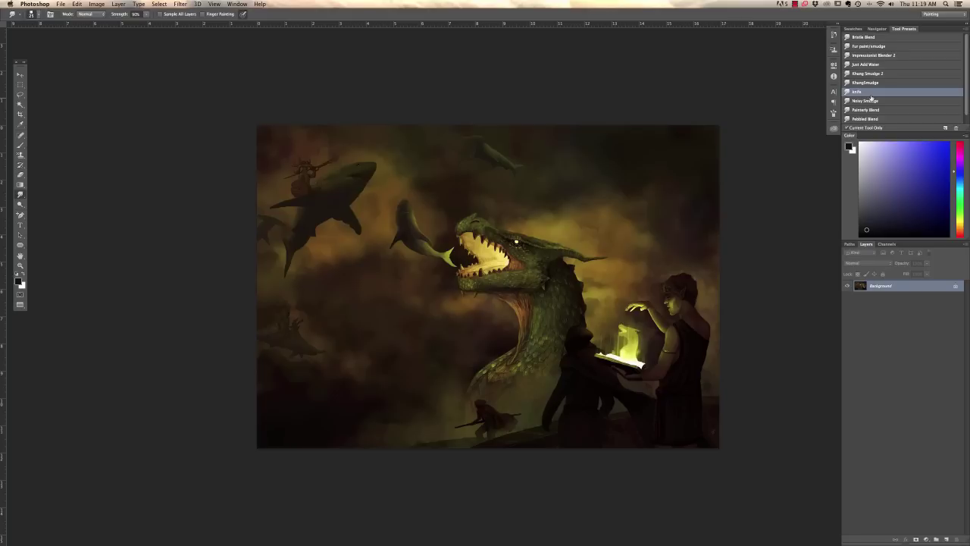
pyautogui.click(869, 111)
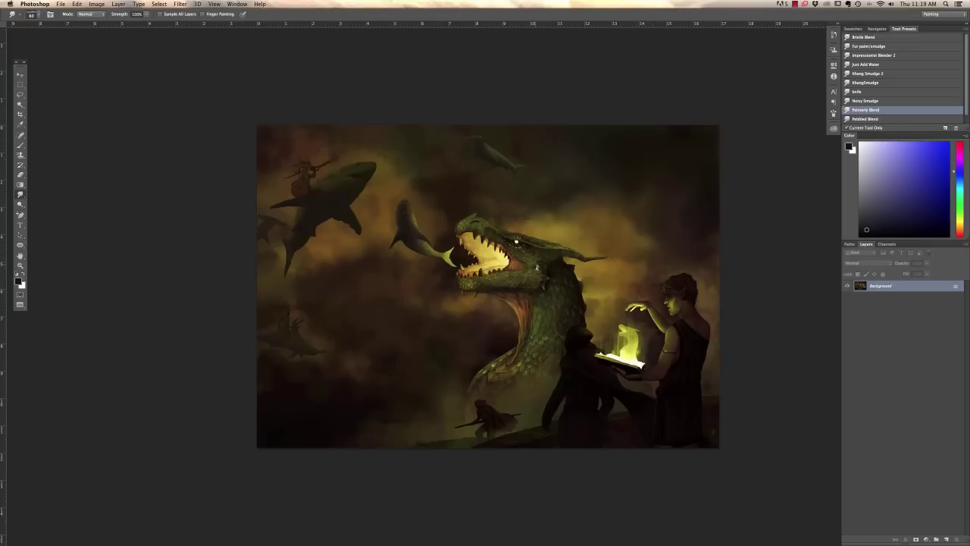
pyautogui.click(20, 94)
pyautogui.moveTo(592, 342)
pyautogui.mouseDown()
pyautogui.moveTo(592, 330)
pyautogui.moveTo(569, 337)
pyautogui.moveTo(564, 377)
pyautogui.moveTo(494, 372)
pyautogui.moveTo(668, 227)
pyautogui.moveTo(664, 252)
pyautogui.mouseUp()
# - Sample warm yellow, paint a larger-brush glow behind the dragon's head, then deselect
pyautogui.click(20, 145)
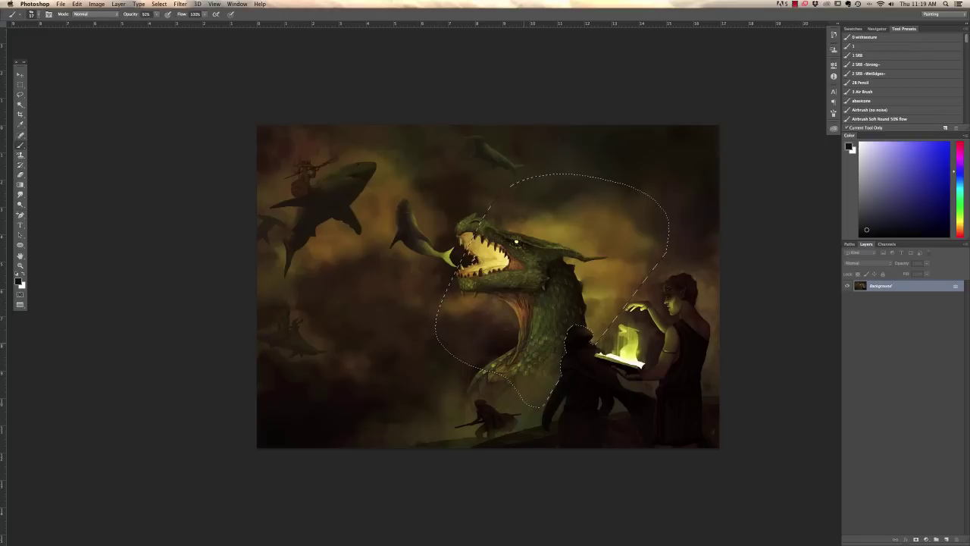
pyautogui.keyDown('alt'); pyautogui.click(605, 310); pyautogui.keyUp('alt')
pyautogui.rightClick(579, 299)
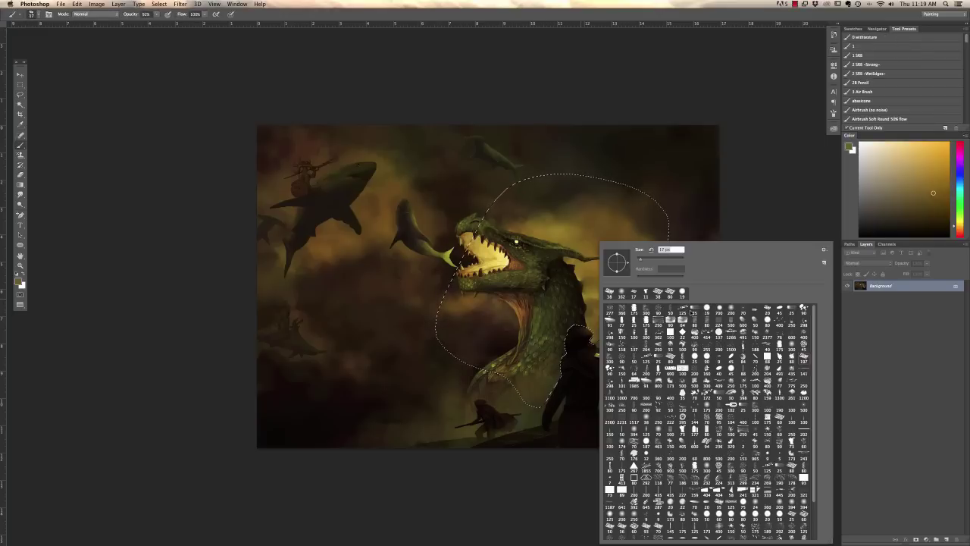
pyautogui.press(']')
pyautogui.press(']')
pyautogui.press(']')
pyautogui.press('Return')
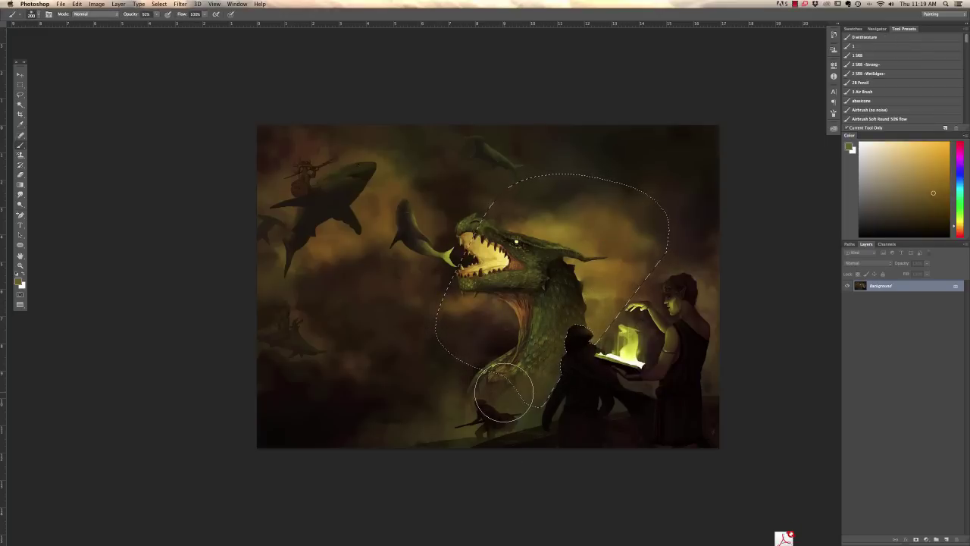
pyautogui.press('super+d')
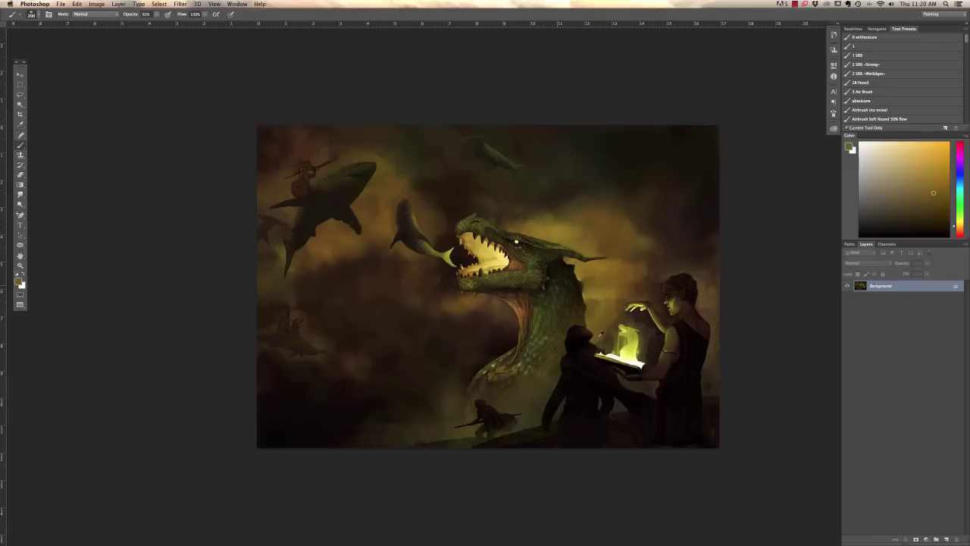
pyautogui.click(20, 94)
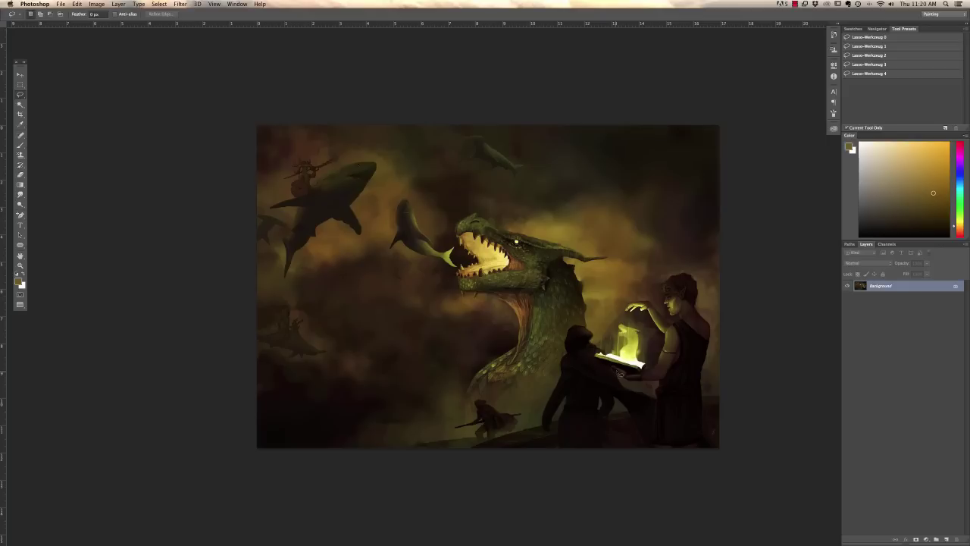
# - Lasso the hooded figure's cape, subtracting a small area near its head
pyautogui.moveTo(620, 373)
pyautogui.mouseDown()
pyautogui.moveTo(601, 368)
pyautogui.moveTo(605, 322)
pyautogui.moveTo(540, 379)
pyautogui.moveTo(658, 407)
pyautogui.mouseUp()
pyautogui.press('alt')
pyautogui.moveTo(575, 308); pyautogui.dragTo(569, 313)
# - Paint the cape black with a soft brush at about 86 px, then 43 px
pyautogui.click(21, 143)
pyautogui.press('d')
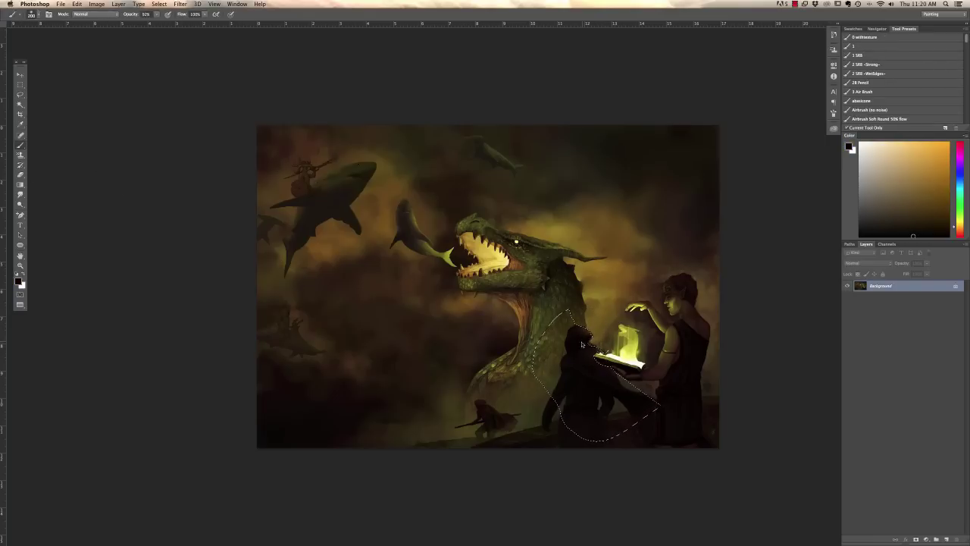
pyautogui.rightClick(808, 253)
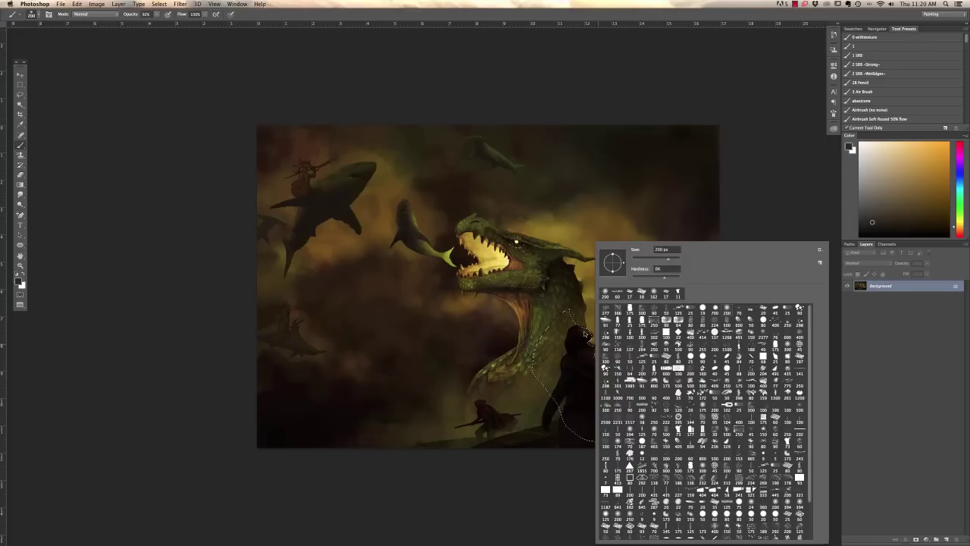
pyautogui.press('Tab')
pyautogui.click(645, 259)
pyautogui.press('Return')
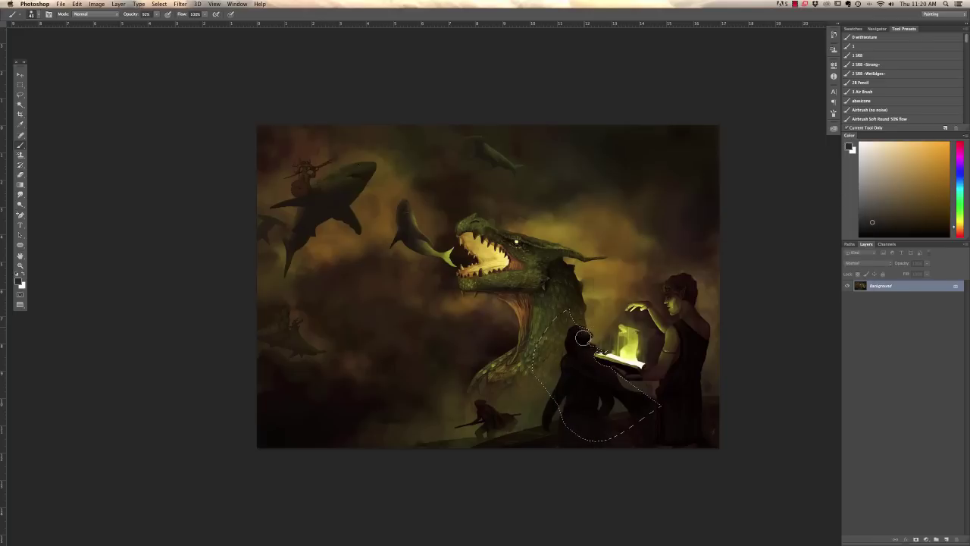
pyautogui.moveTo(601, 376); pyautogui.dragTo(591, 327)
pyautogui.moveTo(527, 530)
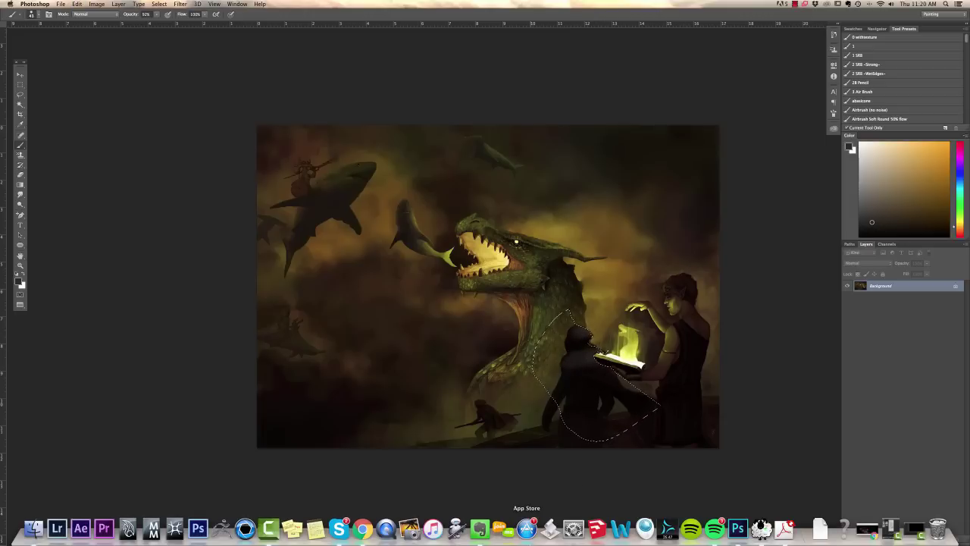
pyautogui.rightClick(608, 290)
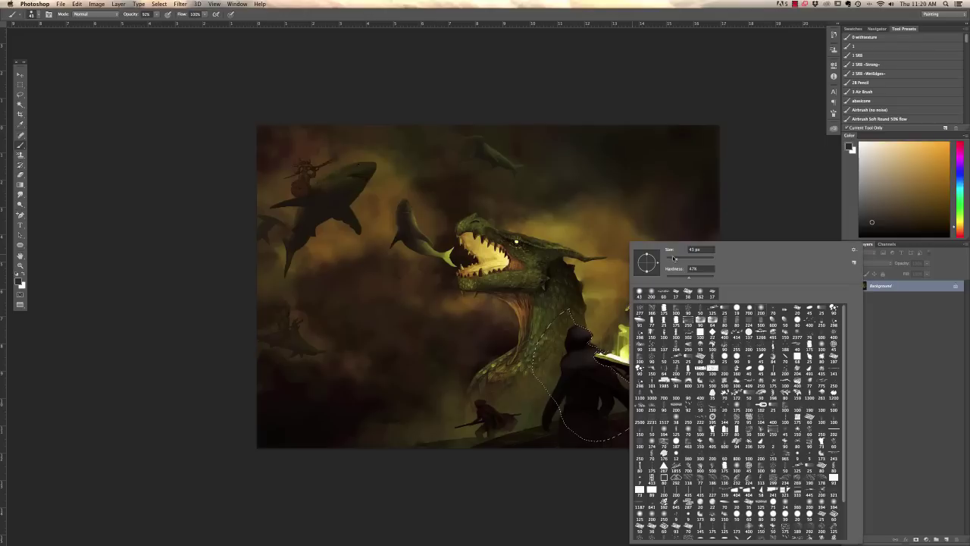
pyautogui.click(866, 220)
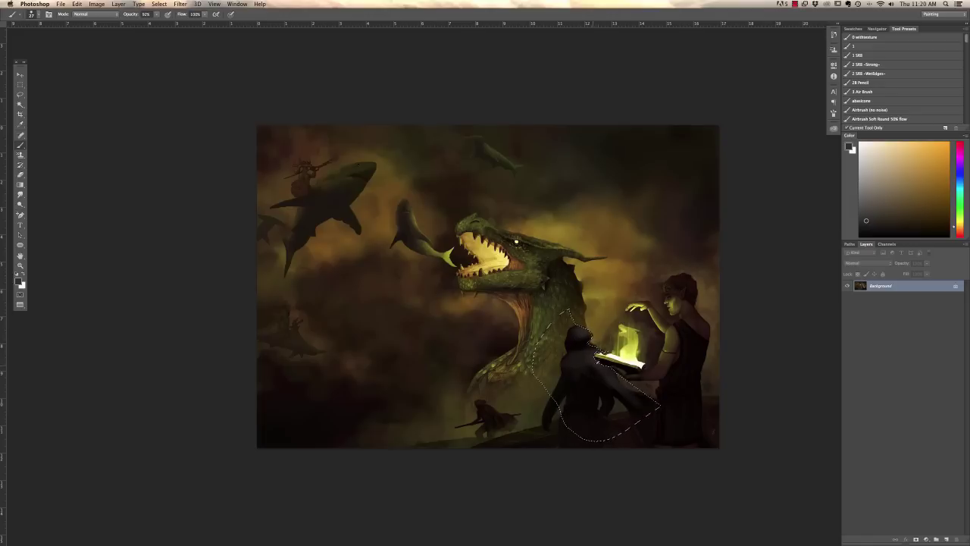
# - Deselect, sample a dark red from the figure, and exit full screen to the entry windows
pyautogui.press('super+d')
pyautogui.keyDown('alt'); pyautogui.click(694, 351); pyautogui.keyUp('alt')
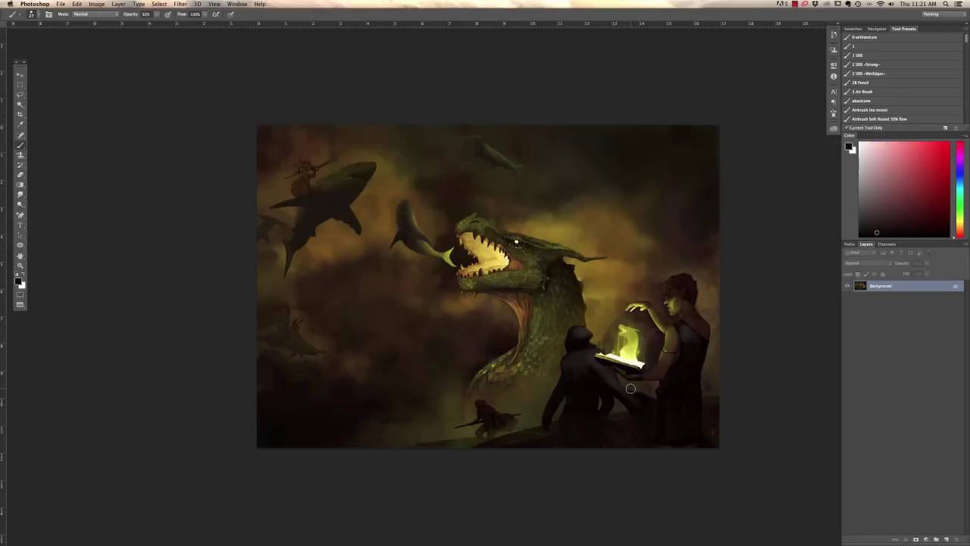
pyautogui.press('f')
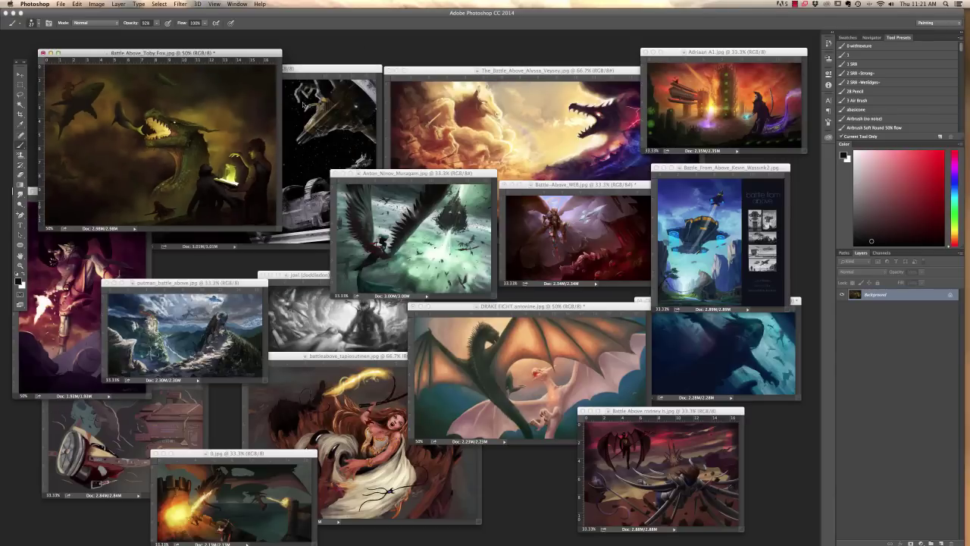
# - Bring SPACE.jpg to the front, show it full-screen, and zoom it to 100%
pyautogui.click(303, 104)
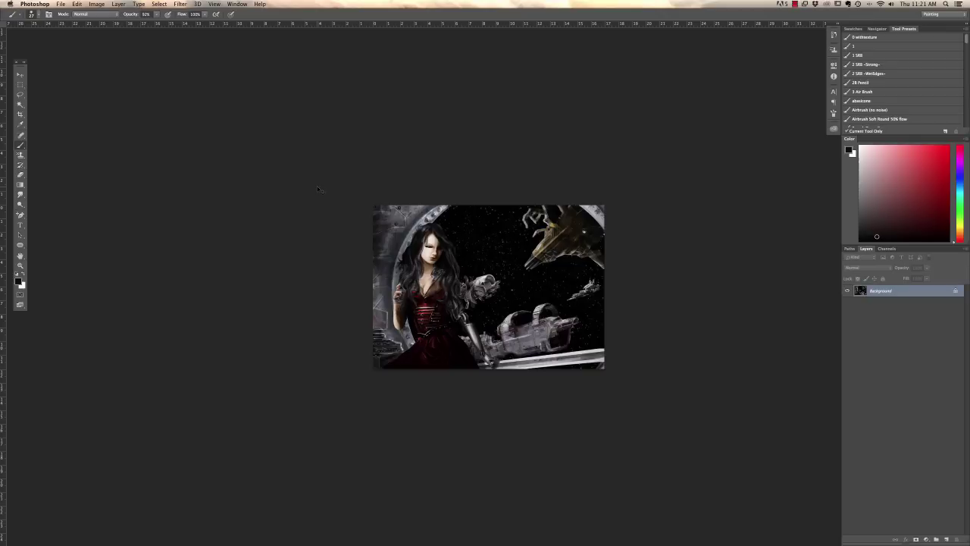
pyautogui.press('super+equal')
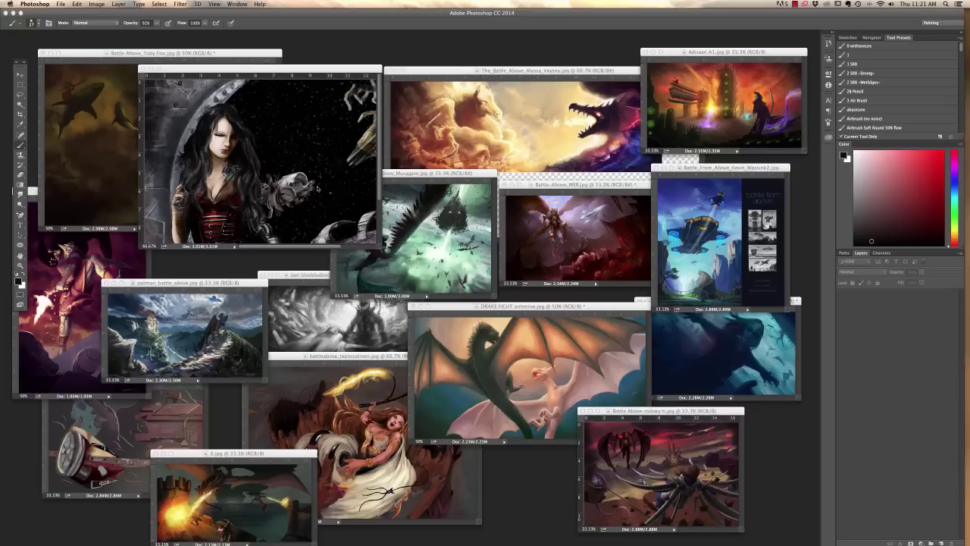
pyautogui.press('super+equal')
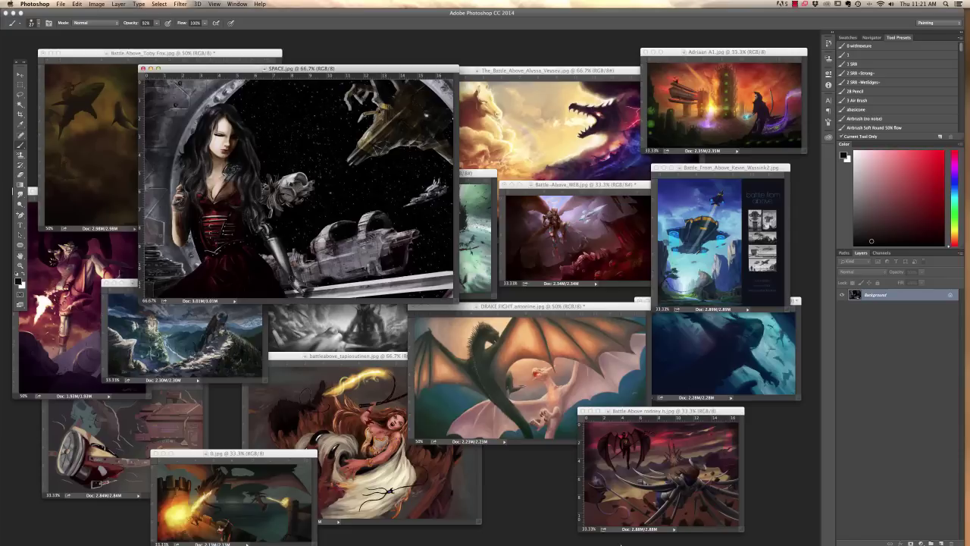
pyautogui.moveTo(620, 540)
pyautogui.press('f')
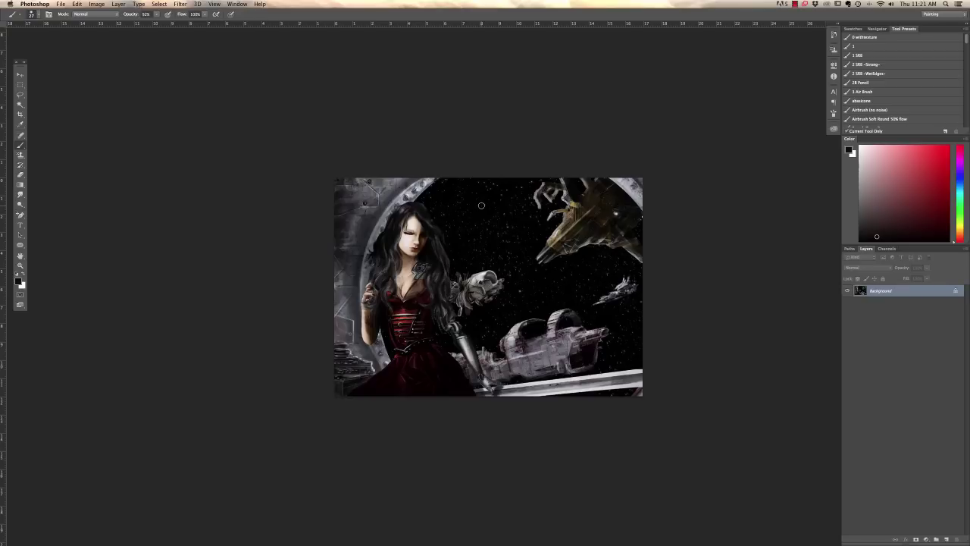
pyautogui.press('super+equal')
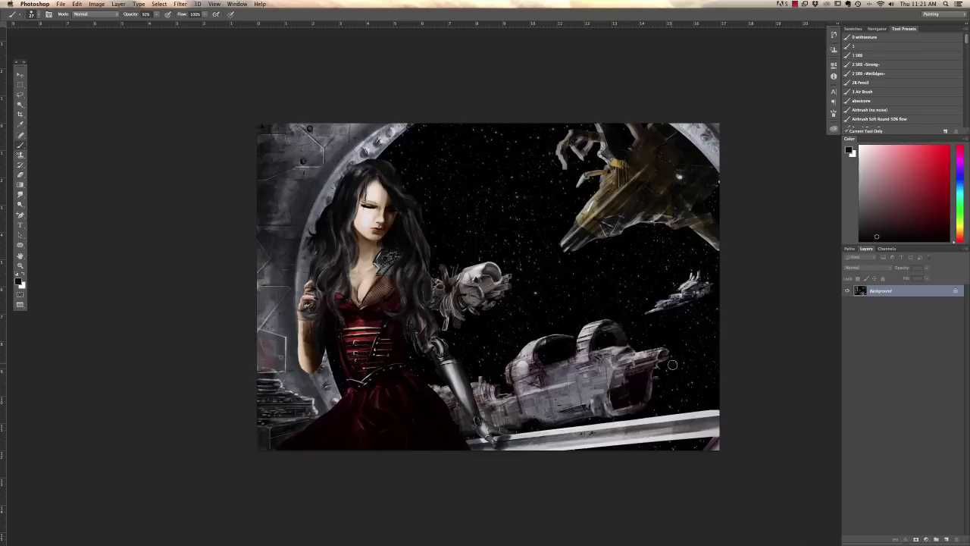
# - Zoom the SPACE painting out and back in to fill the view, then switch to Chrome's spaceship pin
pyautogui.press('super+minus')
pyautogui.press('super+minus')
pyautogui.press('super+minus')
pyautogui.press('super+minus')
pyautogui.press('super+minus')
pyautogui.press('super+minus')
pyautogui.press('super+minus')
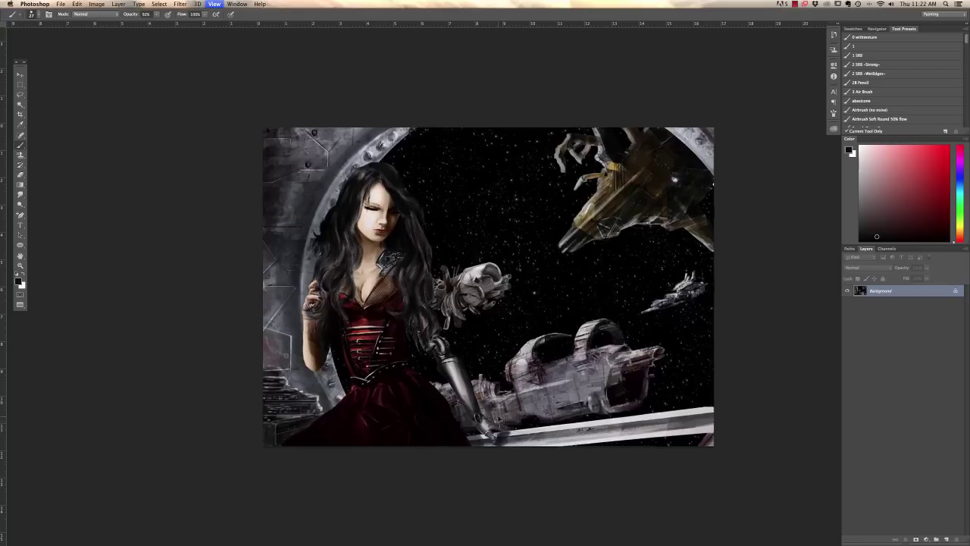
pyautogui.press('super+minus')
pyautogui.press('super+minus')
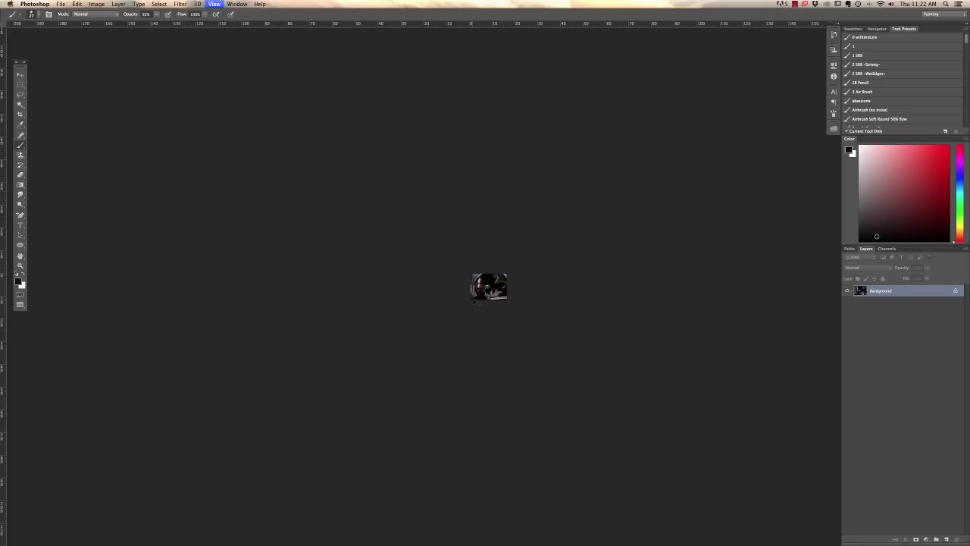
pyautogui.press('super+minus')
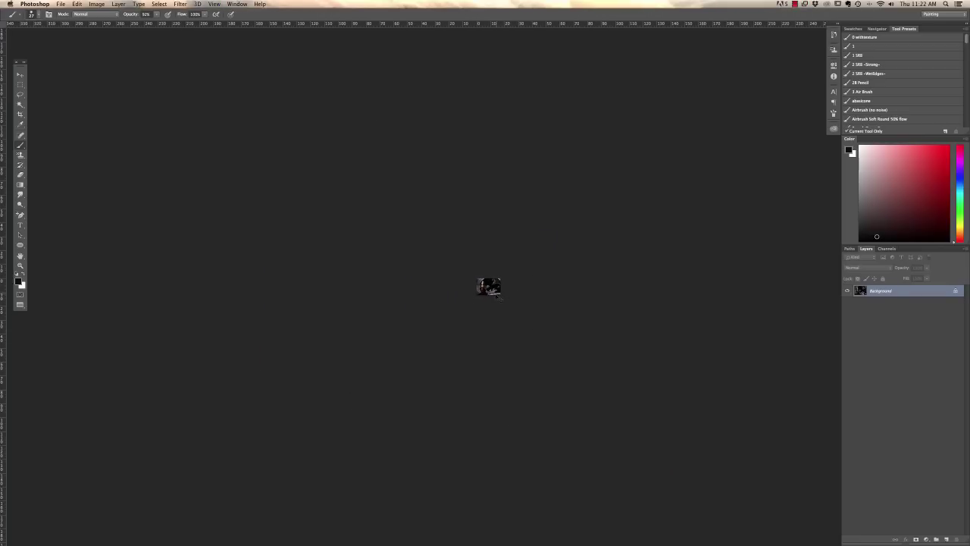
pyautogui.press('super+plus')
pyautogui.press('super+plus')
pyautogui.press('super+plus')
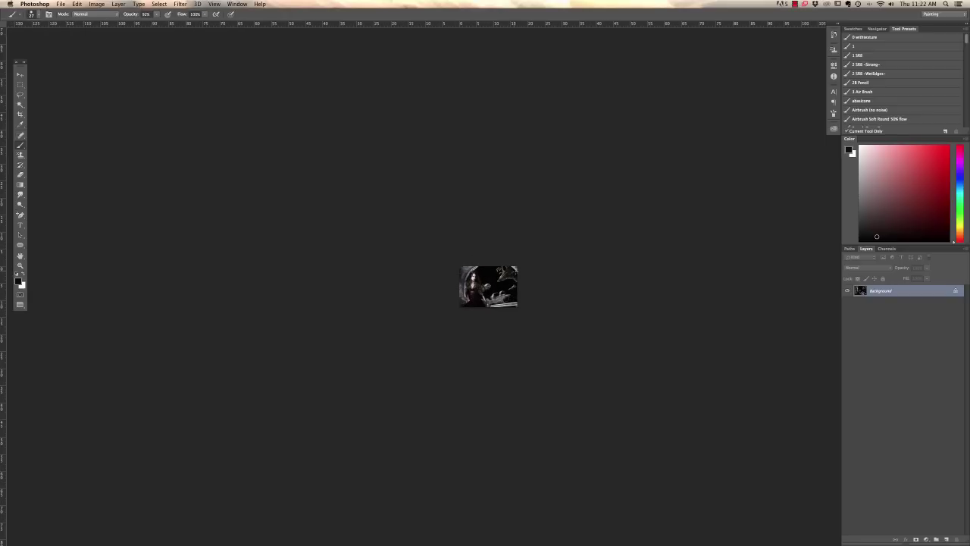
pyautogui.press('super+plus')
pyautogui.press('super+plus')
pyautogui.press('super+plus')
pyautogui.press('super+plus')
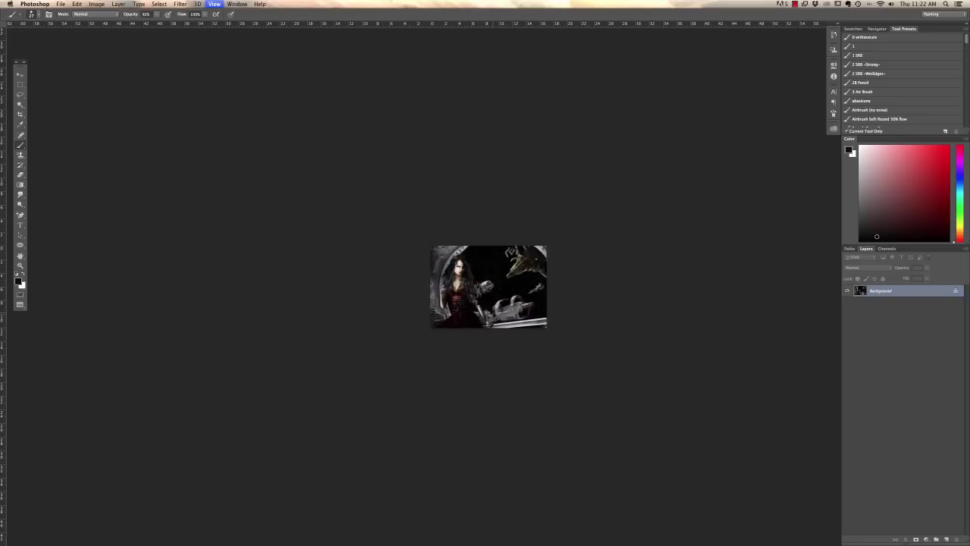
pyautogui.press('super+plus')
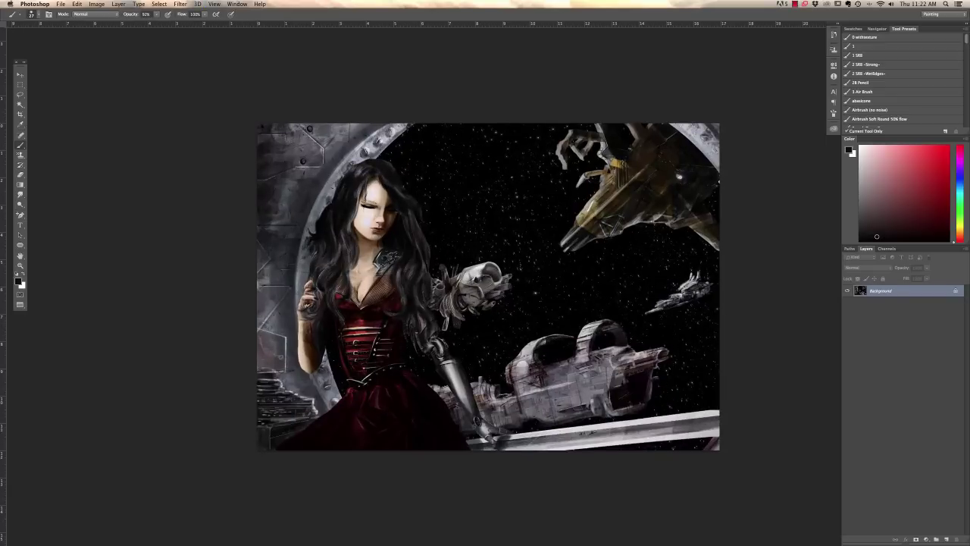
pyautogui.press('super+Tab')
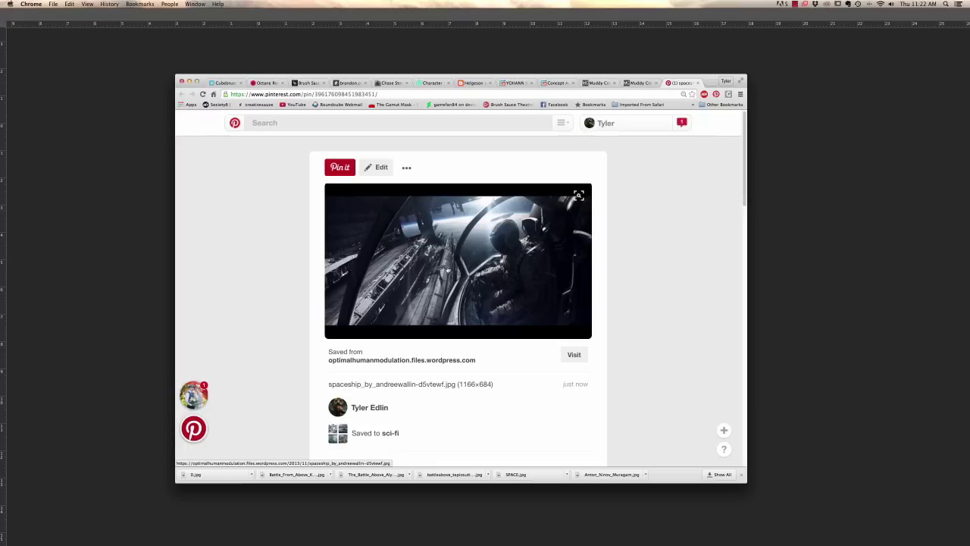
# - Browse the related pins, viewing the Captain America and The Last Gatsby pins before returning
pyautogui.scroll(-5, 486, 289)
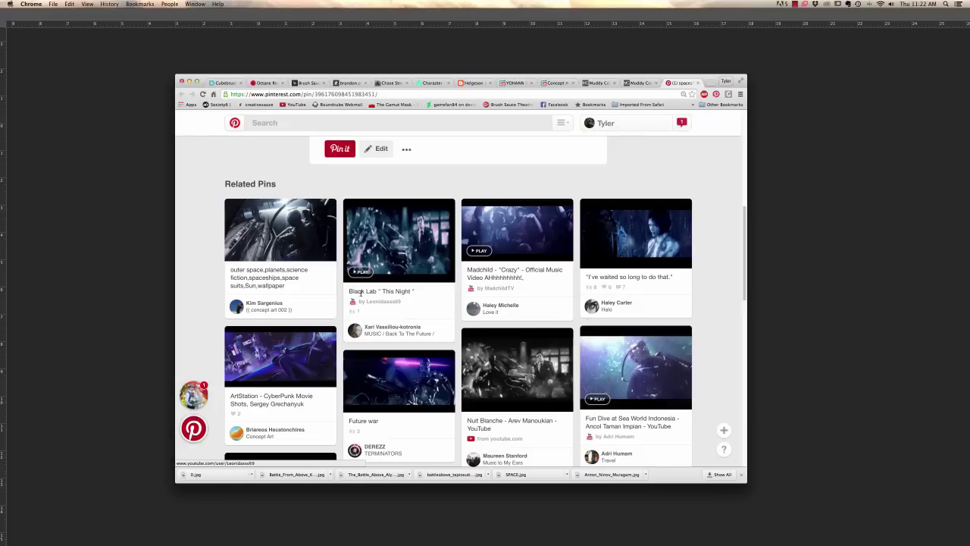
pyautogui.scroll(5, 461, 278)
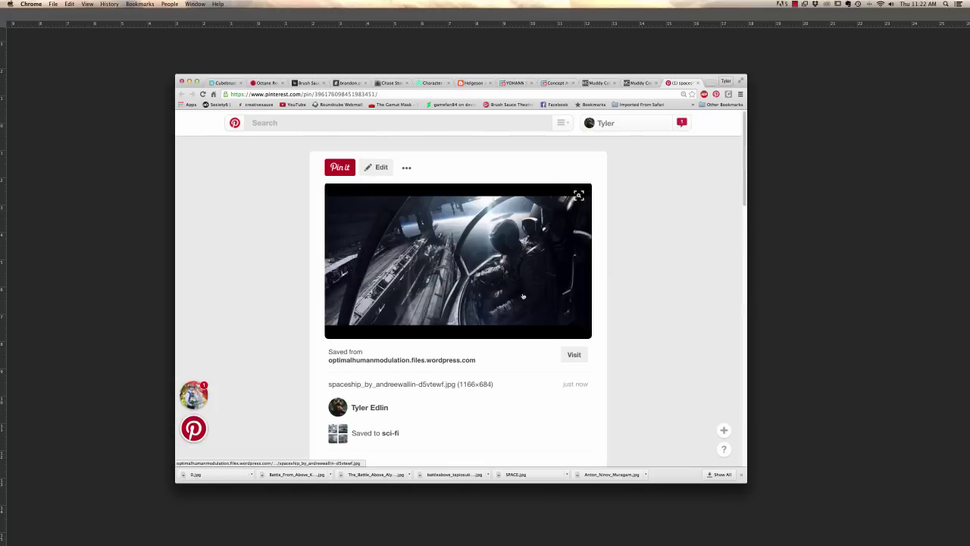
pyautogui.scroll(-5, 462, 290)
pyautogui.scroll(-5, 461, 290)
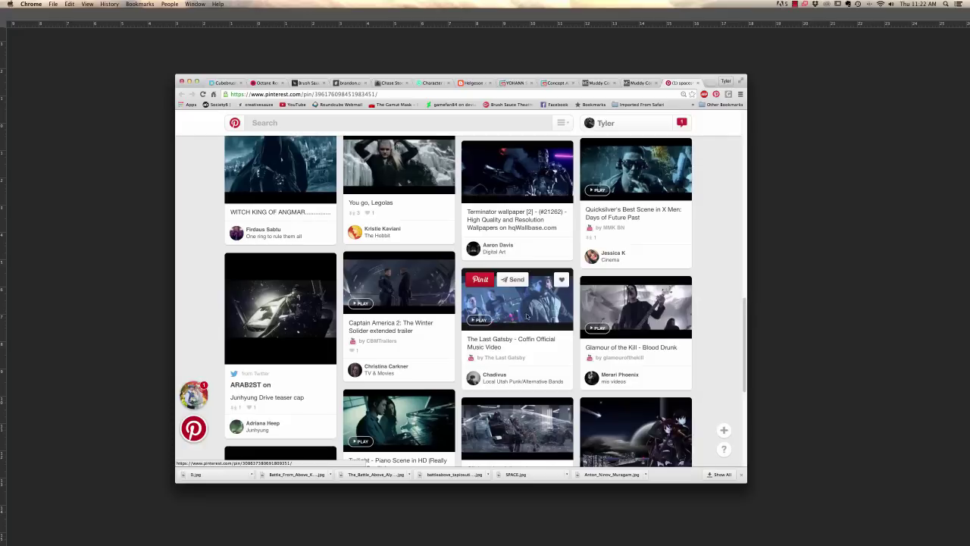
pyautogui.click(409, 285)
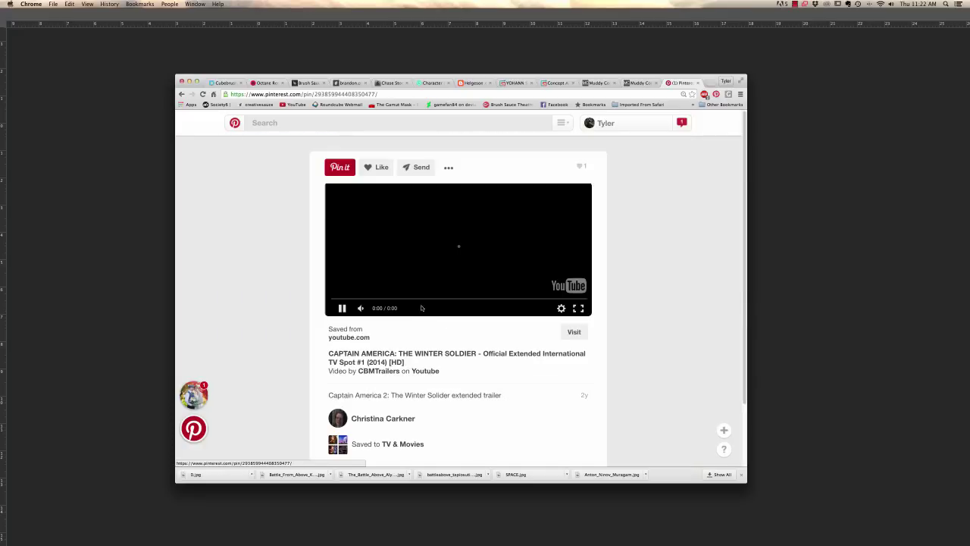
pyautogui.click(182, 94)
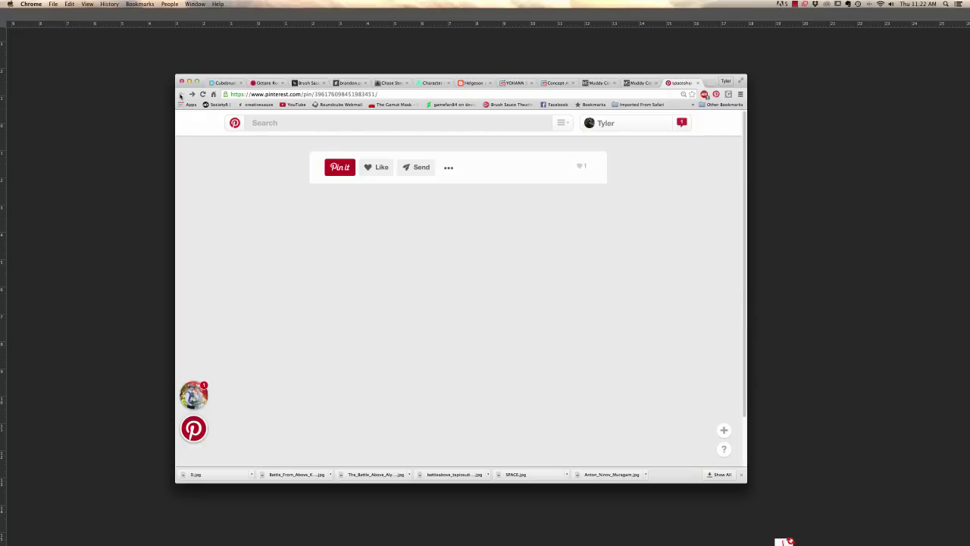
pyautogui.scroll(-15, 515, 368)
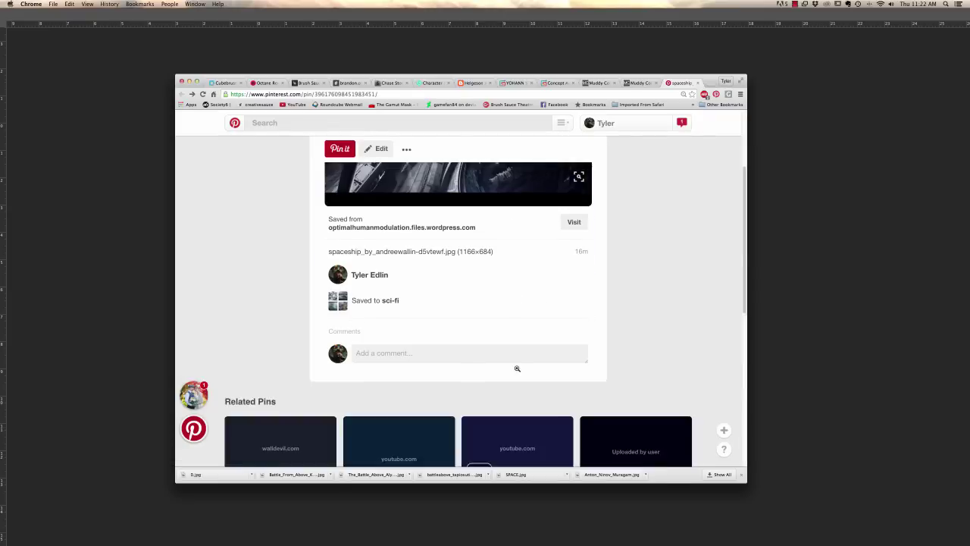
pyautogui.scroll(-3, 517, 370)
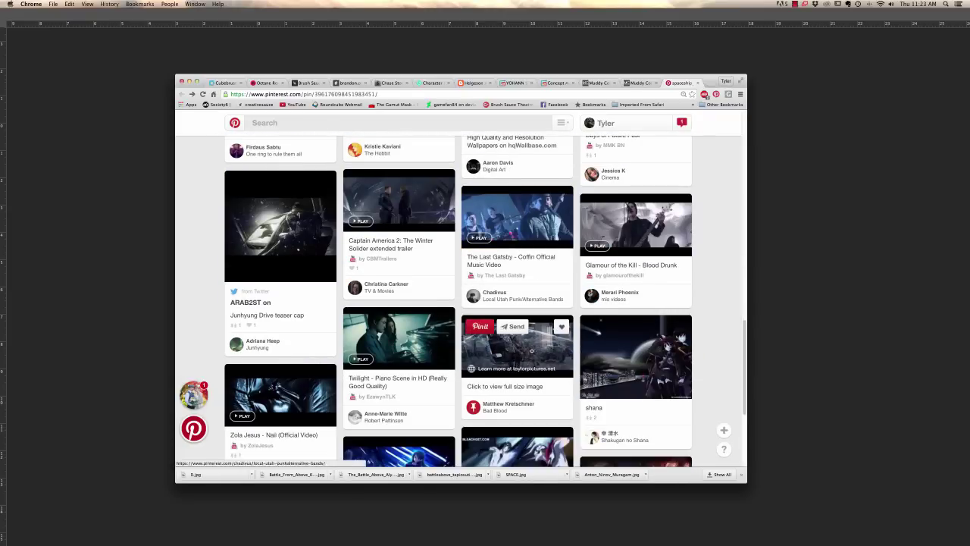
pyautogui.click(530, 227)
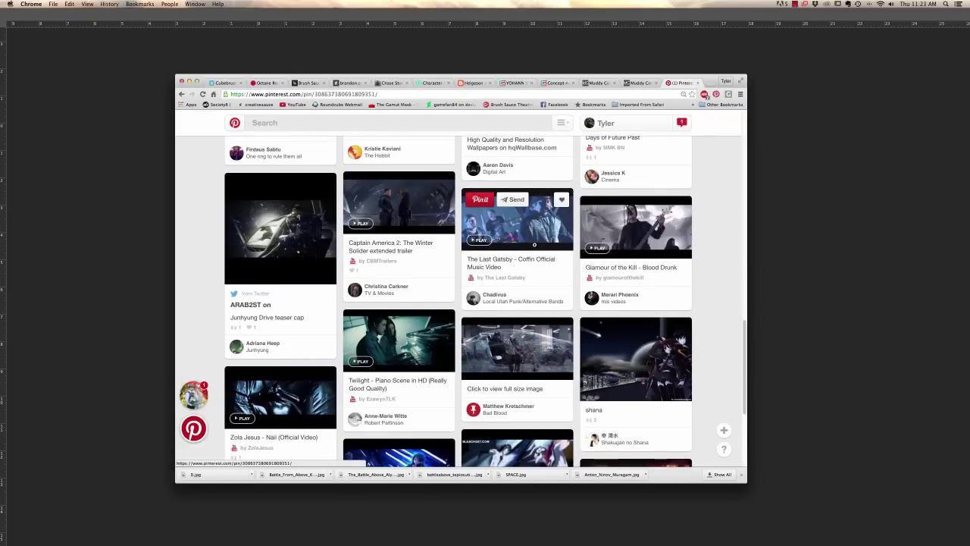
pyautogui.press('super+bracketleft')
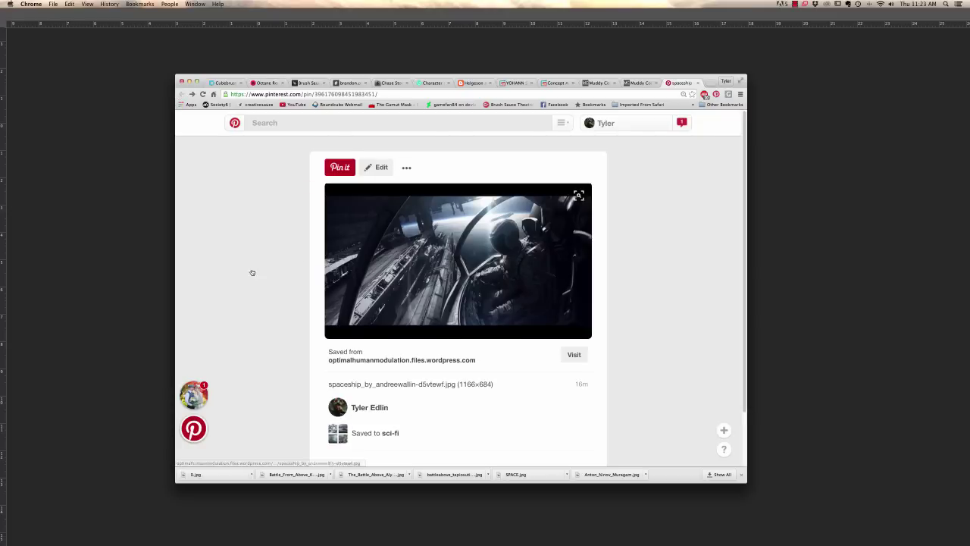
# - Move the Chrome window aside to compare the pin with the painting, then return to Photoshop
pyautogui.scroll(-10, 250, 273)
pyautogui.moveTo(530, 380)
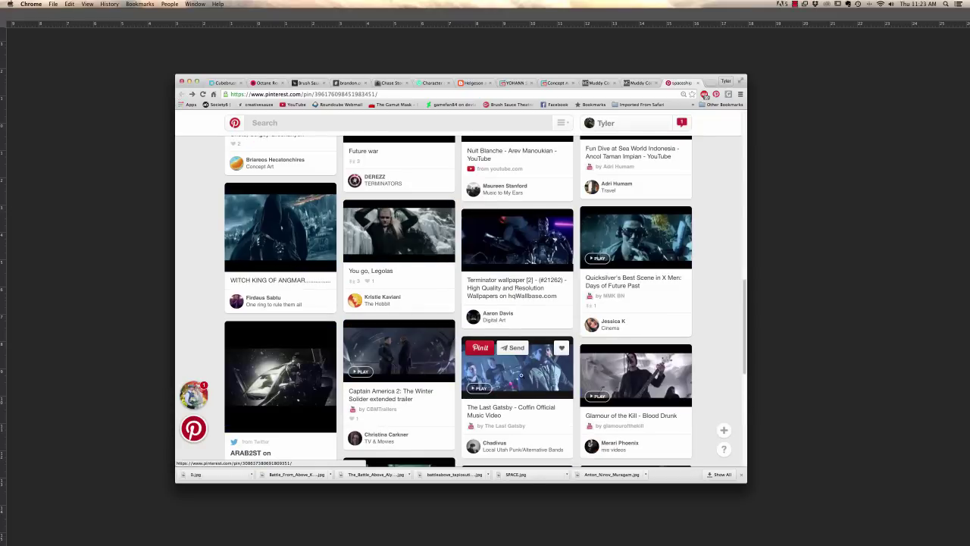
pyautogui.moveTo(628, 407)
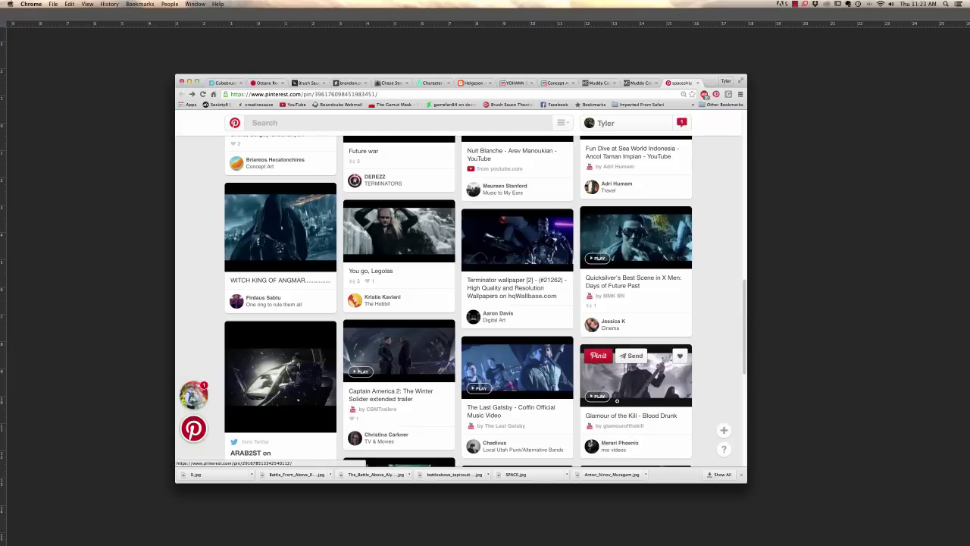
pyautogui.moveTo(630, 250)
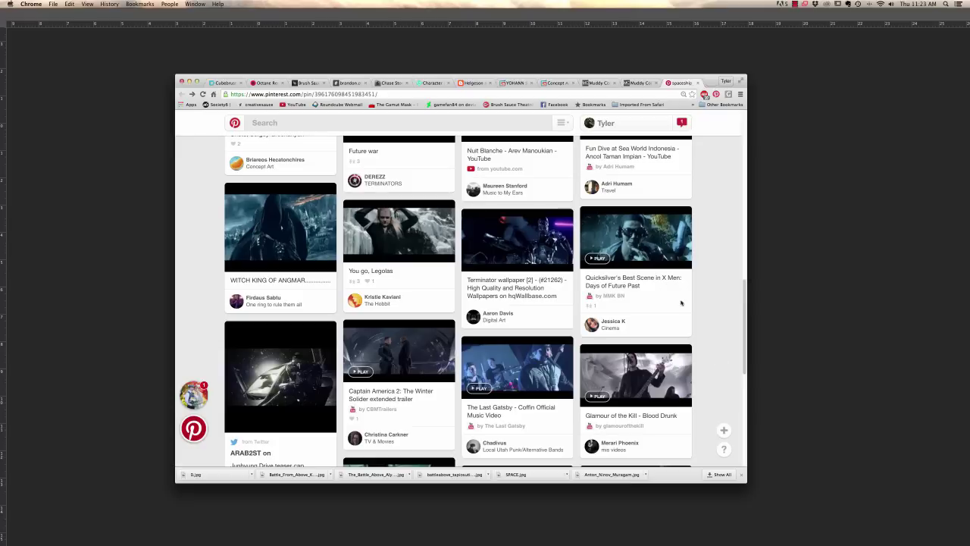
pyautogui.moveTo(707, 78); pyautogui.dragTo(248, 119)
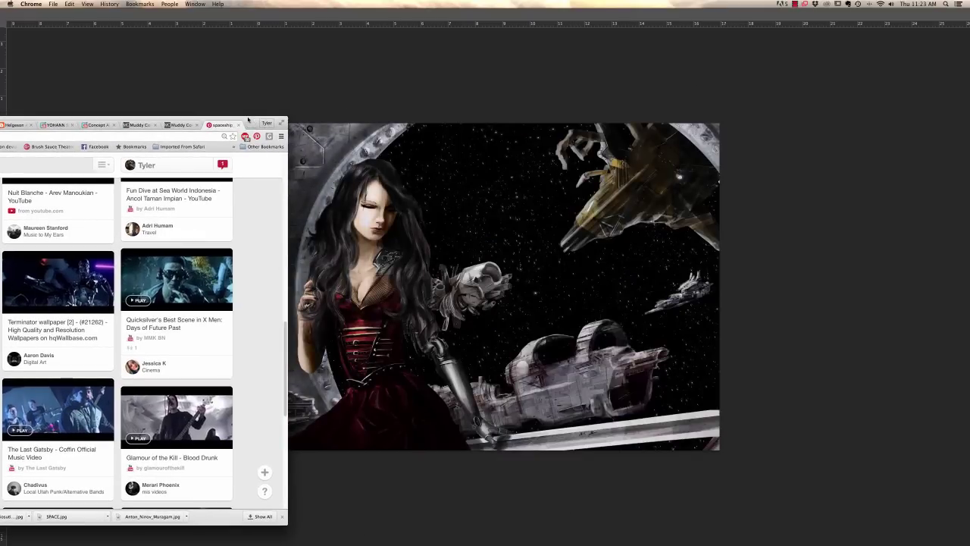
pyautogui.moveTo(248, 119); pyautogui.dragTo(845, 98)
pyautogui.scroll(-5, 682, 247)
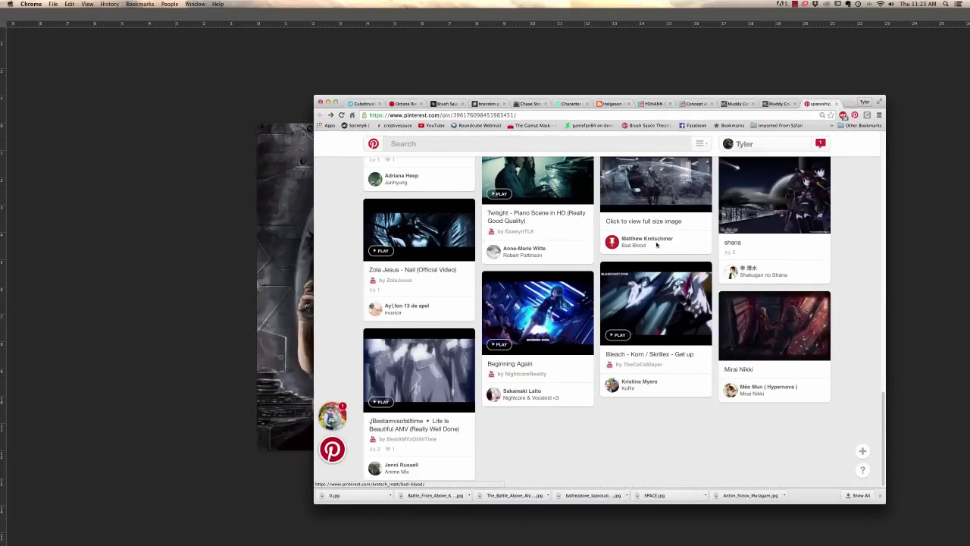
pyautogui.scroll(5, 682, 246)
pyautogui.scroll(10, 626, 258)
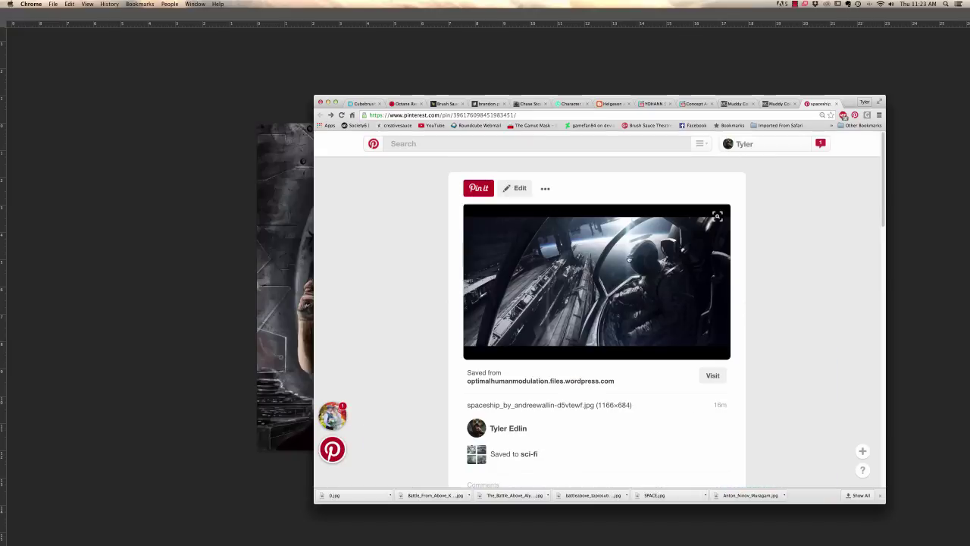
pyautogui.click(186, 108)
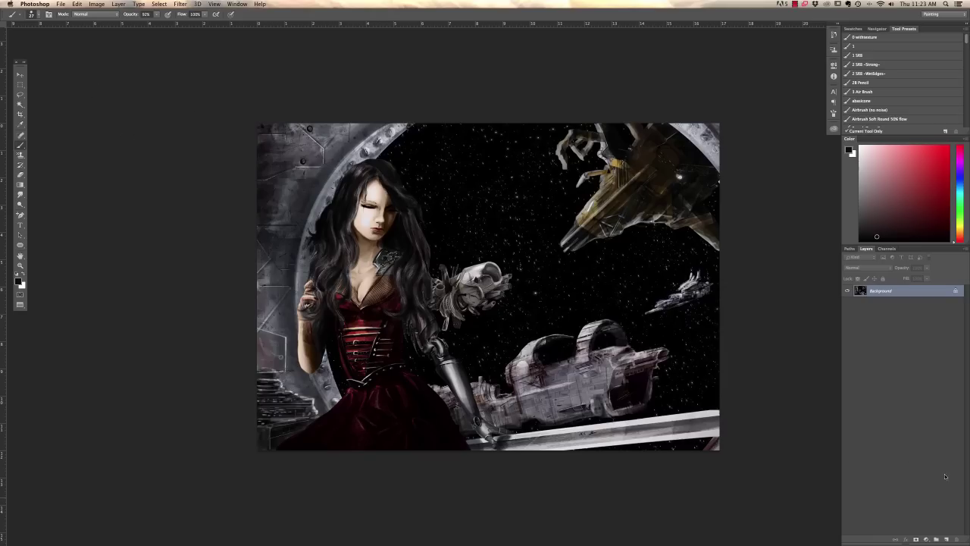
# - Add a new layer and fill it with a dark blue foreground colour
pyautogui.click(946, 538)
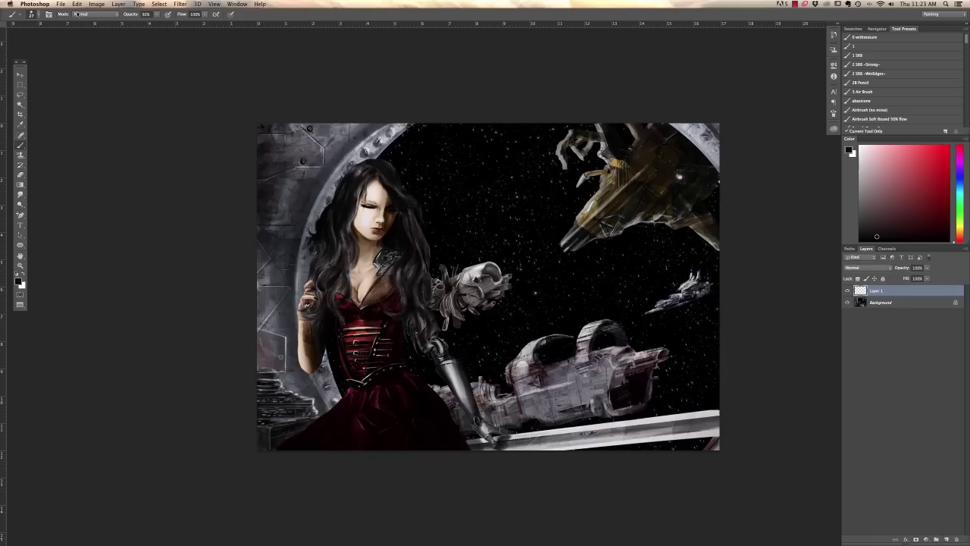
pyautogui.click(77, 4)
pyautogui.click(83, 118)
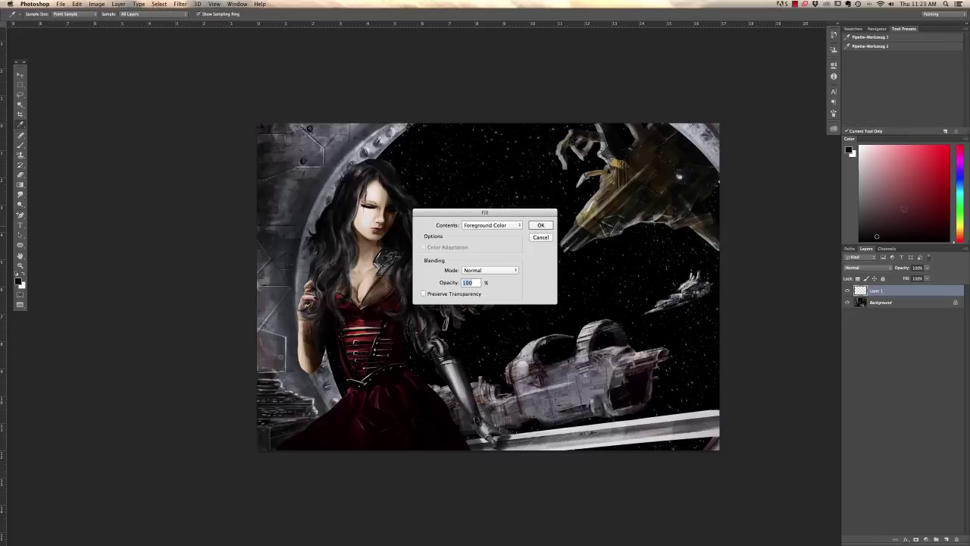
pyautogui.press('Escape')
pyautogui.press('b')
pyautogui.click(869, 220)
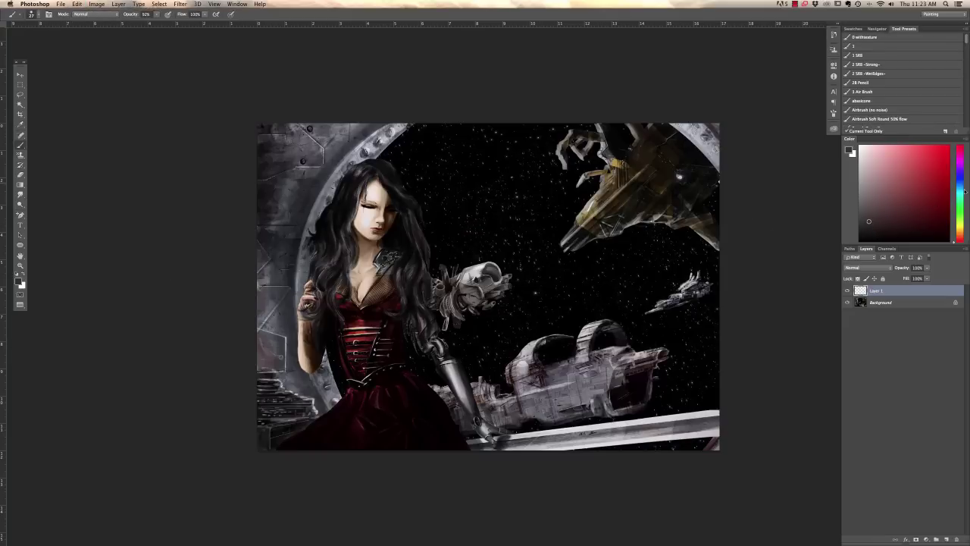
pyautogui.click(907, 219)
pyautogui.click(77, 3)
pyautogui.click(90, 115)
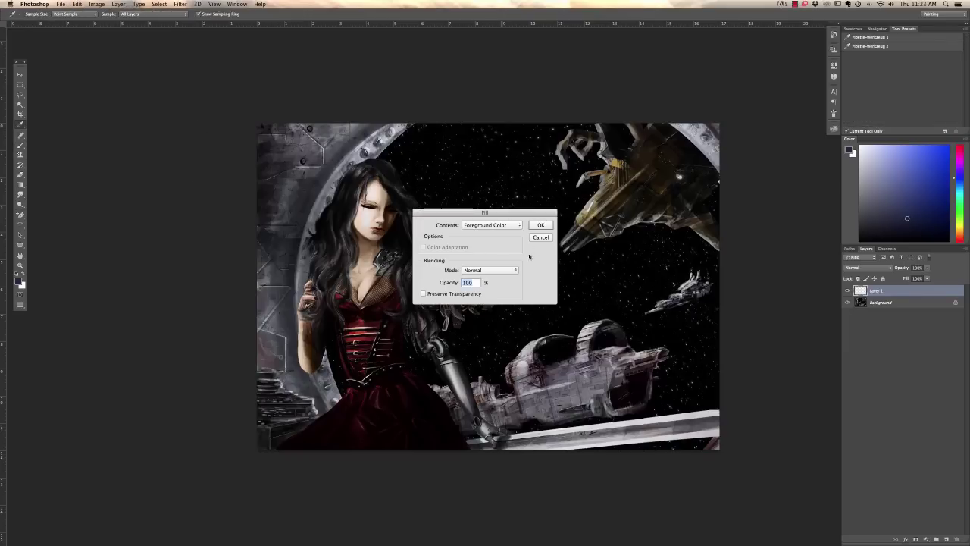
pyautogui.click(541, 226)
# - Set the blue layer's blend mode to Pin Light, then Lighten
pyautogui.press('b')
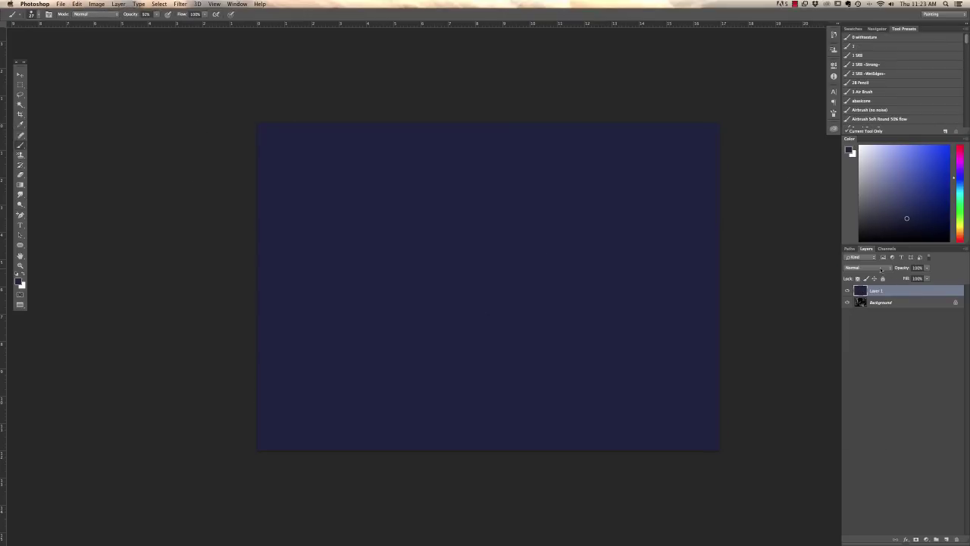
pyautogui.click(880, 269)
pyautogui.click(851, 386)
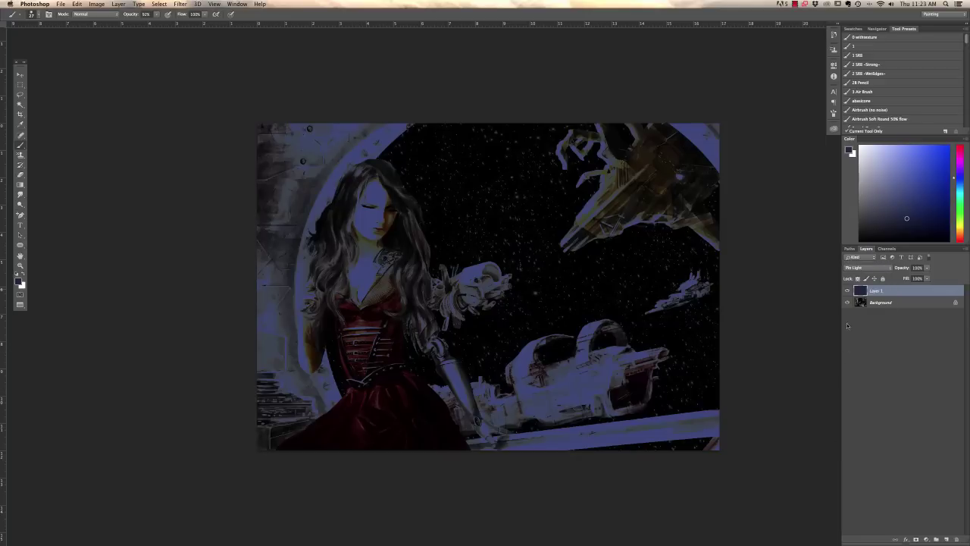
pyautogui.click(867, 268)
pyautogui.click(861, 251)
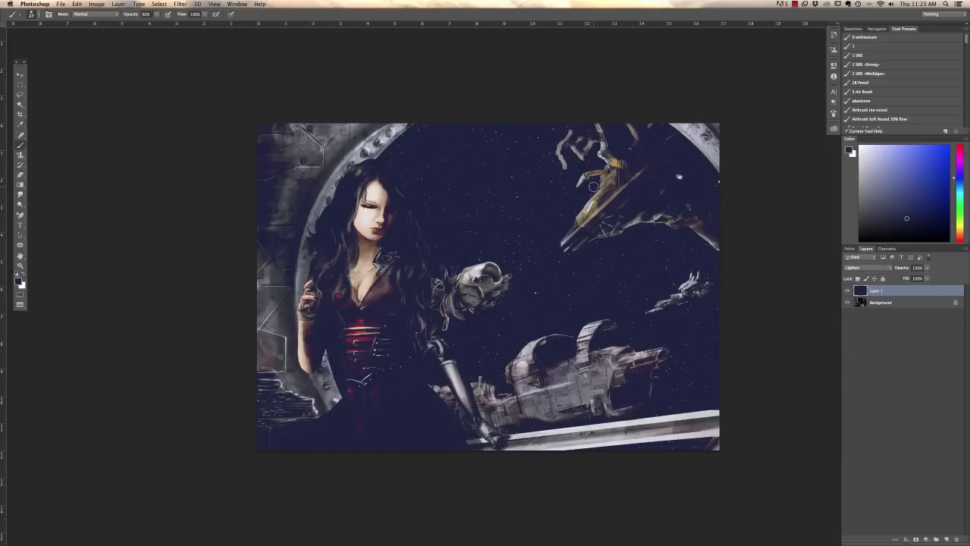
# - Lasso the woman's arm and gun, delete the blue tint there, and deselect
pyautogui.click(20, 94)
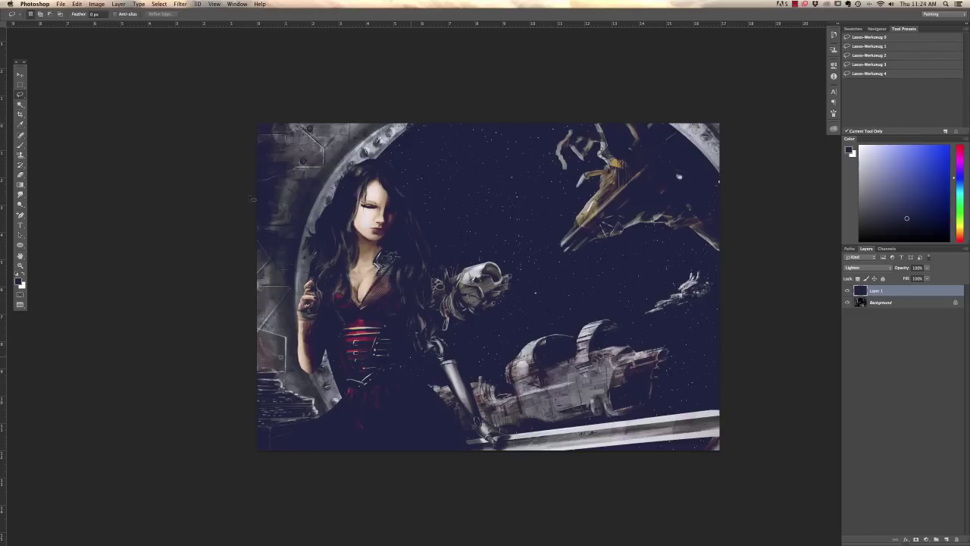
pyautogui.moveTo(436, 388)
pyautogui.mouseDown()
pyautogui.moveTo(418, 338)
pyautogui.moveTo(474, 423)
pyautogui.moveTo(504, 445)
pyautogui.moveTo(510, 432)
pyautogui.moveTo(436, 291)
pyautogui.moveTo(413, 199)
pyautogui.moveTo(363, 160)
pyautogui.moveTo(311, 238)
pyautogui.moveTo(286, 454)
pyautogui.moveTo(476, 459)
pyautogui.mouseUp()
pyautogui.press('Delete')
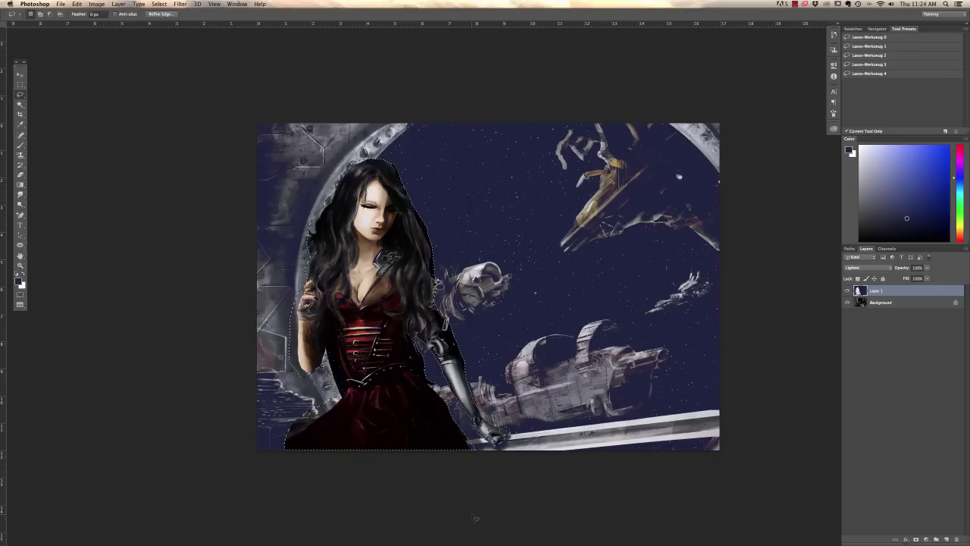
pyautogui.press('super+d')
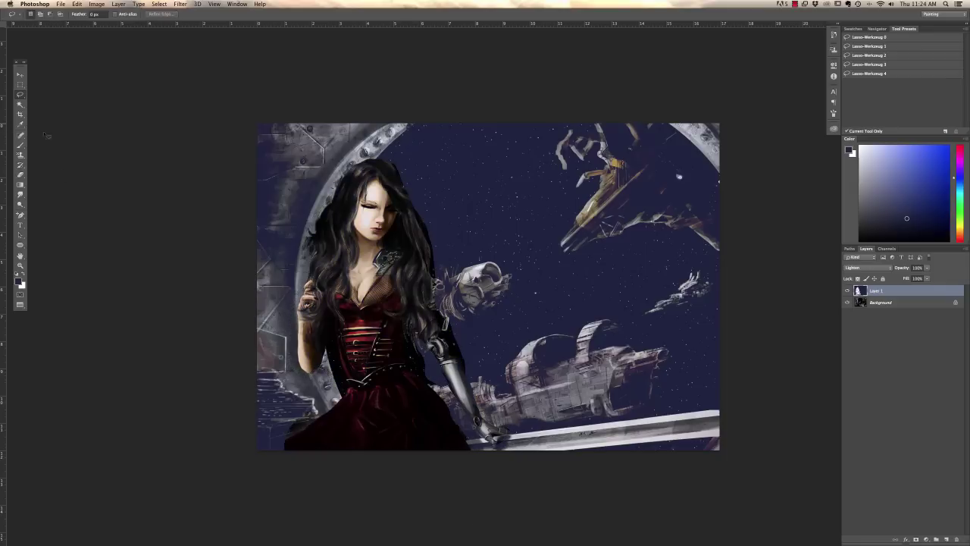
# - Select the woman's hair area and brighten its highlights with Levels
pyautogui.moveTo(414, 133)
pyautogui.mouseDown()
pyautogui.moveTo(329, 206)
pyautogui.moveTo(305, 302)
pyautogui.moveTo(350, 451)
pyautogui.moveTo(255, 133)
pyautogui.moveTo(415, 122)
pyautogui.mouseUp()
pyautogui.click(97, 4)
pyautogui.moveTo(106, 31)
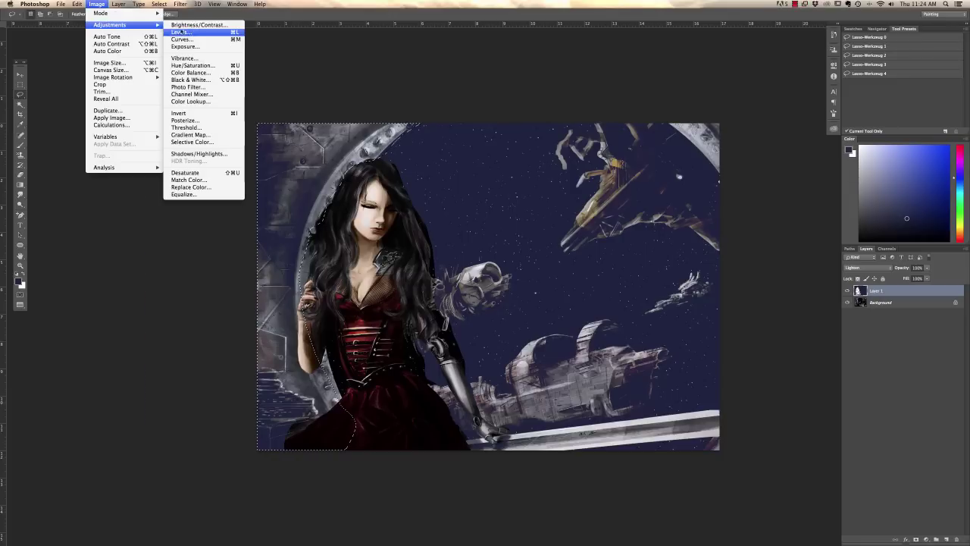
pyautogui.click(184, 35)
pyautogui.moveTo(715, 194)
pyautogui.mouseDown()
pyautogui.moveTo(677, 195)
pyautogui.moveTo(698, 192)
pyautogui.mouseUp()
pyautogui.moveTo(622, 194); pyautogui.dragTo(596, 197)
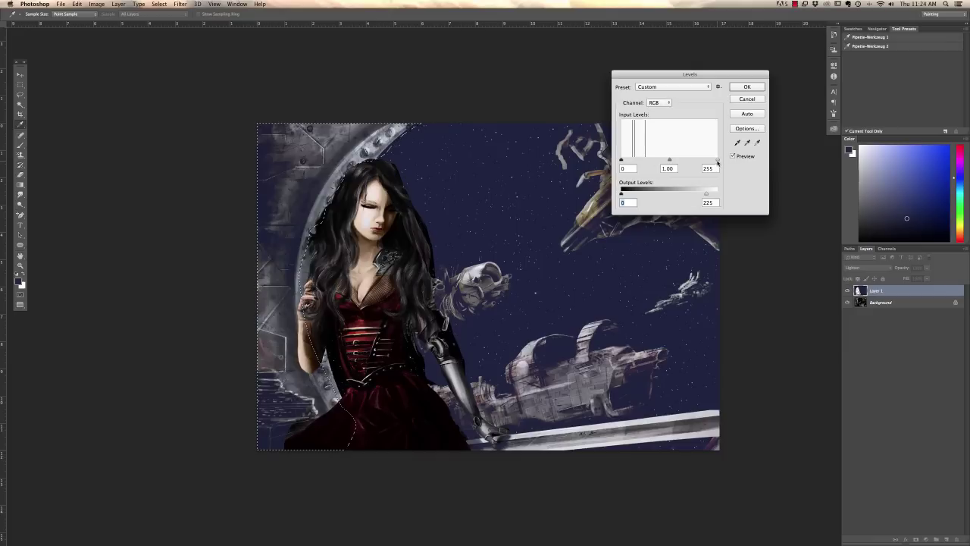
pyautogui.moveTo(718, 160)
pyautogui.mouseDown()
pyautogui.moveTo(667, 168)
pyautogui.moveTo(705, 160)
pyautogui.mouseUp()
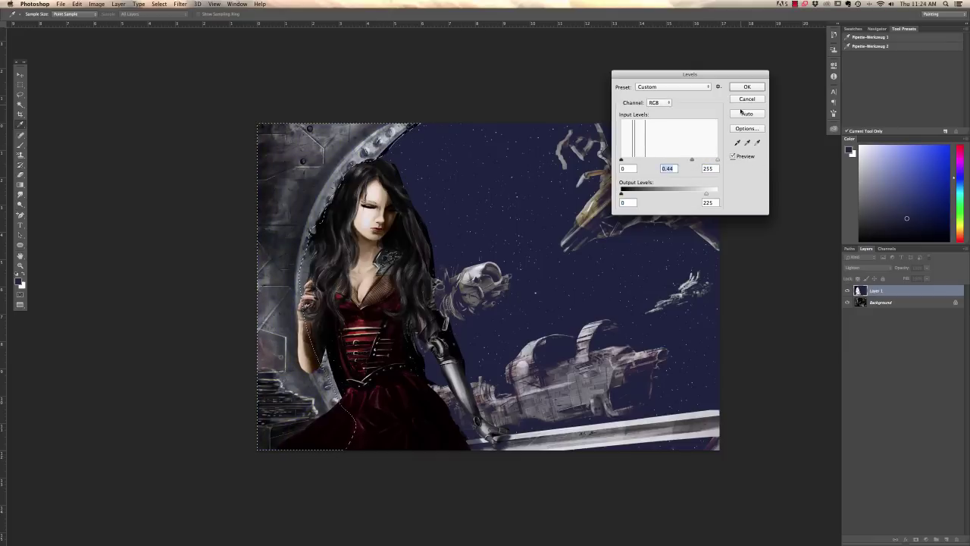
pyautogui.click(746, 86)
# - Deselect and hide the navy overlay Layer 1
pyautogui.press('l')
pyautogui.press('super+d')
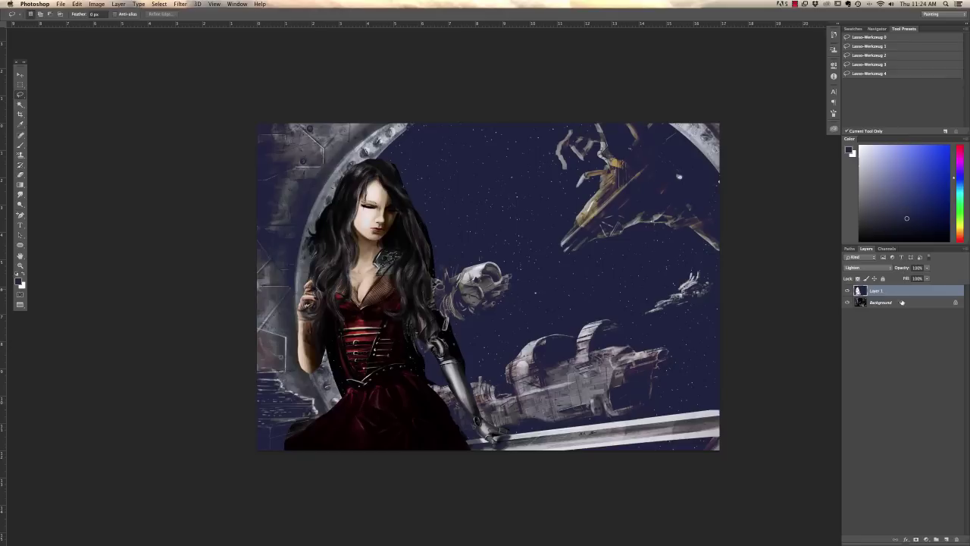
pyautogui.click(847, 291)
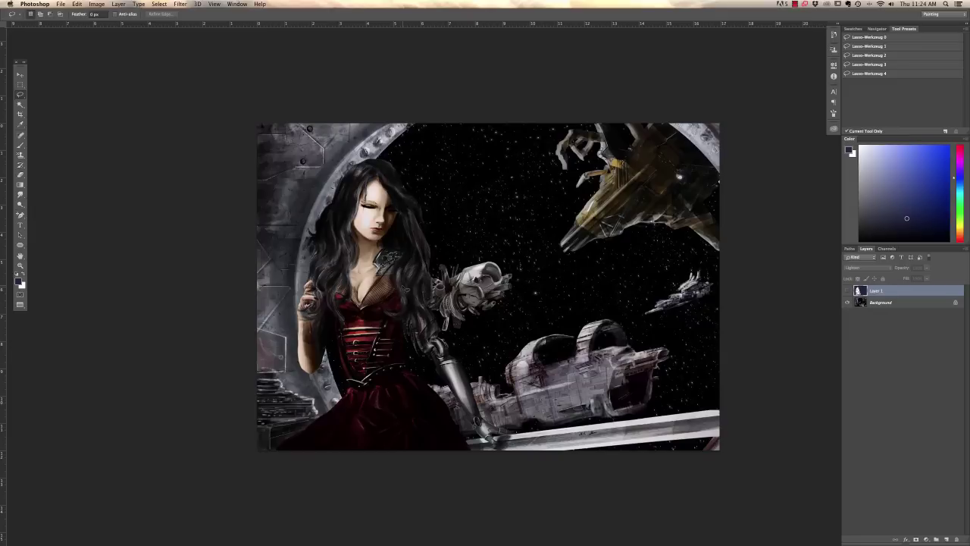
# - Leave full screen, zoom SPACE.jpg out to 33.3% and move its window aside
pyautogui.press('f')
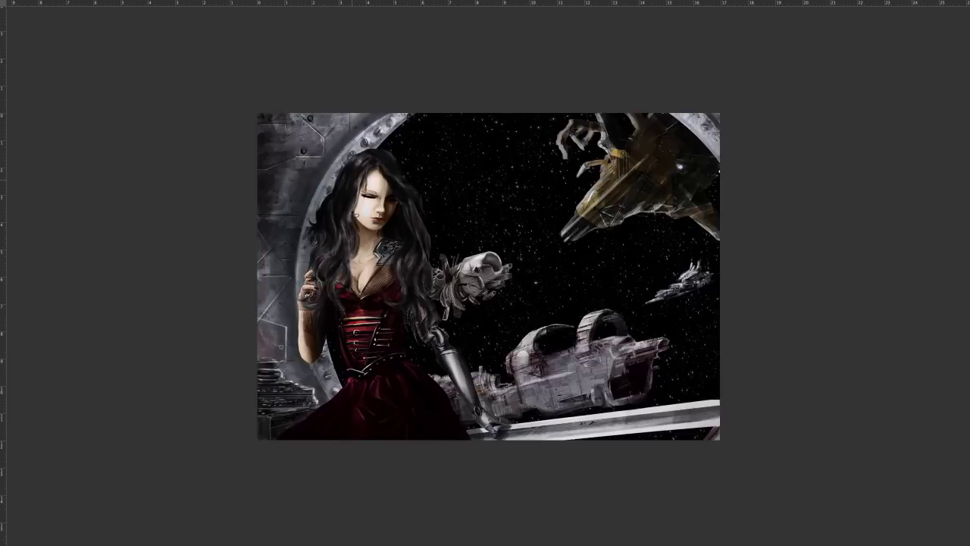
pyautogui.press('f')
pyautogui.hotkey('ctrl', 'shift', 'alt', 'n')
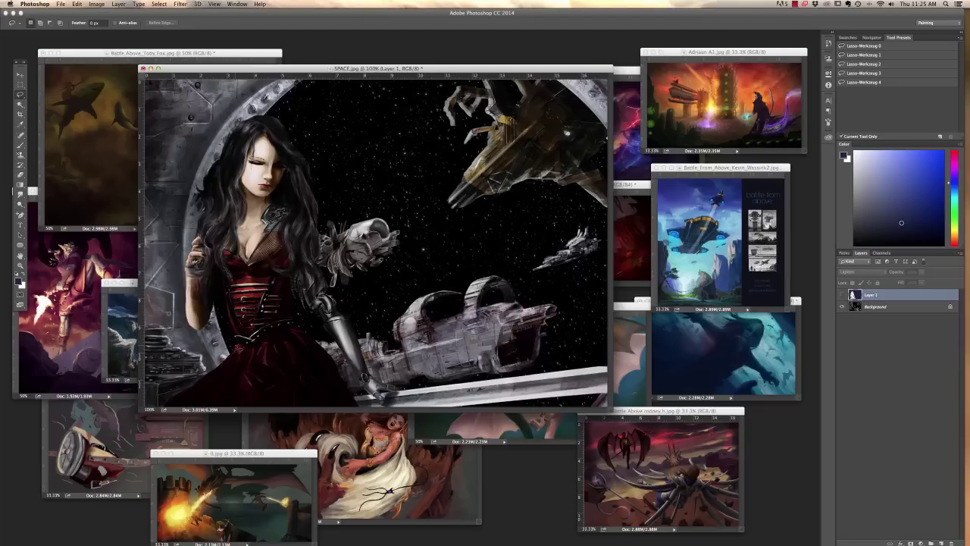
pyautogui.moveTo(421, 68); pyautogui.dragTo(421, 69)
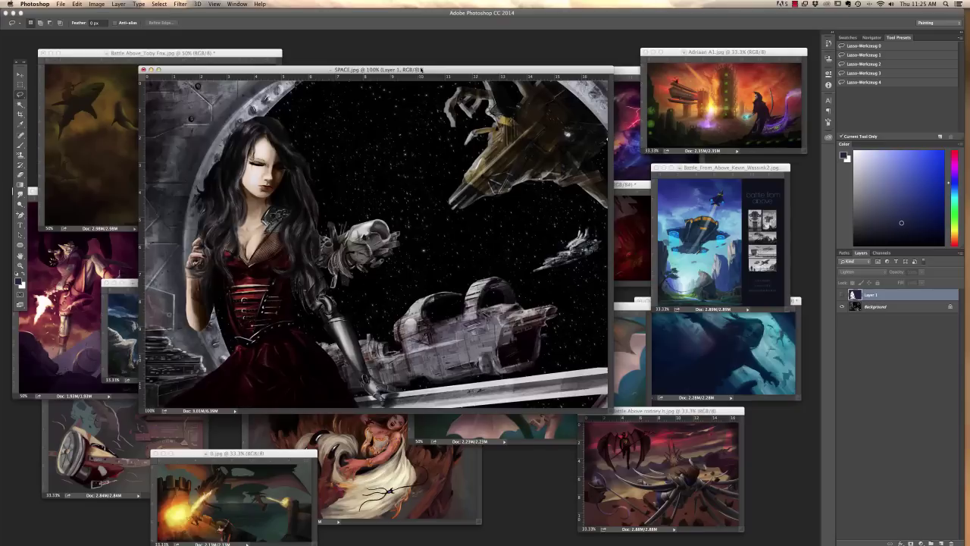
pyautogui.press('super+minus')
pyautogui.press('super+minus')
pyautogui.press('super+minus')
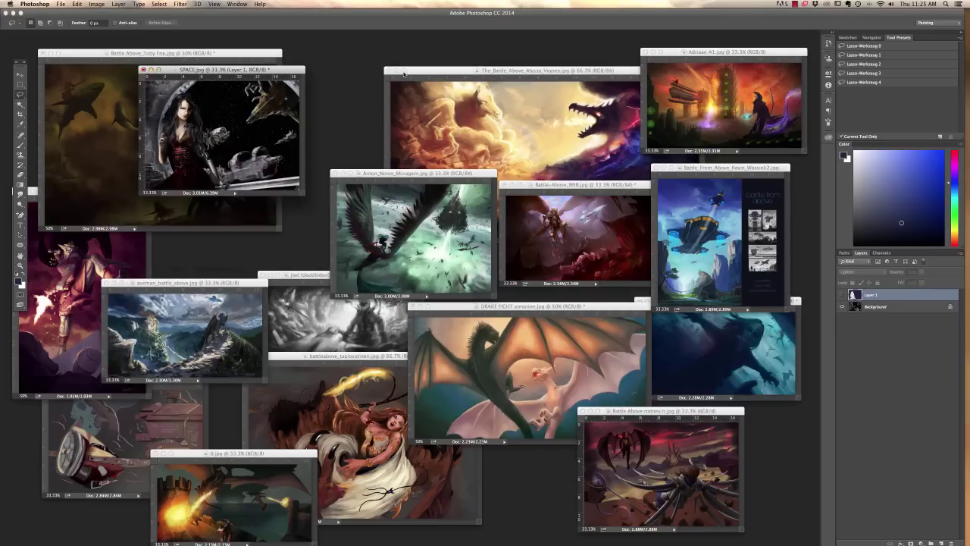
pyautogui.moveTo(294, 72); pyautogui.dragTo(362, 53)
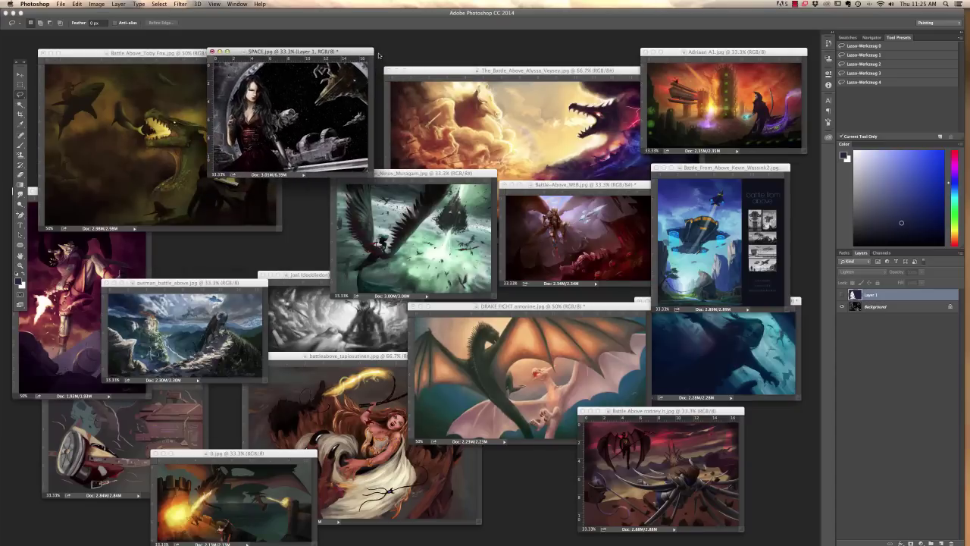
# - Show the dragon-and-horse painting full screen, fitted to the screen
pyautogui.click(394, 70)
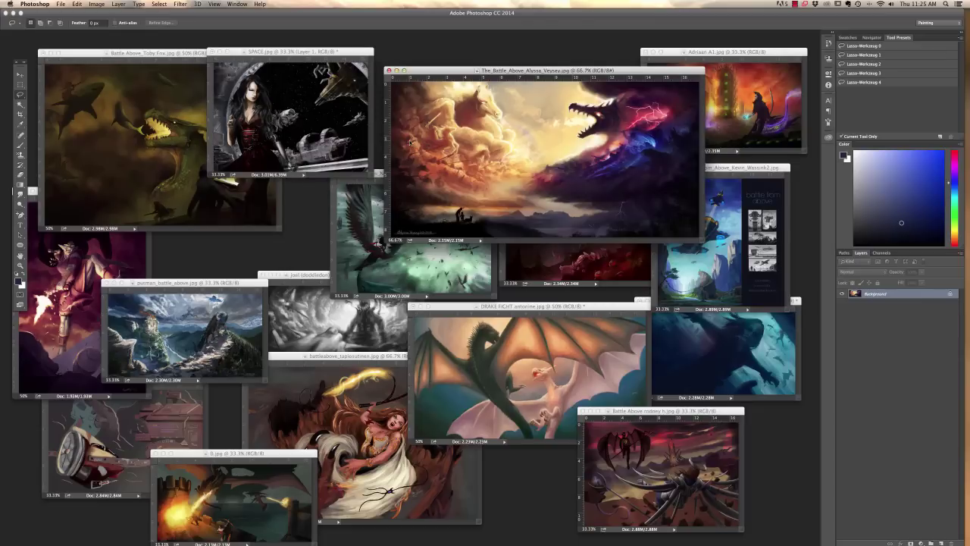
pyautogui.press('f')
pyautogui.press('super+0')
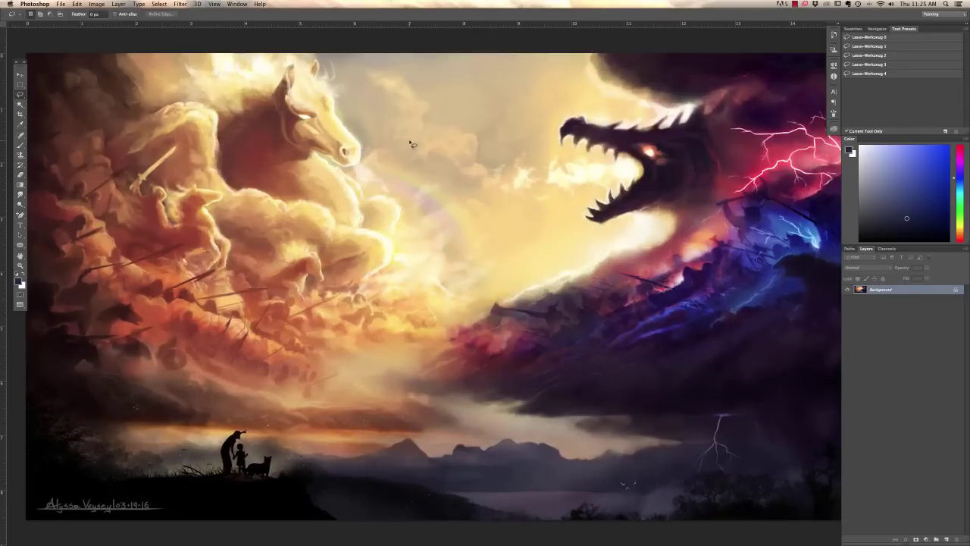
# - Add a new markup layer and set a hard 15 px brush in yellow-green
pyautogui.press('super+minus')
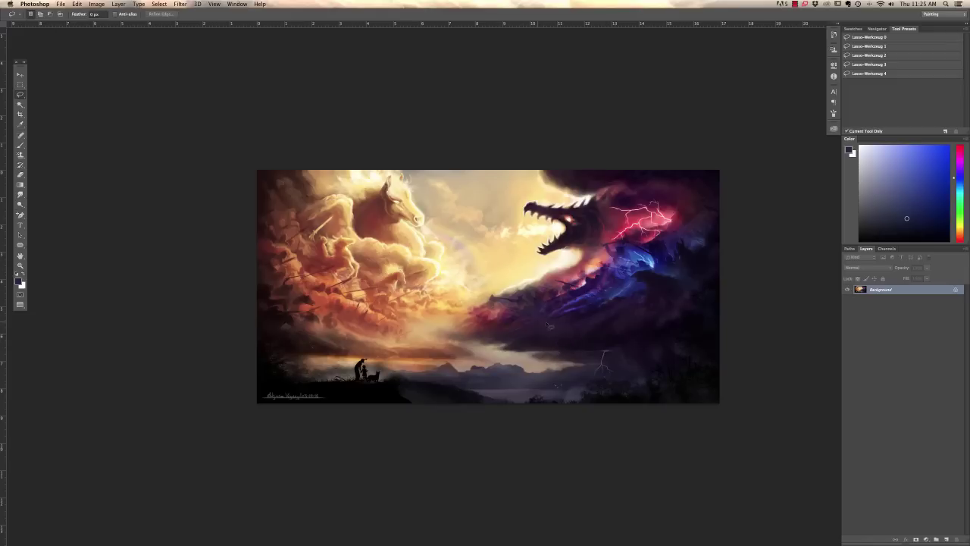
pyautogui.click(947, 538)
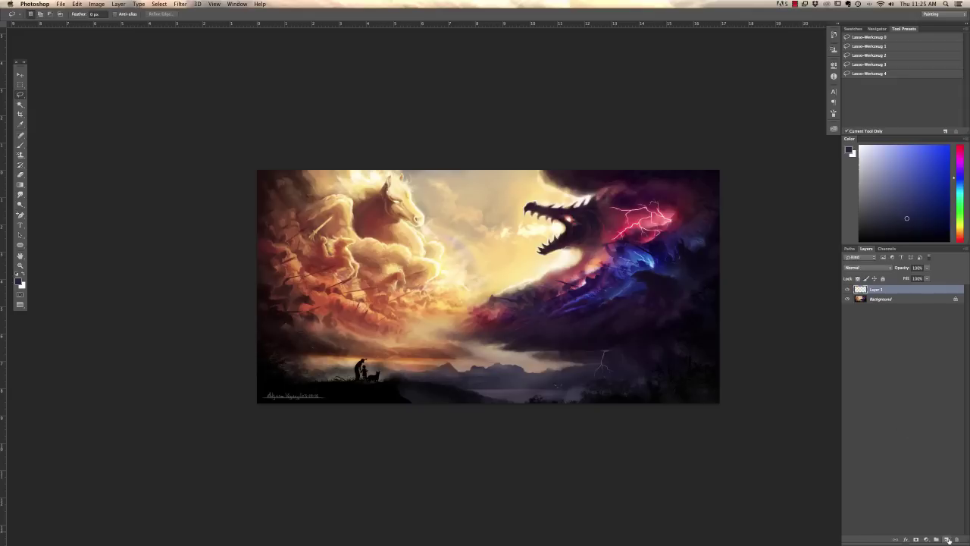
pyautogui.keyDown('alt'); pyautogui.click(663, 242); pyautogui.keyUp('alt')
pyautogui.click(21, 144)
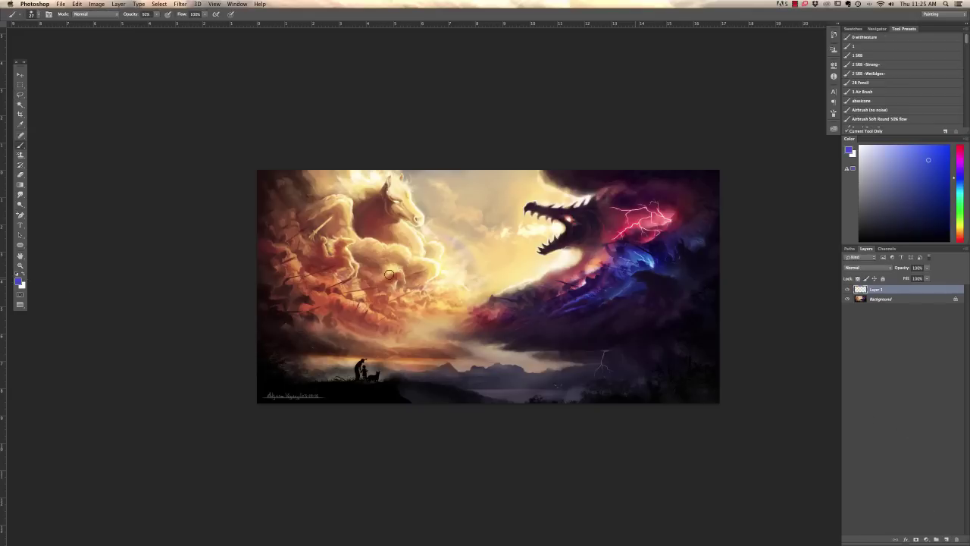
pyautogui.rightClick(607, 276)
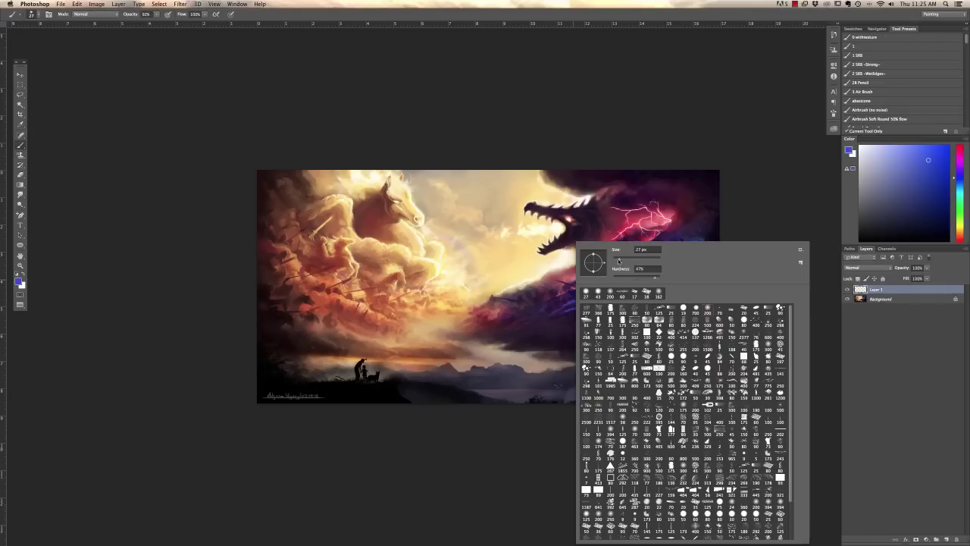
pyautogui.moveTo(619, 261); pyautogui.dragTo(616, 261)
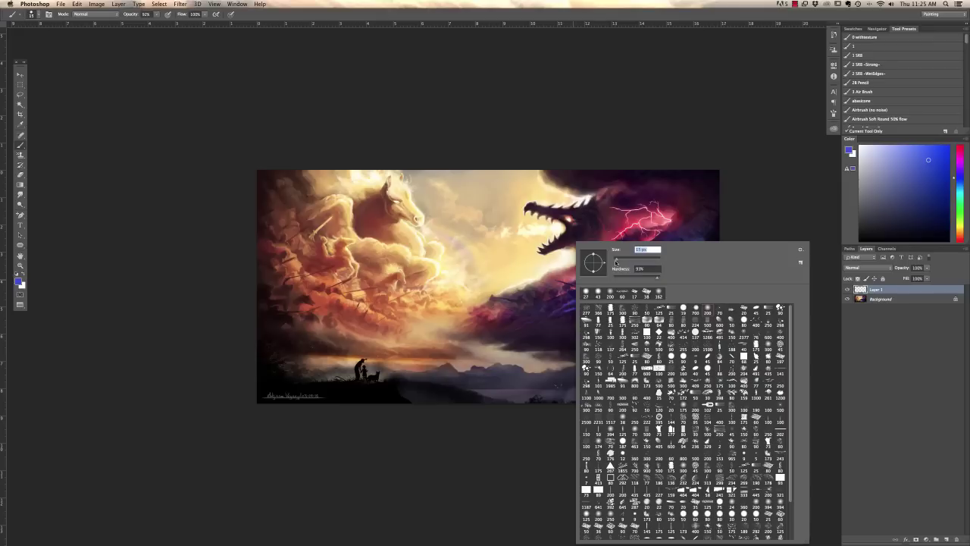
pyautogui.click(958, 154)
pyautogui.click(952, 220)
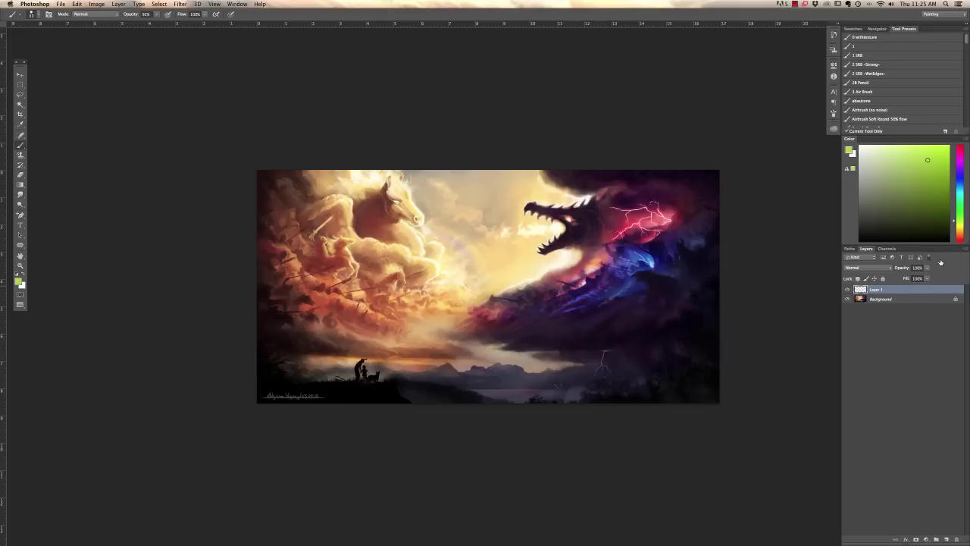
# - Draw a green centre line and boxes around horse and dragon, then undo both boxes
pyautogui.moveTo(487, 171); pyautogui.dragTo(488, 402)
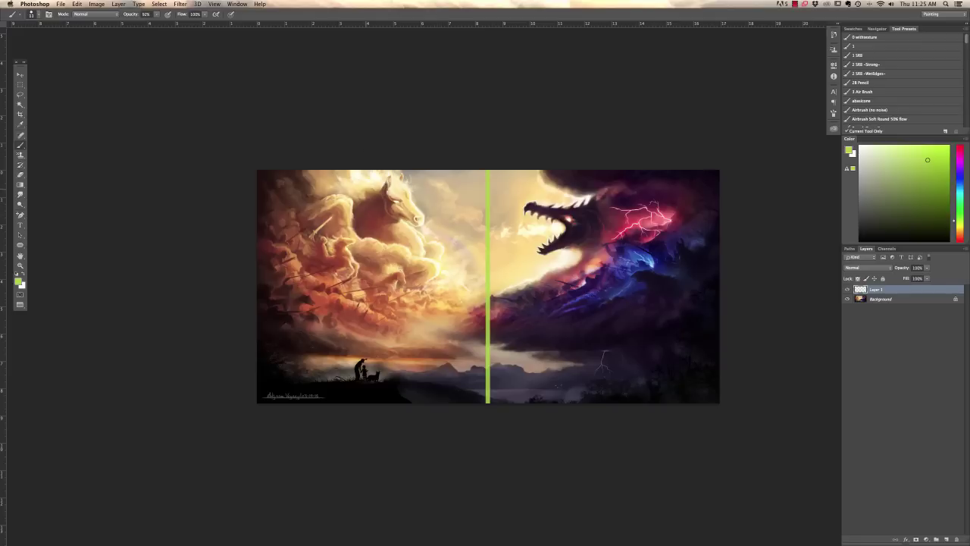
pyautogui.moveTo(300, 183)
pyautogui.mouseDown()
pyautogui.moveTo(426, 180)
pyautogui.moveTo(436, 321)
pyautogui.moveTo(295, 324)
pyautogui.moveTo(283, 295)
pyautogui.moveTo(287, 175)
pyautogui.mouseUp()
pyautogui.moveTo(520, 199)
pyautogui.mouseDown()
pyautogui.moveTo(534, 336)
pyautogui.moveTo(709, 332)
pyautogui.moveTo(701, 176)
pyautogui.moveTo(512, 183)
pyautogui.moveTo(697, 182)
pyautogui.mouseUp()
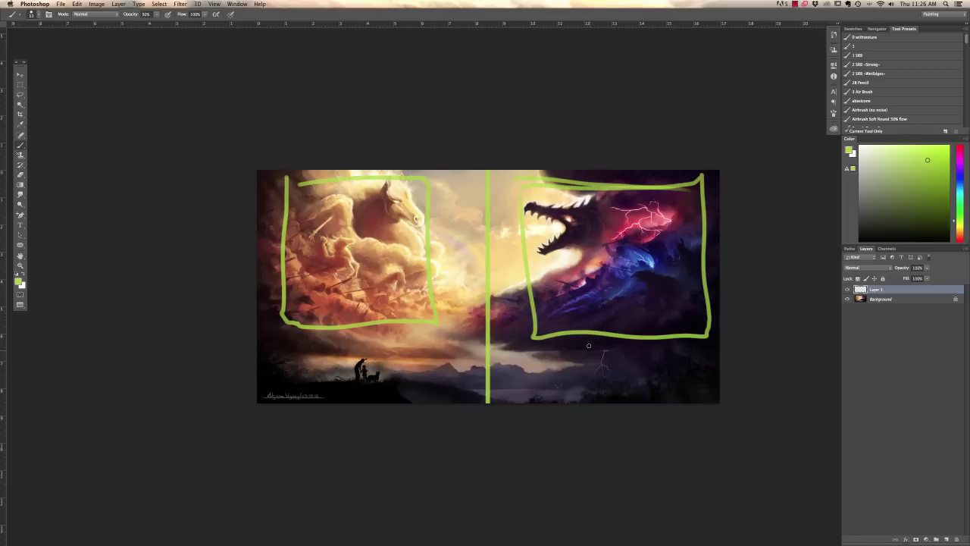
pyautogui.press('super+plus')
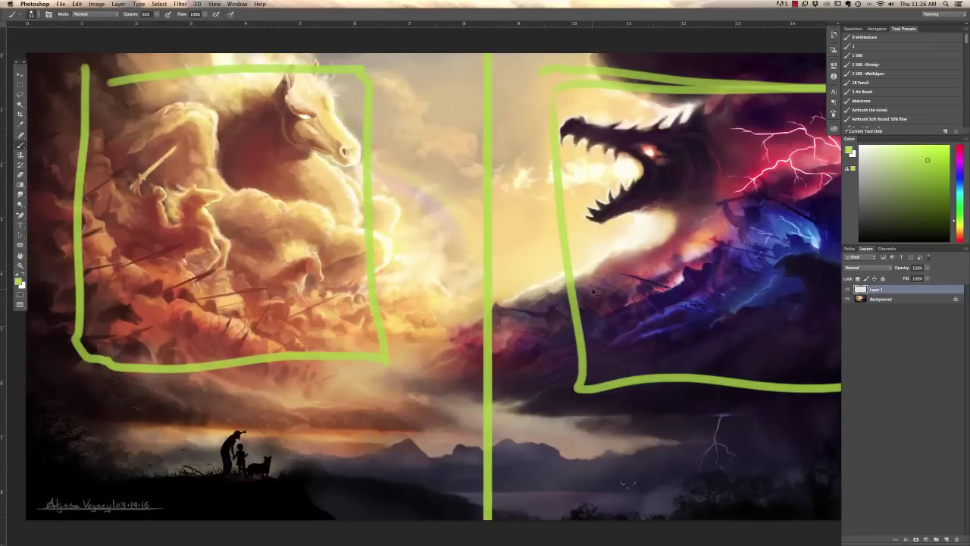
pyautogui.press('super+minus')
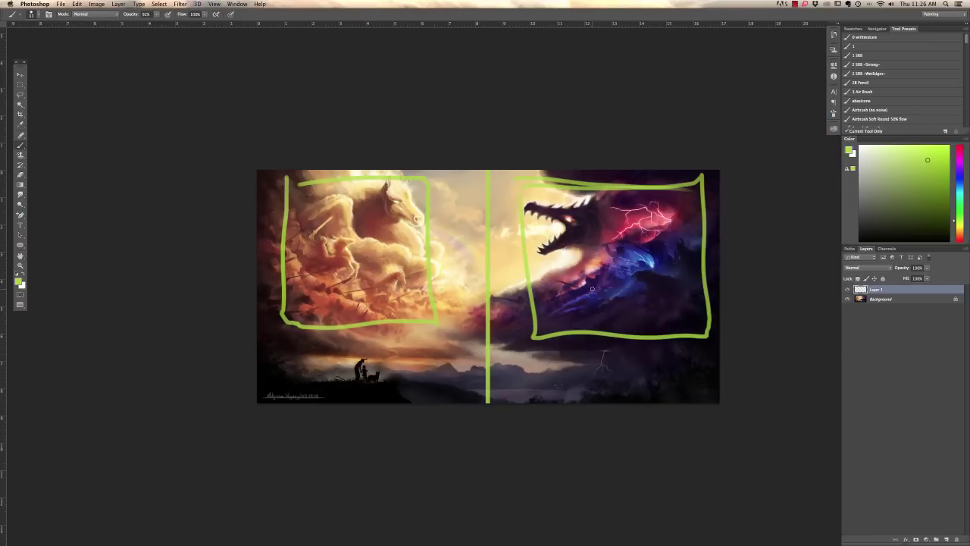
pyautogui.press('super+alt+z')
pyautogui.press('super+alt+z')
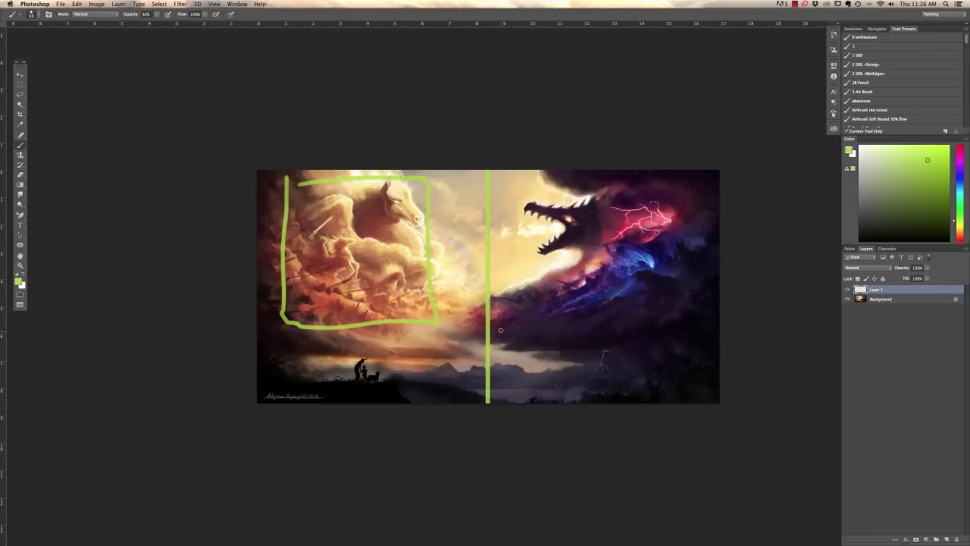
pyautogui.press('super+alt+z')
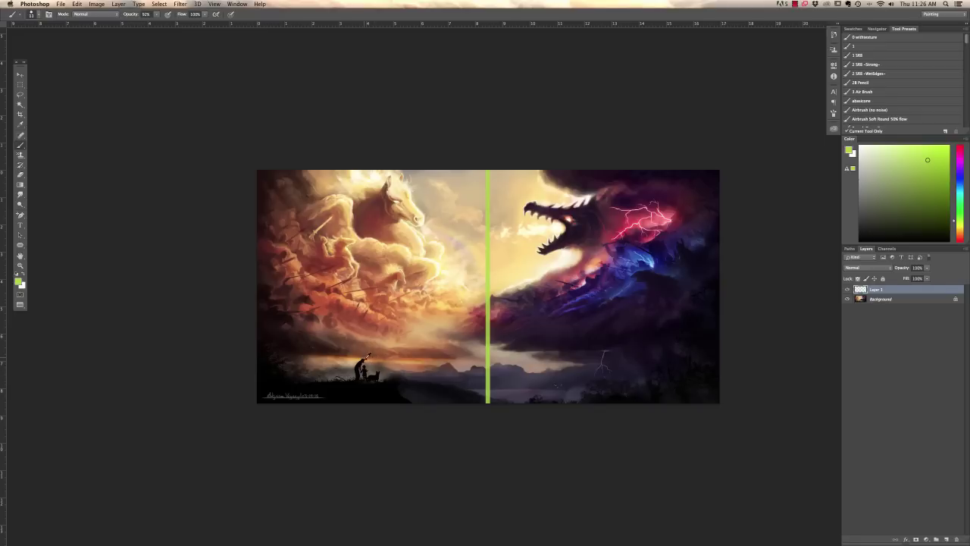
# - Undo the centre line, lasso the bottom-left silhouettes and copy them from Background
pyautogui.hotkey('ctrl', 'z')
pyautogui.press('l')
pyautogui.moveTo(440, 386)
pyautogui.mouseDown()
pyautogui.moveTo(477, 405)
pyautogui.moveTo(300, 353)
pyautogui.moveTo(257, 403)
pyautogui.mouseUp()
pyautogui.click(78, 5)
pyautogui.click(83, 58)
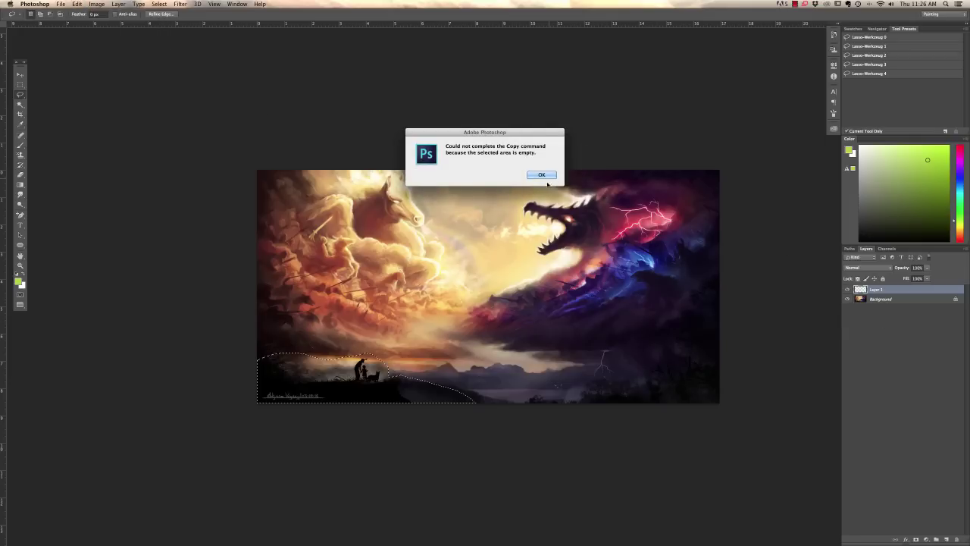
pyautogui.press('Return')
pyautogui.click(901, 300)
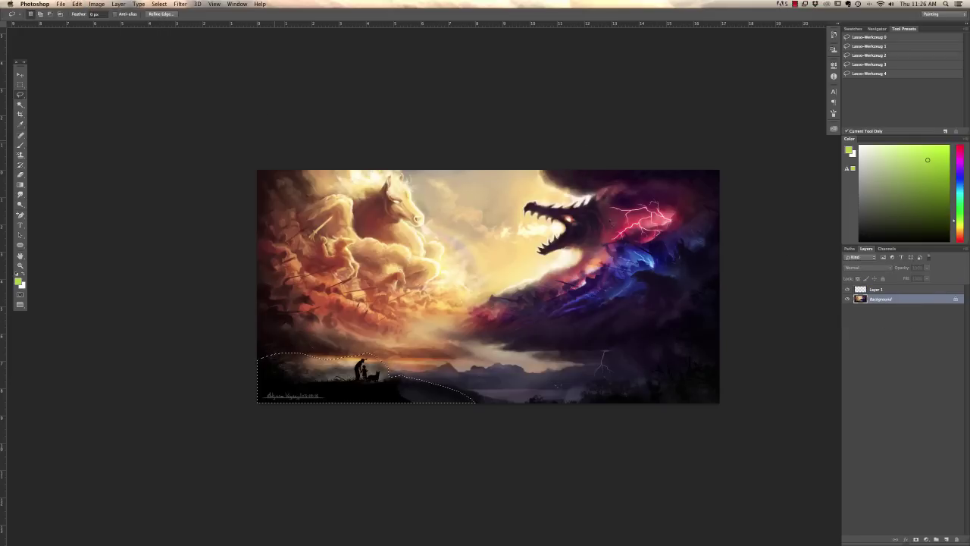
pyautogui.click(77, 4)
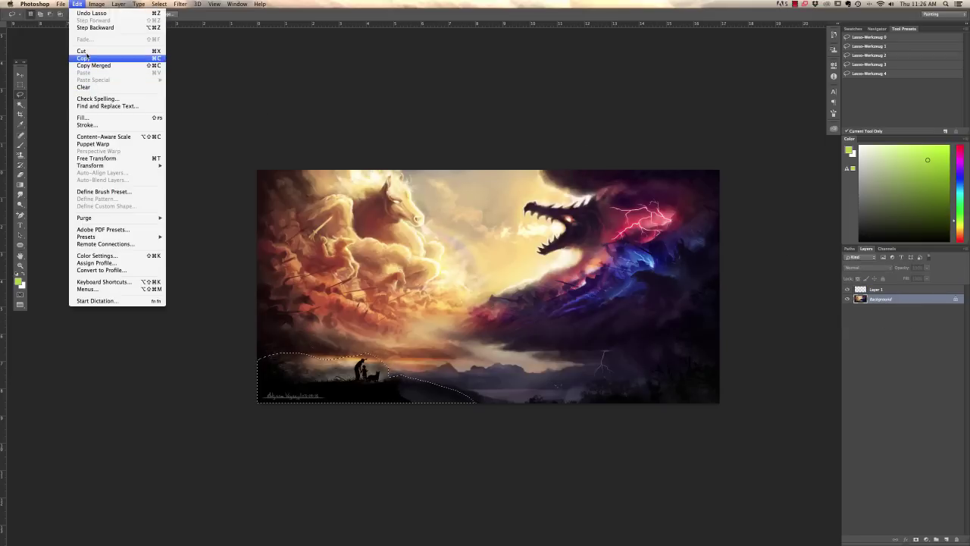
pyautogui.click(85, 58)
# - Paste the silhouettes as a new layer, enlarge them, and shift them about 58 px right
pyautogui.click(77, 4)
pyautogui.click(85, 72)
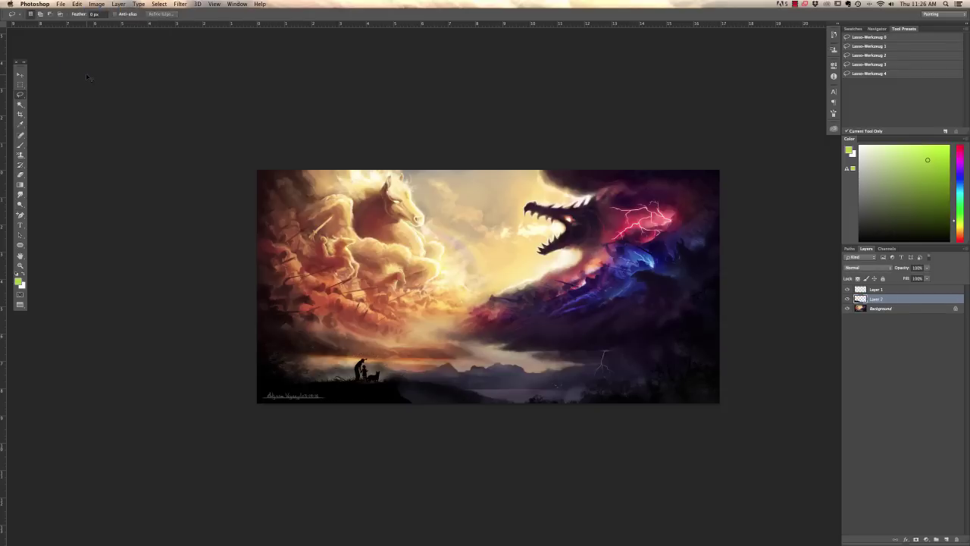
pyautogui.press('super+t')
pyautogui.moveTo(257, 402); pyautogui.dragTo(168, 423)
pyautogui.click(20, 75)
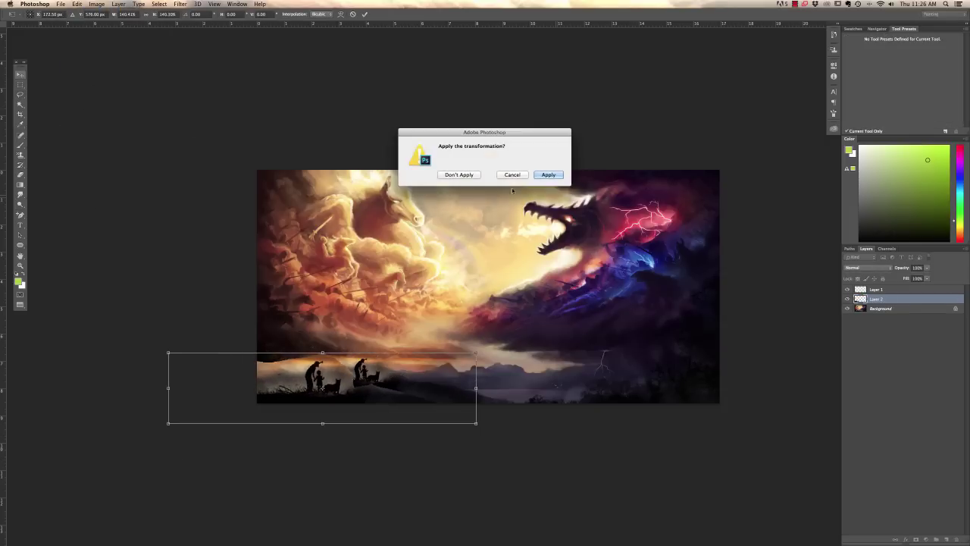
pyautogui.click(549, 174)
pyautogui.moveTo(352, 356); pyautogui.dragTo(396, 355)
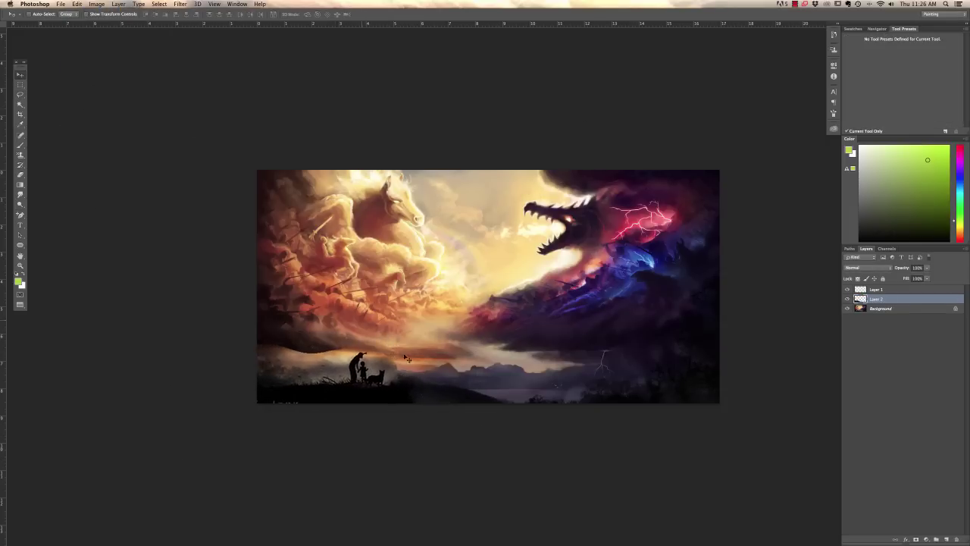
# - Toggle the markup layer's visibility, select it, and return to the Brush tool
pyautogui.click(847, 289)
pyautogui.click(857, 291)
pyautogui.click(847, 289)
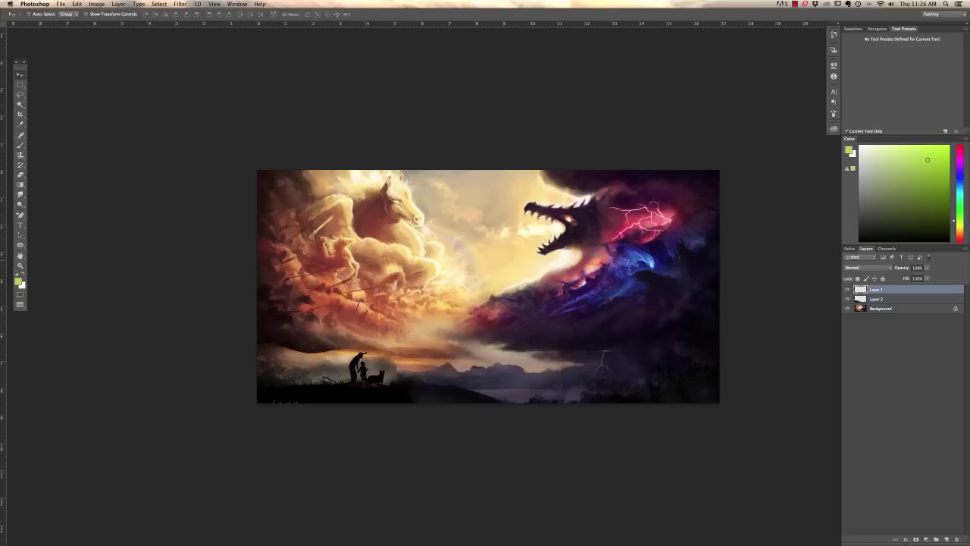
pyautogui.click(20, 144)
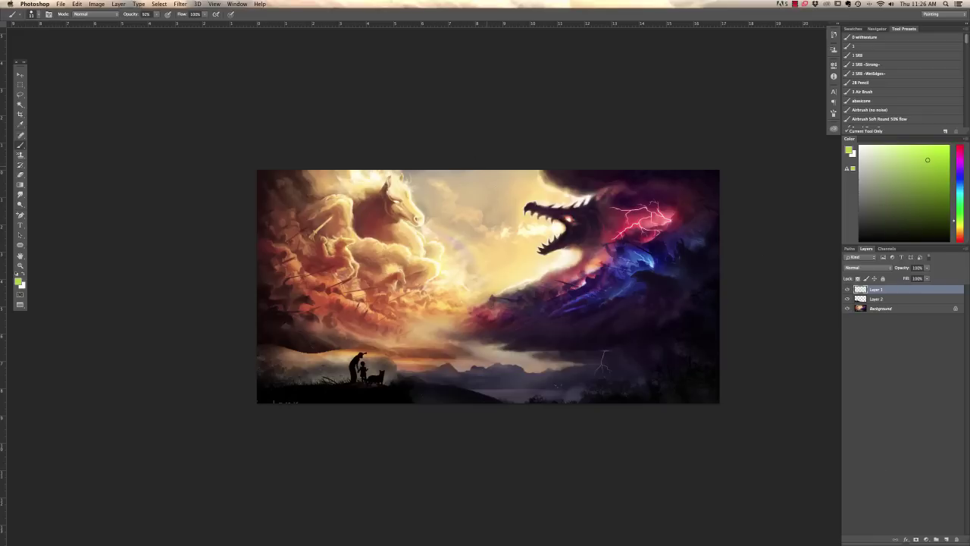
# - Sketch a green centre line, horse and dragon boxes and a sweeping stroke, then undo them
pyautogui.moveTo(482, 172); pyautogui.dragTo(482, 403)
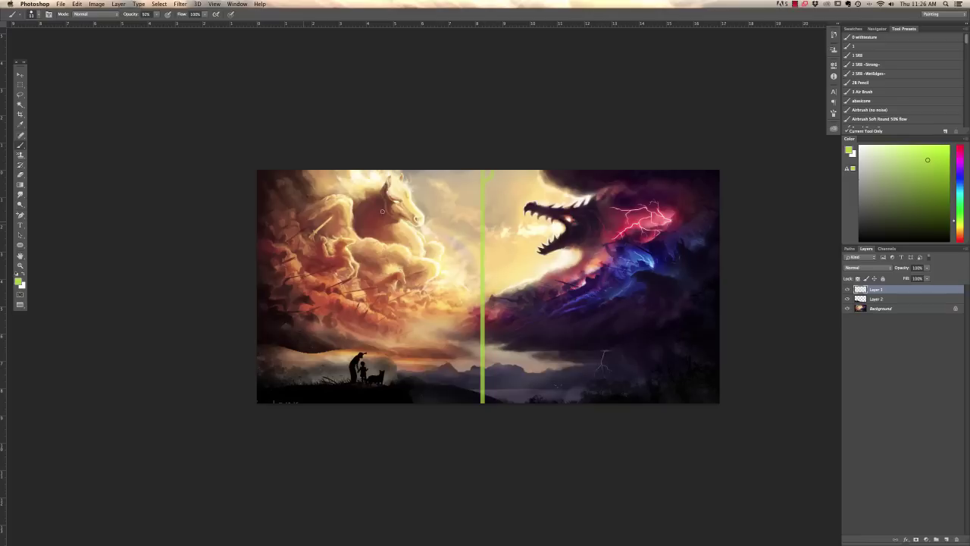
pyautogui.moveTo(298, 201)
pyautogui.mouseDown()
pyautogui.moveTo(366, 311)
pyautogui.moveTo(320, 209)
pyautogui.mouseUp()
pyautogui.moveTo(547, 203)
pyautogui.mouseDown()
pyautogui.moveTo(547, 291)
pyautogui.moveTo(664, 205)
pyautogui.moveTo(547, 207)
pyautogui.mouseUp()
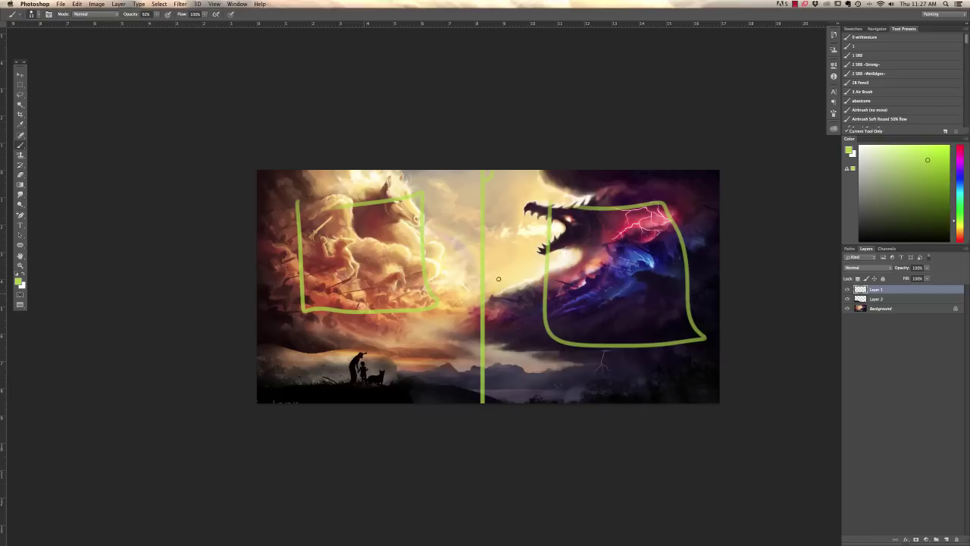
pyautogui.moveTo(311, 323); pyautogui.dragTo(359, 314)
pyautogui.moveTo(407, 290)
pyautogui.mouseDown()
pyautogui.moveTo(397, 212)
pyautogui.moveTo(356, 278)
pyautogui.mouseUp()
pyautogui.press('super+z')
pyautogui.press('super+alt+z')
pyautogui.press('super+alt+z')
pyautogui.press('super+alt+z')
pyautogui.press('super+alt+z')
pyautogui.press('super+alt+z')
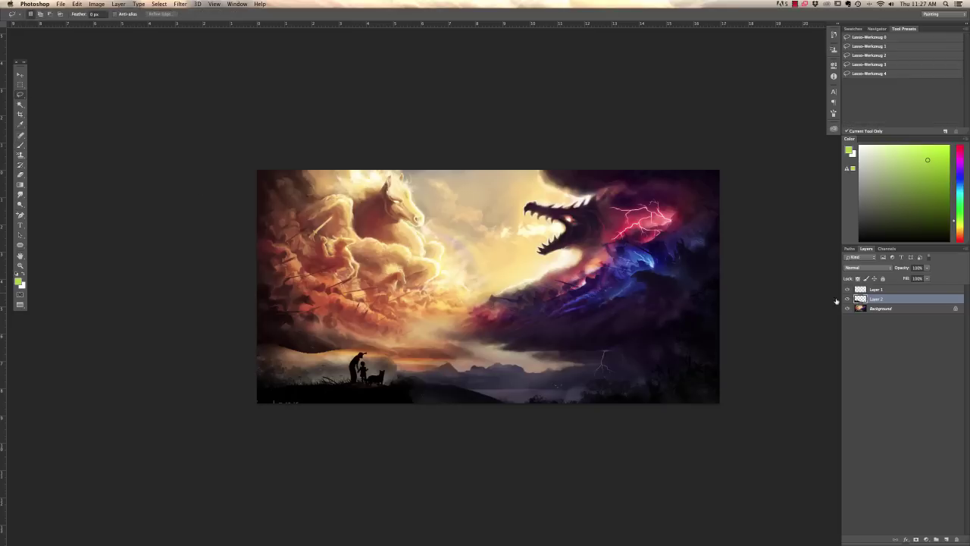
# - Lasso the sky on the Background layer and paste it as a new layer
pyautogui.click(872, 308)
pyautogui.moveTo(685, 168)
pyautogui.mouseDown()
pyautogui.moveTo(515, 170)
pyautogui.moveTo(404, 156)
pyautogui.moveTo(243, 277)
pyautogui.moveTo(302, 340)
pyautogui.moveTo(657, 366)
pyautogui.moveTo(705, 124)
pyautogui.mouseUp()
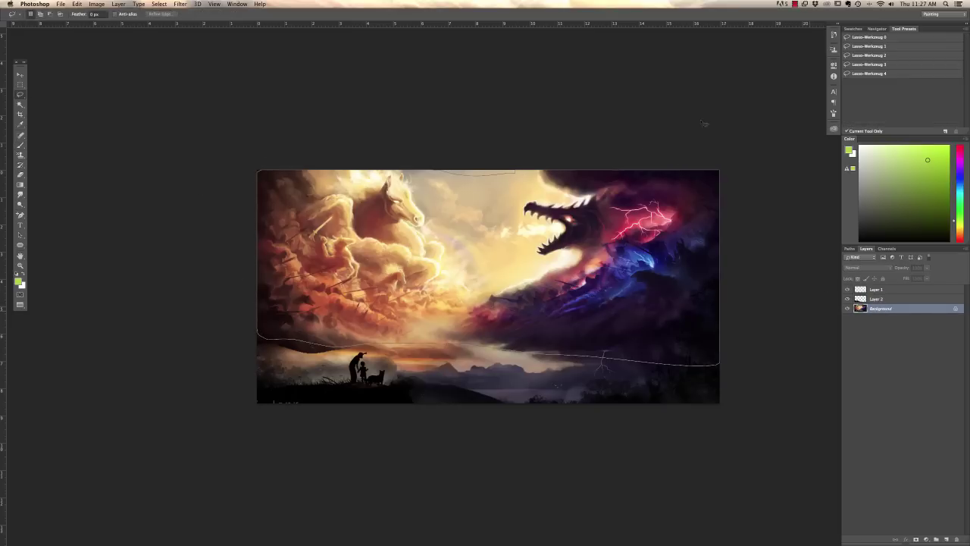
pyautogui.click(76, 4)
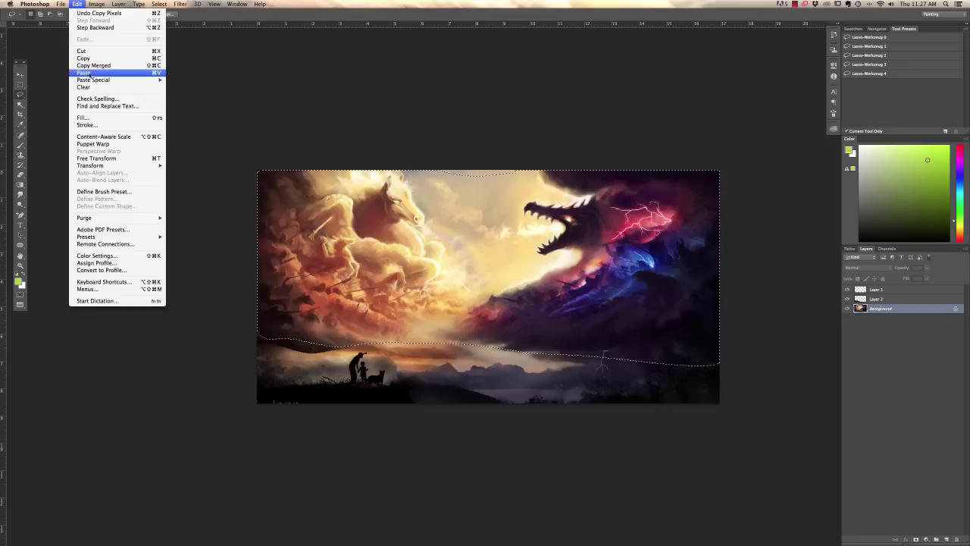
pyautogui.click(84, 72)
# - Scale the pasted sky by stretching its right corners down and up, then apply
pyautogui.click(76, 5)
pyautogui.moveTo(91, 159)
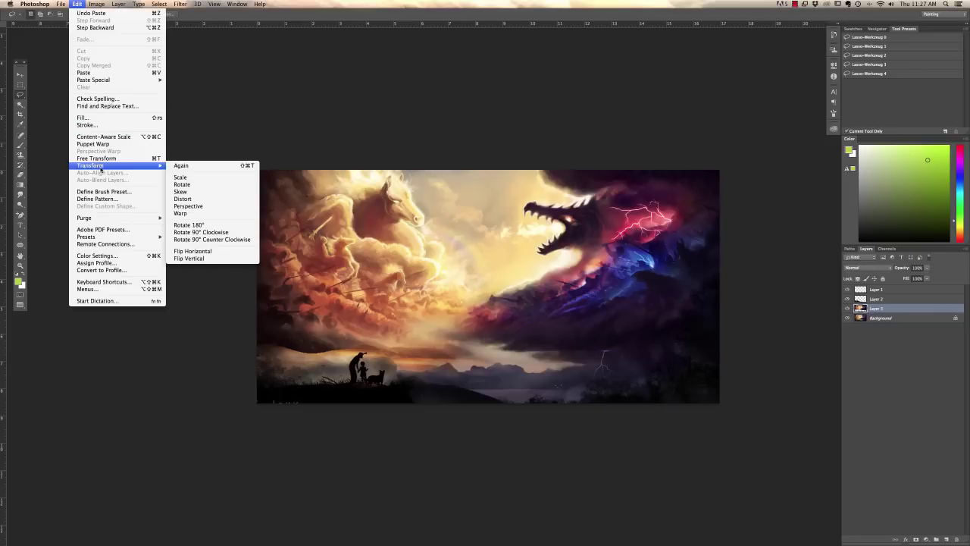
pyautogui.click(193, 187)
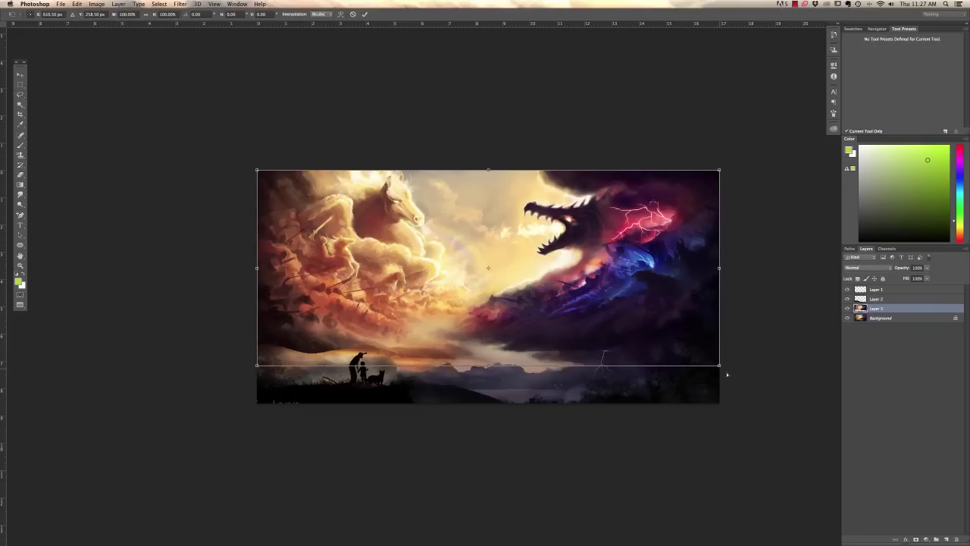
pyautogui.moveTo(726, 374); pyautogui.dragTo(718, 428)
pyautogui.moveTo(718, 169); pyautogui.dragTo(719, 132)
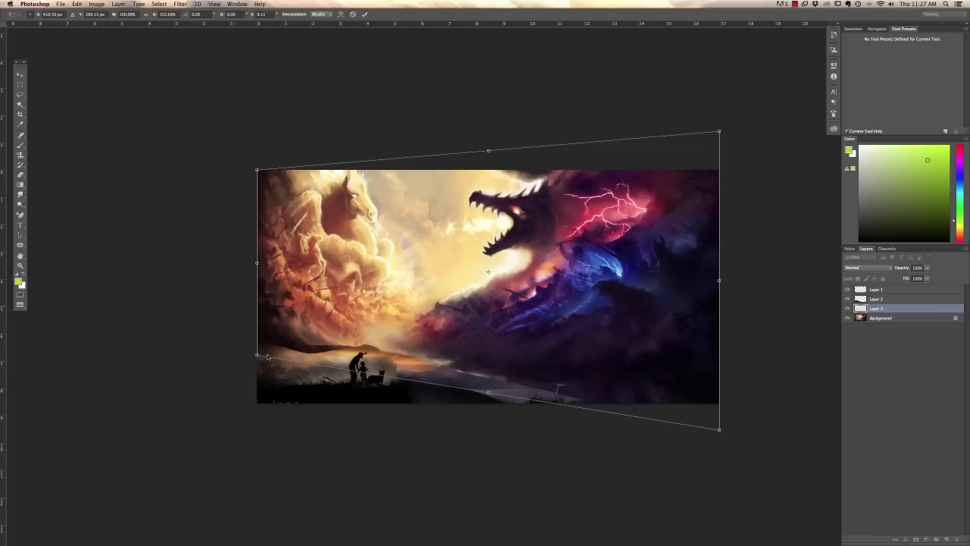
pyautogui.click(19, 74)
pyautogui.press('Return')
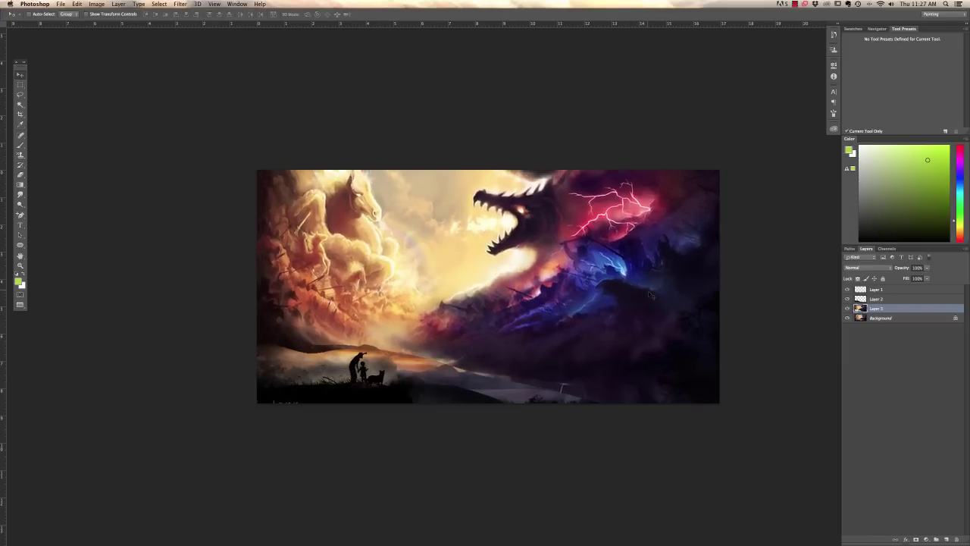
pyautogui.press('b')
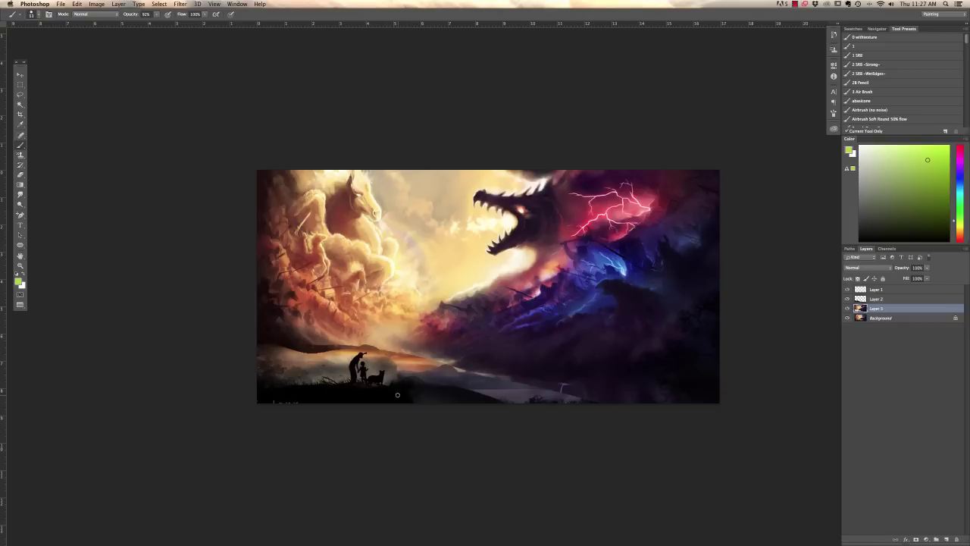
# - Rotate the copied sky layer, pulling its lower left corner down and lower right up
pyautogui.click(20, 174)
pyautogui.rightClick(528, 242)
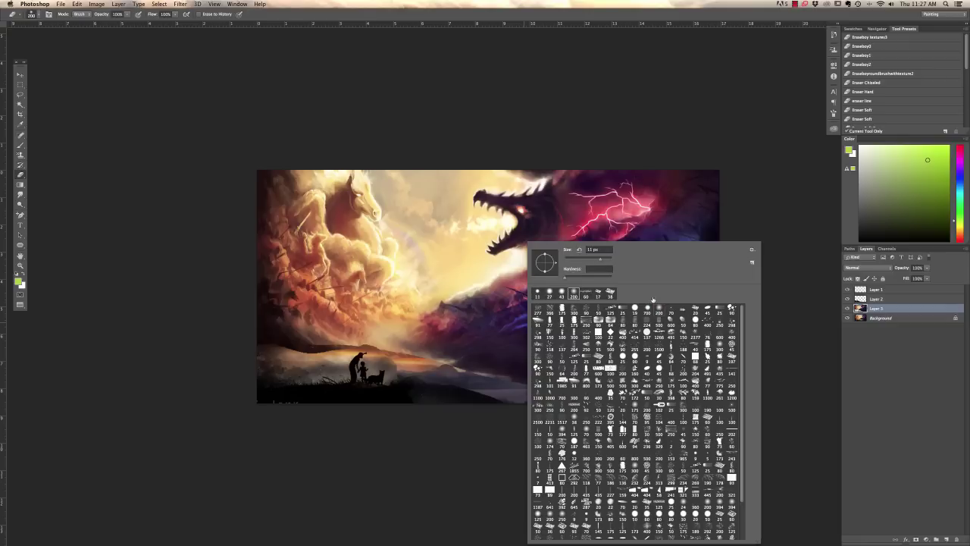
pyautogui.click(77, 4)
pyautogui.moveTo(120, 165)
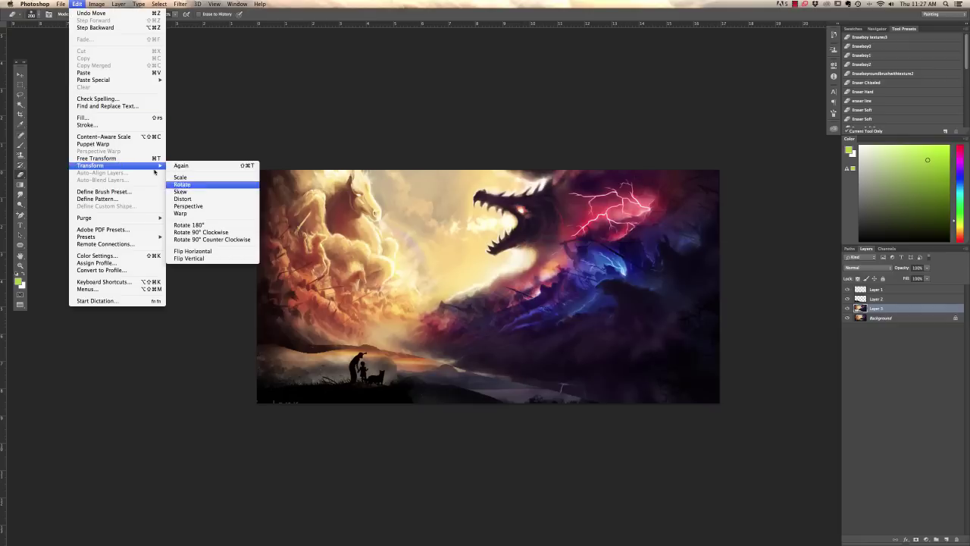
pyautogui.click(201, 191)
pyautogui.moveTo(263, 426); pyautogui.dragTo(261, 452)
pyautogui.moveTo(725, 430); pyautogui.dragTo(727, 328)
# - Tilt and skew the sky layer's corners further, then apply the distortion
pyautogui.moveTo(266, 433); pyautogui.dragTo(270, 493)
pyautogui.moveTo(264, 451); pyautogui.dragTo(262, 483)
pyautogui.moveTo(719, 141); pyautogui.dragTo(684, 131)
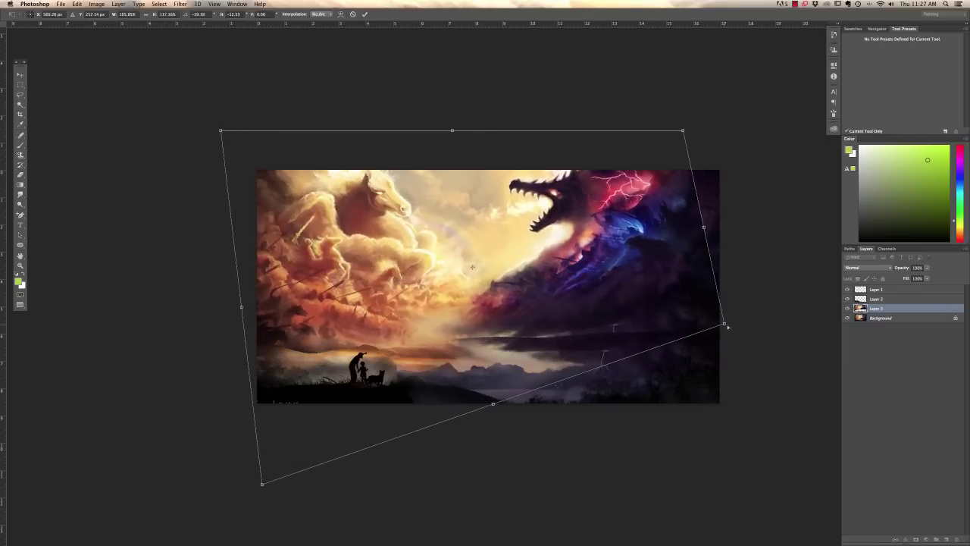
pyautogui.moveTo(727, 327); pyautogui.dragTo(703, 331)
pyautogui.moveTo(221, 132); pyautogui.dragTo(313, 136)
pyautogui.click(20, 75)
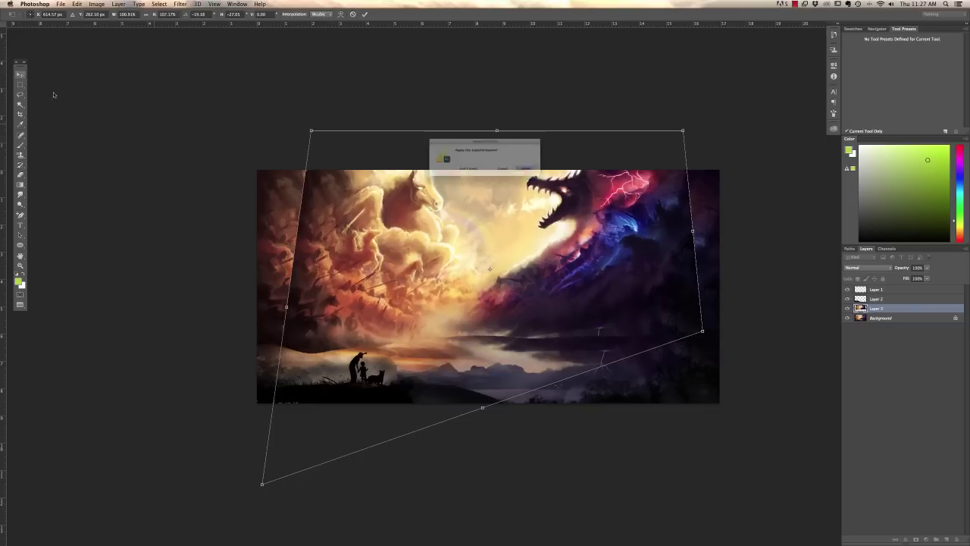
pyautogui.click(551, 175)
# - Move the distorted sky about 75 px right and erase the dark slanted slab
pyautogui.moveTo(515, 244); pyautogui.dragTo(571, 251)
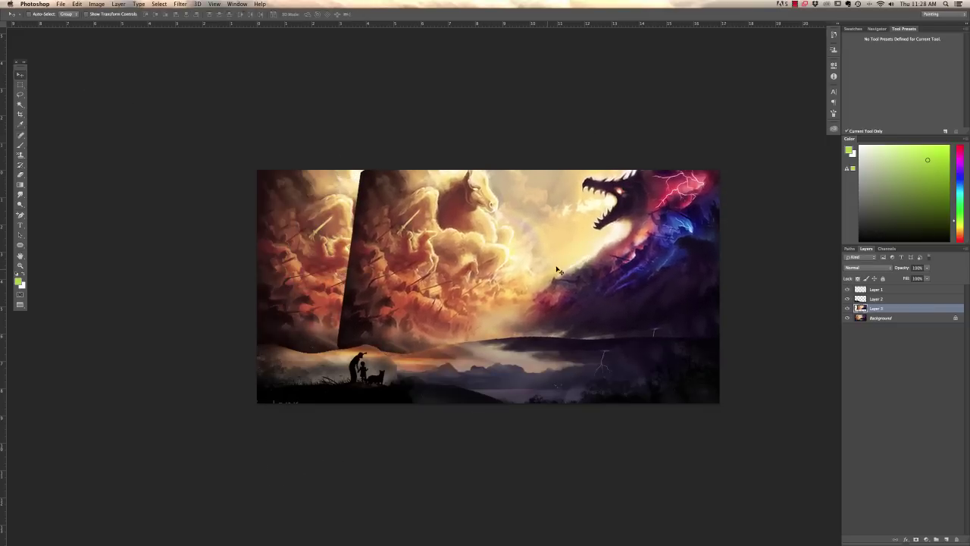
pyautogui.click(20, 175)
pyautogui.moveTo(372, 281)
pyautogui.mouseDown()
pyautogui.moveTo(344, 326)
pyautogui.moveTo(340, 152)
pyautogui.moveTo(356, 197)
pyautogui.mouseUp()
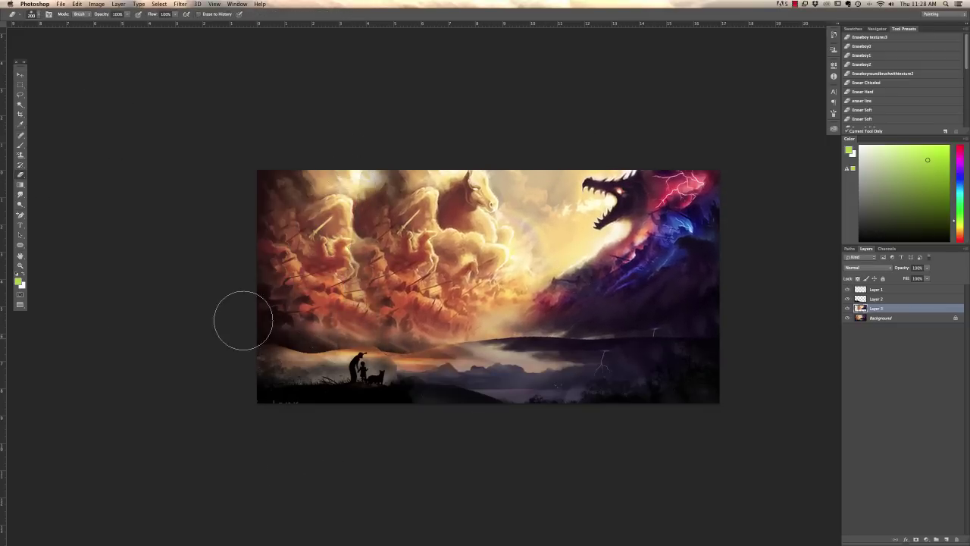
pyautogui.click(21, 145)
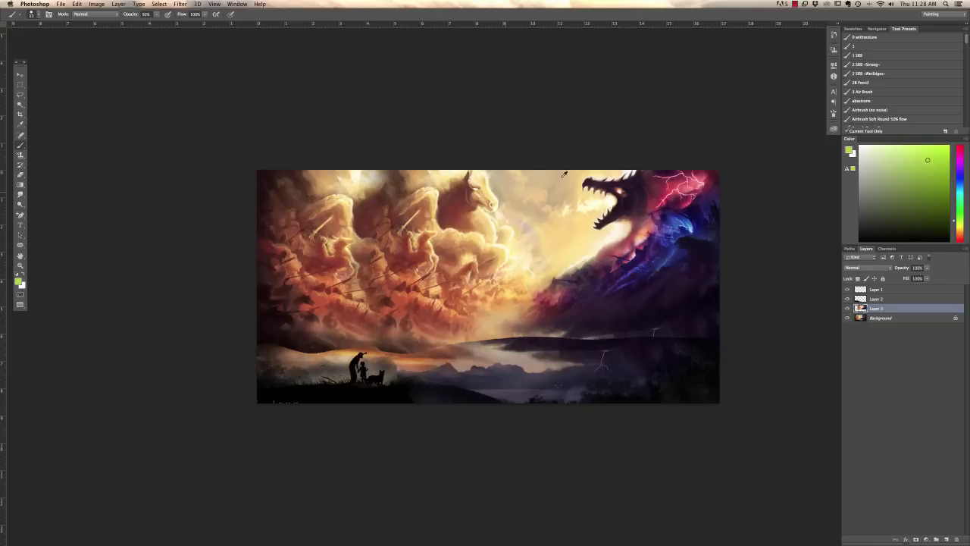
# - Hide the reworked sky Layer 3 and select the original Background layer
pyautogui.click(847, 309)
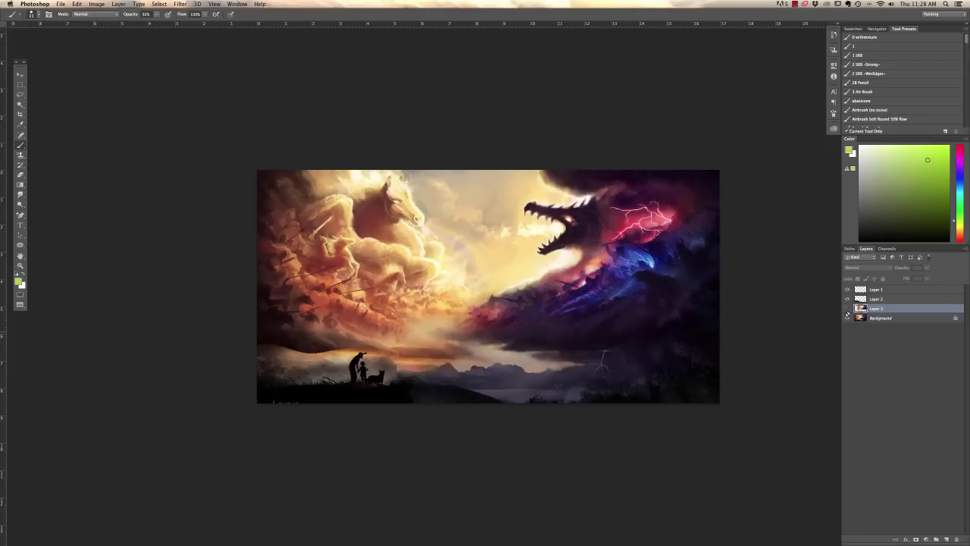
pyautogui.click(118, 3)
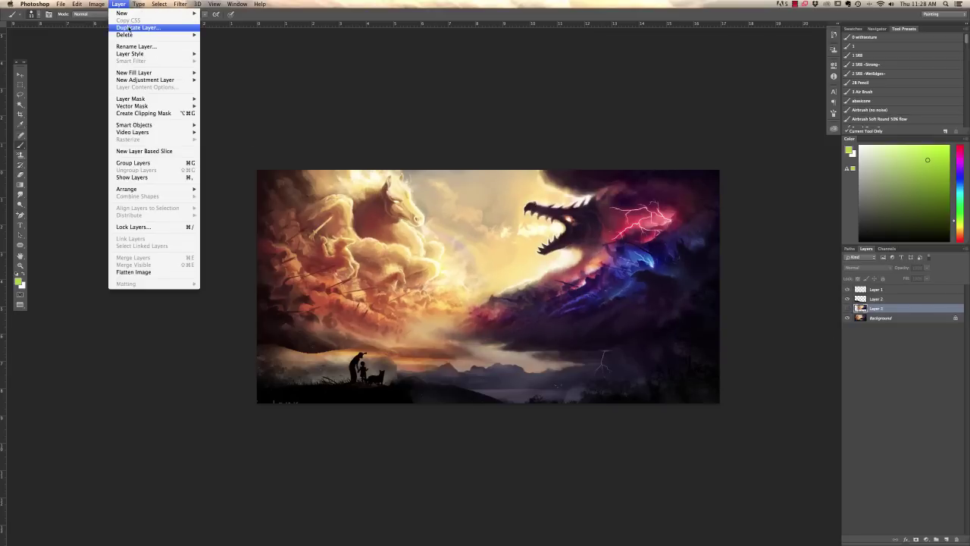
pyautogui.click(130, 28)
pyautogui.click(561, 256)
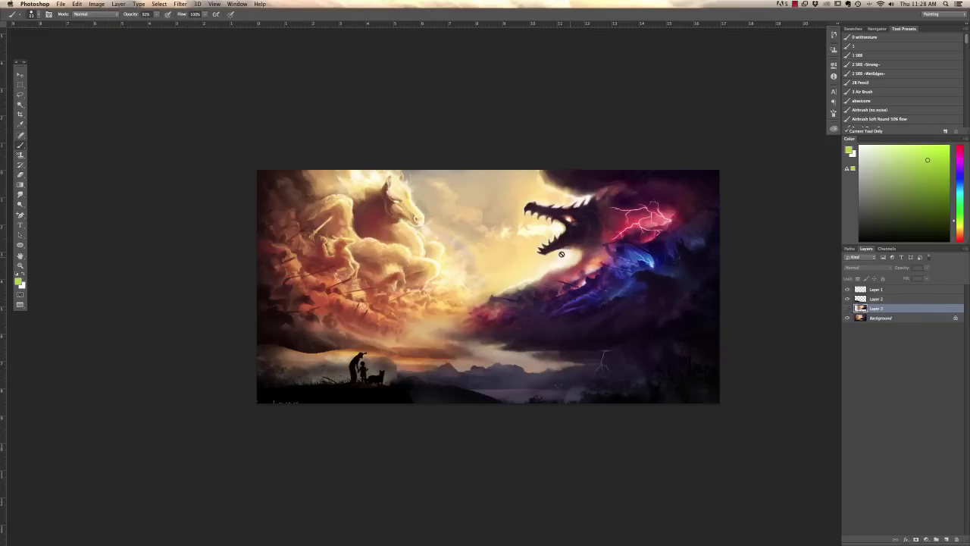
pyautogui.click(894, 326)
pyautogui.click(891, 319)
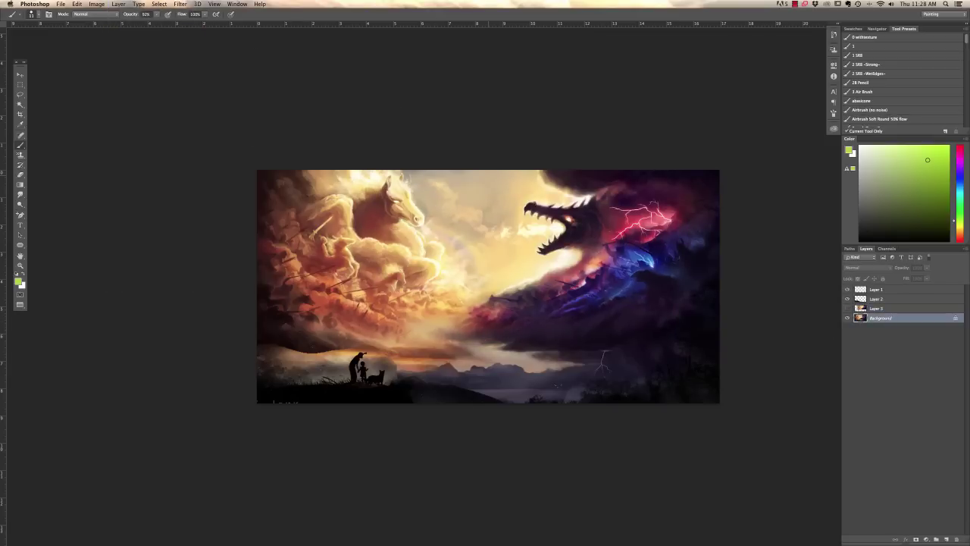
pyautogui.click(103, 4)
pyautogui.moveTo(125, 25)
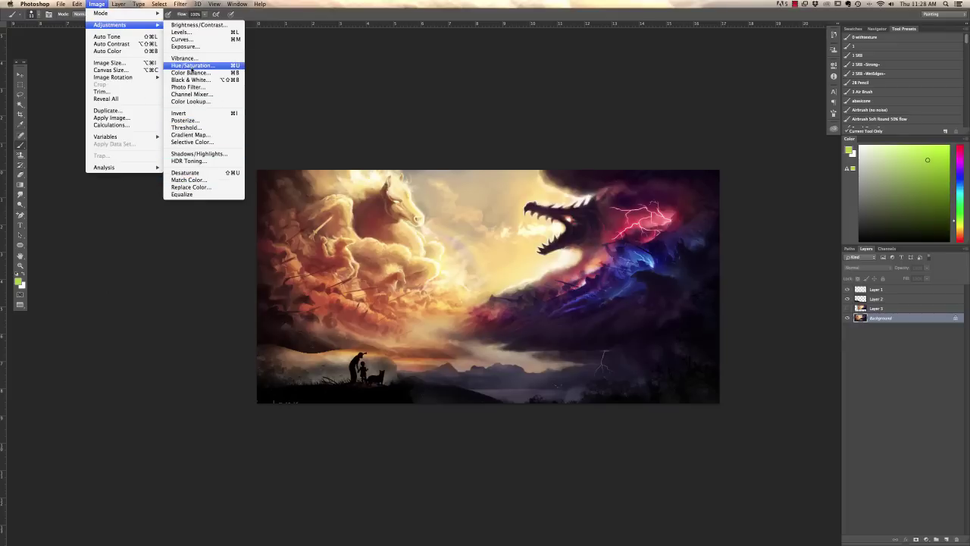
pyautogui.click(355, 96)
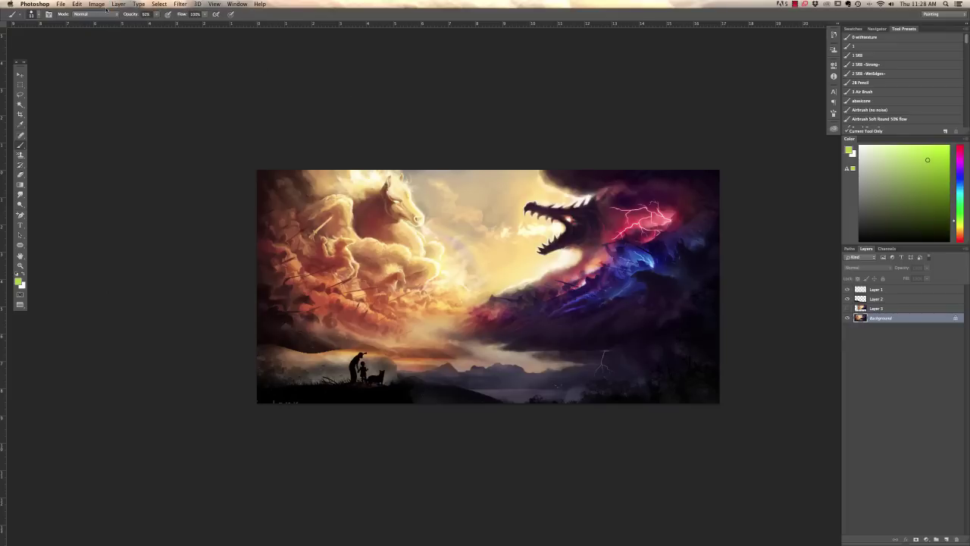
# - Duplicate the Background layer as a Background copy
pyautogui.click(118, 4)
pyautogui.click(137, 28)
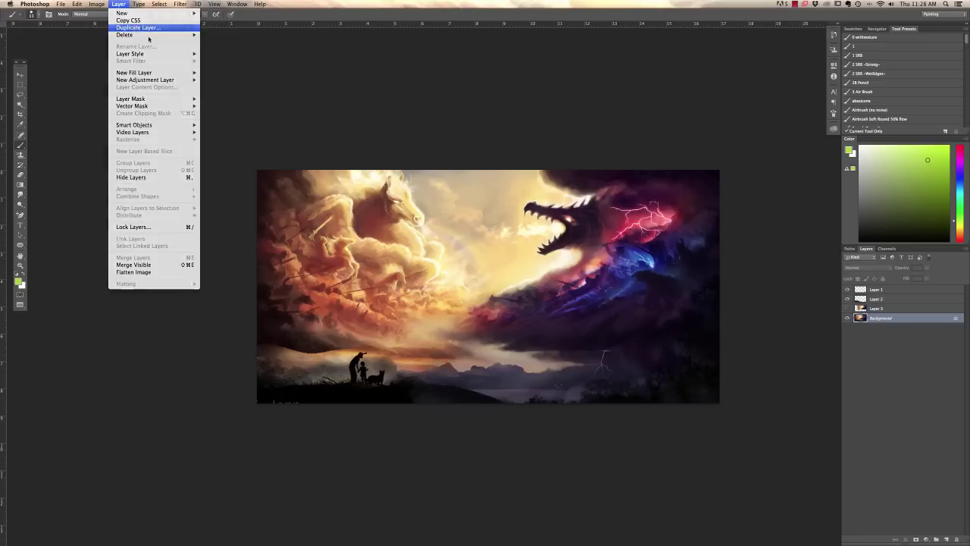
pyautogui.click(563, 245)
pyautogui.click(97, 4)
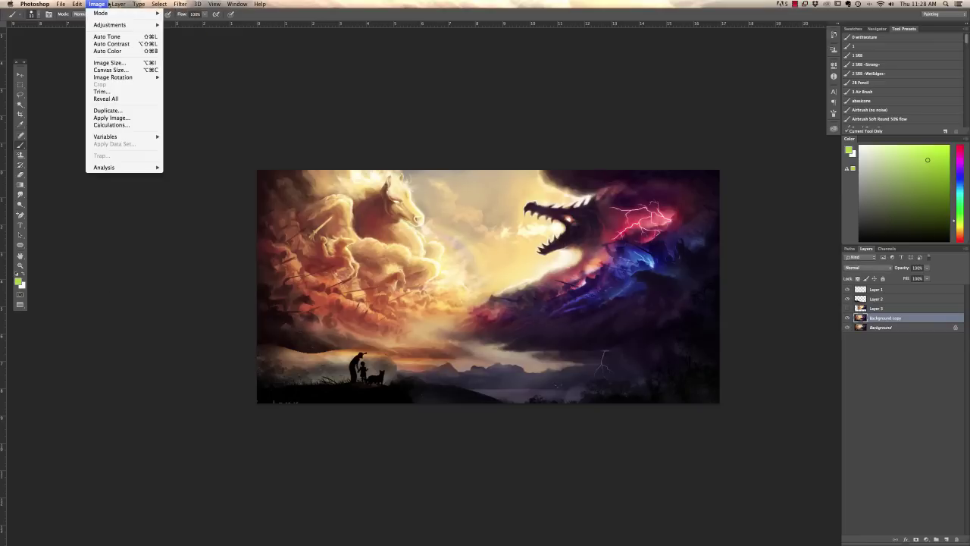
# - Lower the Background copy's Hue/Saturation saturation to -38 and apply it
pyautogui.moveTo(125, 25)
pyautogui.click(207, 67)
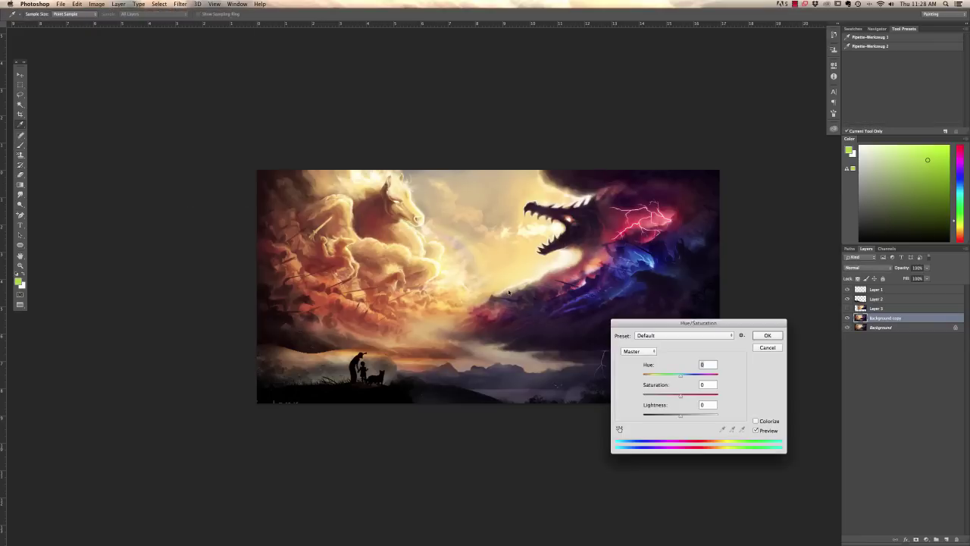
pyautogui.moveTo(680, 394); pyautogui.dragTo(654, 395)
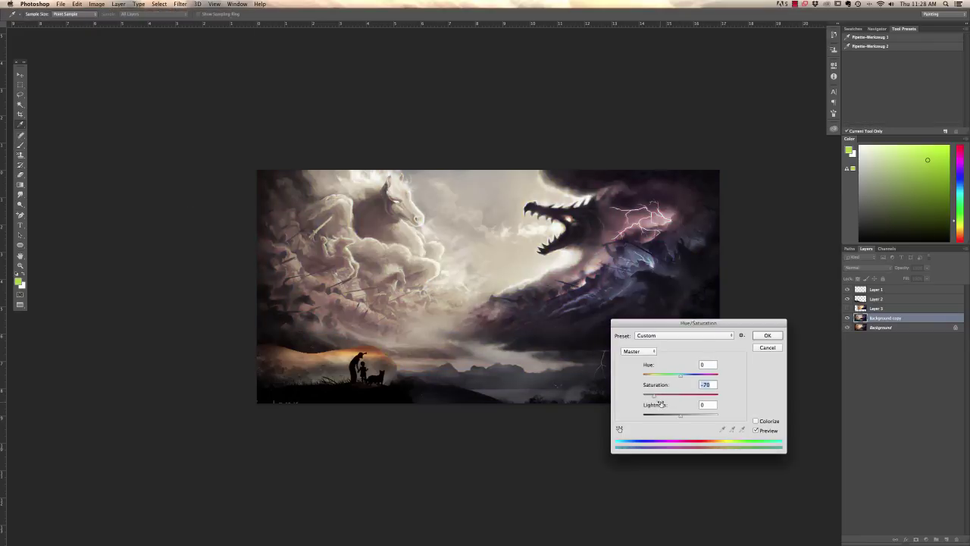
pyautogui.click(667, 395)
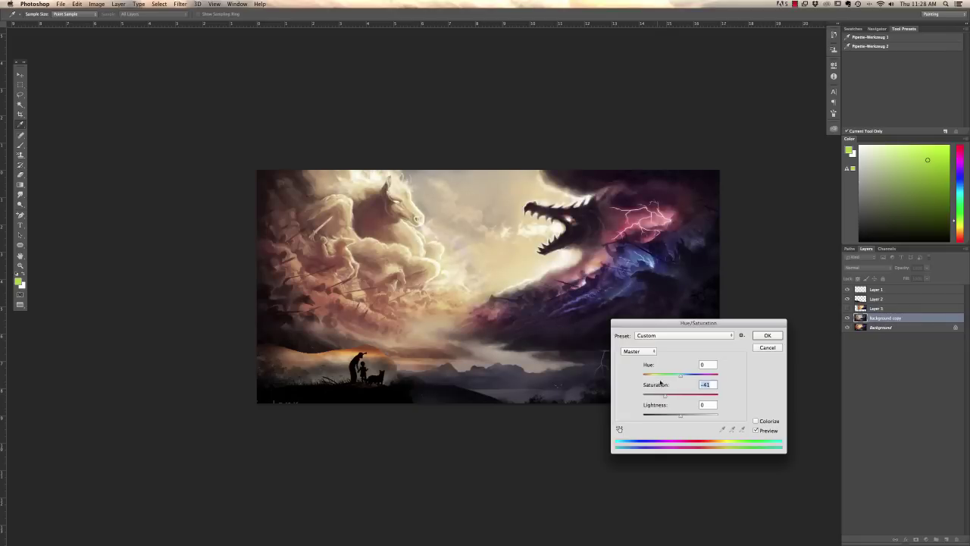
pyautogui.click(768, 336)
pyautogui.press('e')
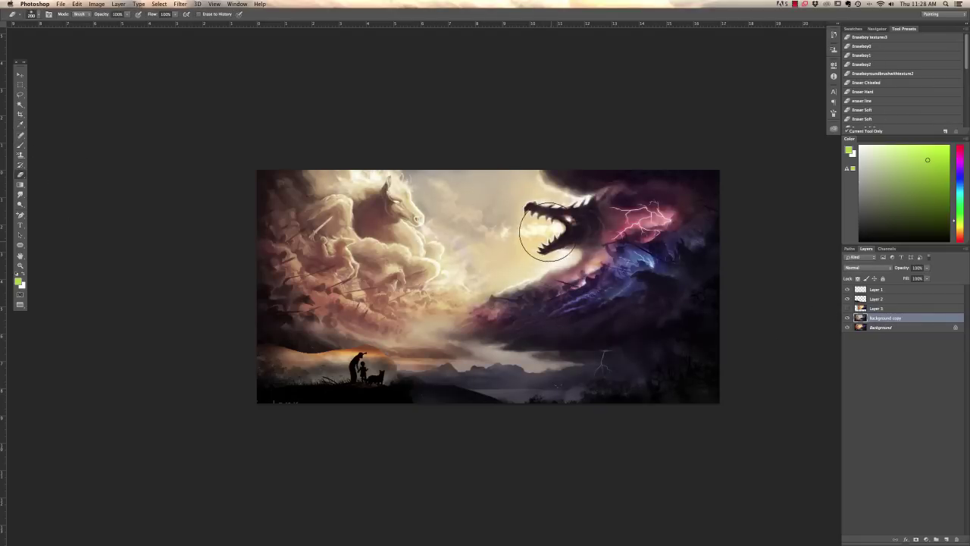
# - Shrink the eraser brush to 65 px
pyautogui.rightClick(444, 253)
pyautogui.click(416, 278)
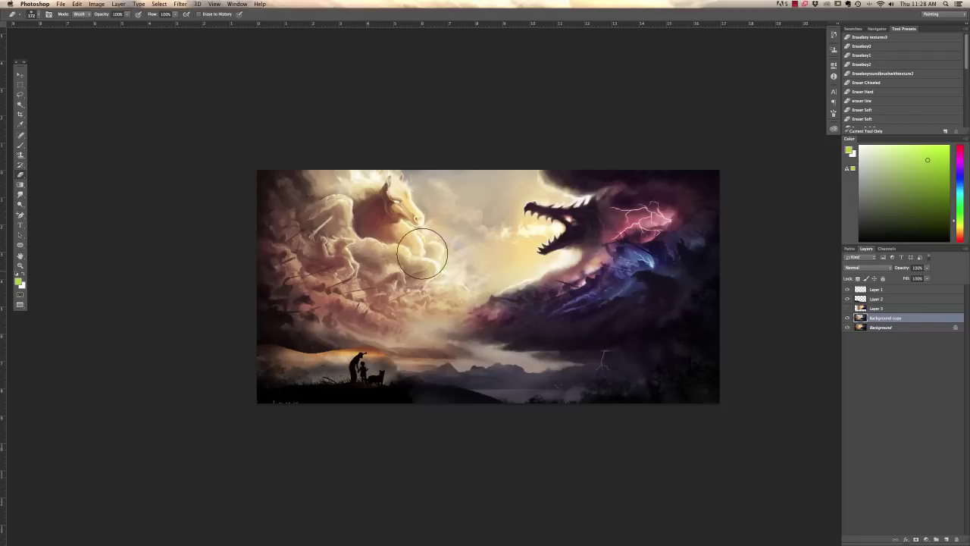
pyautogui.rightClick(635, 248)
pyautogui.moveTo(684, 262); pyautogui.dragTo(679, 259)
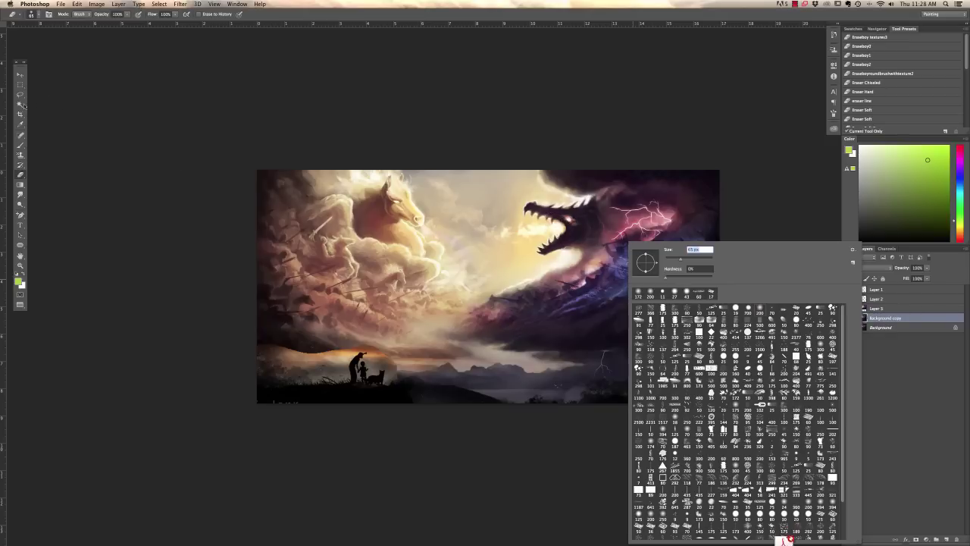
# - Lasso the cloud horse, merge the Background copy, and move the horse down and right
pyautogui.press('l')
pyautogui.moveTo(447, 262)
pyautogui.mouseDown()
pyautogui.moveTo(316, 194)
pyautogui.moveTo(402, 171)
pyautogui.mouseUp()
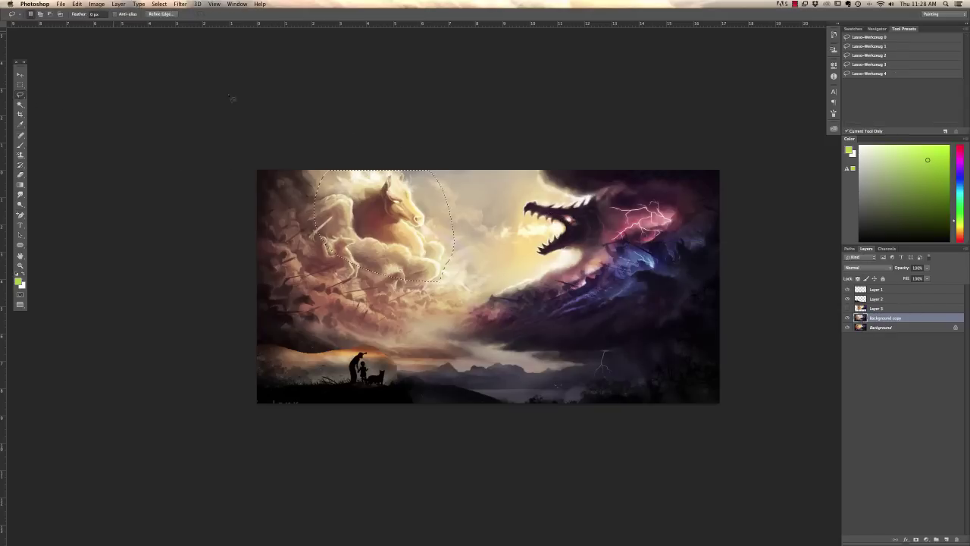
pyautogui.press('v')
pyautogui.moveTo(405, 227); pyautogui.dragTo(427, 238)
pyautogui.press('super+z')
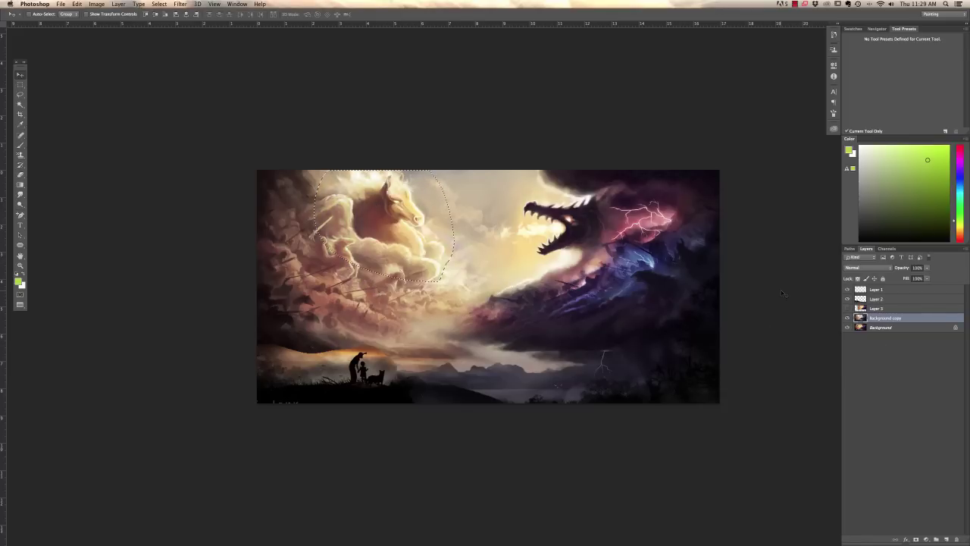
pyautogui.press('super+e')
pyautogui.moveTo(396, 203); pyautogui.dragTo(415, 278)
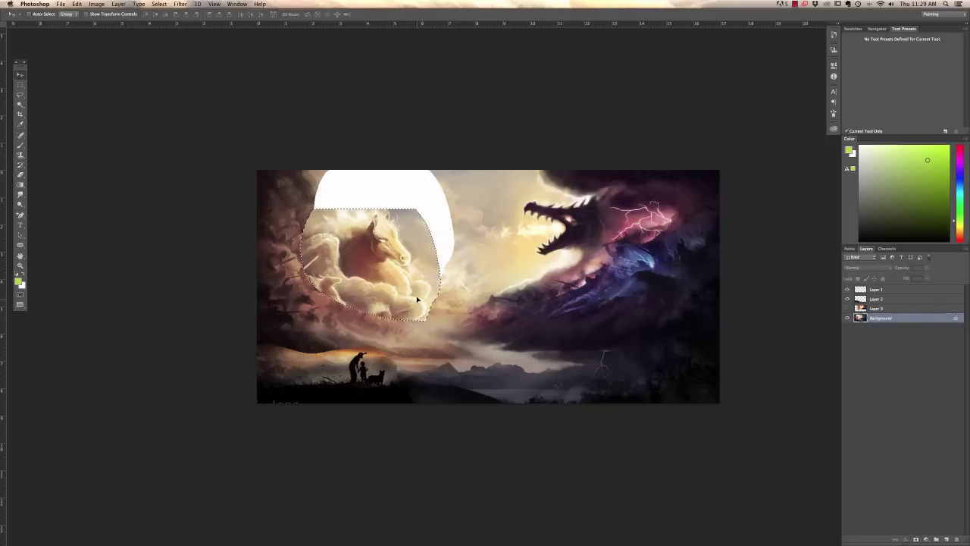
pyautogui.hotkey('shift', 'Left')
pyautogui.hotkey('shift', 'Down')
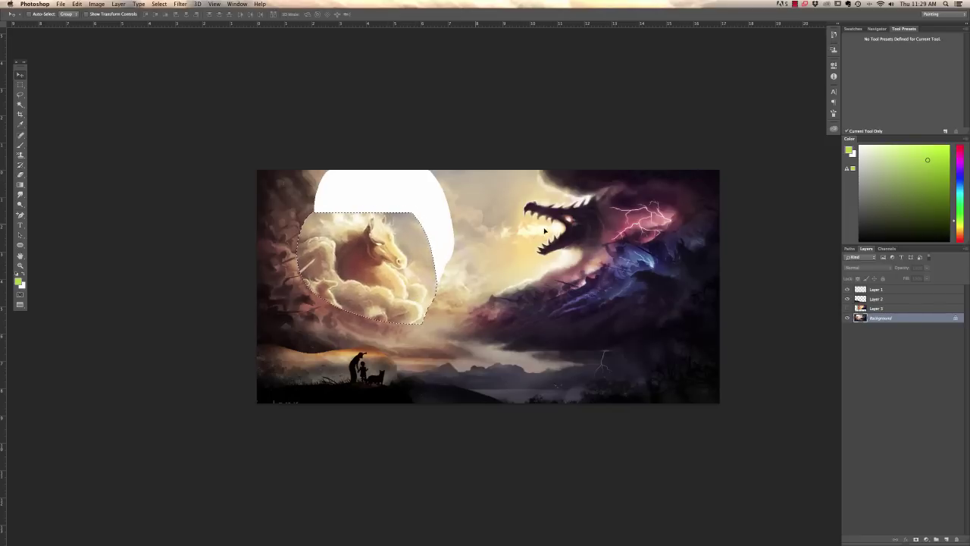
# - Paint the dragon's mouth, jaw and neck dark with the sampled mouth colour
pyautogui.click(21, 144)
pyautogui.press('super+d')
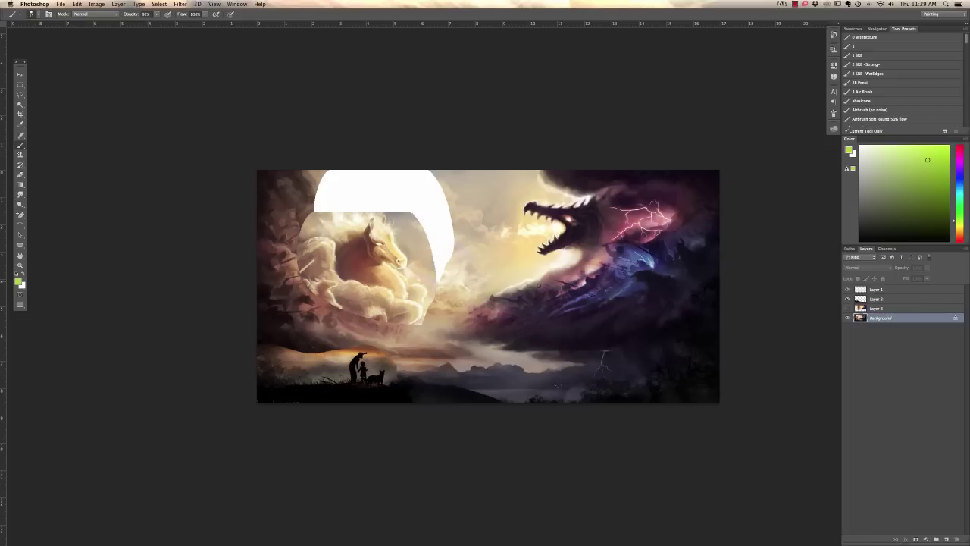
pyautogui.keyDown('alt'); pyautogui.click(531, 213); pyautogui.keyUp('alt')
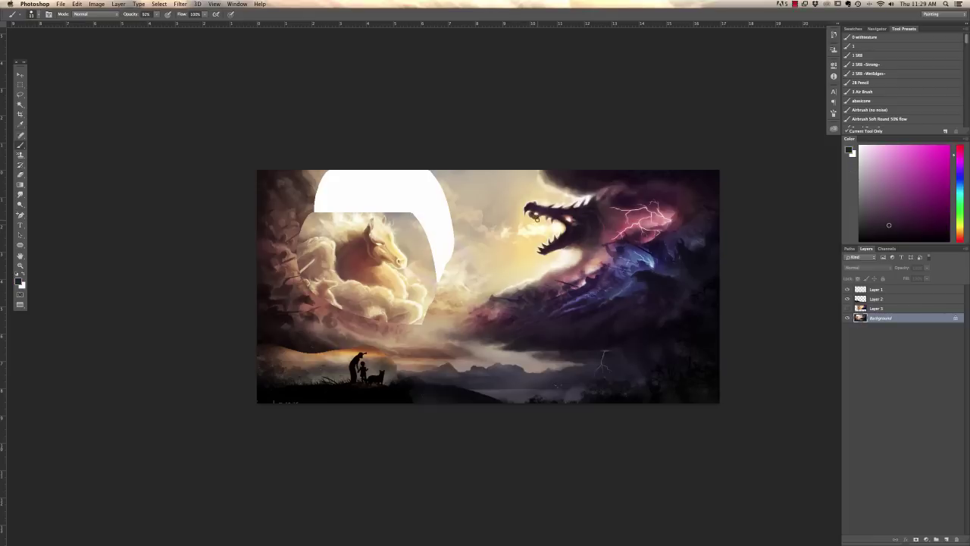
pyautogui.moveTo(555, 228)
pyautogui.mouseDown()
pyautogui.moveTo(542, 245)
pyautogui.moveTo(591, 263)
pyautogui.mouseUp()
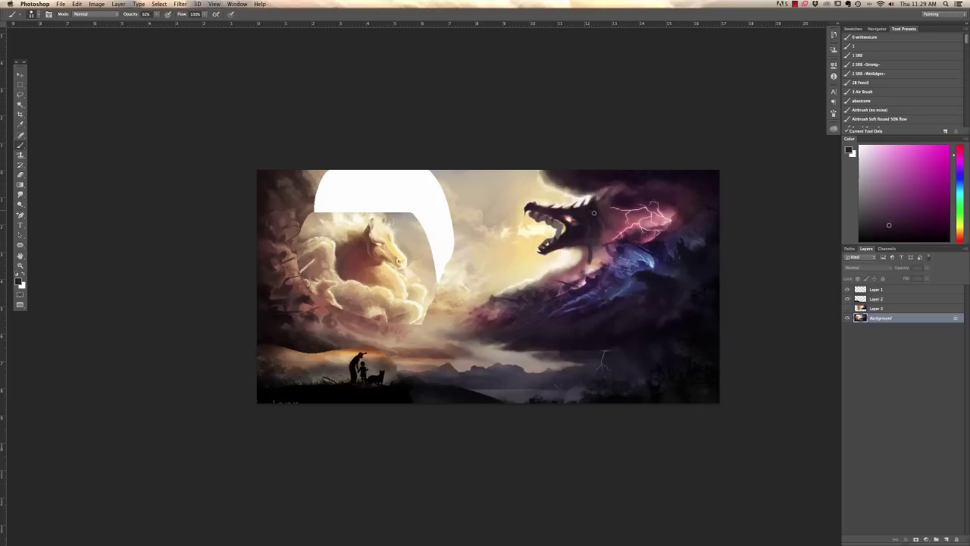
pyautogui.moveTo(606, 219)
pyautogui.mouseDown()
pyautogui.moveTo(616, 249)
pyautogui.moveTo(604, 234)
pyautogui.moveTo(591, 275)
pyautogui.mouseUp()
pyautogui.moveTo(357, 243)
pyautogui.mouseDown()
pyautogui.moveTo(423, 235)
pyautogui.moveTo(387, 258)
pyautogui.moveTo(375, 222)
pyautogui.moveTo(393, 225)
pyautogui.moveTo(364, 233)
pyautogui.moveTo(369, 225)
pyautogui.moveTo(394, 257)
pyautogui.moveTo(392, 303)
pyautogui.mouseUp()
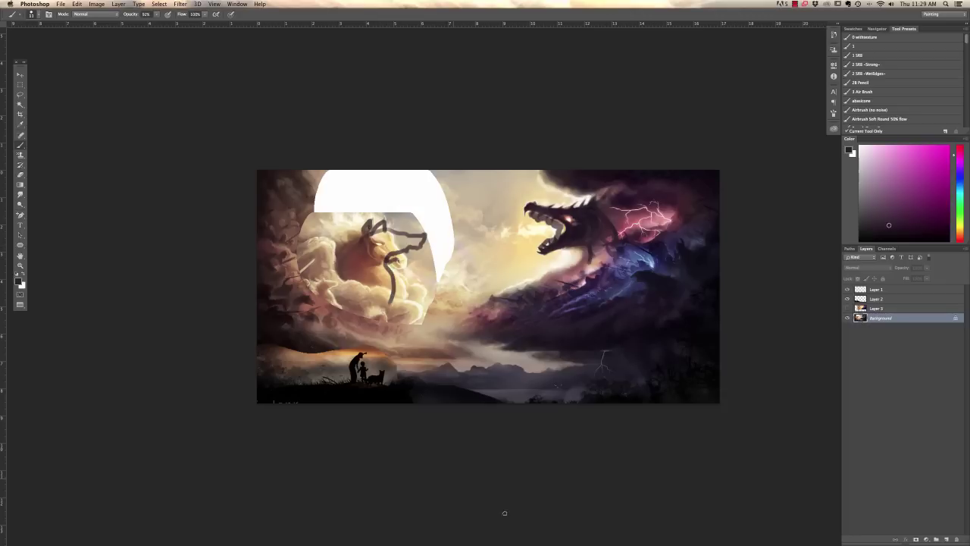
pyautogui.press('super+alt+z')
pyautogui.press('super+alt+z')
pyautogui.press('super+alt+z')
pyautogui.press('super+alt+z')
# - Leave full screen, zoom the dragon painting to 33.3% and move its window right
pyautogui.press('f')
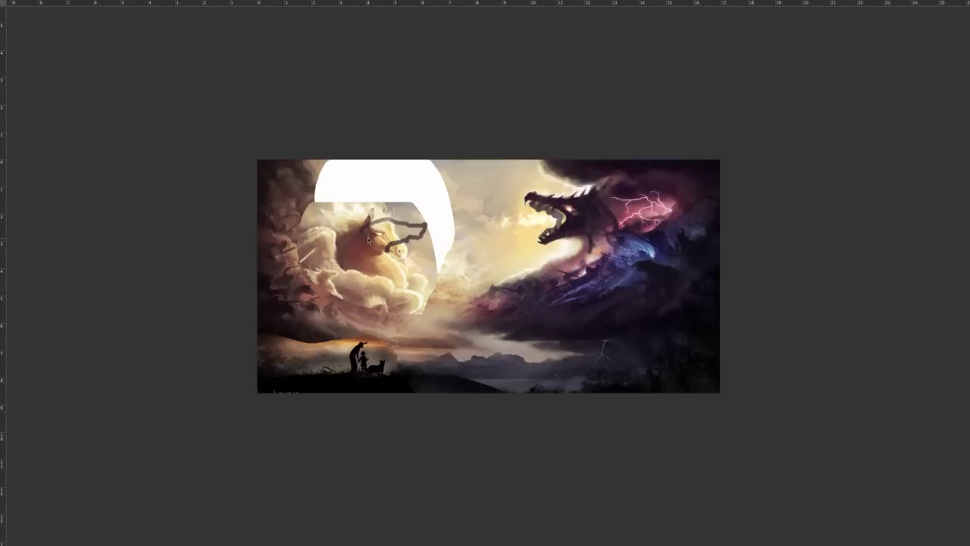
pyautogui.press('f')
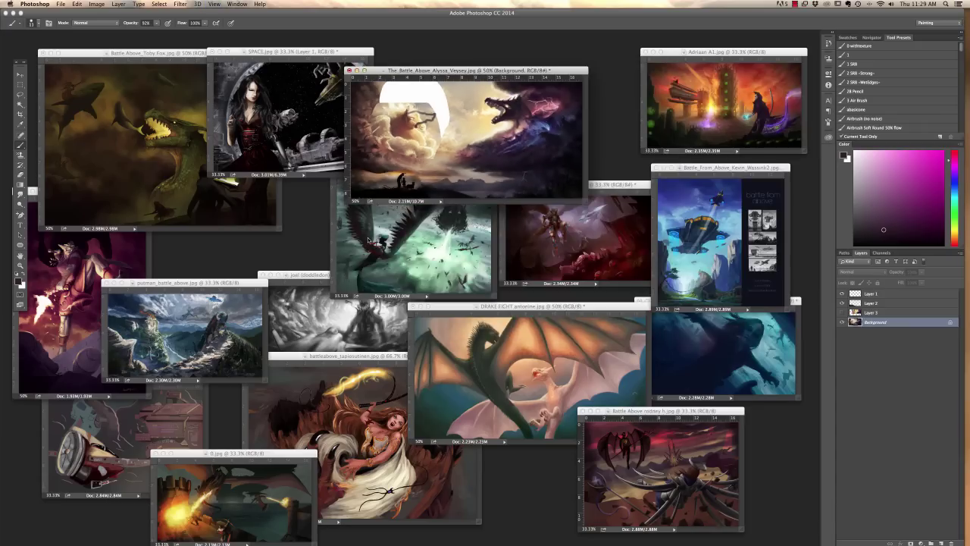
pyautogui.moveTo(476, 70); pyautogui.dragTo(469, 69)
pyautogui.press('super+minus')
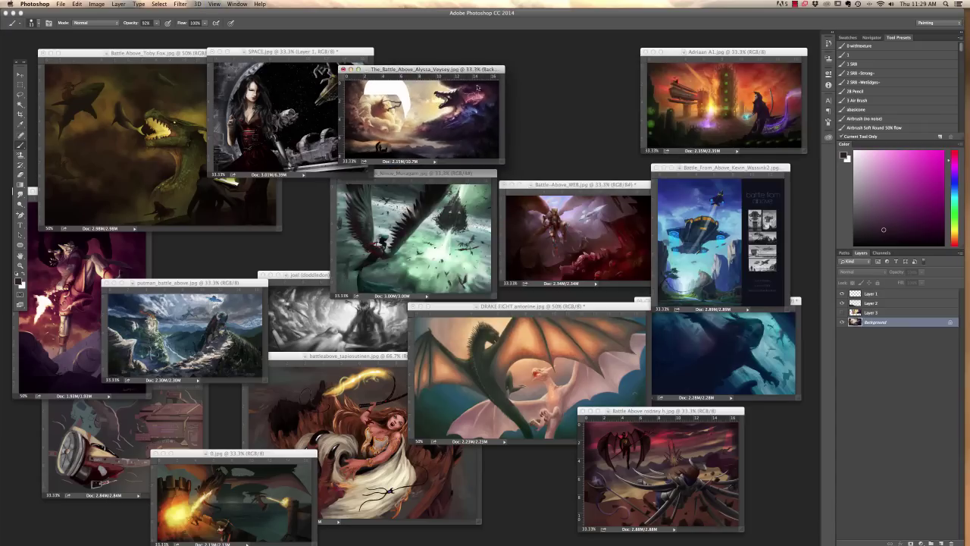
pyautogui.moveTo(470, 70); pyautogui.dragTo(525, 73)
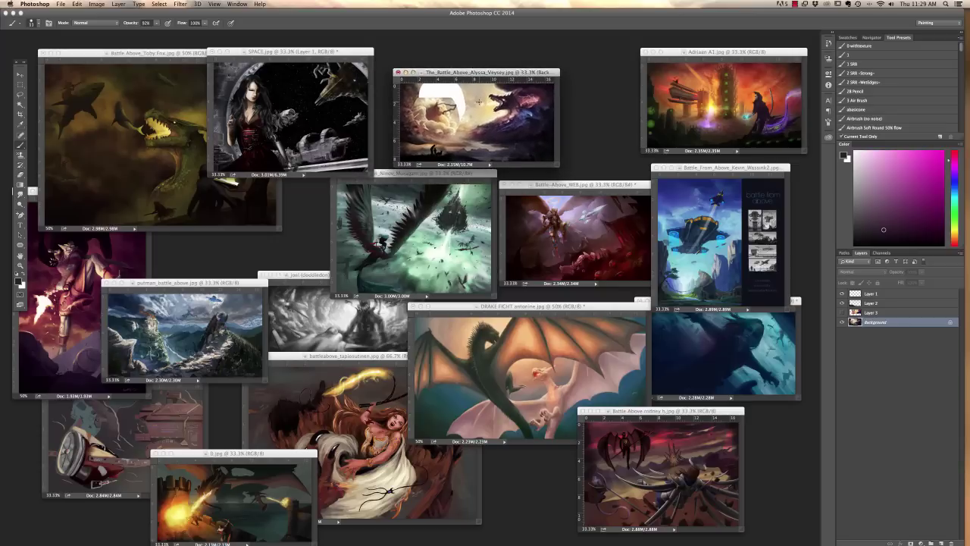
# - Show the fiery tower painting full screen at 66.7% zoom
pyautogui.click(739, 108)
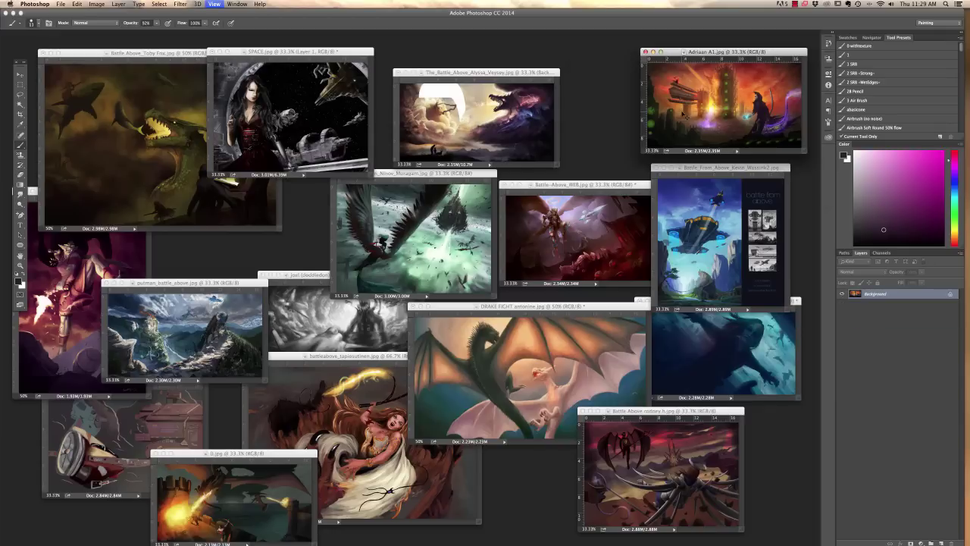
pyautogui.press('super+plus')
pyautogui.press('super+plus')
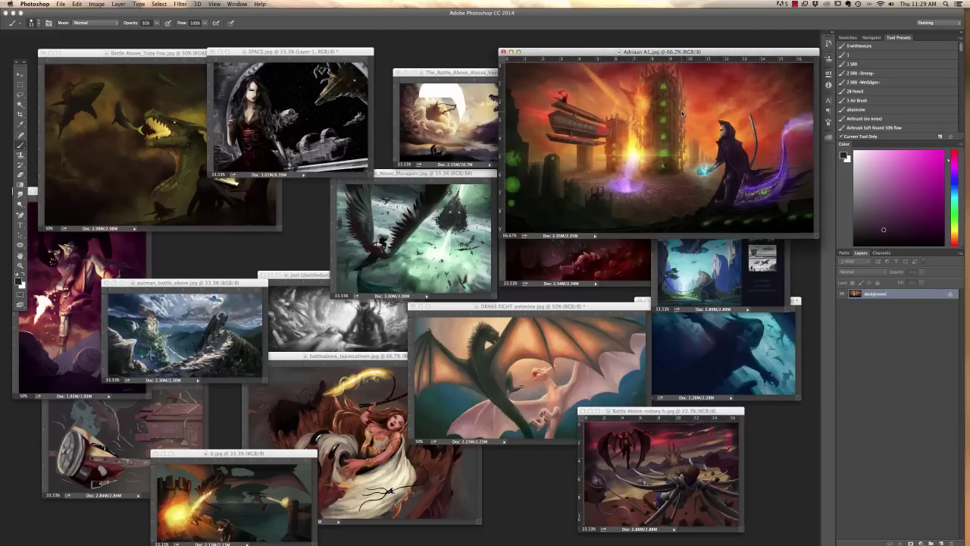
pyautogui.press('f')
pyautogui.press('super+plus')
pyautogui.press('super+plus')
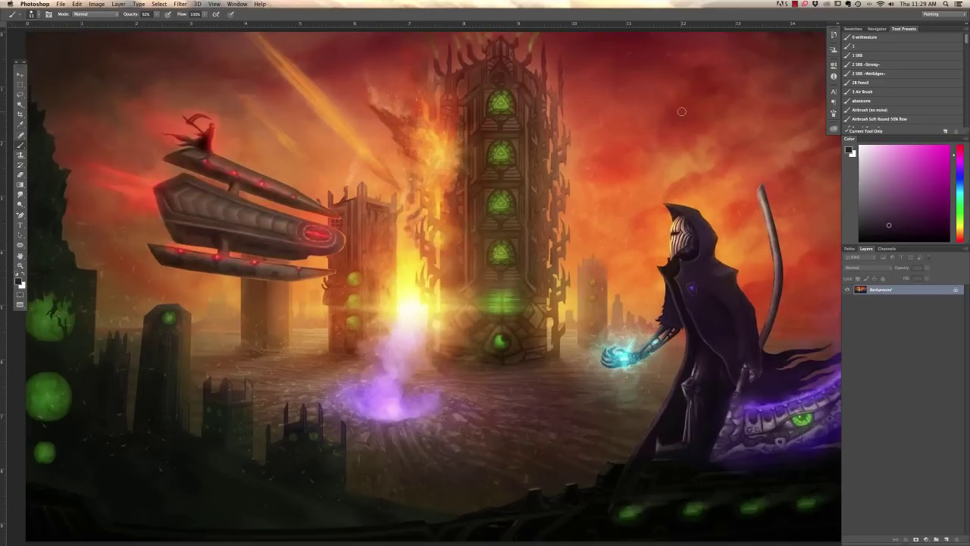
# - Zoom out until the whole fiery tower-and-reaper painting fits on screen
pyautogui.press('super+minus')
pyautogui.press('super+minus')
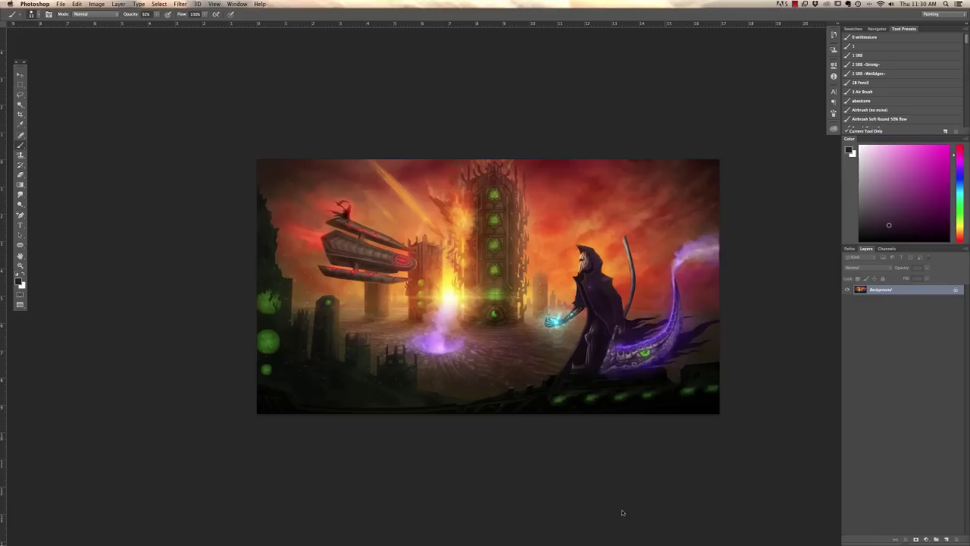
# - Search Google Images for 'frank frazetta color pallets' in a new Chrome tab
pyautogui.moveTo(822, 540)
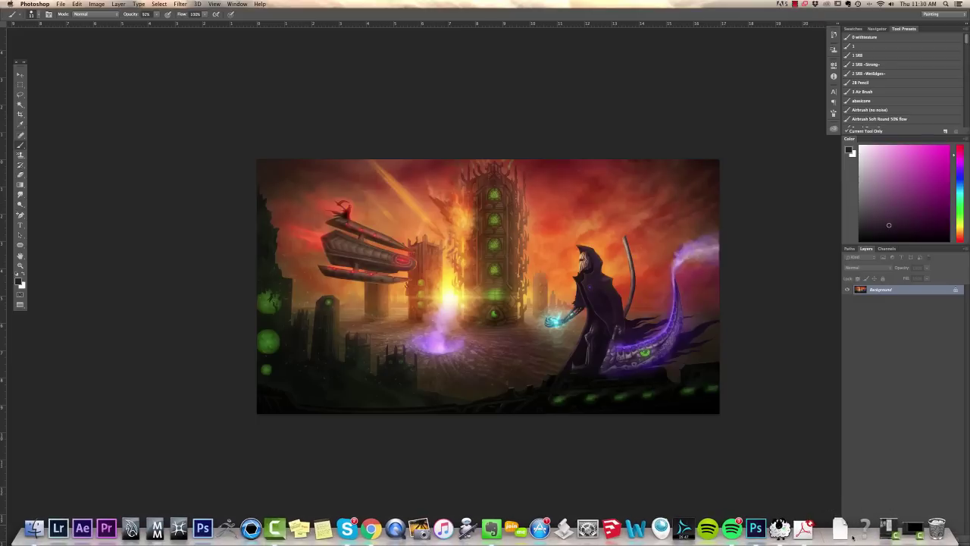
pyautogui.click(847, 532)
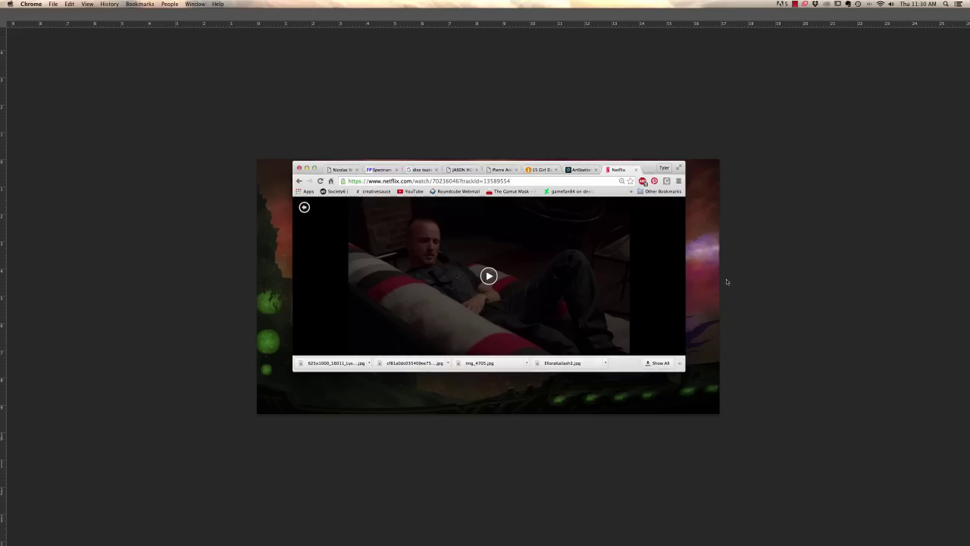
pyautogui.click(645, 170)
pyautogui.write('frank ')
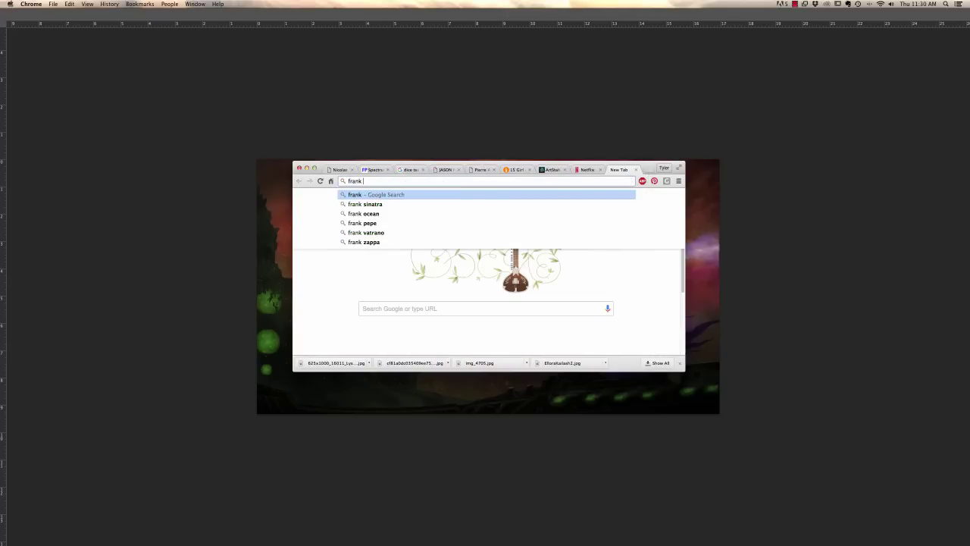
pyautogui.write('frazetta')
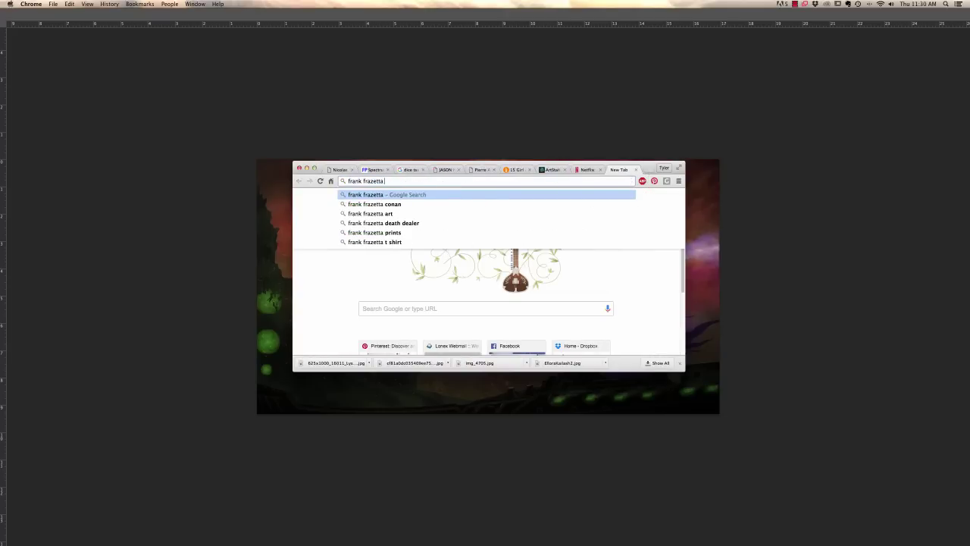
pyautogui.write(' color pallets')
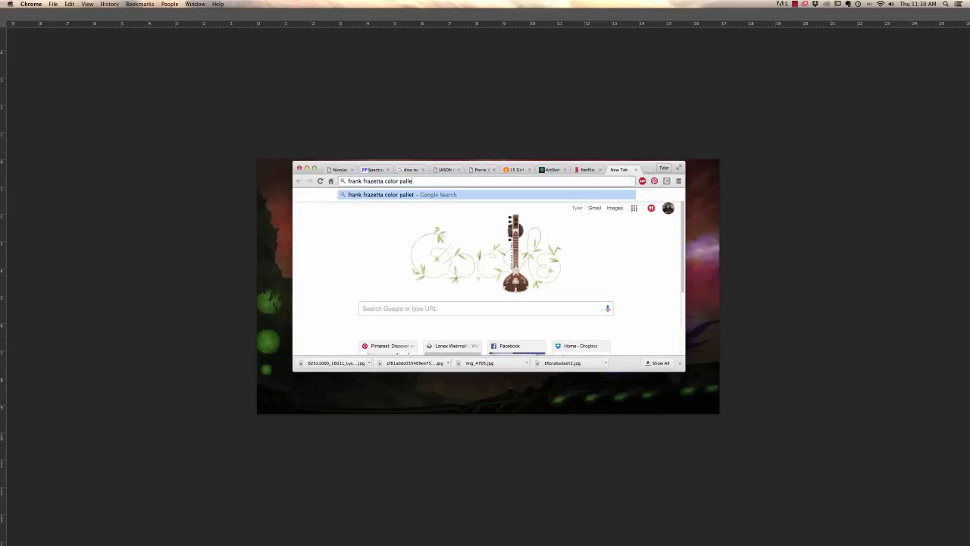
pyautogui.moveTo(666, 362)
pyautogui.mouseDown()
pyautogui.moveTo(568, 263)
pyautogui.moveTo(751, 404)
pyautogui.mouseUp()
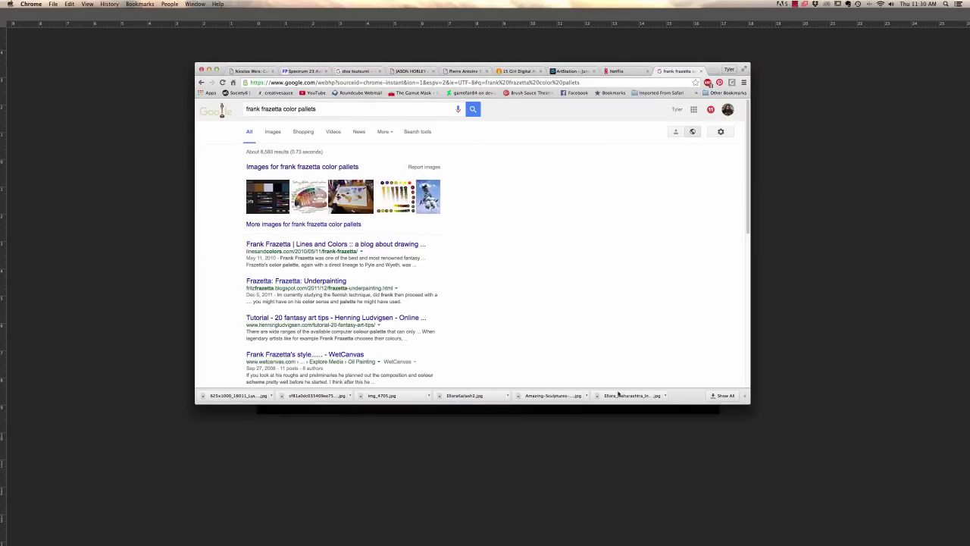
pyautogui.click(272, 132)
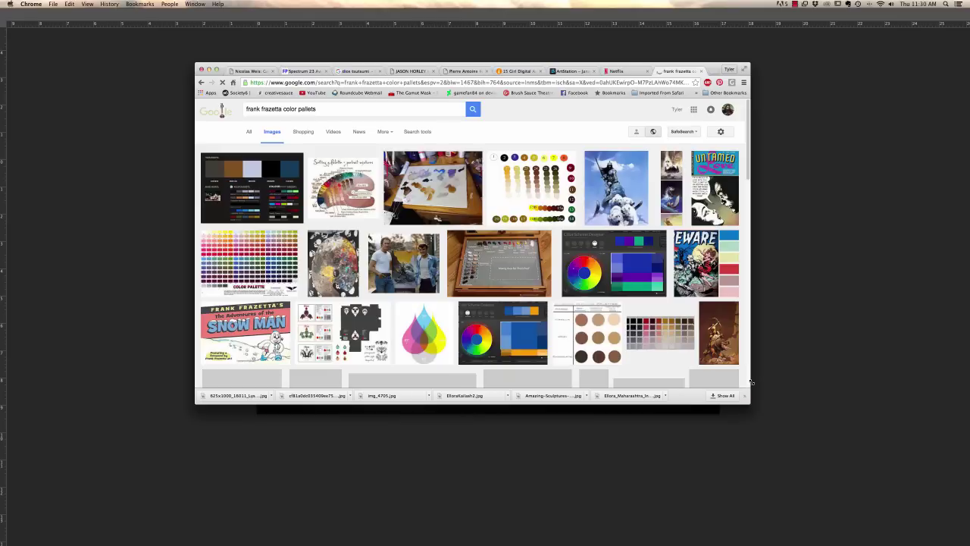
pyautogui.moveTo(749, 403); pyautogui.dragTo(800, 445)
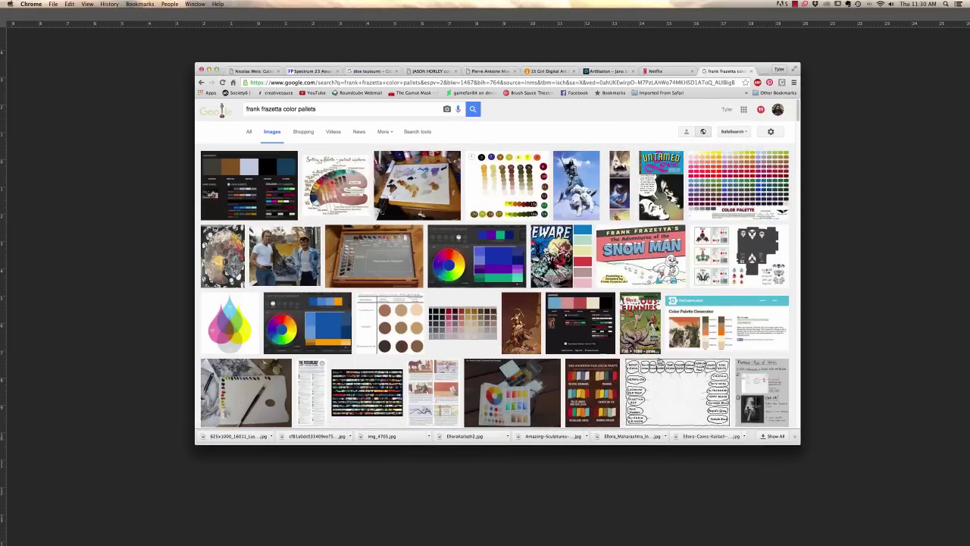
# - Preview the bow rider, a related painting, the dinosaur painting and the tiger painting
pyautogui.scroll(-3, 528, 242)
pyautogui.click(528, 243)
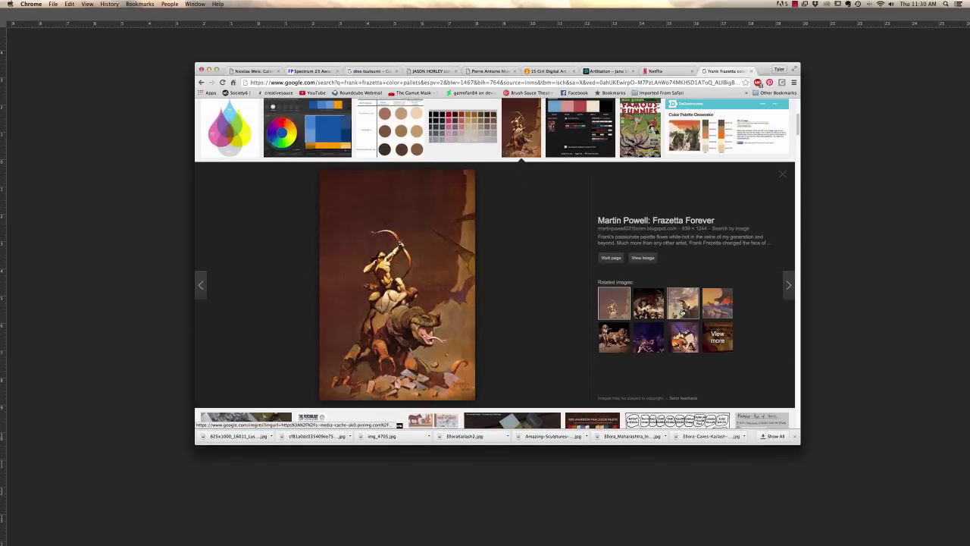
pyautogui.click(683, 304)
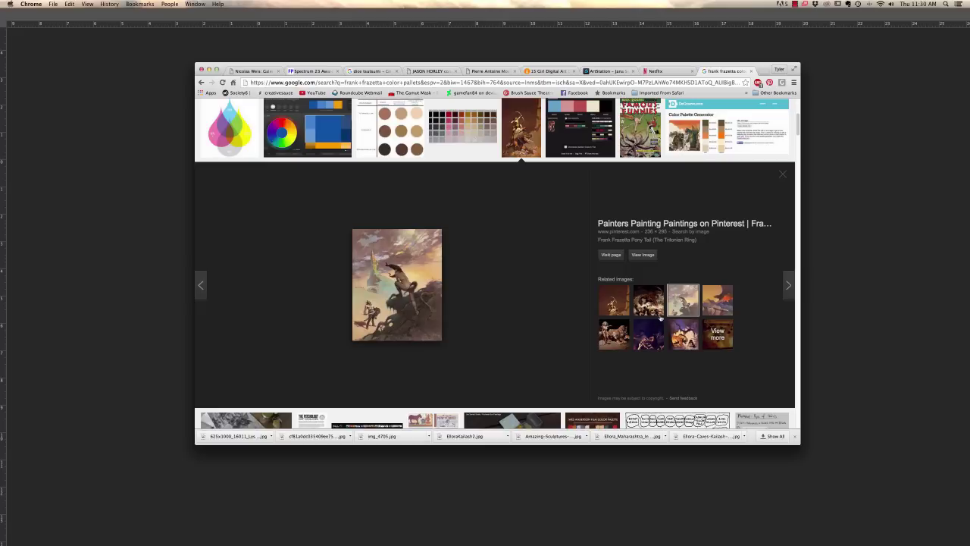
pyautogui.click(711, 304)
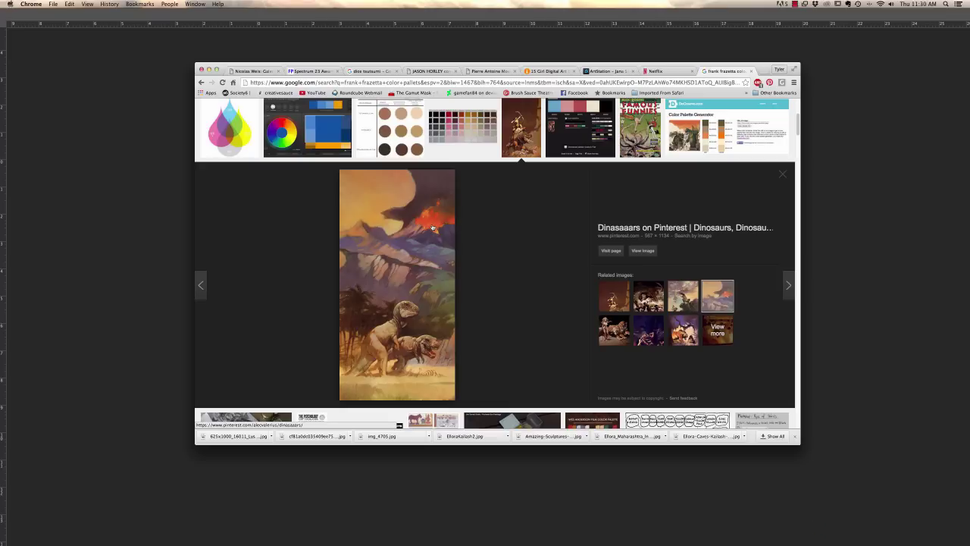
pyautogui.click(683, 329)
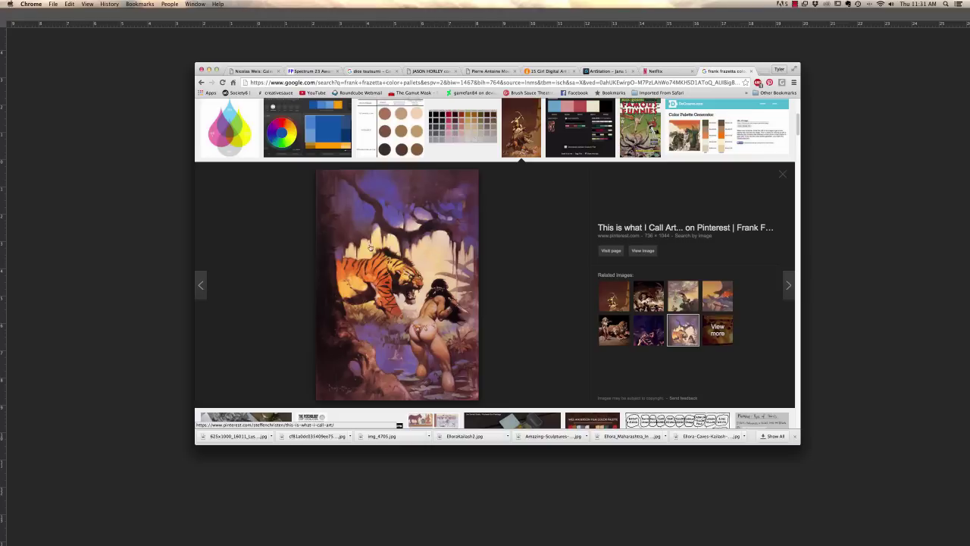
# - Scroll down the results and preview the axe-wielding warrior painting
pyautogui.scroll(-5, 492, 303)
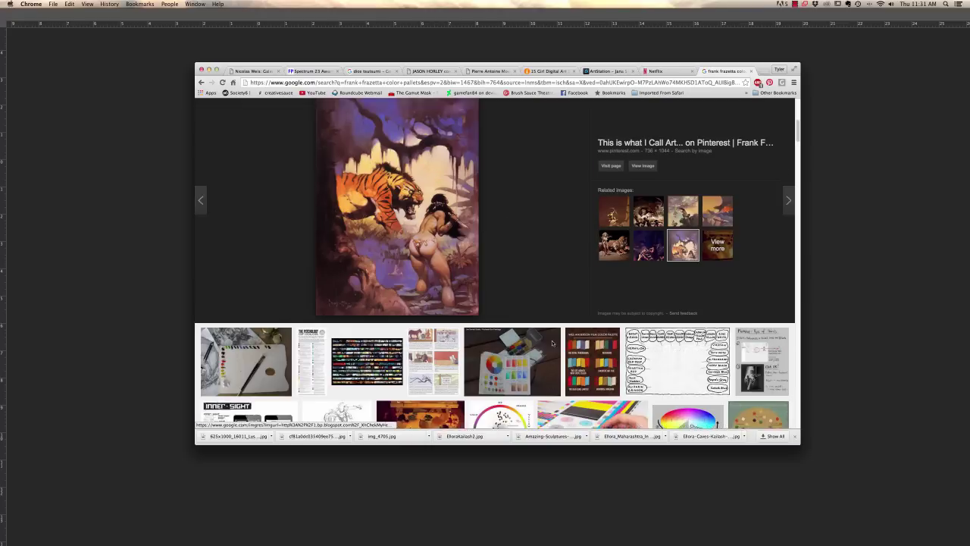
pyautogui.scroll(-6, 551, 343)
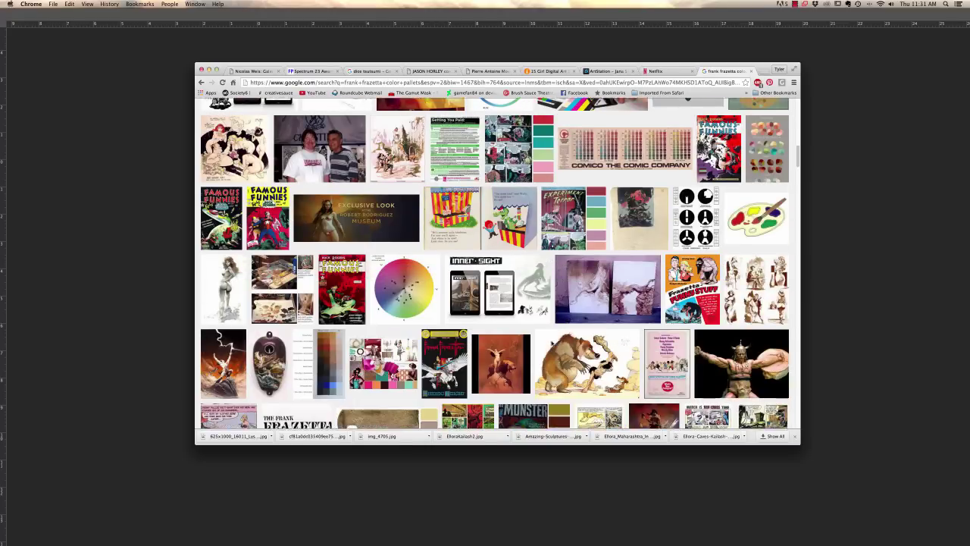
pyautogui.scroll(-2, 394, 289)
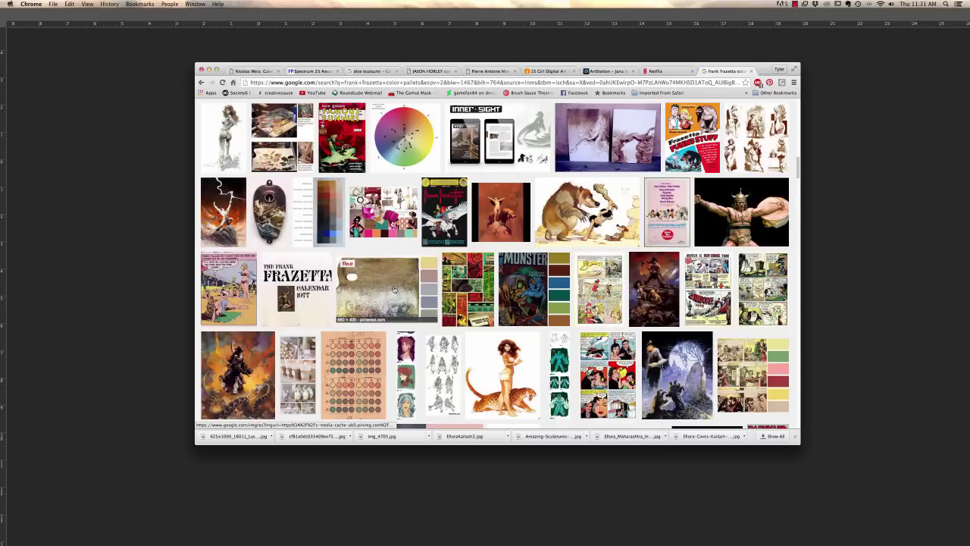
pyautogui.scroll(-2, 394, 291)
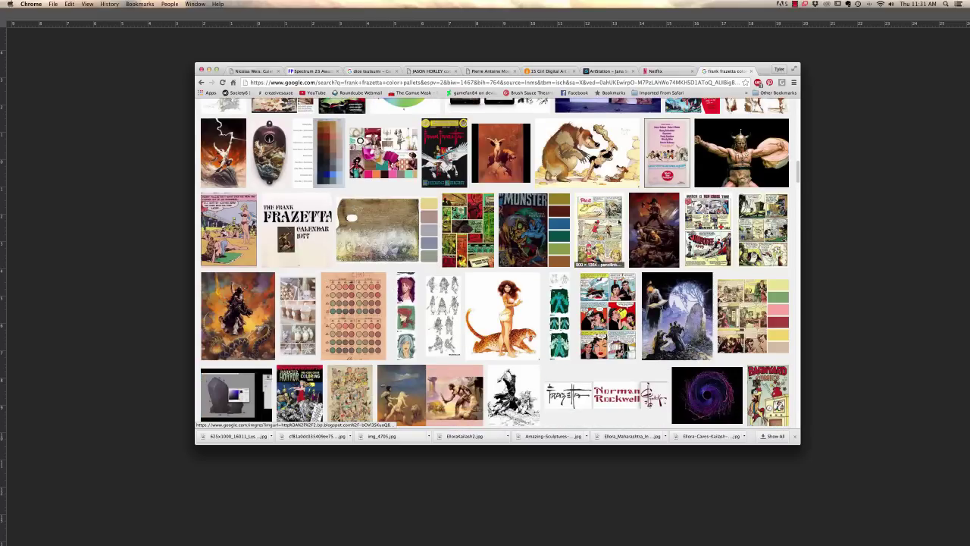
pyautogui.click(650, 225)
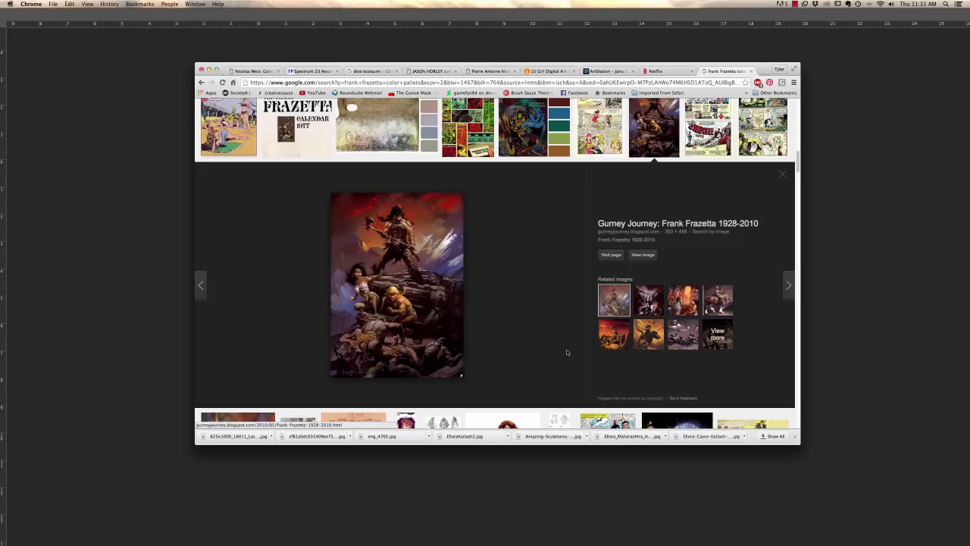
# - Preview the horse-rider, centaur and Magic Mounts equine paintings
pyautogui.scroll(-3, 576, 357)
pyautogui.scroll(-3, 535, 356)
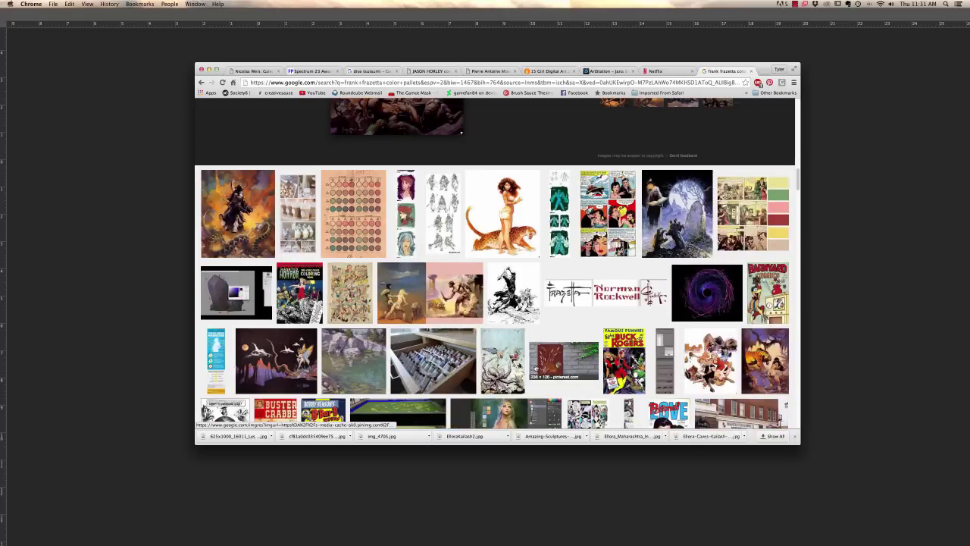
pyautogui.scroll(-3, 535, 369)
pyautogui.scroll(-3, 535, 369)
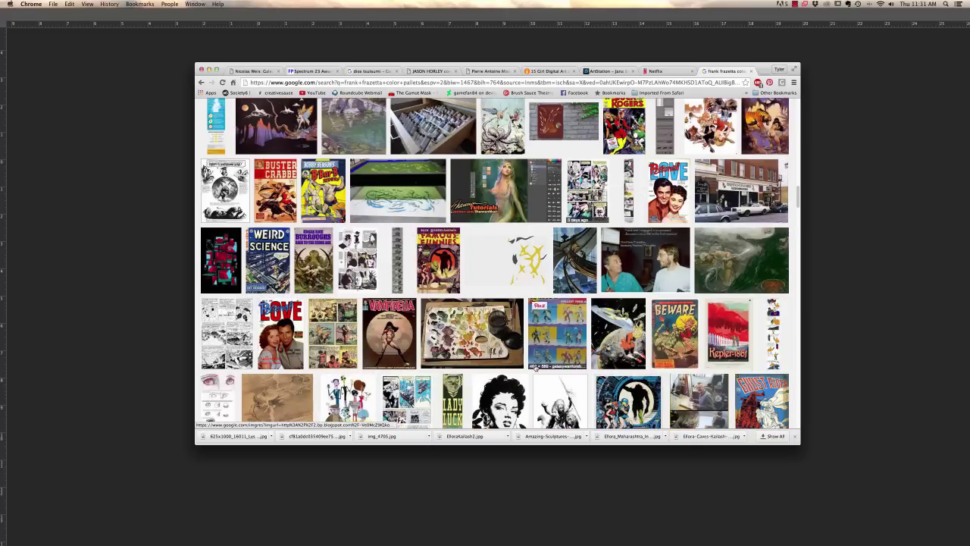
pyautogui.scroll(10, 535, 367)
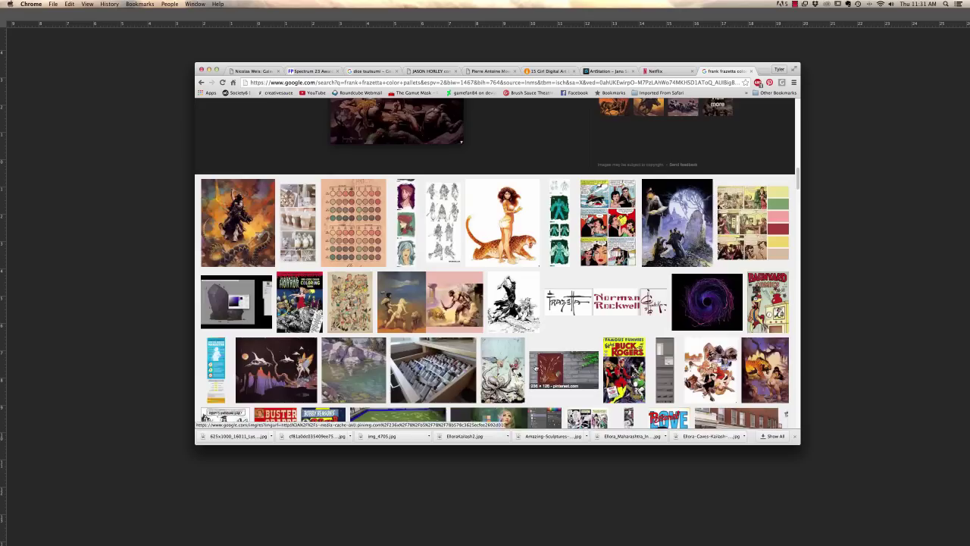
pyautogui.scroll(-1, 644, 341)
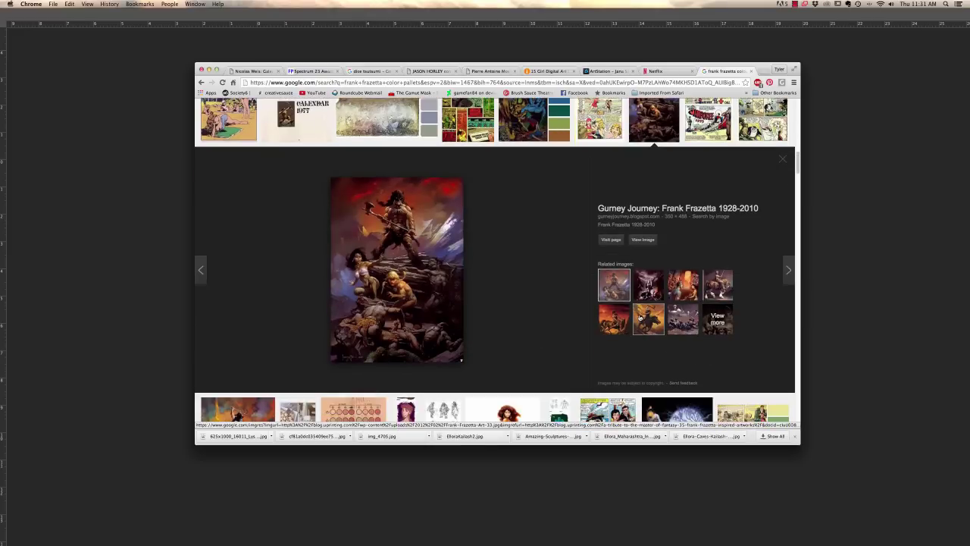
pyautogui.click(640, 318)
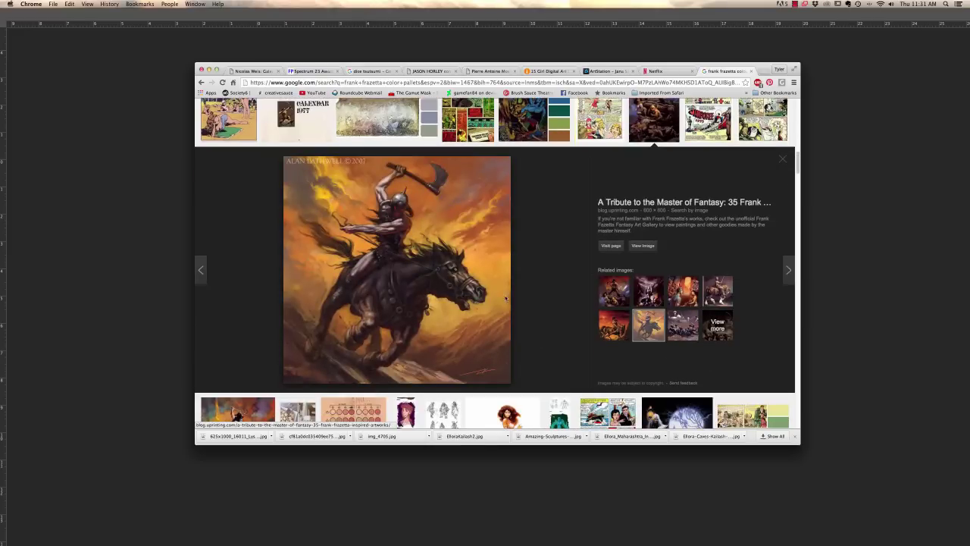
pyautogui.click(611, 323)
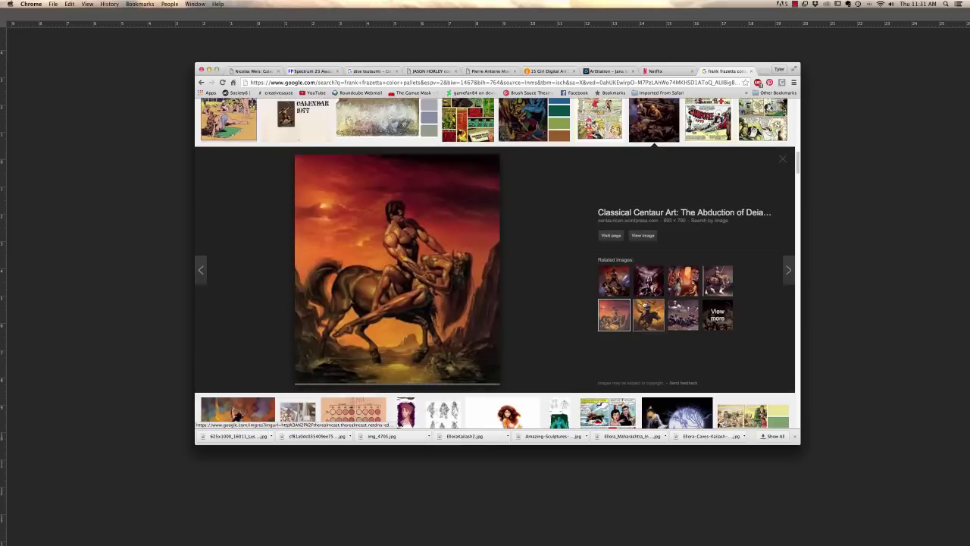
pyautogui.click(683, 281)
pyautogui.click(648, 318)
# - Scroll back to the top and switch back to Photoshop
pyautogui.scroll(5, 371, 301)
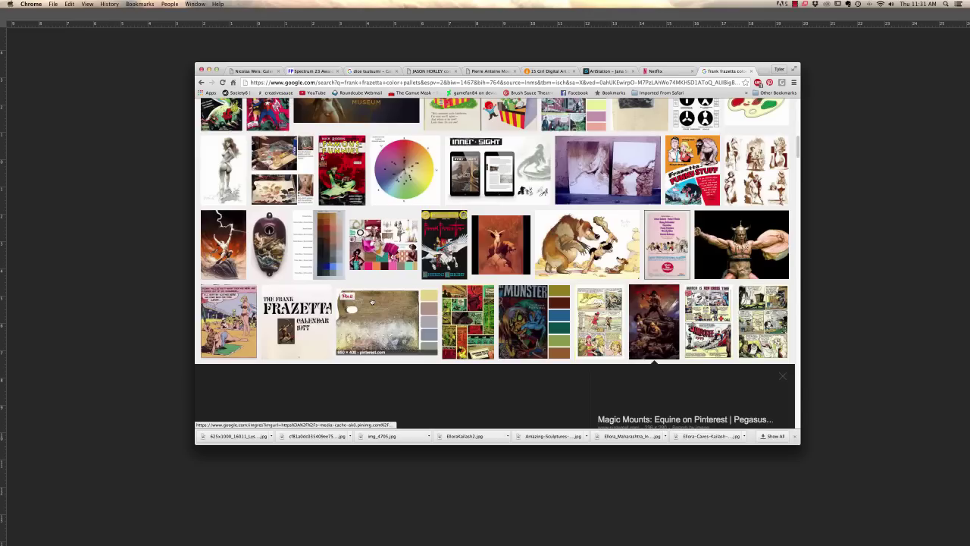
pyautogui.scroll(4, 371, 300)
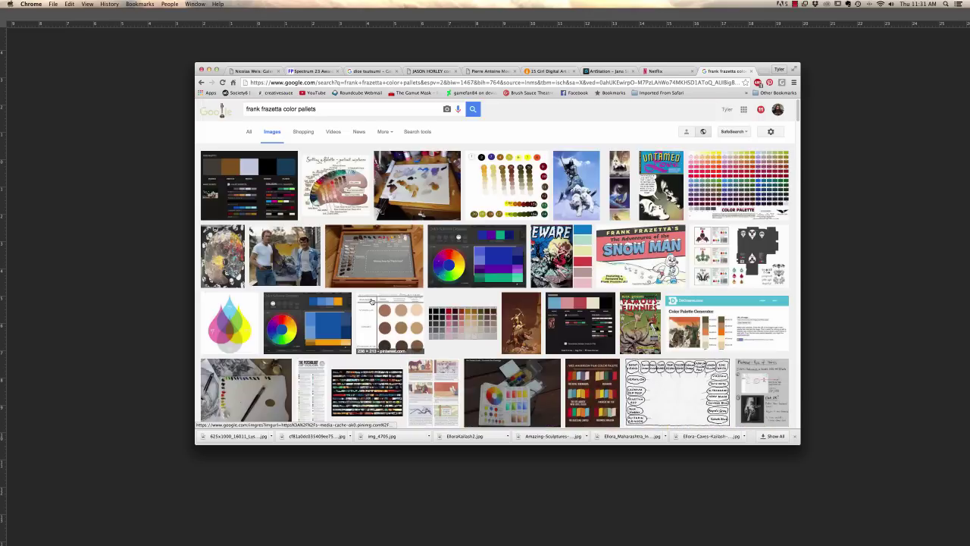
pyautogui.press('super+Tab')
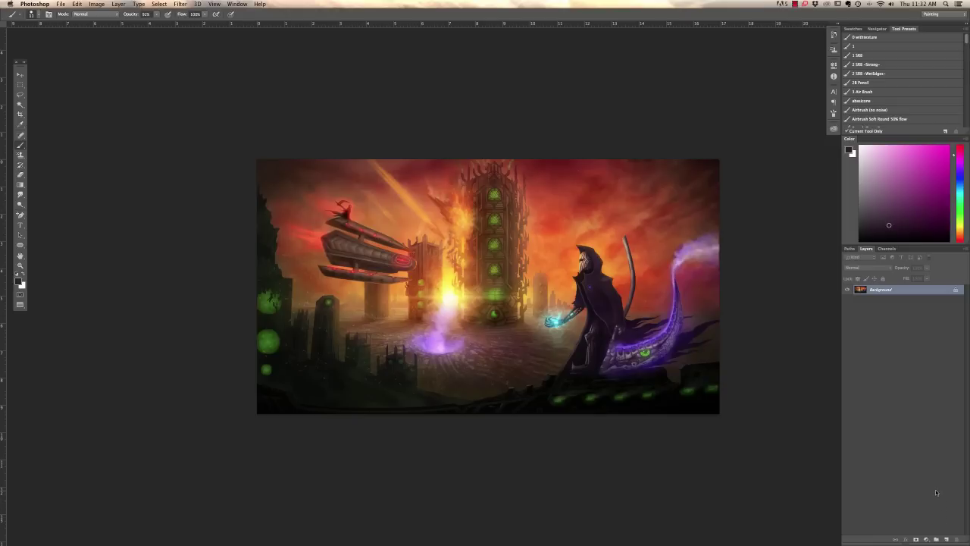
# - On a new layer, draw a magenta seesaw beam with a triangle pivot beneath it
pyautogui.click(946, 539)
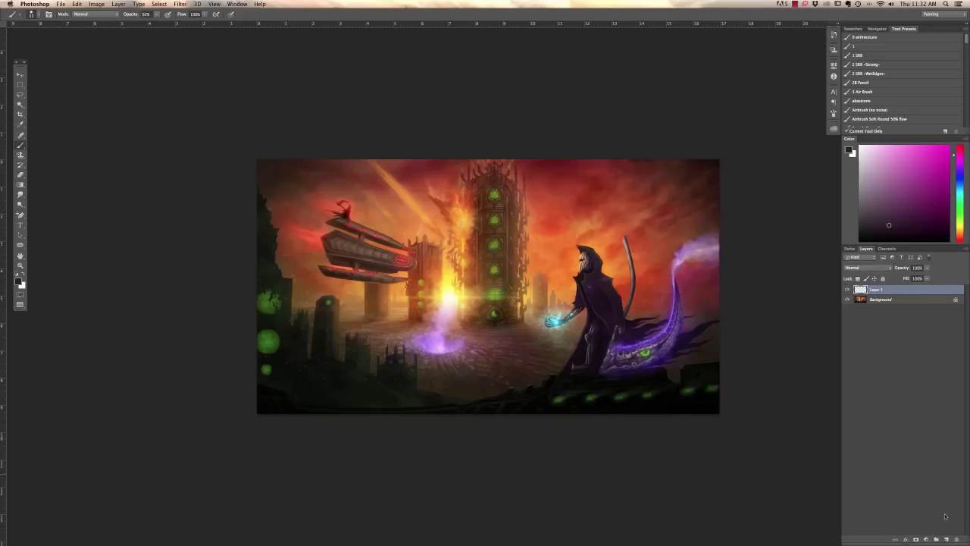
pyautogui.moveTo(365, 310); pyautogui.dragTo(686, 311)
pyautogui.moveTo(943, 164); pyautogui.dragTo(932, 173)
pyautogui.moveTo(338, 309); pyautogui.dragTo(659, 310)
pyautogui.click(494, 315)
pyautogui.keyDown('shift'); pyautogui.click(513, 361); pyautogui.keyUp('shift')
pyautogui.click(494, 315)
pyautogui.keyDown('shift'); pyautogui.click(471, 364); pyautogui.keyUp('shift')
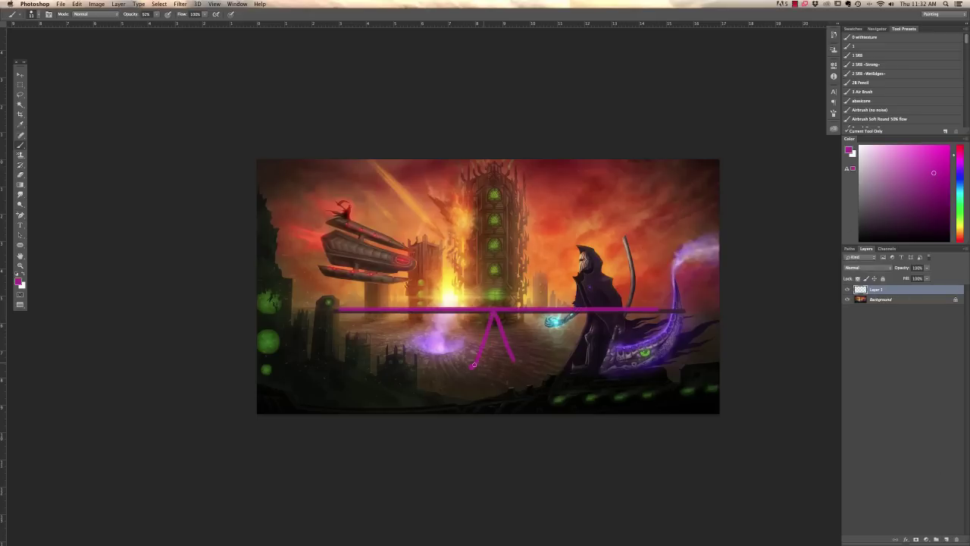
pyautogui.keyDown('shift'); pyautogui.click(514, 360); pyautogui.keyUp('shift')
# - Enlarge the brush to 220 px and paint a red mass over the sky
pyautogui.rightClick(577, 290)
pyautogui.moveTo(617, 251); pyautogui.dragTo(621, 253)
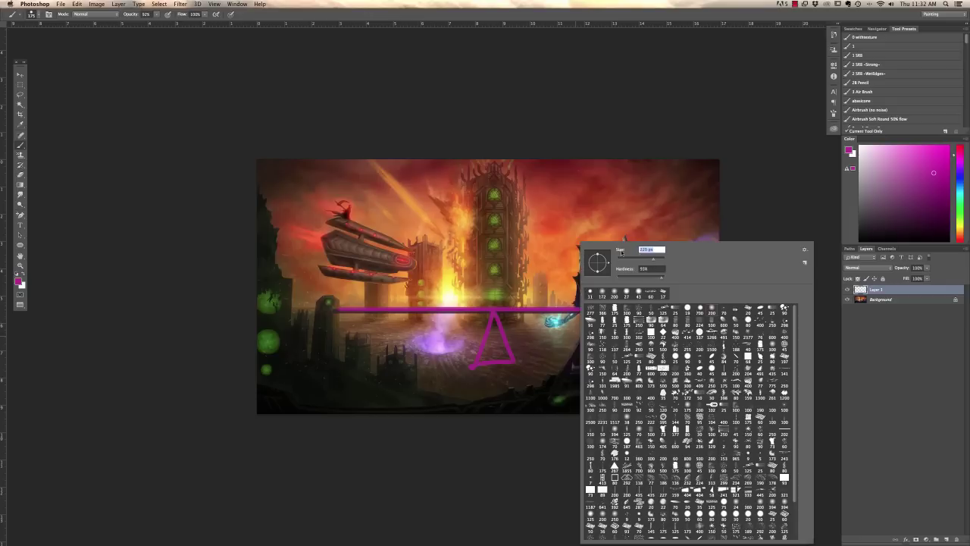
pyautogui.press('Return')
pyautogui.keyDown('alt'); pyautogui.click(541, 262); pyautogui.keyUp('alt')
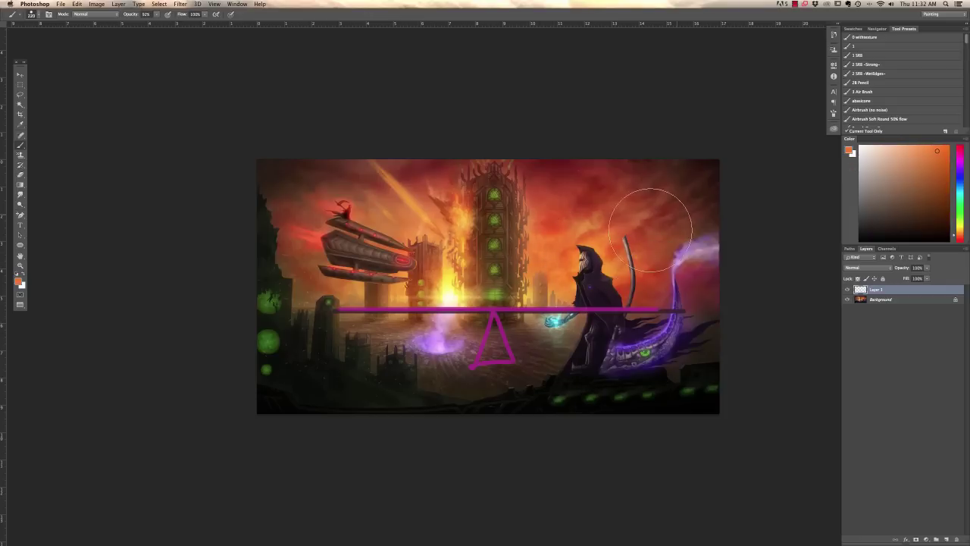
pyautogui.rightClick(494, 294)
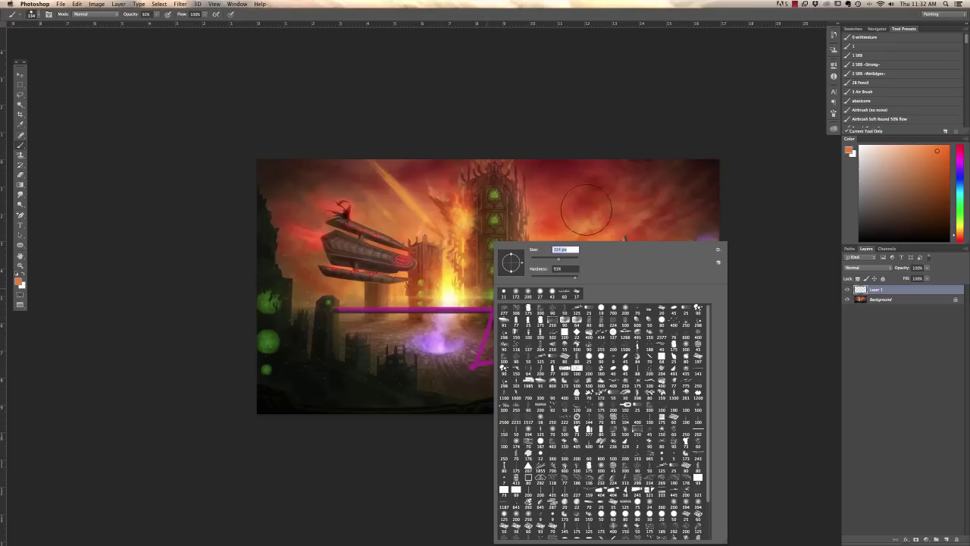
pyautogui.press('Return')
pyautogui.moveTo(599, 204)
pyautogui.mouseDown()
pyautogui.moveTo(603, 276)
pyautogui.moveTo(600, 219)
pyautogui.moveTo(600, 235)
pyautogui.moveTo(625, 244)
pyautogui.mouseUp()
pyautogui.moveTo(933, 159); pyautogui.dragTo(947, 149)
pyautogui.moveTo(590, 281)
pyautogui.mouseDown()
pyautogui.moveTo(588, 223)
pyautogui.moveTo(602, 267)
pyautogui.moveTo(623, 235)
pyautogui.moveTo(622, 261)
pyautogui.mouseUp()
pyautogui.moveTo(958, 237); pyautogui.dragTo(958, 242)
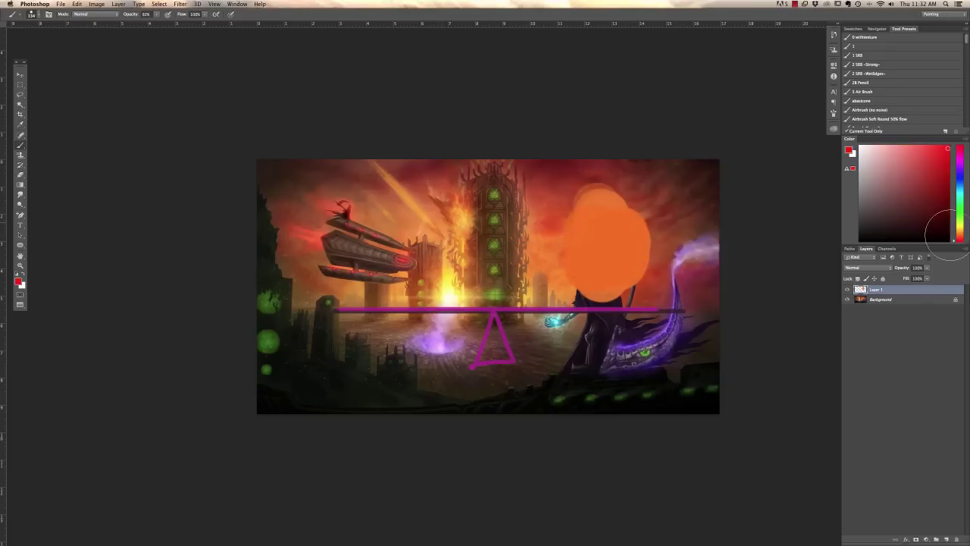
pyautogui.moveTo(599, 223)
pyautogui.mouseDown()
pyautogui.moveTo(598, 254)
pyautogui.moveTo(628, 261)
pyautogui.mouseUp()
# - Paint dark olive-to-teal-grey blocks beneath the ship
pyautogui.rightClick(581, 242)
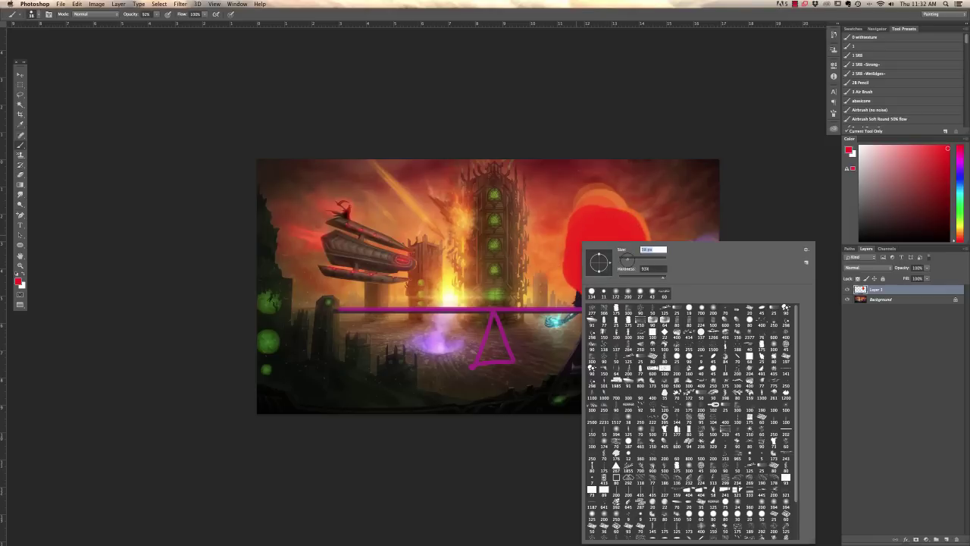
pyautogui.click(605, 111)
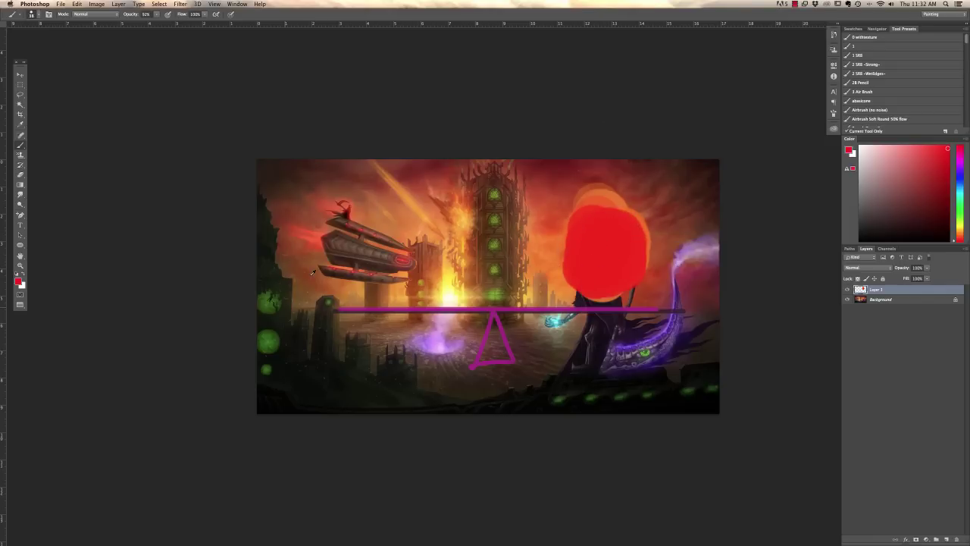
pyautogui.click(873, 217)
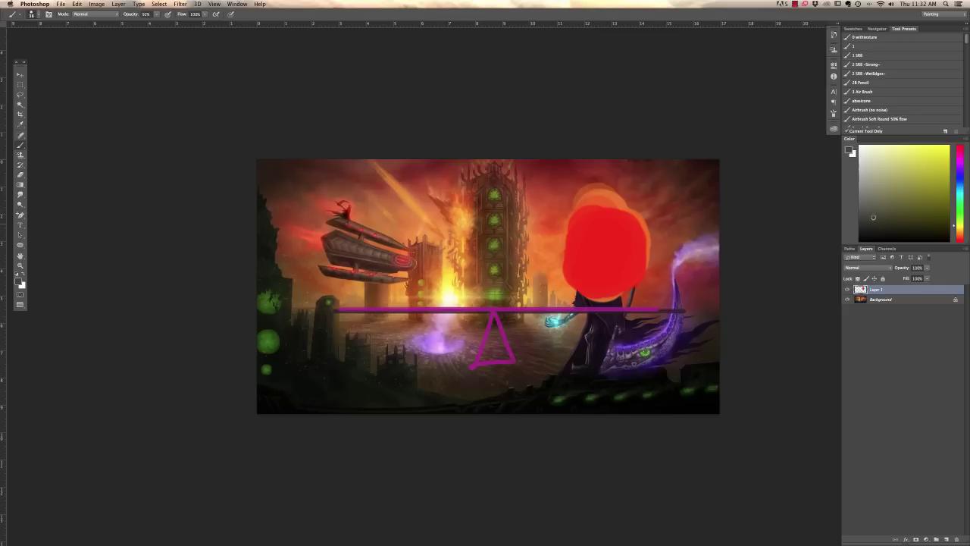
pyautogui.moveTo(386, 267)
pyautogui.mouseDown()
pyautogui.moveTo(401, 297)
pyautogui.moveTo(413, 262)
pyautogui.moveTo(403, 292)
pyautogui.moveTo(369, 265)
pyautogui.moveTo(363, 300)
pyautogui.moveTo(360, 274)
pyautogui.mouseUp()
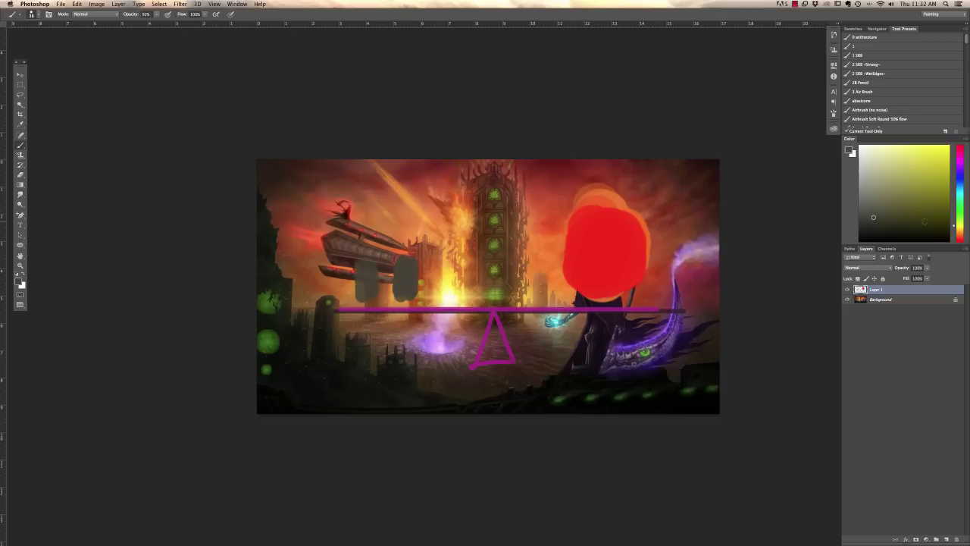
pyautogui.click(959, 213)
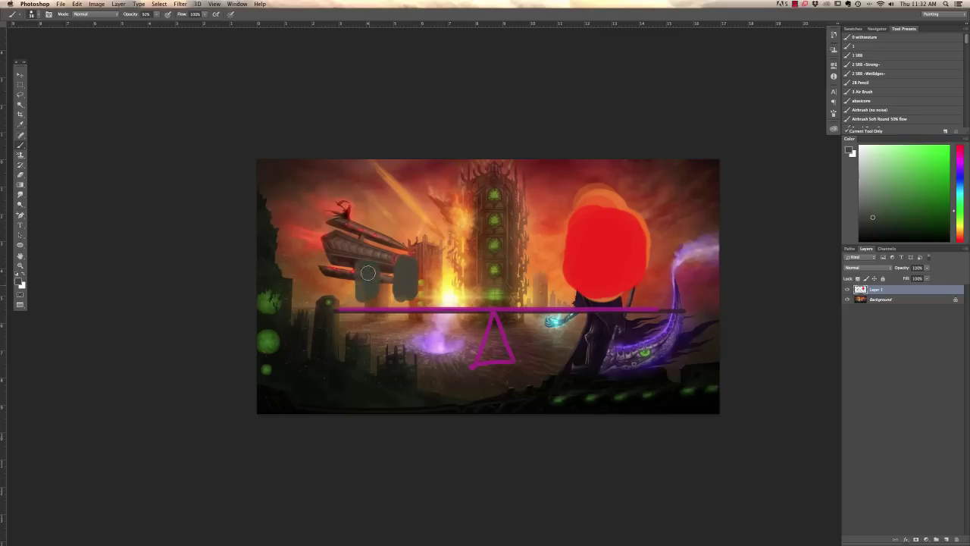
pyautogui.moveTo(355, 296)
pyautogui.mouseDown()
pyautogui.moveTo(364, 291)
pyautogui.moveTo(357, 274)
pyautogui.moveTo(366, 285)
pyautogui.moveTo(353, 270)
pyautogui.mouseUp()
pyautogui.click(960, 195)
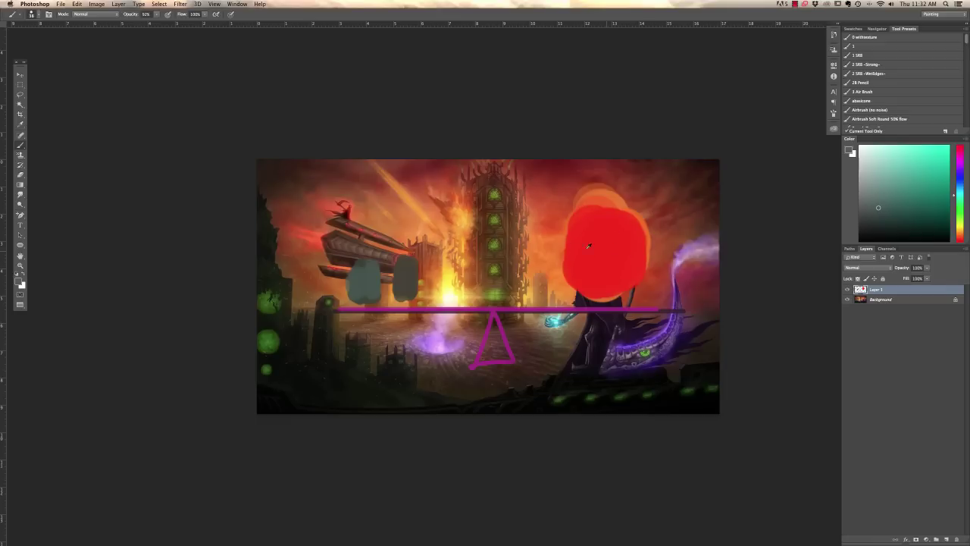
# - Undo the last two edits and erase the top of the red mass
pyautogui.press('super+z')
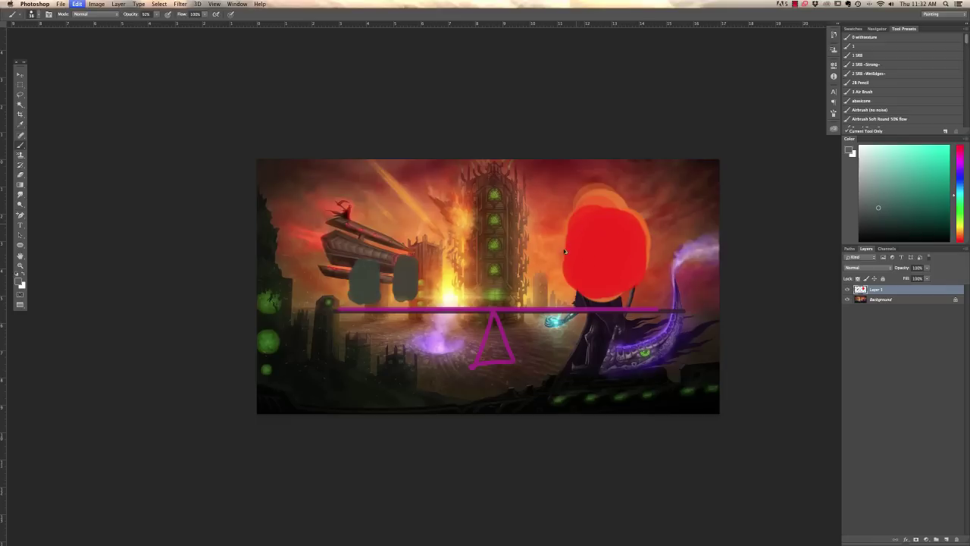
pyautogui.press('super+z')
pyautogui.click(20, 175)
pyautogui.moveTo(578, 202)
pyautogui.mouseDown()
pyautogui.moveTo(637, 231)
pyautogui.moveTo(645, 286)
pyautogui.moveTo(635, 238)
pyautogui.moveTo(624, 302)
pyautogui.moveTo(616, 176)
pyautogui.moveTo(561, 257)
pyautogui.mouseUp()
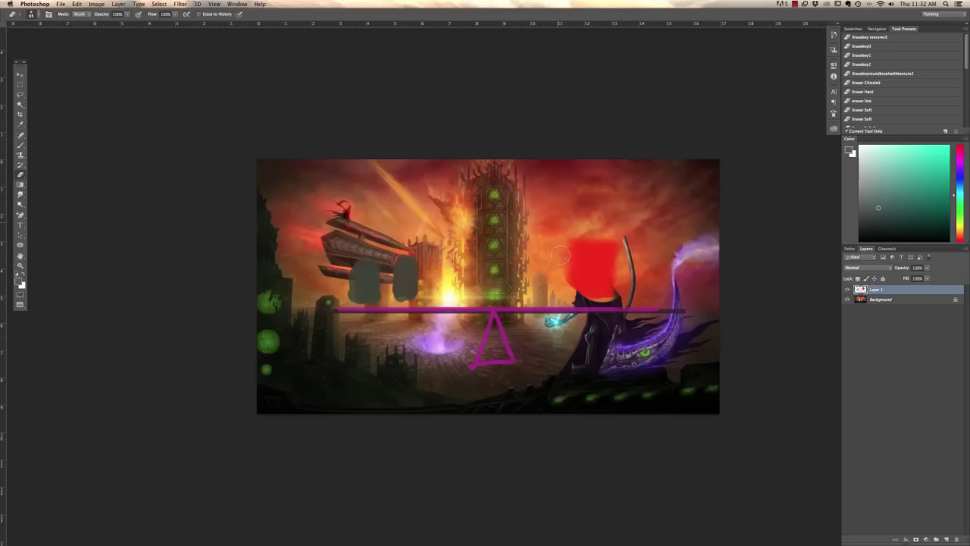
# - Widen the grey mass over the ship with its sampled colour, then hide Layer 1
pyautogui.click(20, 145)
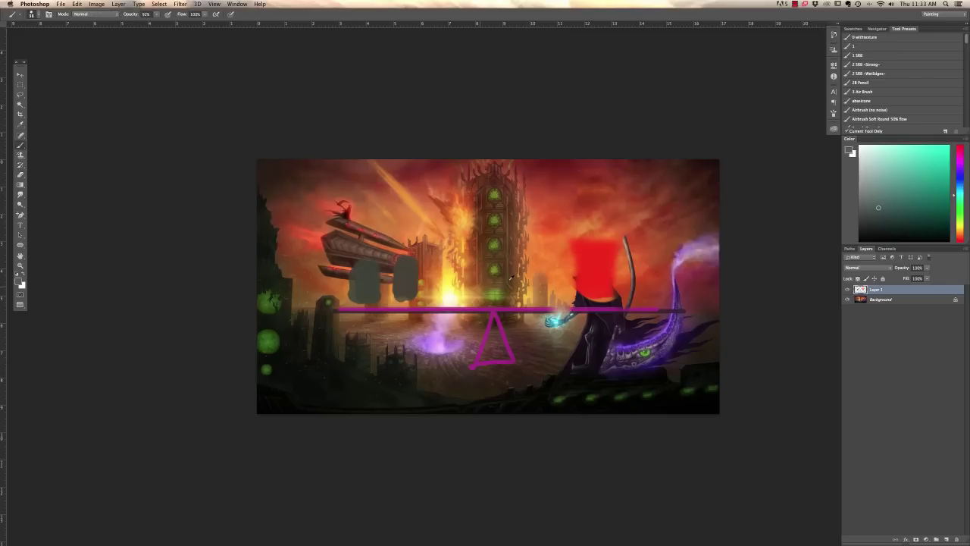
pyautogui.keyDown('alt'); pyautogui.click(402, 270); pyautogui.keyUp('alt')
pyautogui.moveTo(442, 258)
pyautogui.mouseDown()
pyautogui.moveTo(437, 286)
pyautogui.moveTo(430, 247)
pyautogui.moveTo(425, 280)
pyautogui.moveTo(450, 293)
pyautogui.moveTo(437, 233)
pyautogui.moveTo(418, 265)
pyautogui.moveTo(378, 233)
pyautogui.moveTo(354, 279)
pyautogui.moveTo(394, 295)
pyautogui.mouseUp()
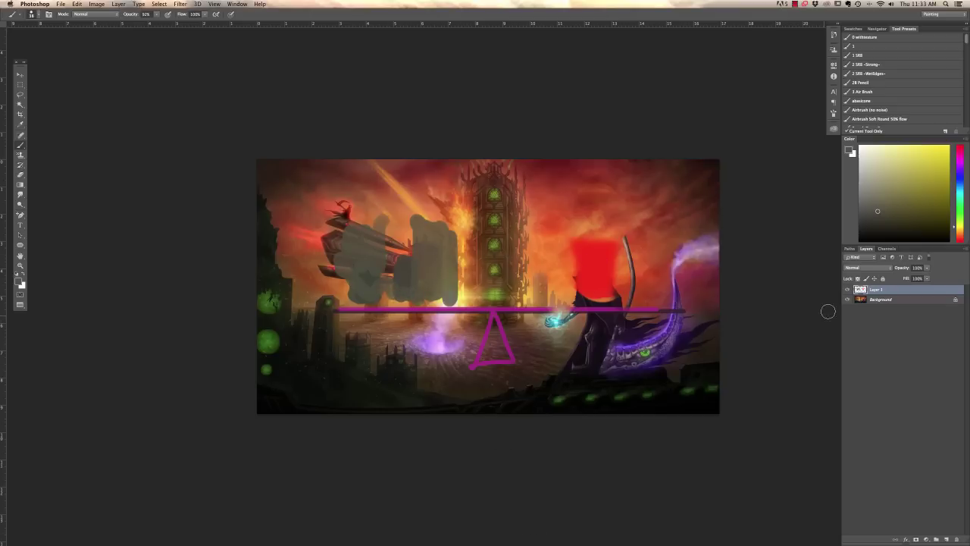
pyautogui.click(847, 290)
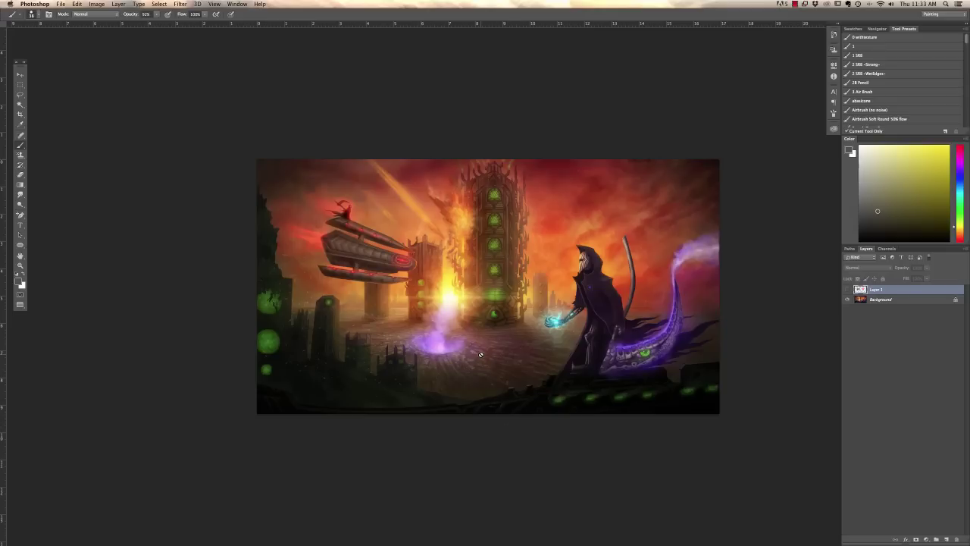
# - Try painting on the hidden markup layer and dismiss the resulting warning
pyautogui.press('XF86AudioLowerVolume')
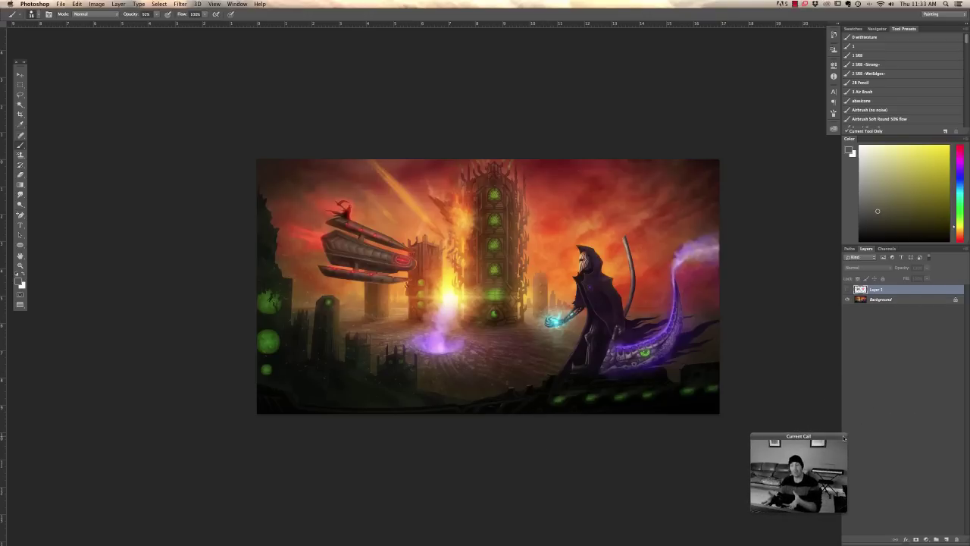
pyautogui.click(502, 118)
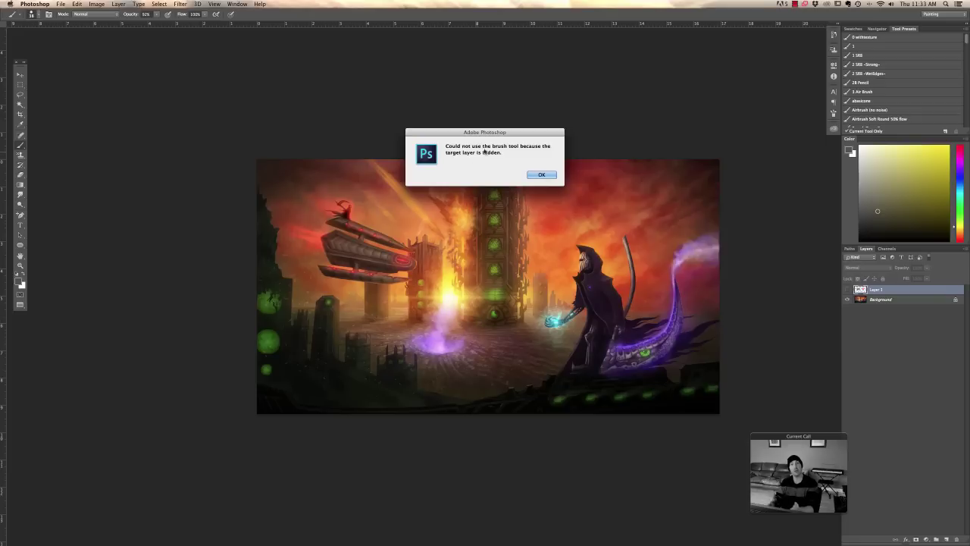
pyautogui.click(540, 175)
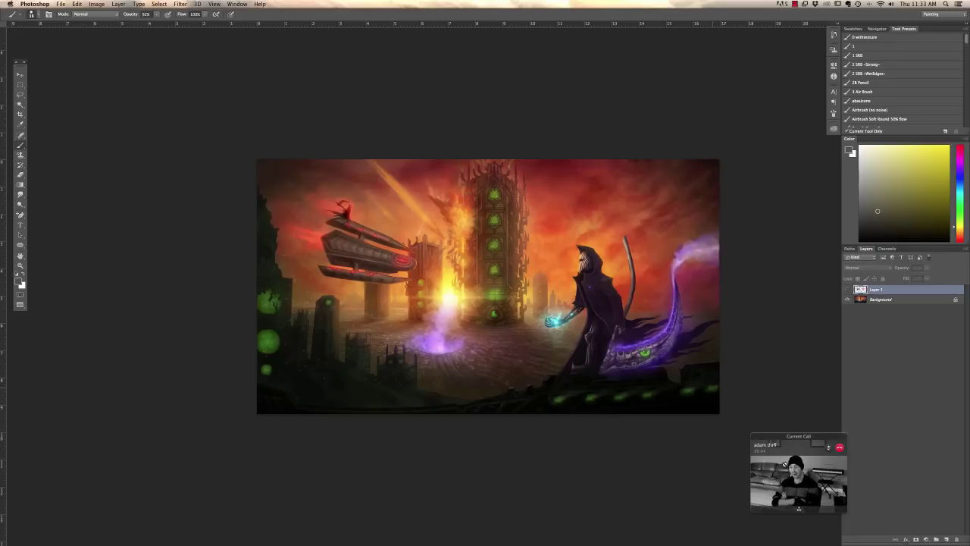
pyautogui.moveTo(843, 456); pyautogui.dragTo(833, 430)
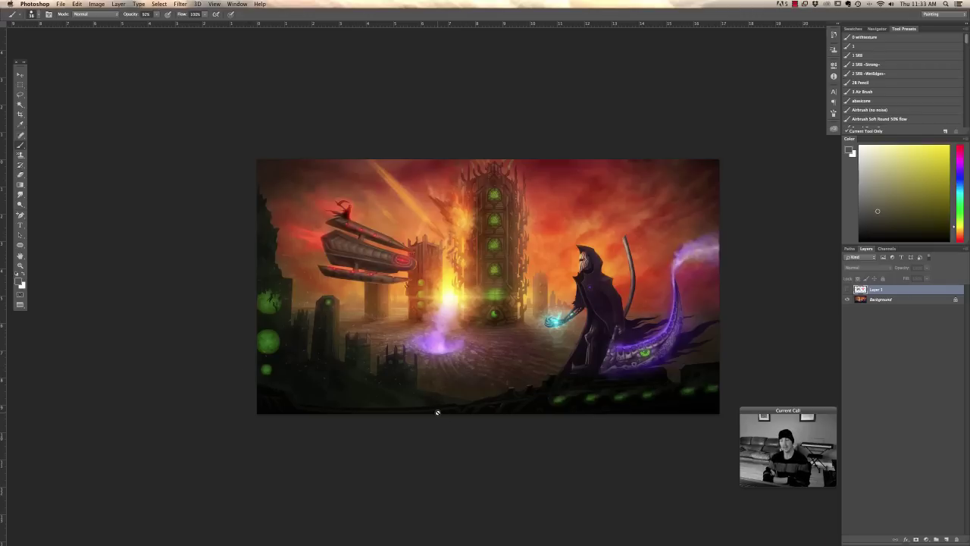
# - Sample the left orbs' green, dismiss the hidden-layer warning and add Layer 2
pyautogui.keyDown('alt'); pyautogui.click(278, 322); pyautogui.keyUp('alt')
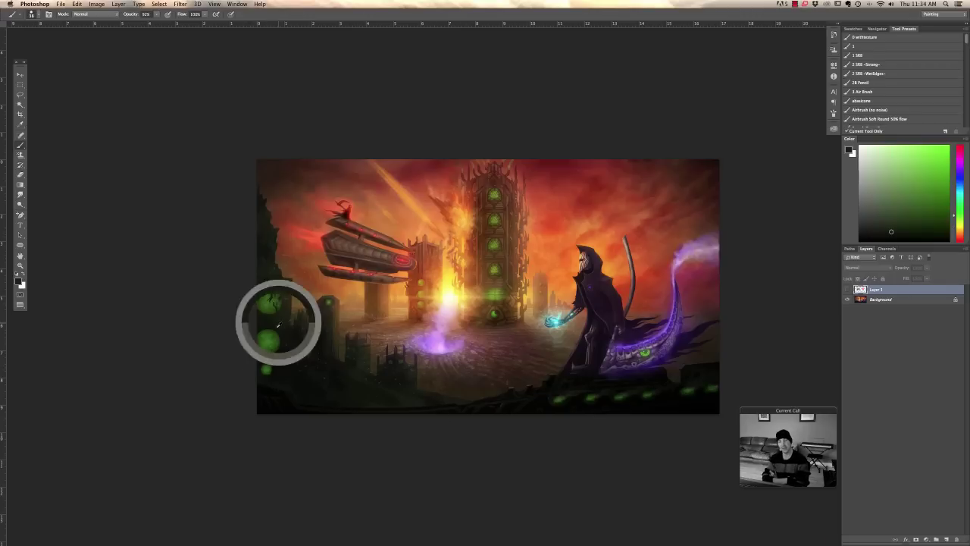
pyautogui.click(482, 192)
pyautogui.press('Return')
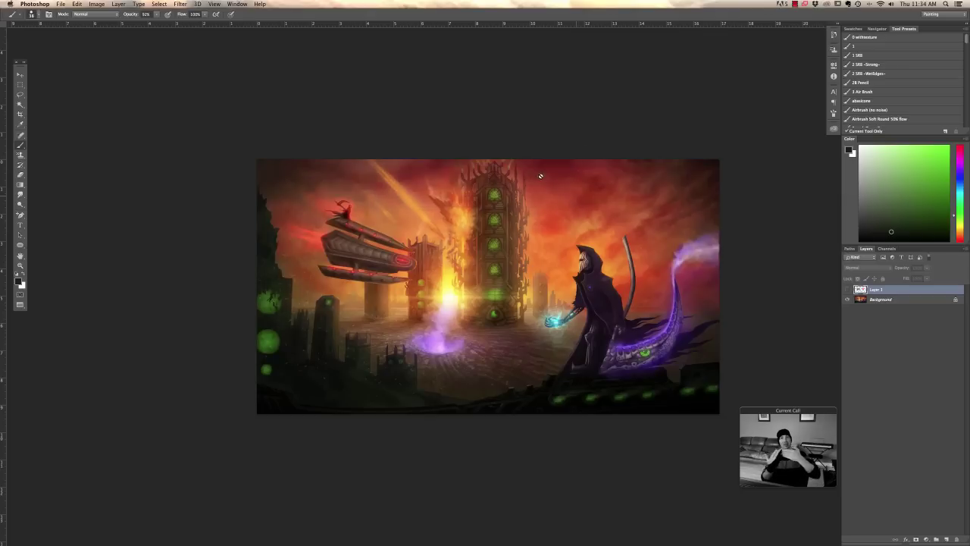
pyautogui.click(946, 539)
# - Paint dark and green strokes over the left orbs on Layer 2, then undo them
pyautogui.rightClick(369, 287)
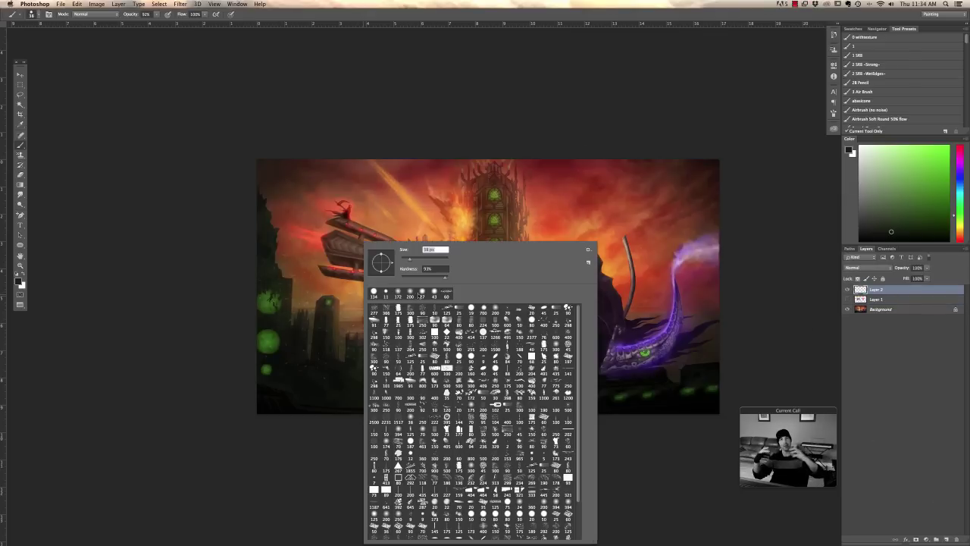
pyautogui.click(284, 287)
pyautogui.moveTo(284, 287)
pyautogui.mouseDown()
pyautogui.moveTo(253, 319)
pyautogui.moveTo(269, 322)
pyautogui.moveTo(275, 351)
pyautogui.moveTo(266, 379)
pyautogui.mouseUp()
pyautogui.keyDown('alt'); pyautogui.click(269, 342); pyautogui.keyUp('alt')
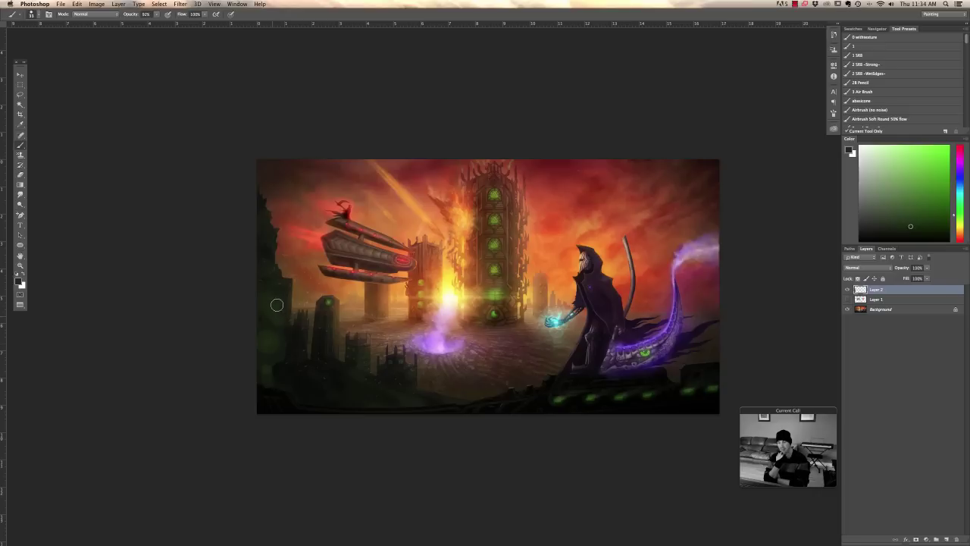
pyautogui.keyDown('alt'); pyautogui.click(277, 314); pyautogui.keyUp('alt')
pyautogui.moveTo(281, 312)
pyautogui.mouseDown()
pyautogui.moveTo(277, 300)
pyautogui.moveTo(270, 344)
pyautogui.mouseUp()
pyautogui.press('super+z')
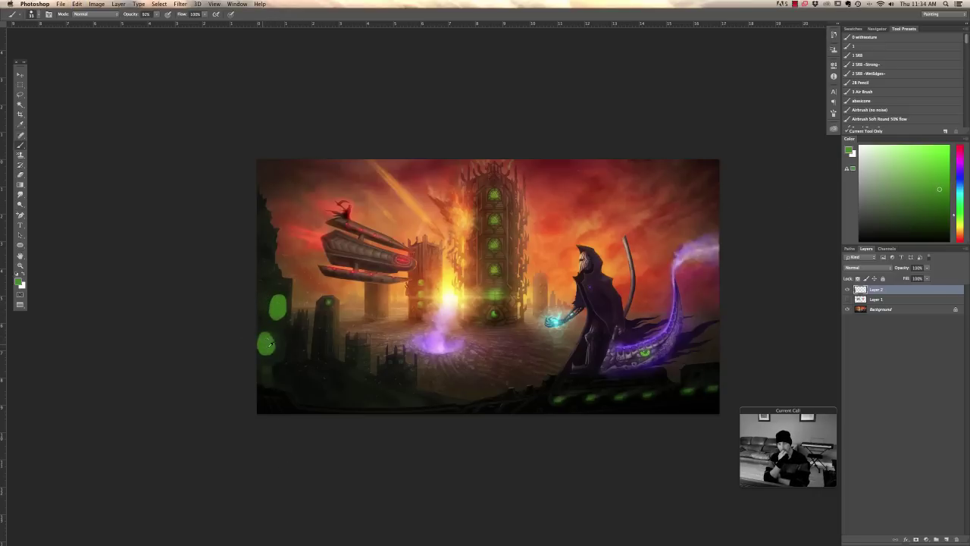
pyautogui.press('super+alt+z')
pyautogui.press('super+alt+z')
pyautogui.press('super+alt+z')
pyautogui.press('super+alt+z')
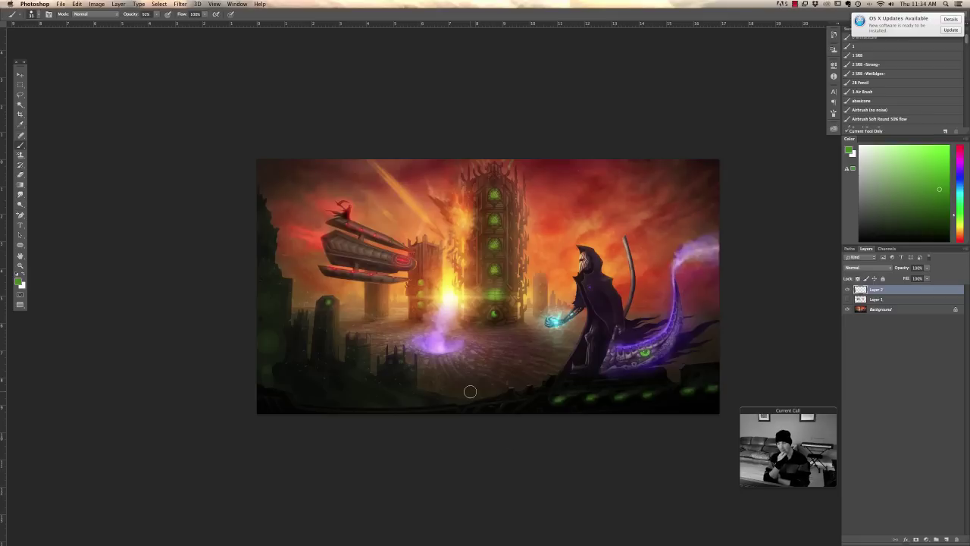
# - Zoom the red city painting out to 33.3% and move its window right
pyautogui.press('f')
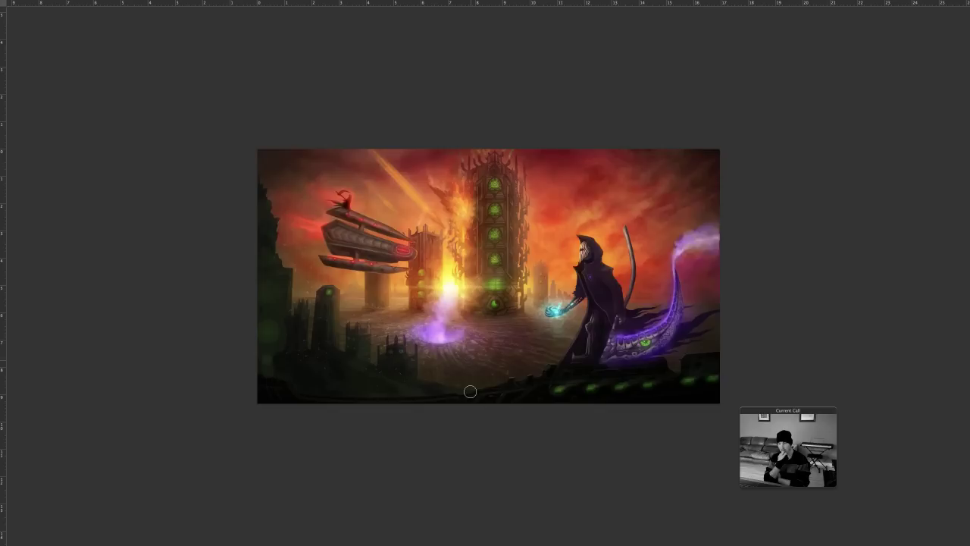
pyautogui.press('f')
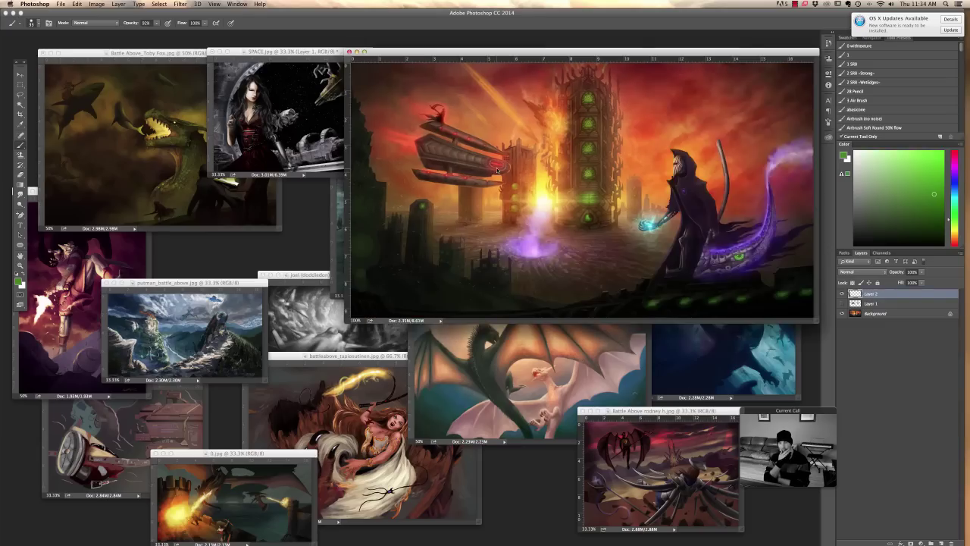
pyautogui.press('super+minus')
pyautogui.press('super+minus')
pyautogui.press('super+minus')
pyautogui.moveTo(394, 56); pyautogui.dragTo(682, 52)
# - Bring the goblin painting forward and show it alone in full screen mode
pyautogui.click(78, 243)
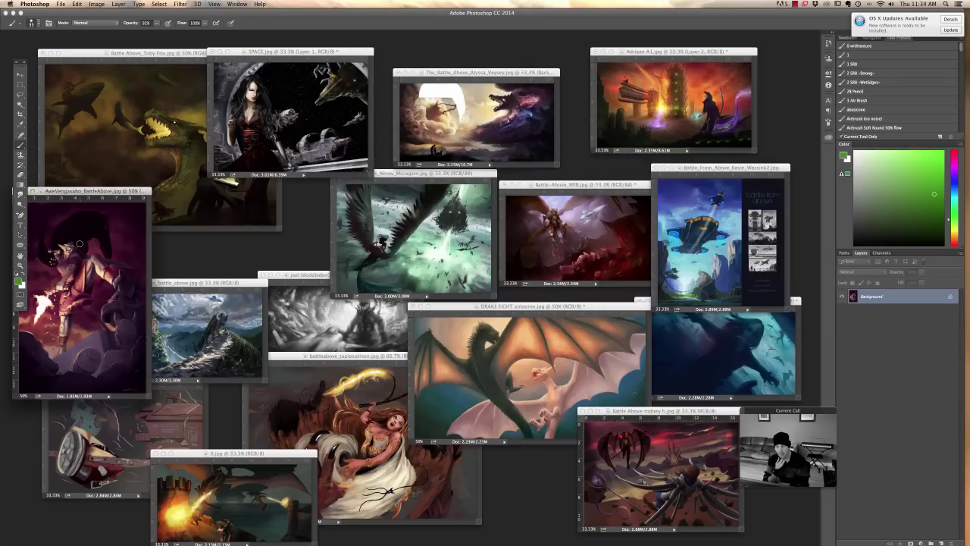
pyautogui.moveTo(127, 191); pyautogui.dragTo(272, 213)
pyautogui.press('f')
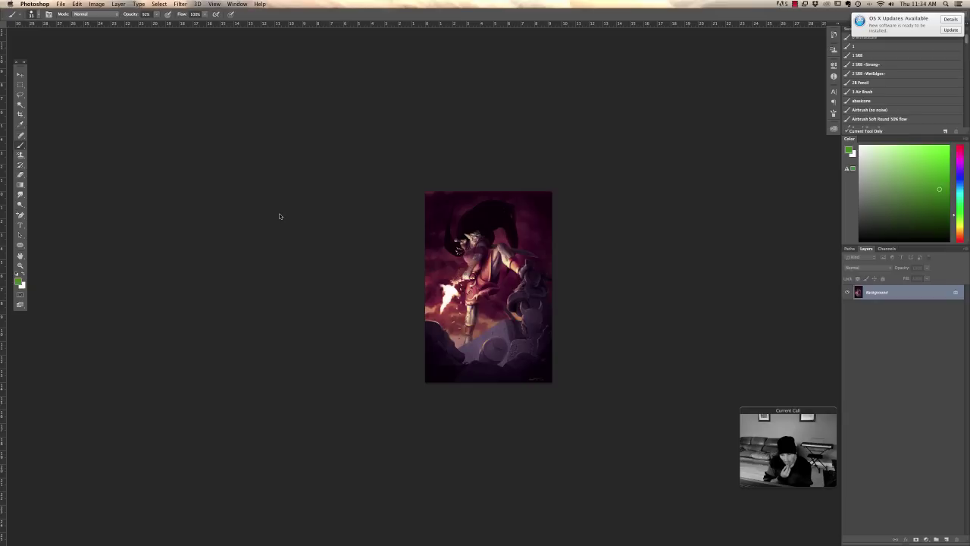
pyautogui.hotkey('ctrl', '+')
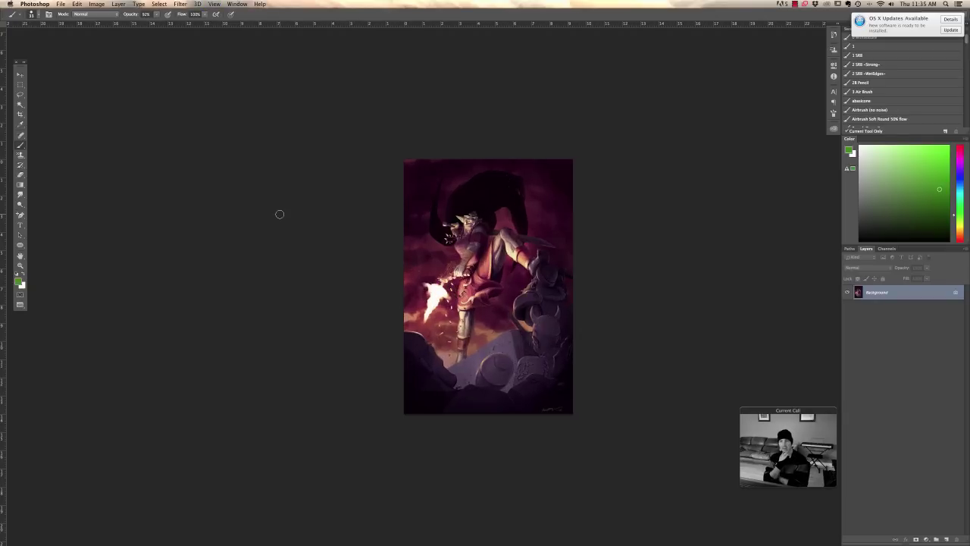
pyautogui.hotkey('ctrl', '+')
pyautogui.hotkey('ctrl', '+')
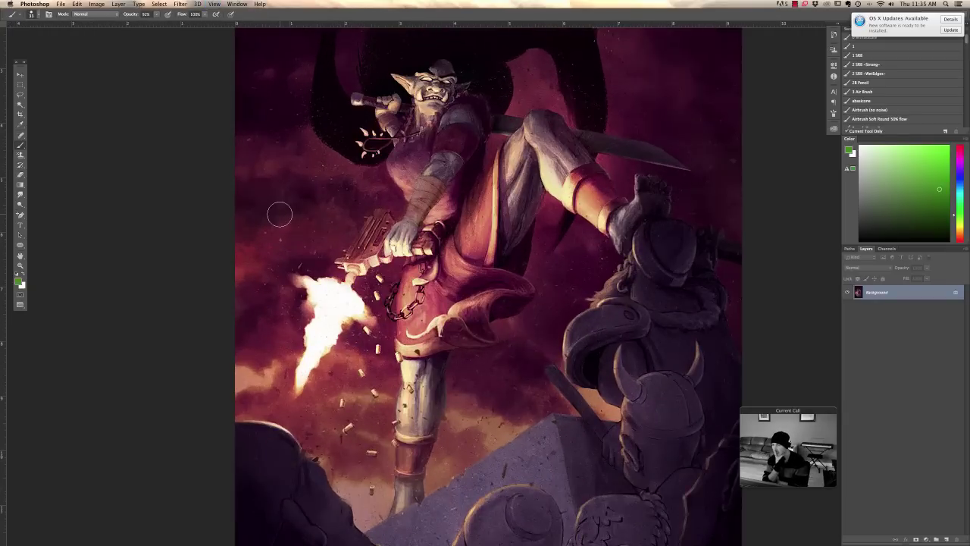
pyautogui.hotkey('ctrl', '-')
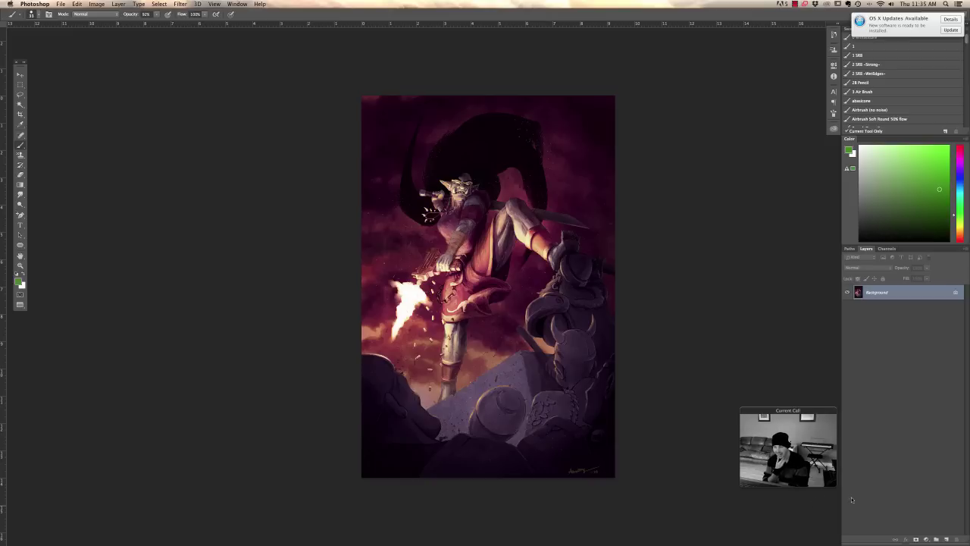
# - Add a new layer and make the brush much larger
pyautogui.click(946, 539)
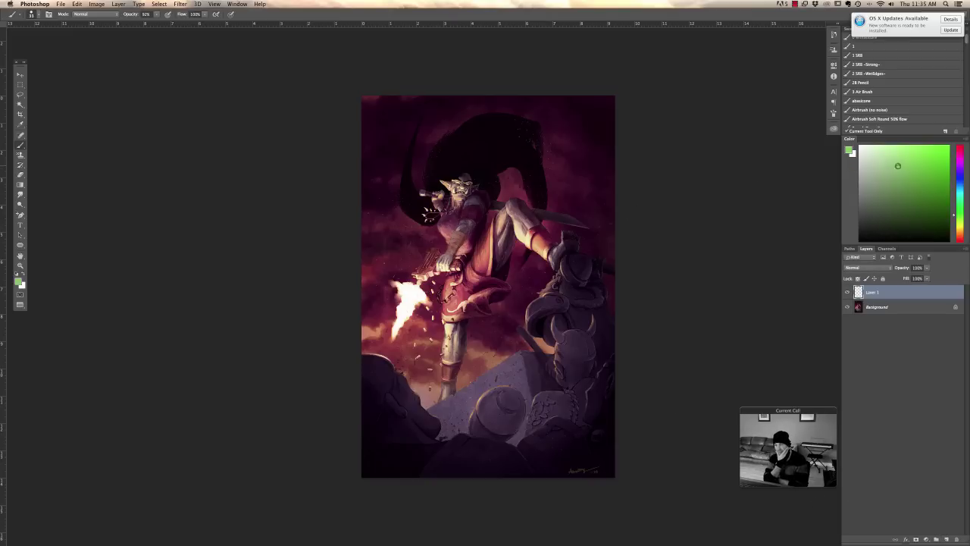
pyautogui.rightClick(489, 282)
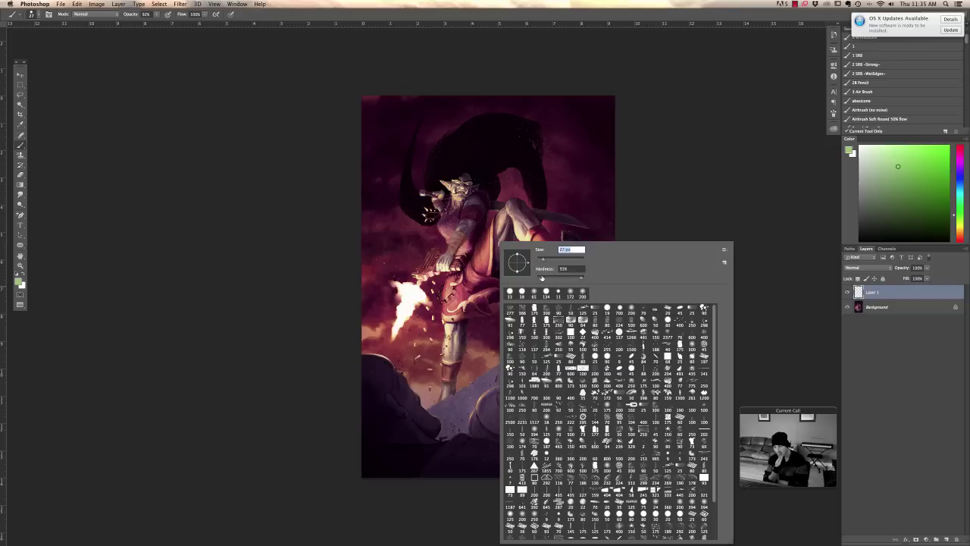
pyautogui.click(704, 186)
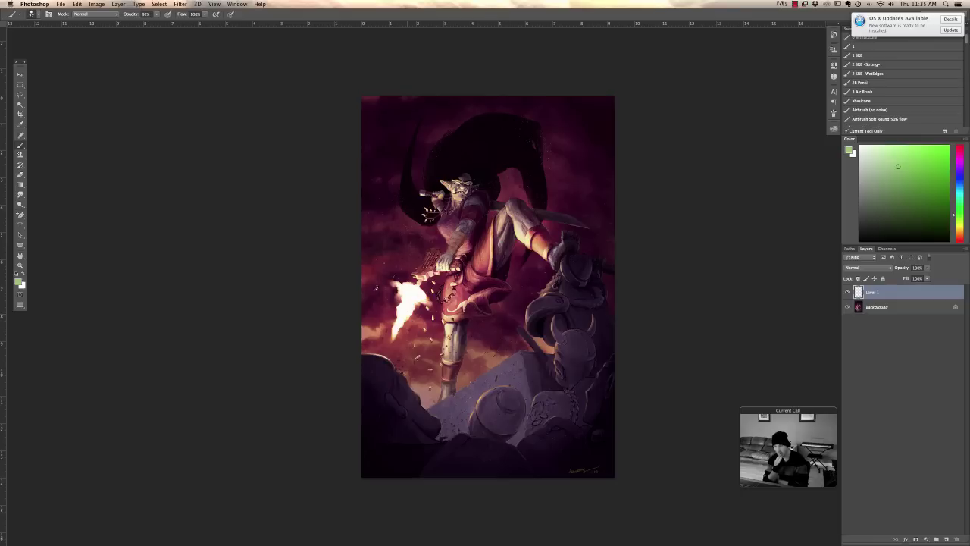
pyautogui.rightClick(413, 292)
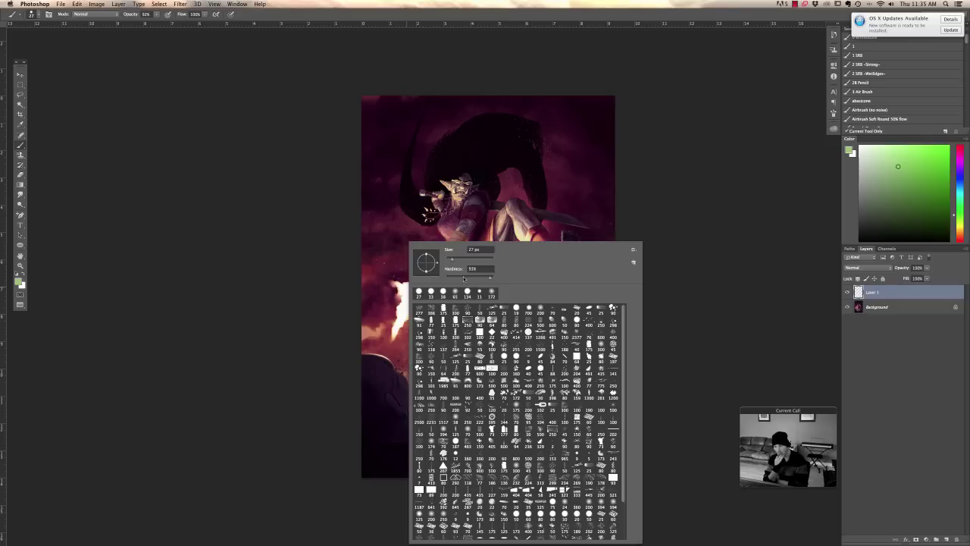
pyautogui.moveTo(452, 259); pyautogui.dragTo(485, 258)
pyautogui.press('Return')
# - Paint a bright yellow glow around the flame using Hard Light brush mode
pyautogui.click(882, 306)
pyautogui.click(921, 211)
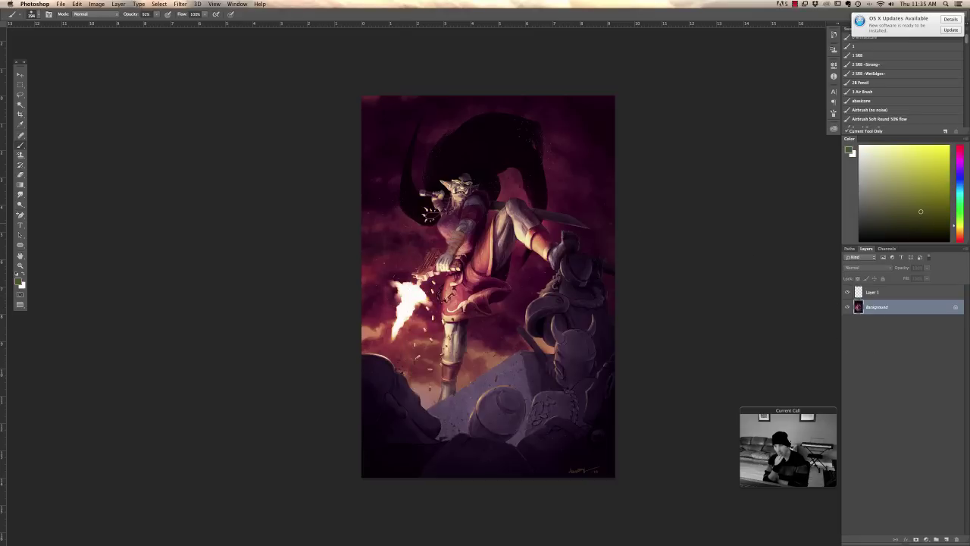
pyautogui.click(95, 14)
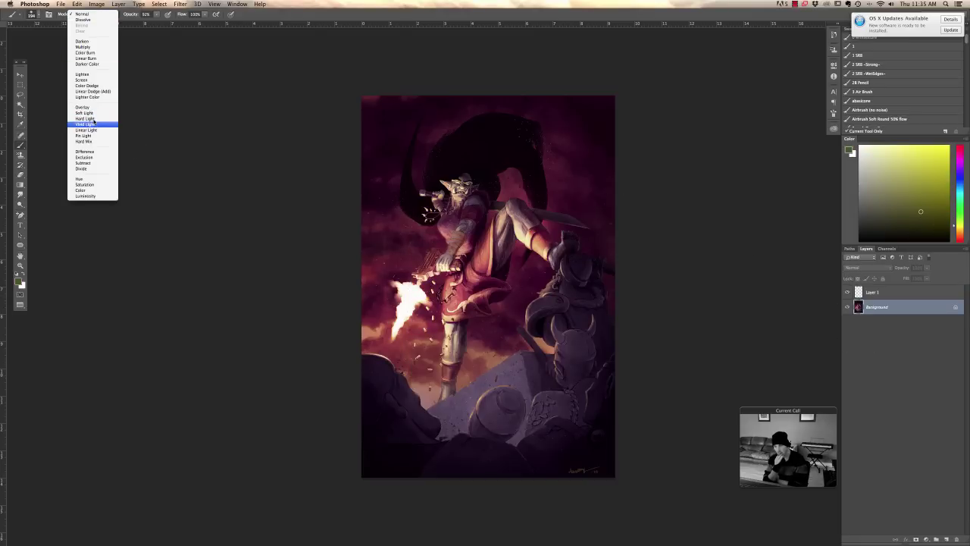
pyautogui.click(97, 126)
pyautogui.hotkey('alt', ']')
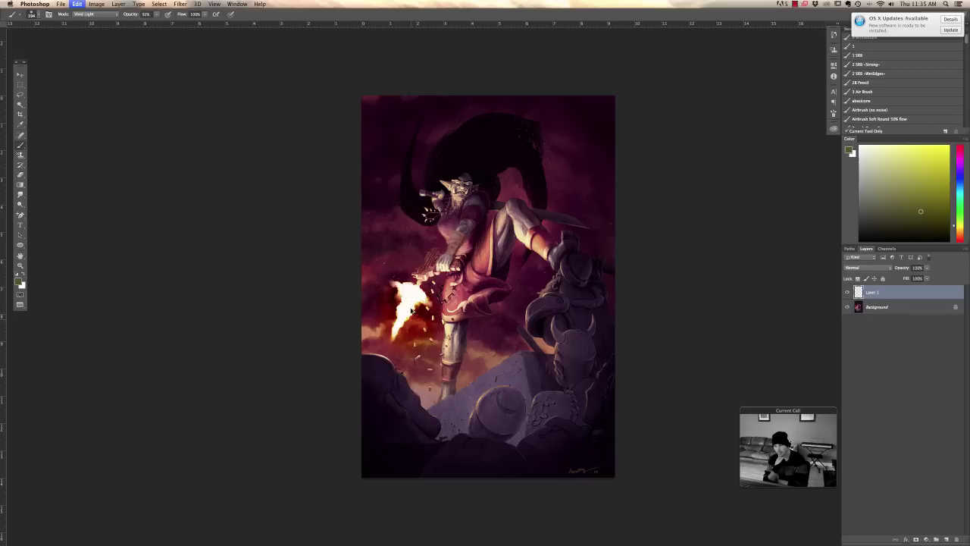
pyautogui.click(856, 305)
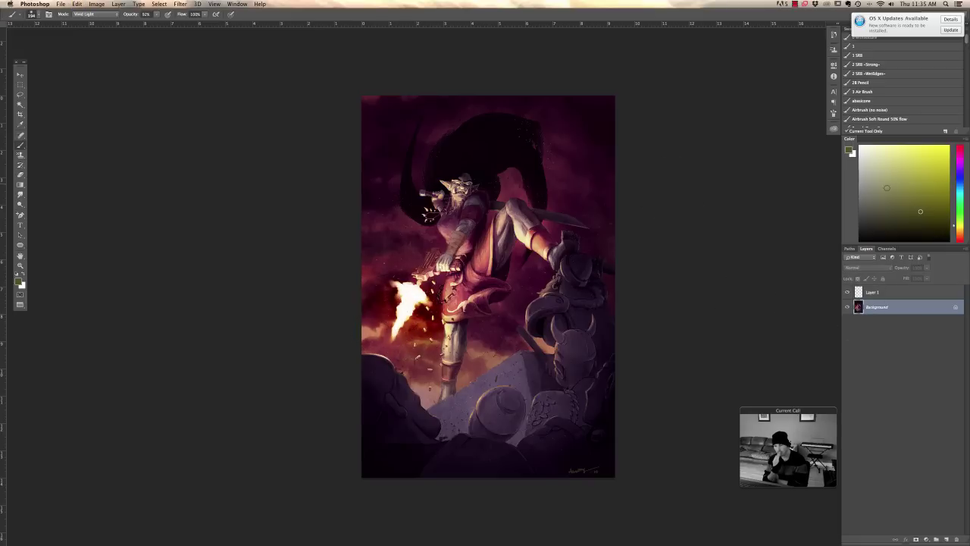
pyautogui.click(932, 196)
pyautogui.click(95, 14)
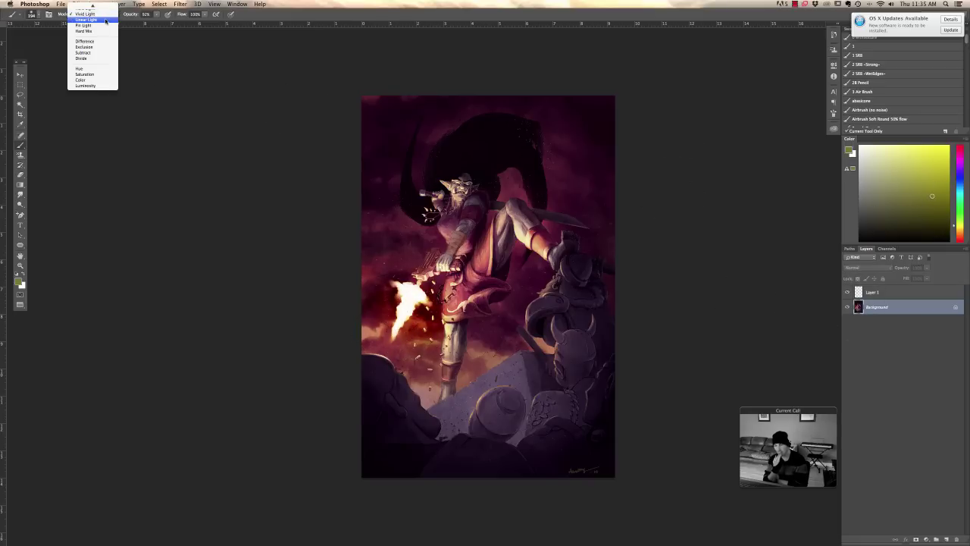
pyautogui.click(92, 40)
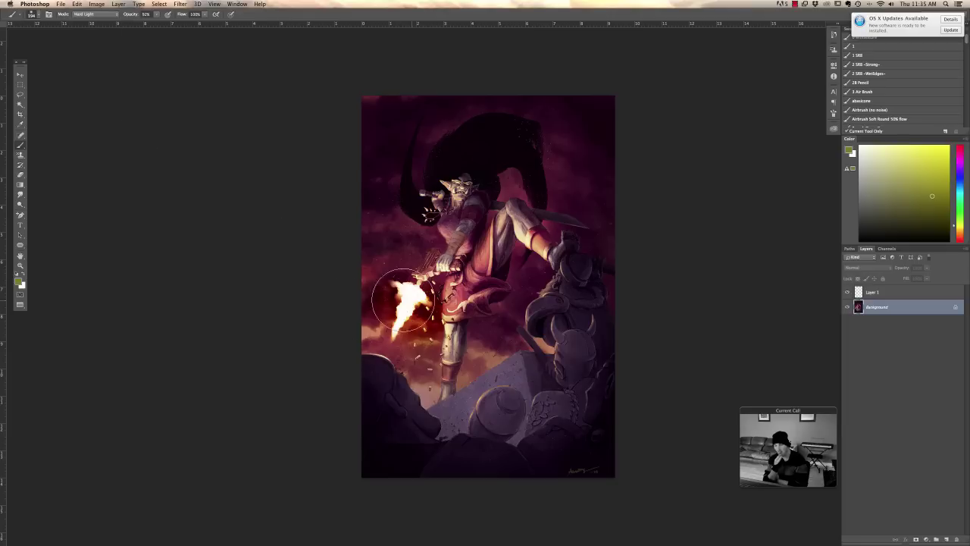
pyautogui.click(933, 168)
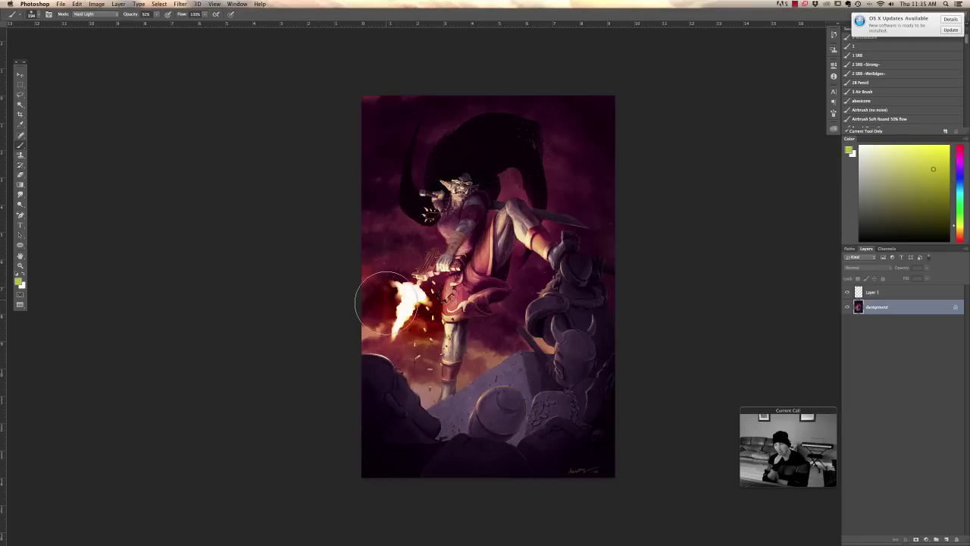
pyautogui.moveTo(410, 318); pyautogui.dragTo(375, 269)
pyautogui.moveTo(409, 303)
pyautogui.mouseDown()
pyautogui.moveTo(413, 338)
pyautogui.moveTo(402, 330)
pyautogui.mouseUp()
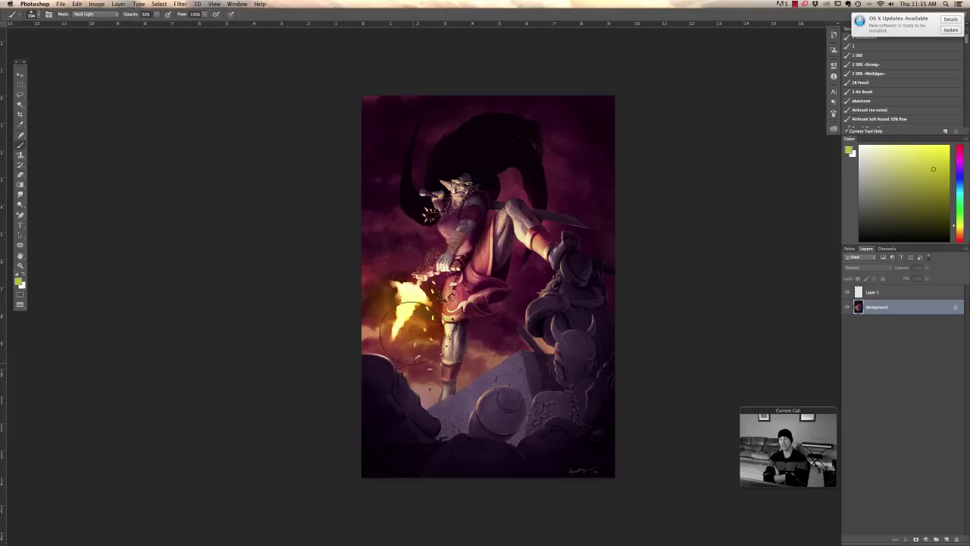
# - Shrink the brush to 97 px, then slightly smaller
pyautogui.rightClick(476, 332)
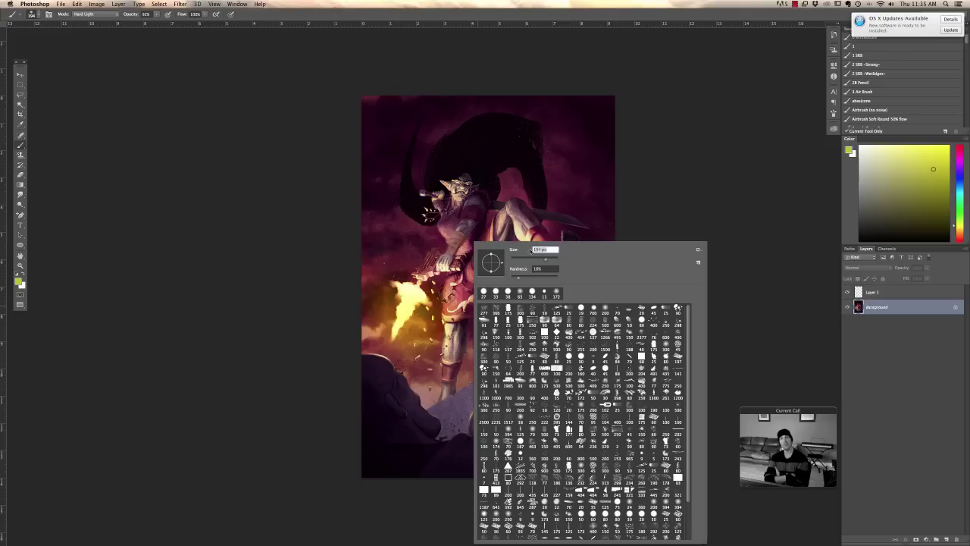
pyautogui.click(534, 261)
pyautogui.click(697, 195)
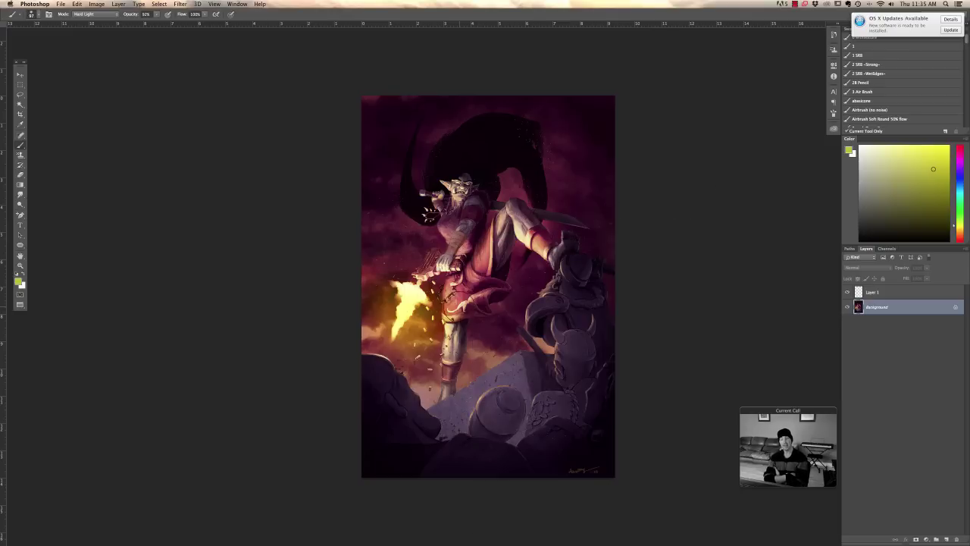
pyautogui.rightClick(459, 306)
pyautogui.moveTo(524, 259); pyautogui.dragTo(520, 259)
pyautogui.click(692, 194)
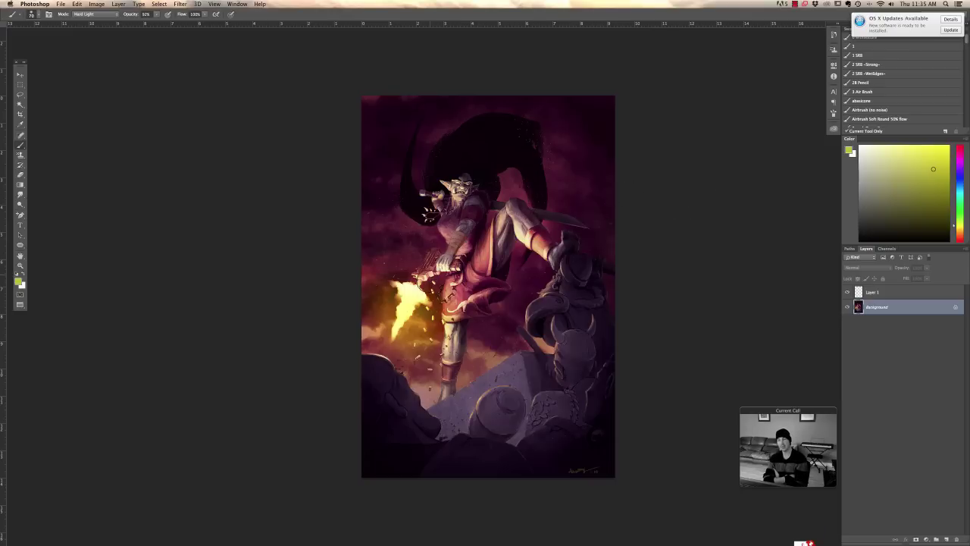
pyautogui.rightClick(497, 254)
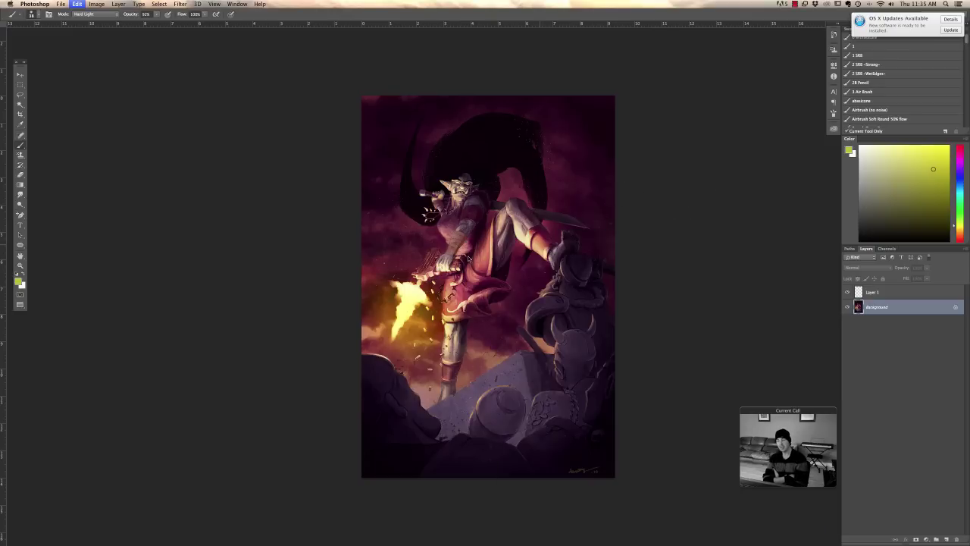
pyautogui.press('Escape')
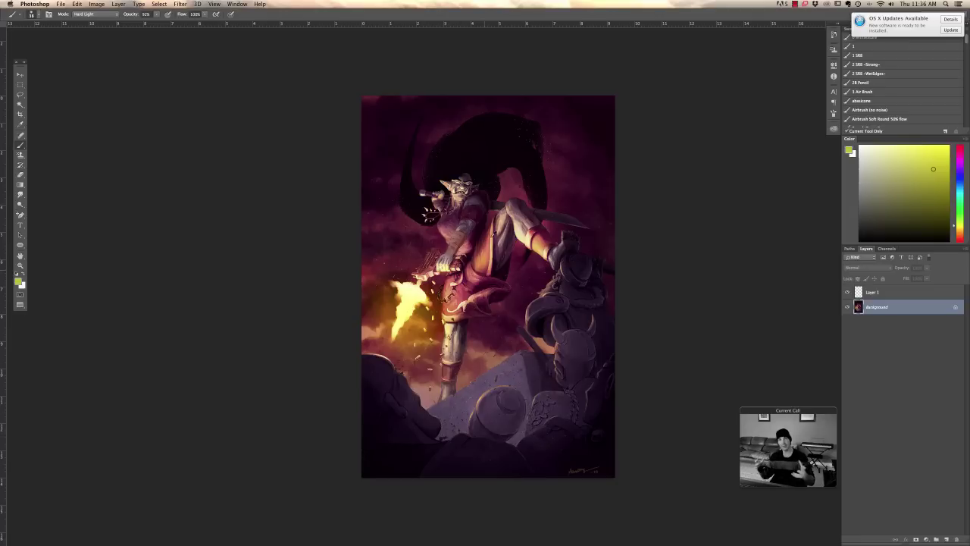
# - Lasso the purple sky beside the goblin's hair, body and the knight's right side
pyautogui.click(20, 95)
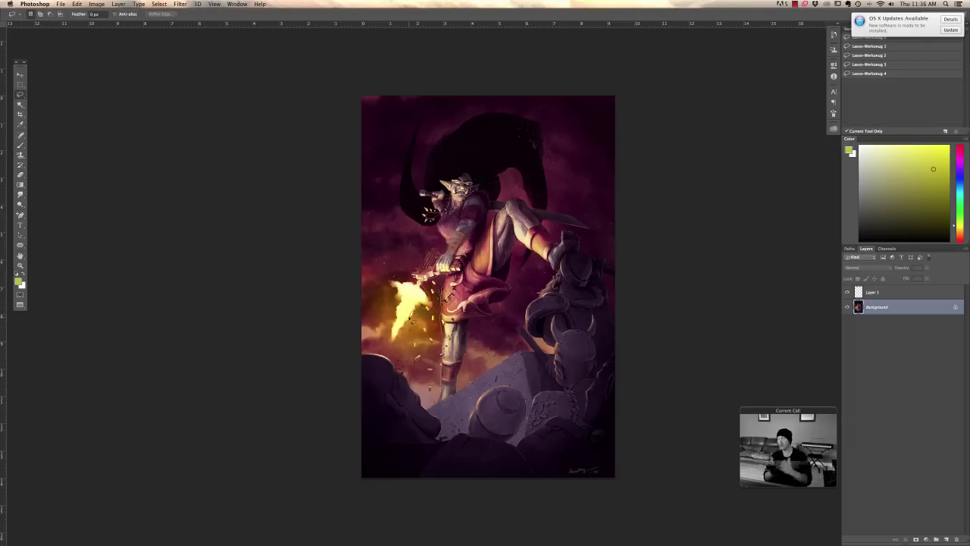
pyautogui.moveTo(391, 288)
pyautogui.mouseDown()
pyautogui.moveTo(419, 274)
pyautogui.moveTo(422, 219)
pyautogui.moveTo(331, 317)
pyautogui.mouseUp()
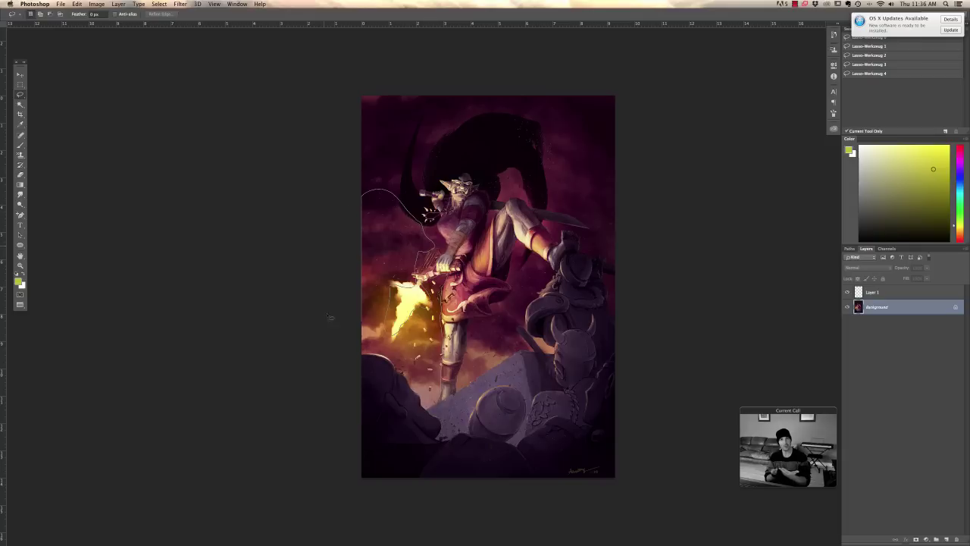
pyautogui.moveTo(421, 396); pyautogui.dragTo(428, 395)
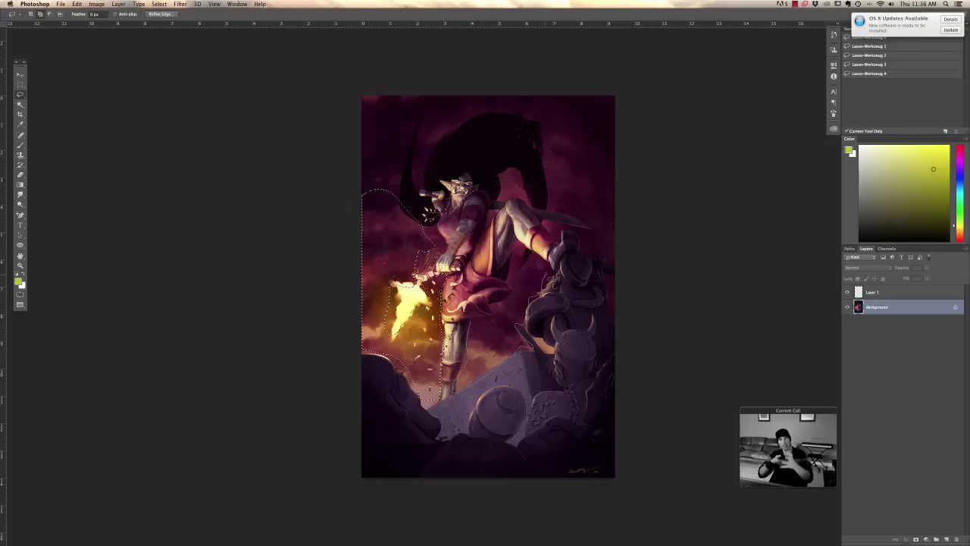
pyautogui.moveTo(512, 243)
pyautogui.mouseDown()
pyautogui.moveTo(508, 291)
pyautogui.moveTo(491, 323)
pyautogui.mouseUp()
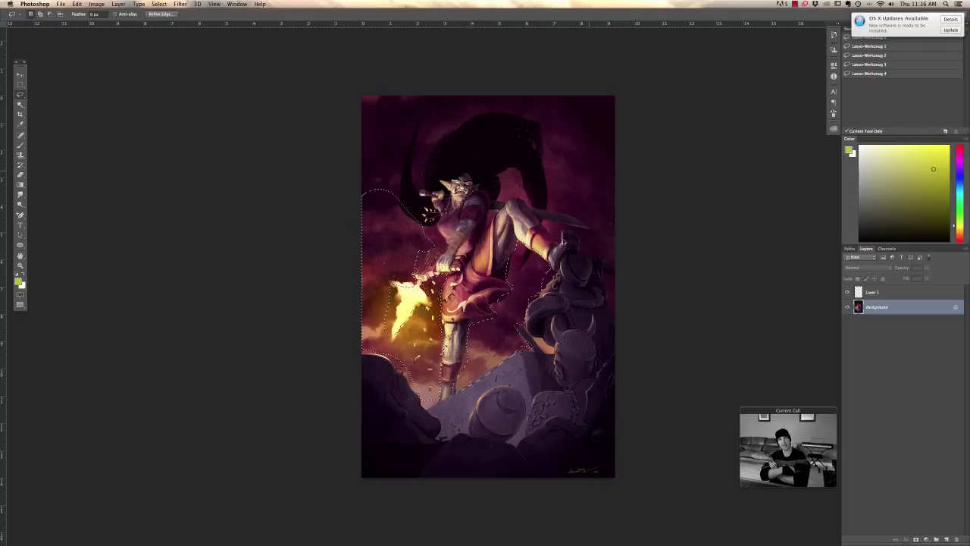
pyautogui.moveTo(619, 306)
pyautogui.mouseDown()
pyautogui.moveTo(605, 257)
pyautogui.moveTo(587, 252)
pyautogui.moveTo(581, 231)
pyautogui.moveTo(542, 227)
pyautogui.moveTo(559, 235)
pyautogui.moveTo(600, 221)
pyautogui.moveTo(582, 198)
pyautogui.moveTo(556, 206)
pyautogui.moveTo(526, 100)
pyautogui.moveTo(700, 156)
pyautogui.mouseUp()
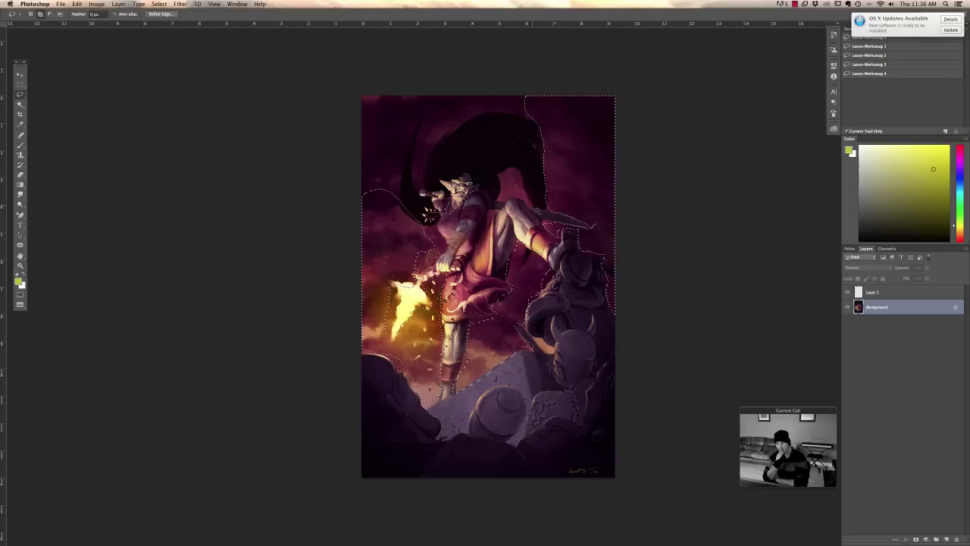
pyautogui.moveTo(523, 203)
pyautogui.mouseDown()
pyautogui.moveTo(528, 117)
pyautogui.moveTo(475, 123)
pyautogui.moveTo(428, 176)
pyautogui.moveTo(413, 163)
pyautogui.moveTo(437, 94)
pyautogui.moveTo(402, 171)
pyautogui.moveTo(346, 207)
pyautogui.moveTo(356, 90)
pyautogui.mouseUp()
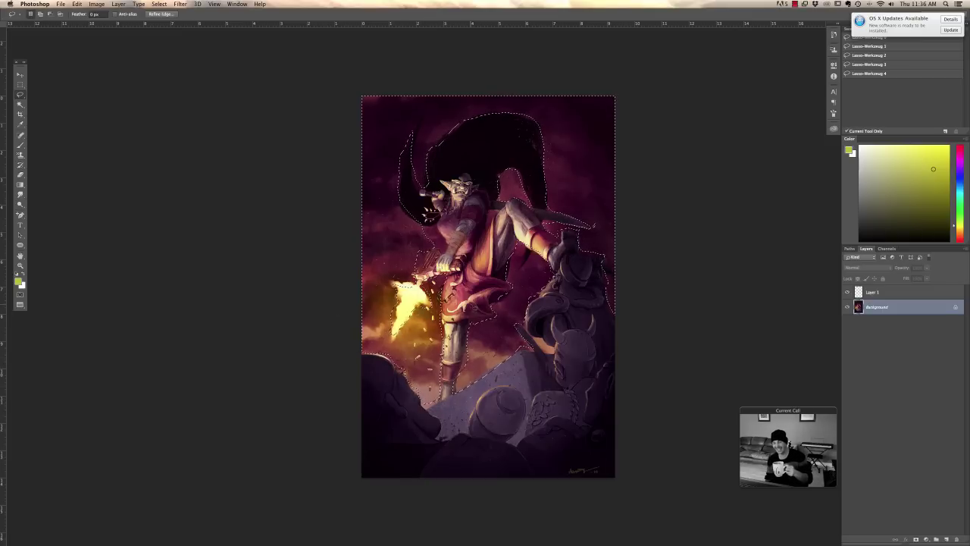
# - Try shifting the background hue and saturation in Hue/Saturation, then cancel it
pyautogui.click(96, 3)
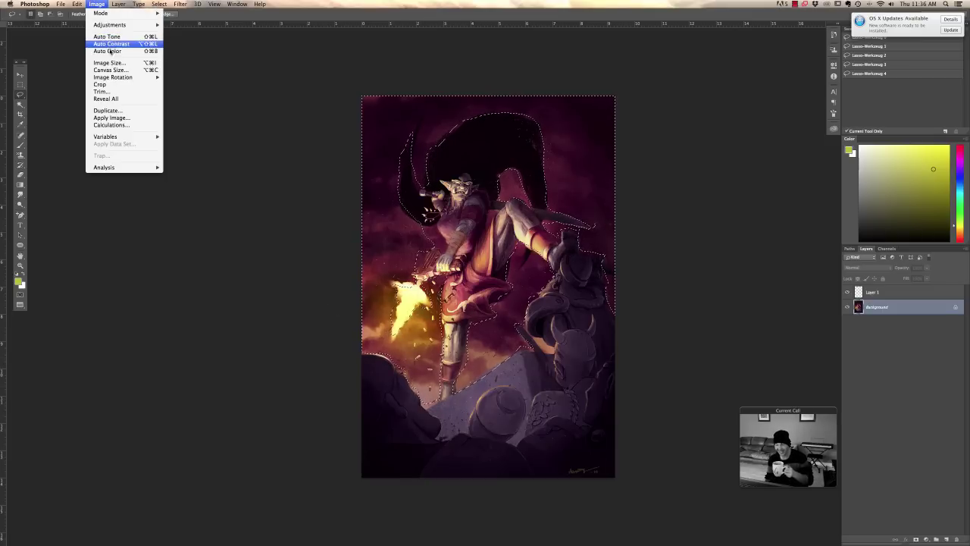
pyautogui.moveTo(114, 25)
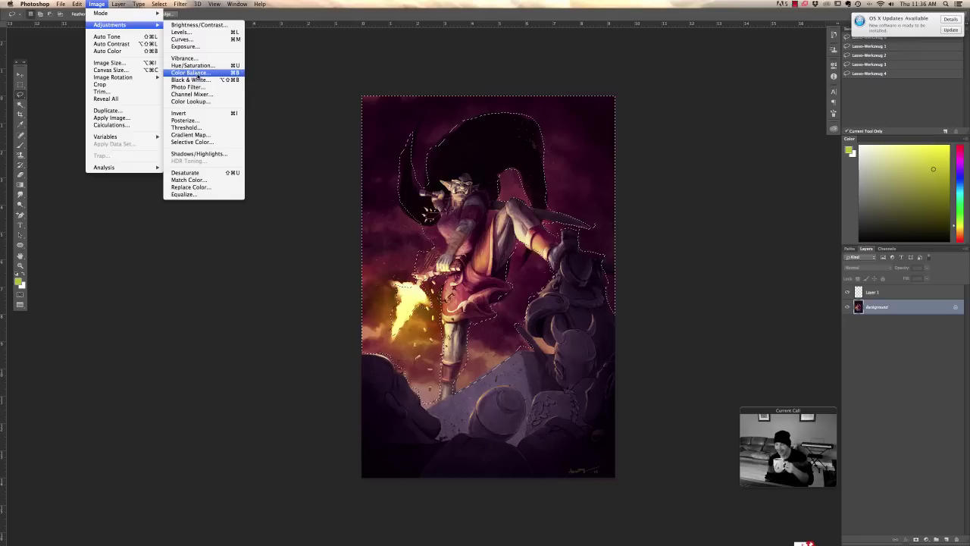
pyautogui.click(194, 65)
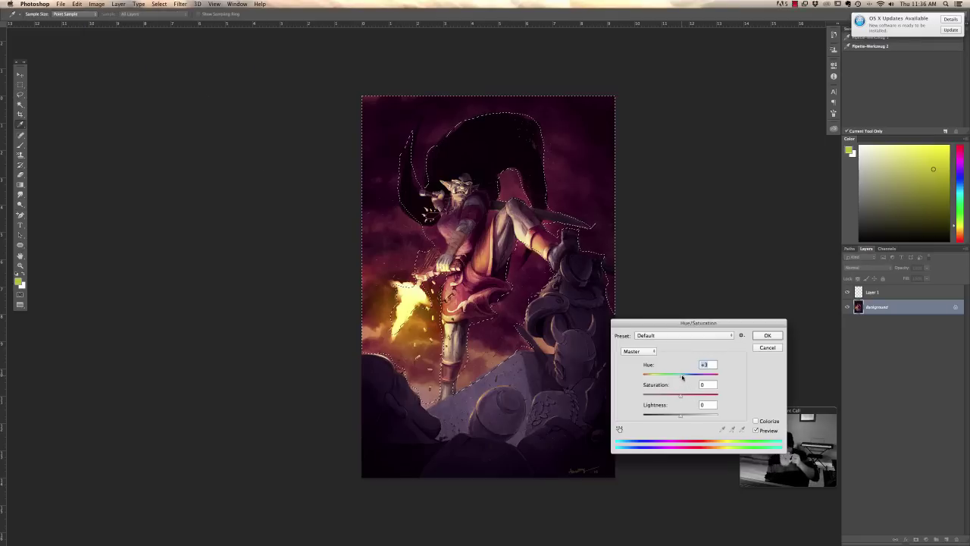
pyautogui.moveTo(682, 376)
pyautogui.mouseDown()
pyautogui.moveTo(661, 376)
pyautogui.moveTo(691, 377)
pyautogui.mouseUp()
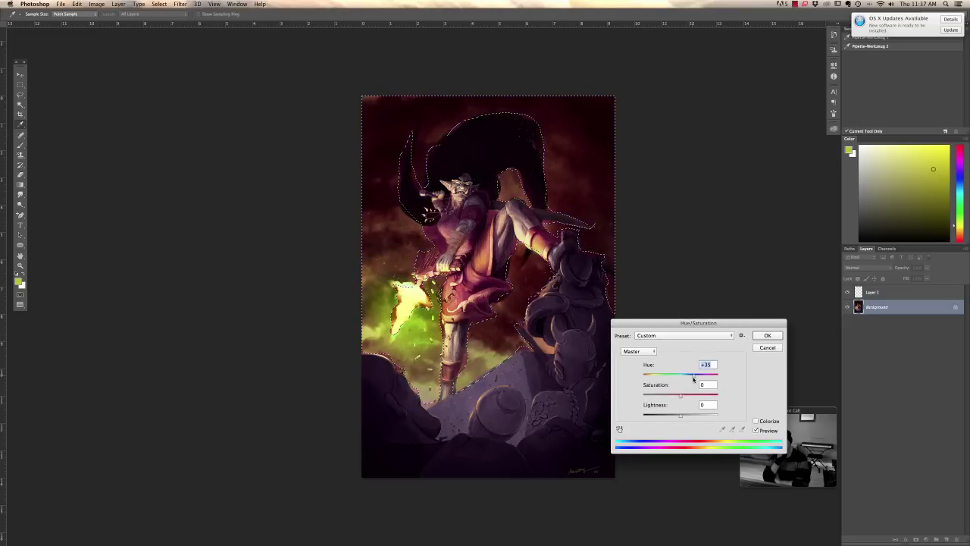
pyautogui.moveTo(692, 379); pyautogui.dragTo(679, 377)
pyautogui.moveTo(680, 395)
pyautogui.mouseDown()
pyautogui.moveTo(672, 397)
pyautogui.moveTo(682, 376)
pyautogui.mouseUp()
pyautogui.click(765, 347)
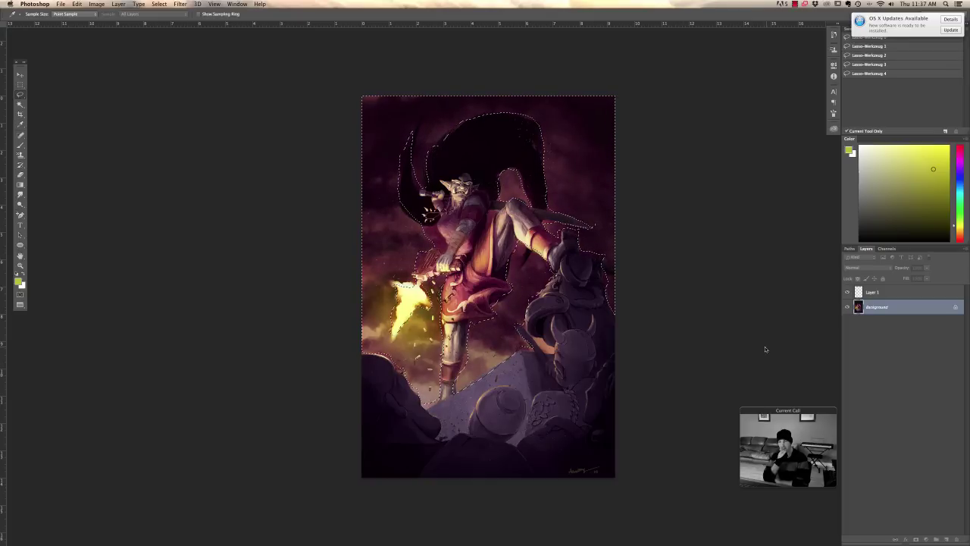
# - Warm the sky to orange-brown with Levels midtone tweaks on the Red, Green and Blue channels, then deselect
pyautogui.press('l')
pyautogui.click(97, 4)
pyautogui.moveTo(108, 24)
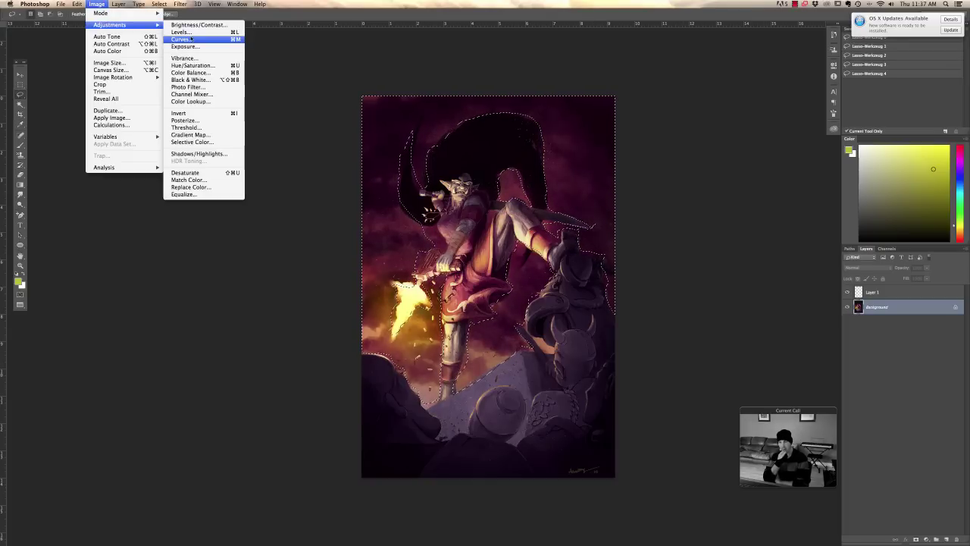
pyautogui.click(189, 37)
pyautogui.click(667, 102)
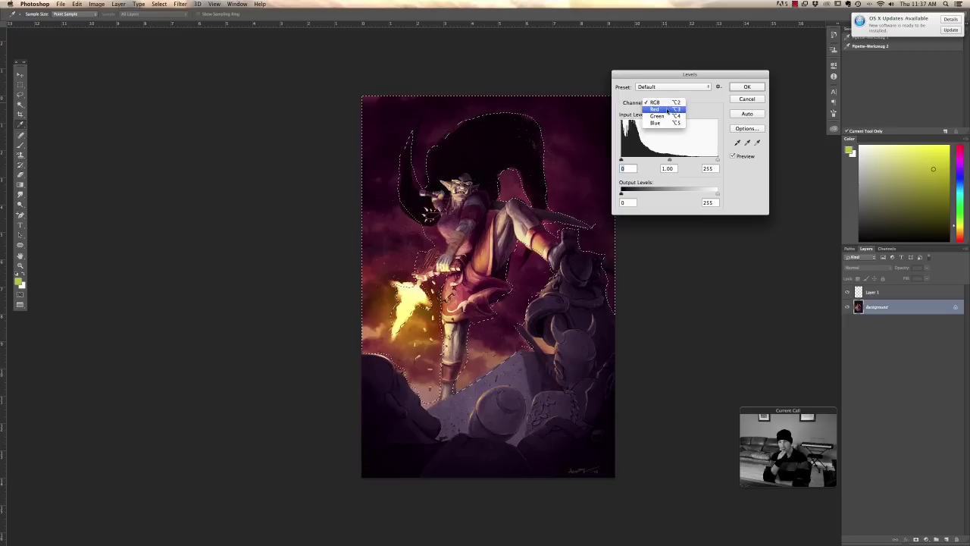
pyautogui.click(669, 110)
pyautogui.moveTo(669, 160); pyautogui.dragTo(678, 161)
pyautogui.click(658, 102)
pyautogui.click(658, 111)
pyautogui.click(657, 103)
pyautogui.click(658, 112)
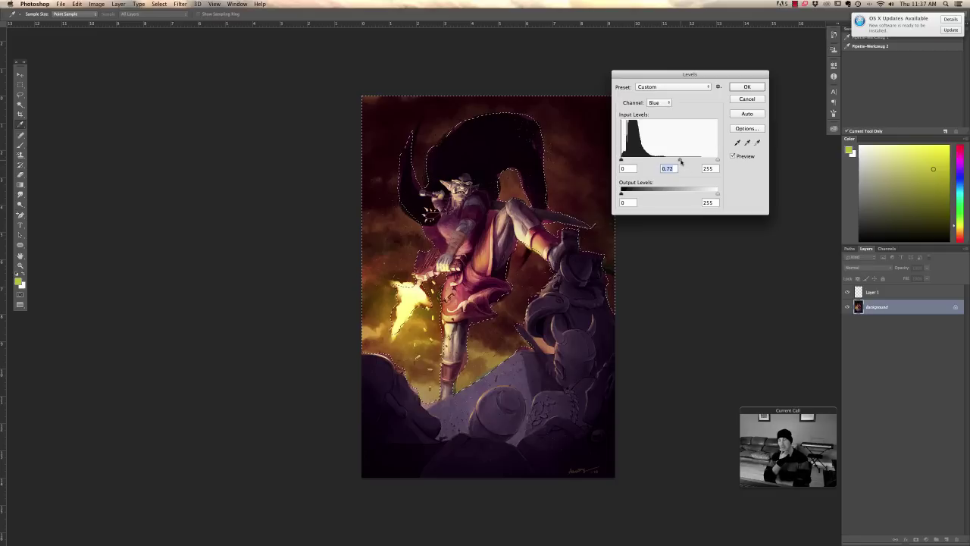
pyautogui.press('Return')
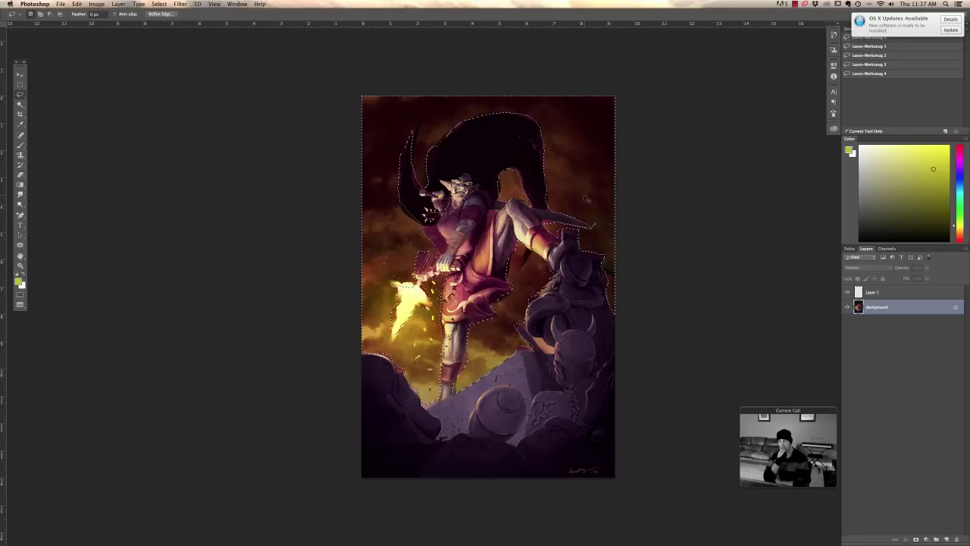
pyautogui.press('super+d')
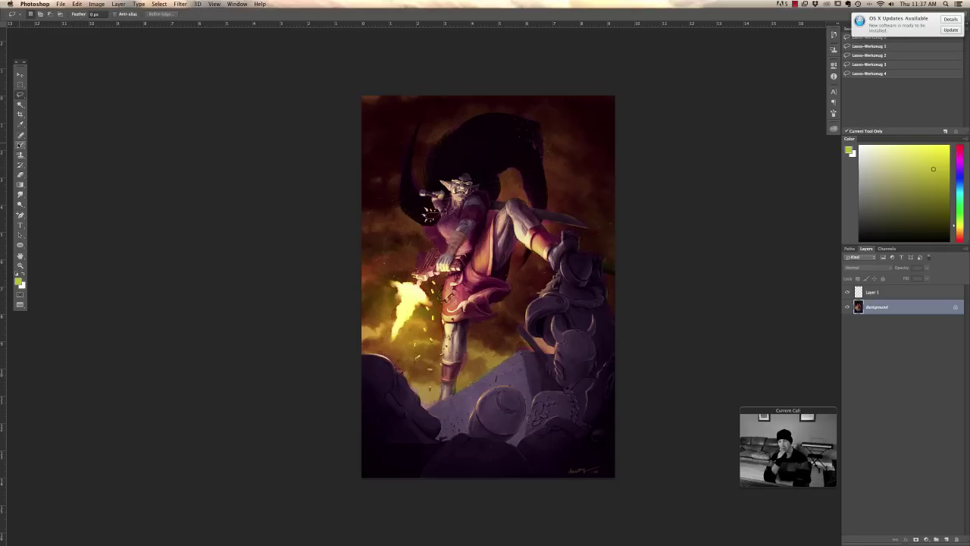
# - Set up a Brush at about 35 px and target Layer 1
pyautogui.click(20, 144)
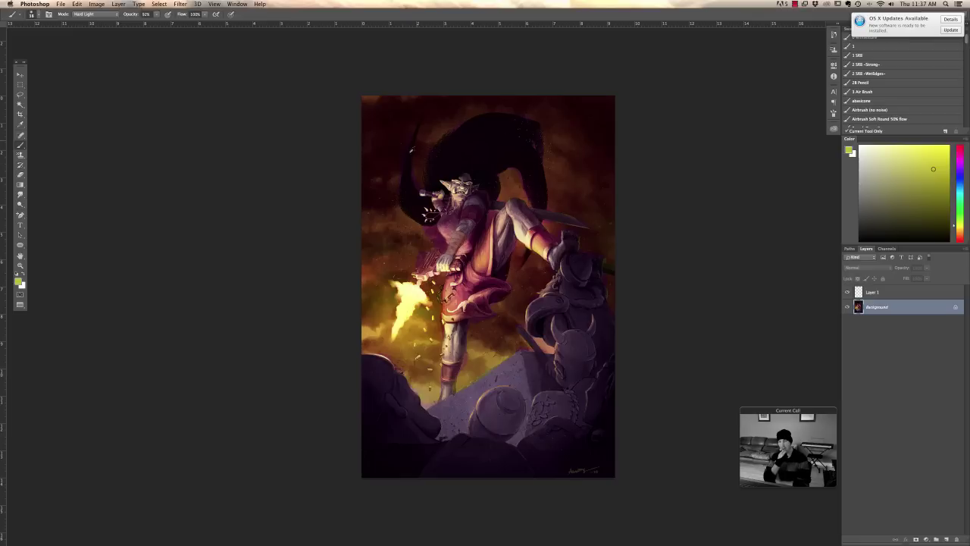
pyautogui.rightClick(524, 180)
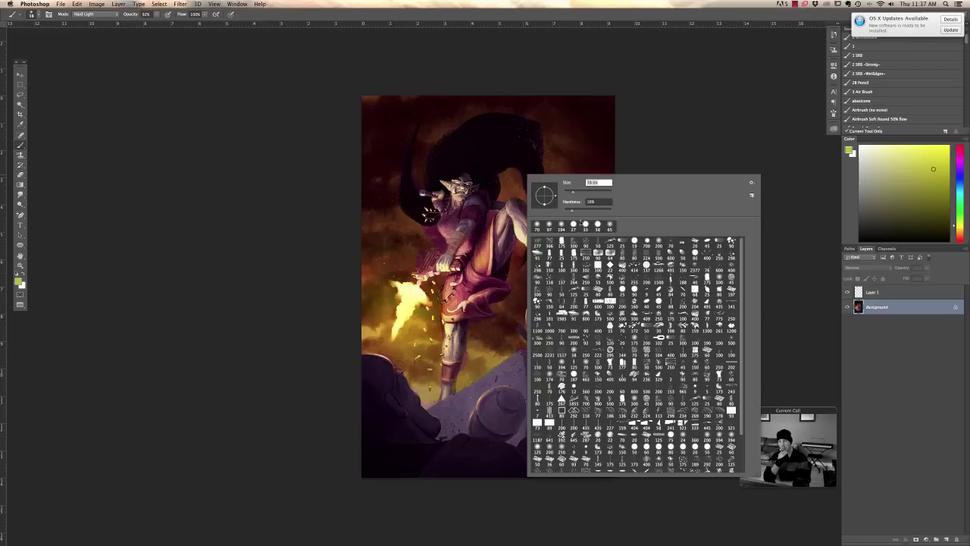
pyautogui.moveTo(578, 181); pyautogui.dragTo(572, 193)
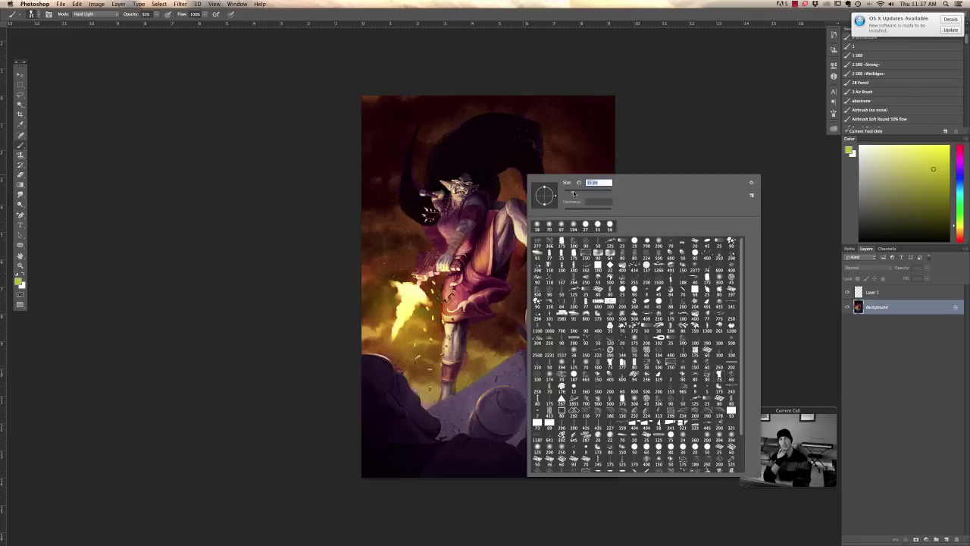
pyautogui.click(869, 294)
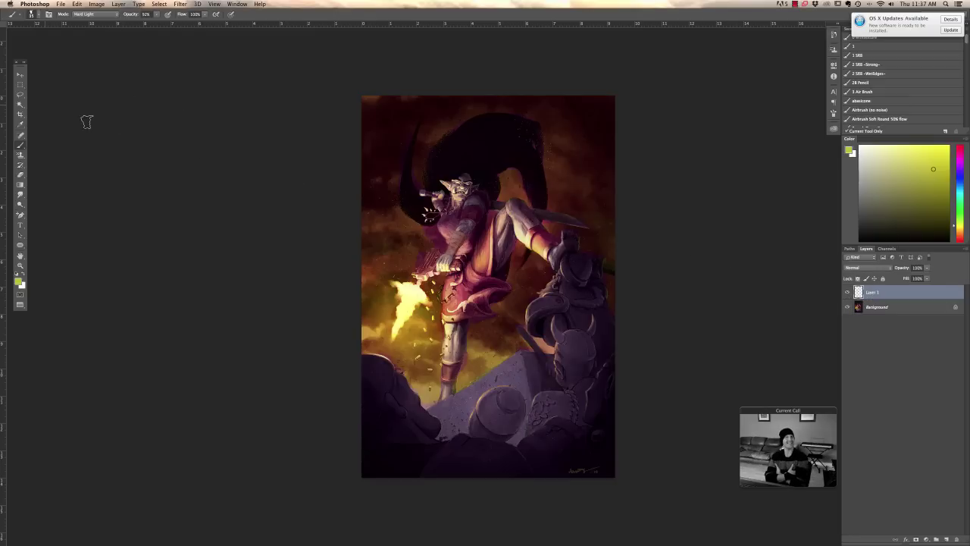
# - Lasso the cape area above the goblin's head, paint sampled dark red across it, then deselect
pyautogui.click(20, 94)
pyautogui.moveTo(547, 195)
pyautogui.mouseDown()
pyautogui.moveTo(513, 144)
pyautogui.moveTo(462, 142)
pyautogui.moveTo(553, 106)
pyautogui.moveTo(557, 199)
pyautogui.mouseUp()
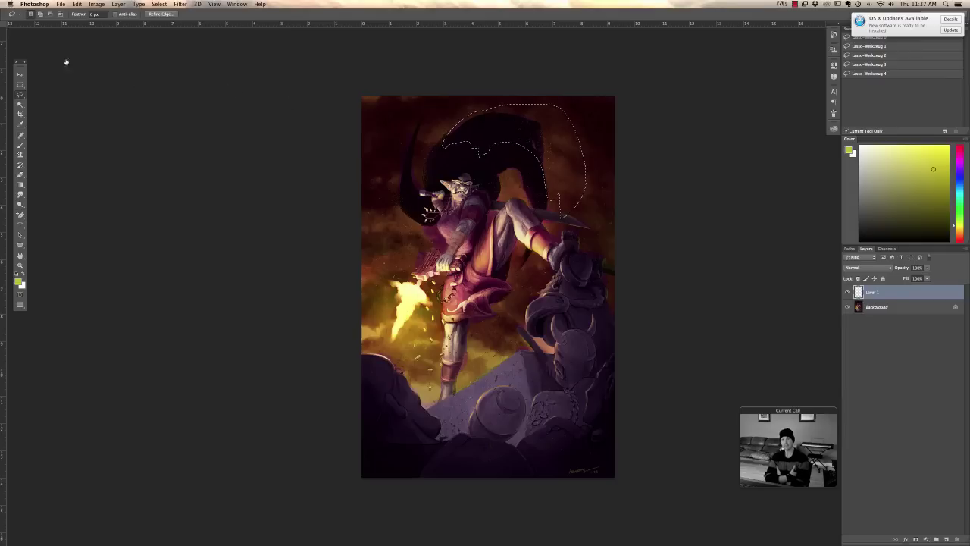
pyautogui.click(78, 4)
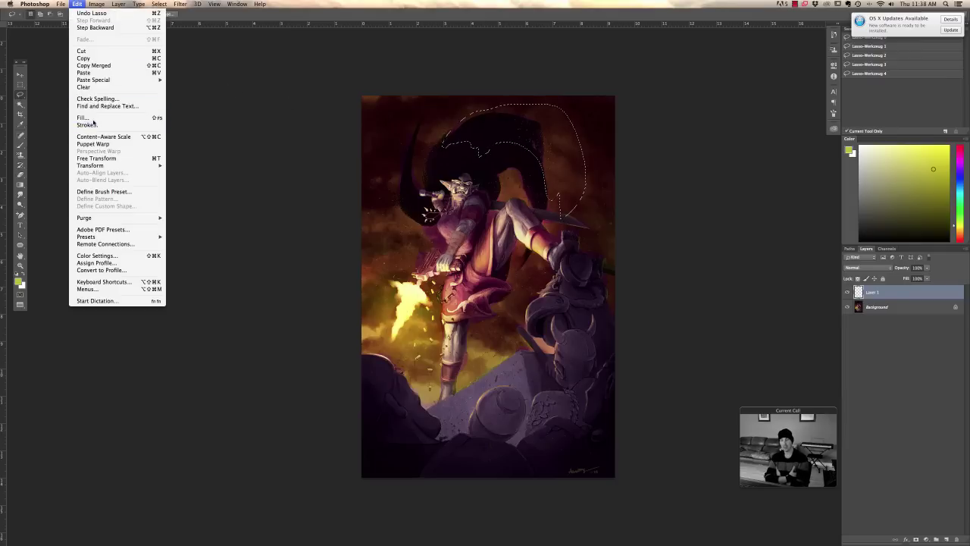
pyautogui.click(229, 126)
pyautogui.press('b')
pyautogui.keyDown('alt'); pyautogui.click(563, 163); pyautogui.keyUp('alt')
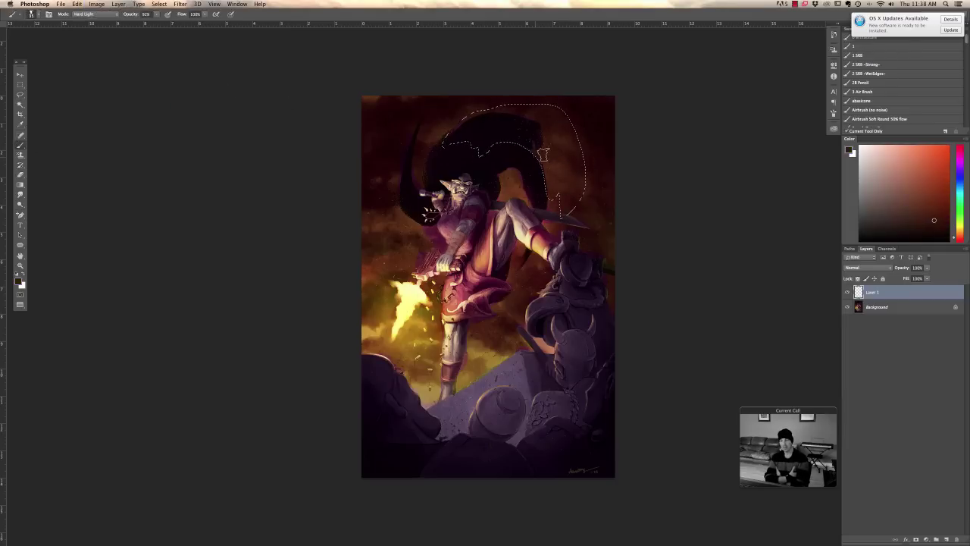
pyautogui.moveTo(550, 145)
pyautogui.mouseDown()
pyautogui.moveTo(485, 123)
pyautogui.moveTo(450, 137)
pyautogui.mouseUp()
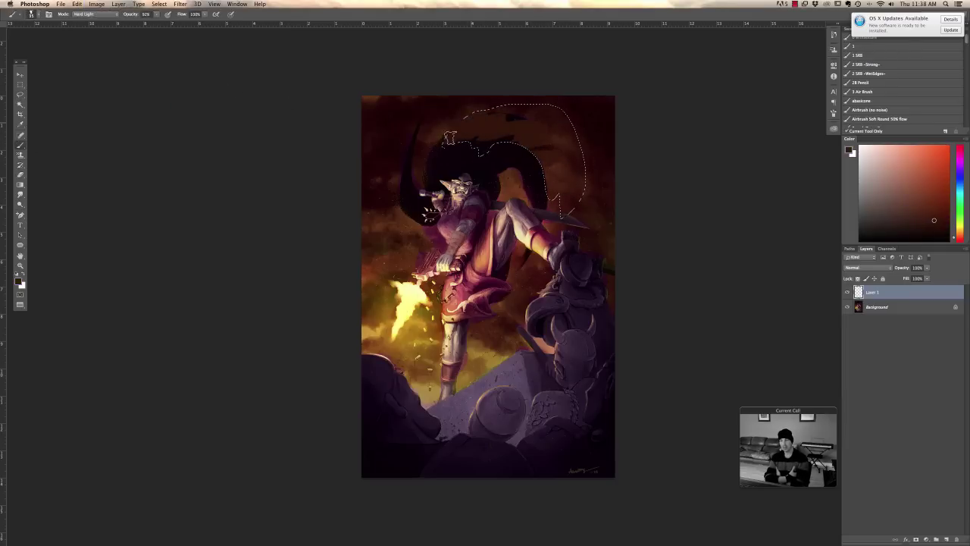
pyautogui.hotkey('ctrl', 'd')
# - Sample dark reds, orange-brown, crimson and magenta tones from the goblin's hair and face
pyautogui.press('d')
pyautogui.keyDown('alt'); pyautogui.click(502, 169); pyautogui.keyUp('alt')
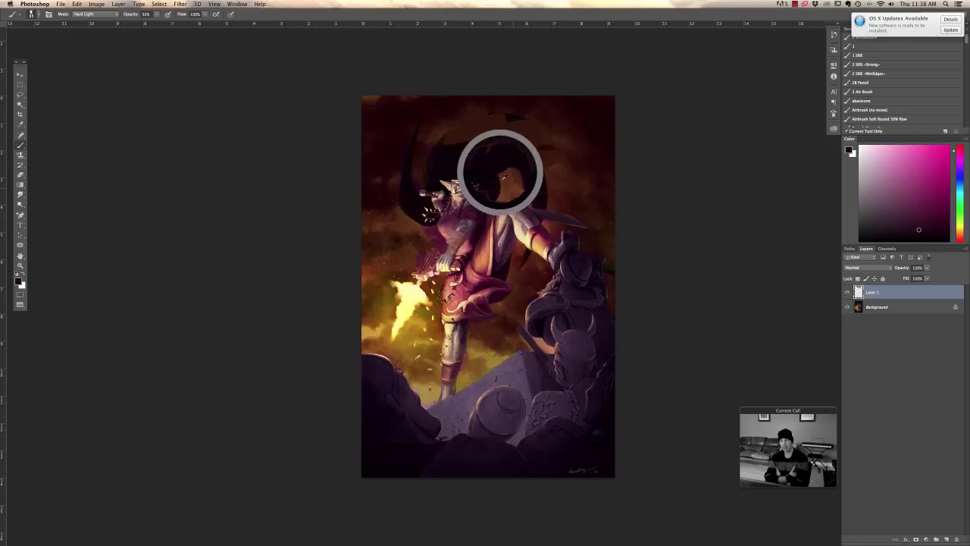
pyautogui.keyDown('alt'); pyautogui.click(508, 178); pyautogui.keyUp('alt')
pyautogui.keyDown('alt'); pyautogui.click(502, 119); pyautogui.keyUp('alt')
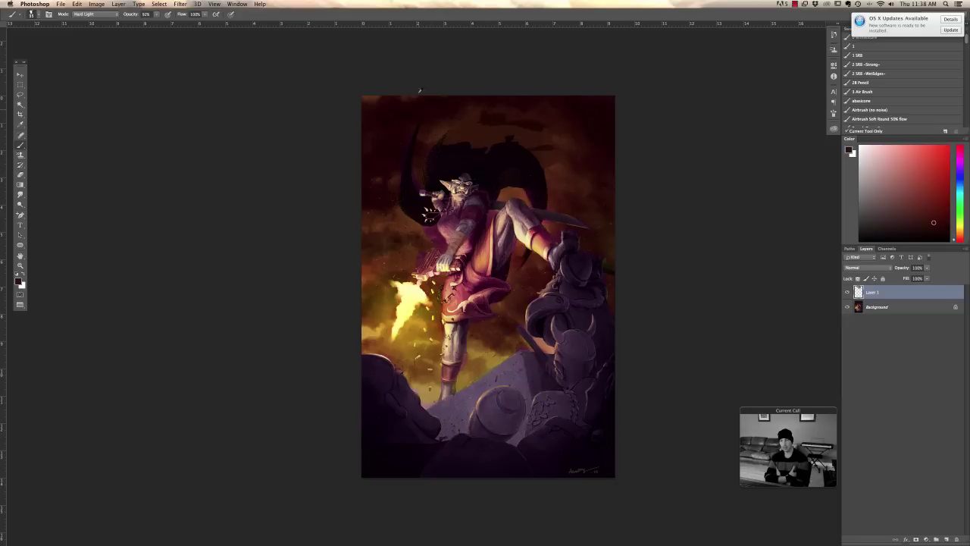
pyautogui.keyDown('alt'); pyautogui.click(423, 120); pyautogui.keyUp('alt')
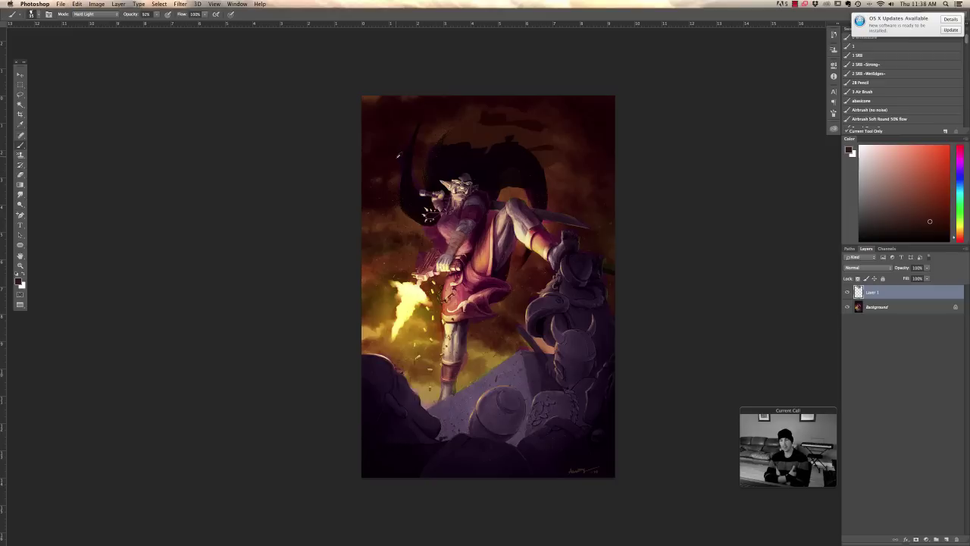
pyautogui.keyDown('alt'); pyautogui.click(399, 152); pyautogui.keyUp('alt')
pyautogui.keyDown('alt'); pyautogui.click(459, 159); pyautogui.keyUp('alt')
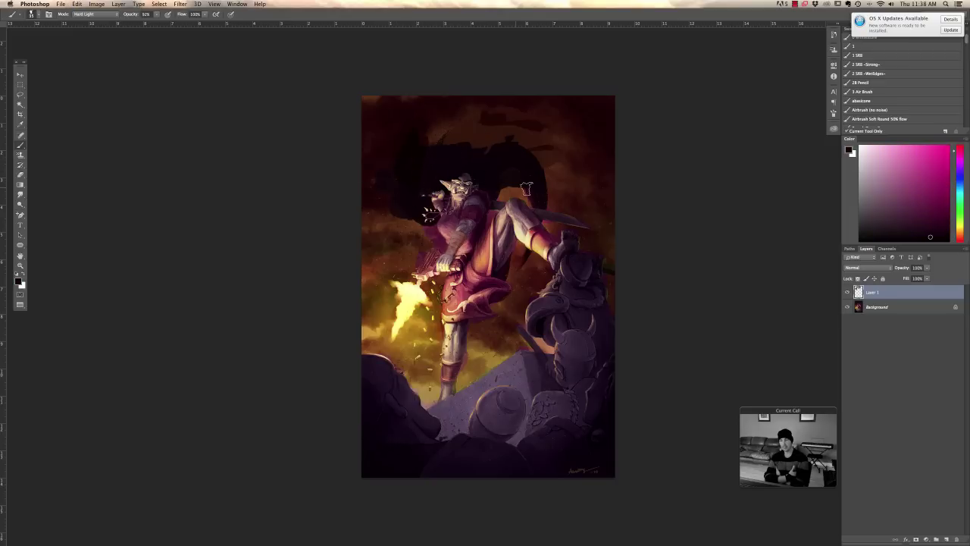
pyautogui.keyDown('alt'); pyautogui.click(559, 200); pyautogui.keyUp('alt')
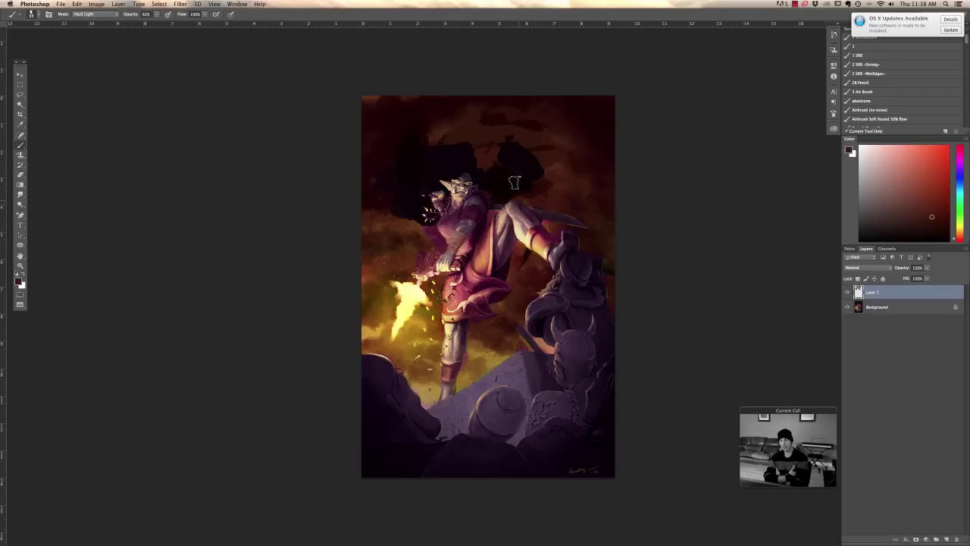
pyautogui.click(94, 14)
pyautogui.click(94, 14)
# - Switch the brush to Normal mode and paint sampled browns and orange beside the goblin's head
pyautogui.click(95, 13)
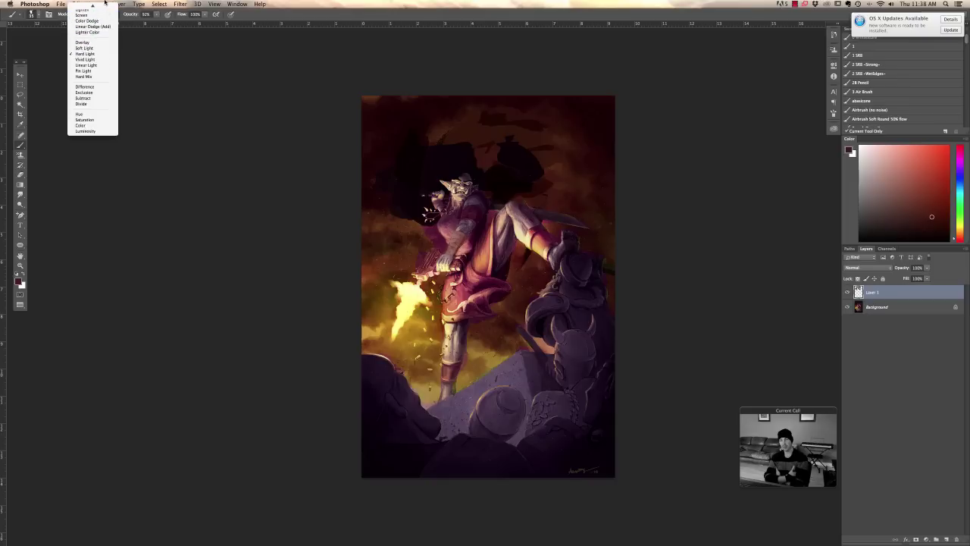
pyautogui.click(87, 9)
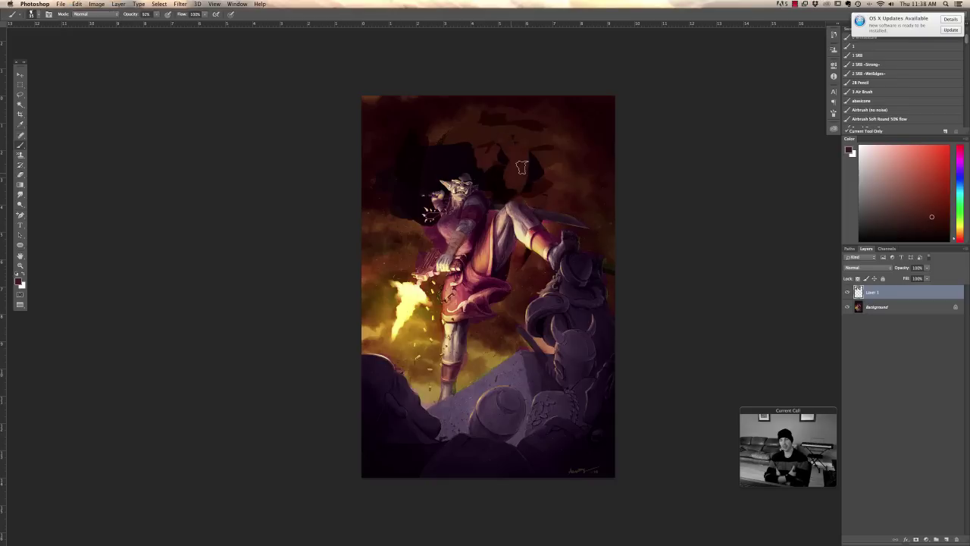
pyautogui.keyDown('alt'); pyautogui.click(496, 157); pyautogui.keyUp('alt')
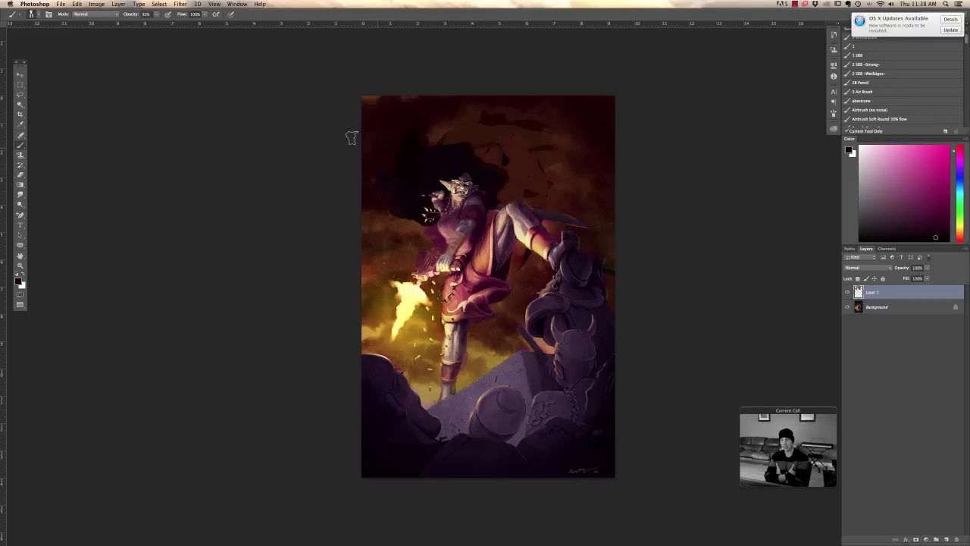
pyautogui.keyDown('alt'); pyautogui.click(445, 129); pyautogui.keyUp('alt')
pyautogui.moveTo(436, 135)
pyautogui.mouseDown()
pyautogui.moveTo(388, 165)
pyautogui.moveTo(397, 255)
pyautogui.moveTo(383, 296)
pyautogui.moveTo(397, 172)
pyautogui.moveTo(402, 182)
pyautogui.moveTo(385, 208)
pyautogui.moveTo(375, 185)
pyautogui.moveTo(395, 174)
pyautogui.moveTo(377, 160)
pyautogui.moveTo(384, 184)
pyautogui.moveTo(396, 151)
pyautogui.moveTo(422, 143)
pyautogui.moveTo(413, 195)
pyautogui.mouseUp()
pyautogui.keyDown('alt'); pyautogui.click(377, 160); pyautogui.keyUp('alt')
pyautogui.keyDown('alt'); pyautogui.click(429, 178); pyautogui.keyUp('alt')
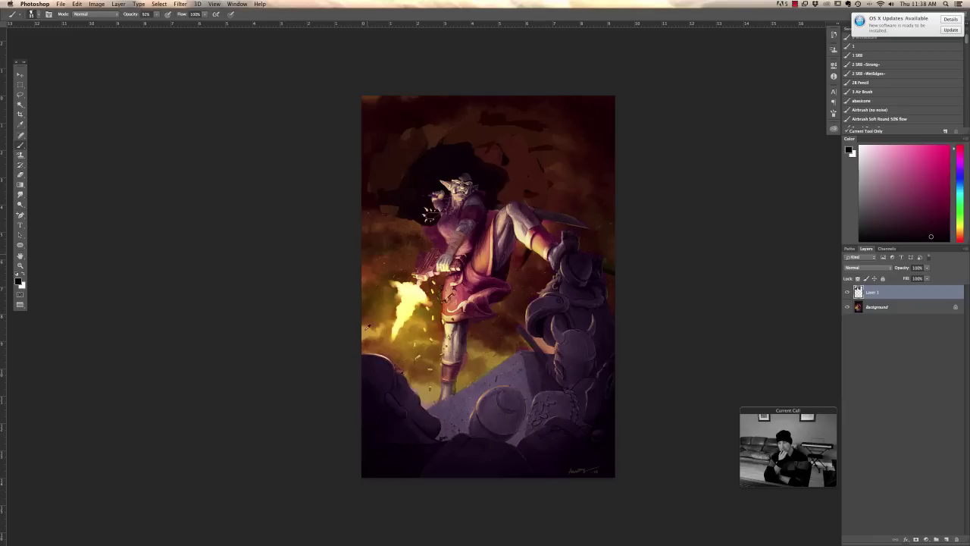
pyautogui.keyDown('alt'); pyautogui.click(384, 220); pyautogui.keyUp('alt')
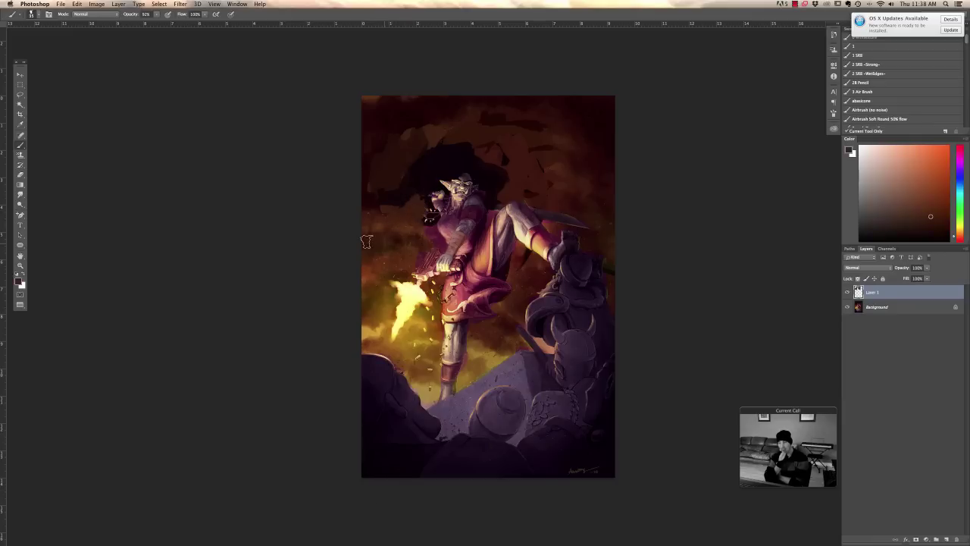
pyautogui.moveTo(383, 213); pyautogui.dragTo(393, 180)
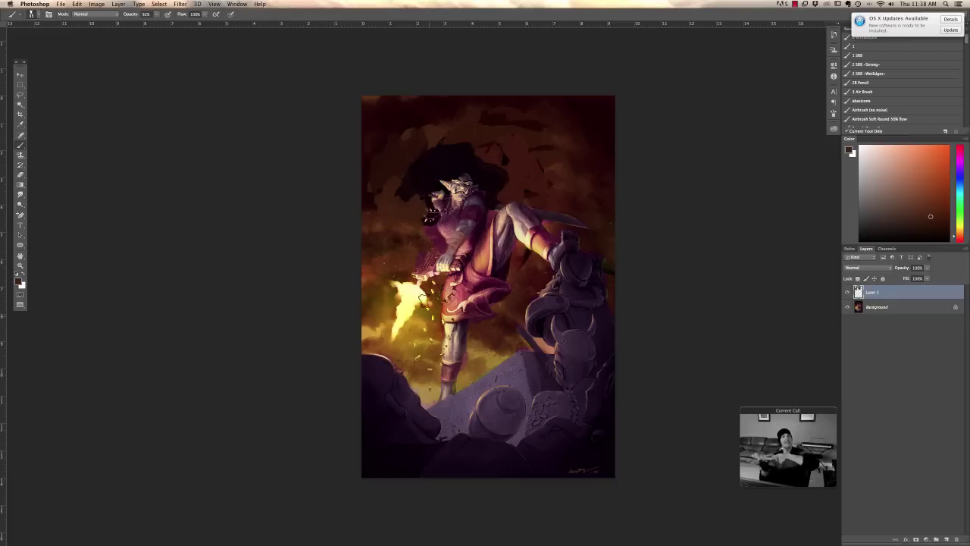
# - Repaint the top of the hair in brown and near-black, redoing it as a fuller, rounder mass
pyautogui.keyDown('alt'); pyautogui.click(519, 163); pyautogui.keyUp('alt')
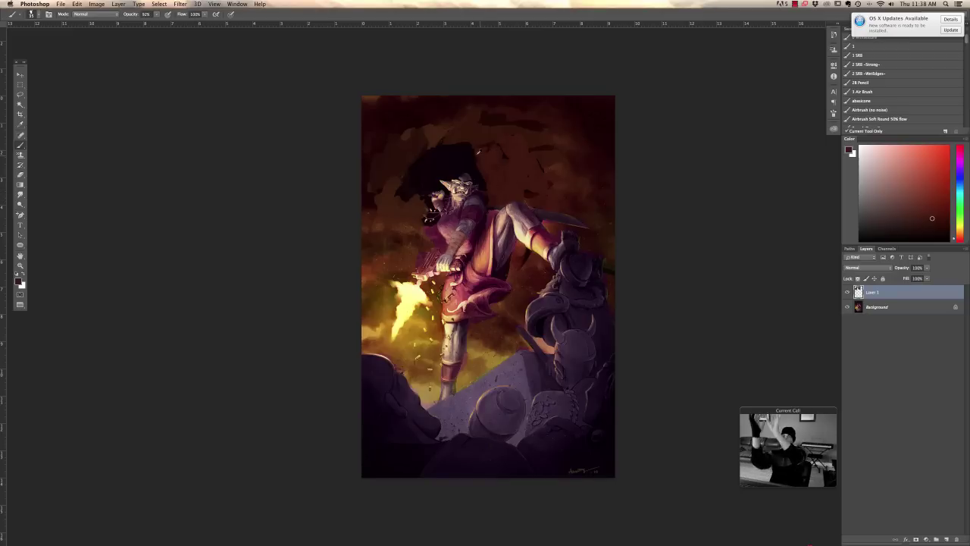
pyautogui.moveTo(470, 156)
pyautogui.mouseDown()
pyautogui.moveTo(430, 150)
pyautogui.moveTo(409, 182)
pyautogui.mouseUp()
pyautogui.keyDown('alt'); pyautogui.click(459, 167); pyautogui.keyUp('alt')
pyautogui.moveTo(469, 163)
pyautogui.mouseDown()
pyautogui.moveTo(450, 175)
pyautogui.moveTo(436, 165)
pyautogui.moveTo(388, 221)
pyautogui.moveTo(410, 216)
pyautogui.moveTo(415, 238)
pyautogui.moveTo(420, 205)
pyautogui.mouseUp()
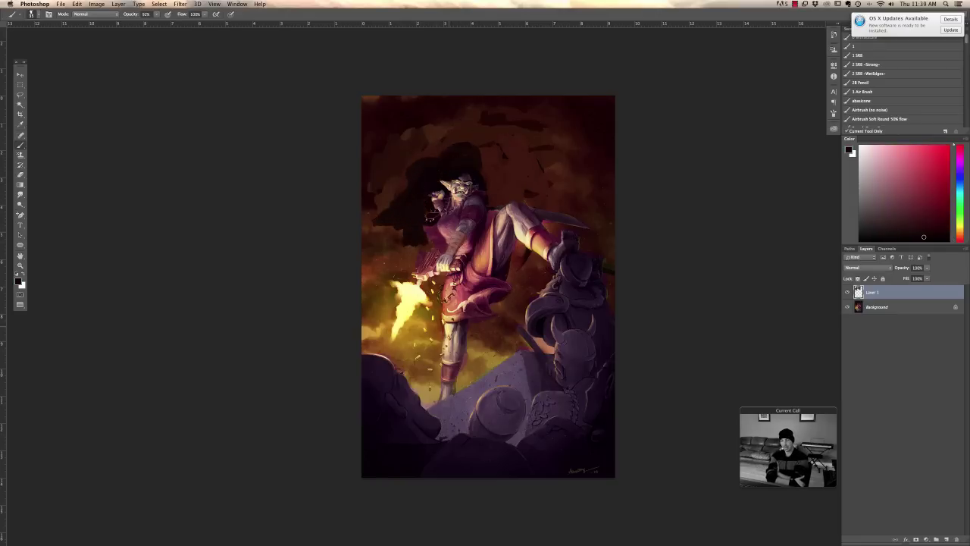
pyautogui.press('super+alt+z')
pyautogui.press('super+alt+z')
pyautogui.press('super+alt+z')
pyautogui.press('super+alt+z')
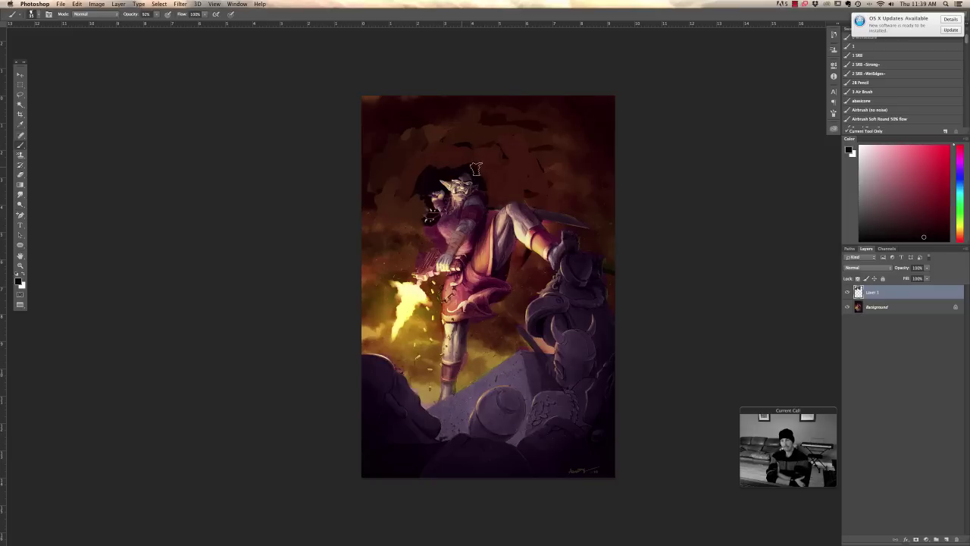
pyautogui.moveTo(475, 168)
pyautogui.mouseDown()
pyautogui.moveTo(440, 160)
pyautogui.moveTo(432, 186)
pyautogui.moveTo(446, 165)
pyautogui.moveTo(467, 170)
pyautogui.moveTo(449, 167)
pyautogui.moveTo(410, 199)
pyautogui.moveTo(417, 189)
pyautogui.moveTo(394, 214)
pyautogui.moveTo(420, 209)
pyautogui.moveTo(406, 221)
pyautogui.moveTo(421, 239)
pyautogui.mouseUp()
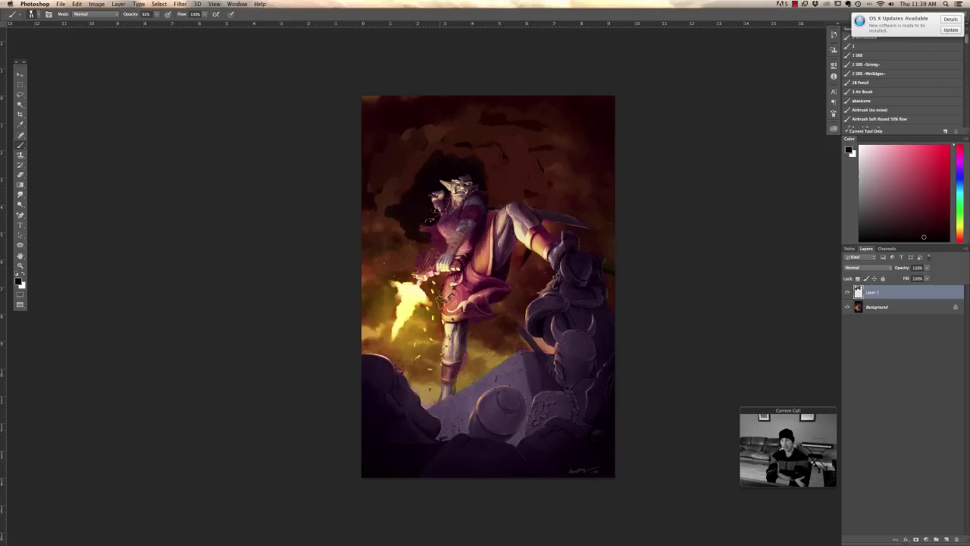
pyautogui.rightClick(503, 266)
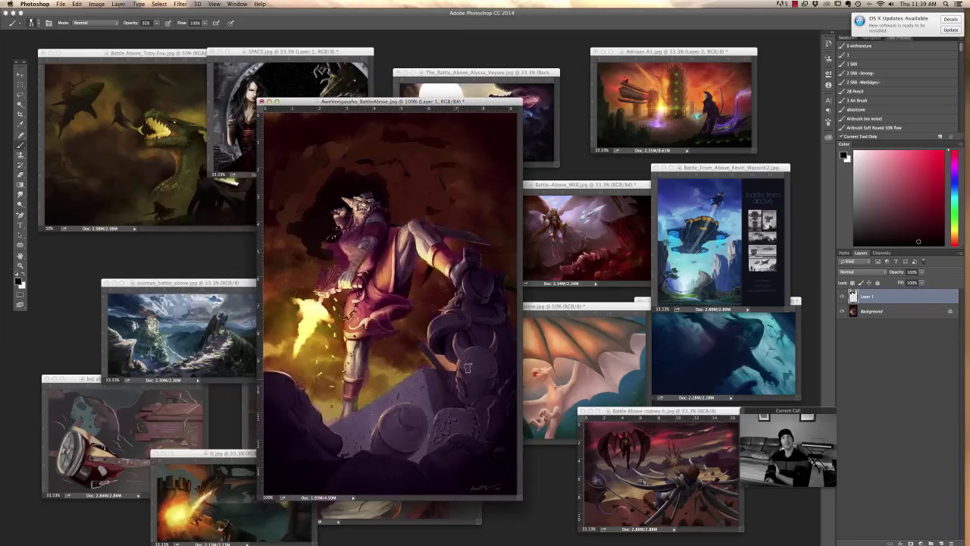
# - Zoom the goblin painting out to 50% and move its window aside
pyautogui.rightClick(467, 368)
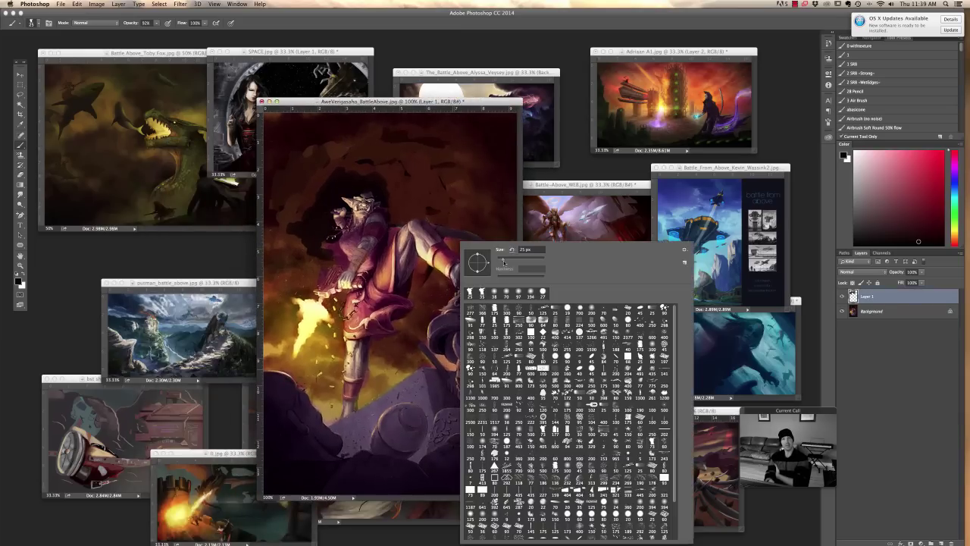
pyautogui.press('Escape')
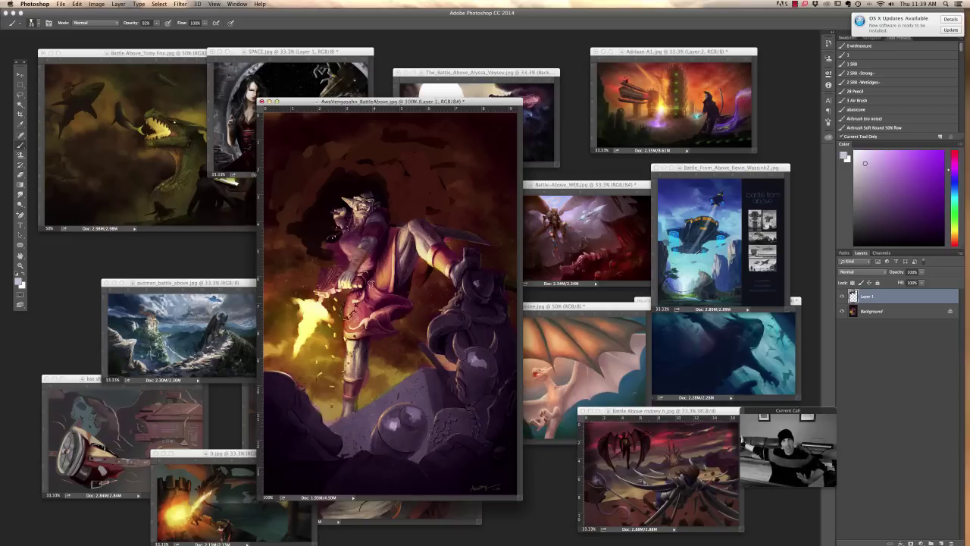
pyautogui.press('super+minus')
pyautogui.press('super+minus')
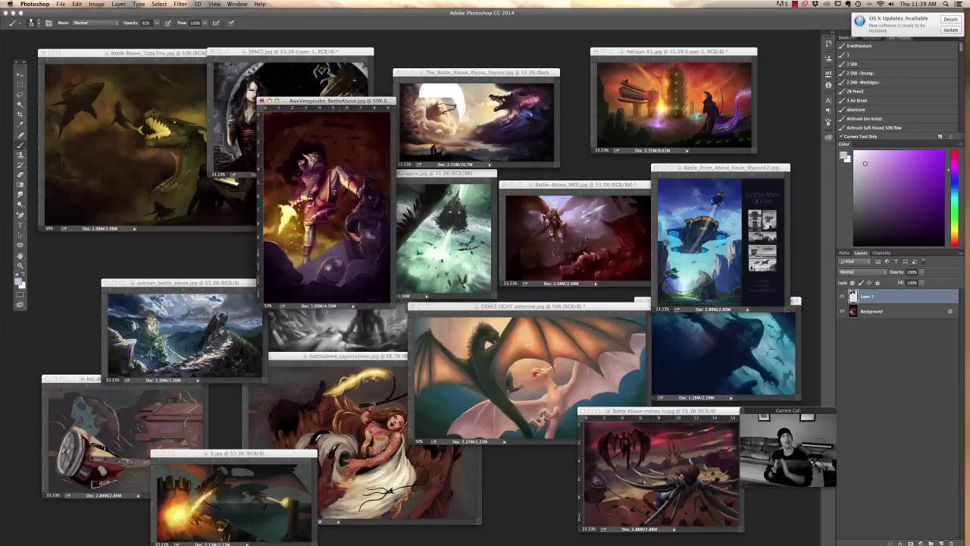
pyautogui.moveTo(357, 106); pyautogui.dragTo(139, 192)
# - Show the putman dragon landscape alone in full-screen mode at 100% zoom
pyautogui.click(220, 333)
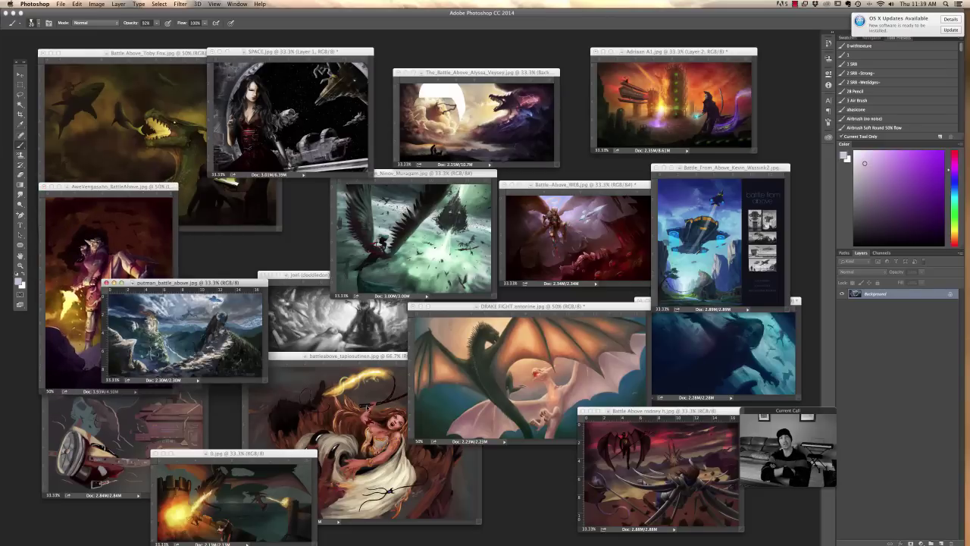
pyautogui.press('super+equal')
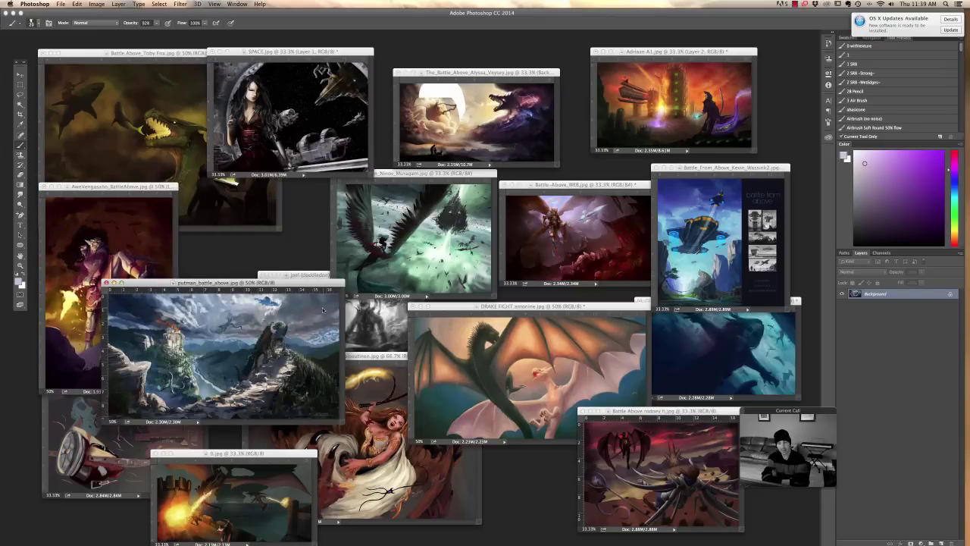
pyautogui.press('f')
pyautogui.press('super+equal')
pyautogui.press('super+equal')
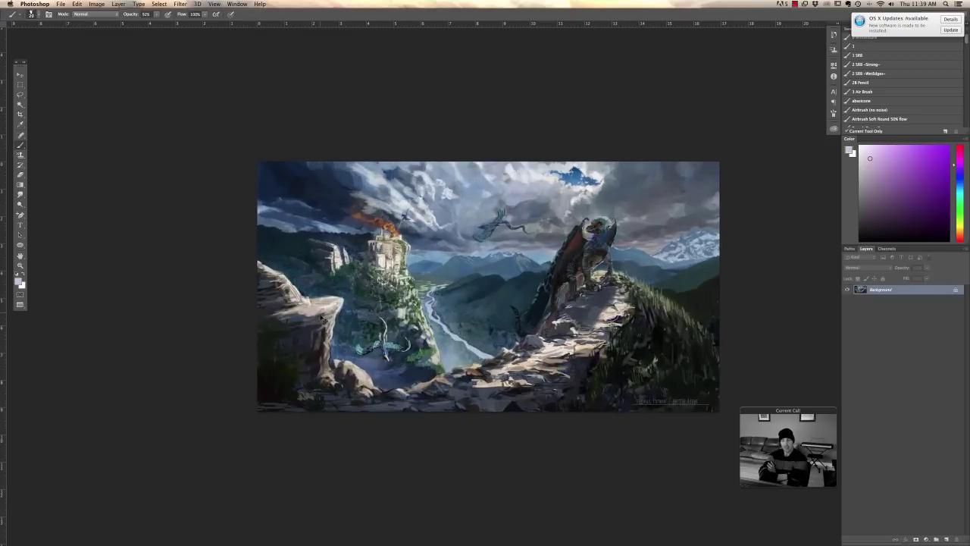
# - Adjust the landscape's zoom and screen mode, then add an empty Layer 1 above the Background
pyautogui.press('super+equal')
pyautogui.press('super+minus')
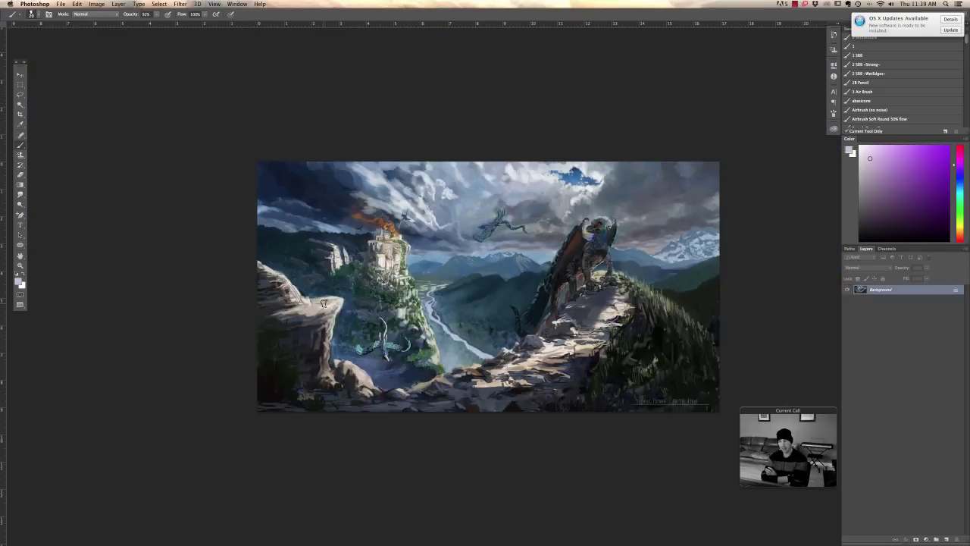
pyautogui.press('f')
pyautogui.press('f')
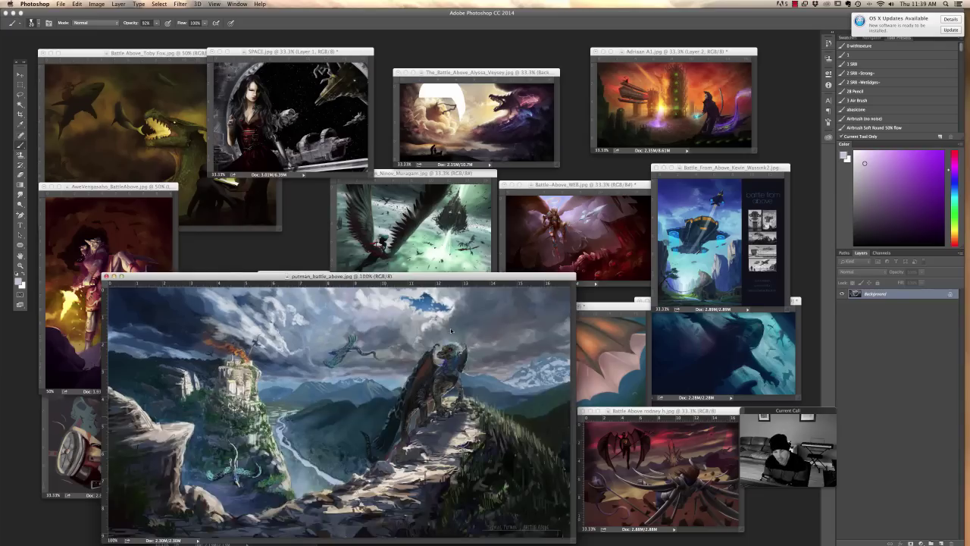
pyautogui.press('f')
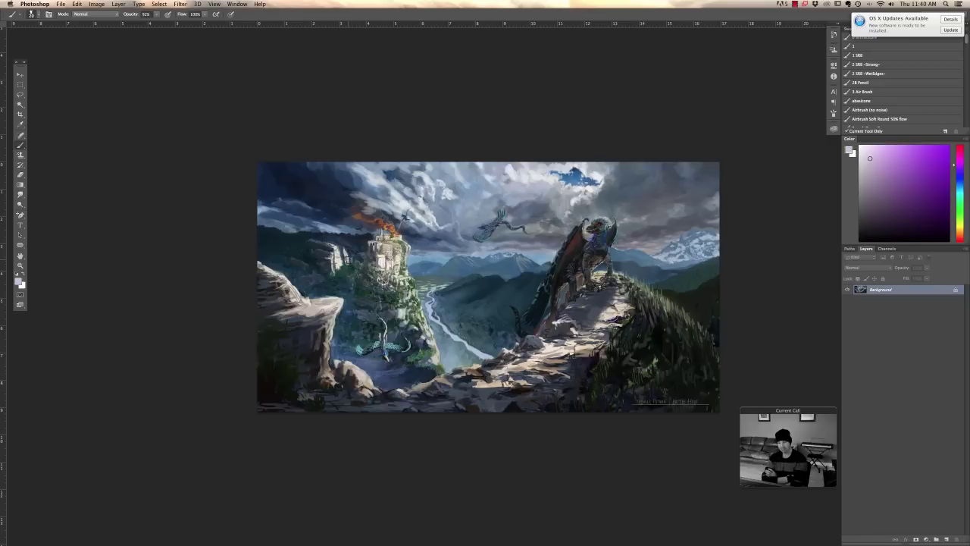
pyautogui.click(945, 538)
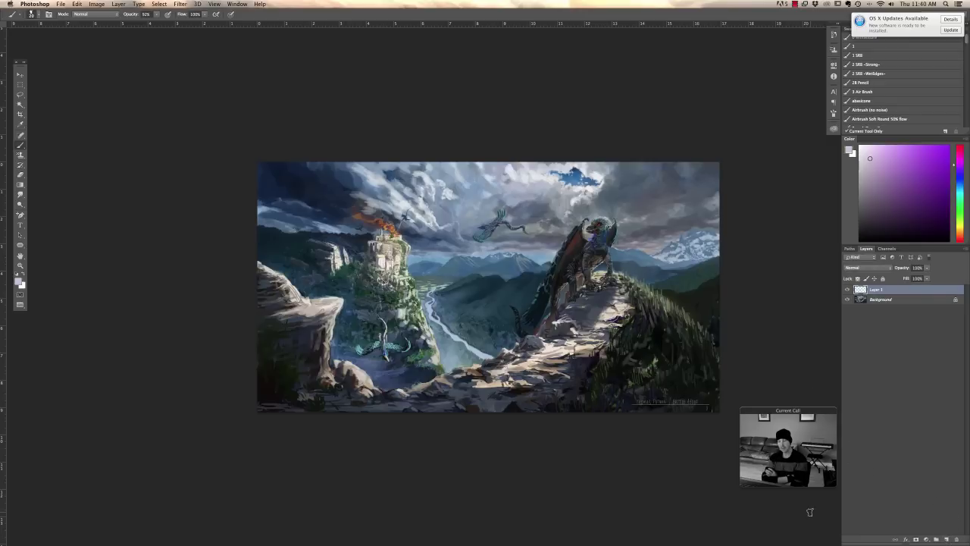
# - Circle the dragon, castle, cliff building, rocks, path and sky patch in light purple, then undo the circles
pyautogui.click(930, 165)
pyautogui.moveTo(596, 215)
pyautogui.mouseDown()
pyautogui.moveTo(617, 251)
pyautogui.moveTo(602, 214)
pyautogui.mouseUp()
pyautogui.moveTo(381, 215)
pyautogui.mouseDown()
pyautogui.moveTo(394, 292)
pyautogui.moveTo(390, 221)
pyautogui.mouseUp()
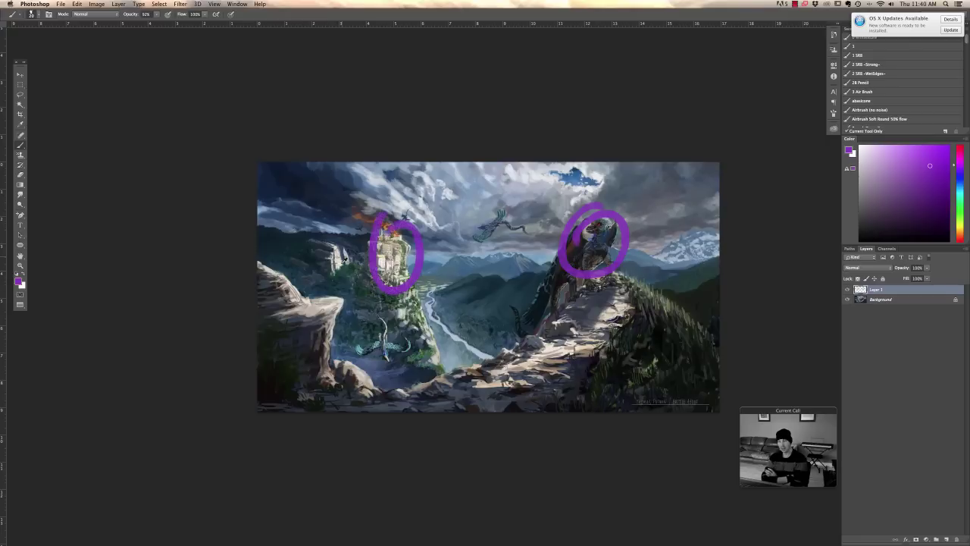
pyautogui.moveTo(338, 237); pyautogui.dragTo(343, 241)
pyautogui.moveTo(311, 303); pyautogui.dragTo(310, 324)
pyautogui.moveTo(372, 394)
pyautogui.mouseDown()
pyautogui.moveTo(357, 350)
pyautogui.moveTo(395, 399)
pyautogui.mouseUp()
pyautogui.moveTo(604, 347); pyautogui.dragTo(598, 330)
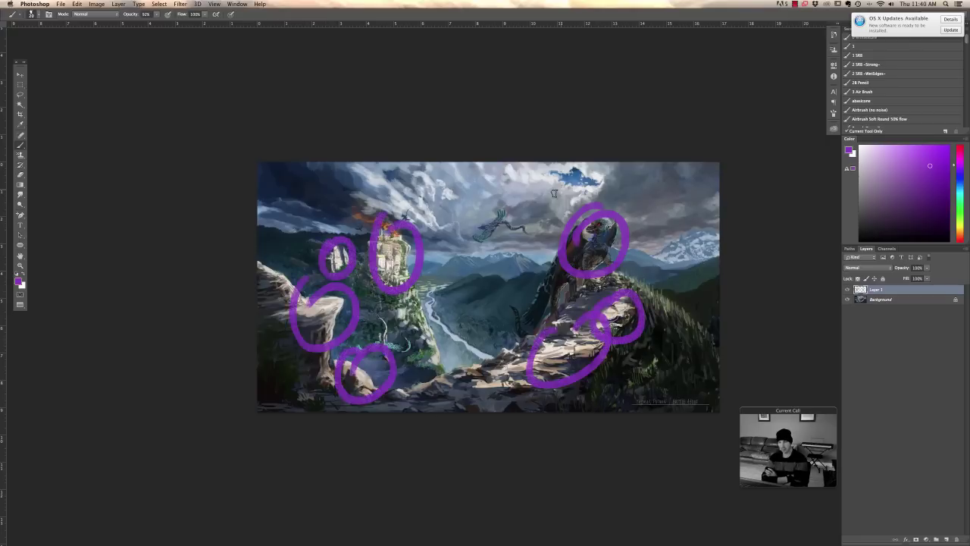
pyautogui.moveTo(554, 193); pyautogui.dragTo(538, 174)
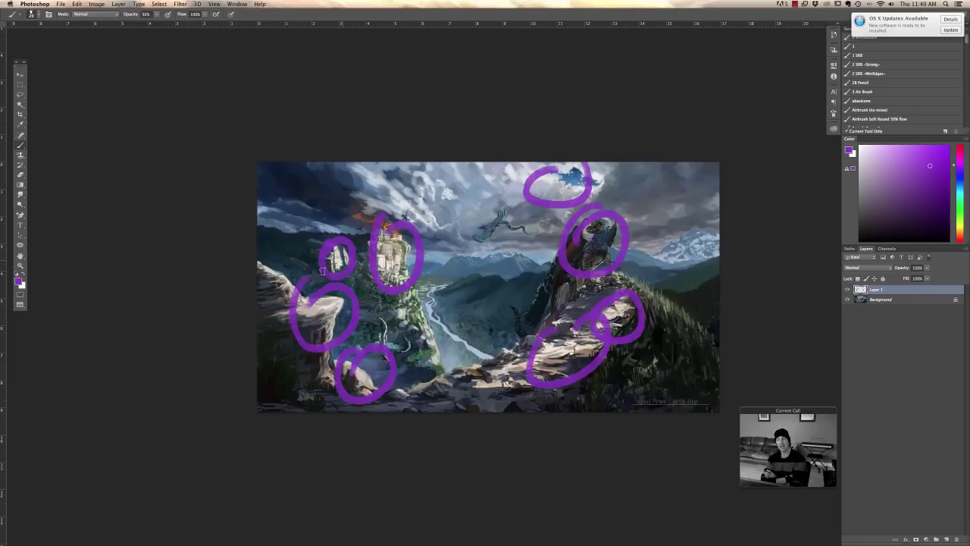
pyautogui.hotkey('ctrl', 'alt', 'z')
pyautogui.hotkey('ctrl', 'alt', 'z')
pyautogui.hotkey('ctrl', 'alt', 'z')
pyautogui.hotkey('ctrl', 'alt', 'z')
pyautogui.hotkey('ctrl', 'alt', 'z')
pyautogui.hotkey('ctrl', 'alt', 'z')
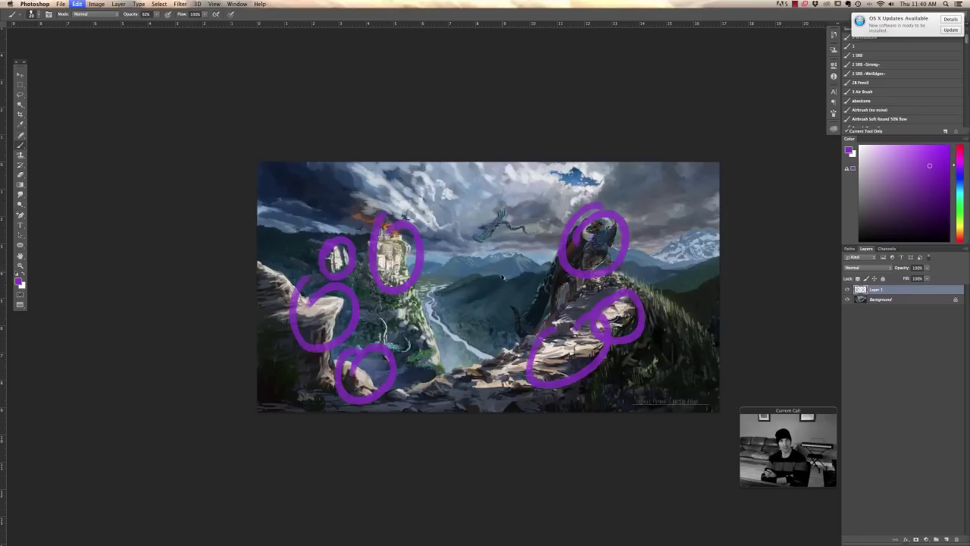
pyautogui.hotkey('ctrl', 'alt', 'z')
pyautogui.hotkey('ctrl', 'alt', 'z')
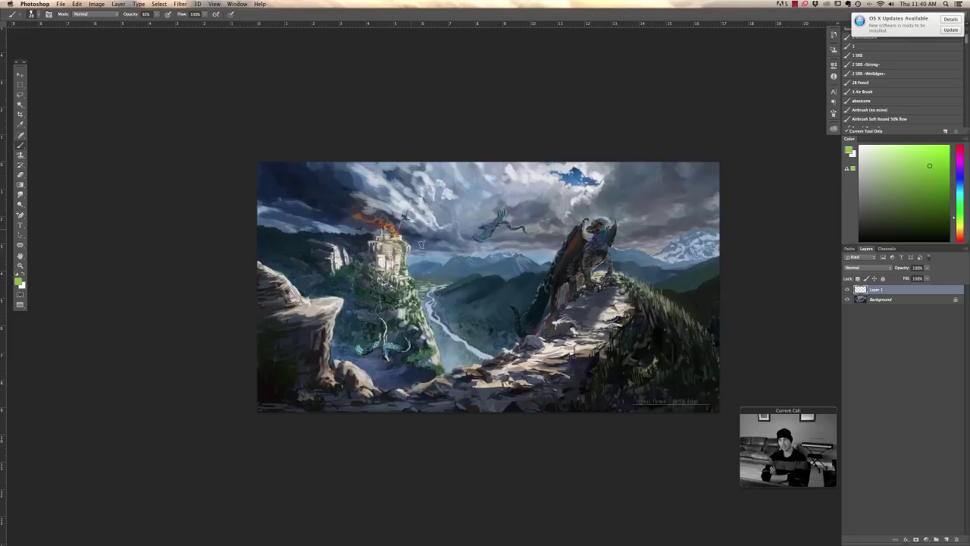
pyautogui.moveTo(403, 215)
pyautogui.mouseDown()
pyautogui.moveTo(413, 301)
pyautogui.moveTo(409, 212)
pyautogui.mouseUp()
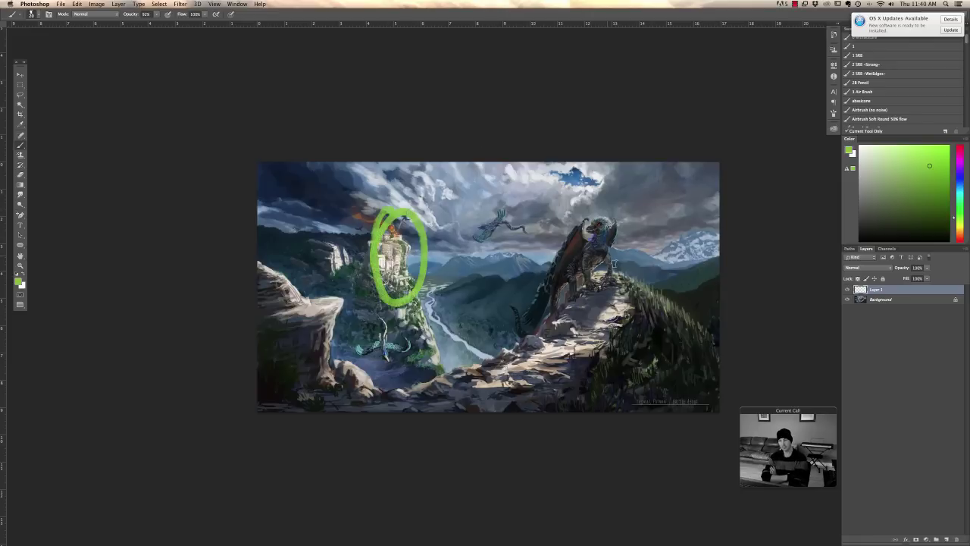
pyautogui.moveTo(614, 262); pyautogui.dragTo(603, 282)
pyautogui.moveTo(367, 395); pyautogui.dragTo(364, 388)
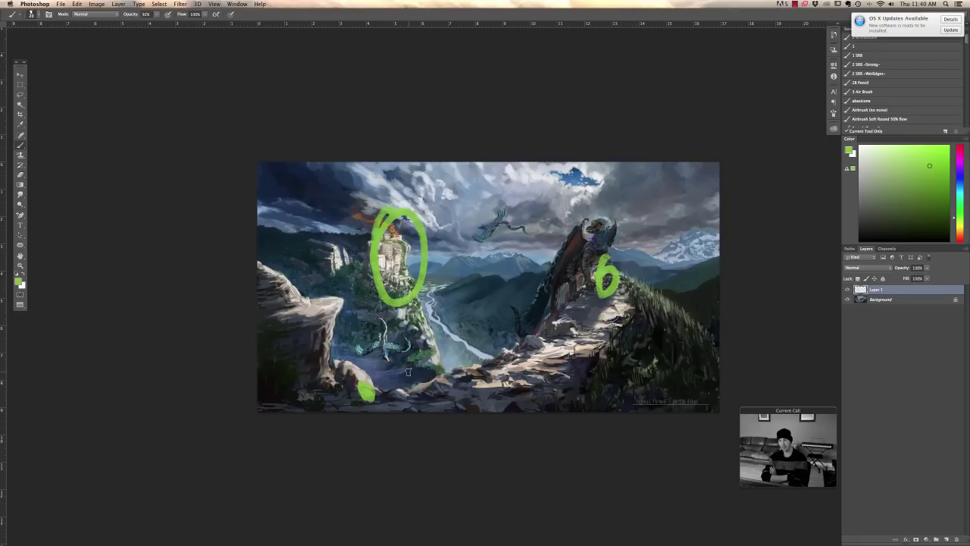
pyautogui.press('super+alt+z')
pyautogui.press('super+alt+z')
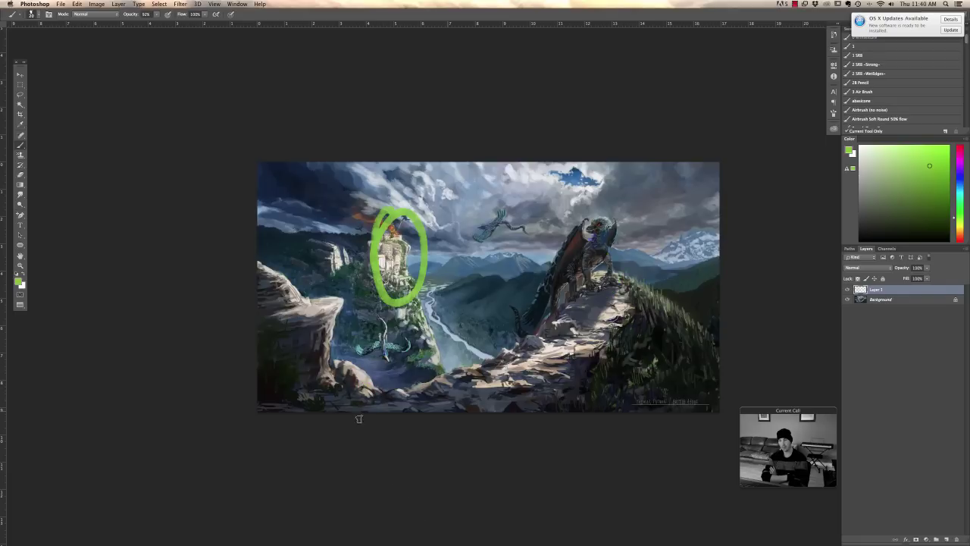
pyautogui.moveTo(421, 414)
pyautogui.mouseDown()
pyautogui.moveTo(394, 251)
pyautogui.moveTo(500, 216)
pyautogui.moveTo(396, 355)
pyautogui.moveTo(460, 406)
pyautogui.mouseUp()
pyautogui.moveTo(588, 165); pyautogui.dragTo(481, 209)
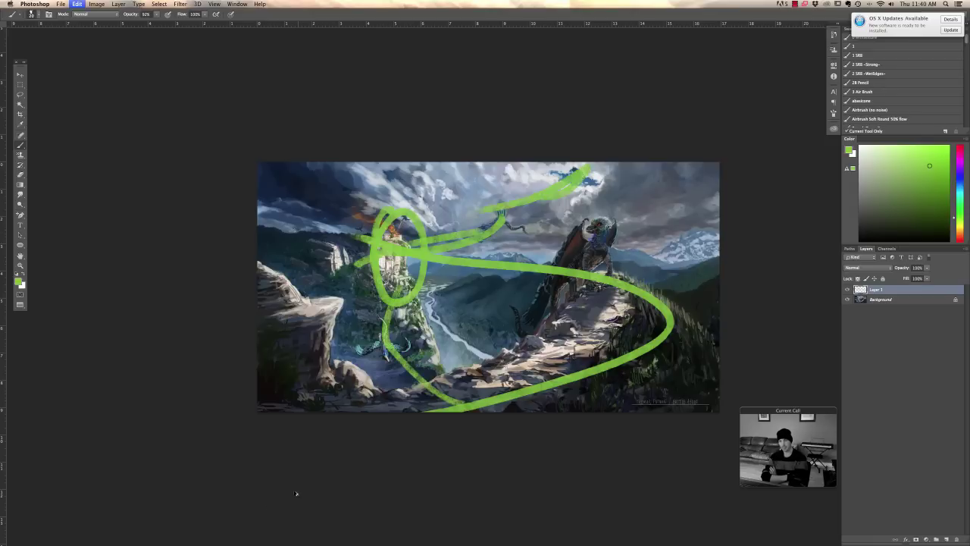
pyautogui.press('super+alt+z')
pyautogui.press('super+alt+z')
pyautogui.press('super+alt+z')
pyautogui.press('super+alt+z')
pyautogui.press('super+alt+z')
pyautogui.press('super+alt+z')
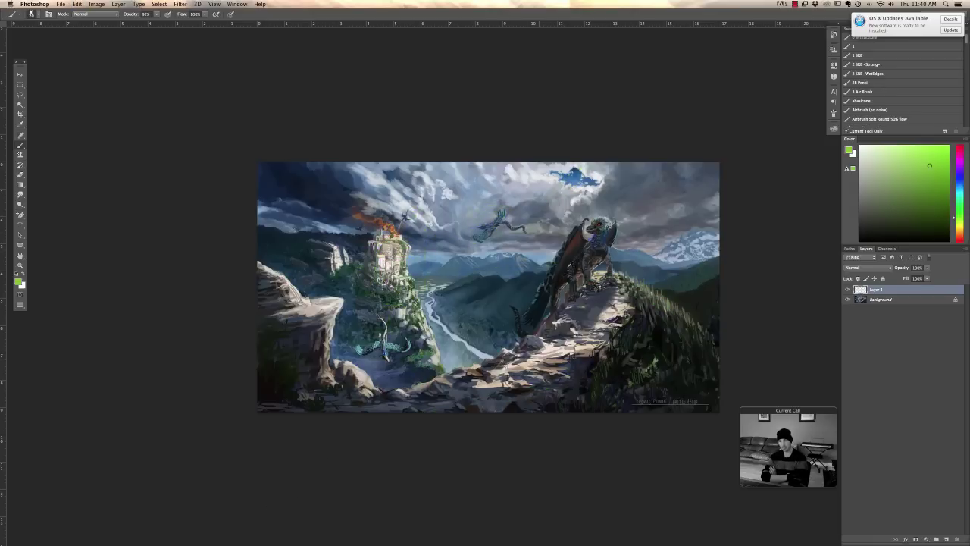
pyautogui.moveTo(344, 411)
pyautogui.mouseDown()
pyautogui.moveTo(535, 339)
pyautogui.moveTo(547, 307)
pyautogui.mouseUp()
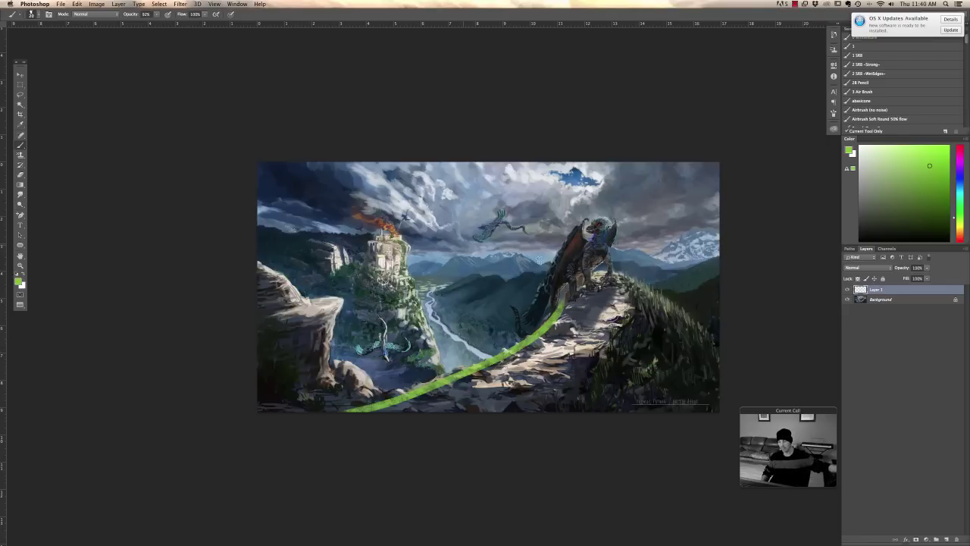
pyautogui.press('super+alt+z')
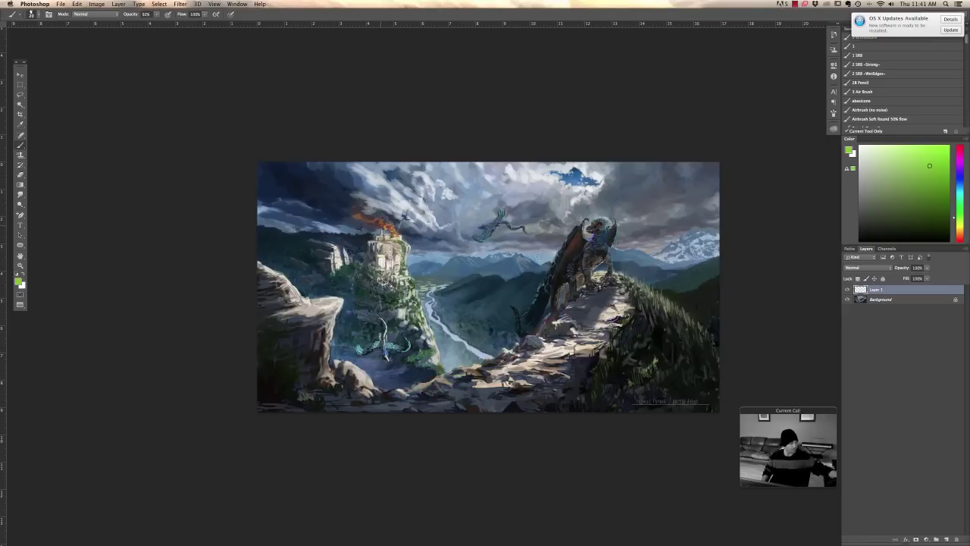
pyautogui.moveTo(476, 163); pyautogui.dragTo(476, 410)
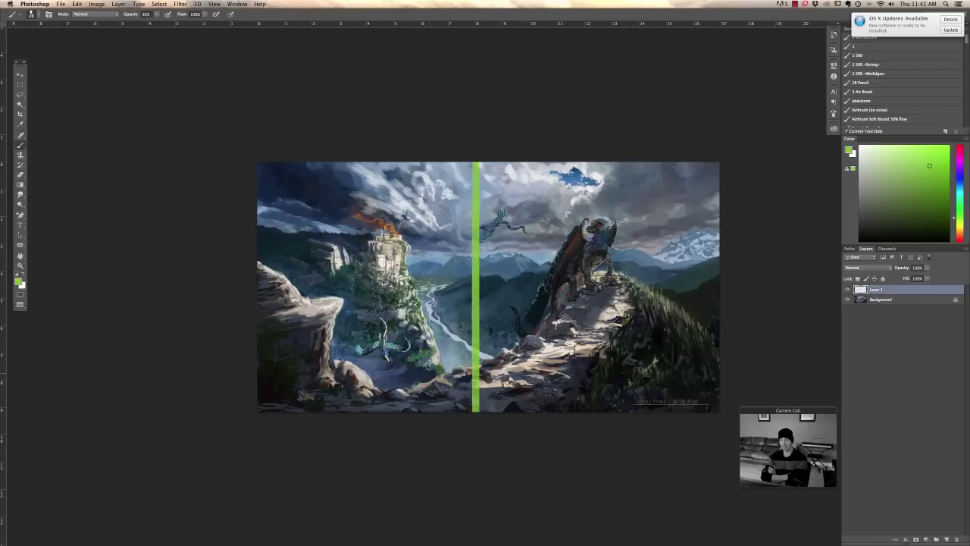
pyautogui.moveTo(439, 371)
pyautogui.mouseDown()
pyautogui.moveTo(423, 224)
pyautogui.moveTo(375, 210)
pyautogui.moveTo(285, 225)
pyautogui.moveTo(259, 271)
pyautogui.mouseUp()
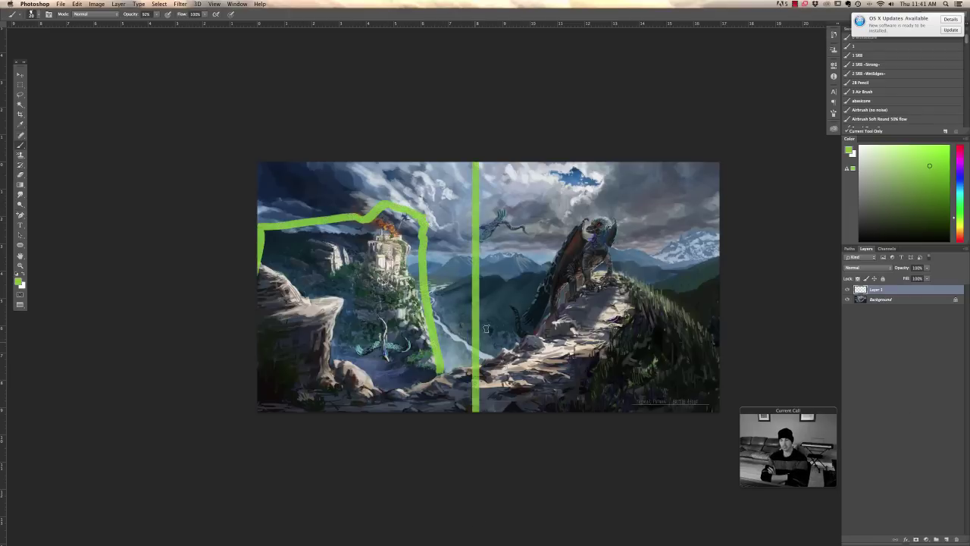
pyautogui.moveTo(487, 346)
pyautogui.mouseDown()
pyautogui.moveTo(536, 271)
pyautogui.moveTo(548, 226)
pyautogui.moveTo(617, 213)
pyautogui.moveTo(651, 267)
pyautogui.moveTo(678, 274)
pyautogui.moveTo(717, 366)
pyautogui.mouseUp()
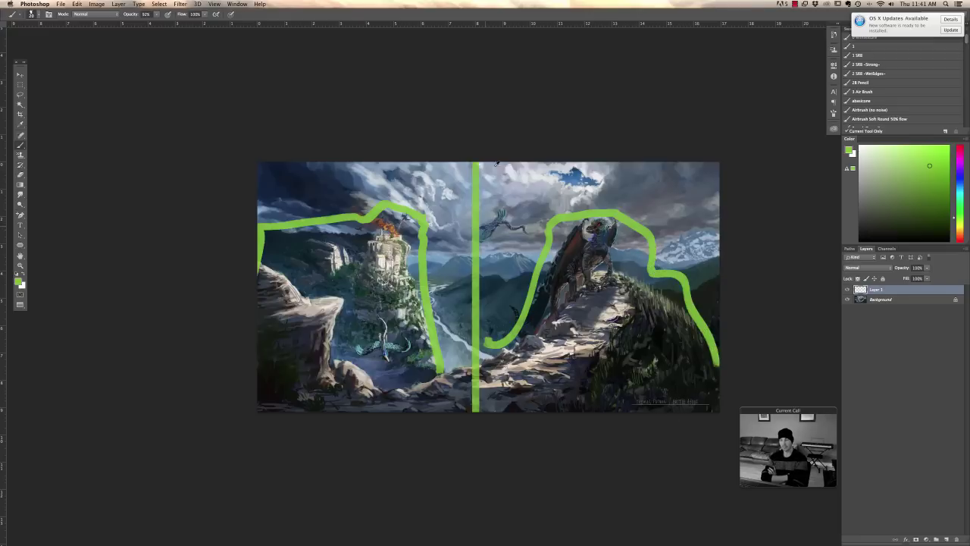
pyautogui.press('super+alt+z')
pyautogui.press('super+alt+z')
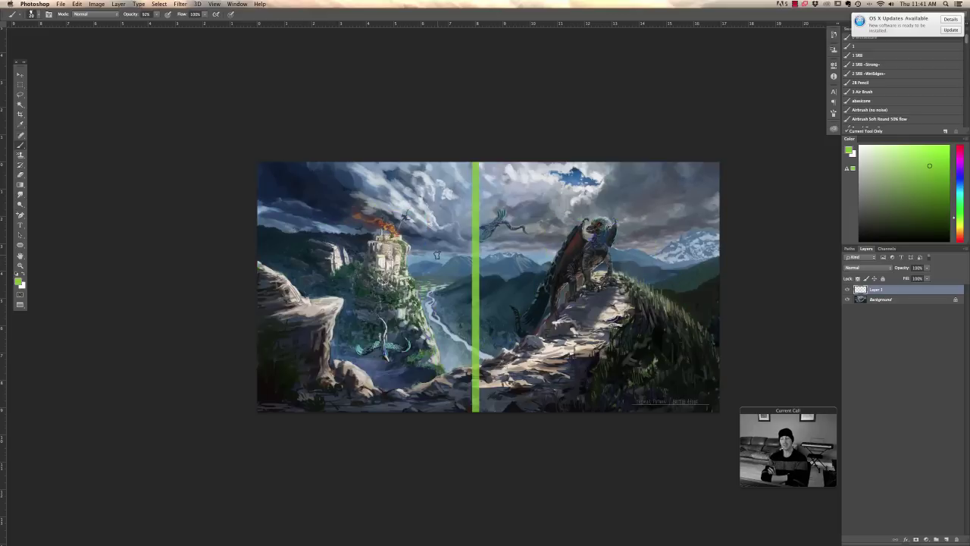
pyautogui.press('super+alt+z')
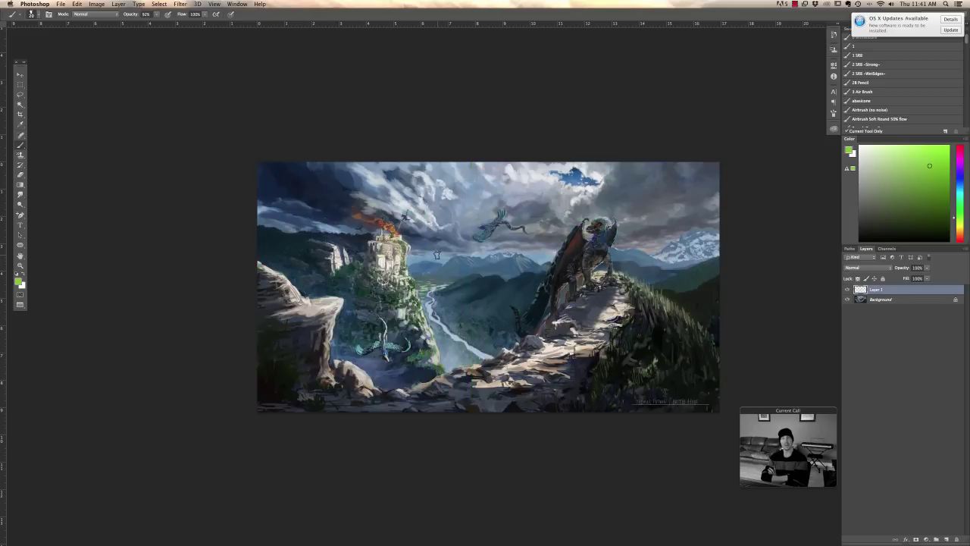
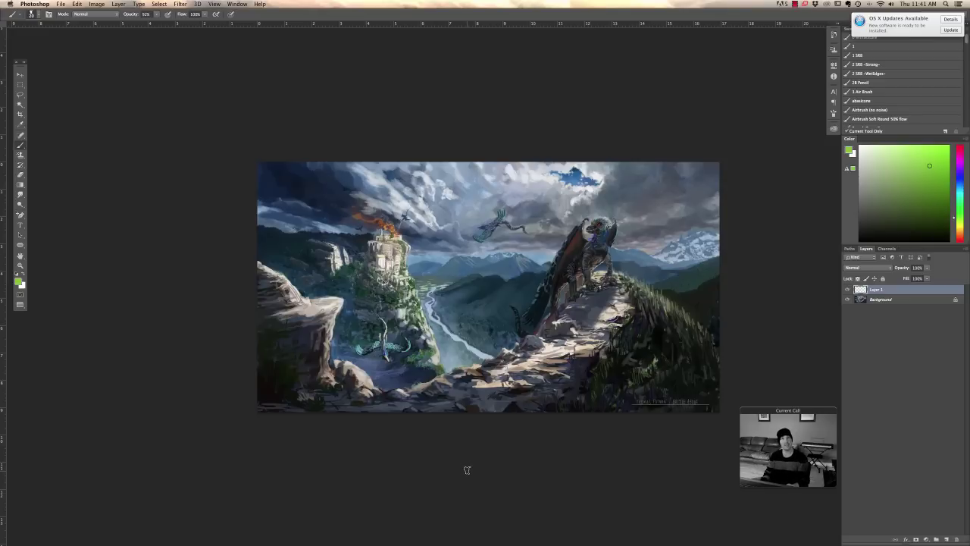
# - Leave full-screen view, move the winged-creature painting aside and bring the mountain castle painting forward
pyautogui.press('f')
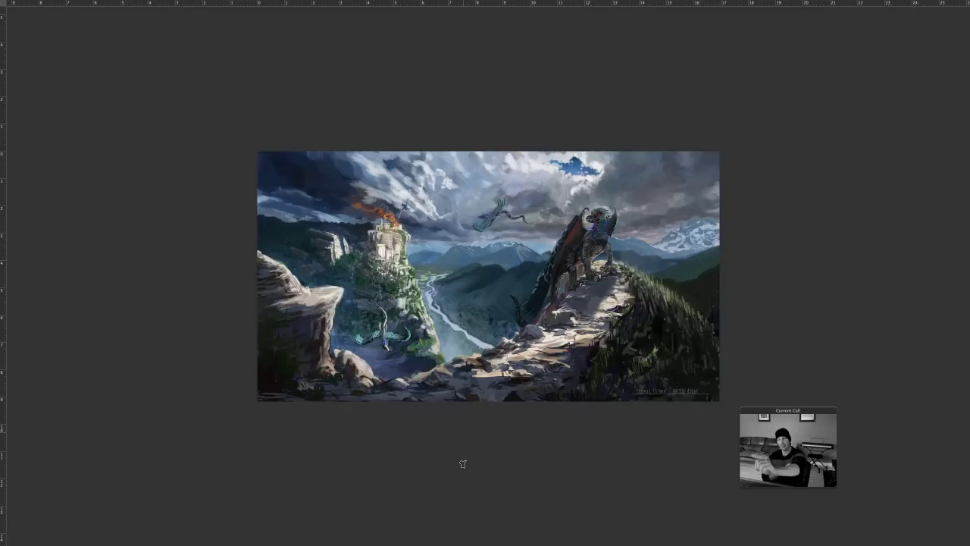
pyautogui.press('f')
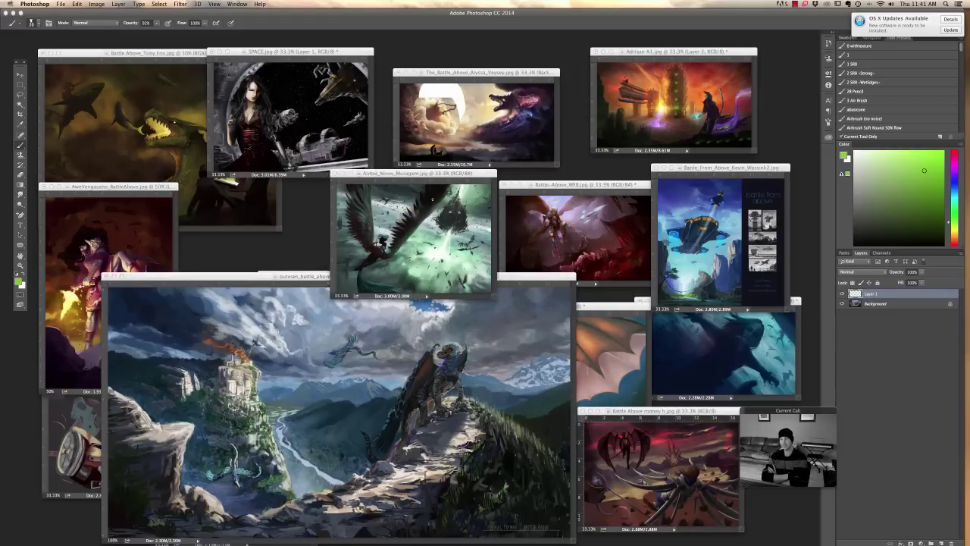
pyautogui.click(399, 171)
pyautogui.moveTo(400, 171); pyautogui.dragTo(606, 203)
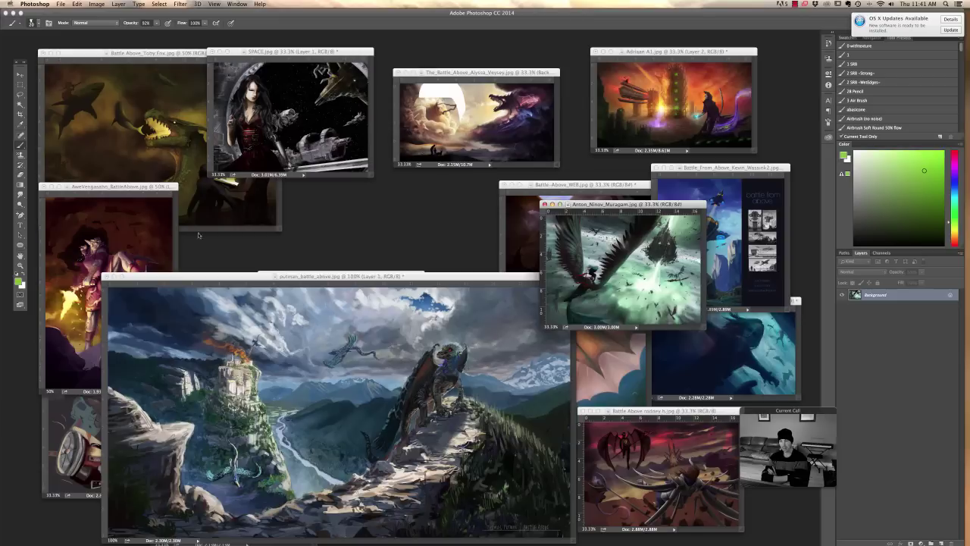
pyautogui.click(194, 278)
# - Flip the mountain castle canvas horizontally and compare it against the winged-creature painting
pyautogui.click(97, 4)
pyautogui.moveTo(122, 71)
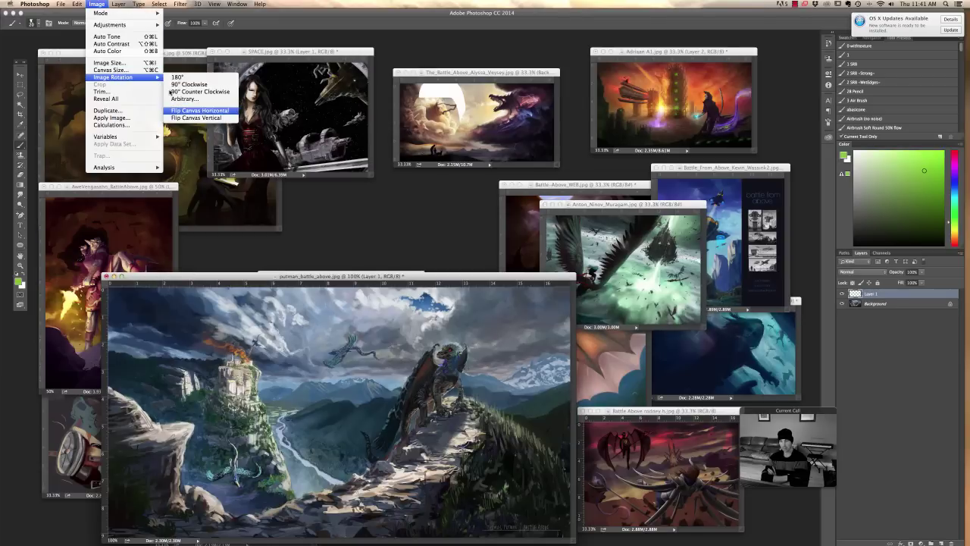
pyautogui.click(195, 112)
pyautogui.moveTo(462, 276); pyautogui.dragTo(457, 153)
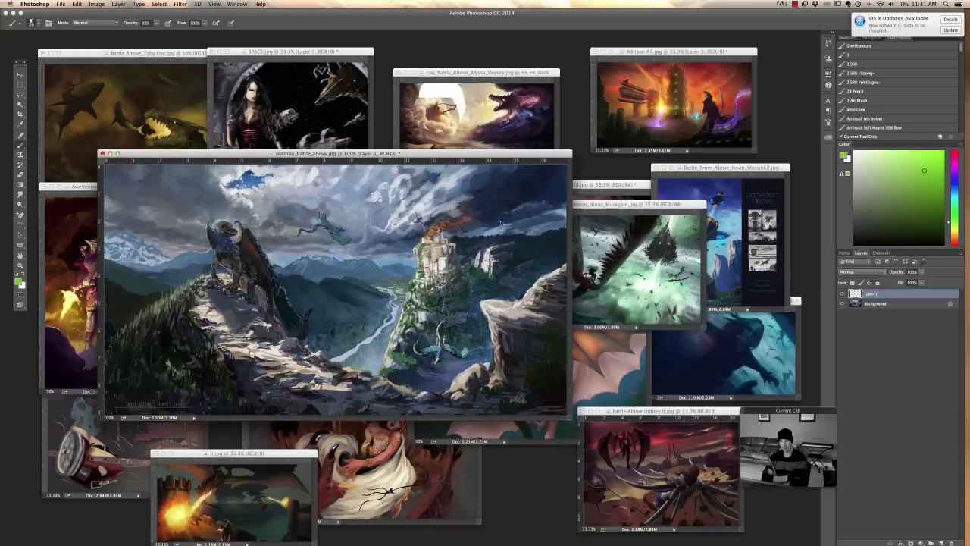
pyautogui.click(621, 204)
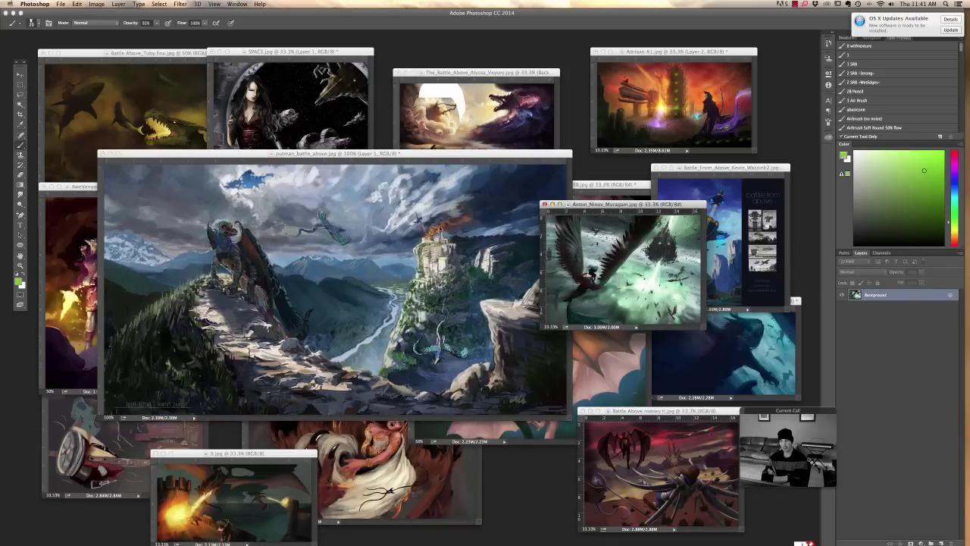
pyautogui.click(382, 286)
# - Lasso the lower-right foreground and darken the right-hand cliff with a black Multiply brush
pyautogui.press('f')
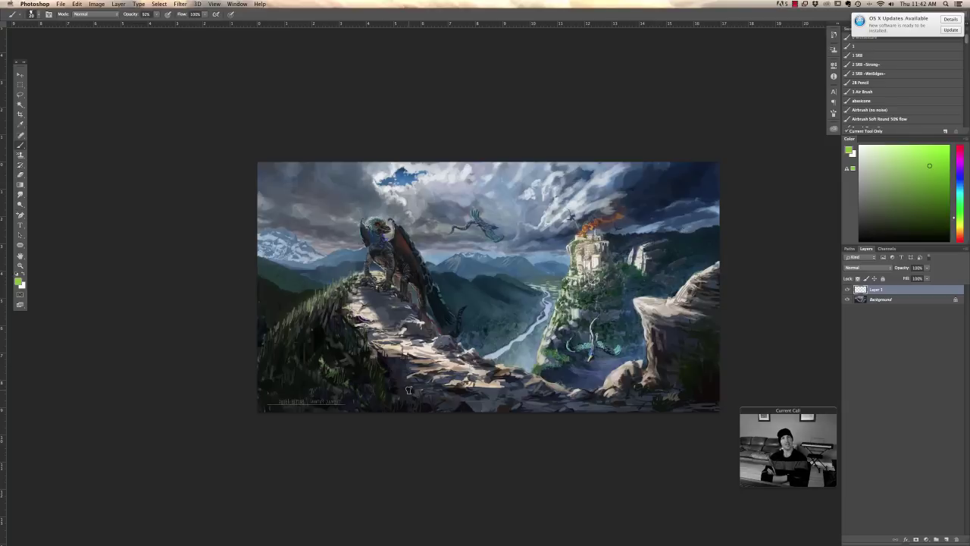
pyautogui.click(25, 97)
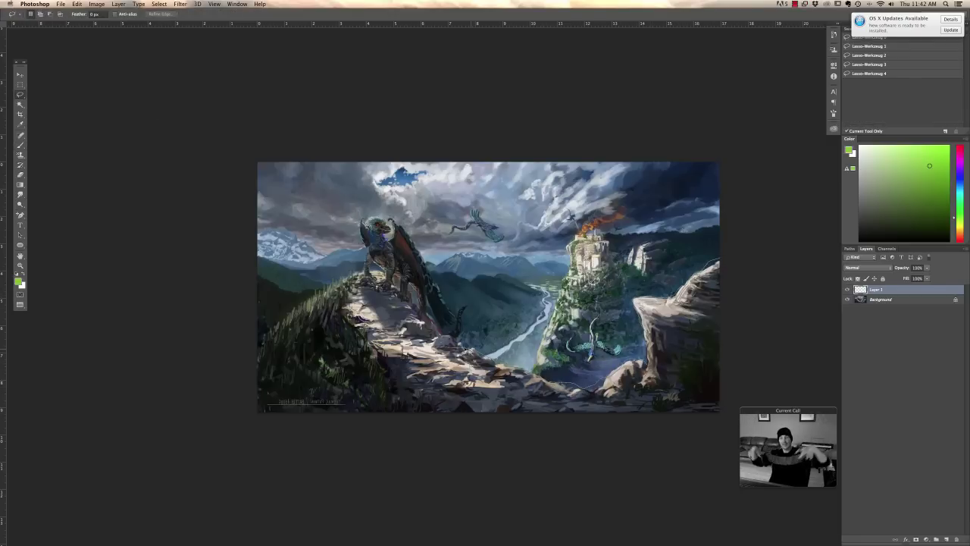
pyautogui.press('super+shift+d')
pyautogui.press('b')
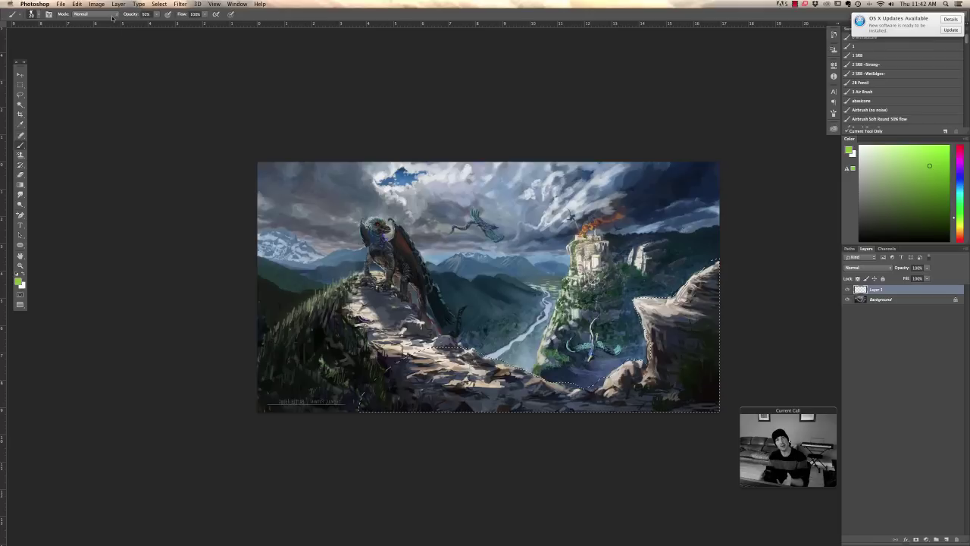
pyautogui.click(112, 16)
pyautogui.click(91, 49)
pyautogui.rightClick(586, 306)
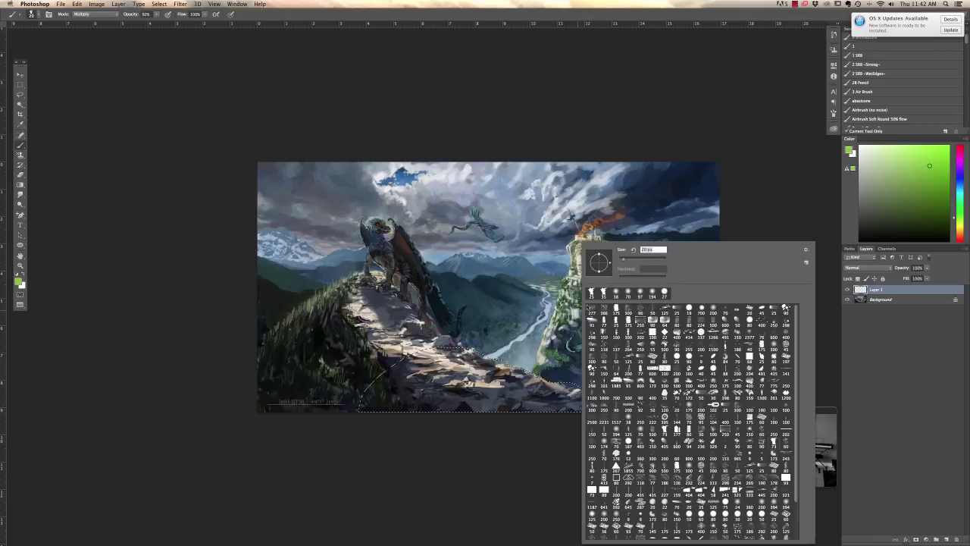
pyautogui.press('d')
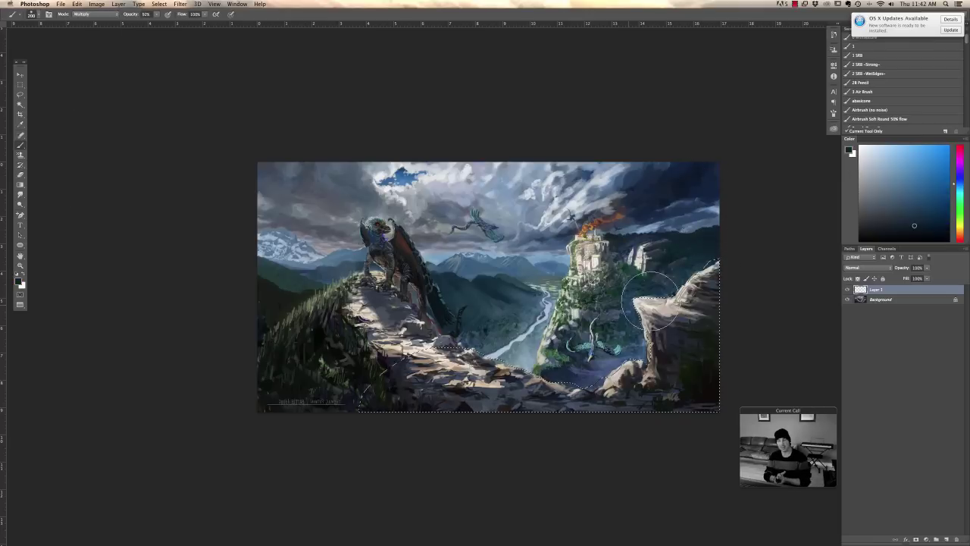
pyautogui.moveTo(650, 300)
pyautogui.mouseDown()
pyautogui.moveTo(744, 278)
pyautogui.moveTo(656, 291)
pyautogui.moveTo(635, 314)
pyautogui.moveTo(628, 352)
pyautogui.moveTo(575, 377)
pyautogui.moveTo(616, 367)
pyautogui.moveTo(508, 392)
pyautogui.moveTo(623, 353)
pyautogui.moveTo(650, 359)
pyautogui.moveTo(591, 361)
pyautogui.mouseUp()
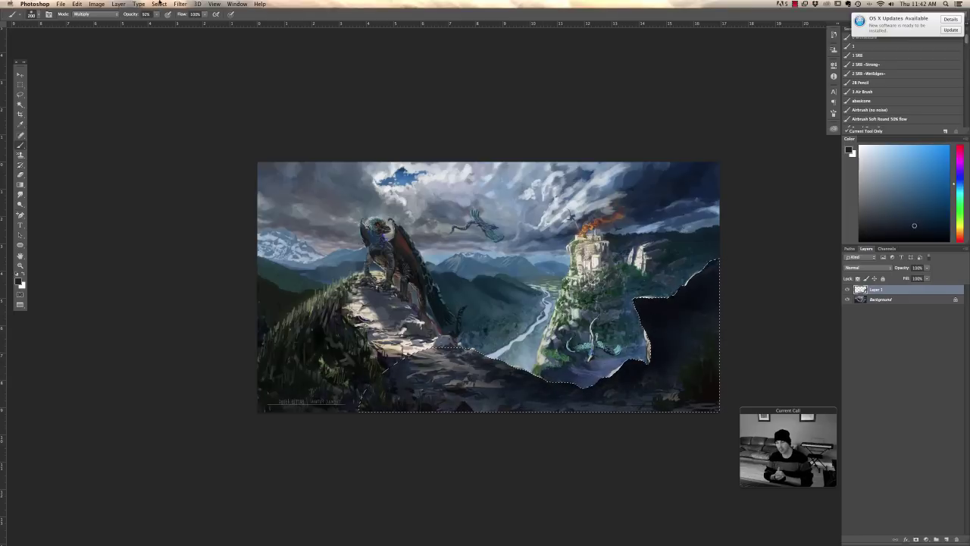
# - Invert the selection and pick a light blue-grey colour sampled from the painting
pyautogui.click(159, 4)
pyautogui.click(165, 30)
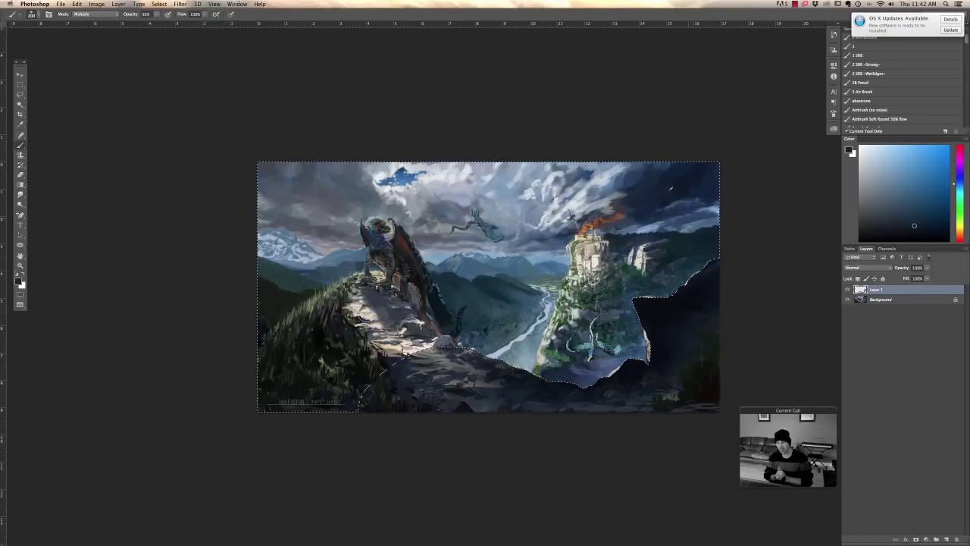
pyautogui.keyDown('alt'); pyautogui.click(714, 217); pyautogui.keyUp('alt')
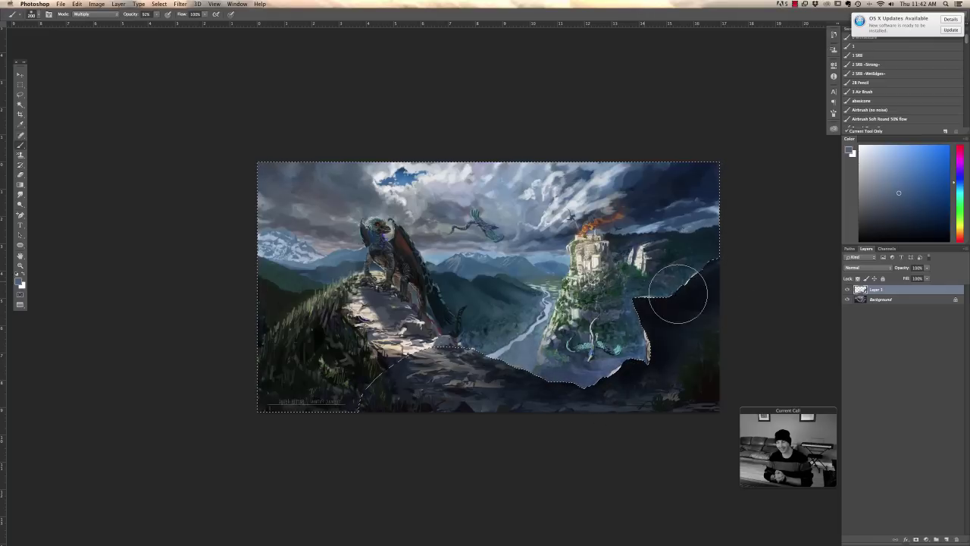
pyautogui.keyDown('alt'); pyautogui.click(673, 222); pyautogui.keyUp('alt')
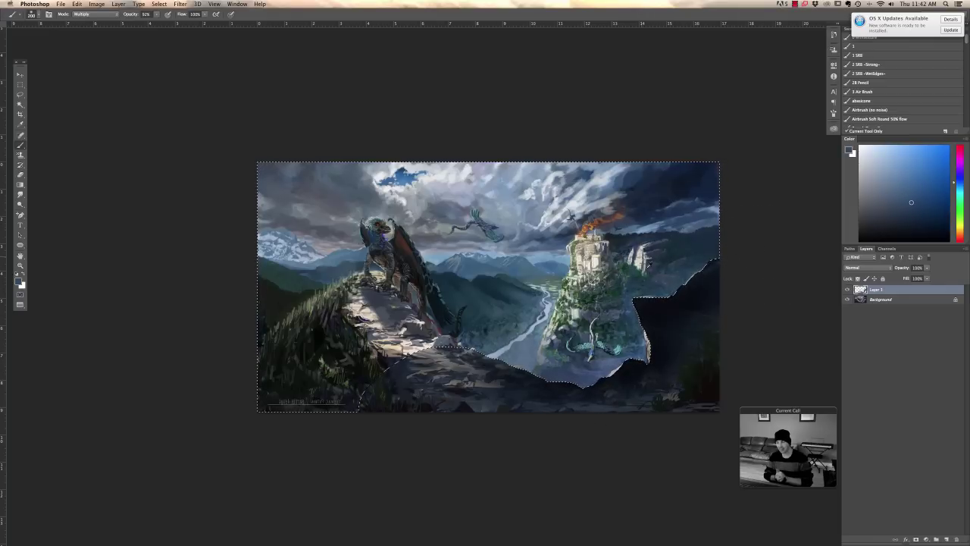
pyautogui.rightClick(645, 263)
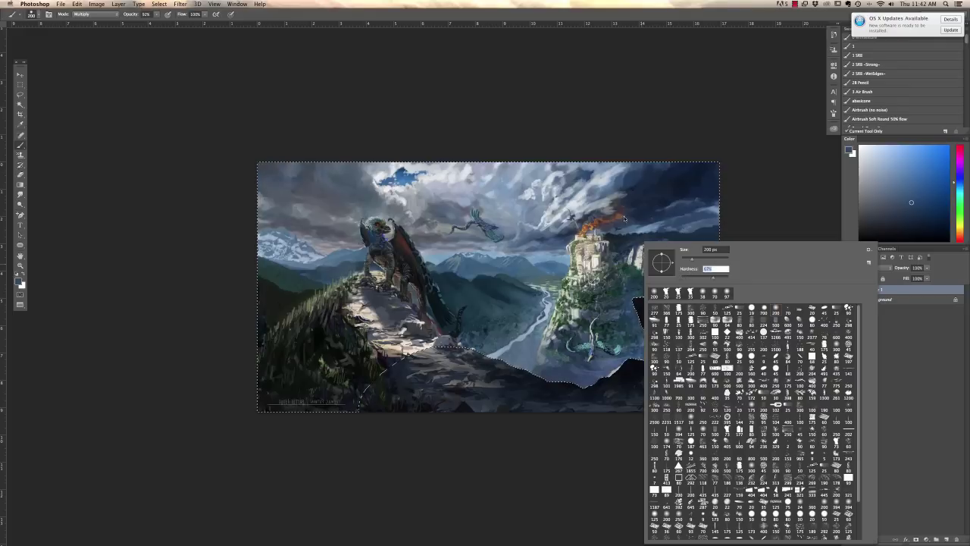
pyautogui.press('Escape')
# - Paint with a 27 px Darken-mode brush, pick yellow, then deselect
pyautogui.click(91, 14)
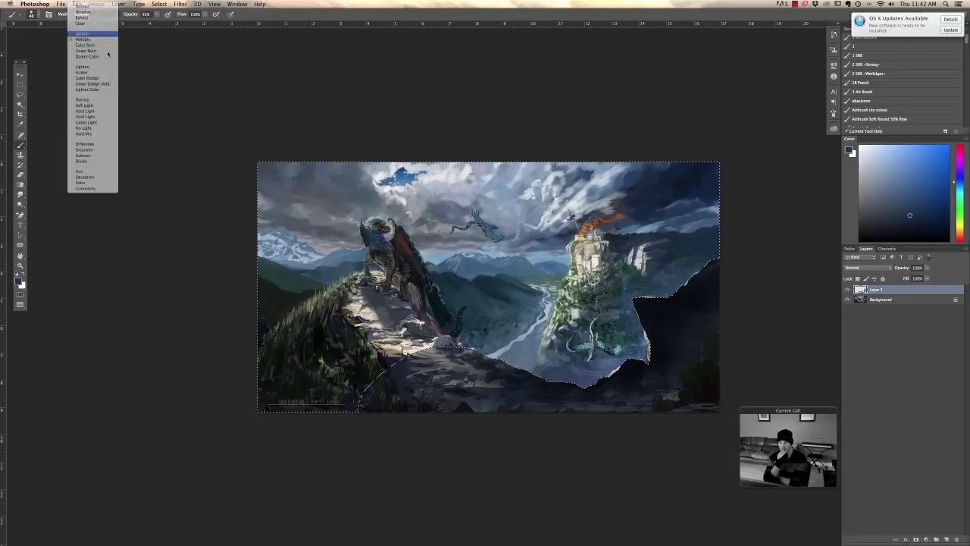
pyautogui.click(82, 33)
pyautogui.rightClick(630, 269)
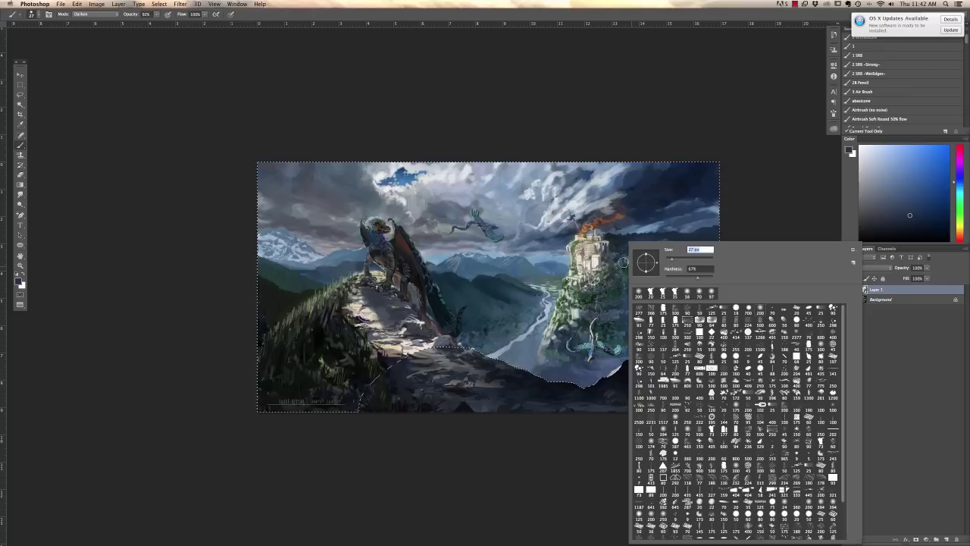
pyautogui.press('Return')
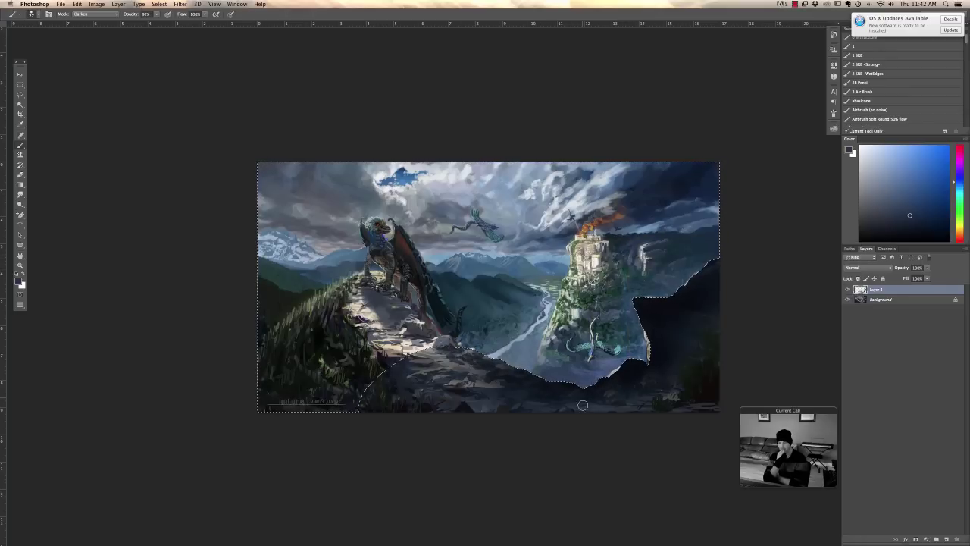
pyautogui.rightClick(650, 253)
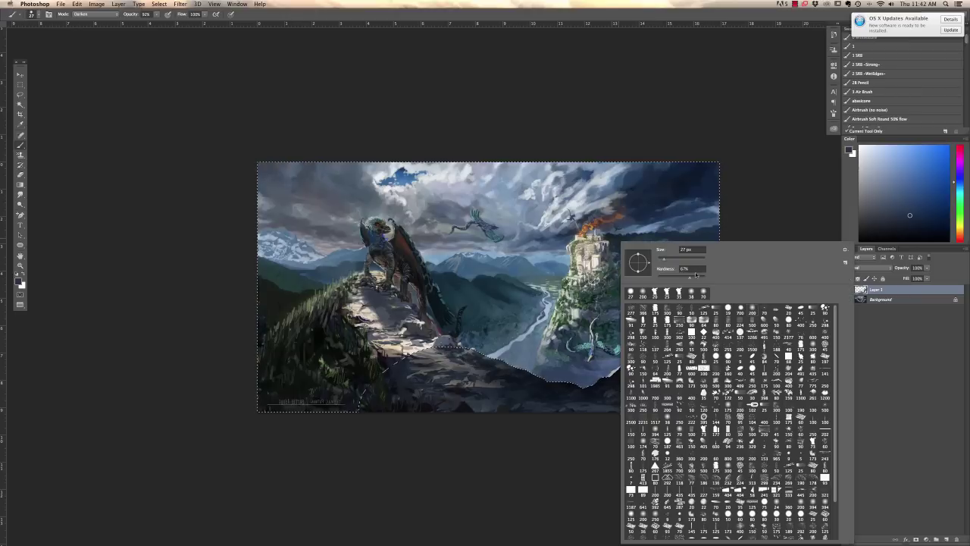
pyautogui.press('Escape')
pyautogui.click(860, 160)
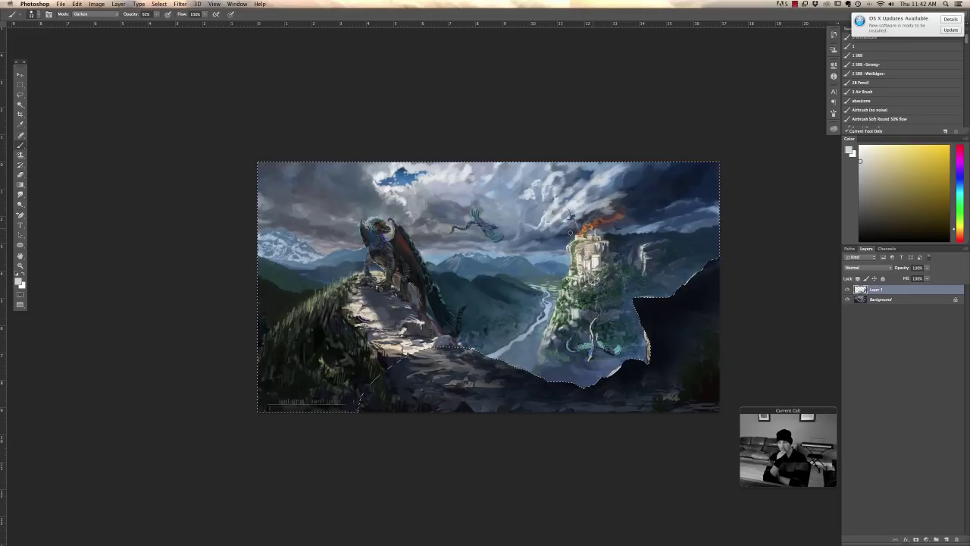
pyautogui.hotkey('ctrl', 'd')
pyautogui.click(915, 168)
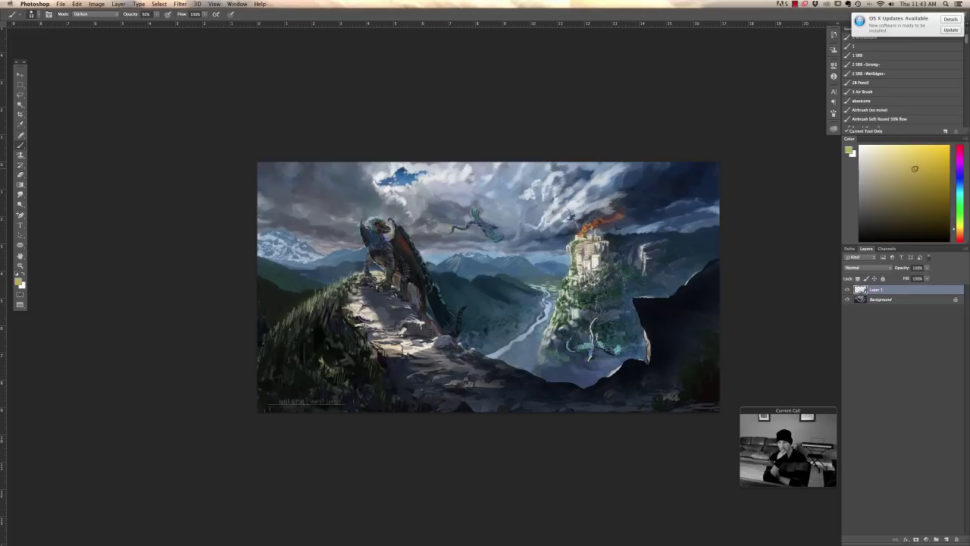
pyautogui.moveTo(638, 236)
pyautogui.mouseDown()
pyautogui.moveTo(315, 236)
pyautogui.moveTo(655, 237)
pyautogui.moveTo(319, 227)
pyautogui.moveTo(673, 227)
pyautogui.mouseUp()
pyautogui.hotkey('ctrl', 'z')
pyautogui.moveTo(575, 268); pyautogui.dragTo(618, 266)
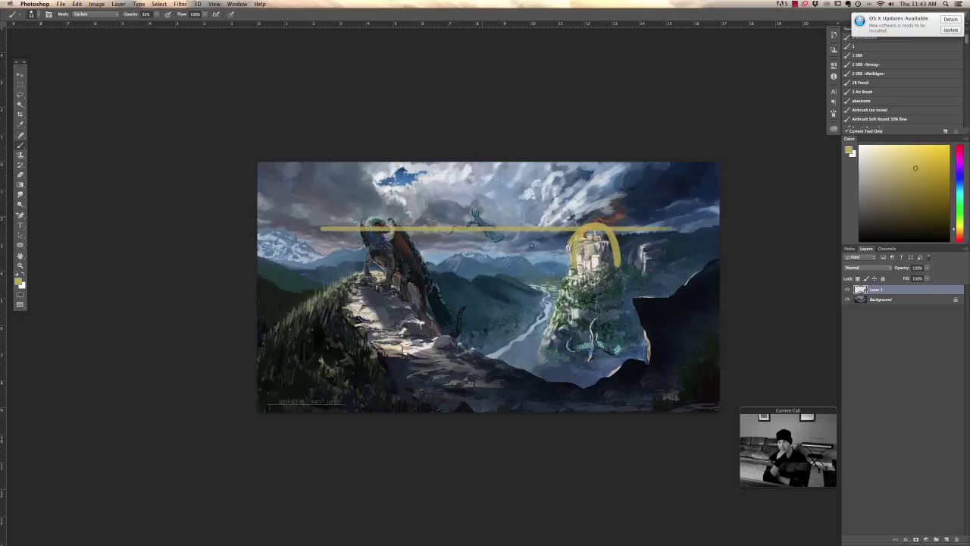
pyautogui.moveTo(485, 214)
pyautogui.mouseDown()
pyautogui.moveTo(499, 241)
pyautogui.moveTo(476, 224)
pyautogui.mouseUp()
pyautogui.moveTo(414, 270)
pyautogui.mouseDown()
pyautogui.moveTo(409, 232)
pyautogui.moveTo(361, 273)
pyautogui.mouseUp()
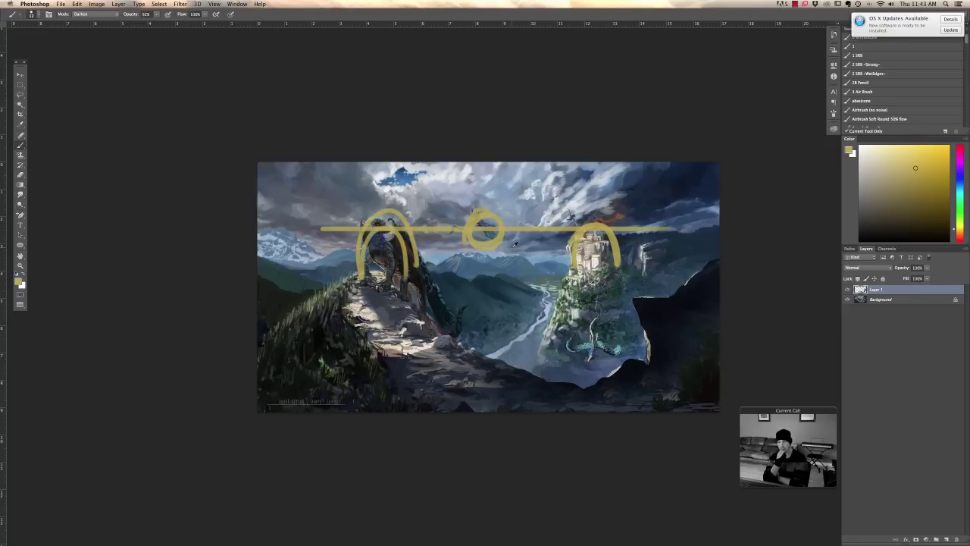
pyautogui.press('super+alt+z')
pyautogui.press('super+alt+z')
pyautogui.press('super+alt+z')
pyautogui.press('super+alt+z')
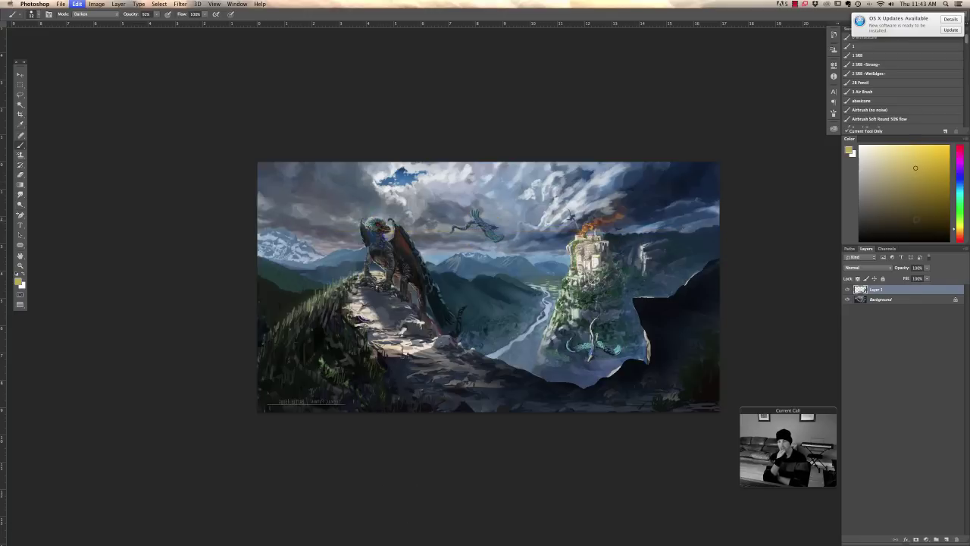
pyautogui.click(933, 162)
pyautogui.click(959, 159)
pyautogui.moveTo(574, 256)
pyautogui.mouseDown()
pyautogui.moveTo(591, 216)
pyautogui.moveTo(594, 291)
pyautogui.moveTo(612, 271)
pyautogui.mouseUp()
pyautogui.moveTo(476, 215)
pyautogui.mouseDown()
pyautogui.moveTo(473, 198)
pyautogui.moveTo(477, 219)
pyautogui.mouseUp()
pyautogui.moveTo(361, 333)
pyautogui.mouseDown()
pyautogui.moveTo(373, 274)
pyautogui.moveTo(367, 295)
pyautogui.moveTo(398, 326)
pyautogui.moveTo(384, 304)
pyautogui.mouseUp()
pyautogui.press('super+z')
pyautogui.press('super+z')
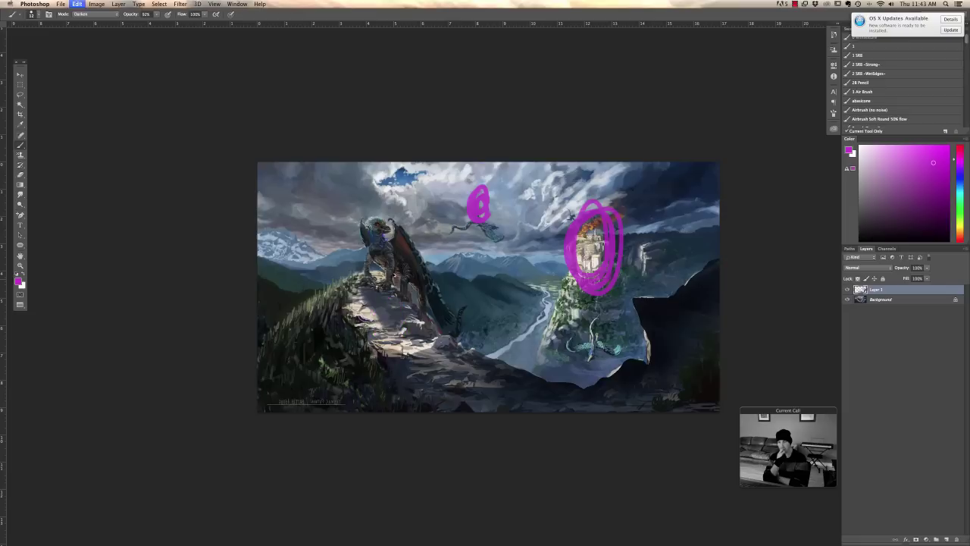
pyautogui.moveTo(364, 356)
pyautogui.mouseDown()
pyautogui.moveTo(415, 352)
pyautogui.moveTo(381, 365)
pyautogui.moveTo(418, 257)
pyautogui.mouseUp()
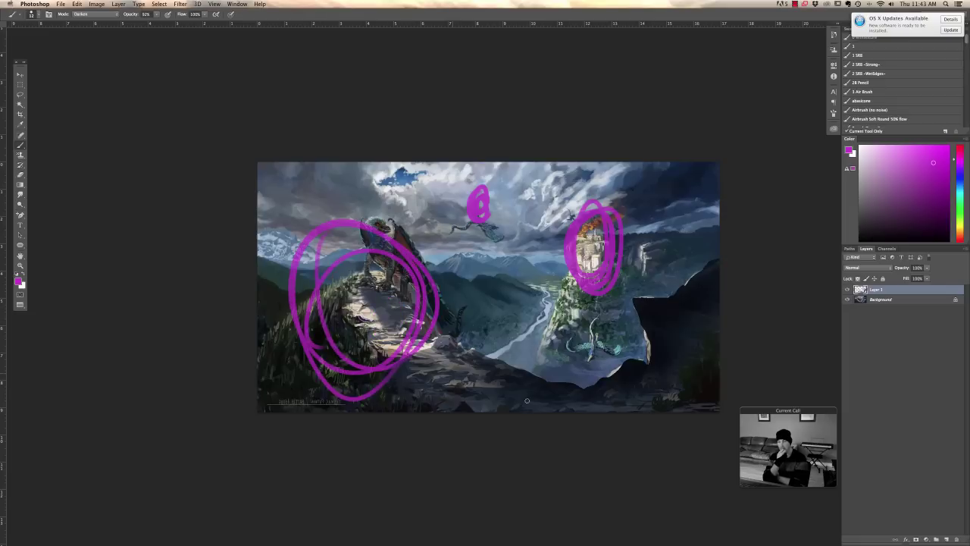
pyautogui.press('alt+super+z')
pyautogui.press('alt+super+z')
pyautogui.press('alt+super+z')
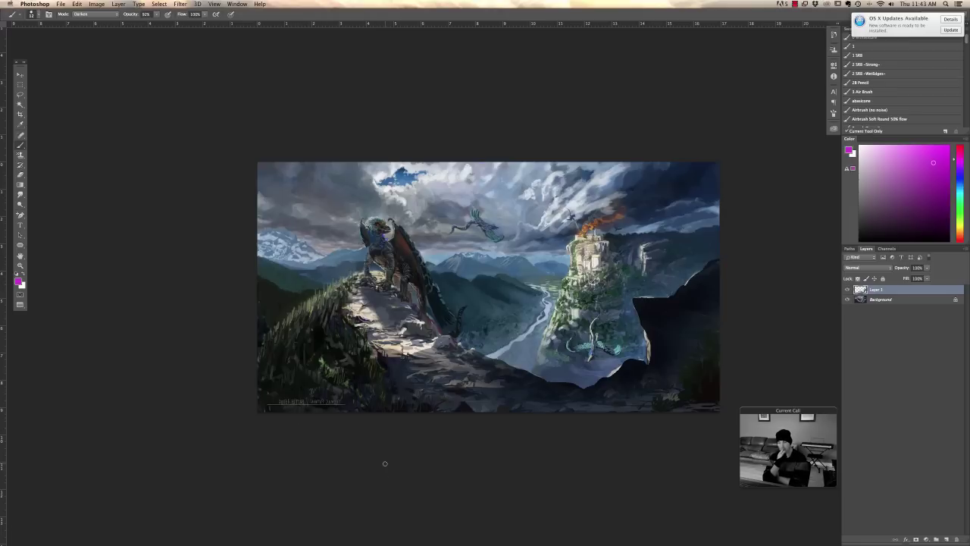
pyautogui.press('f')
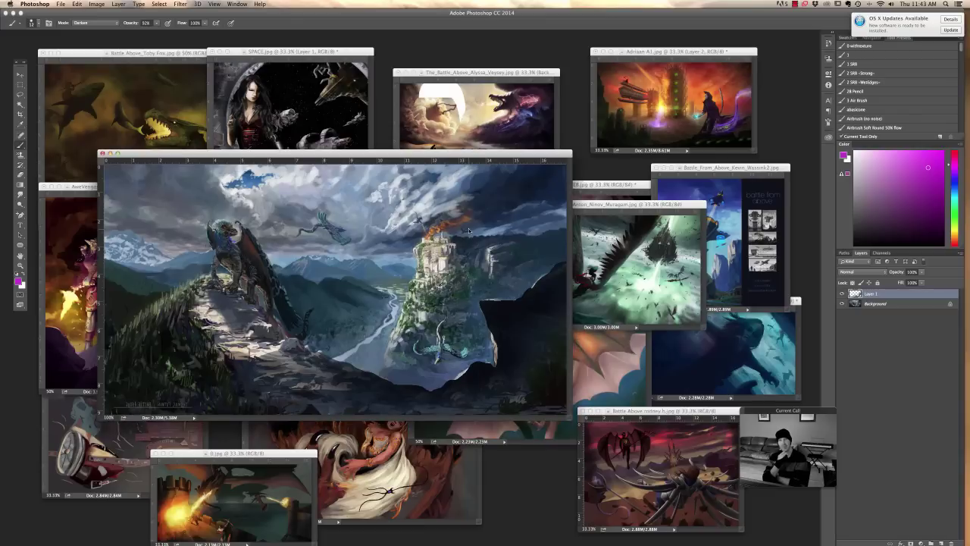
pyautogui.press('super+minus')
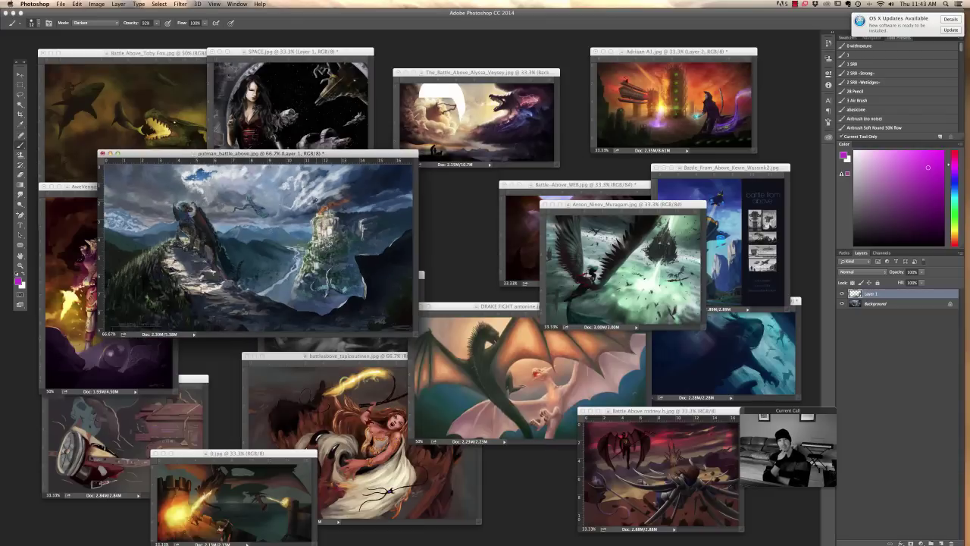
pyautogui.press('super+minus')
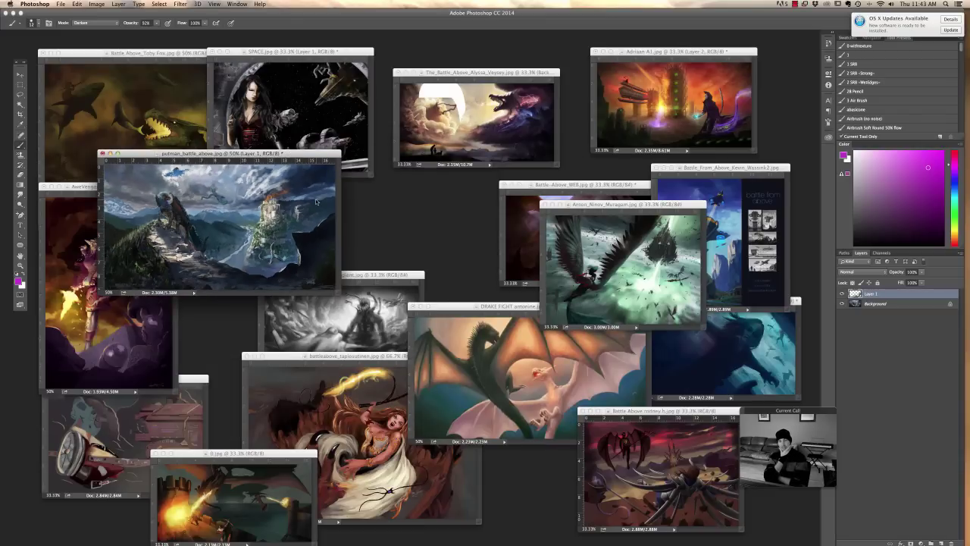
pyautogui.moveTo(323, 153); pyautogui.dragTo(394, 186)
pyautogui.click(672, 214)
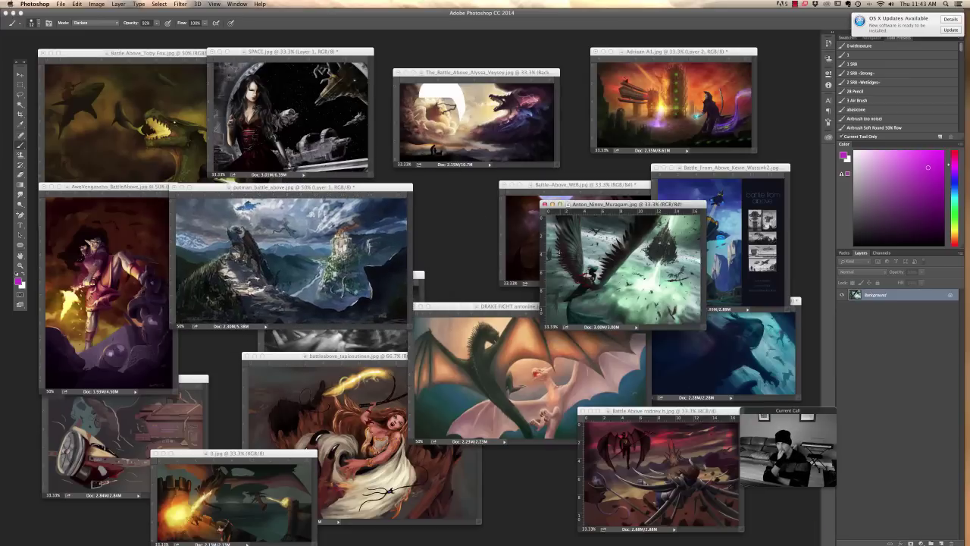
pyautogui.press('super+plus')
pyautogui.press('f')
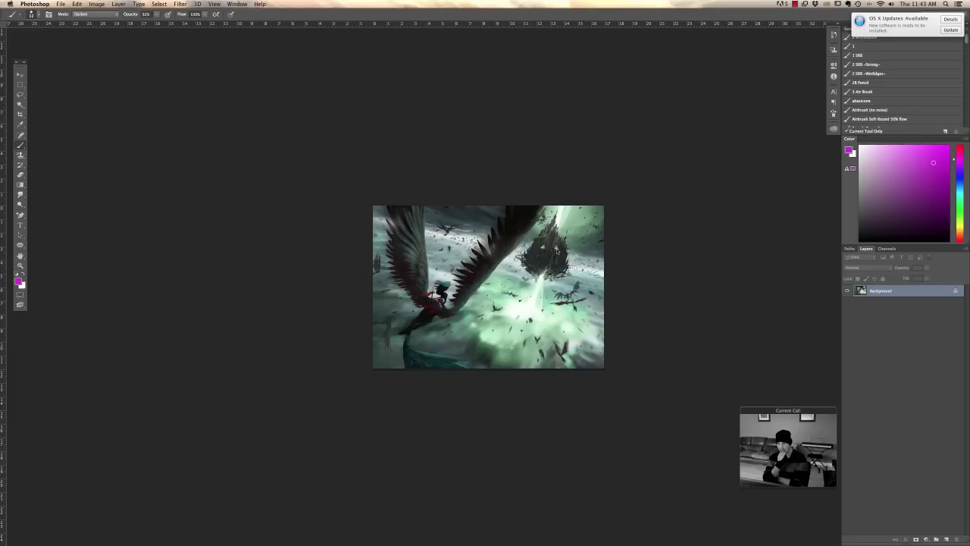
pyautogui.press('super+plus')
pyautogui.press('super+plus')
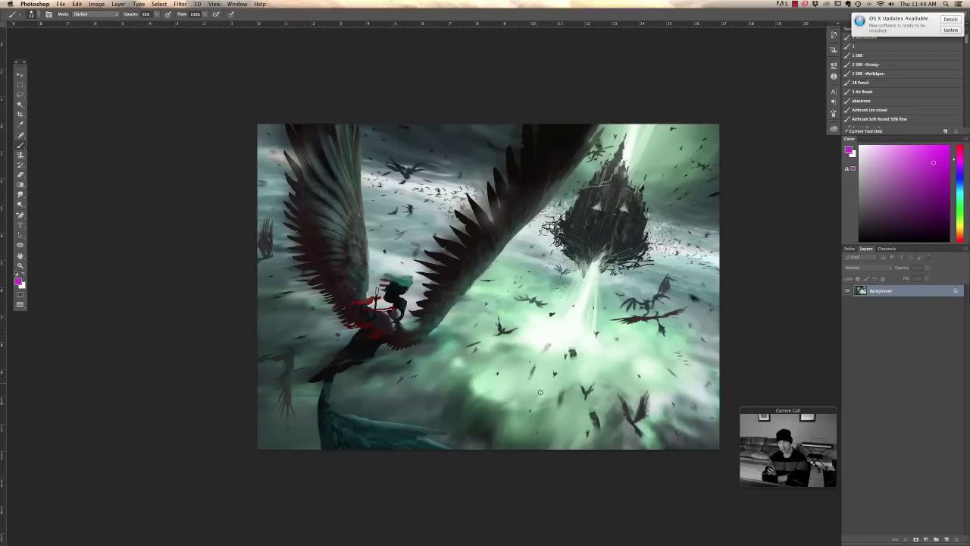
# - Add Layer 1 and sketch magenta guide lines over the castle, then undo them
pyautogui.click(946, 537)
pyautogui.moveTo(631, 125); pyautogui.dragTo(525, 258)
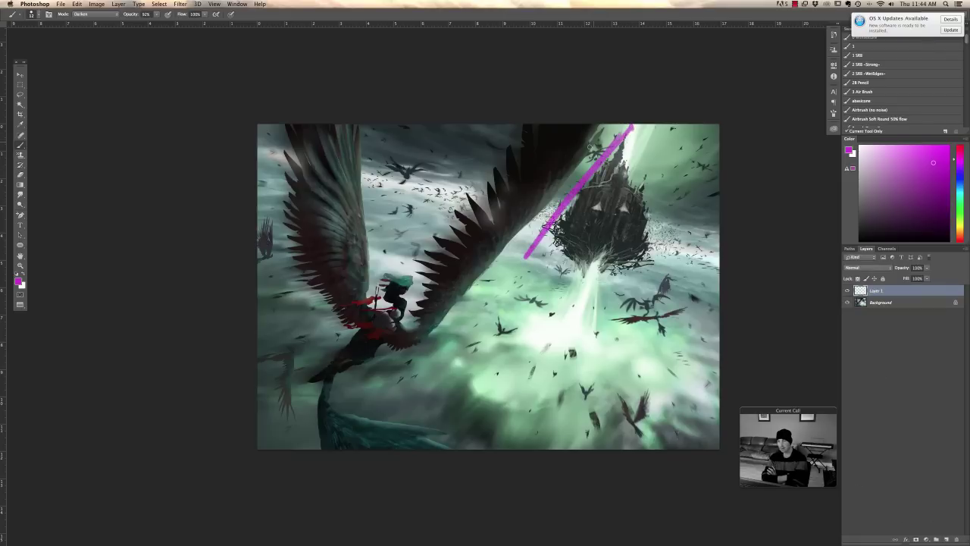
pyautogui.moveTo(594, 144); pyautogui.dragTo(535, 229)
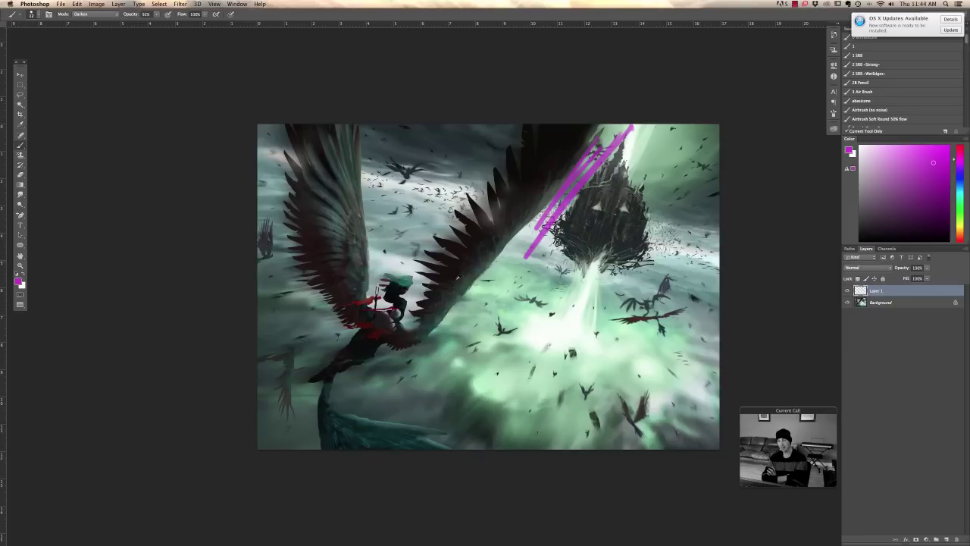
pyautogui.moveTo(400, 331); pyautogui.dragTo(644, 348)
pyautogui.moveTo(371, 298)
pyautogui.mouseDown()
pyautogui.moveTo(362, 263)
pyautogui.moveTo(294, 195)
pyautogui.moveTo(324, 294)
pyautogui.mouseUp()
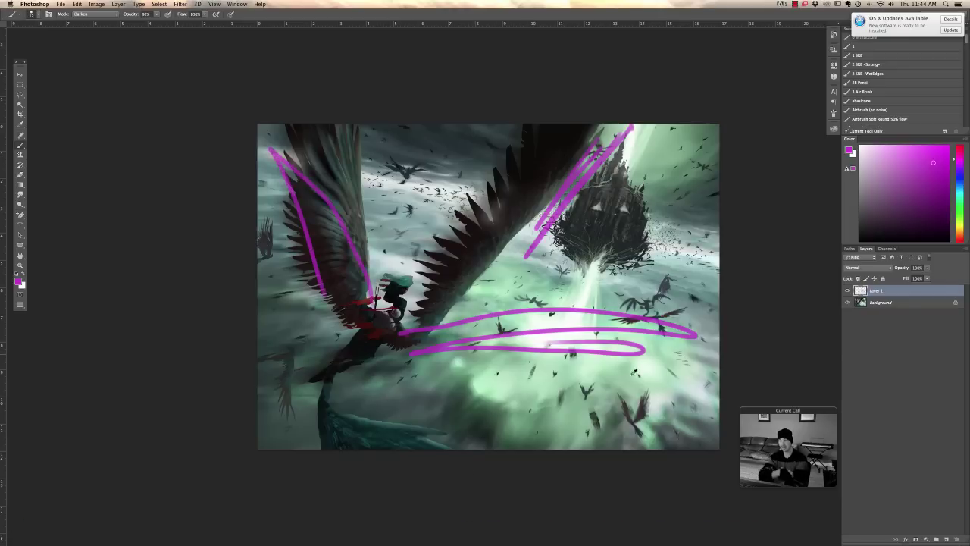
pyautogui.press('alt+super+z')
pyautogui.press('alt+super+z')
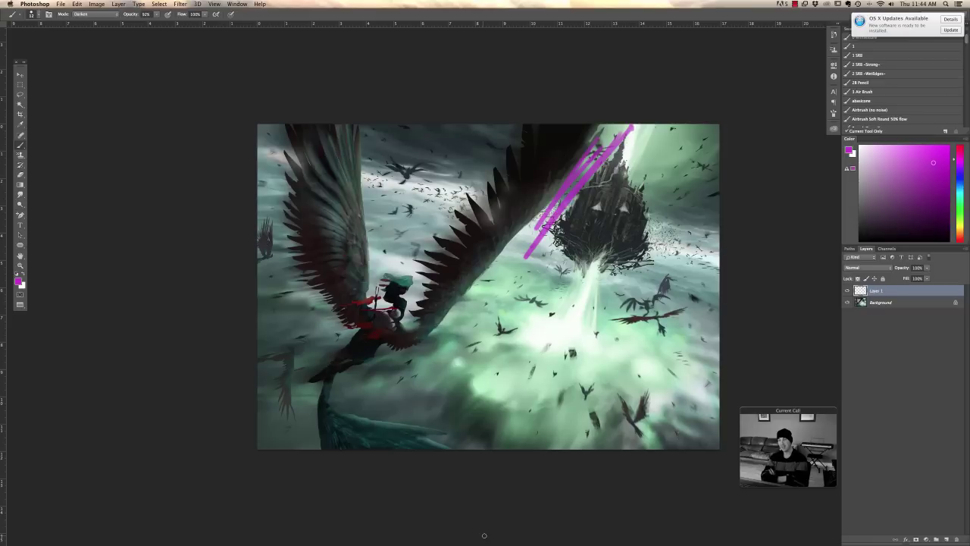
pyautogui.press('alt+super+z')
pyautogui.press('alt+super+z')
pyautogui.press('alt+super+z')
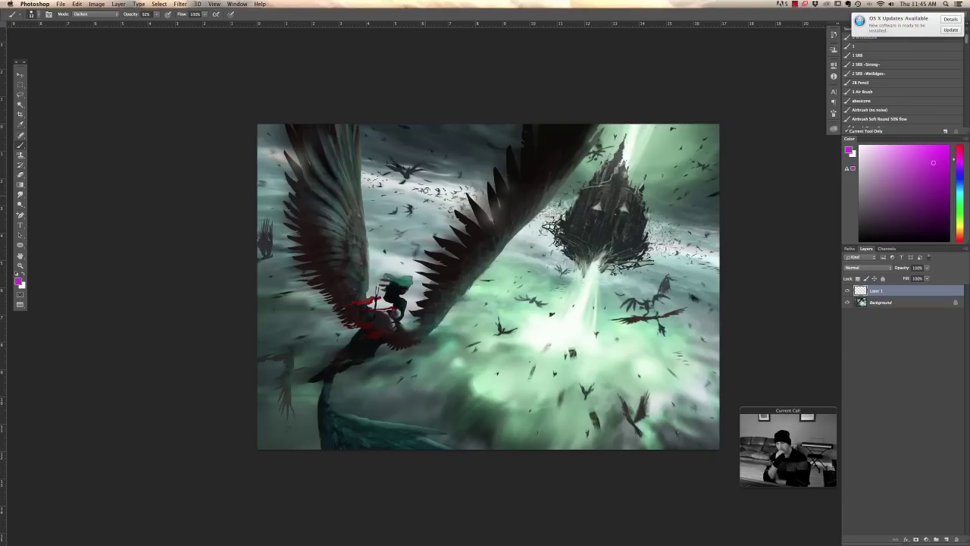
# - Choose the 200 px soft brush and target the Background layer
pyautogui.rightClick(431, 212)
pyautogui.click(461, 256)
pyautogui.click(882, 303)
pyautogui.rightClick(462, 215)
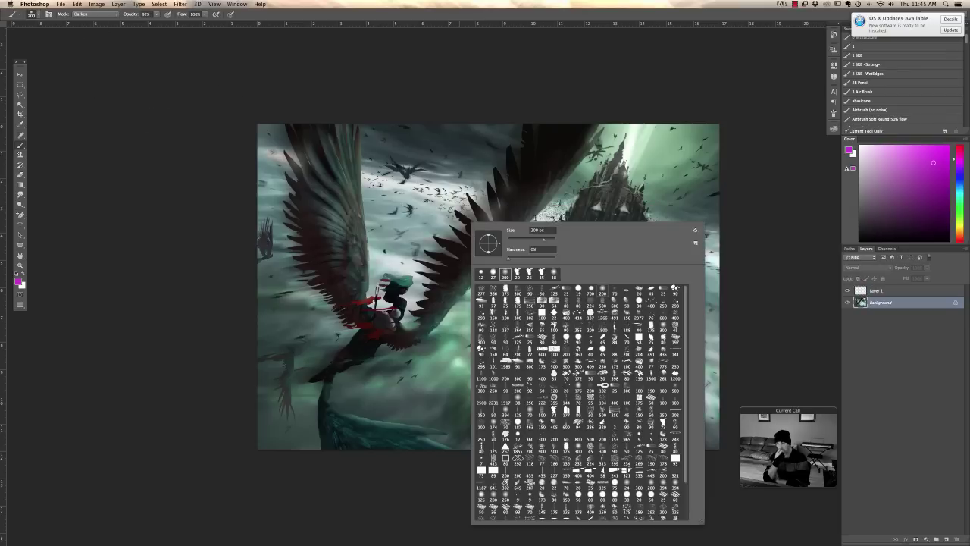
pyautogui.press('Return')
# - Pick a darker blue and brush it along the wing's upper edge
pyautogui.keyDown('alt'); pyautogui.click(556, 191); pyautogui.keyUp('alt')
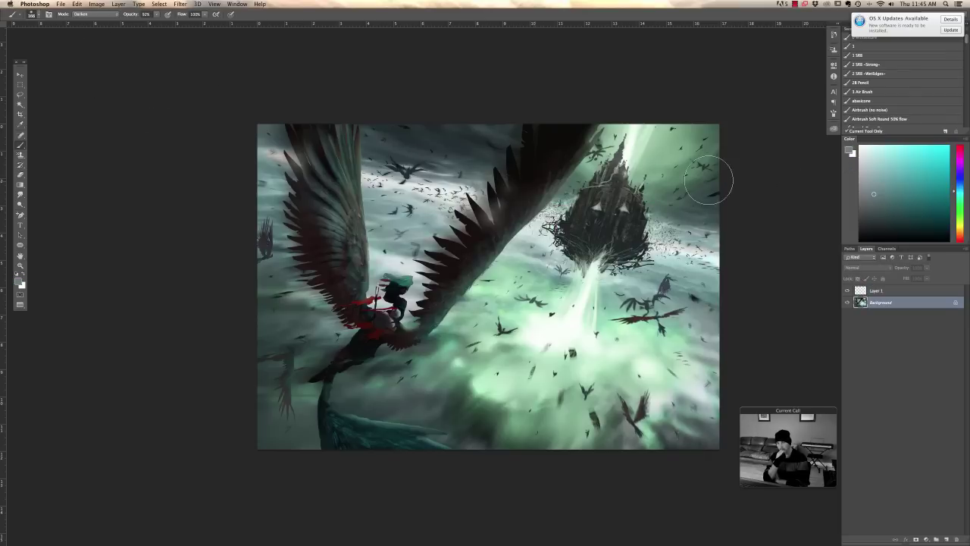
pyautogui.keyDown('alt'); pyautogui.click(462, 189); pyautogui.keyUp('alt')
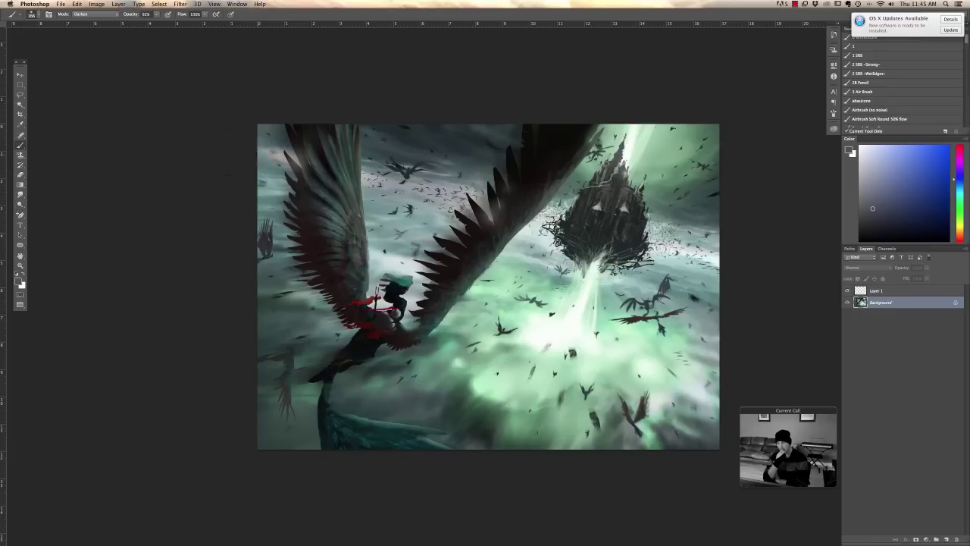
pyautogui.moveTo(376, 185)
pyautogui.mouseDown()
pyautogui.moveTo(480, 195)
pyautogui.moveTo(521, 215)
pyautogui.mouseUp()
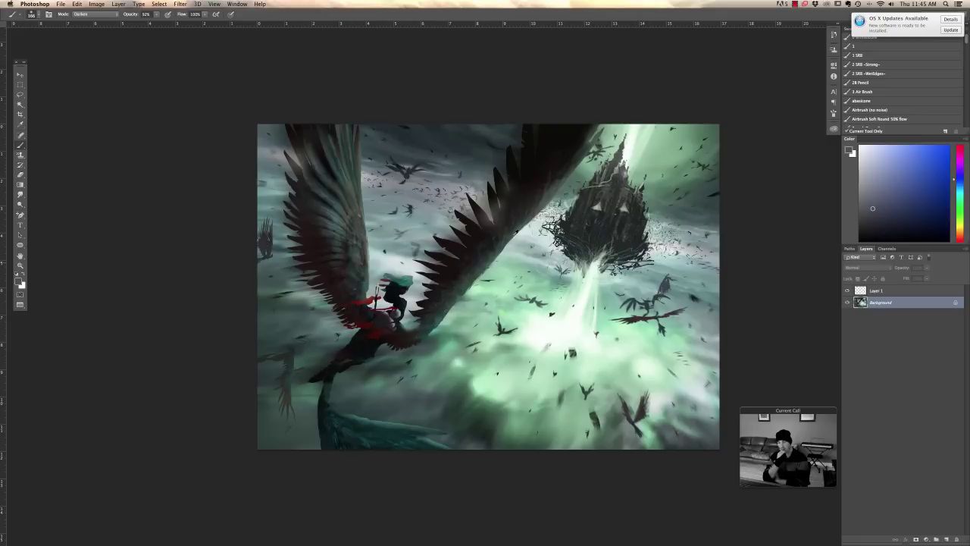
# - Choose the hard angled 45 px brush sized to 28 px, then switch to Chrome
pyautogui.rightClick(478, 296)
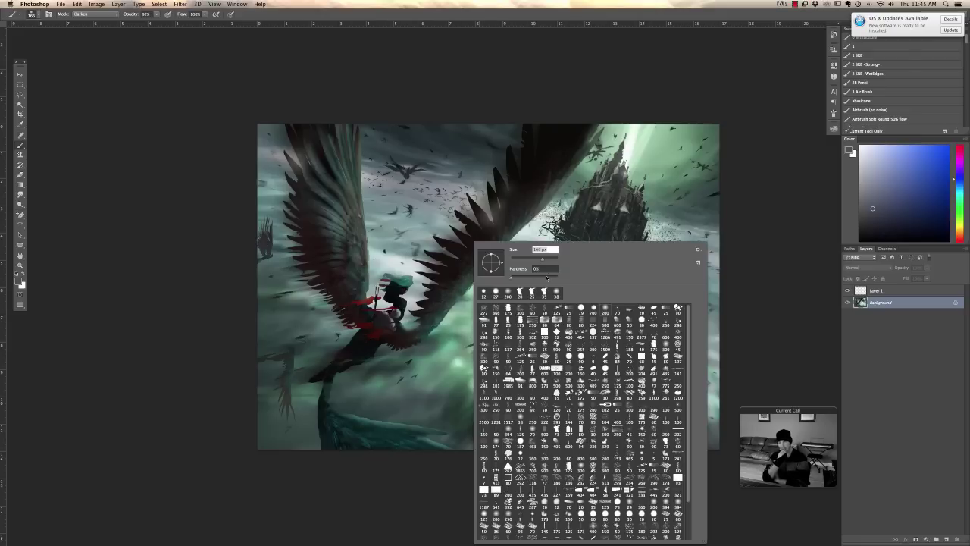
pyautogui.press('.')
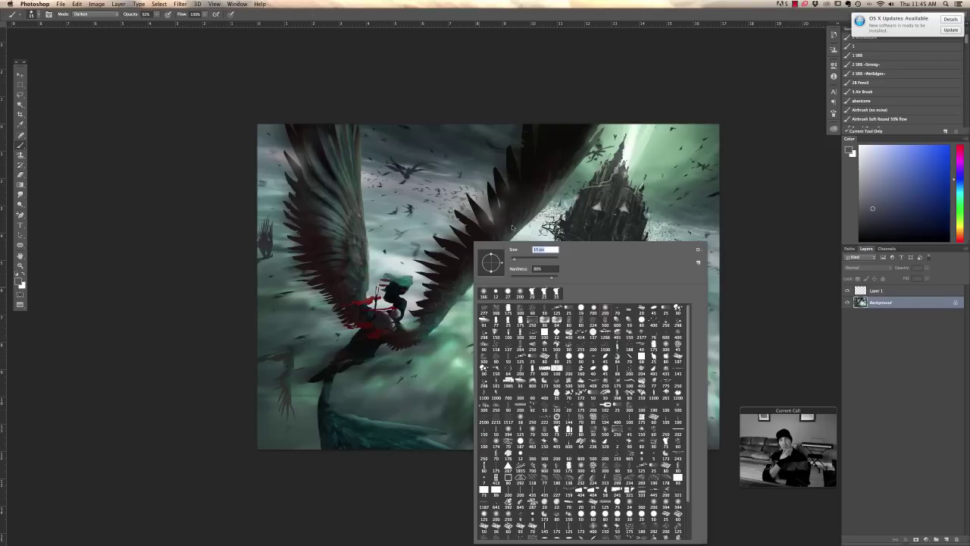
pyautogui.press('Return')
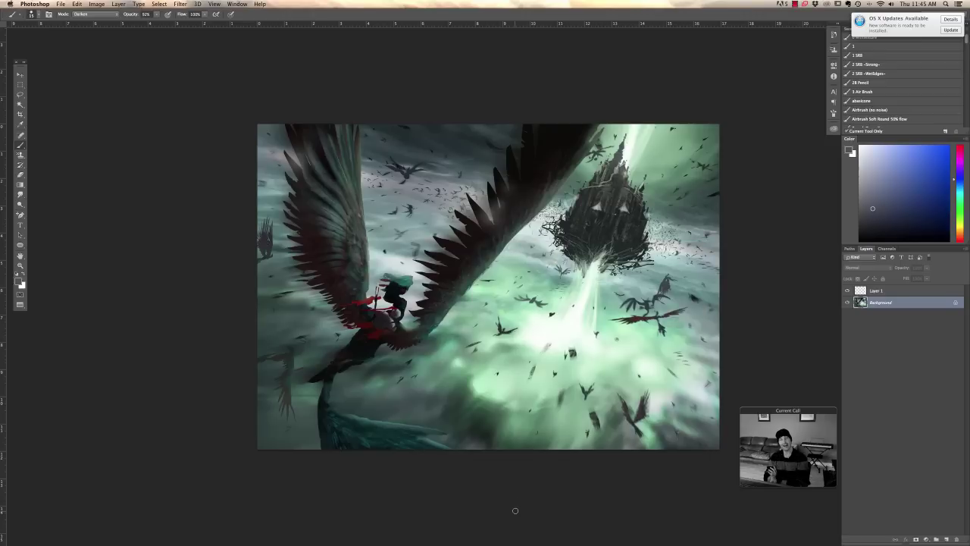
pyautogui.rightClick(541, 318)
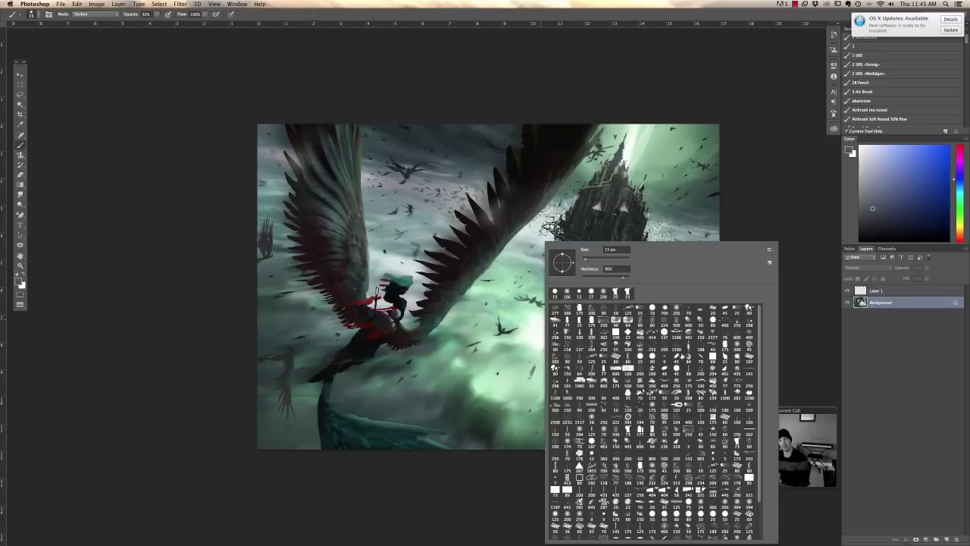
pyautogui.click(675, 358)
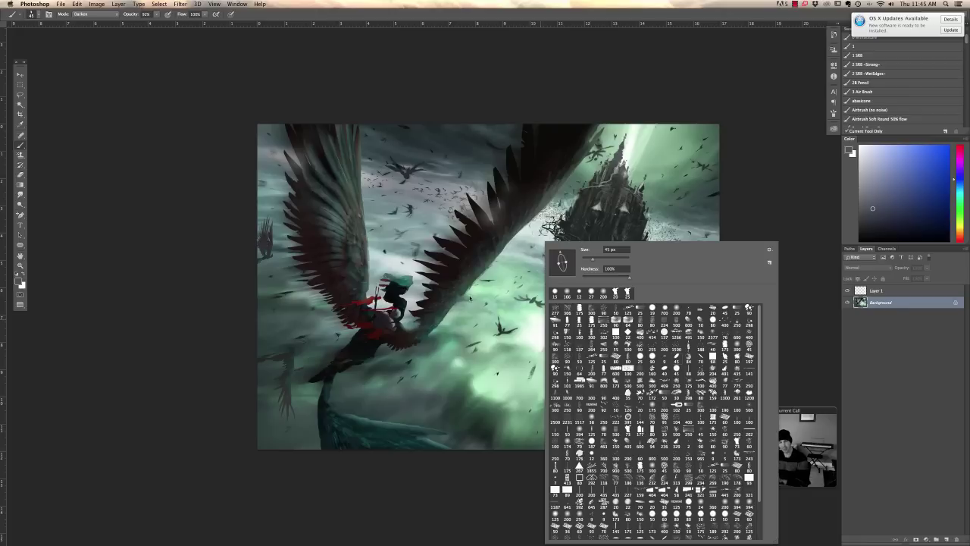
pyautogui.moveTo(581, 260); pyautogui.dragTo(574, 249)
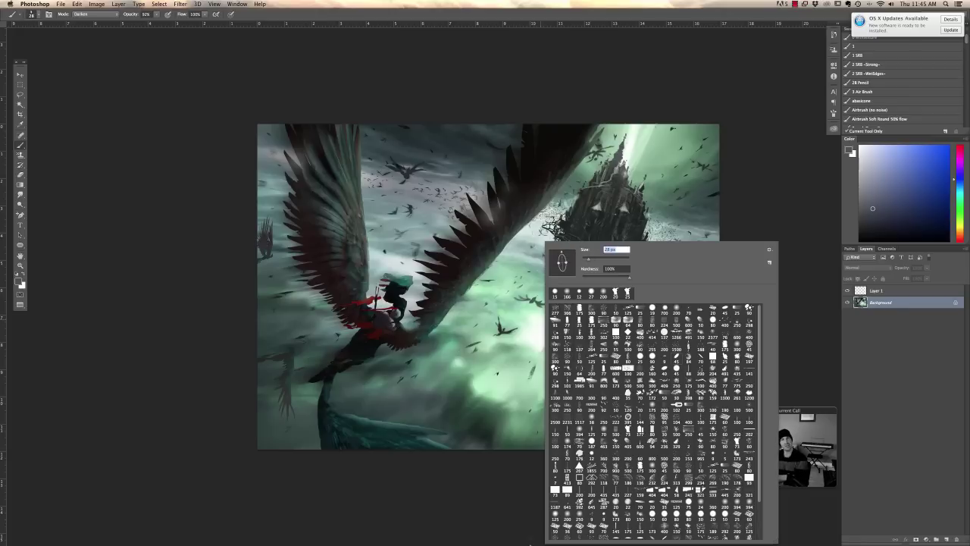
pyautogui.moveTo(529, 543)
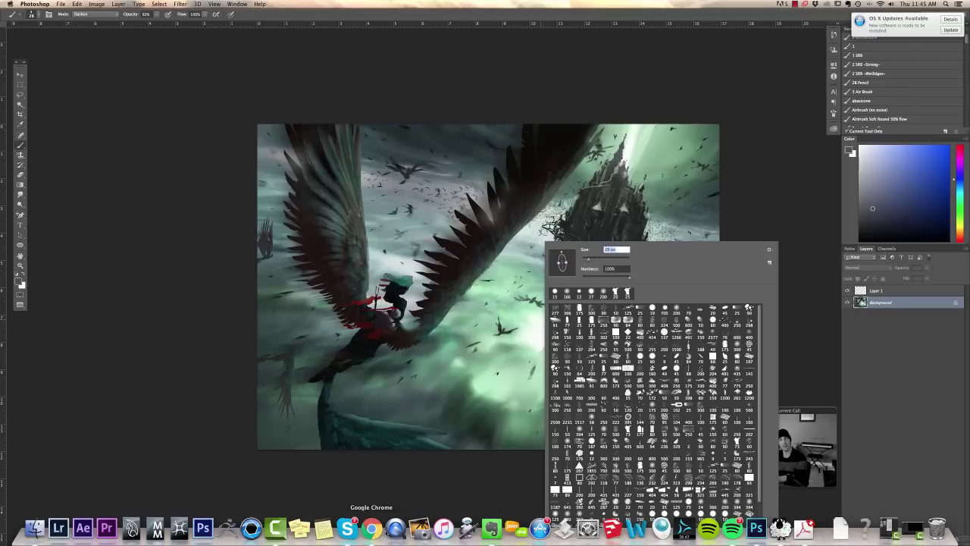
pyautogui.click(371, 528)
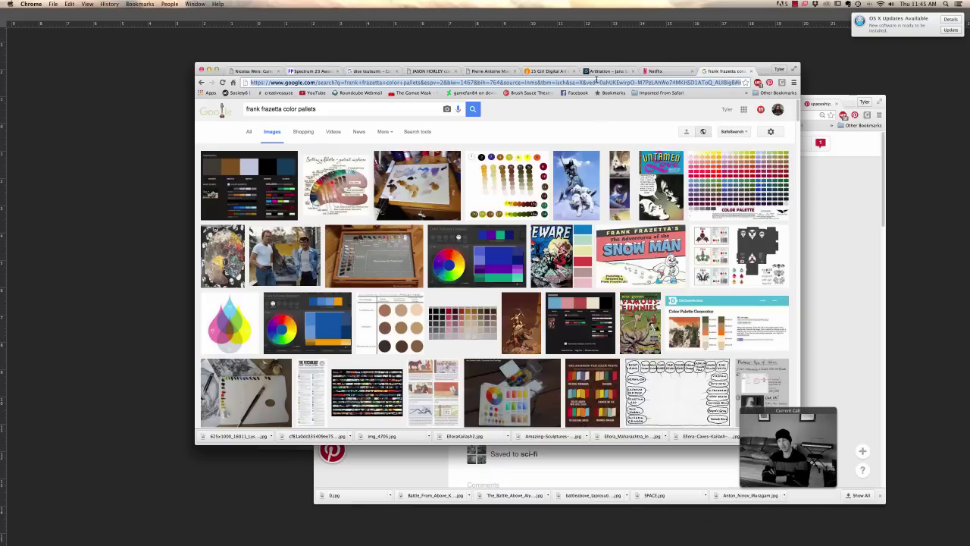
# - Search Google for '6kart' and switch to the Images results
pyautogui.write('sky')
pyautogui.press('BackSpace')
pyautogui.press('BackSpace')
pyautogui.press('BackSpace')
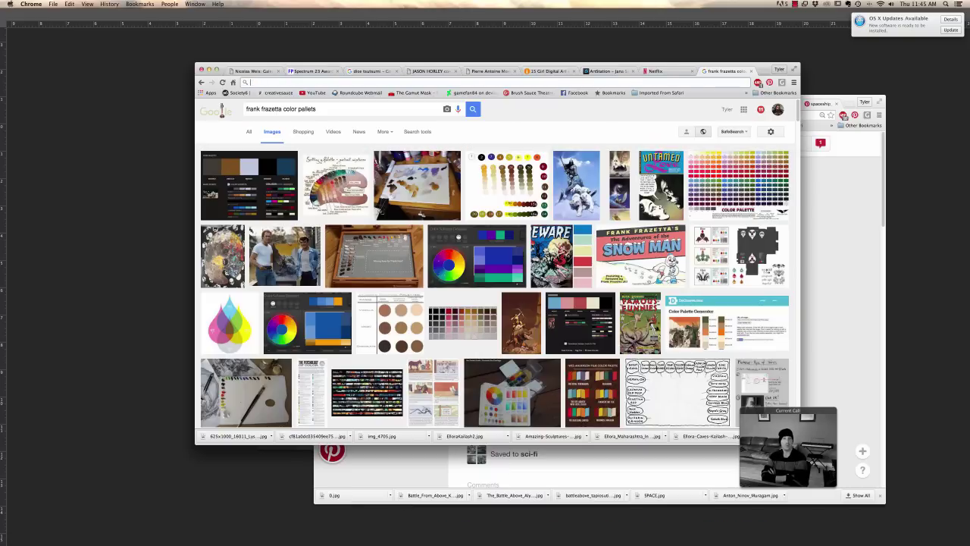
pyautogui.write('6kart')
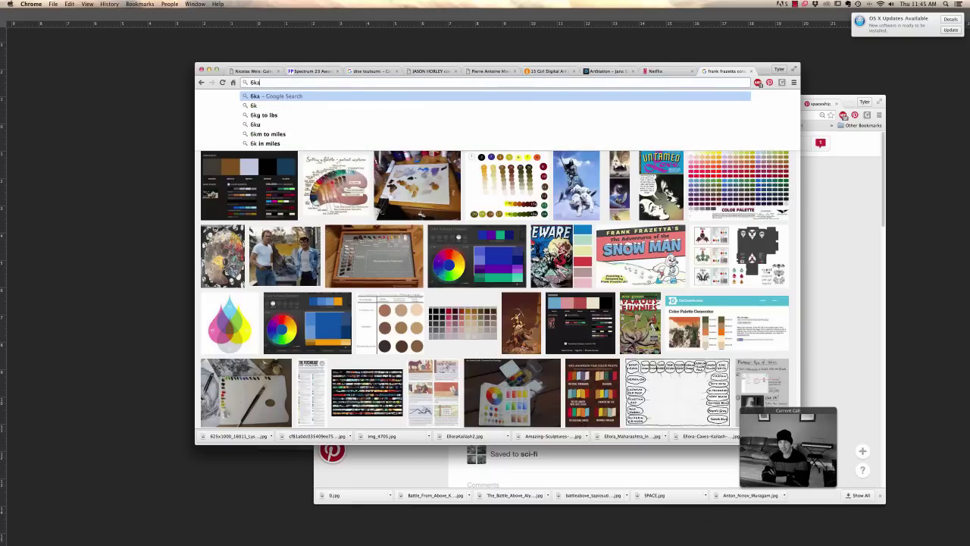
pyautogui.press('Return')
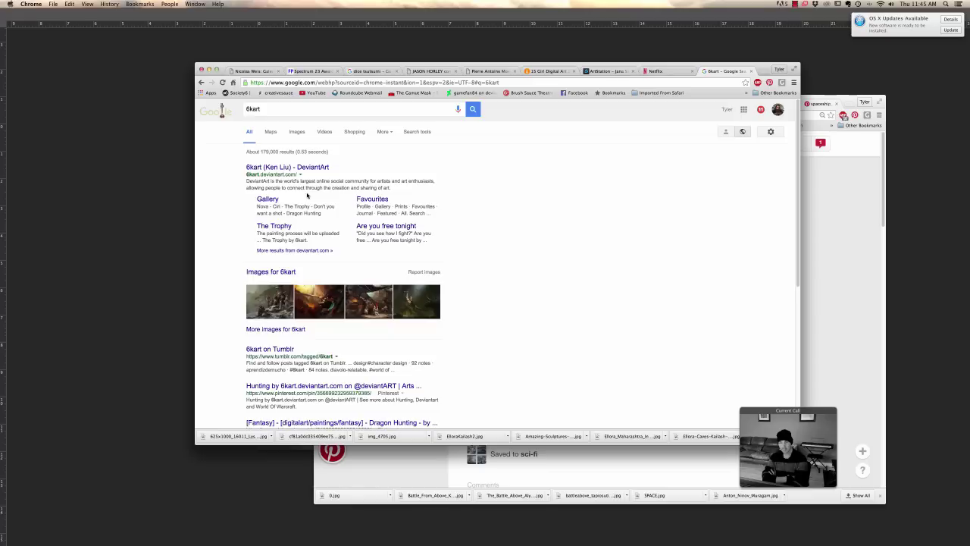
pyautogui.click(271, 131)
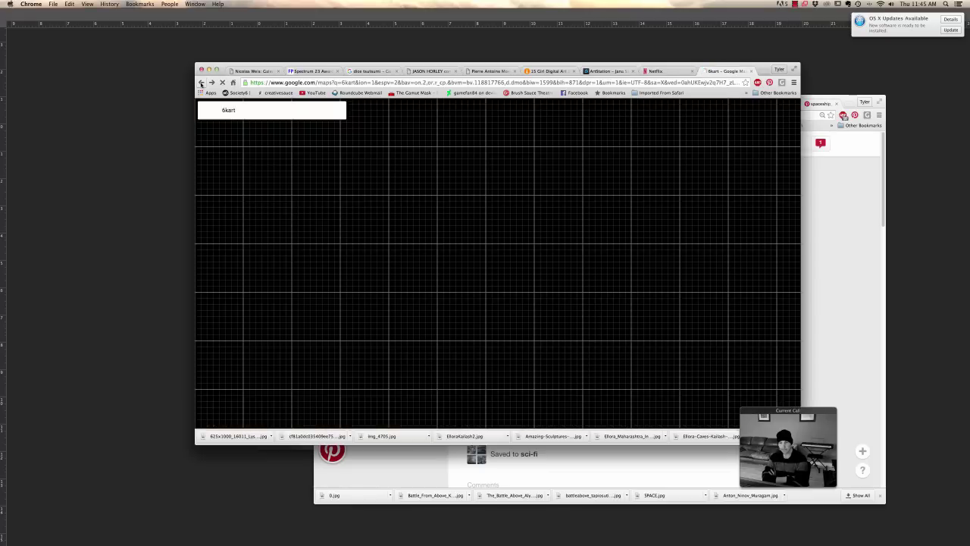
pyautogui.click(201, 82)
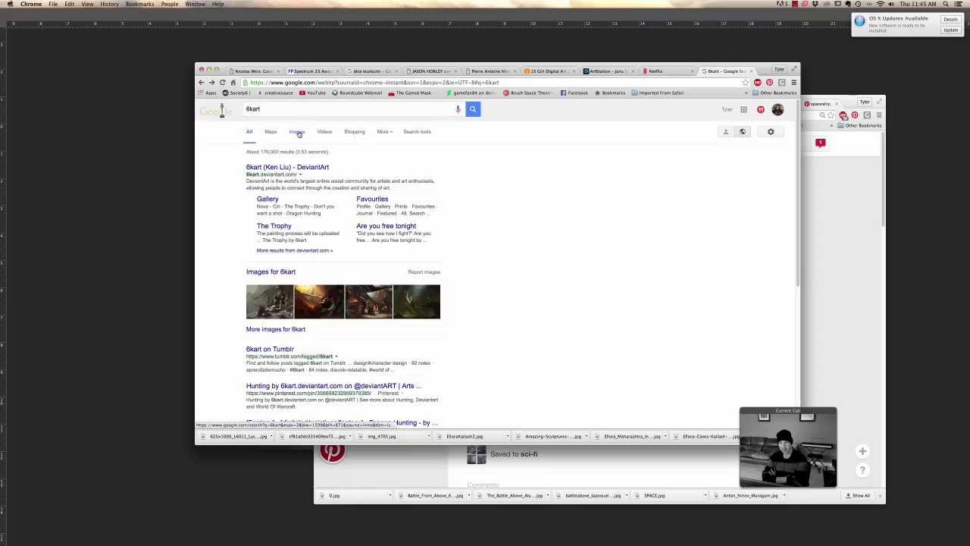
pyautogui.click(297, 132)
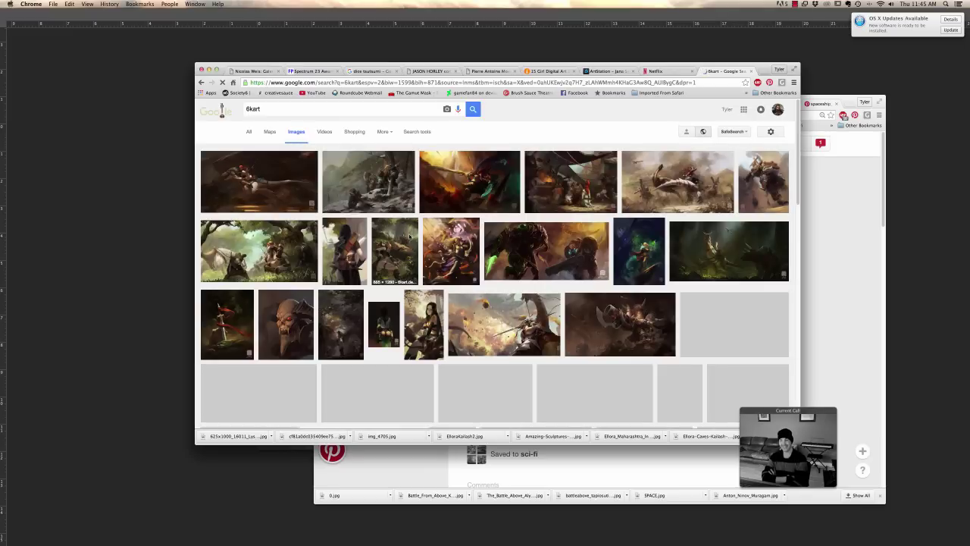
# - Preview the dragon painting and the full-size dragon hunter image, then close the process page
pyautogui.scroll(-1, 526, 286)
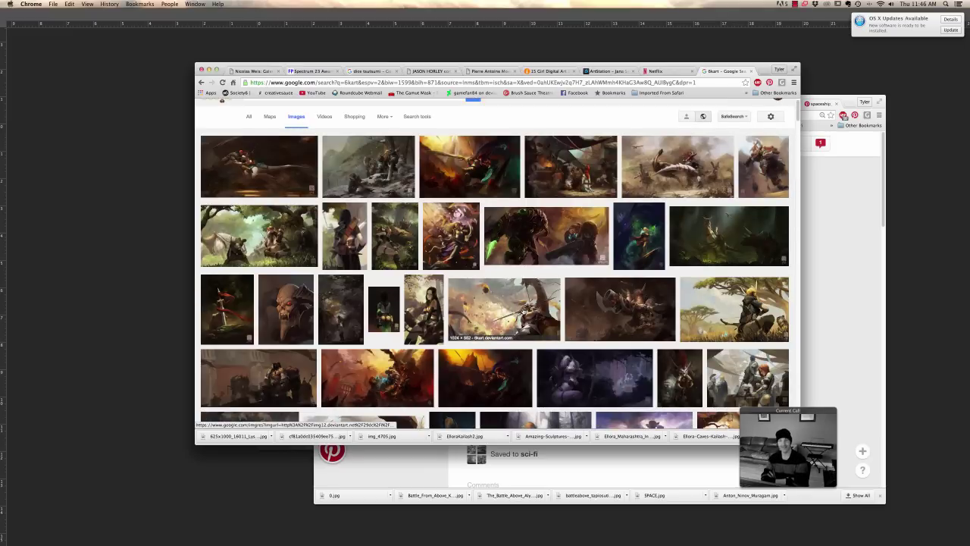
pyautogui.click(523, 311)
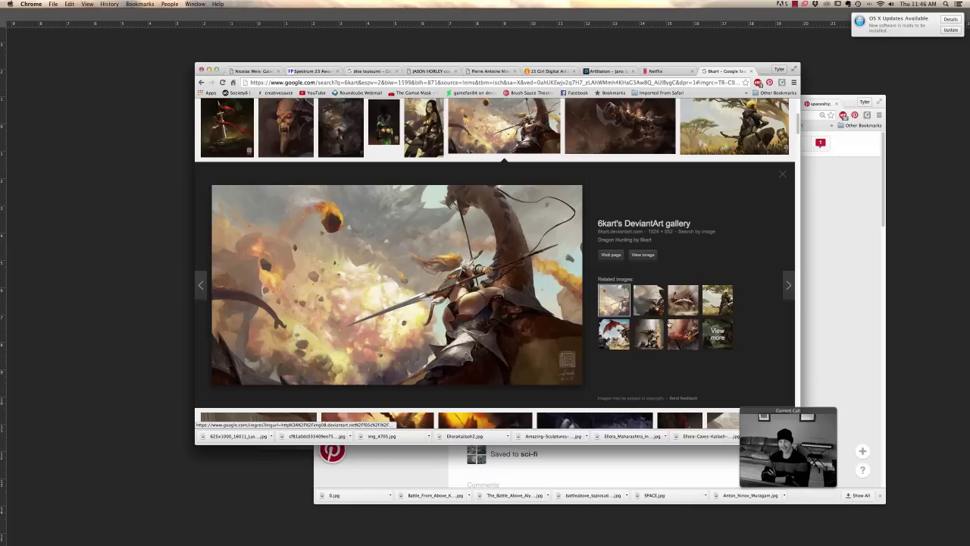
pyautogui.click(649, 300)
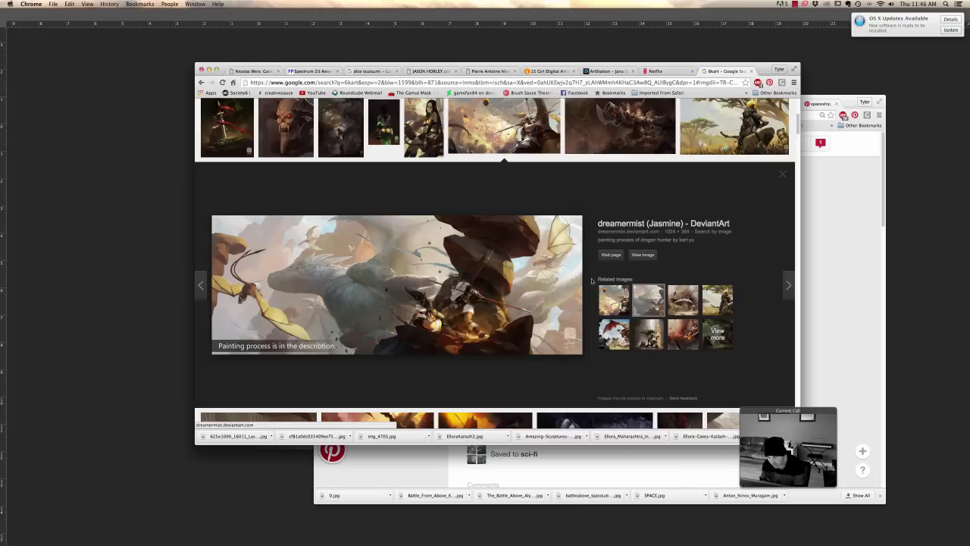
pyautogui.click(643, 255)
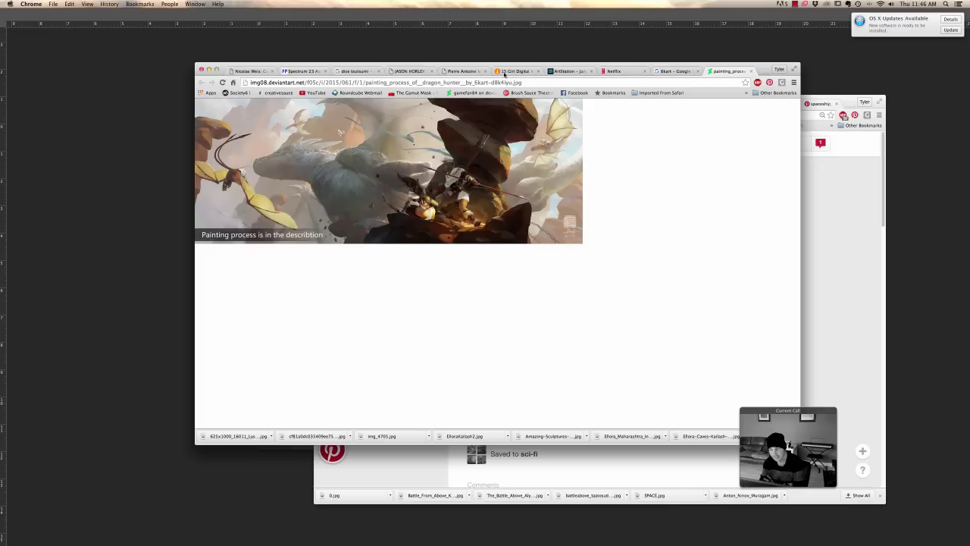
pyautogui.click(751, 71)
# - Browse further down to preview the red dragon and Dragon Hunting artworks, then return to All results
pyautogui.scroll(-2, 560, 330)
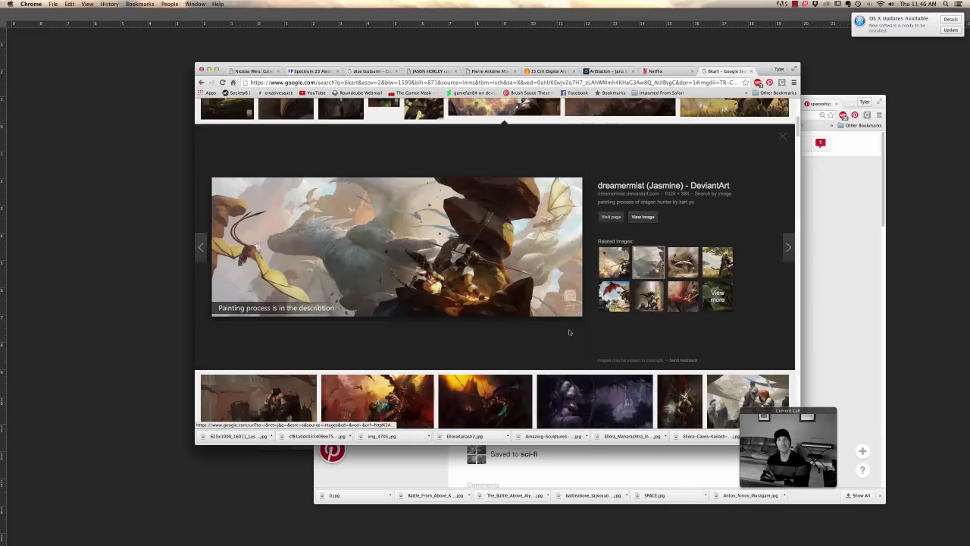
pyautogui.scroll(-5, 569, 331)
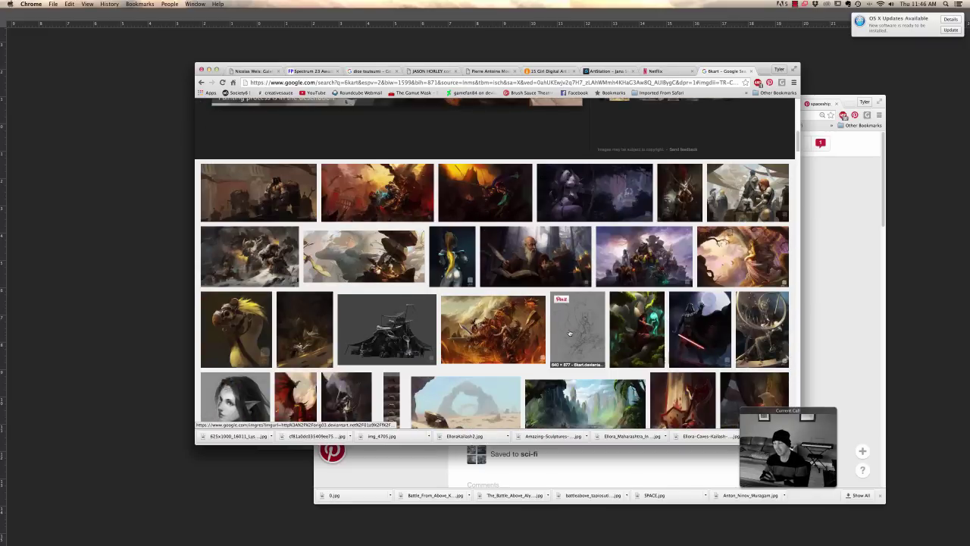
pyautogui.scroll(-3, 569, 331)
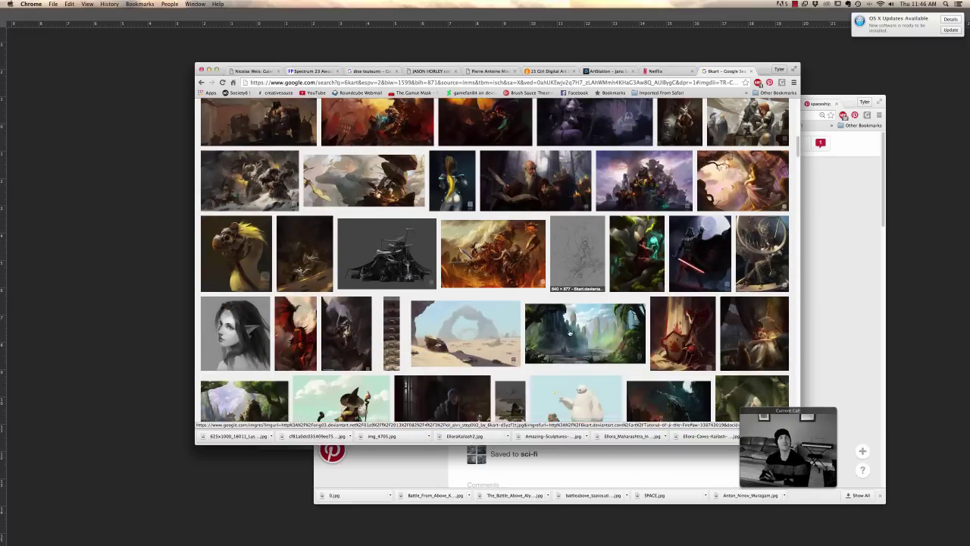
pyautogui.scroll(-2, 569, 333)
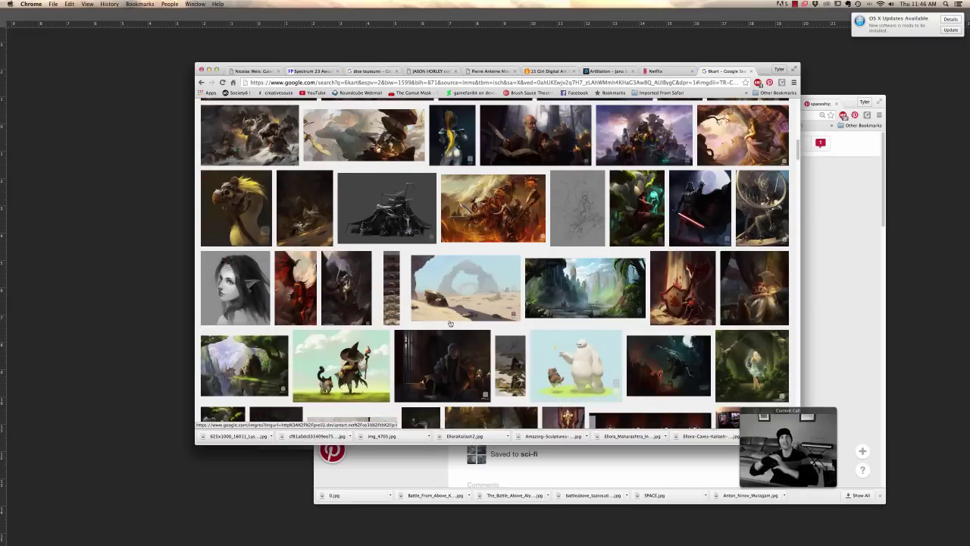
pyautogui.click(296, 288)
pyautogui.scroll(2, 631, 340)
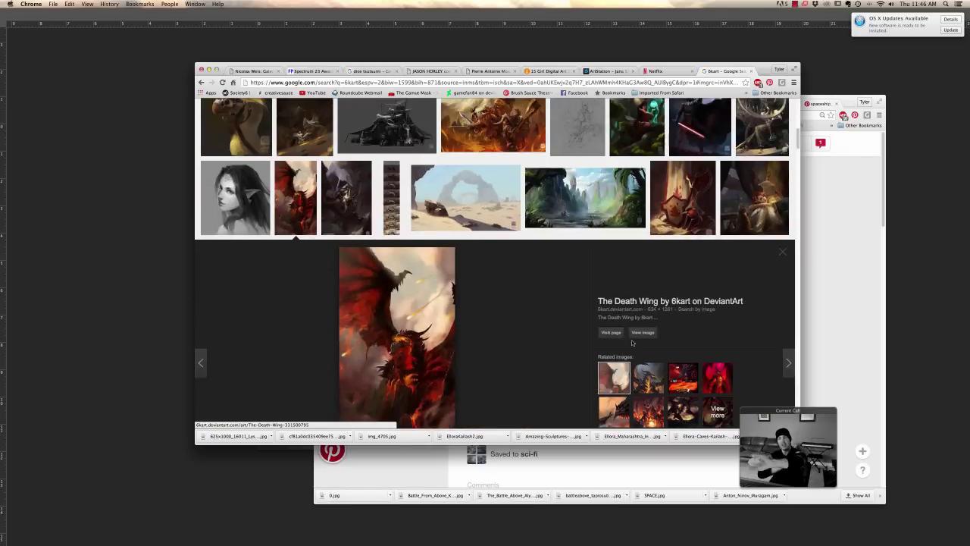
pyautogui.scroll(-8, 632, 340)
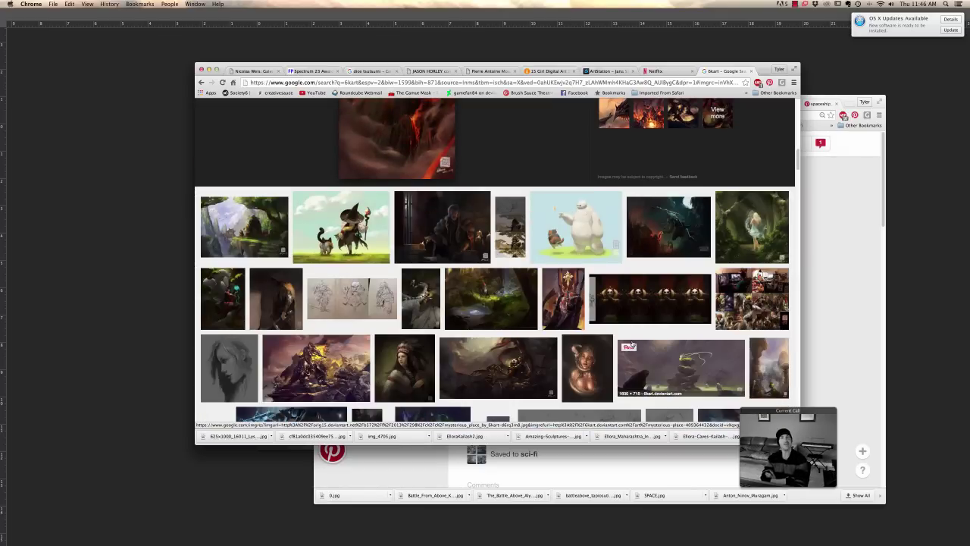
pyautogui.scroll(-15, 631, 345)
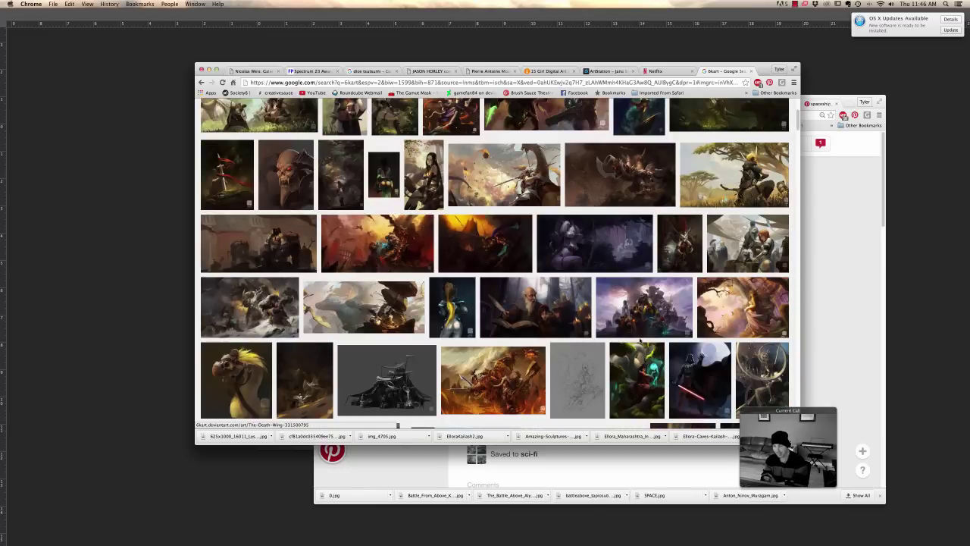
pyautogui.scroll(10, 640, 341)
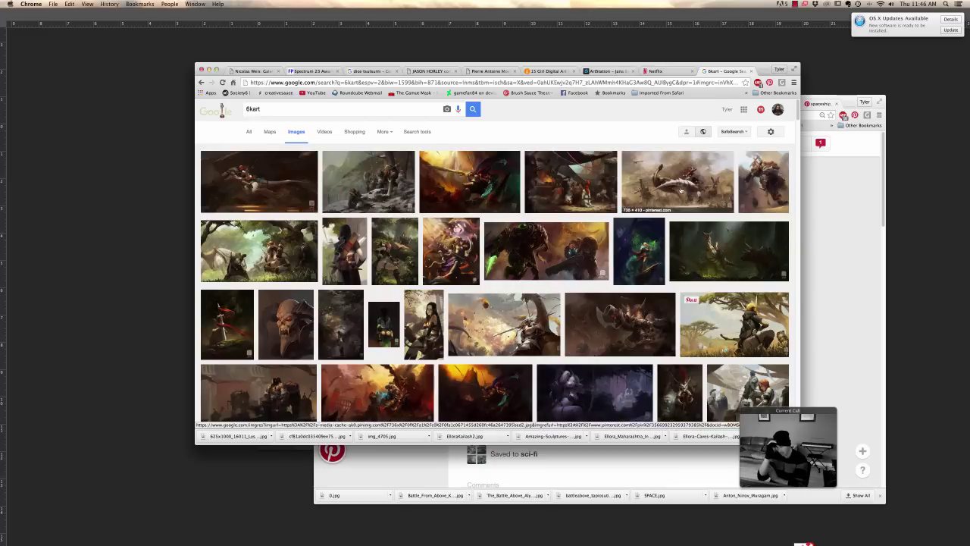
pyautogui.click(504, 324)
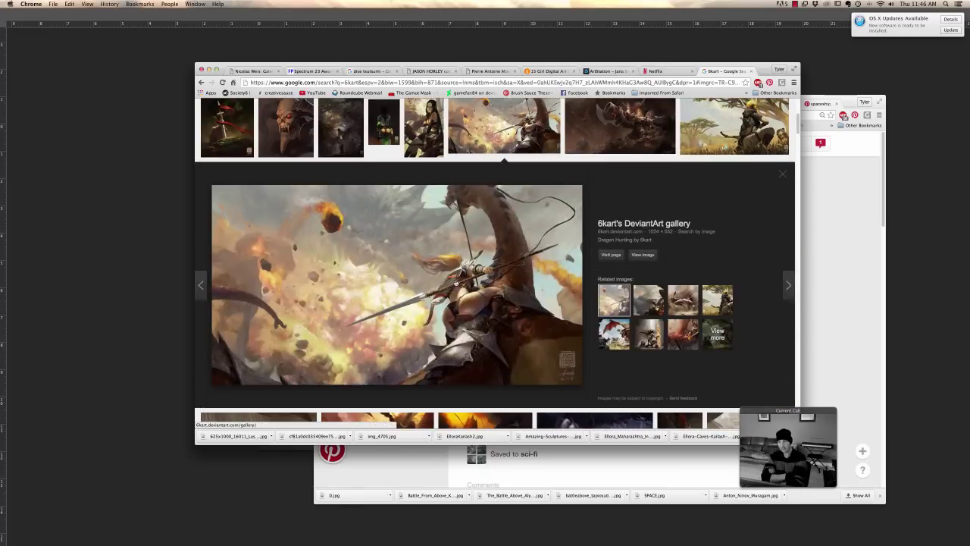
pyautogui.click(201, 82)
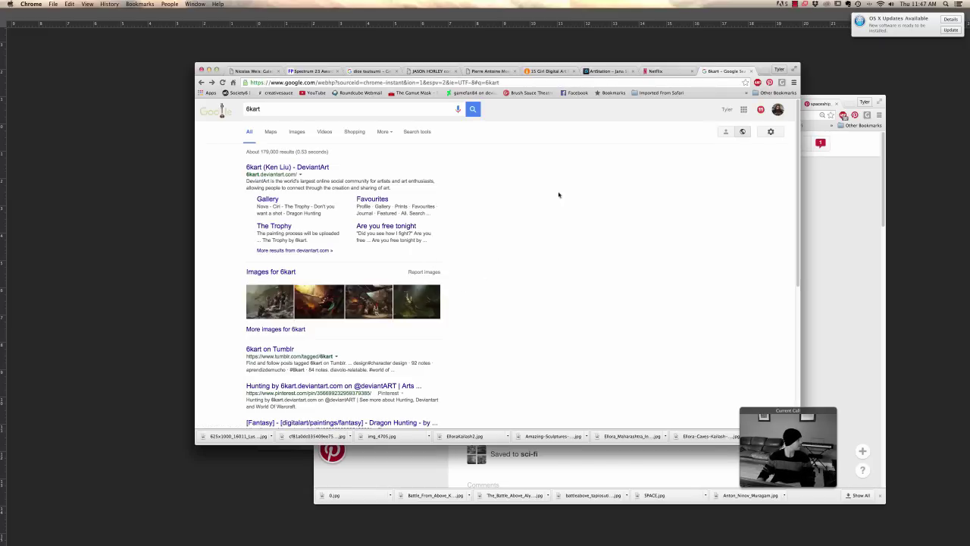
# - Return to Photoshop, zoom out the winged-rider painting and enlarge the haloed angel painting
pyautogui.click(613, 44)
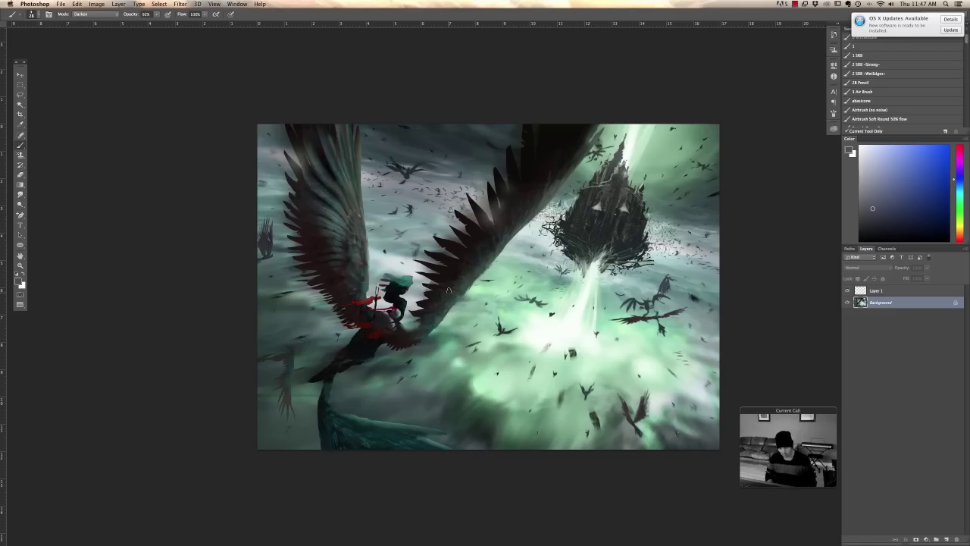
pyautogui.press('f')
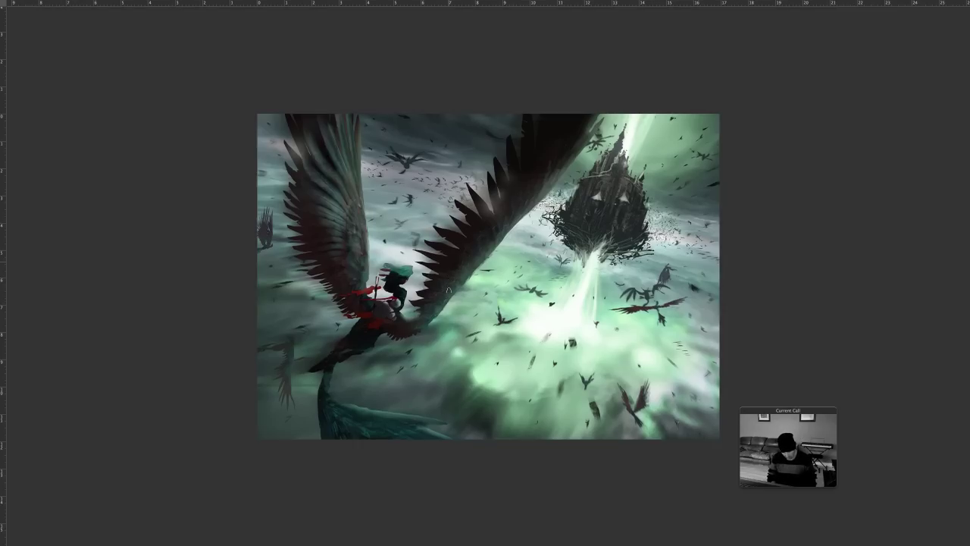
pyautogui.press('f')
pyautogui.press('super+minus')
pyautogui.press('super+minus')
pyautogui.press('super+minus')
pyautogui.press('super+minus')
pyautogui.press('super+minus')
pyautogui.press('super+minus')
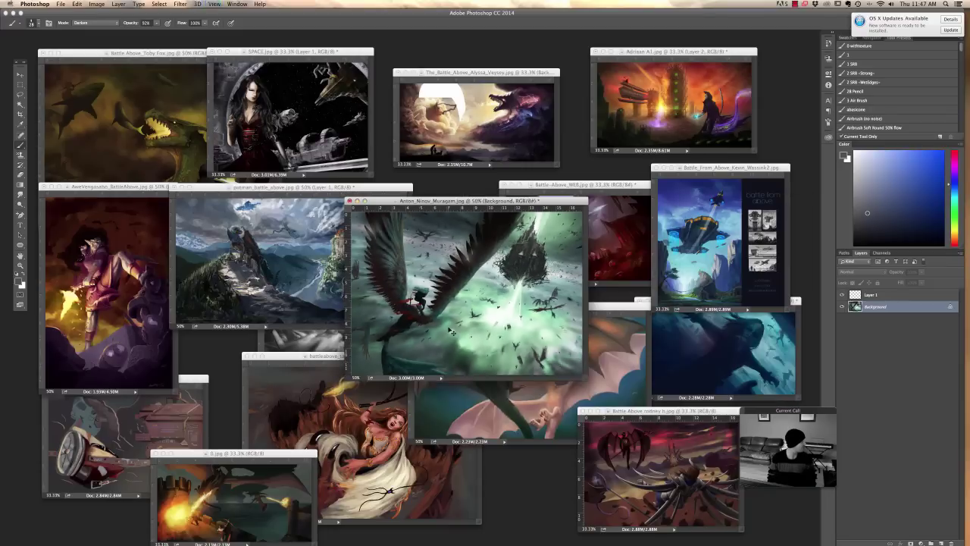
pyautogui.click(565, 253)
pyautogui.press('super+plus')
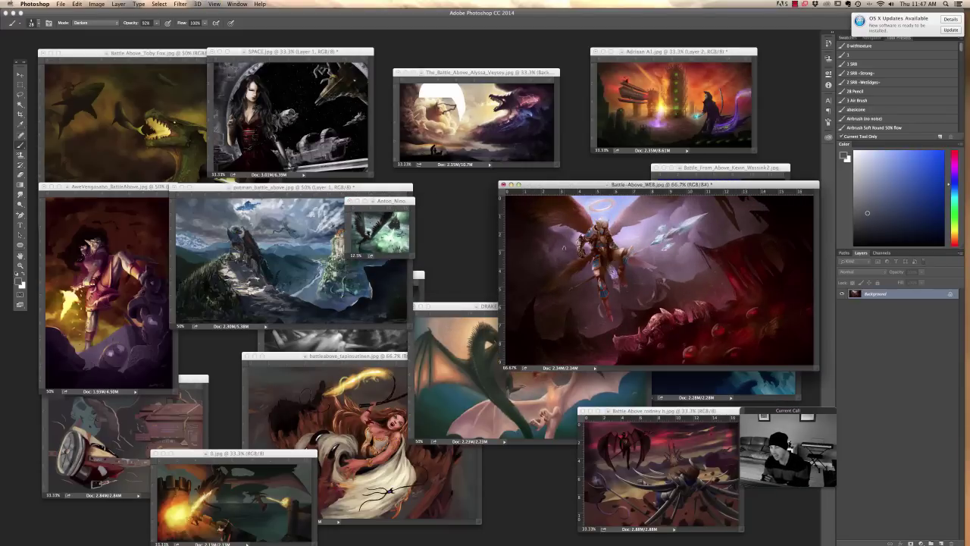
# - Show the angel painting full screen fitted in view and set up the Smudge brush
pyautogui.press('f')
pyautogui.press('super+0')
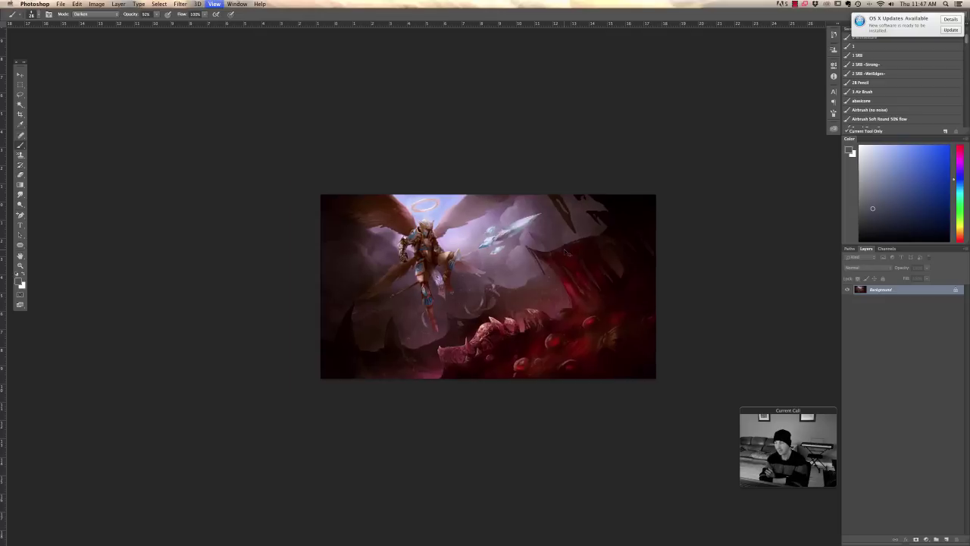
pyautogui.press('super+minus')
pyautogui.press('super+minus')
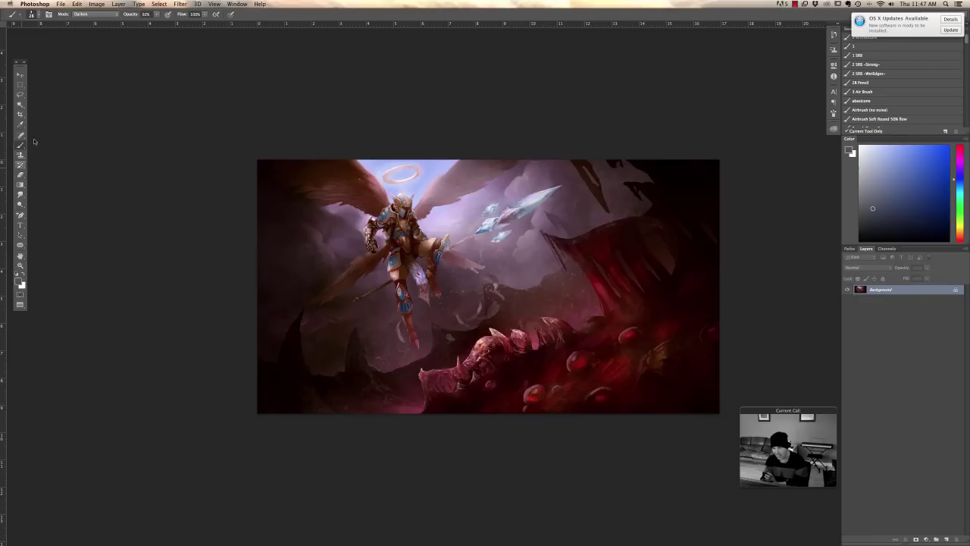
pyautogui.click(20, 194)
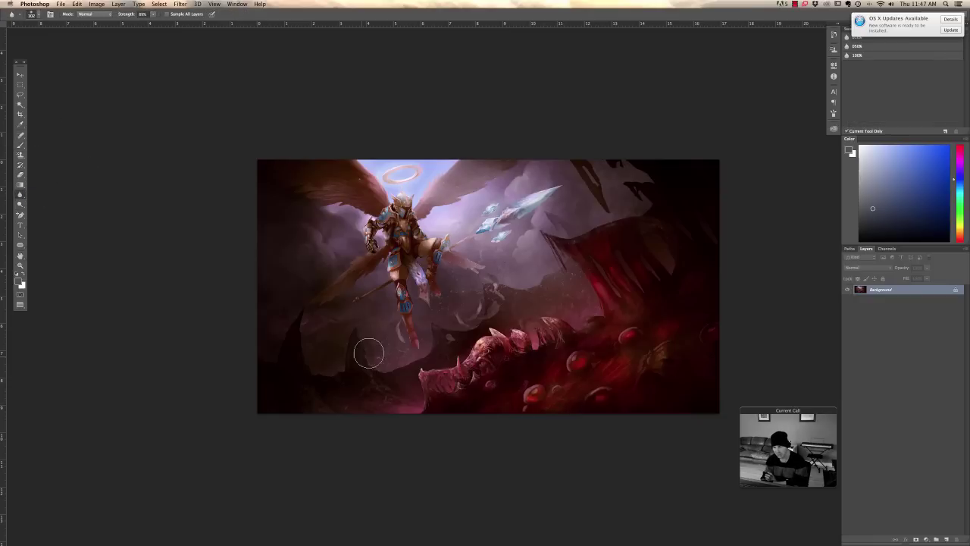
pyautogui.rightClick(385, 314)
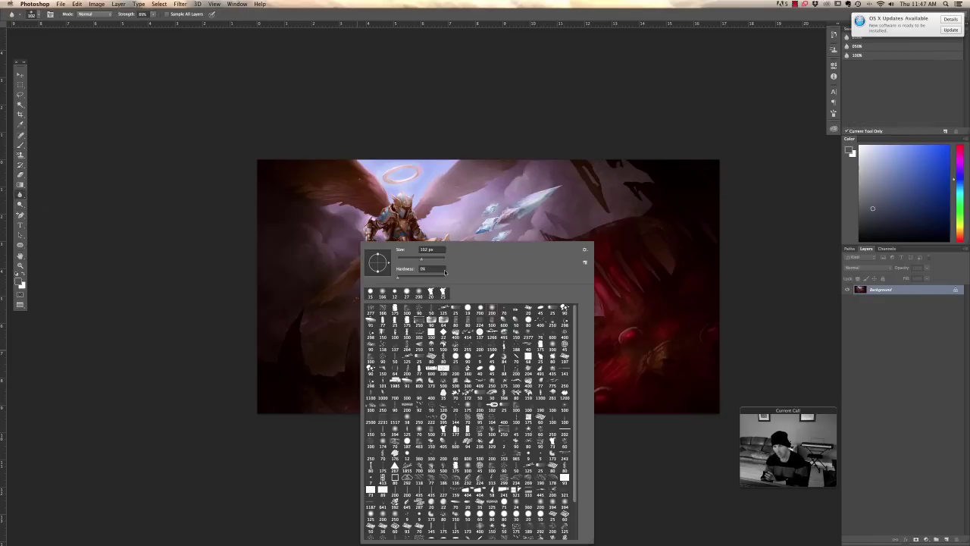
pyautogui.click(332, 350)
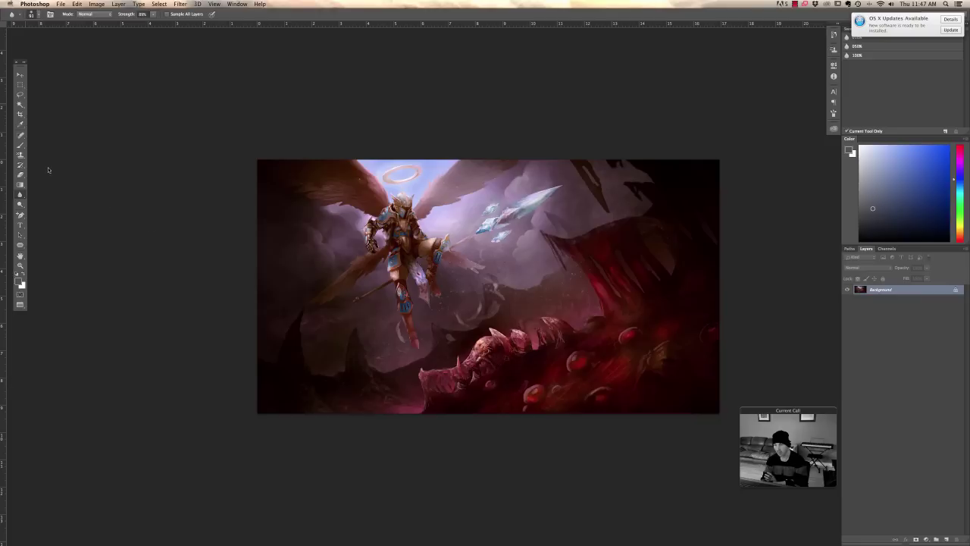
# - Lasso two lower-left rock shapes and fill them with sampled dark red using a large Normal brush
pyautogui.click(20, 94)
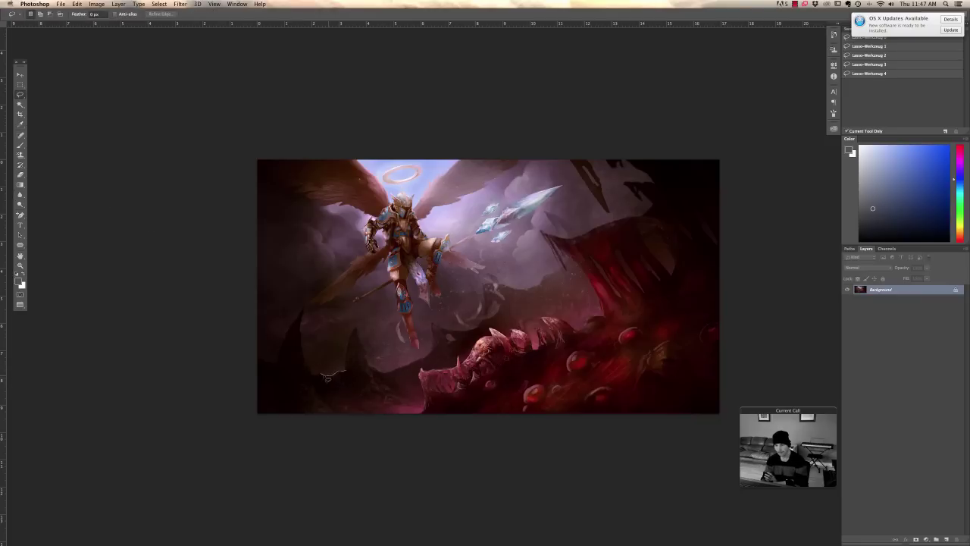
pyautogui.moveTo(346, 339); pyautogui.dragTo(347, 370)
pyautogui.moveTo(290, 333)
pyautogui.mouseDown()
pyautogui.moveTo(279, 363)
pyautogui.moveTo(257, 342)
pyautogui.moveTo(289, 334)
pyautogui.mouseUp()
pyautogui.press('b')
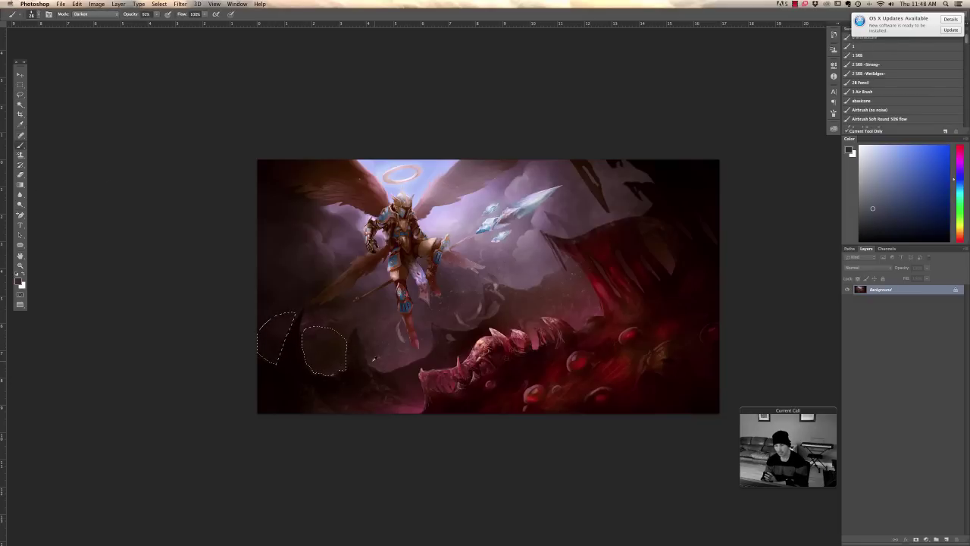
pyautogui.keyDown('alt'); pyautogui.click(280, 354); pyautogui.keyUp('alt')
pyautogui.rightClick(333, 343)
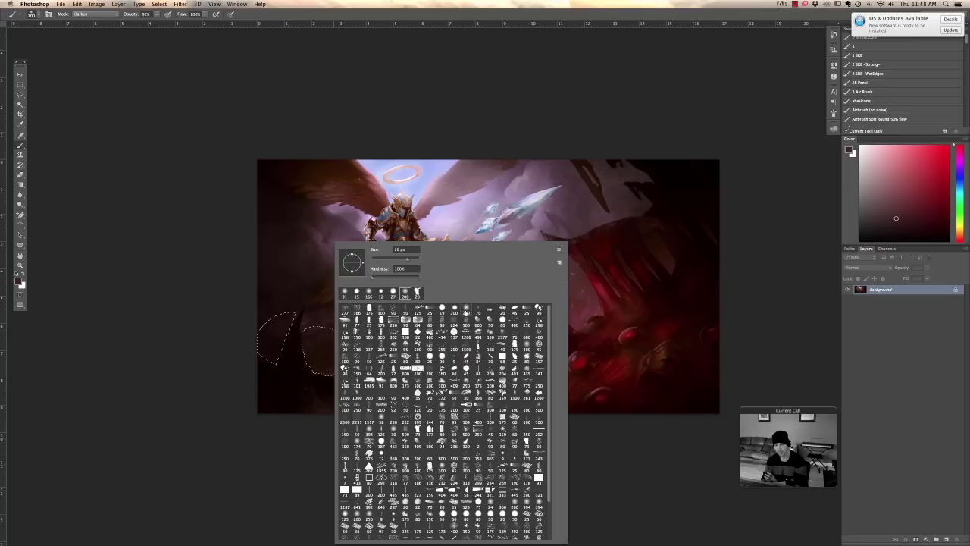
pyautogui.click(297, 374)
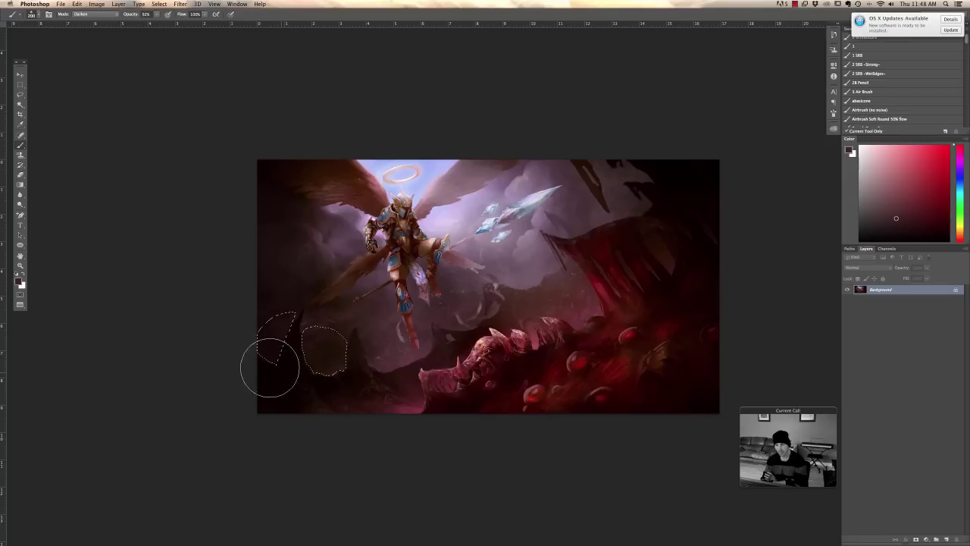
pyautogui.click(108, 15)
pyautogui.click(100, 9)
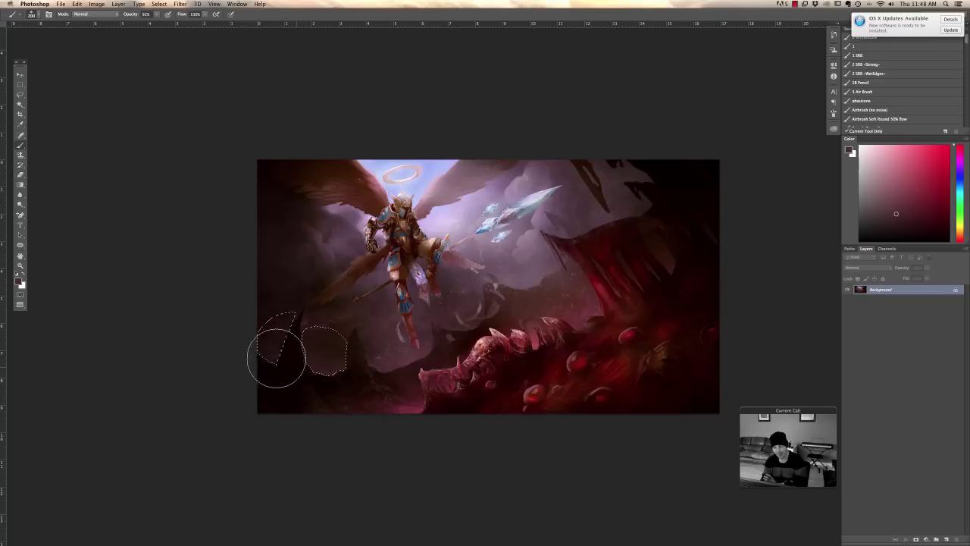
pyautogui.press('super+d')
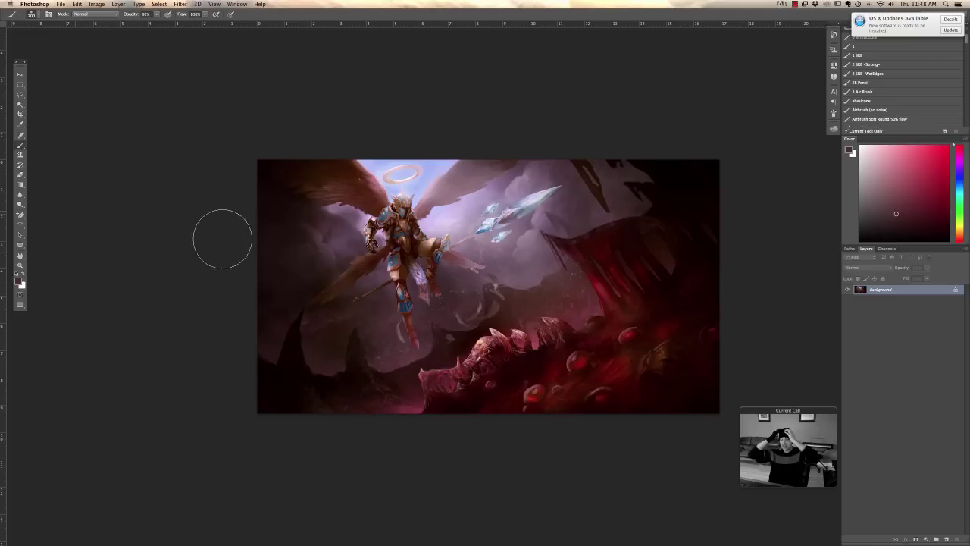
pyautogui.press('l')
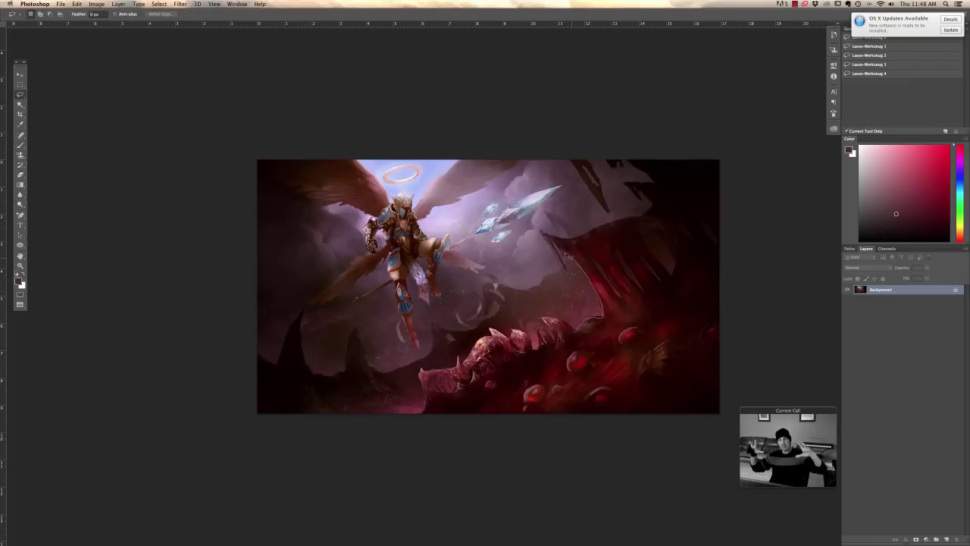
# - Lasso jagged spike shapes along the red creature on the right side
pyautogui.moveTo(566, 241)
pyautogui.mouseDown()
pyautogui.moveTo(651, 218)
pyautogui.moveTo(739, 324)
pyautogui.moveTo(451, 427)
pyautogui.moveTo(602, 317)
pyautogui.mouseUp()
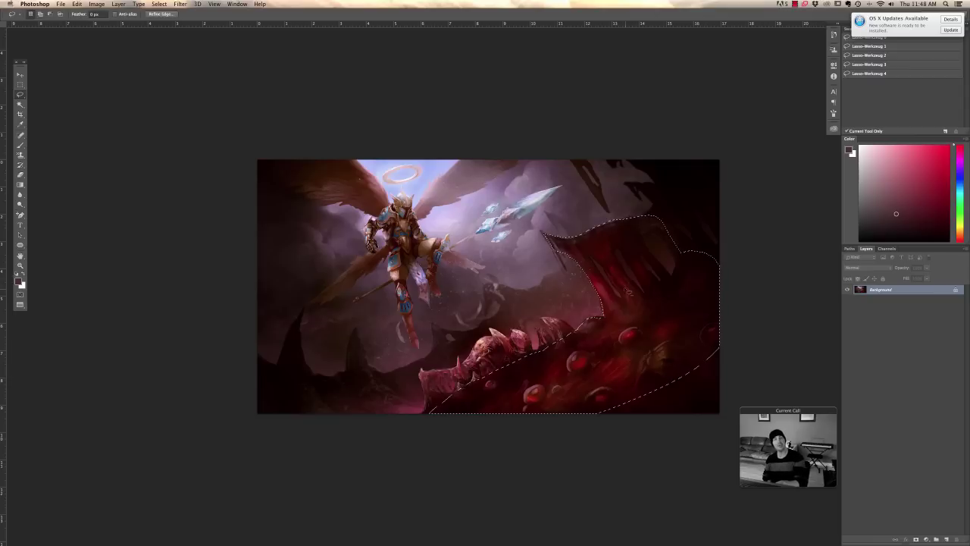
pyautogui.moveTo(594, 258)
pyautogui.mouseDown()
pyautogui.moveTo(618, 295)
pyautogui.moveTo(646, 290)
pyautogui.mouseUp()
pyautogui.moveTo(619, 252)
pyautogui.mouseDown()
pyautogui.moveTo(644, 290)
pyautogui.moveTo(675, 282)
pyautogui.moveTo(658, 231)
pyautogui.moveTo(645, 229)
pyautogui.mouseUp()
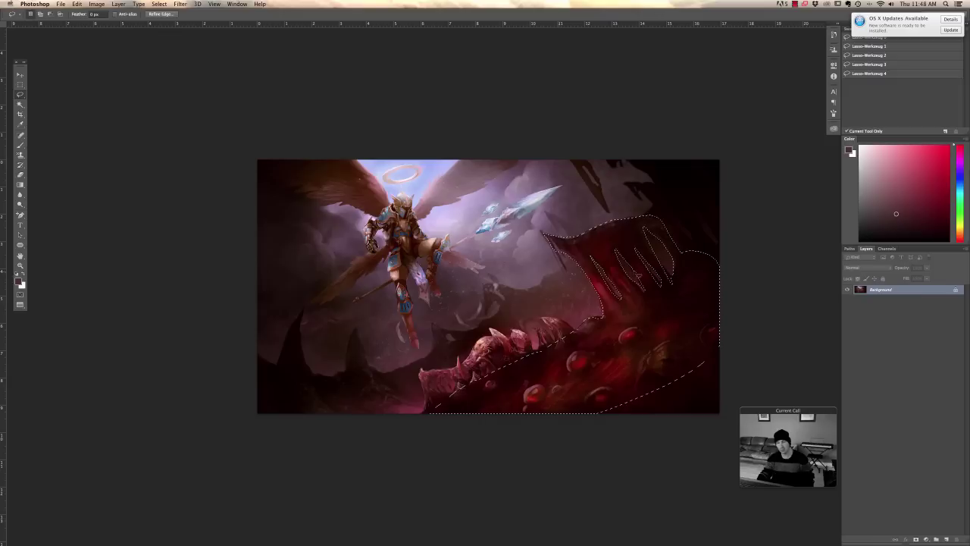
# - Switch to the brush with its blend mode set to Multiply
pyautogui.press('b')
pyautogui.click(90, 14)
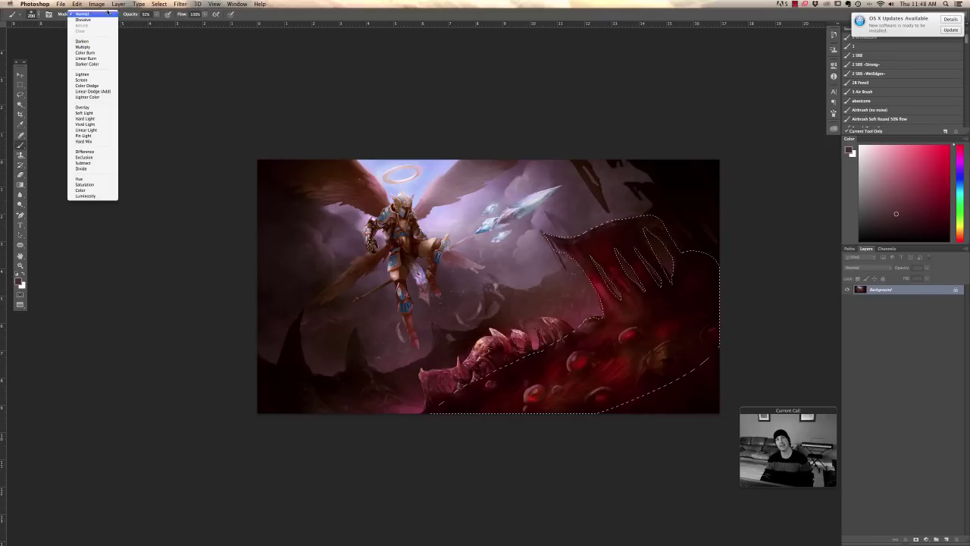
pyautogui.click(102, 47)
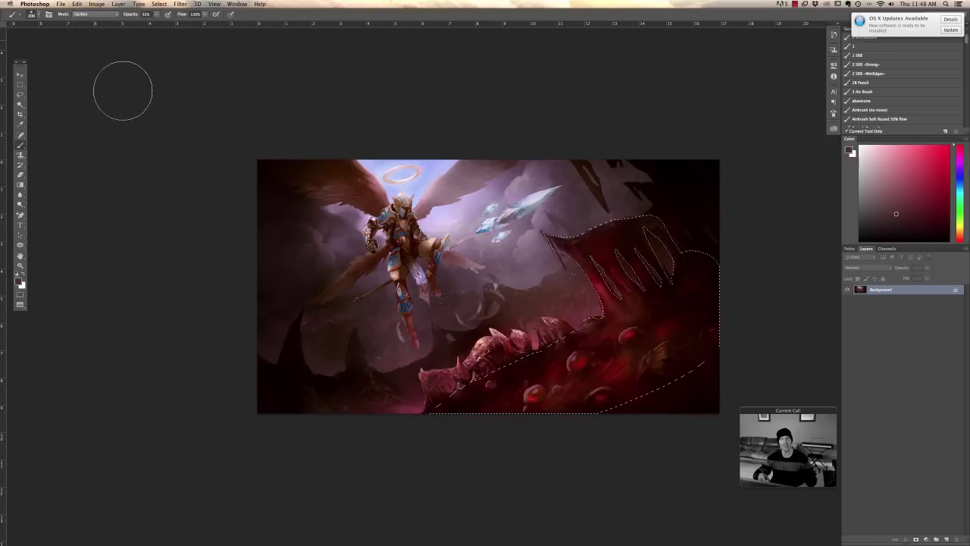
pyautogui.click(103, 15)
pyautogui.click(103, 20)
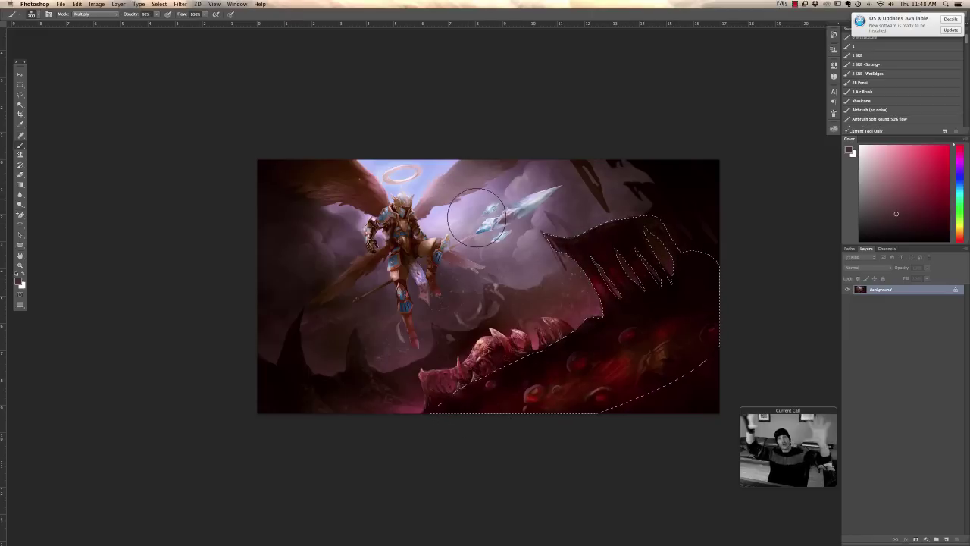
# - Select all and brush soft cyan strokes in Normal mode over the dark upper right, then deselect
pyautogui.click(160, 5)
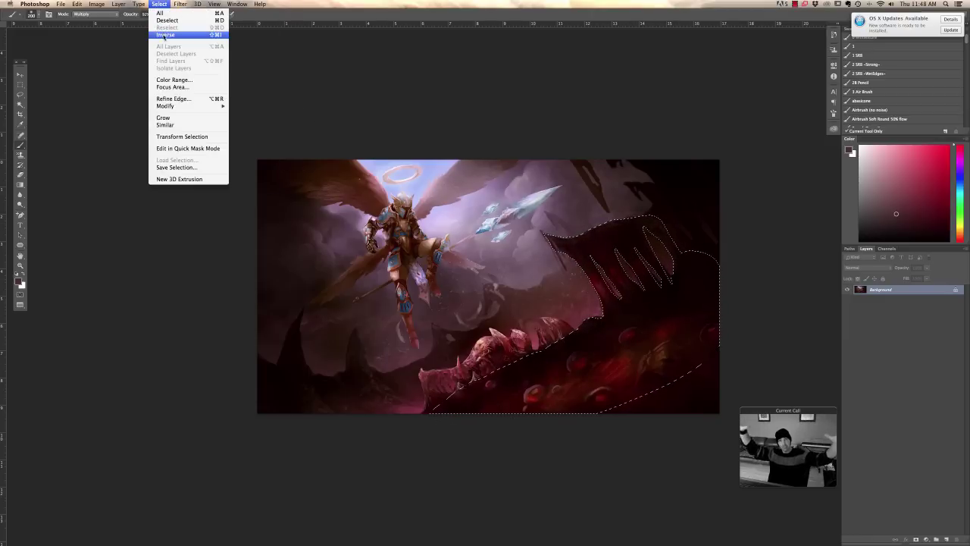
pyautogui.click(159, 13)
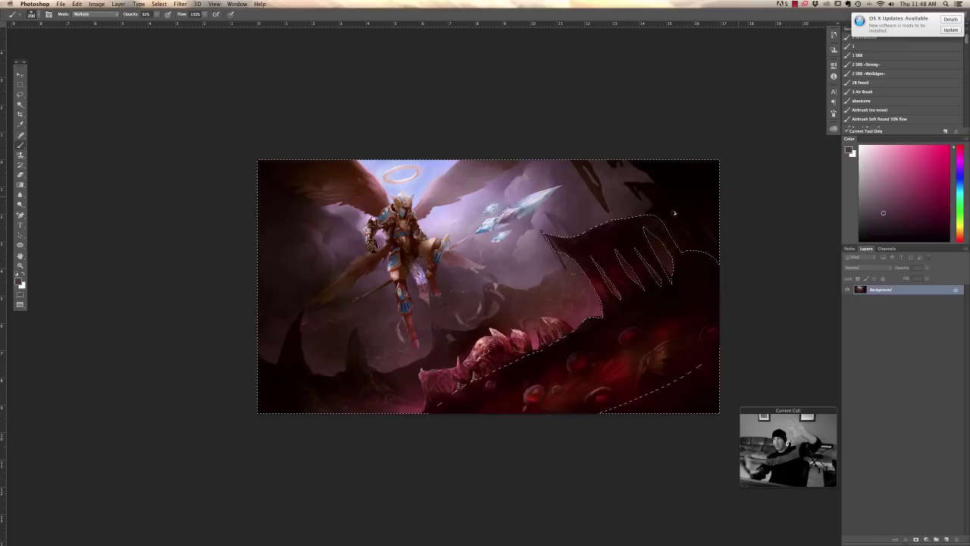
pyautogui.click(958, 190)
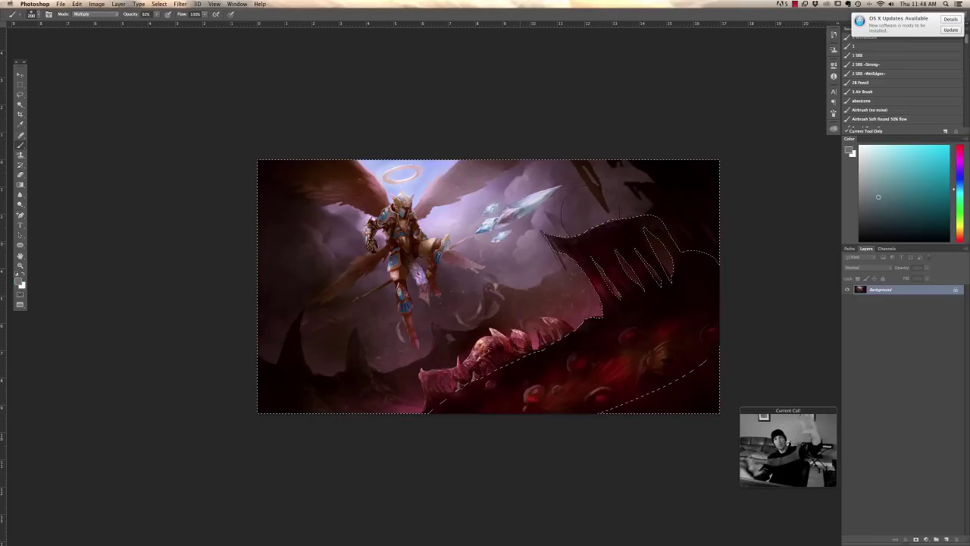
pyautogui.click(97, 14)
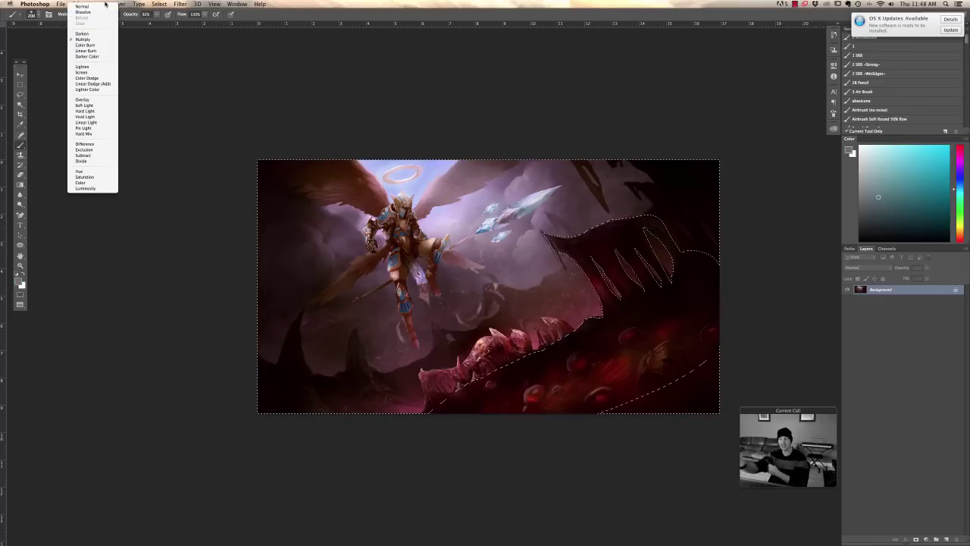
pyautogui.click(99, 7)
pyautogui.moveTo(731, 210)
pyautogui.mouseDown()
pyautogui.moveTo(596, 235)
pyautogui.moveTo(734, 200)
pyautogui.moveTo(558, 226)
pyautogui.moveTo(687, 188)
pyautogui.moveTo(677, 199)
pyautogui.moveTo(613, 174)
pyautogui.mouseUp()
pyautogui.press('super+z')
pyautogui.press('super+z')
pyautogui.moveTo(669, 230); pyautogui.dragTo(693, 229)
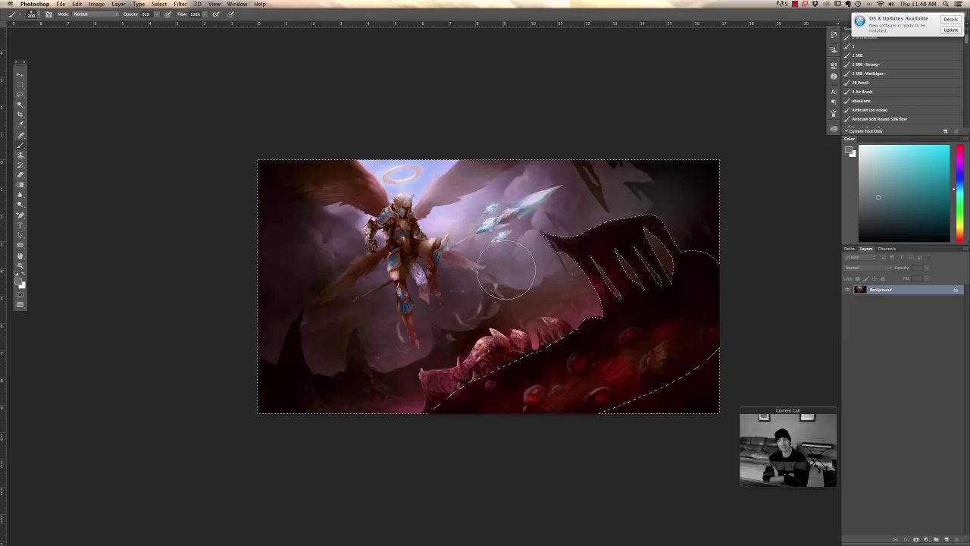
pyautogui.press('super+d')
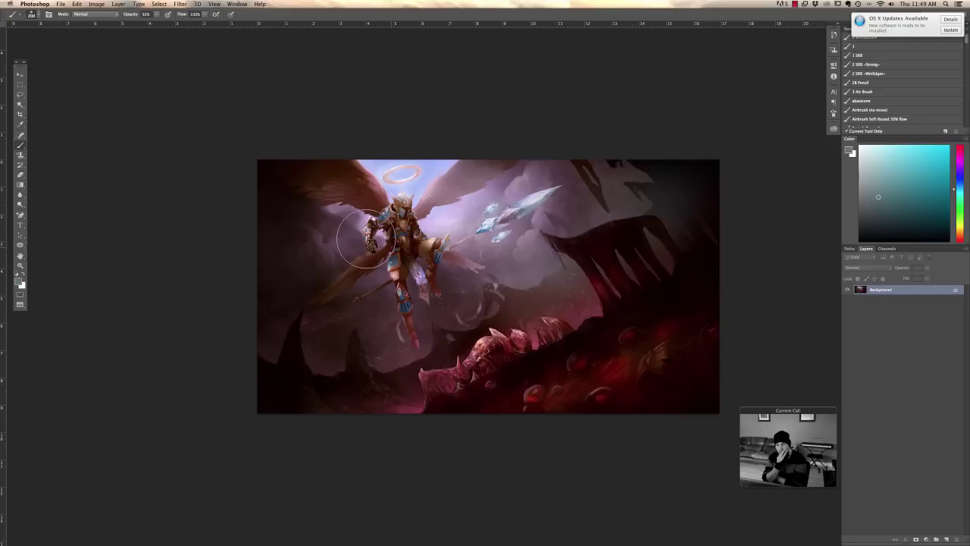
# - Zoom in on the angel figure and pick the Lasso tool
pyautogui.press('super+plus')
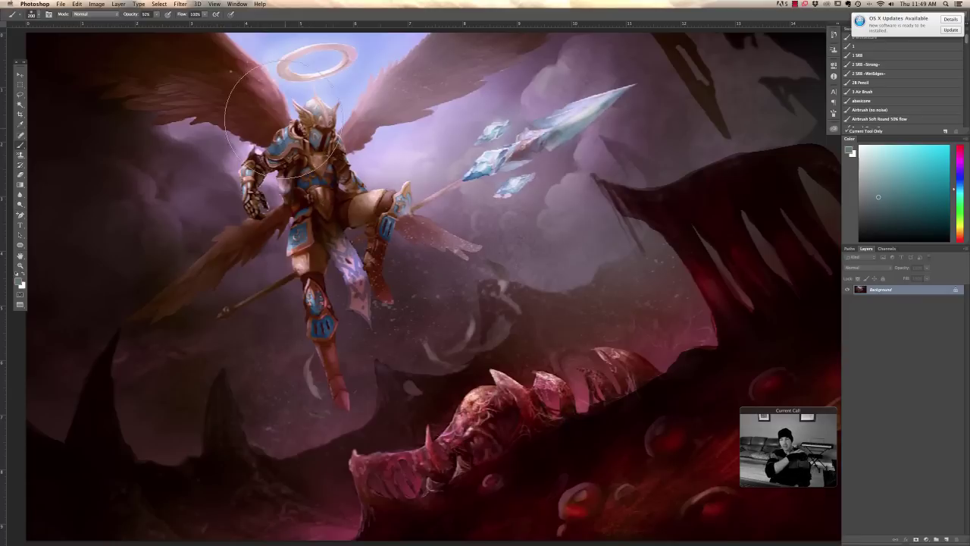
pyautogui.click(20, 95)
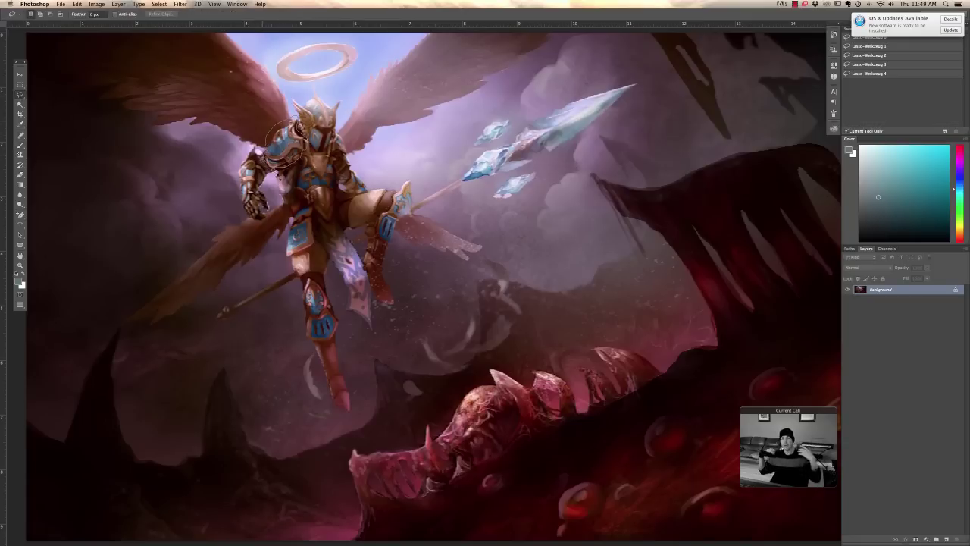
# - Paste the copied piece as a new layer, enlarge it to about 136% and place it on the shoulder
pyautogui.click(77, 4)
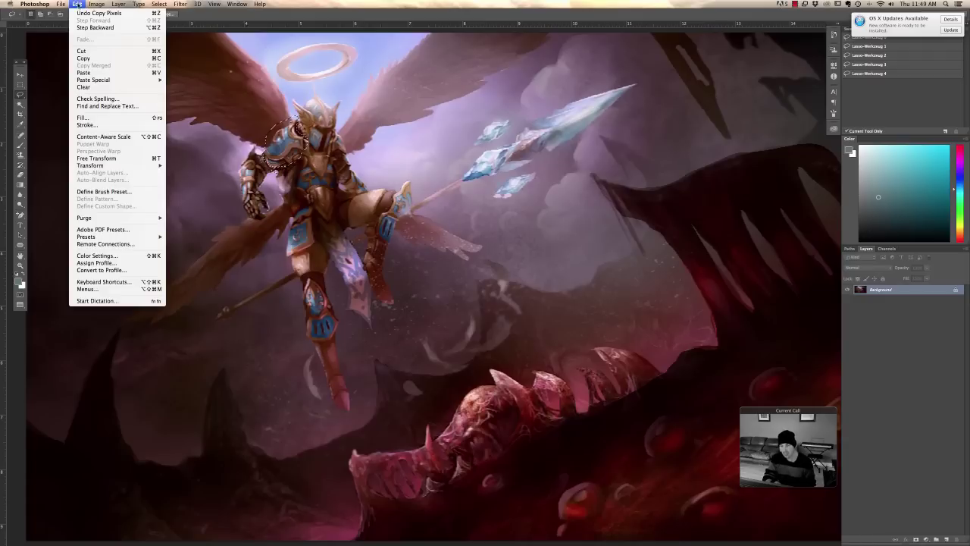
pyautogui.click(83, 72)
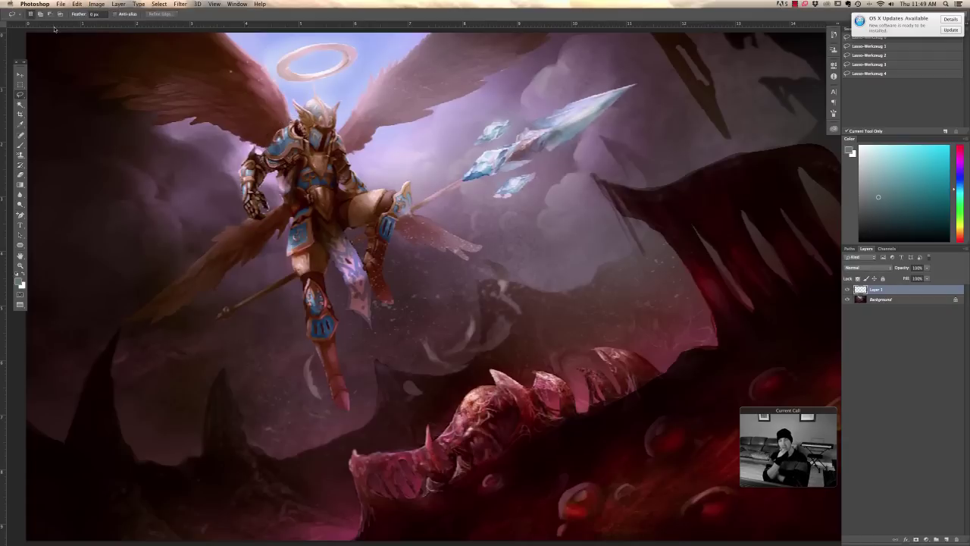
pyautogui.press('super+t')
pyautogui.moveTo(262, 115); pyautogui.dragTo(246, 94)
pyautogui.click(20, 74)
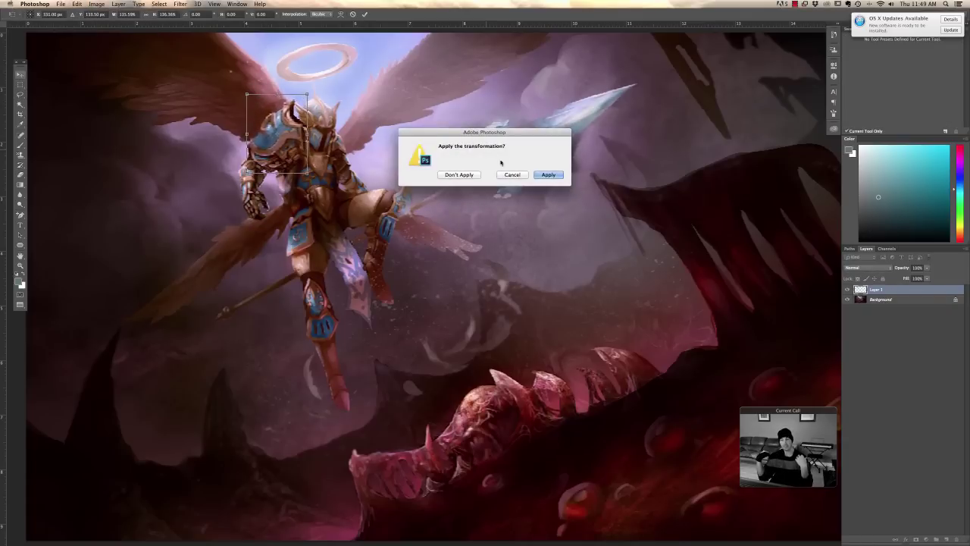
pyautogui.click(547, 174)
pyautogui.moveTo(294, 127); pyautogui.dragTo(299, 157)
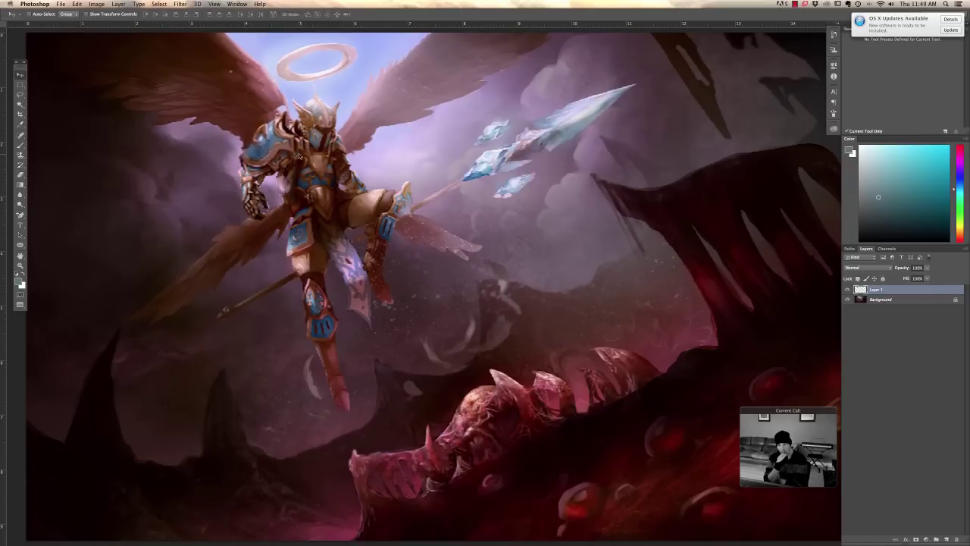
# - Switch to the Eraser and adjust its size and hardness
pyautogui.click(21, 174)
pyautogui.rightClick(275, 138)
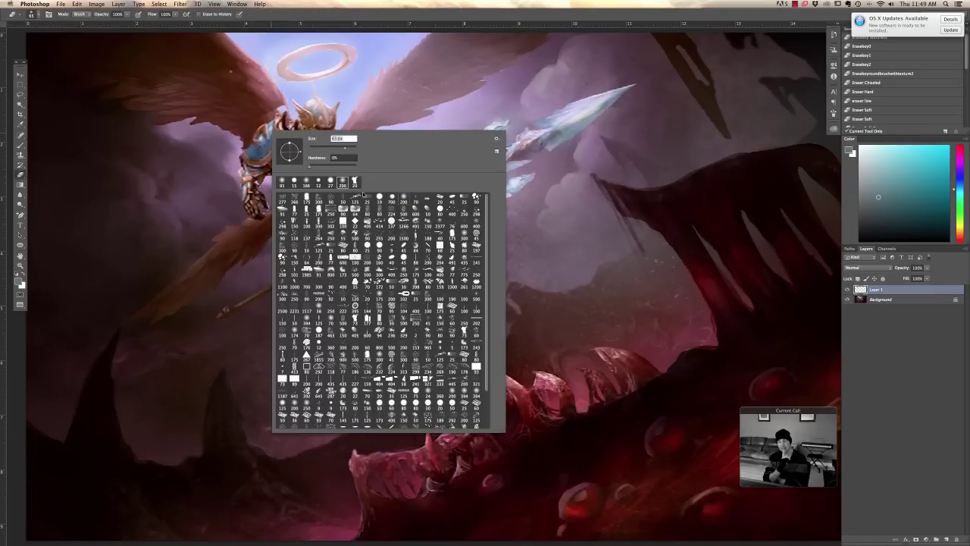
pyautogui.click(333, 157)
pyautogui.click(305, 360)
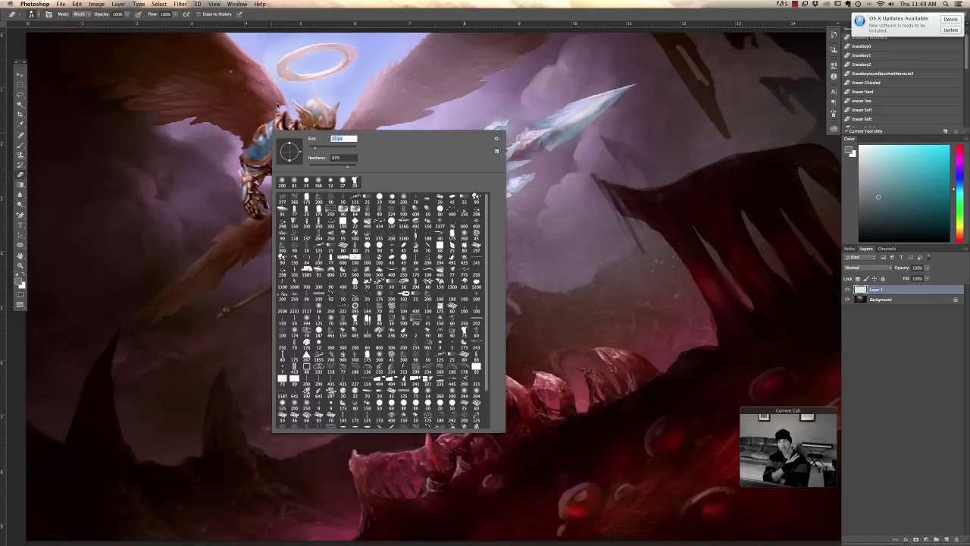
pyautogui.press('Return')
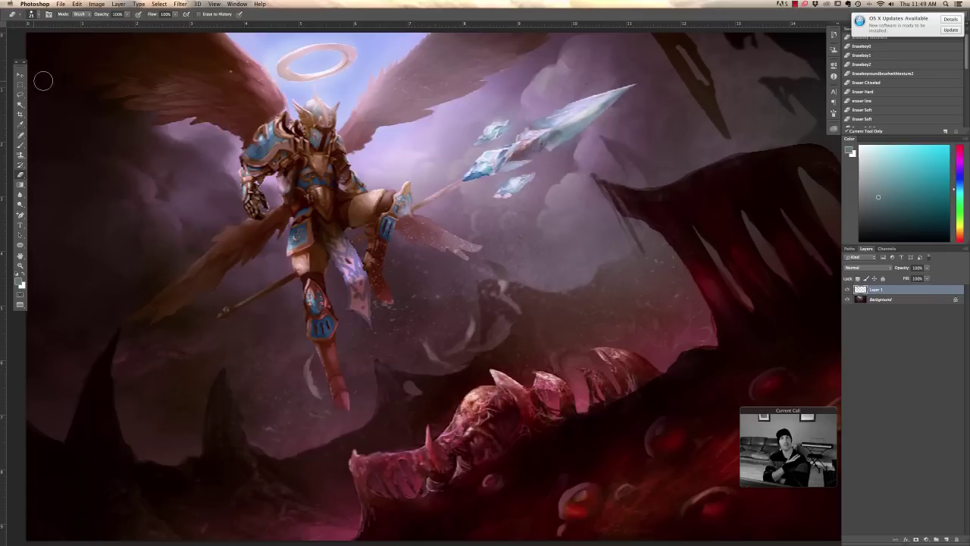
# - Lasso the area beside the angel's right shoulder on the Background and paste it as Layer 2
pyautogui.click(21, 91)
pyautogui.moveTo(332, 153)
pyautogui.mouseDown()
pyautogui.moveTo(338, 126)
pyautogui.moveTo(375, 180)
pyautogui.mouseUp()
pyautogui.click(76, 4)
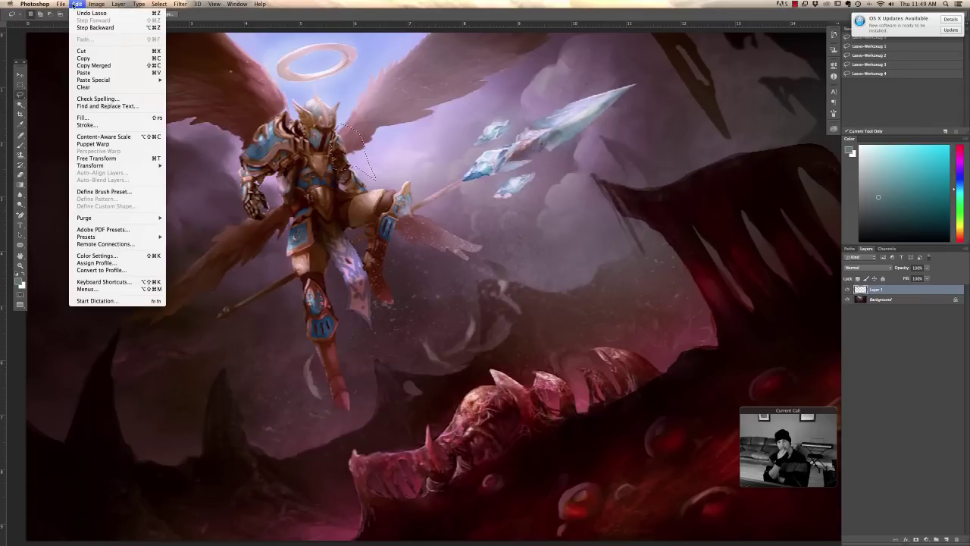
pyautogui.click(869, 300)
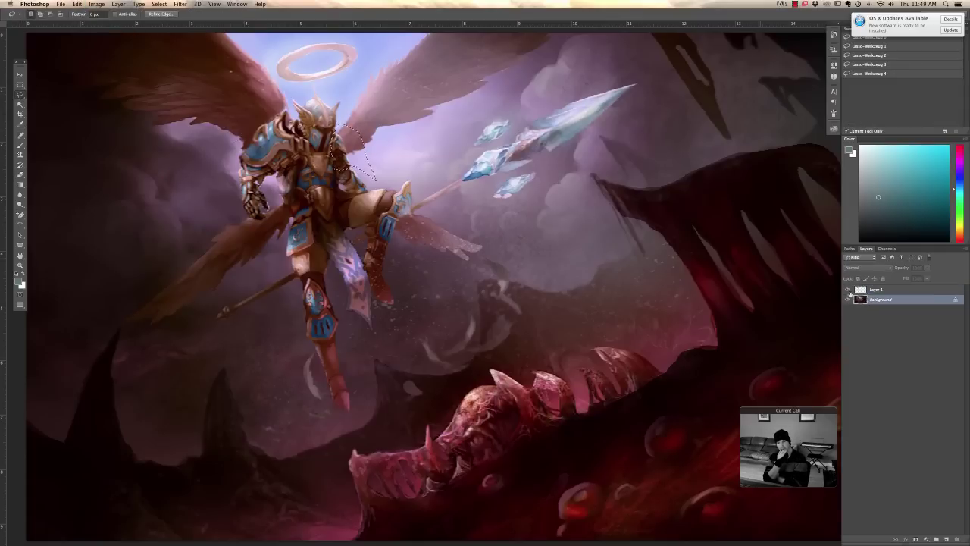
pyautogui.click(77, 4)
pyautogui.click(84, 58)
pyautogui.click(76, 4)
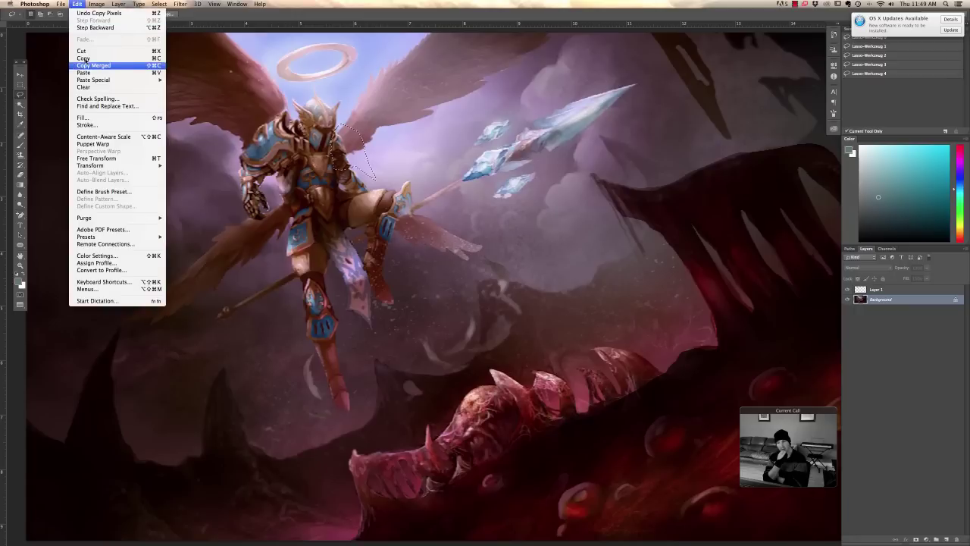
pyautogui.click(83, 72)
pyautogui.press('v')
# - Enlarge the pasted shoulder to about 139% and move it into place
pyautogui.press('super+t')
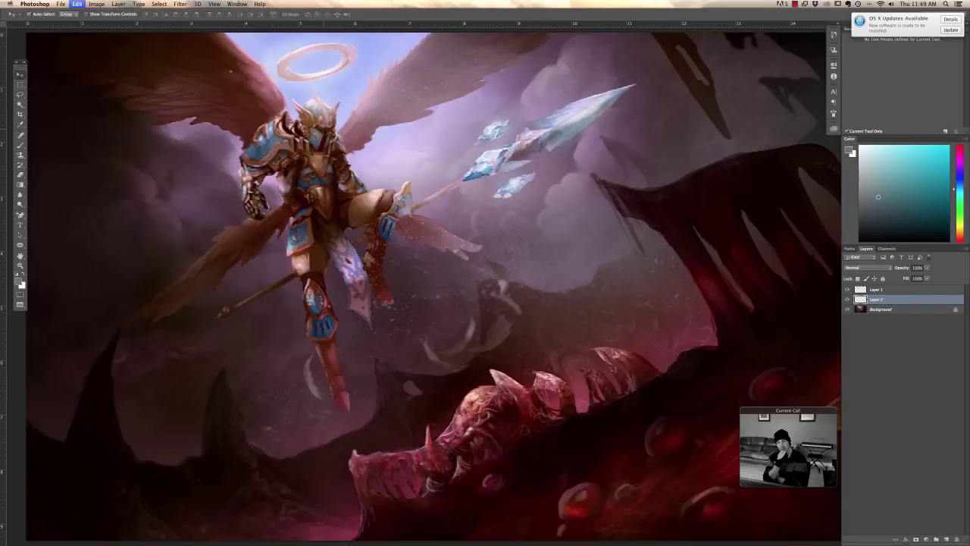
pyautogui.moveTo(378, 122); pyautogui.dragTo(394, 100)
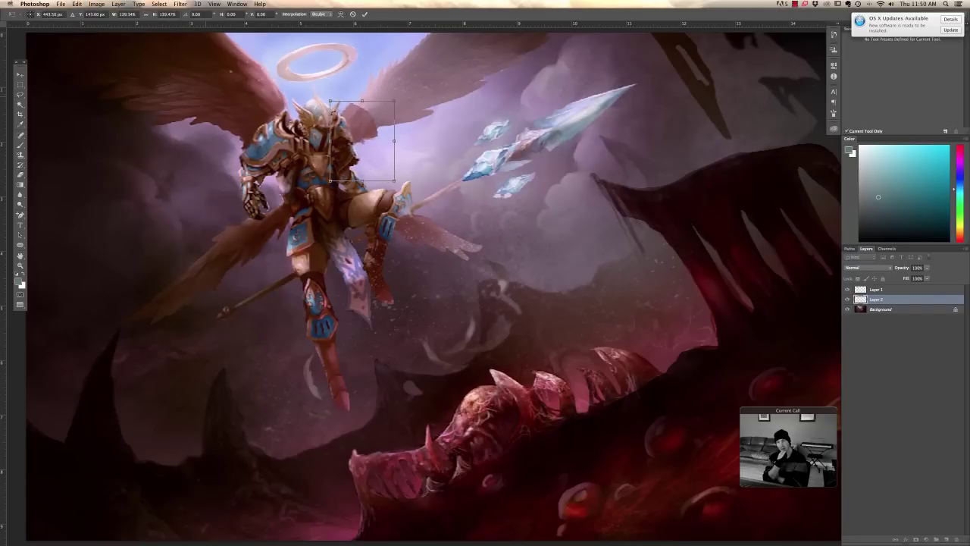
pyautogui.click(20, 74)
pyautogui.click(549, 175)
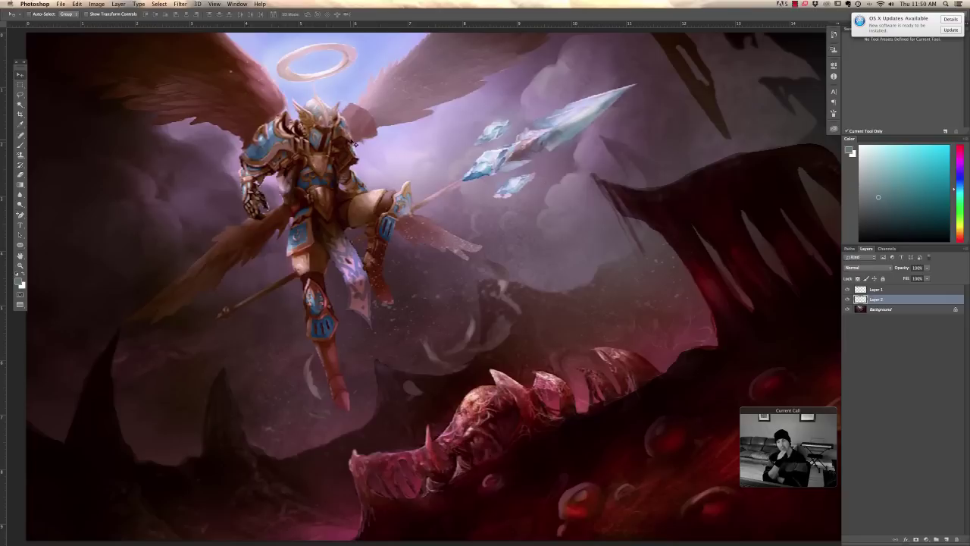
pyautogui.moveTo(352, 142); pyautogui.dragTo(374, 160)
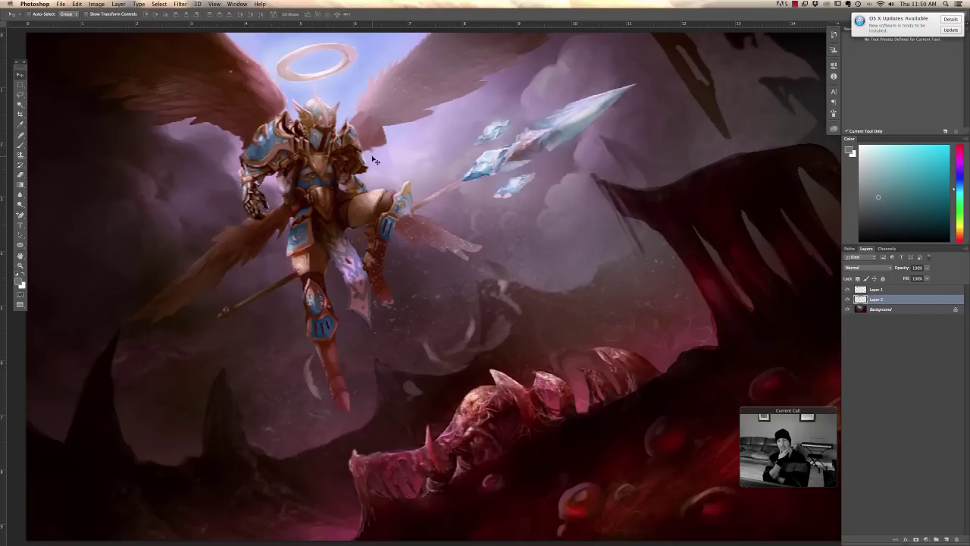
pyautogui.click(21, 94)
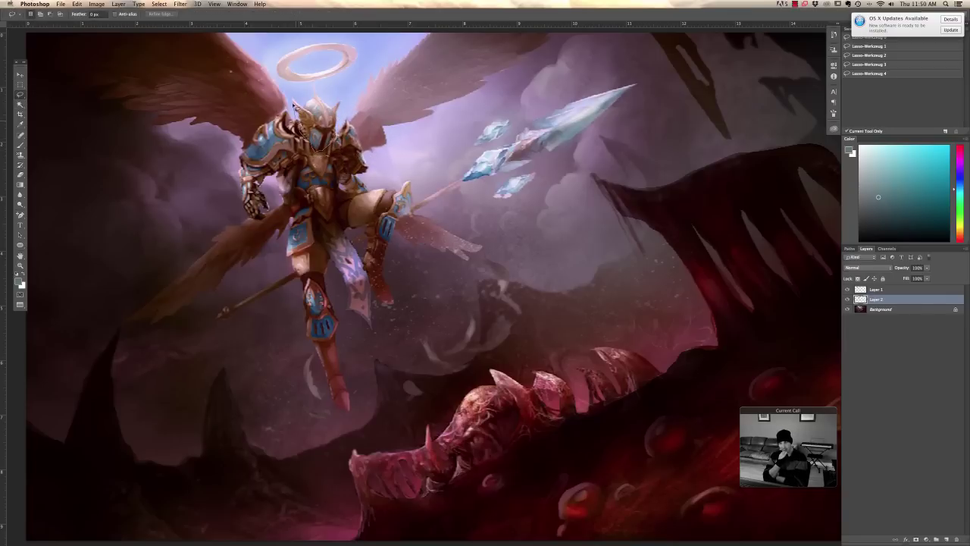
# - Copy the angel's helmet from the Background onto a new layer and nudge it up and right
pyautogui.moveTo(294, 107)
pyautogui.mouseDown()
pyautogui.moveTo(347, 103)
pyautogui.moveTo(322, 148)
pyautogui.mouseUp()
pyautogui.click(864, 310)
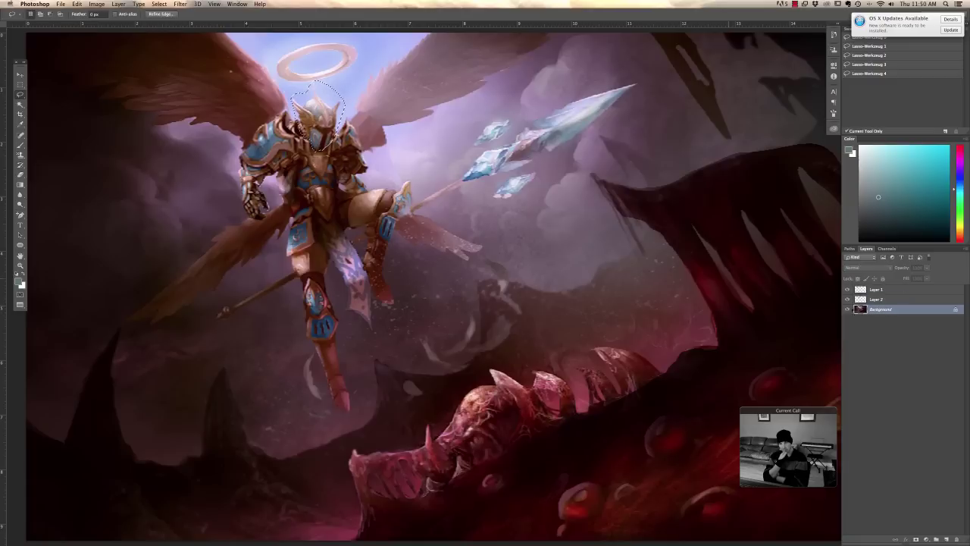
pyautogui.click(77, 4)
pyautogui.click(88, 58)
pyautogui.click(77, 4)
pyautogui.click(87, 73)
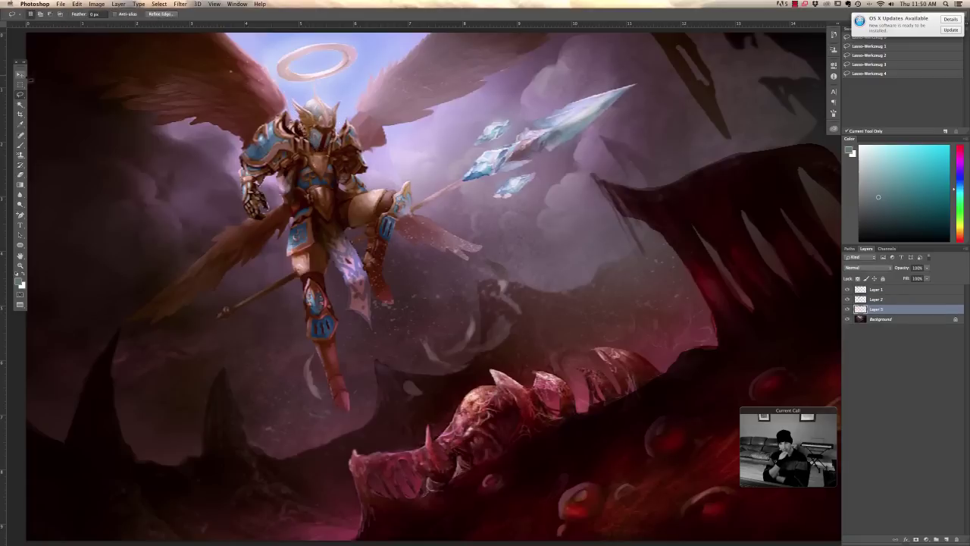
pyautogui.press('v')
pyautogui.moveTo(316, 134); pyautogui.dragTo(324, 130)
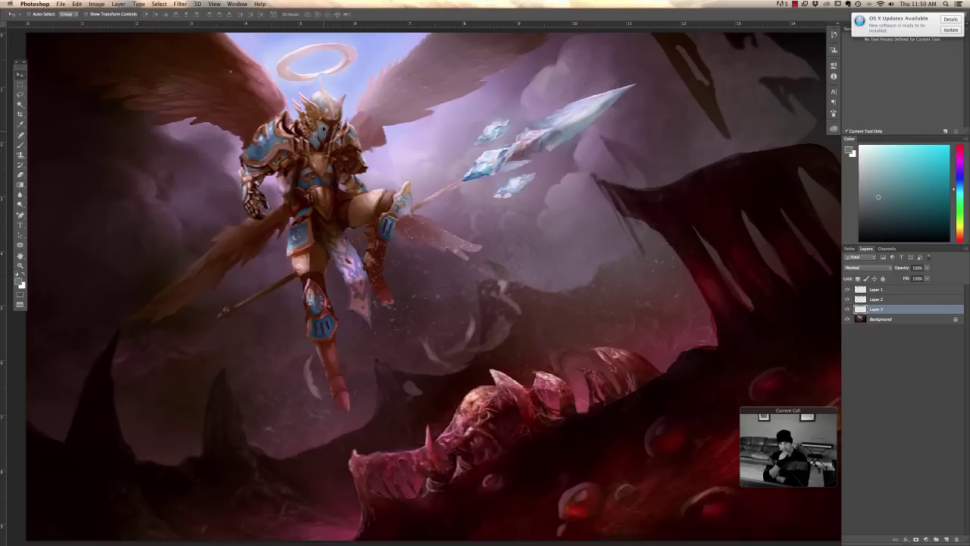
# - Copy the angel's arm from the Background onto a new layer and move it into place
pyautogui.press('b')
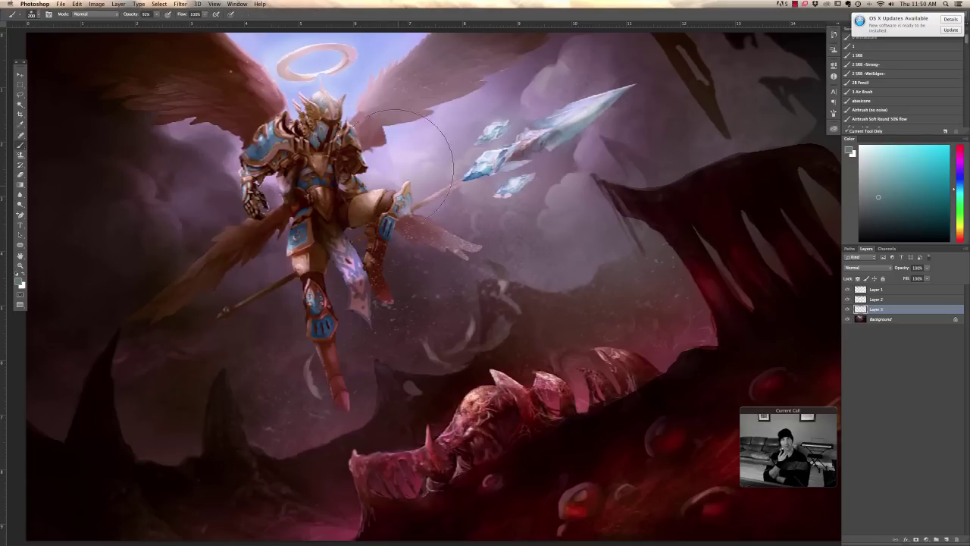
pyautogui.click(20, 95)
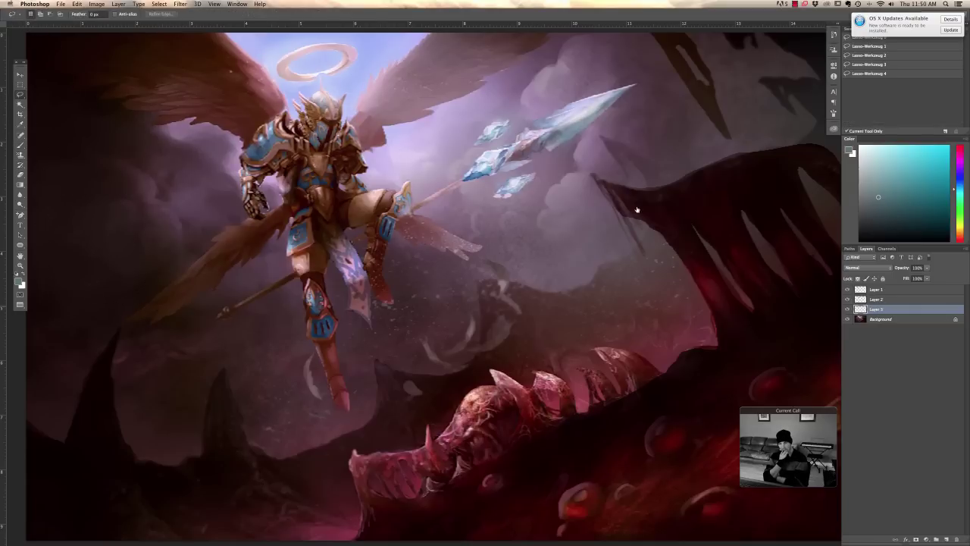
pyautogui.click(883, 319)
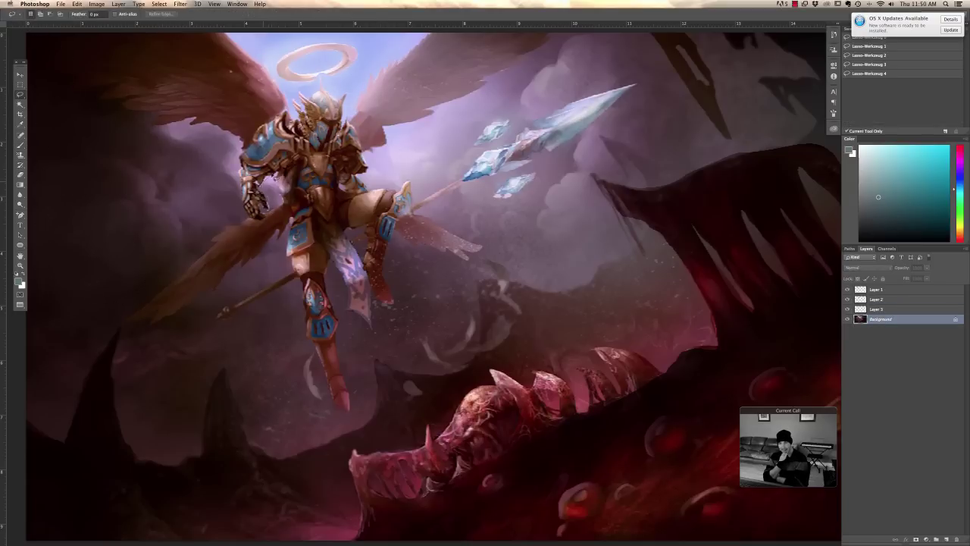
pyautogui.moveTo(245, 219)
pyautogui.mouseDown()
pyautogui.moveTo(263, 221)
pyautogui.moveTo(273, 194)
pyautogui.moveTo(233, 168)
pyautogui.mouseUp()
pyautogui.click(77, 3)
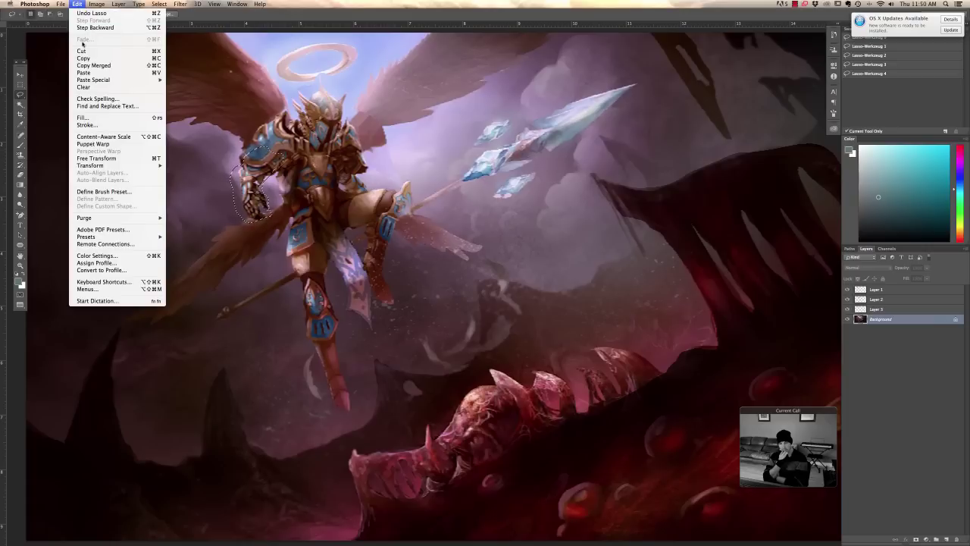
pyautogui.click(82, 58)
pyautogui.click(77, 4)
pyautogui.click(83, 72)
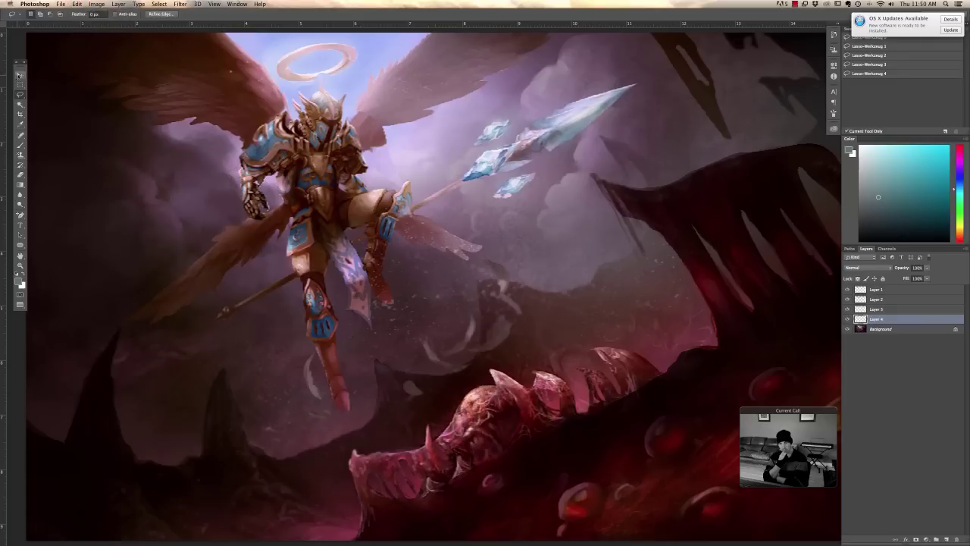
pyautogui.press('v')
pyautogui.moveTo(262, 188); pyautogui.dragTo(268, 207)
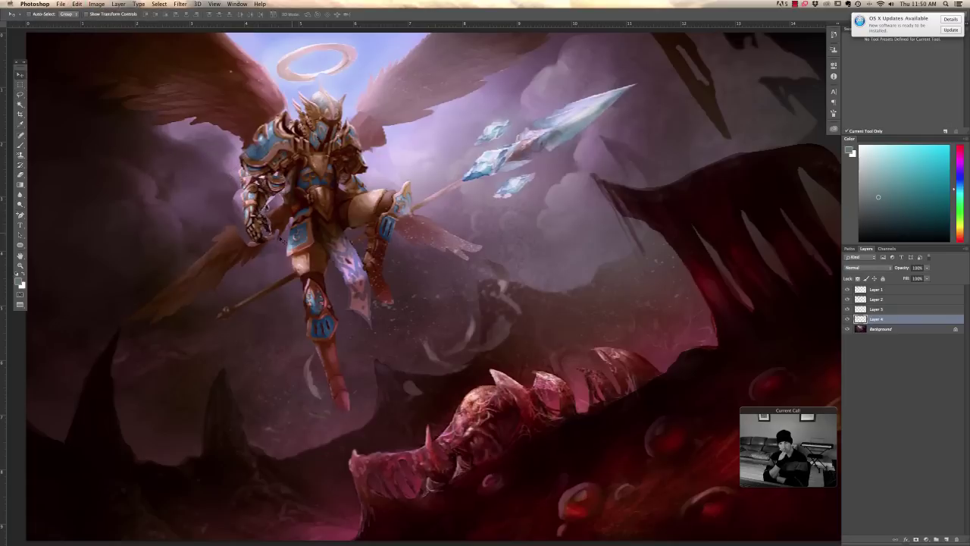
# - Set the brush to 30 px size and 80% hardness, then return to the Eraser
pyautogui.press('e')
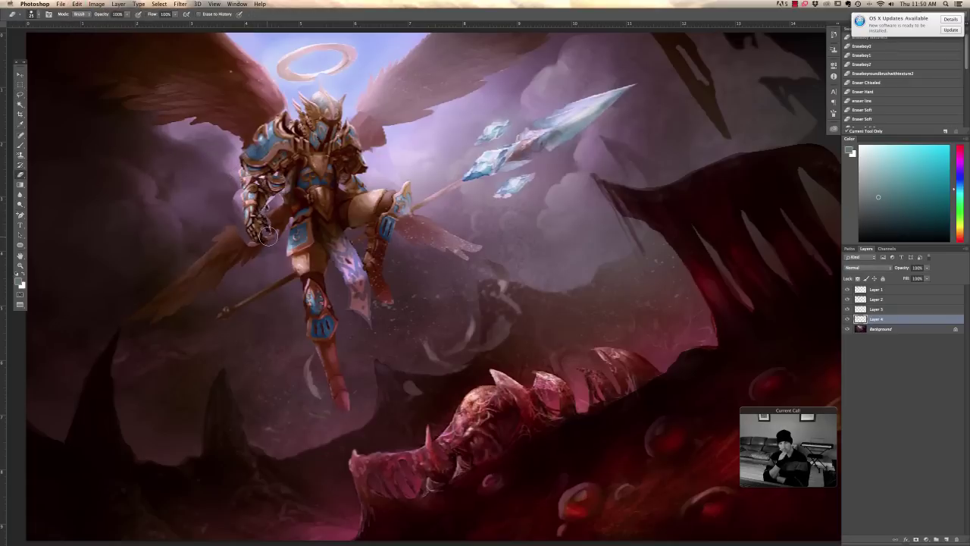
pyautogui.click(21, 144)
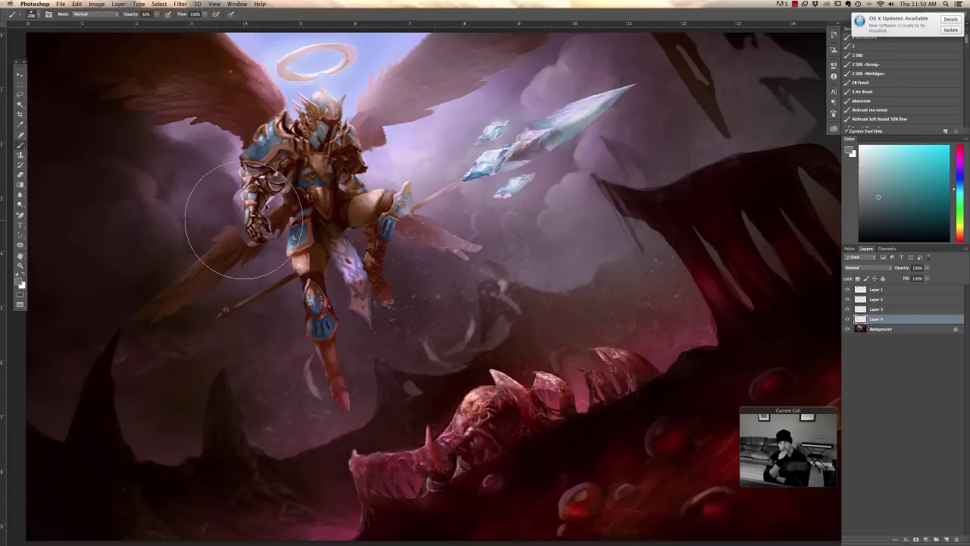
pyautogui.rightClick(244, 222)
pyautogui.write('30')
pyautogui.press('Tab')
pyautogui.write('80')
pyautogui.press('Tab')
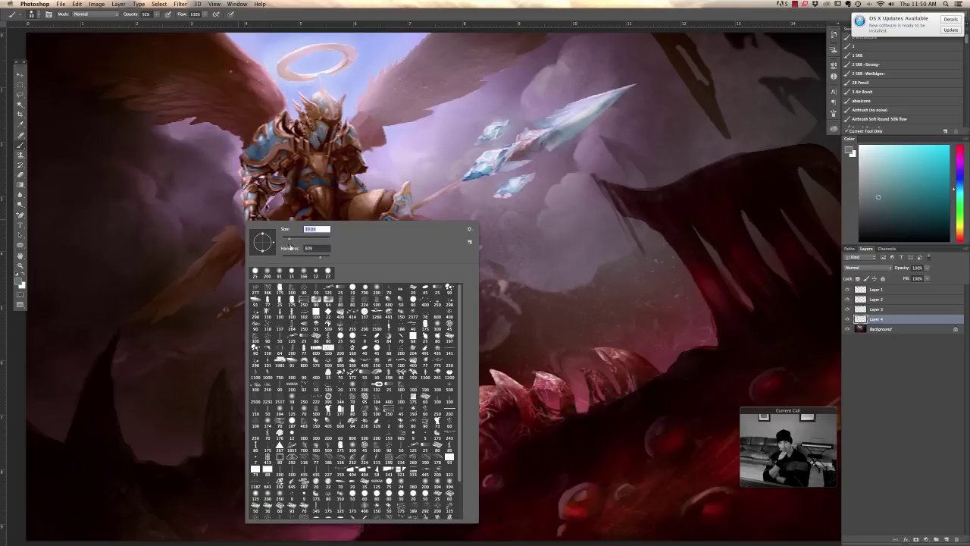
pyautogui.press('Return')
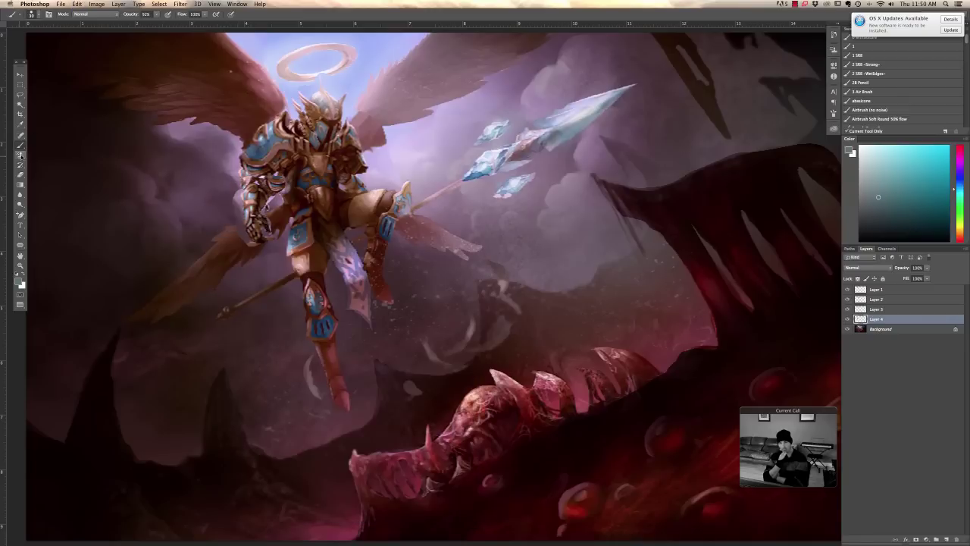
pyautogui.click(20, 174)
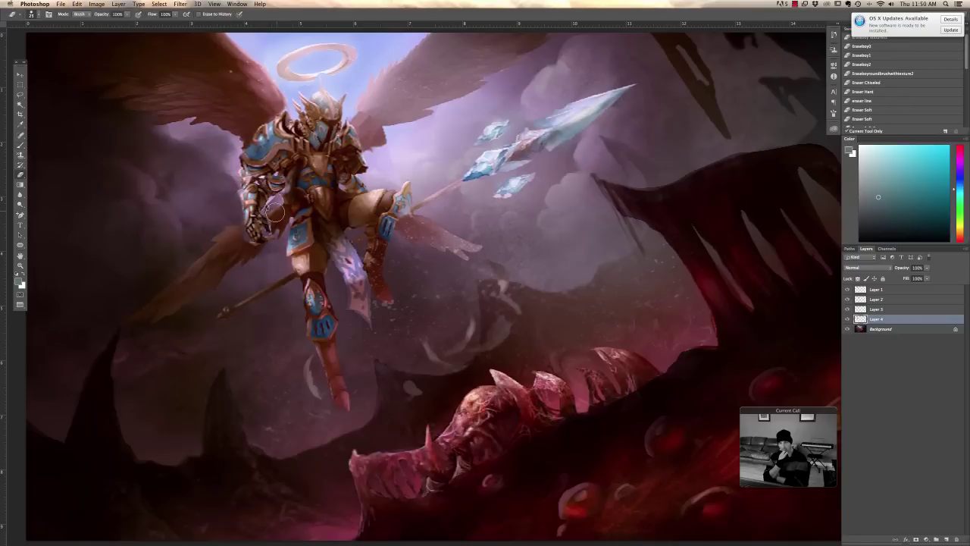
pyautogui.press('super+minus')
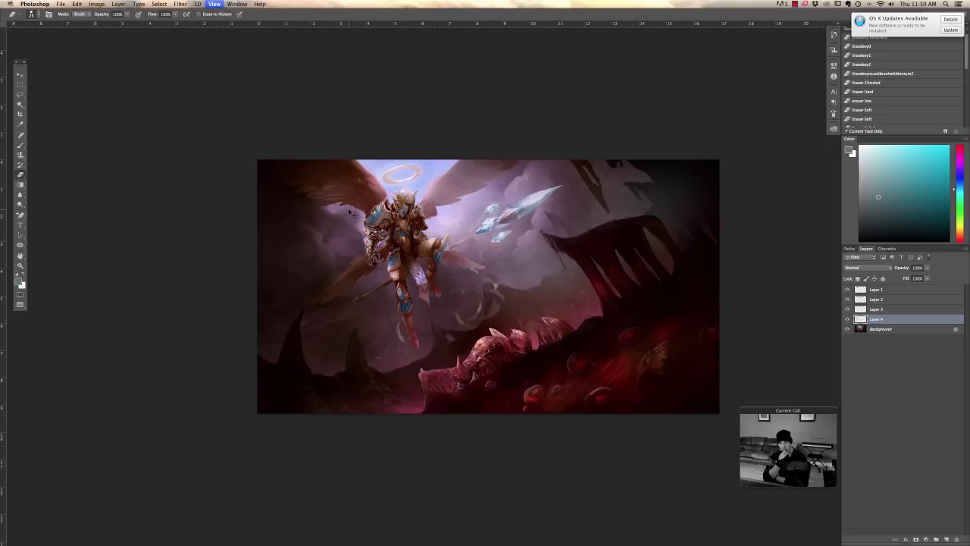
pyautogui.press('super+plus')
pyautogui.press('l')
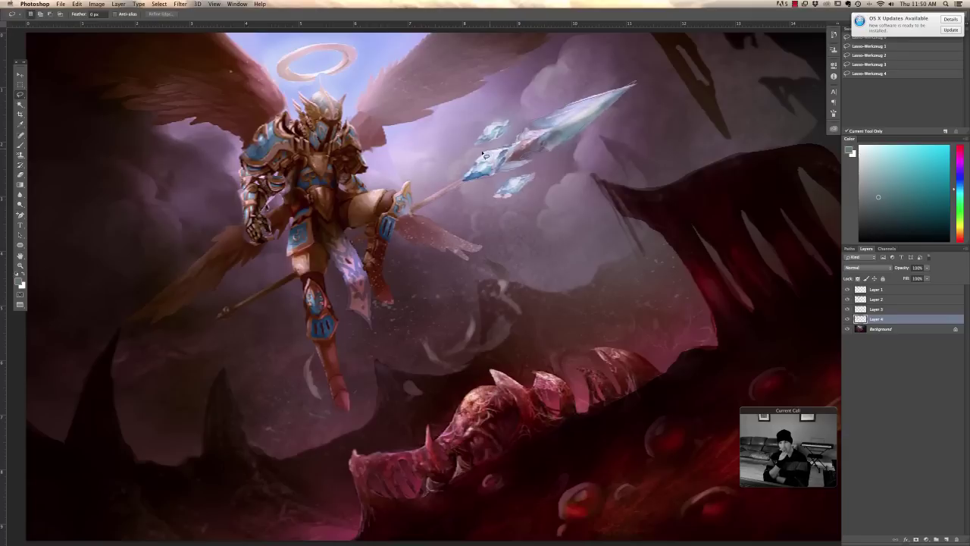
# - Lasso the spear and crystal shards on the Background layer and open Levels
pyautogui.moveTo(452, 186); pyautogui.dragTo(415, 206)
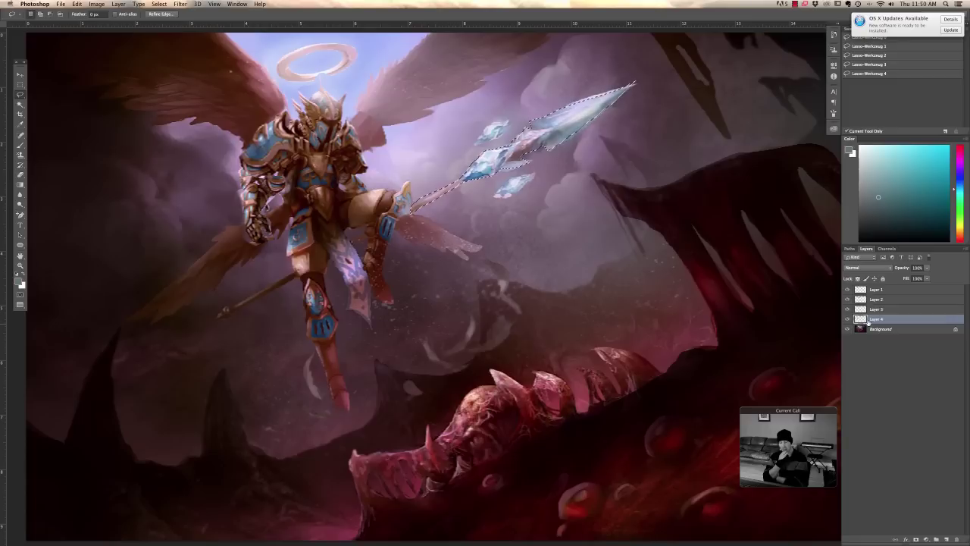
pyautogui.hotkey('alt', '[')
pyautogui.click(95, 3)
pyautogui.moveTo(132, 28)
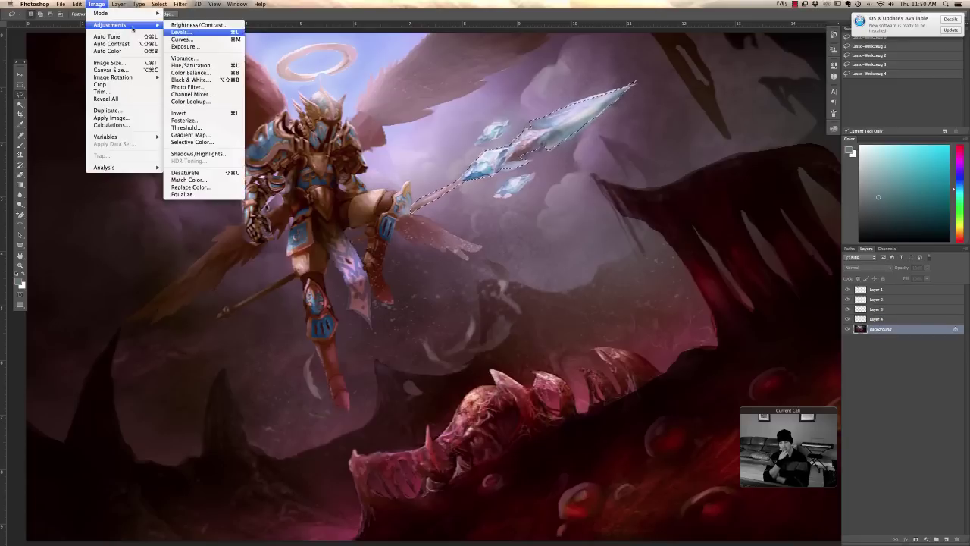
pyautogui.click(182, 33)
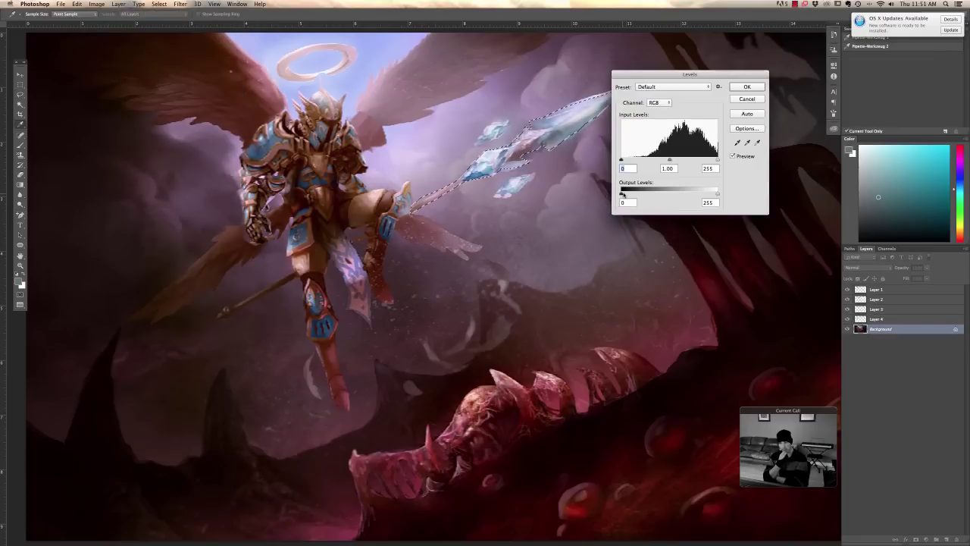
# - Apply Levels of about 37 / 0.63 / 237 to the spear, then deselect and zoom out
pyautogui.moveTo(621, 192)
pyautogui.mouseDown()
pyautogui.moveTo(638, 193)
pyautogui.moveTo(621, 193)
pyautogui.mouseUp()
pyautogui.moveTo(669, 160); pyautogui.dragTo(683, 159)
pyautogui.moveTo(622, 160); pyautogui.dragTo(635, 160)
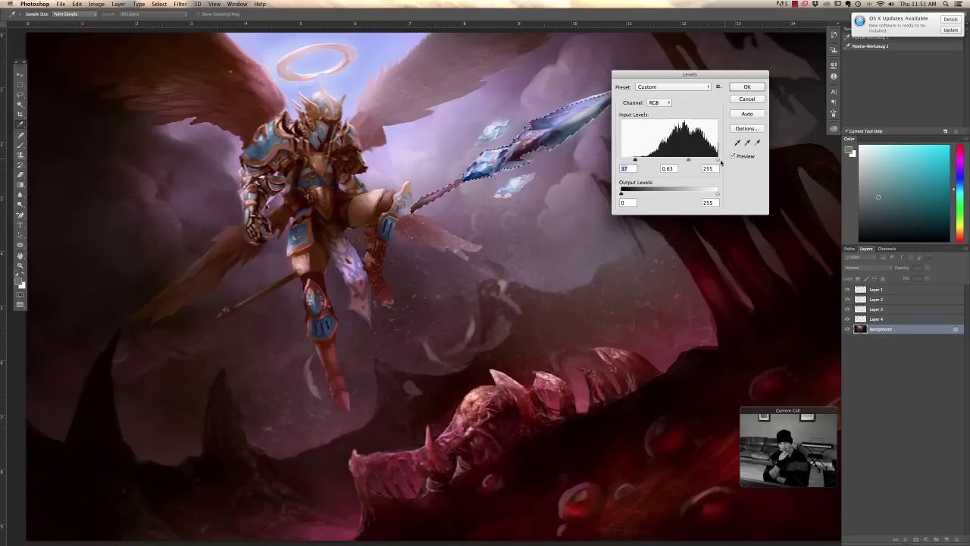
pyautogui.moveTo(717, 160); pyautogui.dragTo(708, 160)
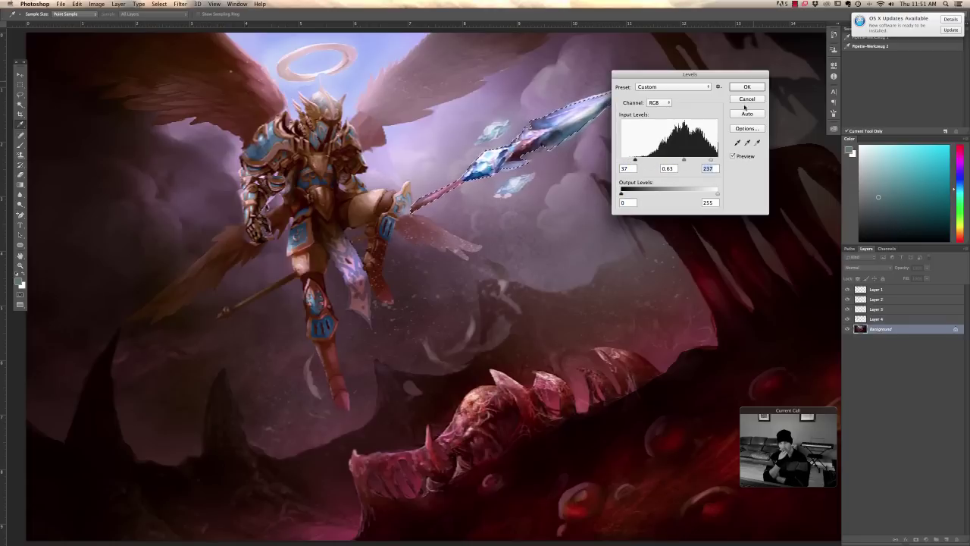
pyautogui.press('Return')
pyautogui.press('l')
pyautogui.click(708, 94)
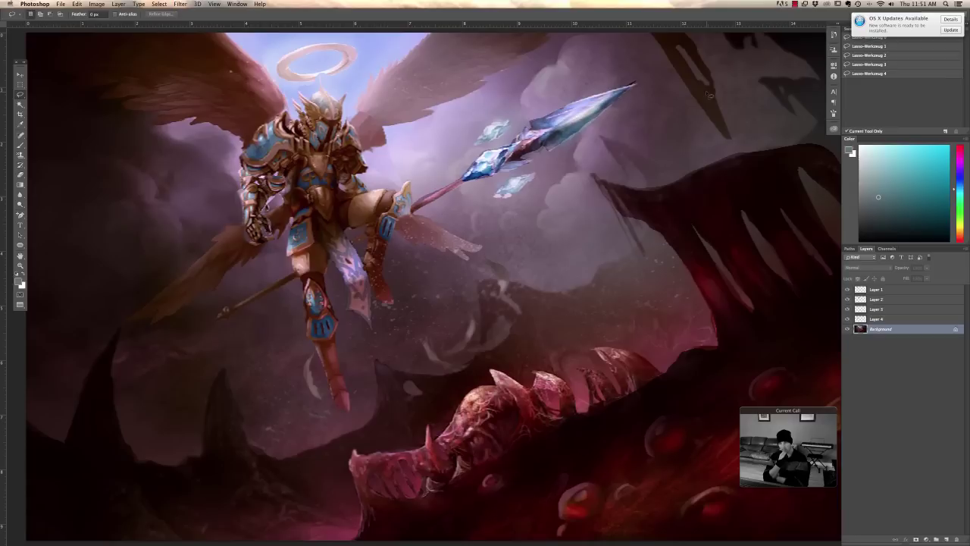
pyautogui.press('super+minus')
pyautogui.press('super+minus')
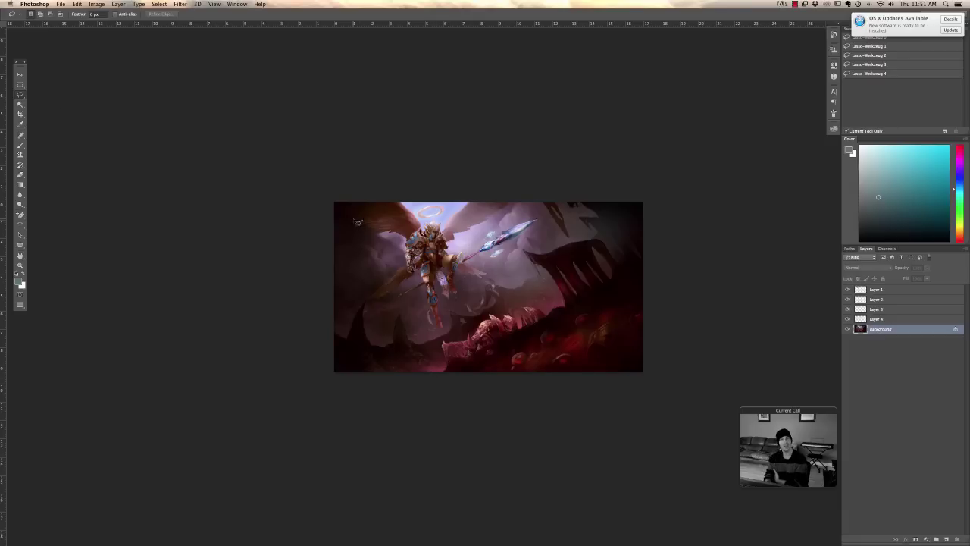
# - Lasso an area along the upper-left edge and sample a pink colour for the brush
pyautogui.moveTo(361, 223); pyautogui.dragTo(324, 256)
pyautogui.click(20, 144)
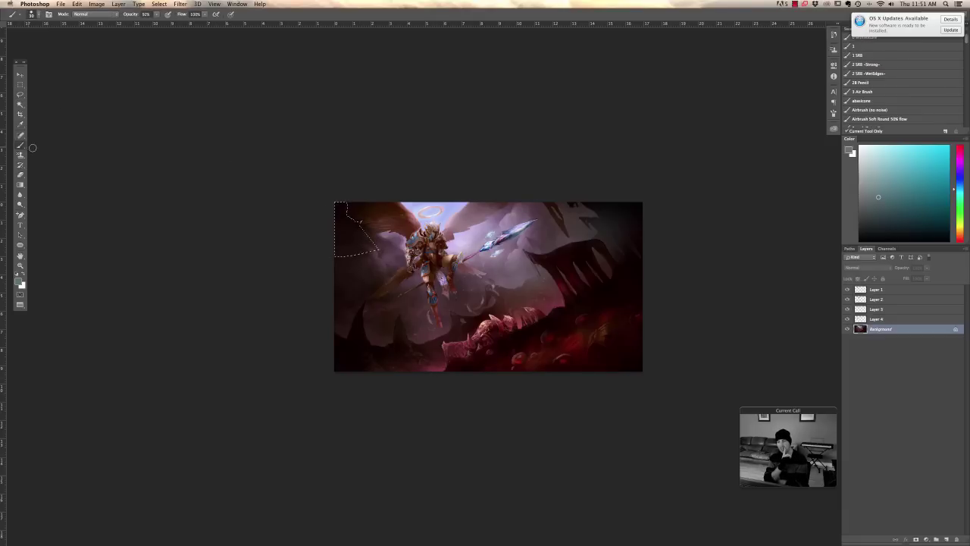
pyautogui.keyDown('alt'); pyautogui.click(385, 255); pyautogui.keyUp('alt')
pyautogui.rightClick(378, 241)
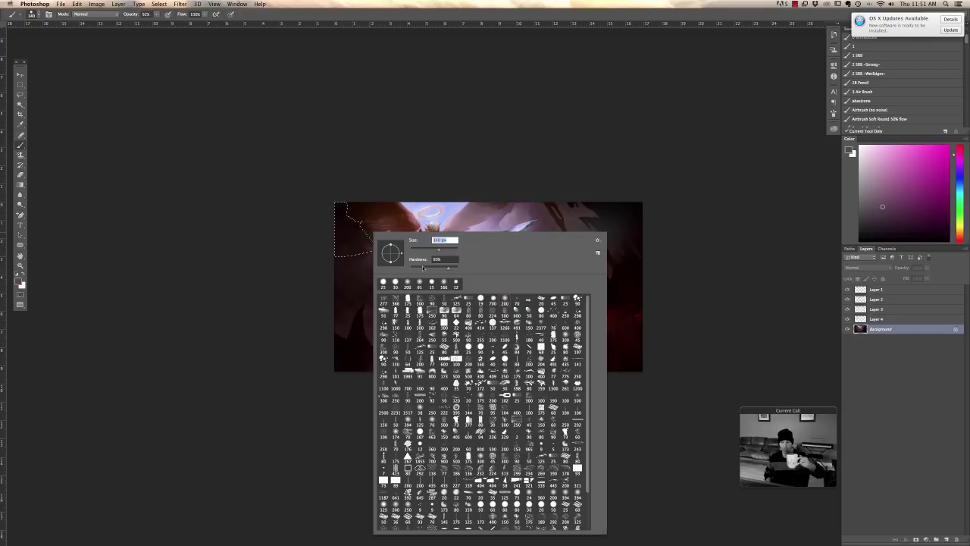
pyautogui.press('Tab')
pyautogui.press('Return')
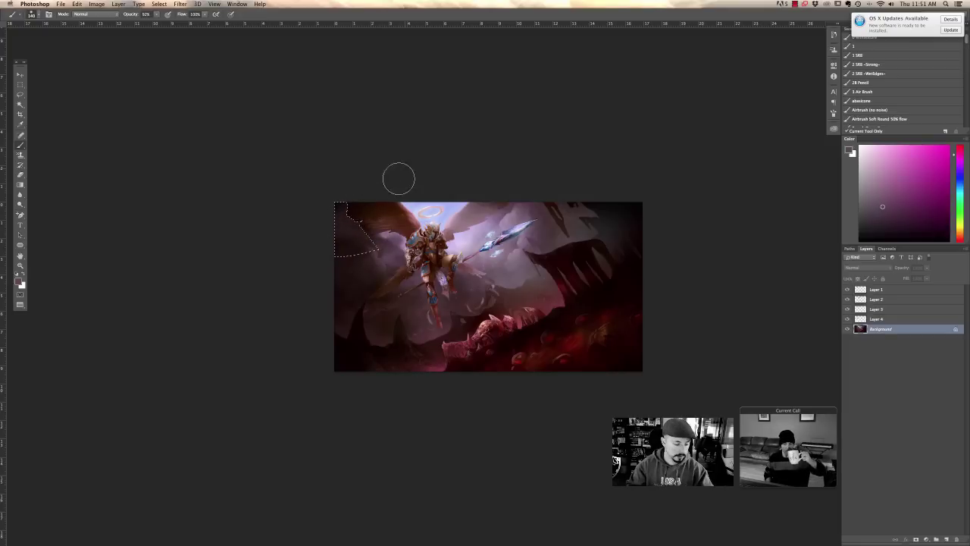
# - Cycle the screen mode back to Standard so all open paintings show
pyautogui.press('f')
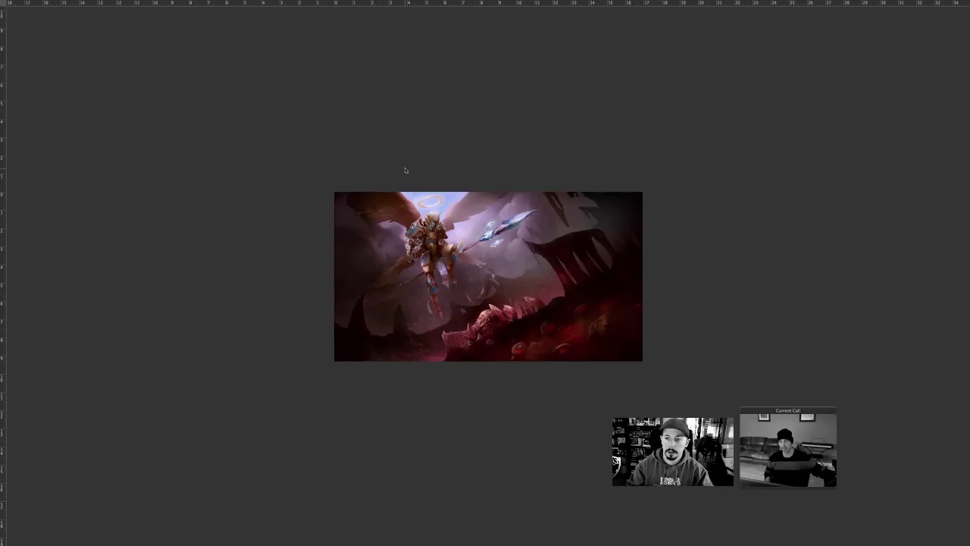
pyautogui.press('f')
pyautogui.moveTo(660, 530)
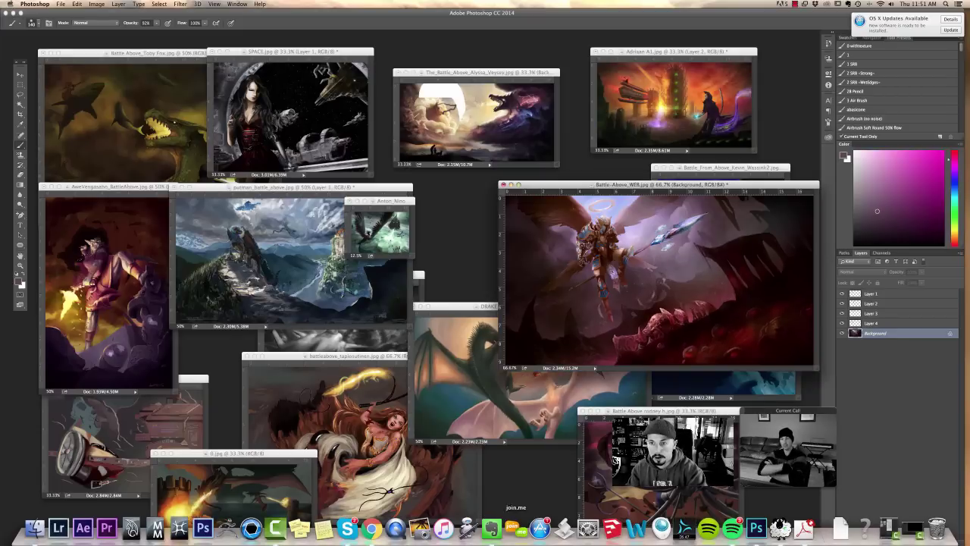
# - Restore the minimized window and show the Battle_From_Above painting alone, zoomed in, full screen
pyautogui.click(906, 527)
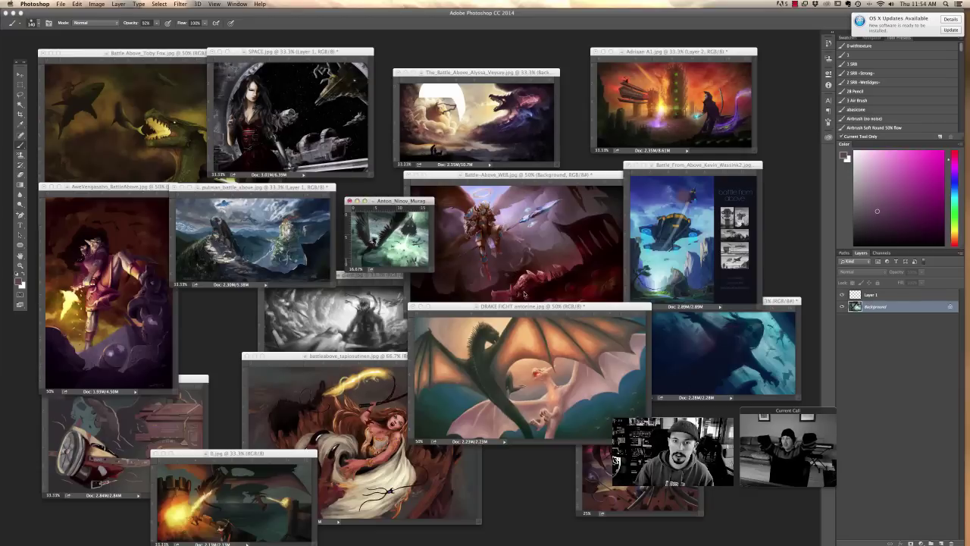
pyautogui.click(653, 259)
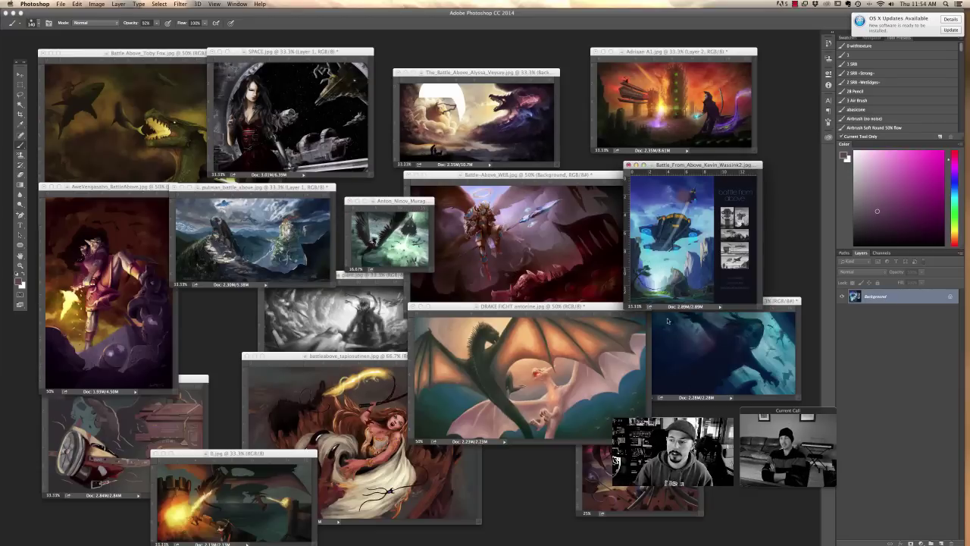
pyautogui.press('super+equal')
pyautogui.press('super+equal')
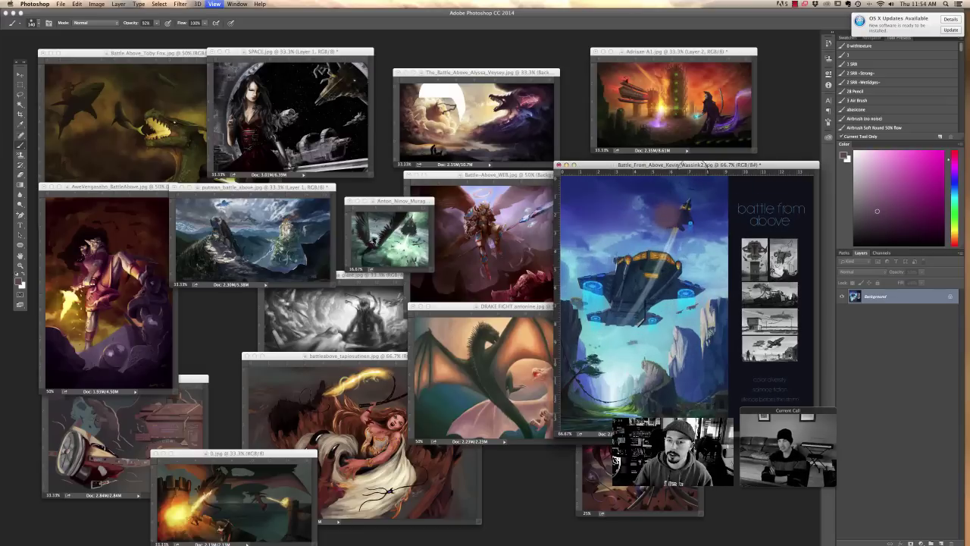
pyautogui.press('f')
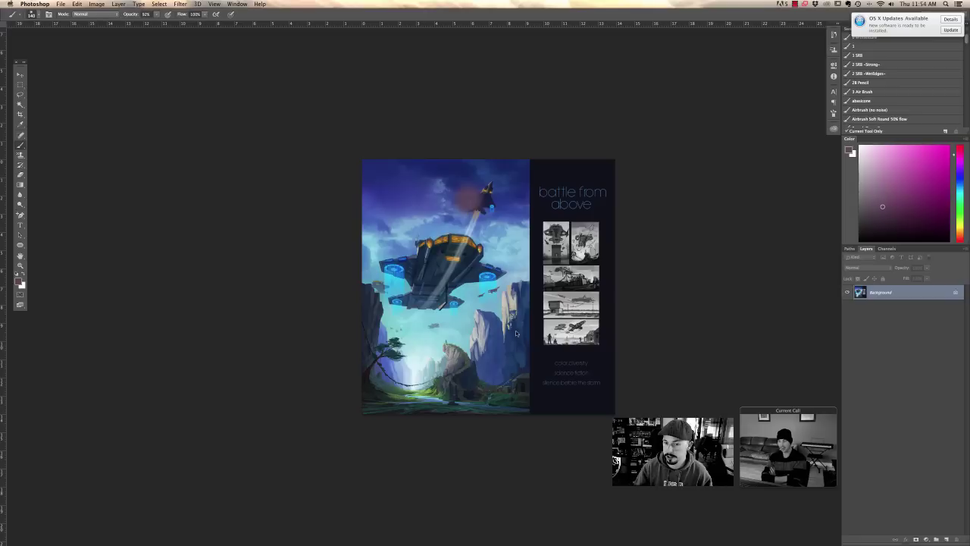
pyautogui.press('super+equal')
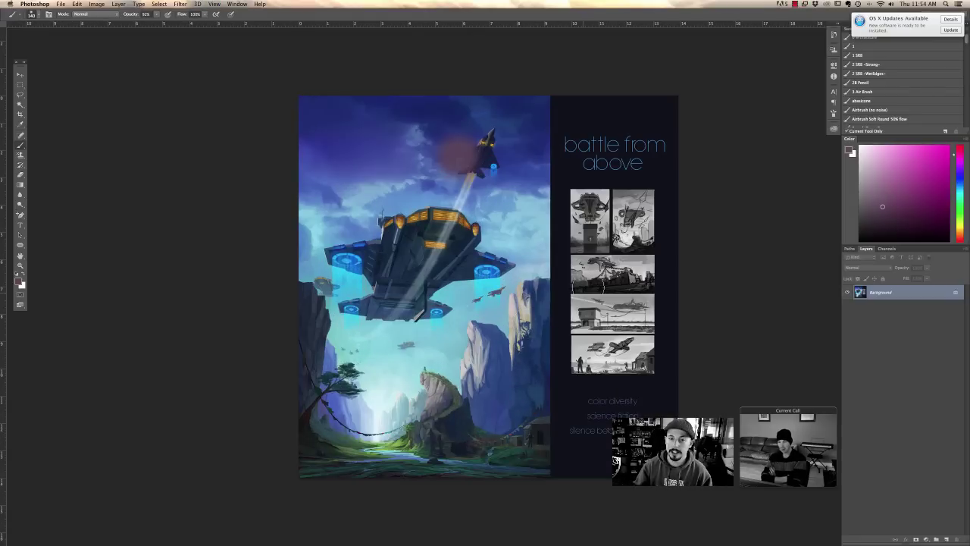
# - Shrink the brush to about 25 px
pyautogui.rightClick(482, 244)
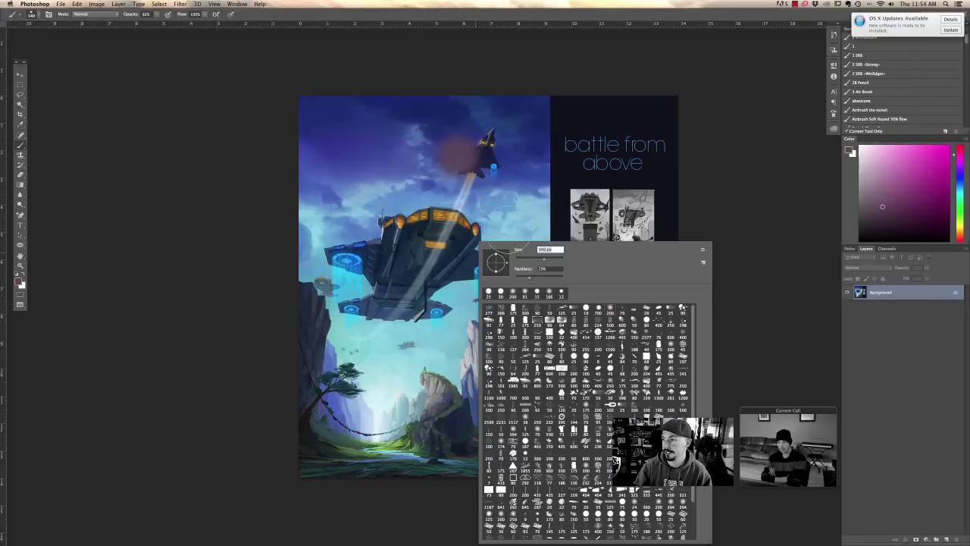
pyautogui.click(522, 256)
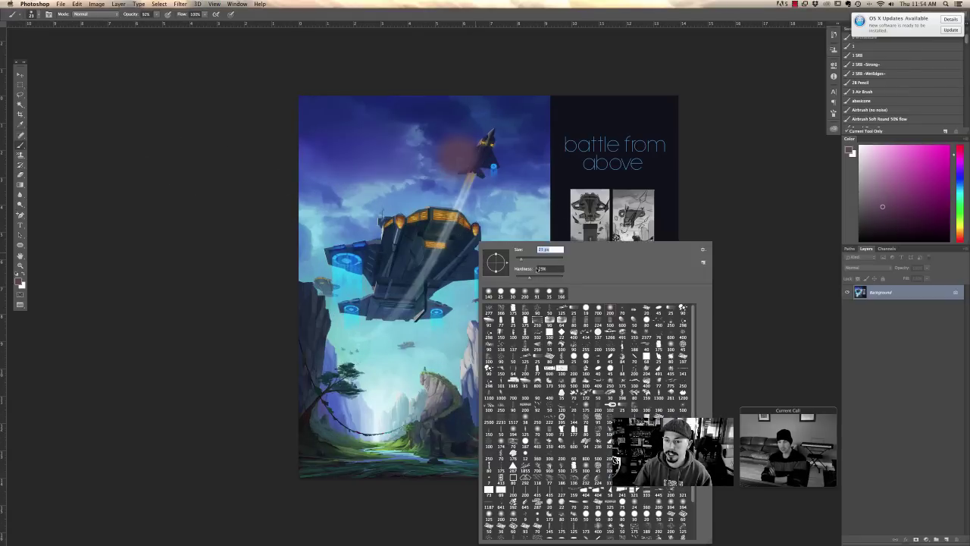
pyautogui.press('Return')
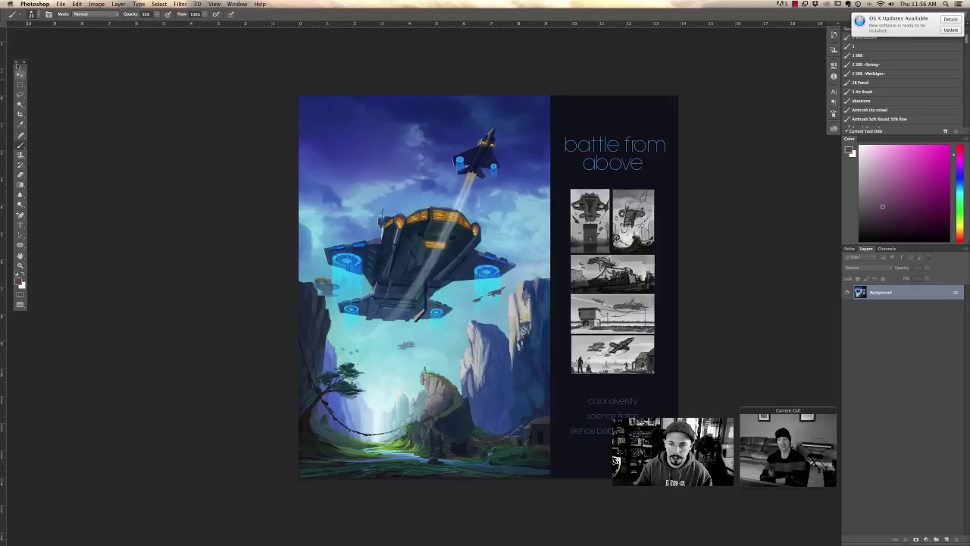
# - Lasso a curved area right of the mothership and switch back to the brush
pyautogui.click(20, 94)
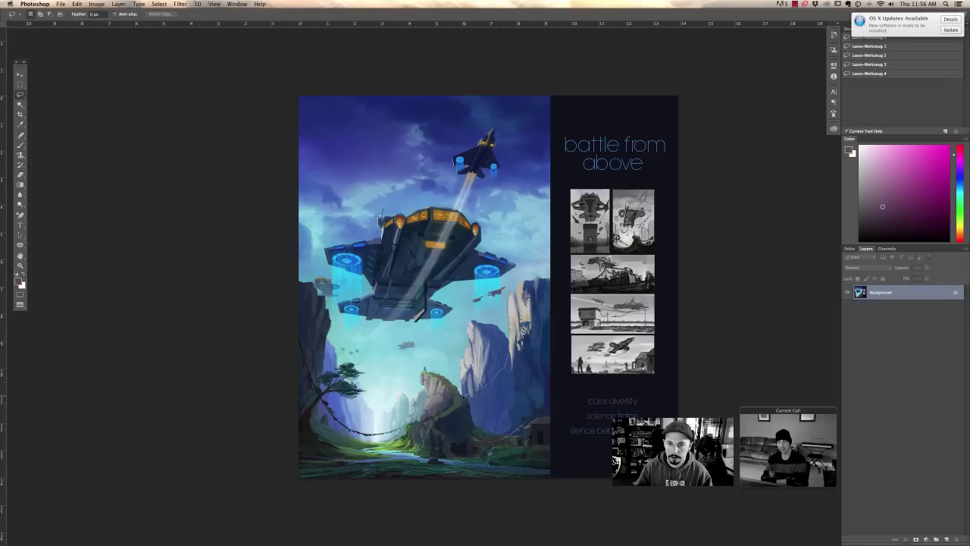
pyautogui.moveTo(447, 385)
pyautogui.mouseDown()
pyautogui.moveTo(564, 198)
pyautogui.moveTo(470, 388)
pyautogui.mouseUp()
pyautogui.press('b')
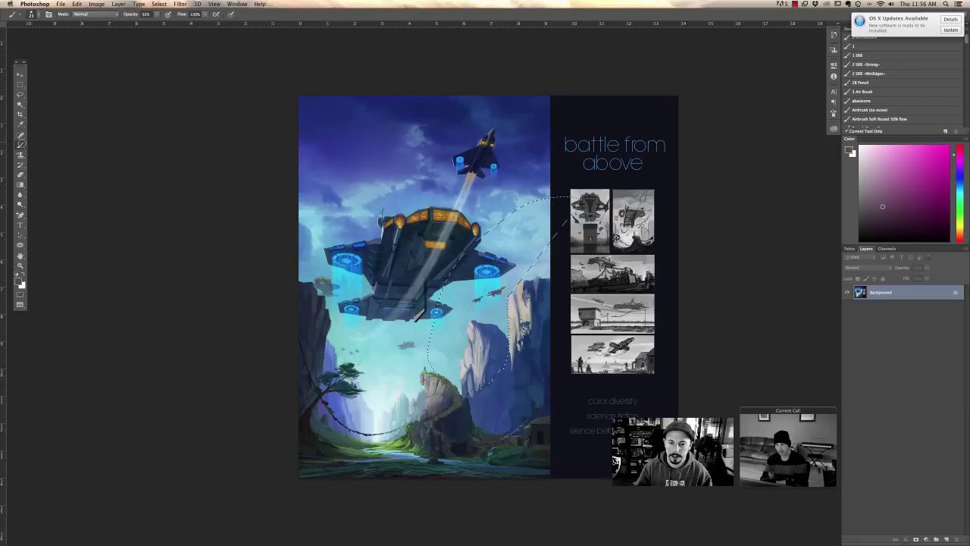
pyautogui.rightClick(491, 329)
pyautogui.press('Tab')
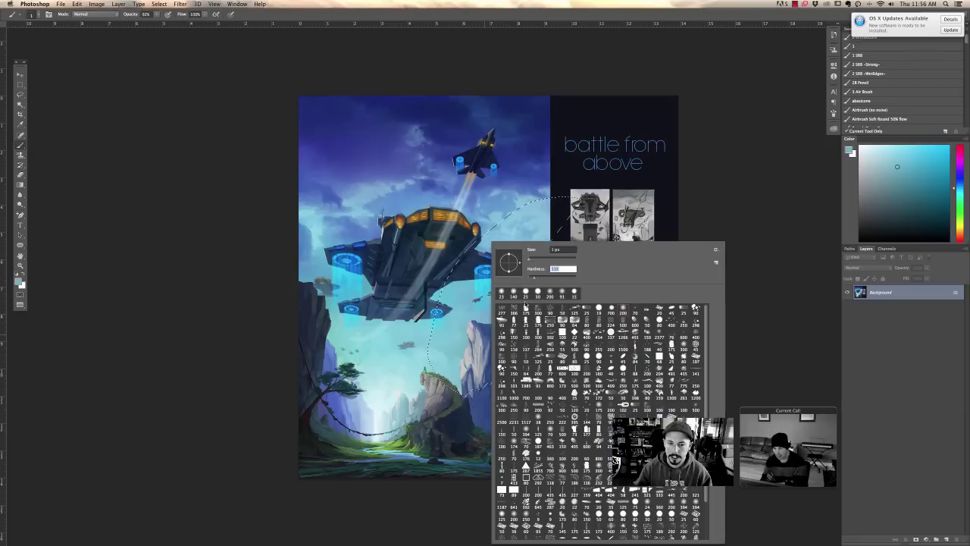
pyautogui.press('Return')
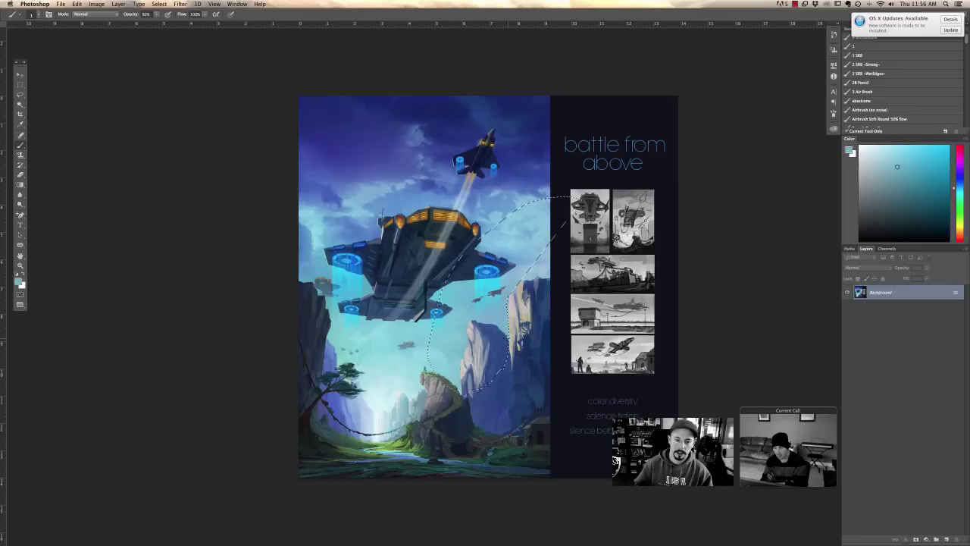
# - Enlarge the brush to 124 px
pyautogui.press('super+z')
pyautogui.rightClick(562, 260)
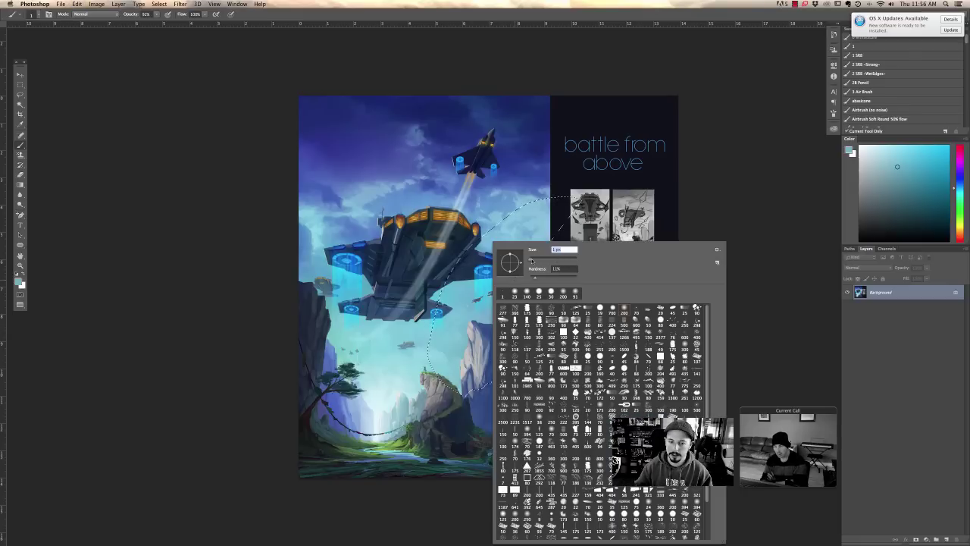
pyautogui.moveTo(530, 262); pyautogui.dragTo(547, 262)
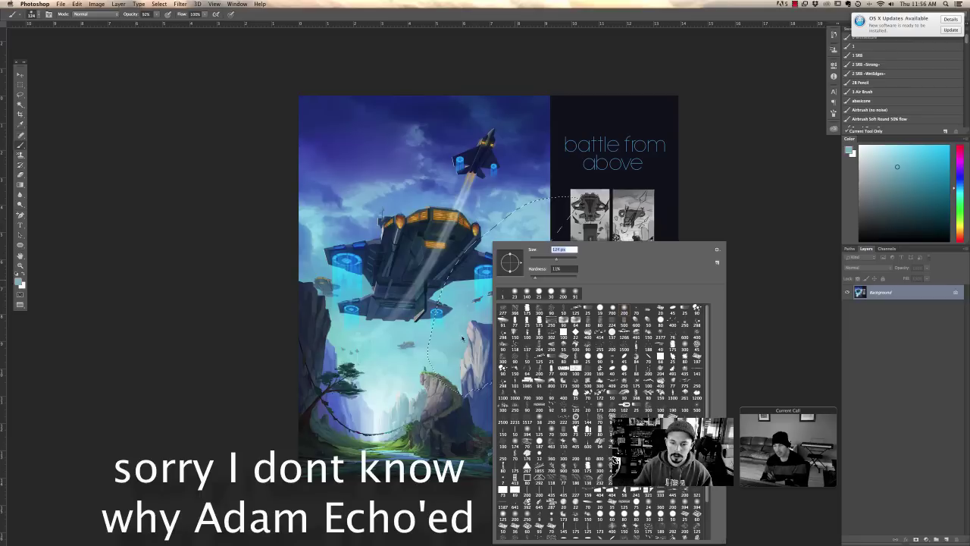
pyautogui.press('Return')
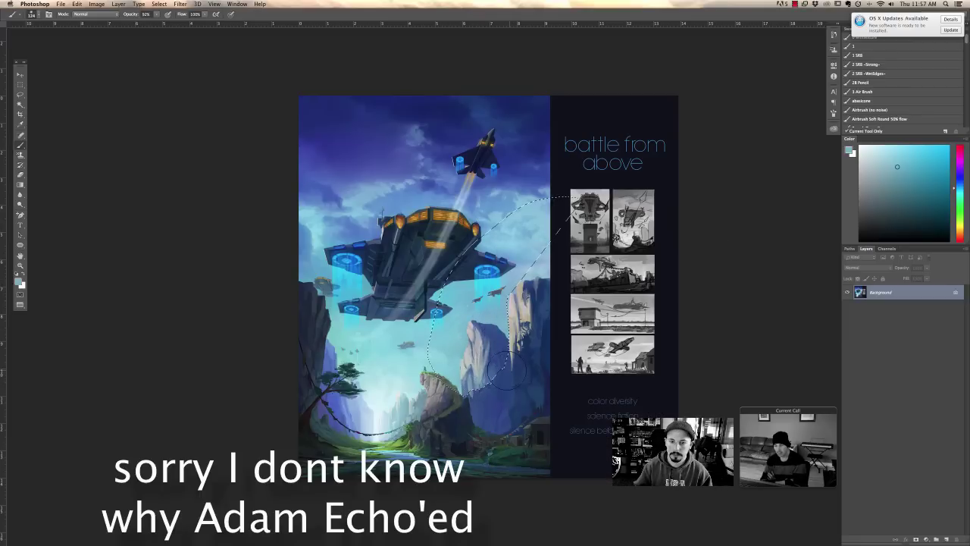
# - Deselect, choose a 73 px soft brush and paint sampled dark blue over the foreground rocks
pyautogui.press('super+d')
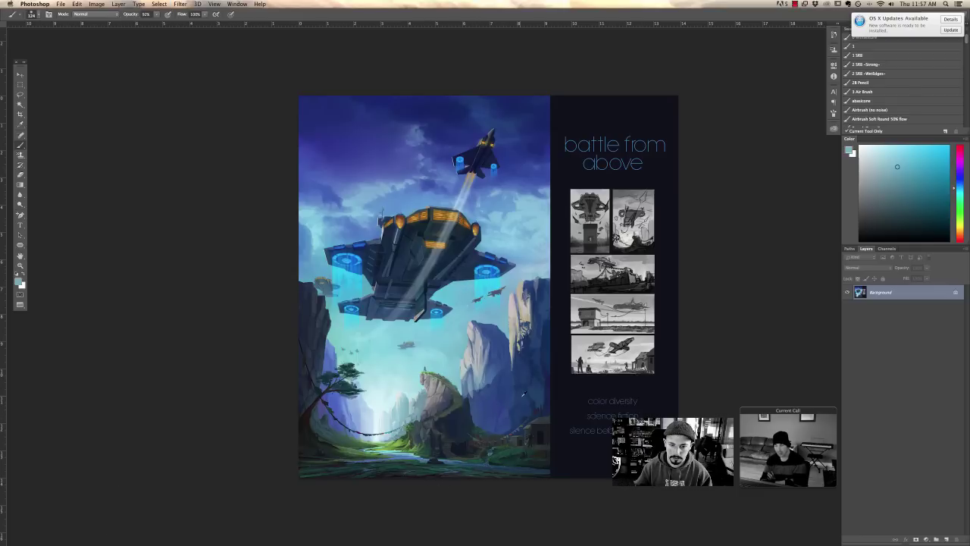
pyautogui.rightClick(513, 384)
pyautogui.click(588, 397)
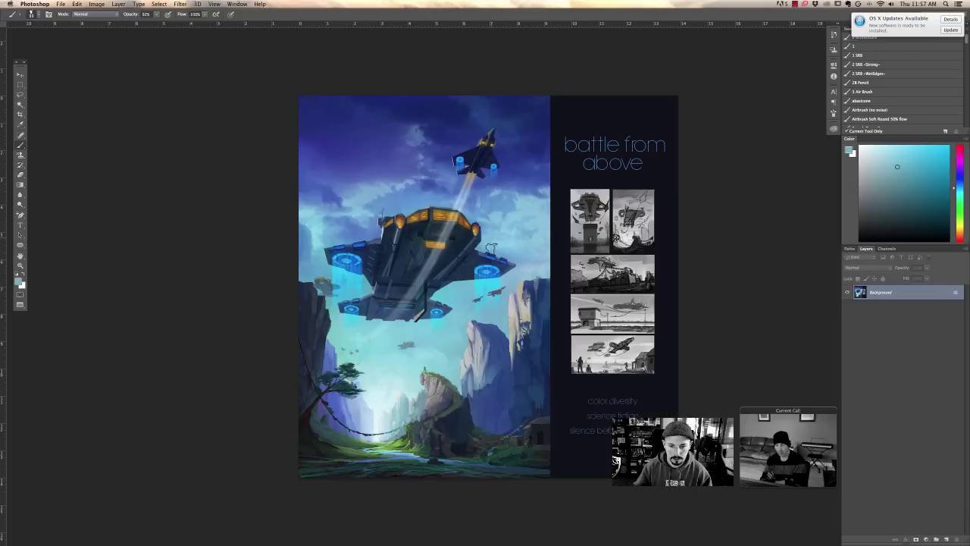
pyautogui.click(482, 212)
pyautogui.keyDown('alt'); pyautogui.click(470, 414); pyautogui.keyUp('alt')
pyautogui.moveTo(497, 409); pyautogui.dragTo(530, 398)
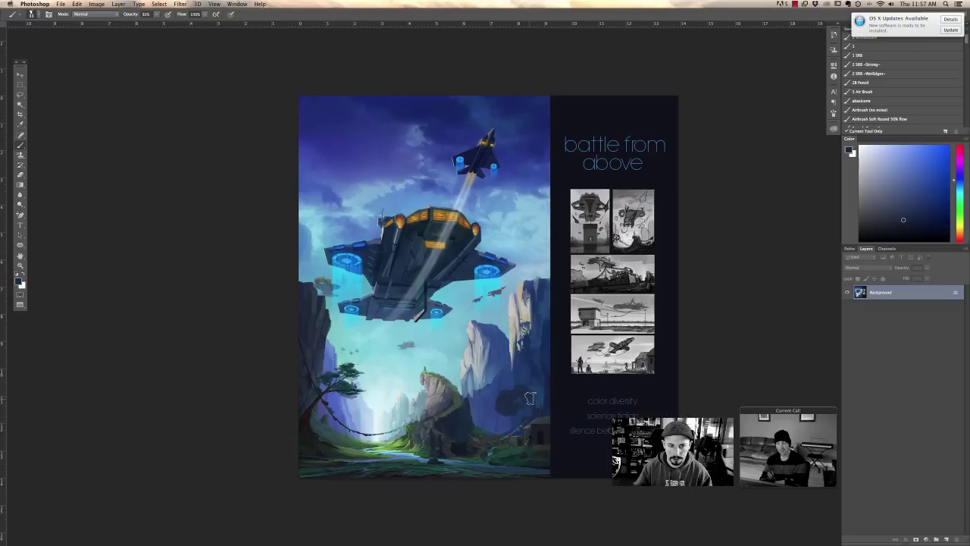
# - Enlarge the brush and dab a sampled purple-blue onto the rocks
pyautogui.rightClick(511, 357)
pyautogui.moveTo(556, 260); pyautogui.dragTo(587, 260)
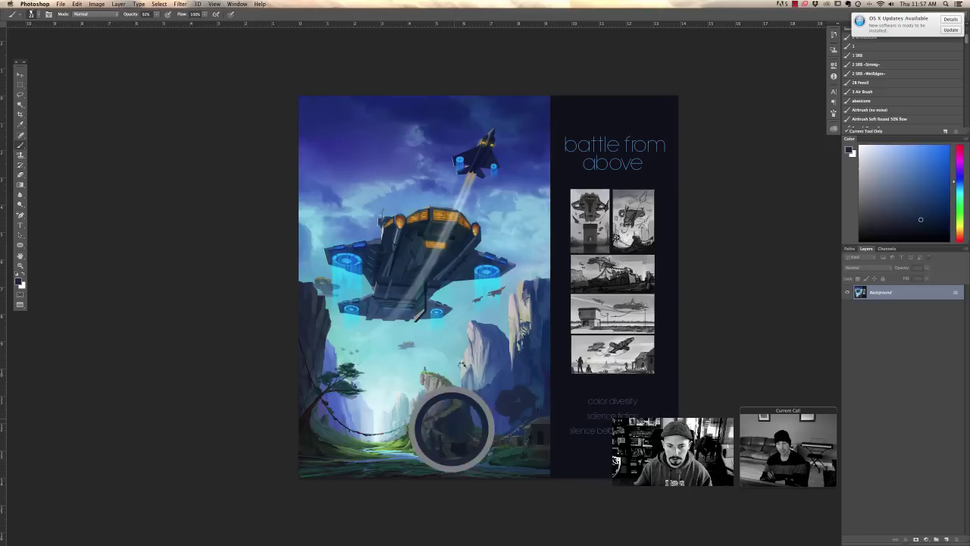
pyautogui.keyDown('alt'); pyautogui.click(509, 411); pyautogui.keyUp('alt')
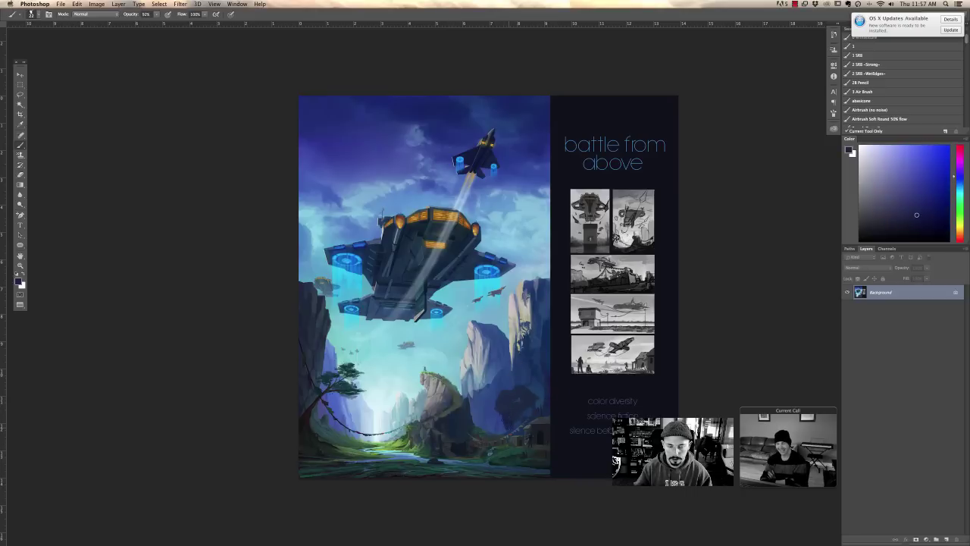
pyautogui.click(501, 423)
pyautogui.keyDown('alt'); pyautogui.click(513, 416); pyautogui.keyUp('alt')
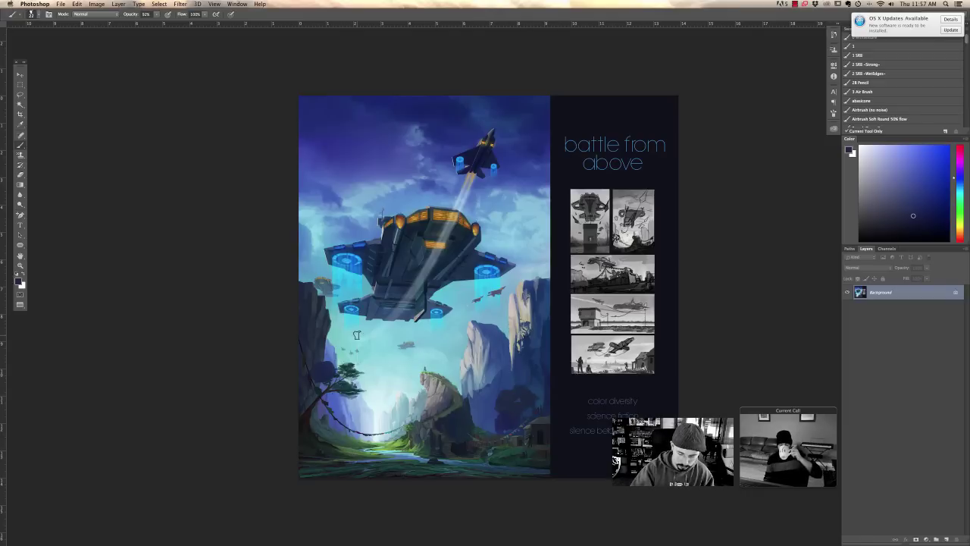
# - Zoom Battle_From_Above to 33.33%, move its window aside and bring the giant painting forward
pyautogui.press('f')
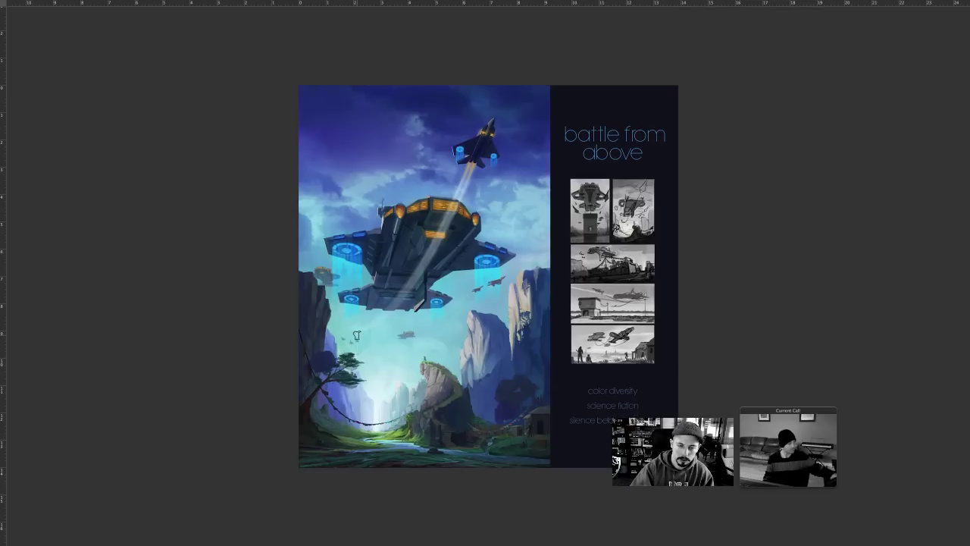
pyautogui.press('f')
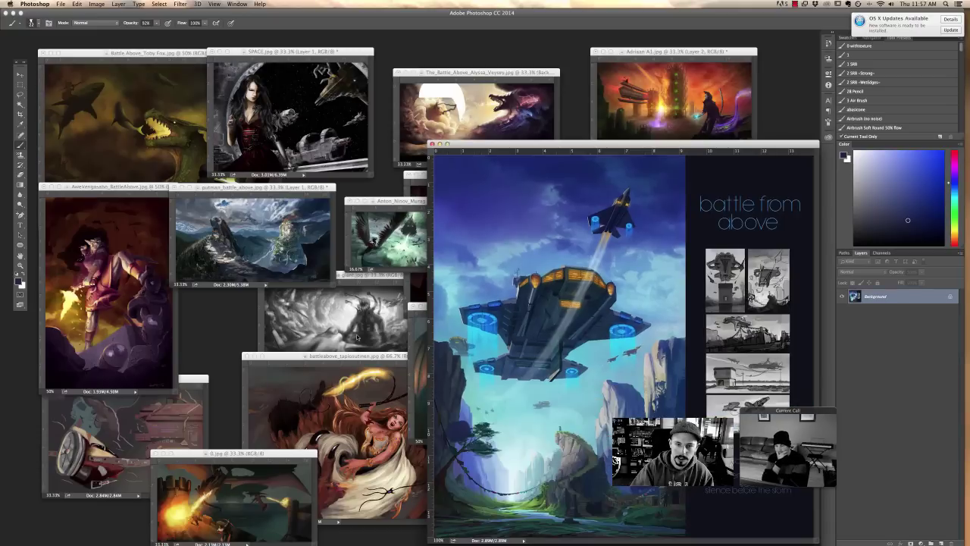
pyautogui.press('super+minus')
pyautogui.press('super+minus')
pyautogui.press('super+minus')
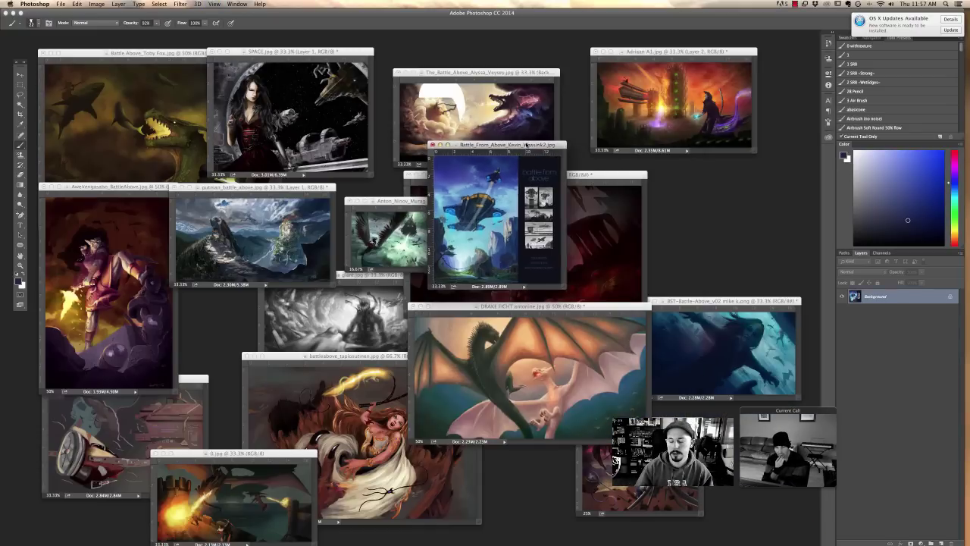
pyautogui.moveTo(545, 141); pyautogui.dragTo(749, 168)
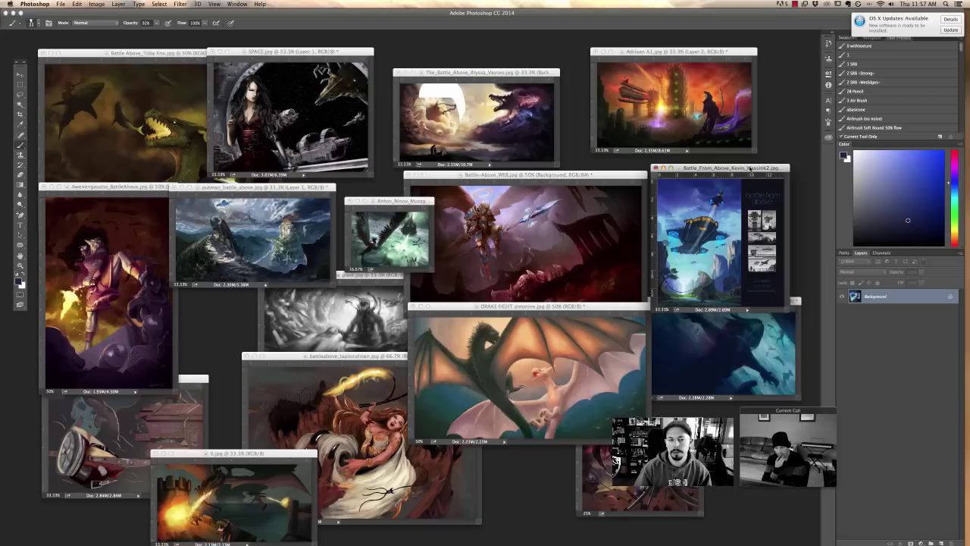
pyautogui.click(333, 322)
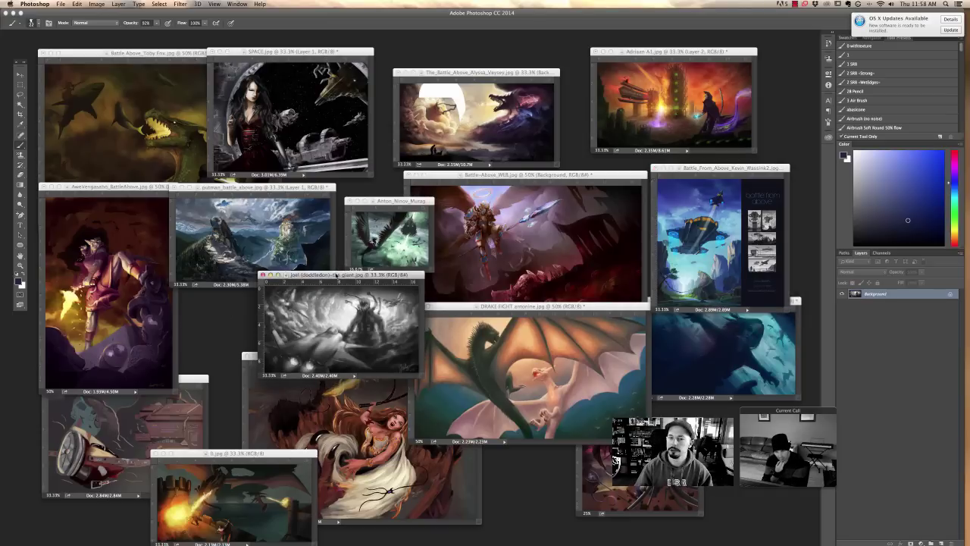
pyautogui.moveTo(336, 275); pyautogui.dragTo(291, 278)
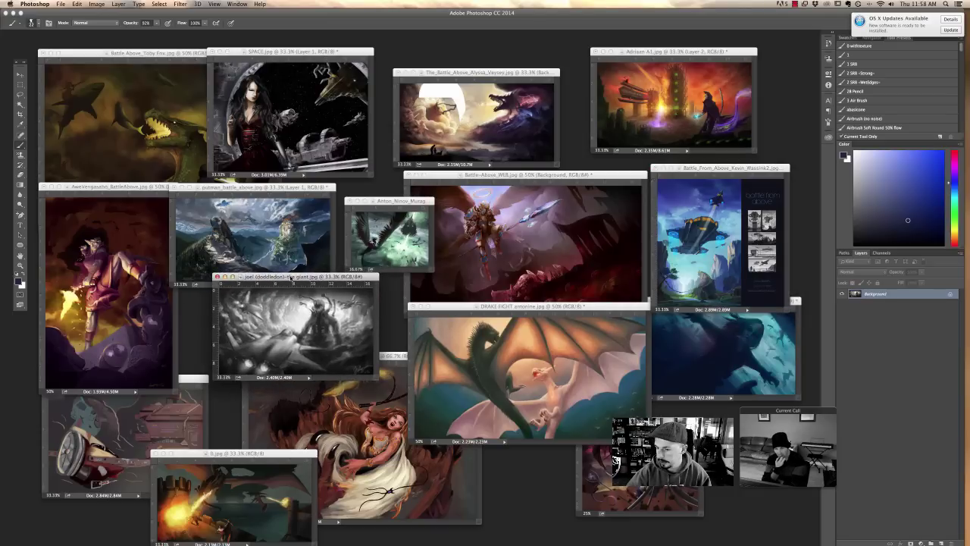
# - Show the giant-and-jets painting full screen and zoom in on it
pyautogui.press('f')
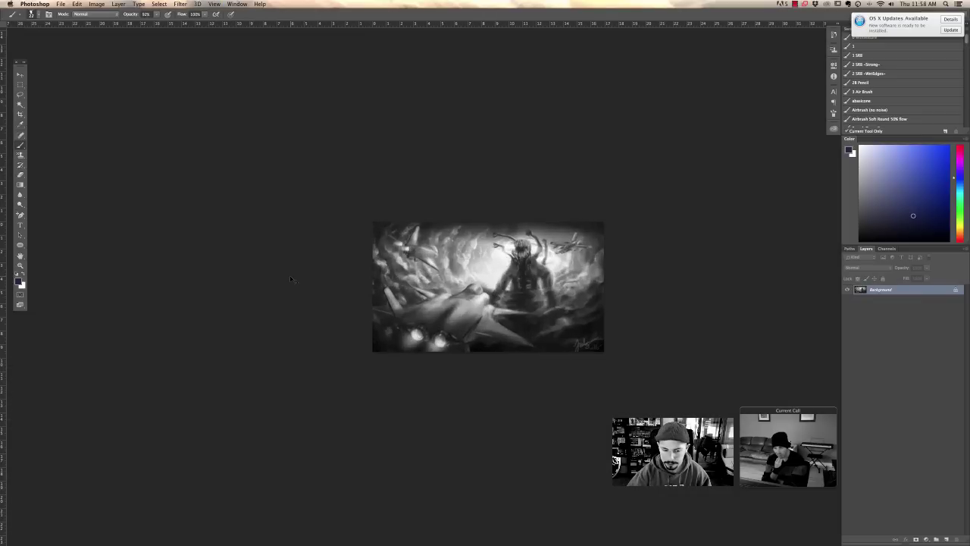
pyautogui.press('super+equal')
pyautogui.press('super+equal')
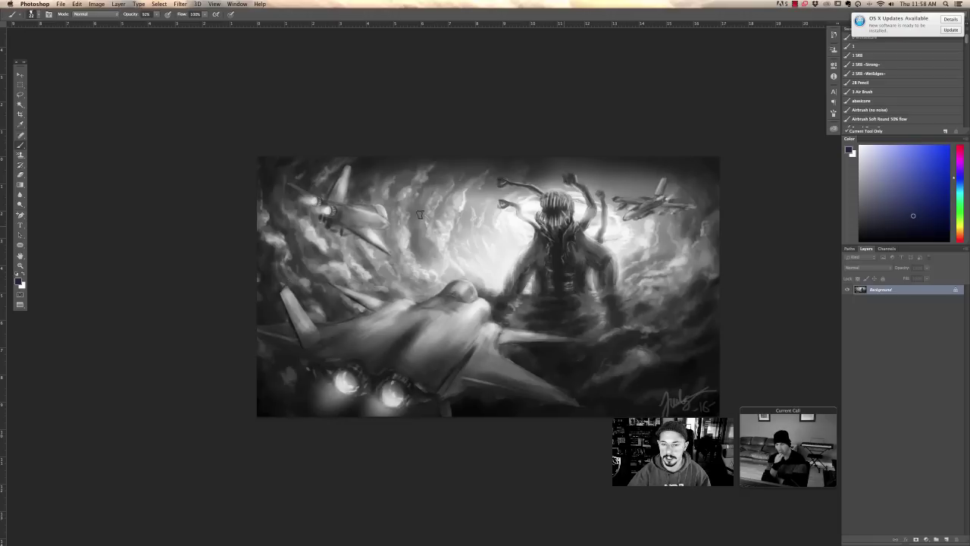
# - Switch to Chrome and bring the Muddy Colors value-structure article to the front
pyautogui.moveTo(443, 531)
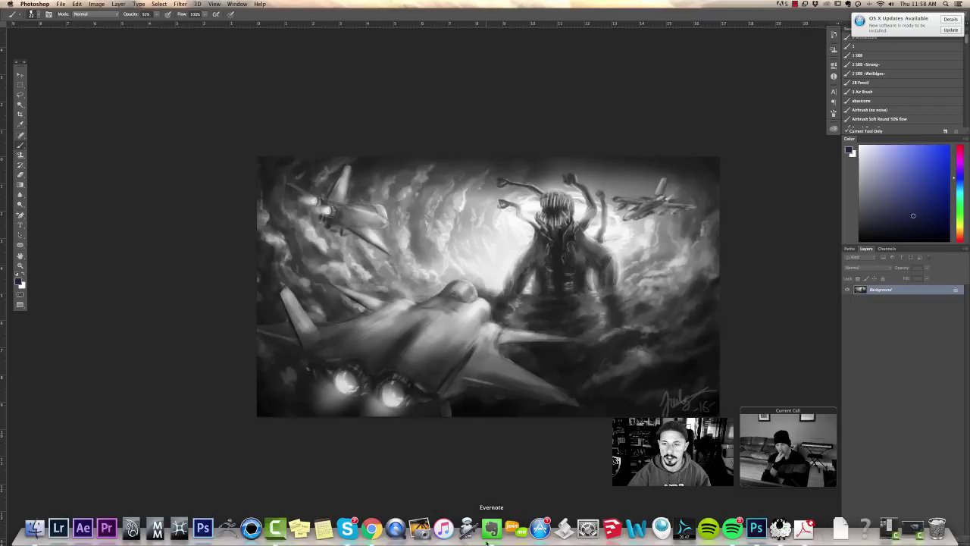
pyautogui.click(372, 528)
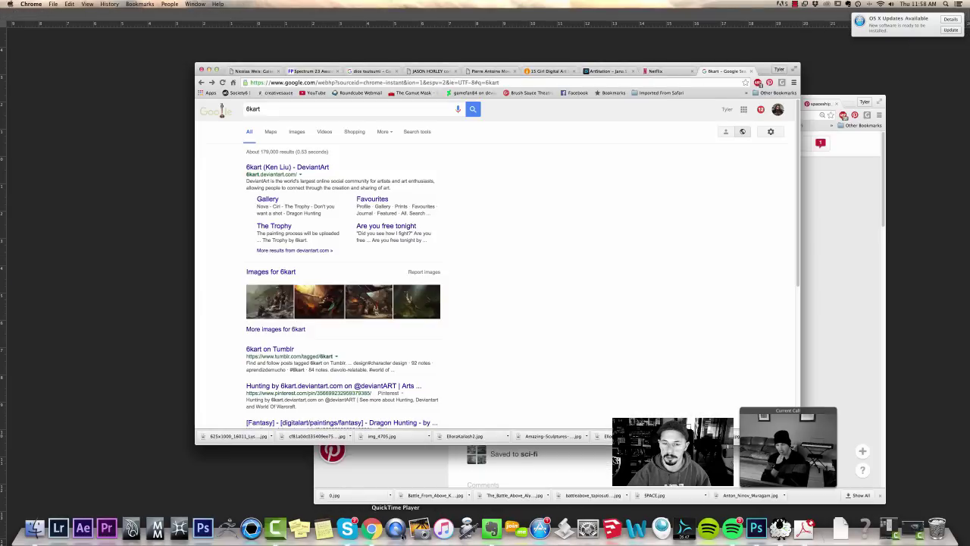
pyautogui.click(839, 233)
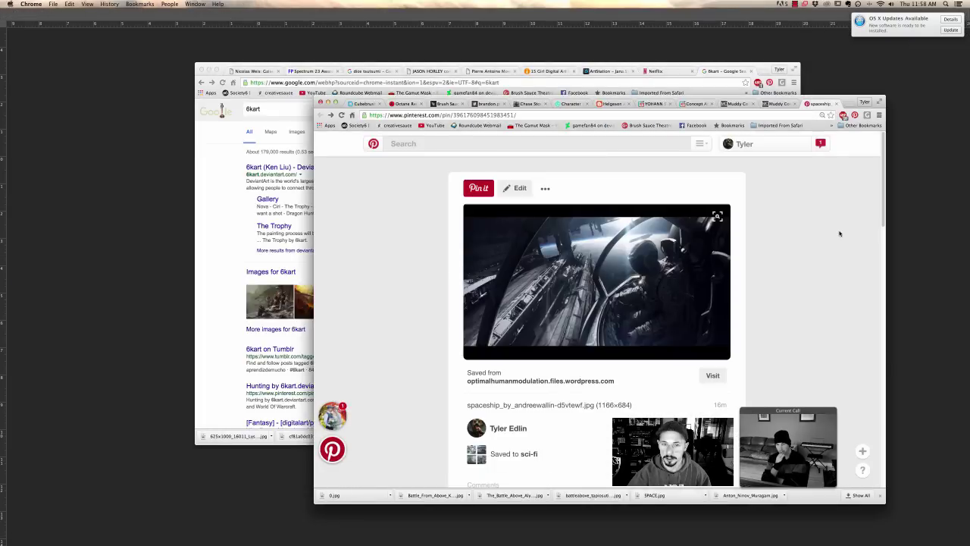
pyautogui.click(778, 103)
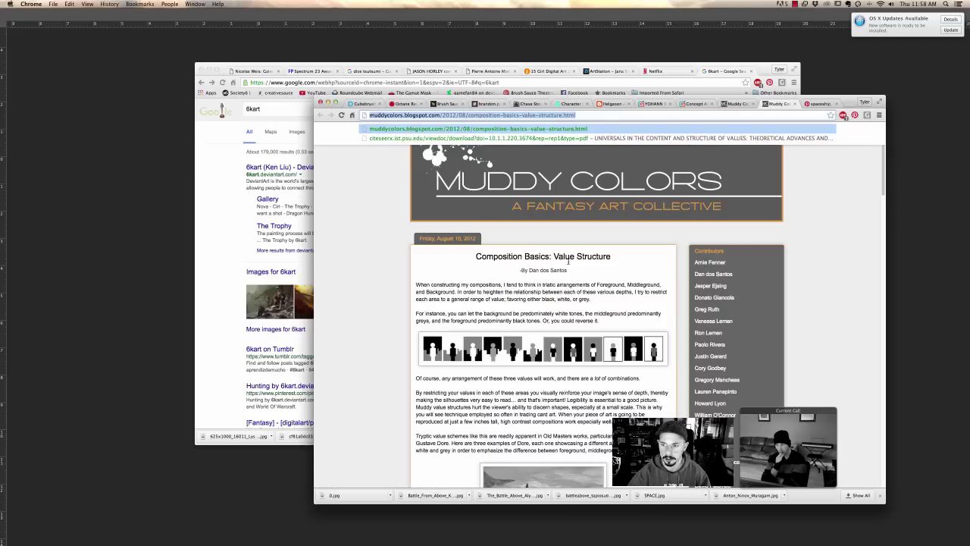
# - Read down through the article, then minimize the article and Google search windows
pyautogui.scroll(-3, 567, 261)
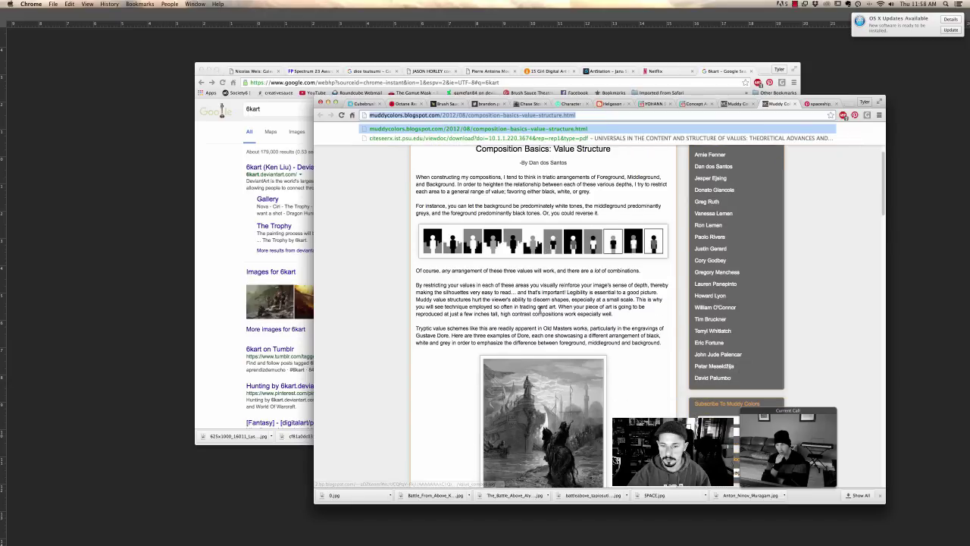
pyautogui.scroll(-1, 540, 310)
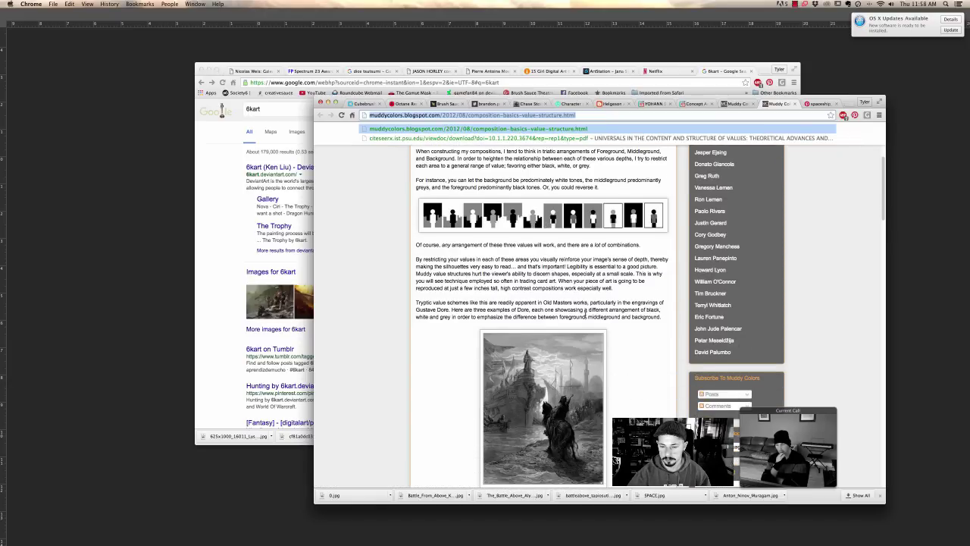
pyautogui.scroll(-1, 485, 280)
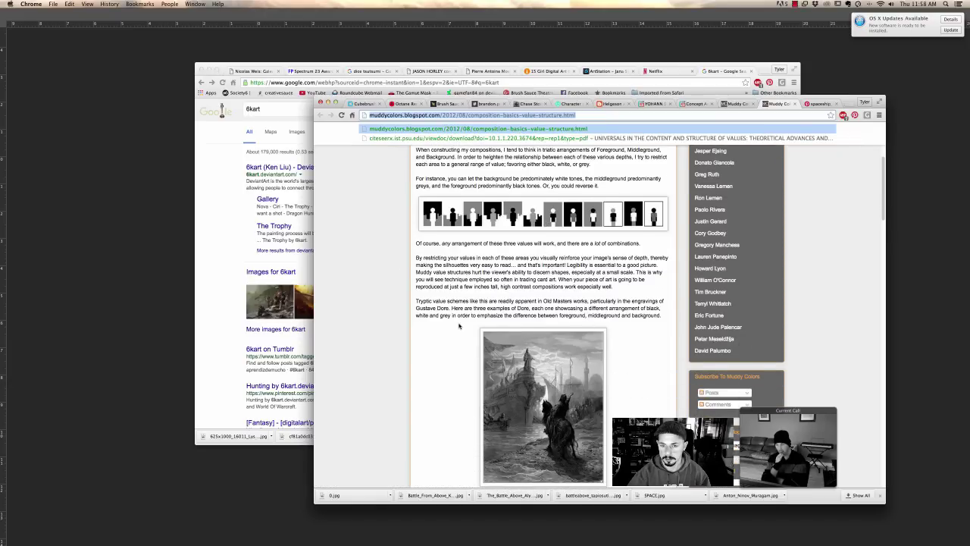
pyautogui.scroll(-10, 539, 278)
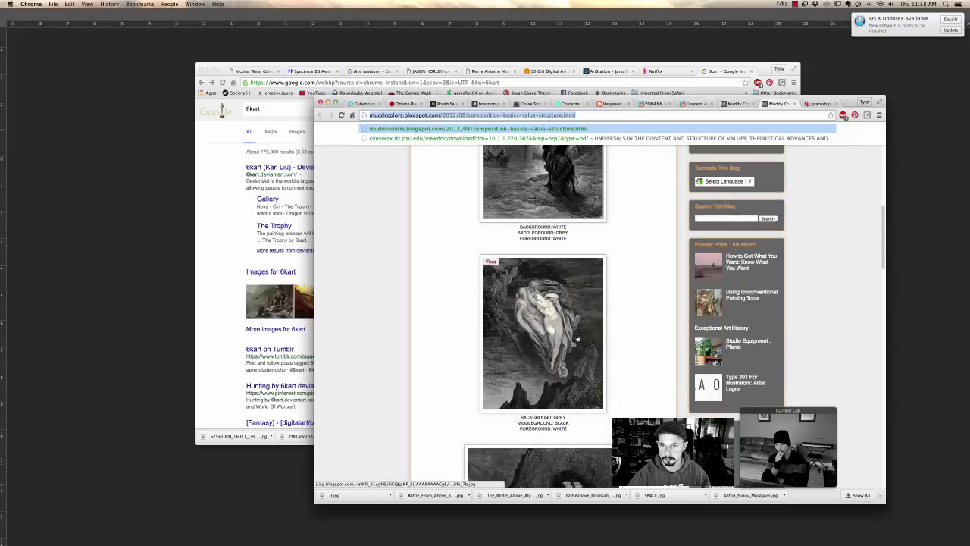
pyautogui.scroll(10, 549, 283)
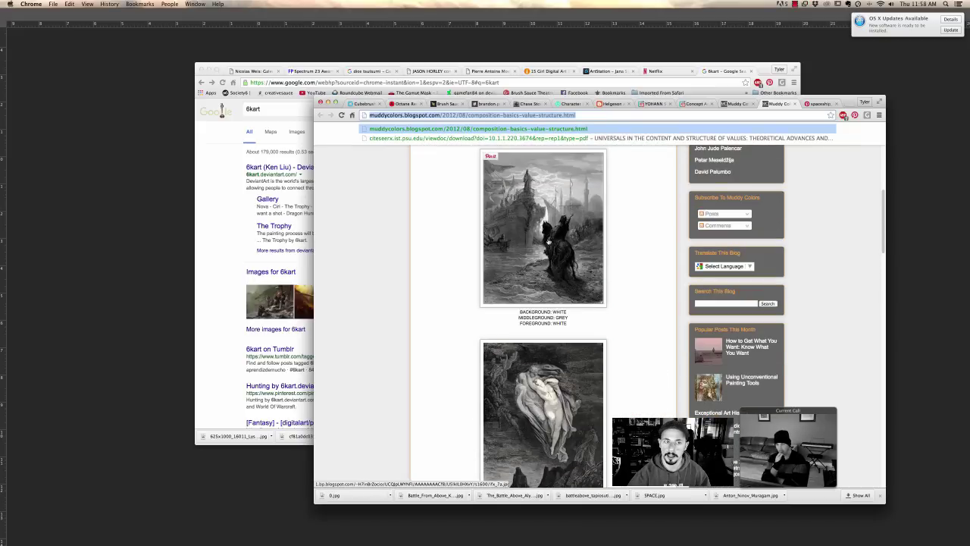
pyautogui.scroll(-3, 565, 298)
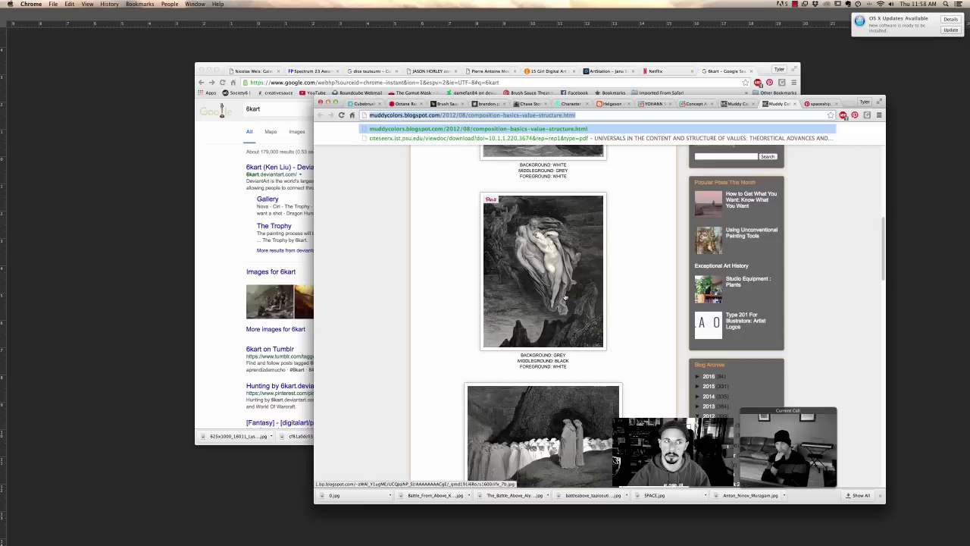
pyautogui.scroll(-1, 561, 306)
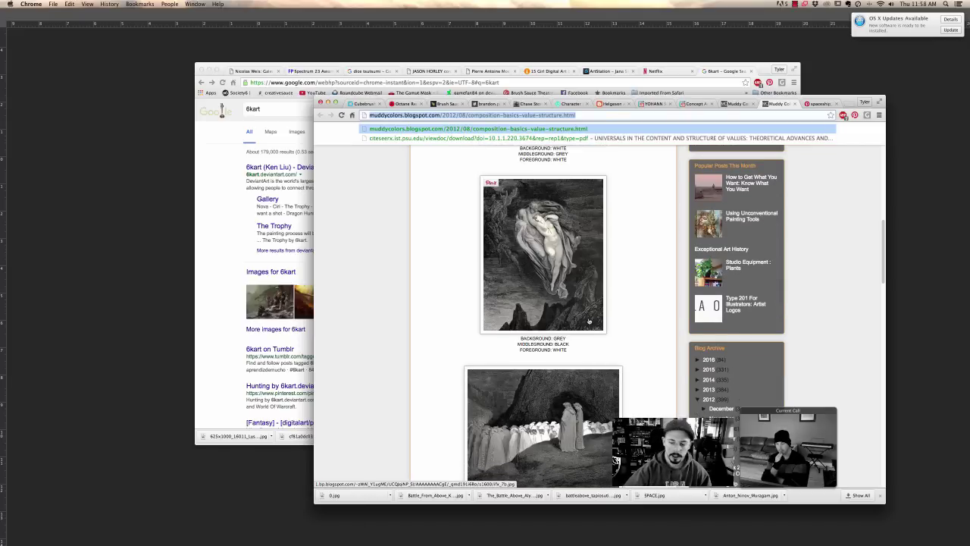
pyautogui.scroll(-3, 546, 318)
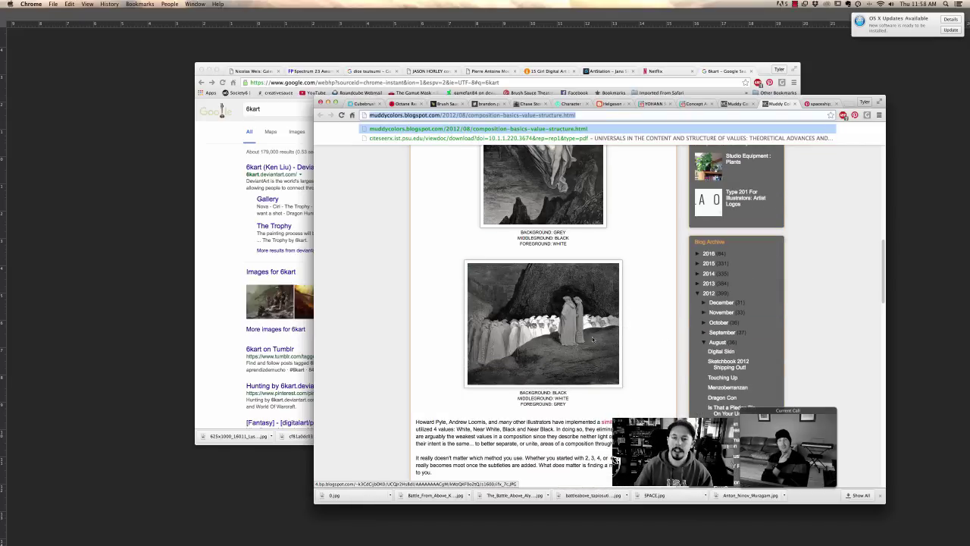
pyautogui.scroll(-3, 619, 342)
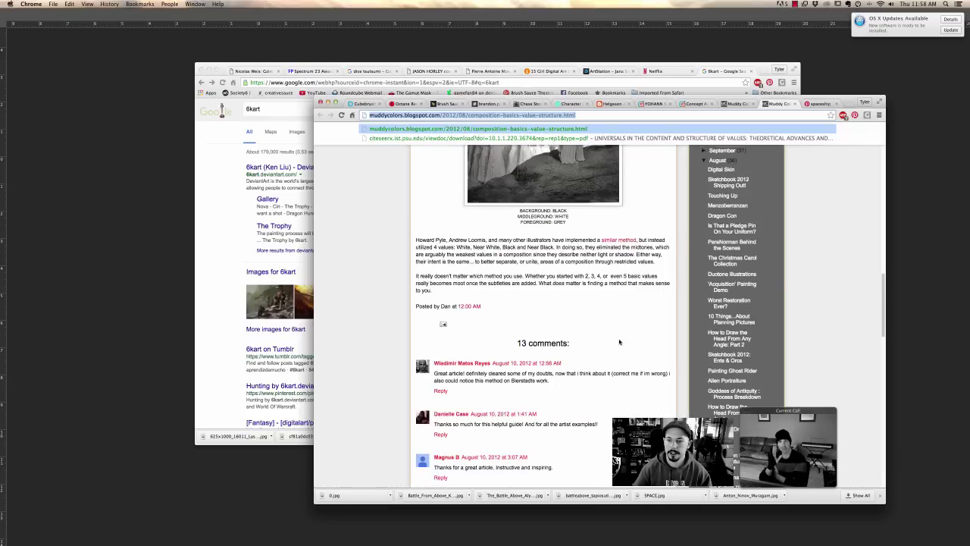
pyautogui.scroll(7, 619, 342)
pyautogui.scroll(10, 619, 342)
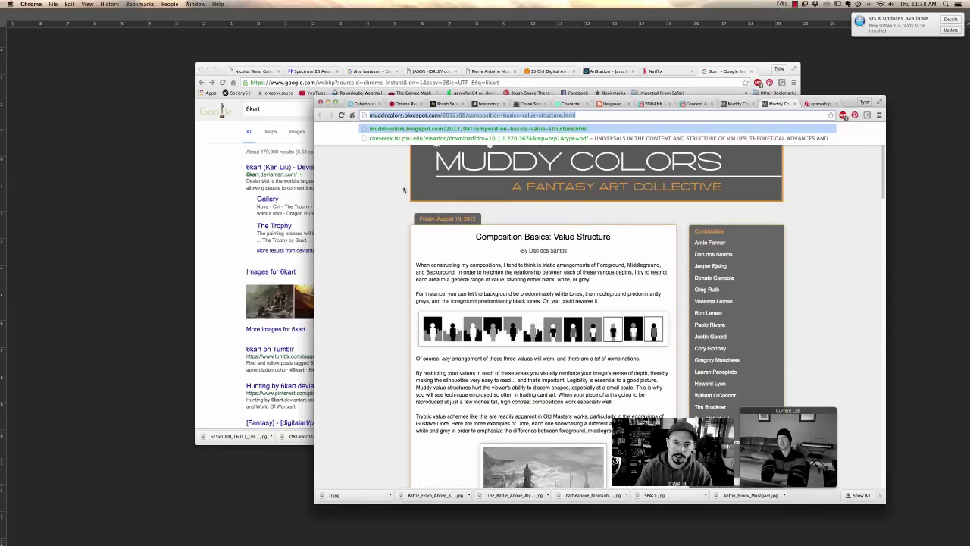
pyautogui.scroll(-2, 597, 306)
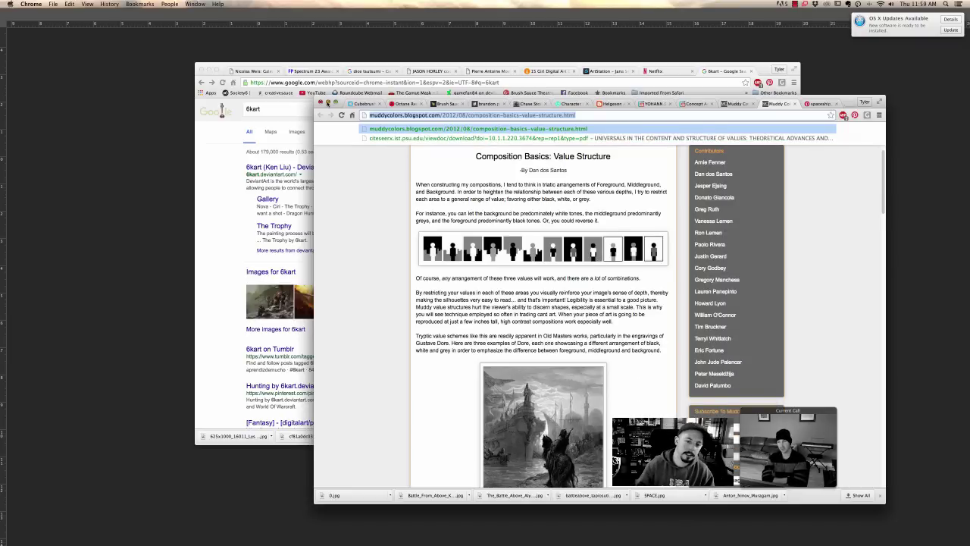
pyautogui.click(327, 101)
pyautogui.click(209, 71)
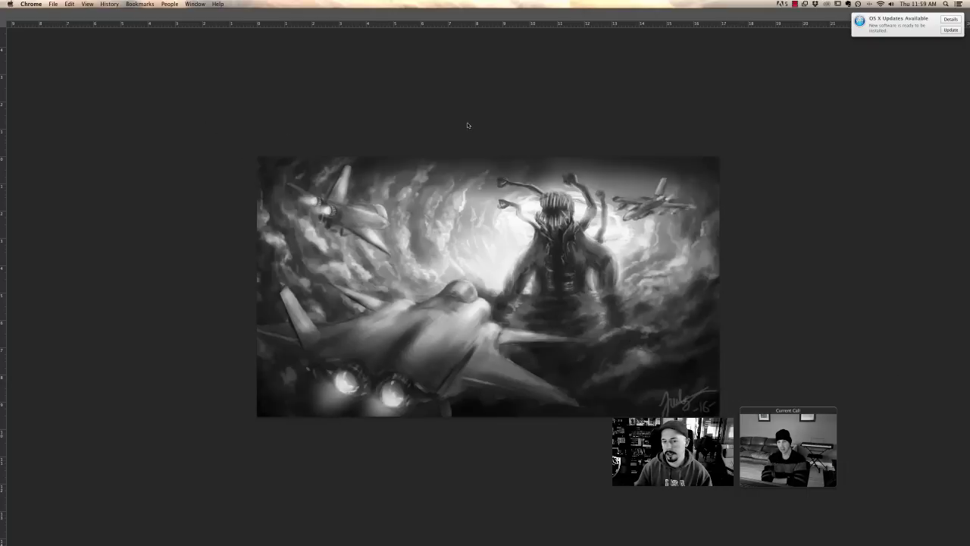
# - Set a soft brush of 182 px with 0% hardness, then start Layer > Duplicate Layer
pyautogui.click(467, 123)
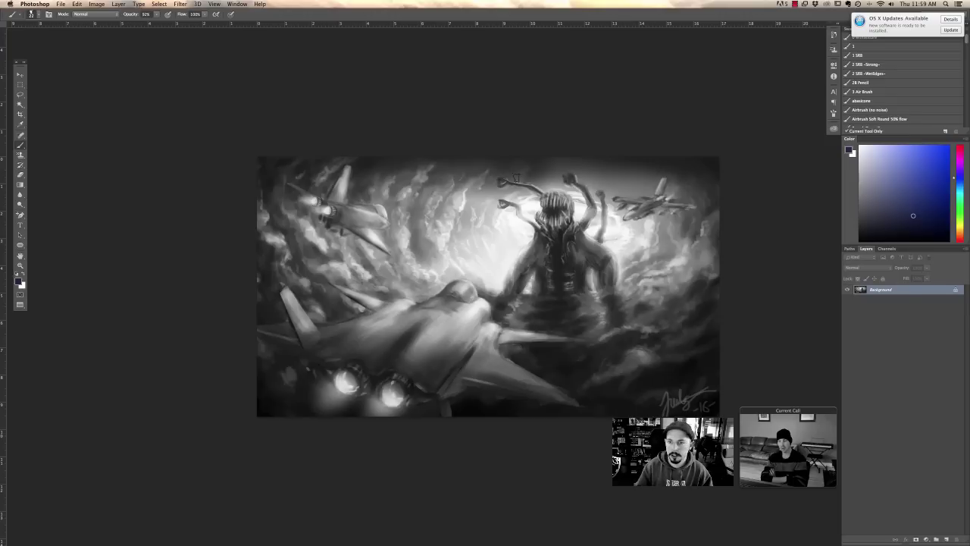
pyautogui.rightClick(548, 294)
pyautogui.write('200')
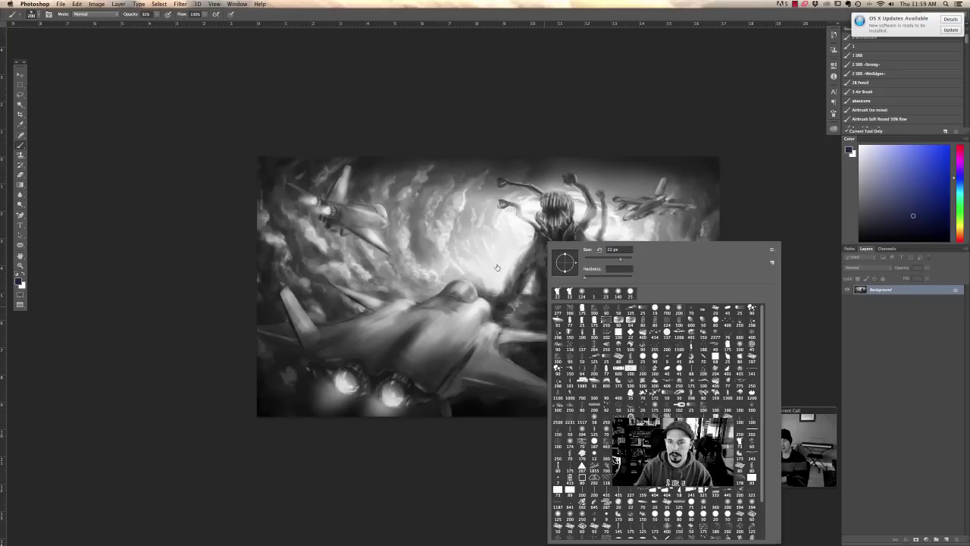
pyautogui.moveTo(619, 257); pyautogui.dragTo(616, 258)
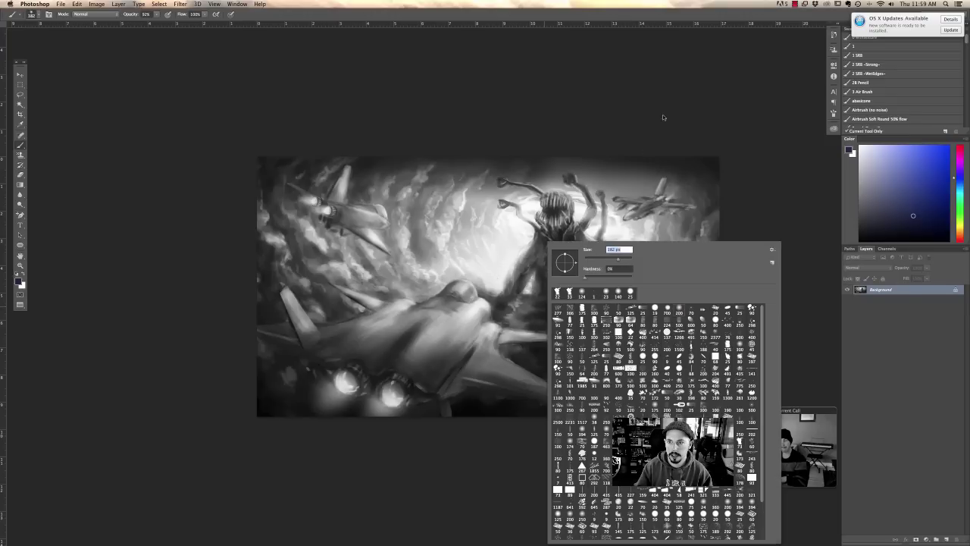
pyautogui.press('Return')
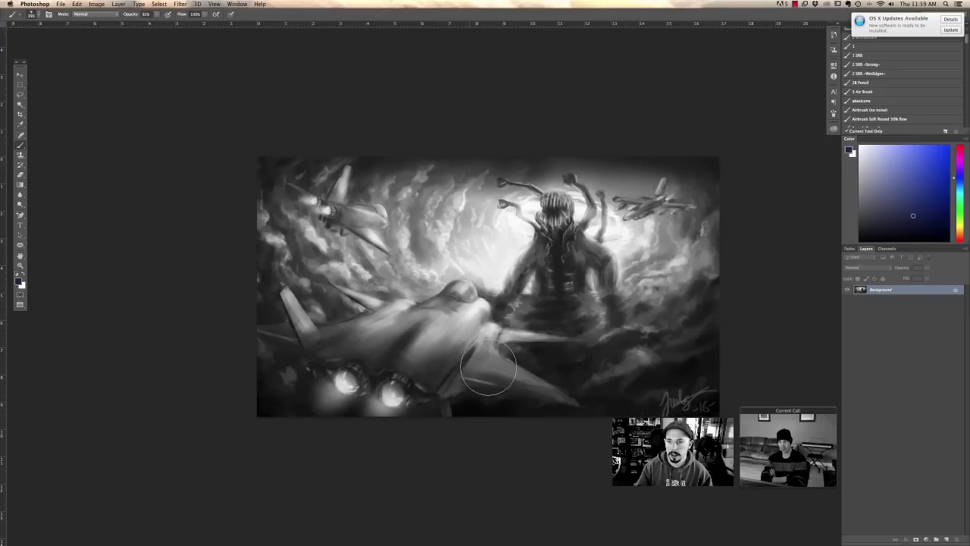
pyautogui.click(119, 4)
# - Duplicate the Background layer as 'Background copy'
pyautogui.click(137, 29)
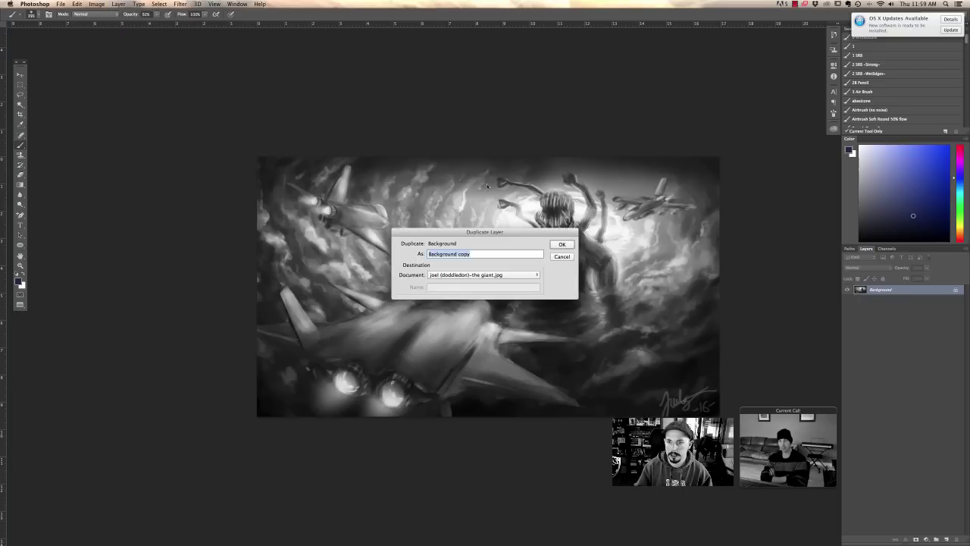
pyautogui.click(564, 242)
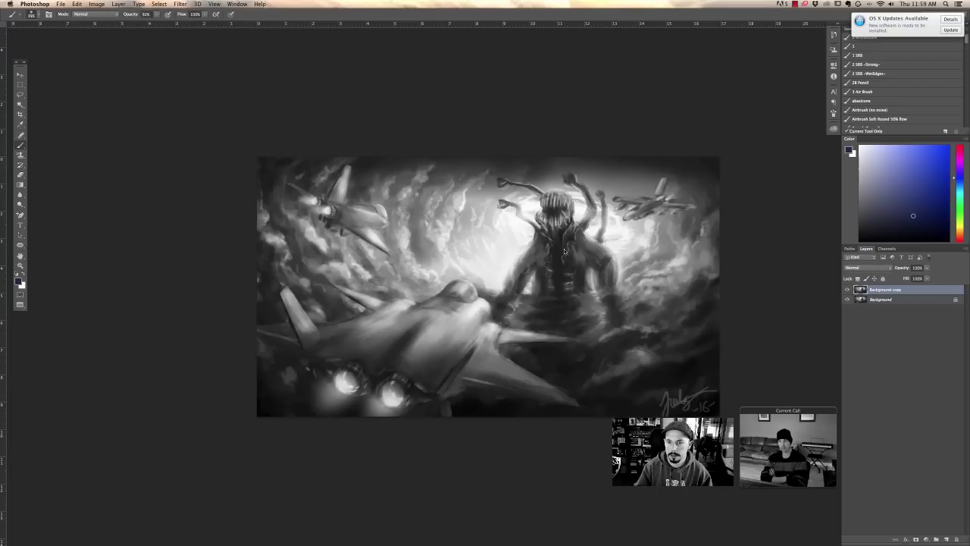
pyautogui.click(97, 3)
pyautogui.moveTo(107, 25)
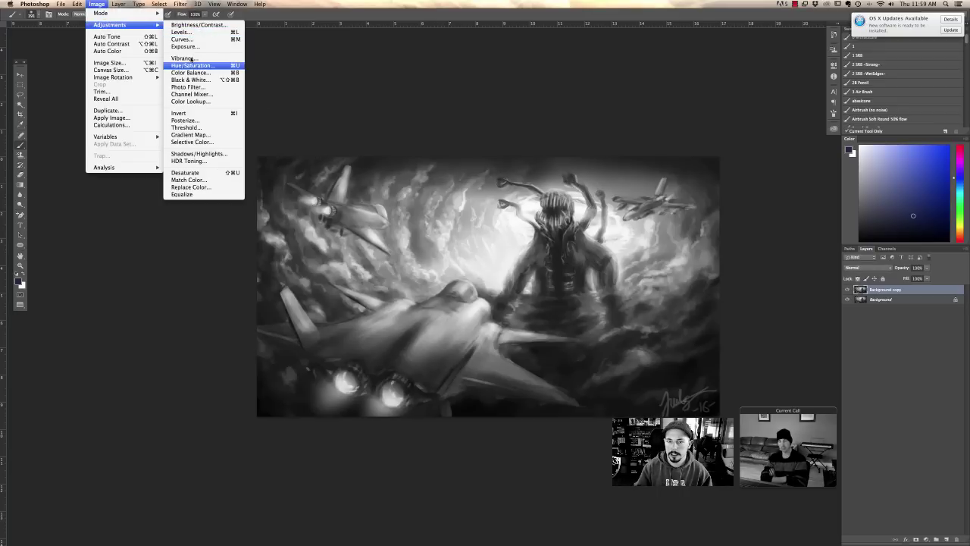
pyautogui.click(255, 114)
# - Apply Levels with input 2/1.00/231 and output 41/187 for a hazy low-contrast look
pyautogui.press('super+l')
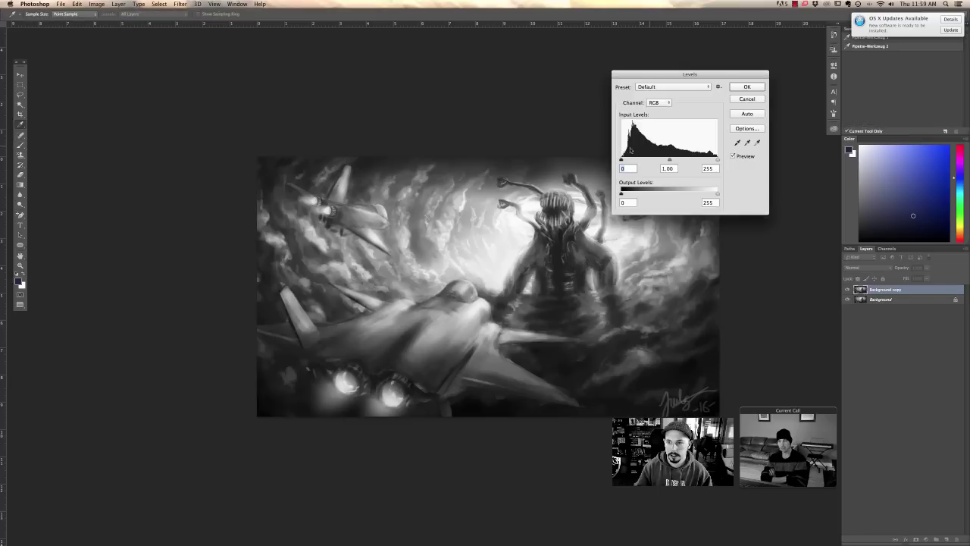
pyautogui.moveTo(670, 159); pyautogui.dragTo(621, 161)
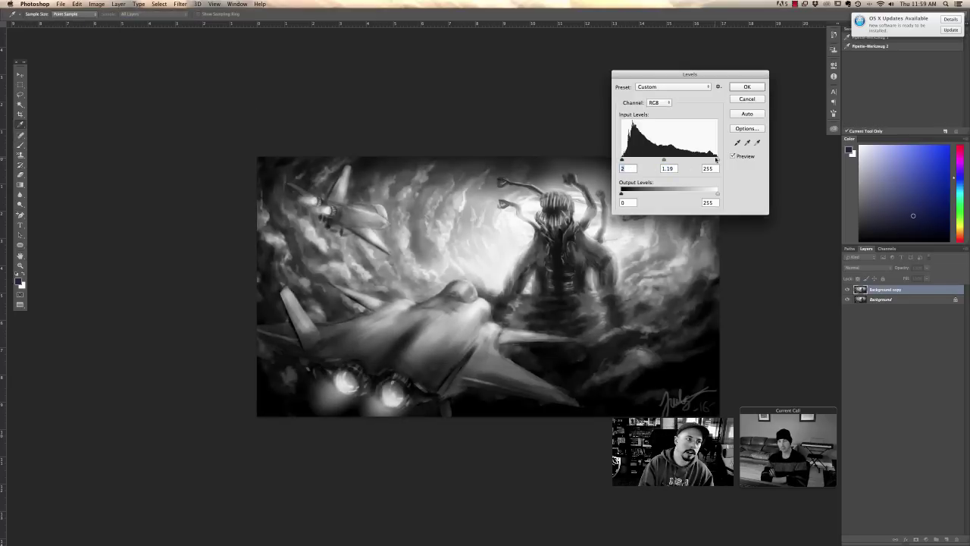
pyautogui.moveTo(716, 160); pyautogui.dragTo(665, 160)
pyautogui.moveTo(621, 193); pyautogui.dragTo(633, 195)
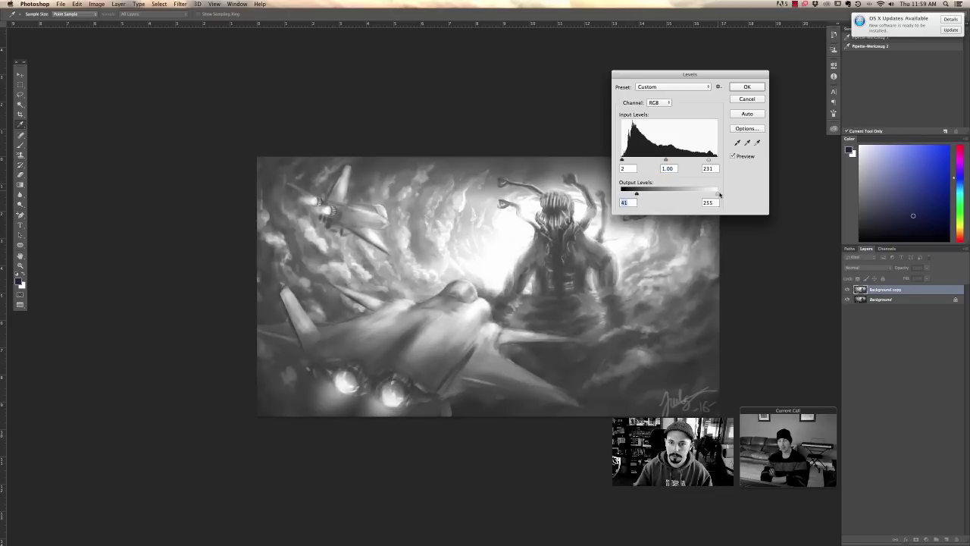
pyautogui.moveTo(719, 195); pyautogui.dragTo(691, 196)
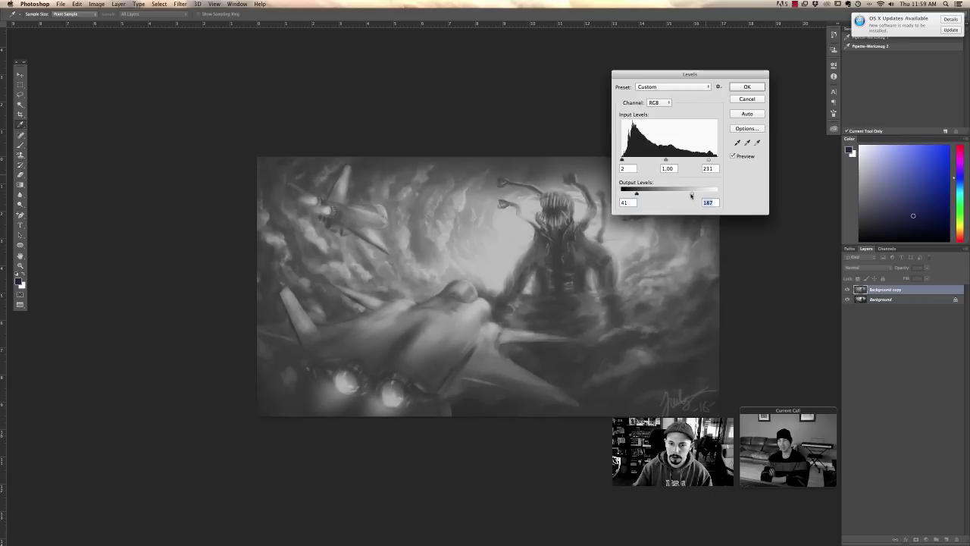
pyautogui.press('Return')
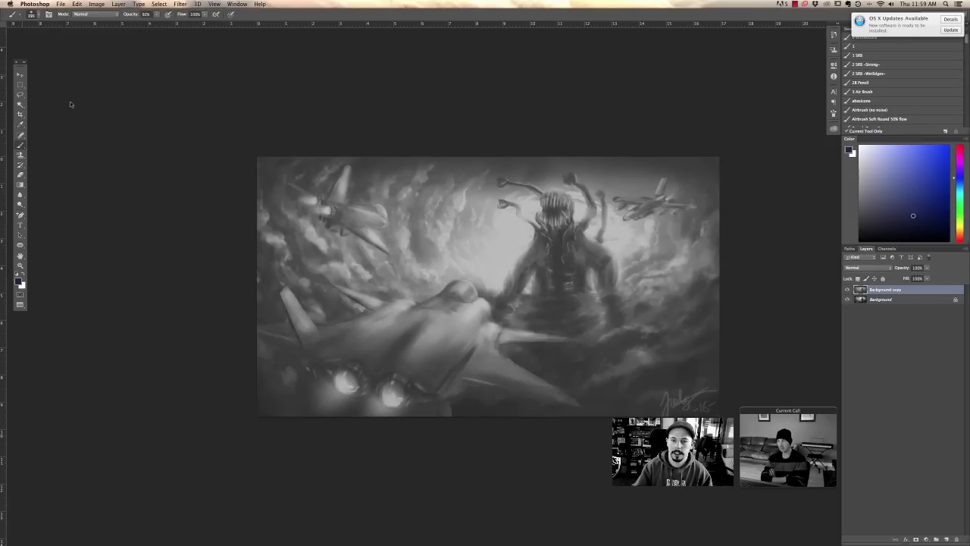
# - Lasso around the giant's body and head, adding its left tentacle with Shift
pyautogui.click(20, 94)
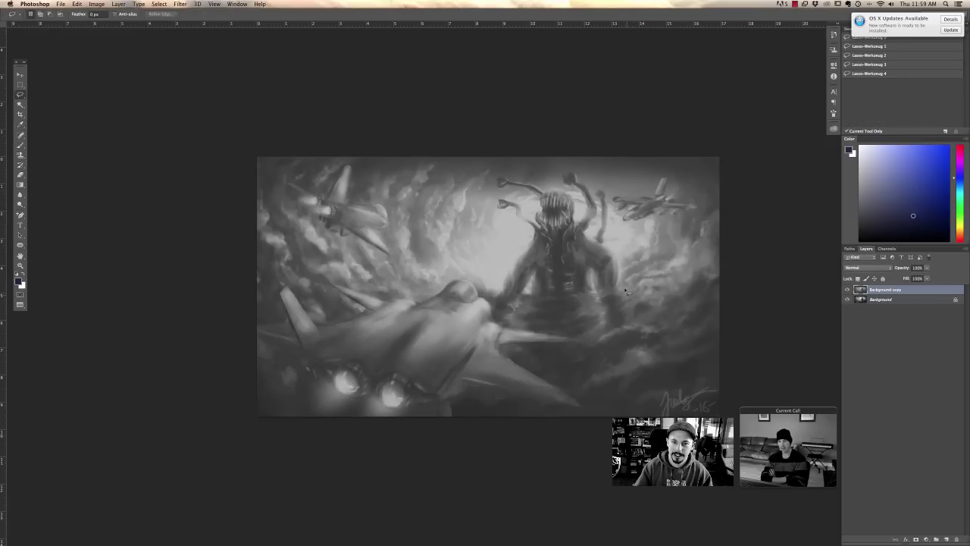
pyautogui.moveTo(621, 288)
pyautogui.mouseDown()
pyautogui.moveTo(603, 241)
pyautogui.moveTo(602, 193)
pyautogui.moveTo(595, 239)
pyautogui.moveTo(586, 236)
pyautogui.moveTo(595, 201)
pyautogui.moveTo(575, 175)
pyautogui.moveTo(566, 171)
pyautogui.moveTo(564, 185)
pyautogui.moveTo(586, 202)
pyautogui.moveTo(579, 227)
pyautogui.moveTo(543, 198)
pyautogui.mouseUp()
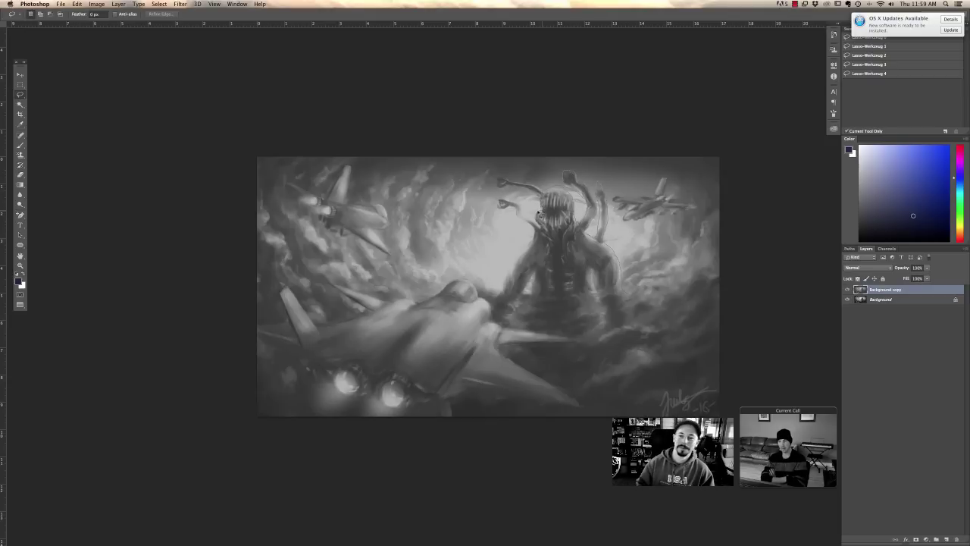
pyautogui.moveTo(532, 235)
pyautogui.mouseDown()
pyautogui.moveTo(499, 303)
pyautogui.moveTo(528, 282)
pyautogui.moveTo(531, 297)
pyautogui.moveTo(586, 301)
pyautogui.moveTo(591, 286)
pyautogui.moveTo(623, 297)
pyautogui.mouseUp()
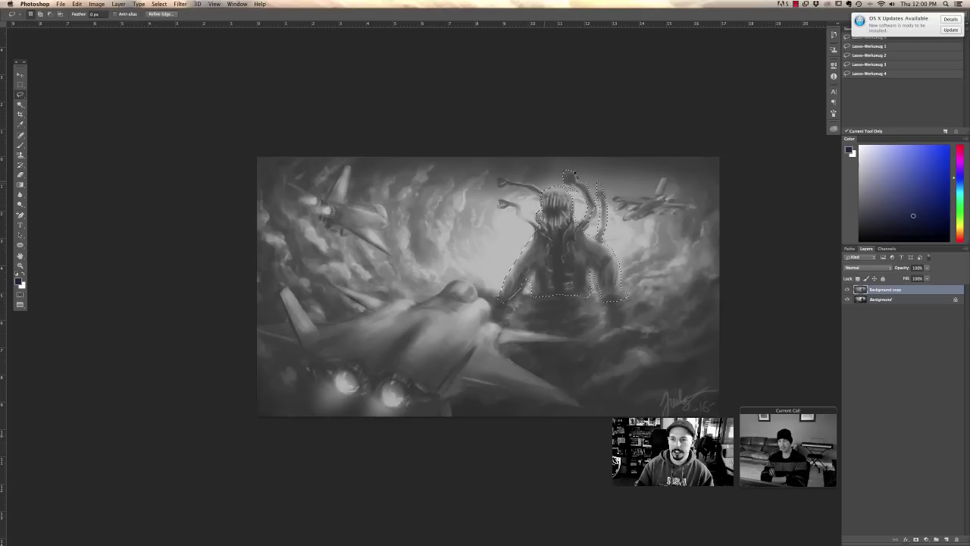
pyautogui.press('shift')
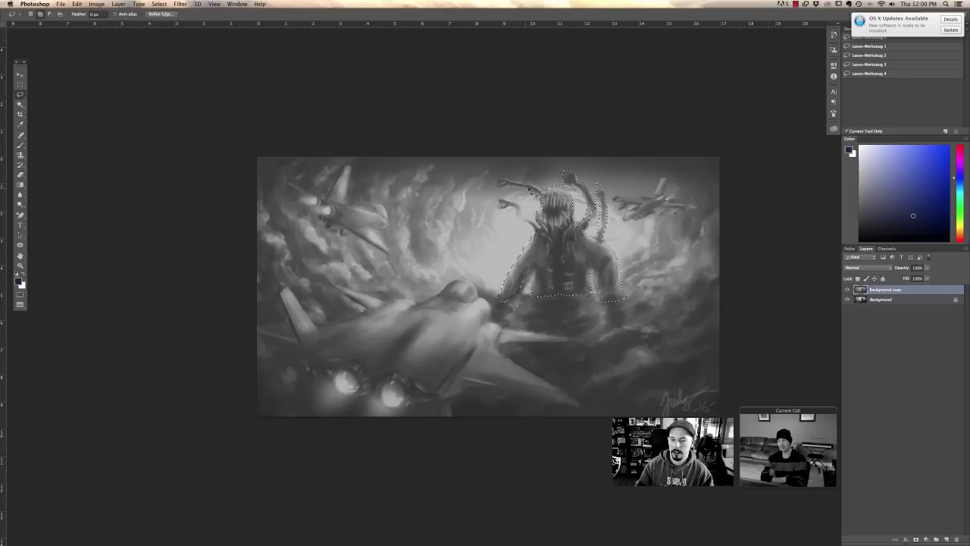
pyautogui.moveTo(529, 189)
pyautogui.mouseDown()
pyautogui.moveTo(497, 183)
pyautogui.moveTo(540, 225)
pyautogui.mouseUp()
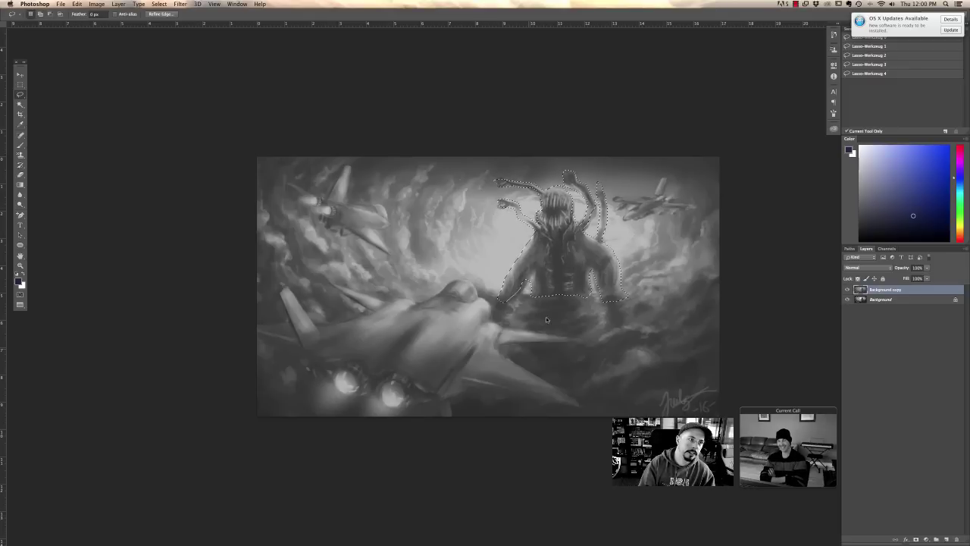
# - Darken the selected giant with Levels set to input 25/0.70/233
pyautogui.click(97, 4)
pyautogui.moveTo(114, 25)
pyautogui.click(180, 32)
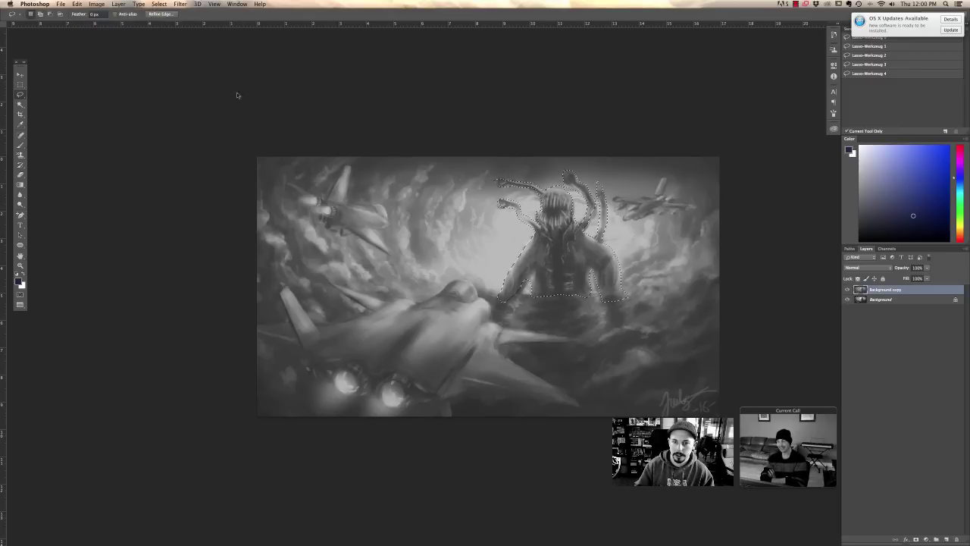
pyautogui.moveTo(673, 160); pyautogui.dragTo(710, 160)
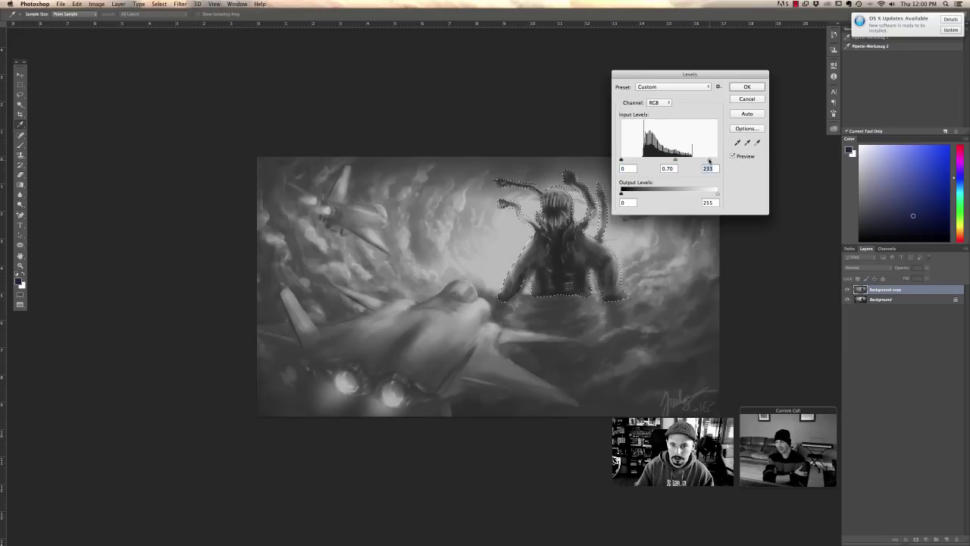
pyautogui.moveTo(622, 160); pyautogui.dragTo(631, 162)
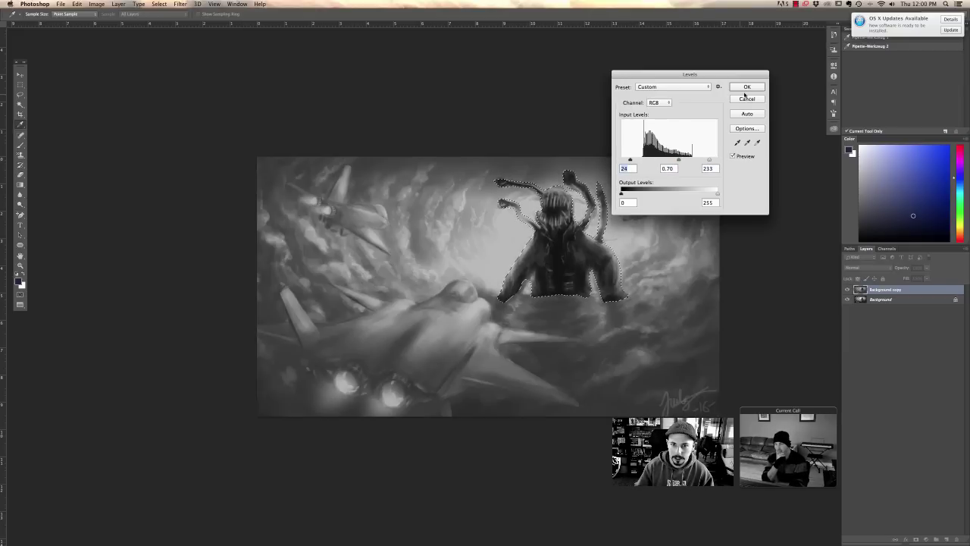
pyautogui.click(742, 88)
# - Deselect the giant and switch to the Brush tool
pyautogui.press('l')
pyautogui.hotkey('ctrl', 'd')
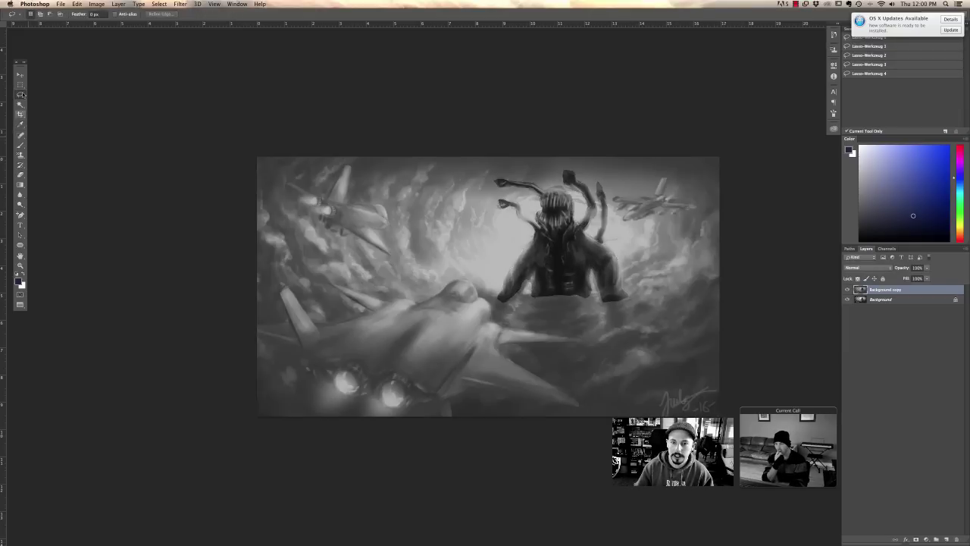
pyautogui.click(20, 147)
pyautogui.click(115, 15)
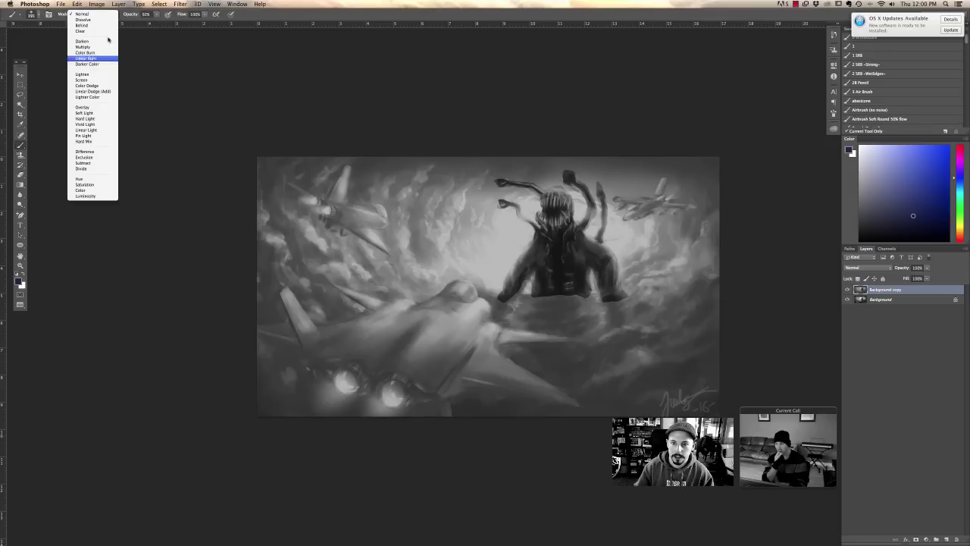
# - In Linear Dodge mode, brighten the giant's head and add a 305 px glow beside it
pyautogui.click(93, 90)
pyautogui.keyDown('alt'); pyautogui.click(529, 209); pyautogui.keyUp('alt')
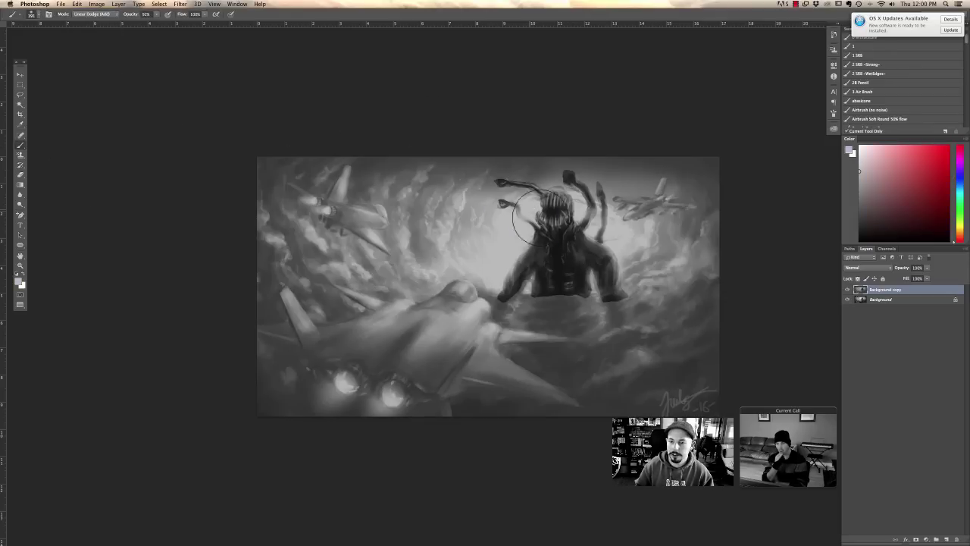
pyautogui.moveTo(534, 189)
pyautogui.mouseDown()
pyautogui.moveTo(516, 227)
pyautogui.moveTo(528, 206)
pyautogui.mouseUp()
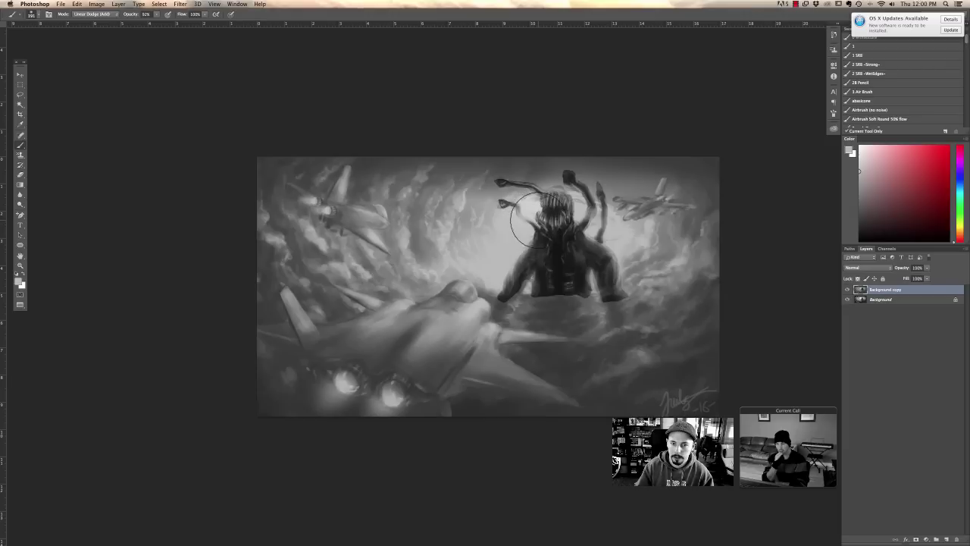
pyautogui.rightClick(536, 217)
pyautogui.moveTo(609, 234); pyautogui.dragTo(617, 234)
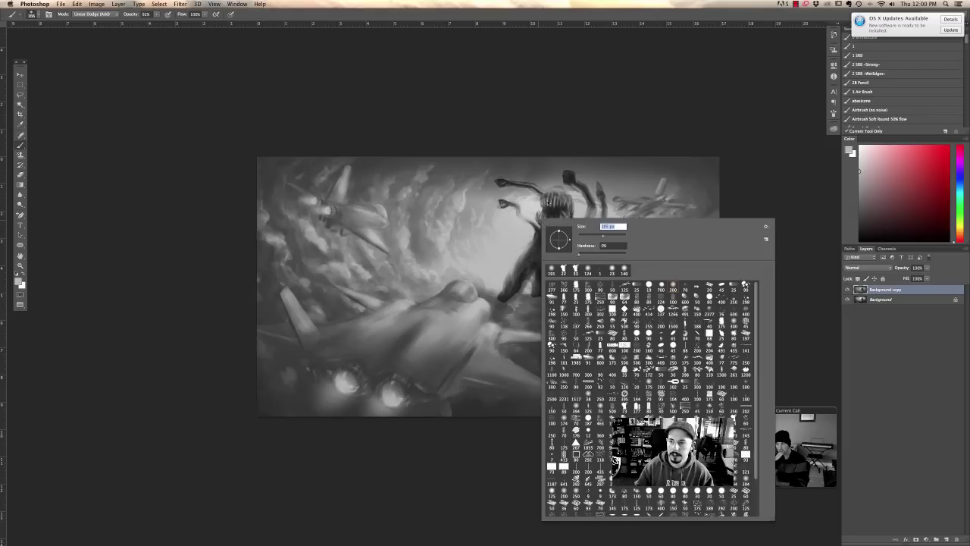
pyautogui.click(527, 237)
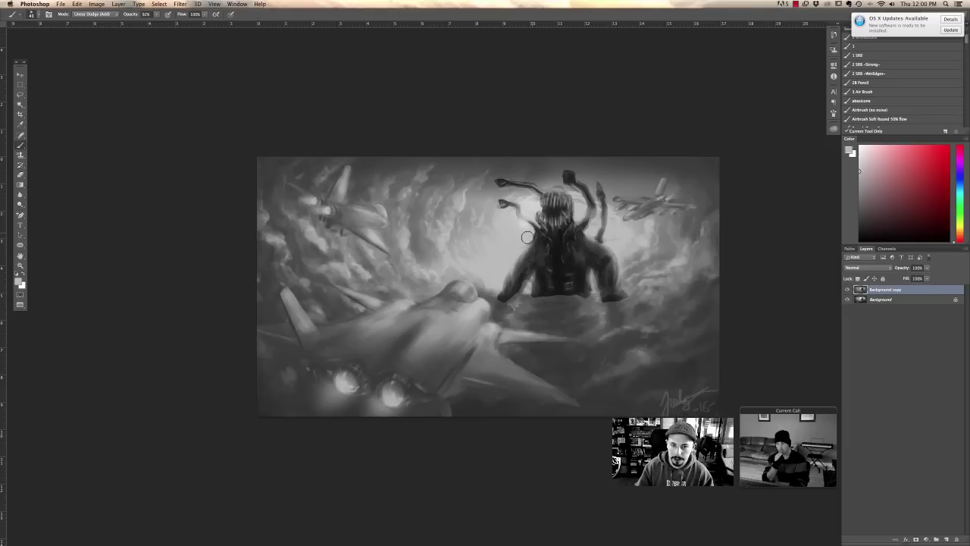
pyautogui.moveTo(506, 253); pyautogui.dragTo(542, 216)
# - Resize the brush and paint glow left of the head and along the right shoulder
pyautogui.rightClick(553, 193)
pyautogui.moveTo(625, 209); pyautogui.dragTo(616, 211)
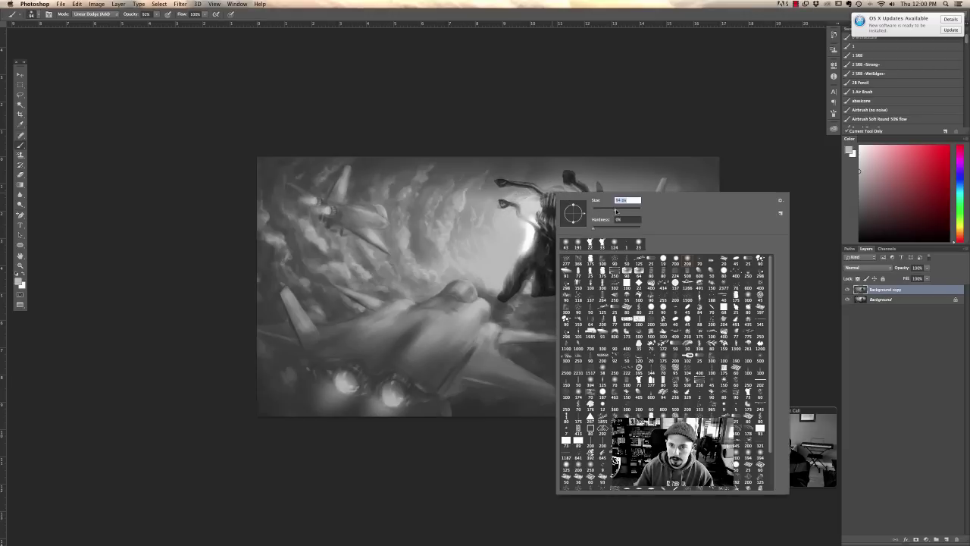
pyautogui.click(529, 206)
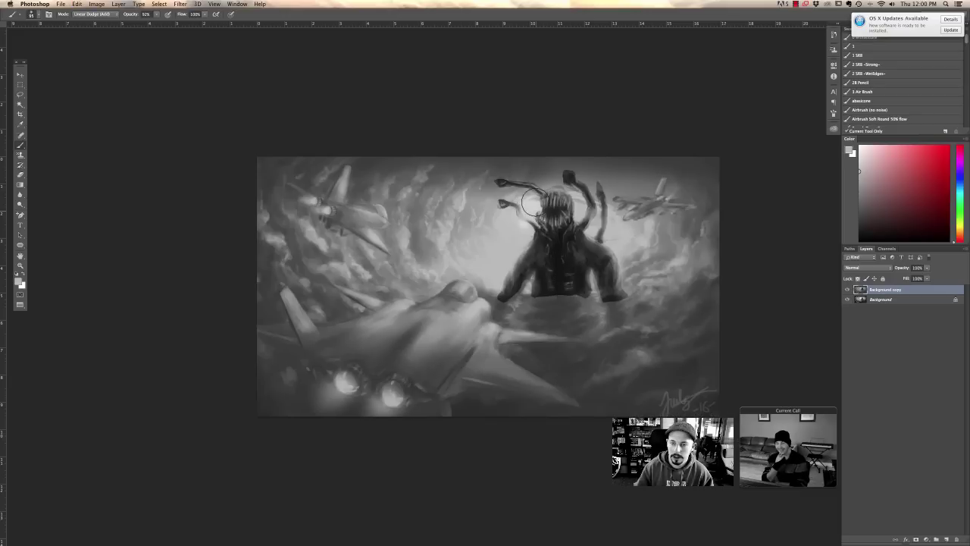
pyautogui.click(528, 214)
pyautogui.moveTo(577, 203)
pyautogui.mouseDown()
pyautogui.moveTo(591, 236)
pyautogui.moveTo(582, 248)
pyautogui.mouseUp()
pyautogui.rightClick(583, 248)
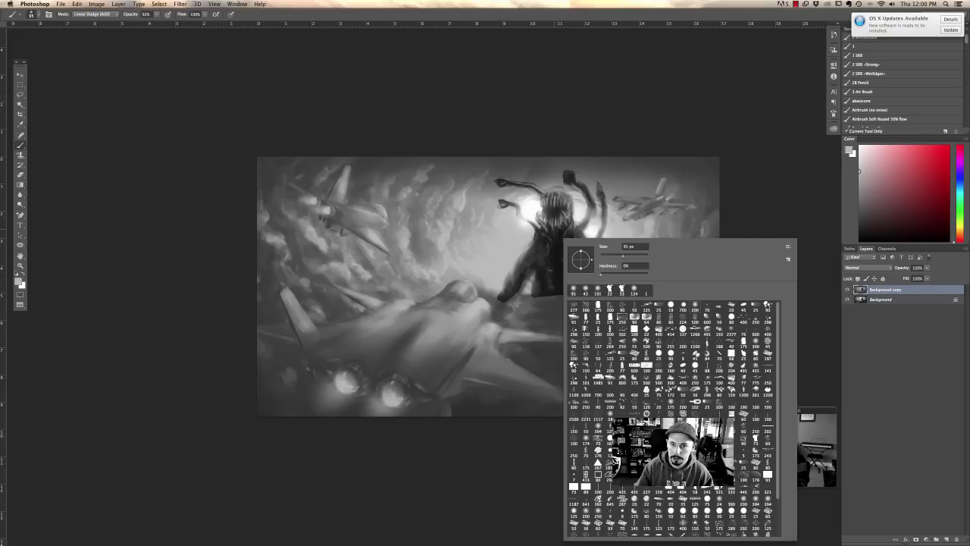
pyautogui.click(540, 239)
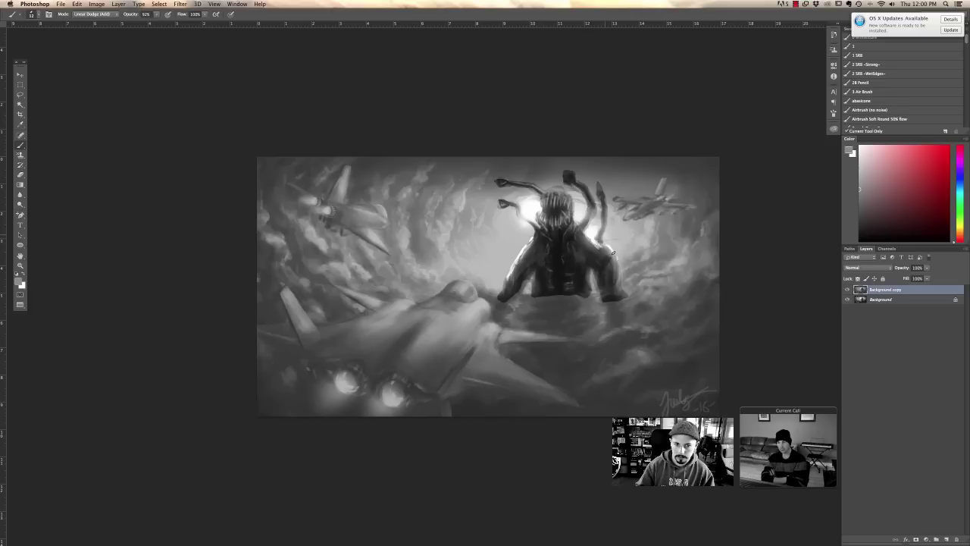
pyautogui.rightClick(623, 213)
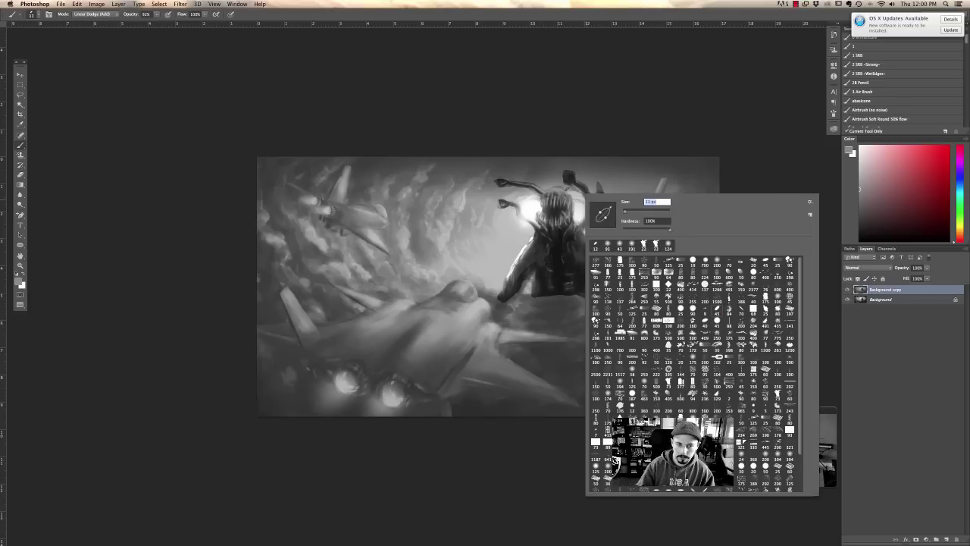
pyautogui.press('Return')
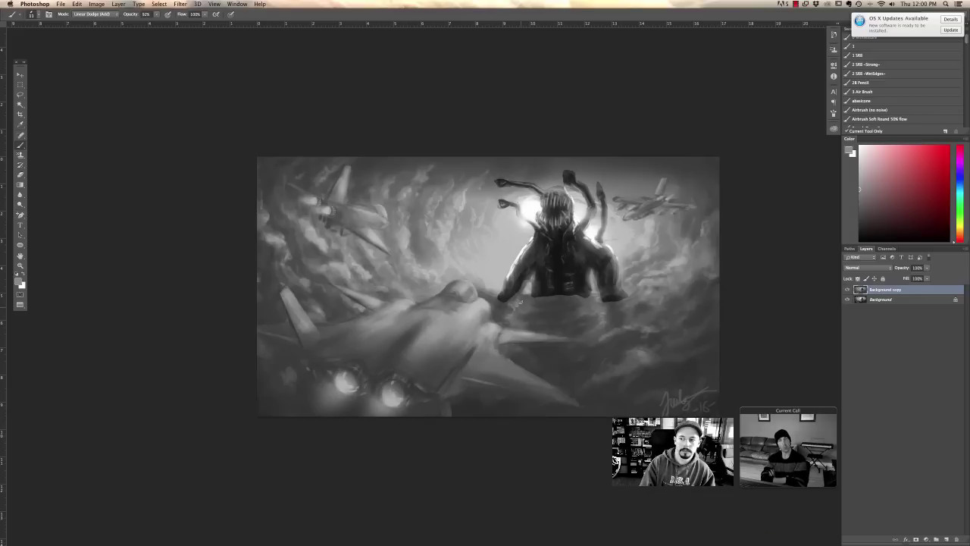
pyautogui.click(21, 95)
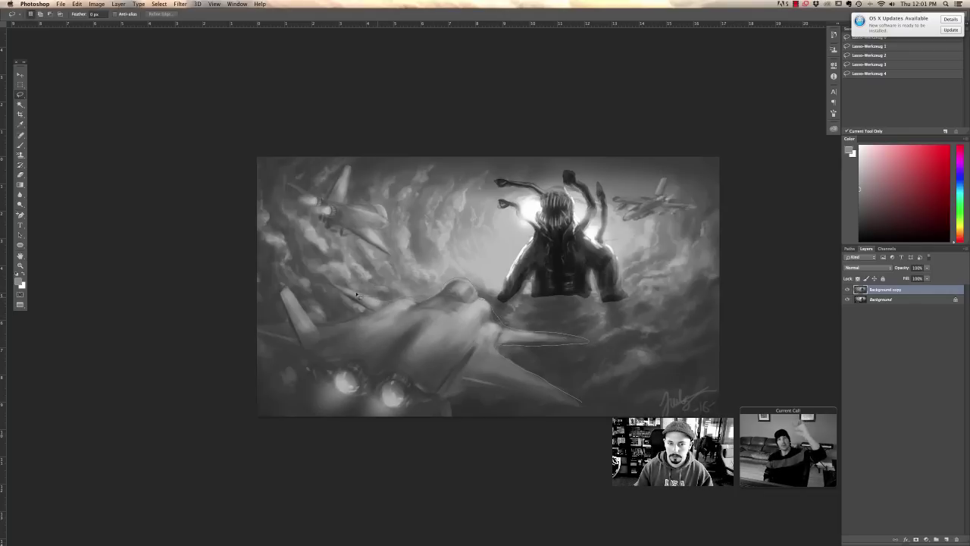
# - Lasso the foreground jet, darken its shadows with a Levels black-point increase, then deselect
pyautogui.moveTo(360, 296)
pyautogui.mouseDown()
pyautogui.moveTo(312, 322)
pyautogui.moveTo(283, 279)
pyautogui.moveTo(284, 322)
pyautogui.moveTo(265, 347)
pyautogui.mouseUp()
pyautogui.moveTo(428, 416); pyautogui.dragTo(534, 406)
pyautogui.click(97, 4)
pyautogui.moveTo(115, 28)
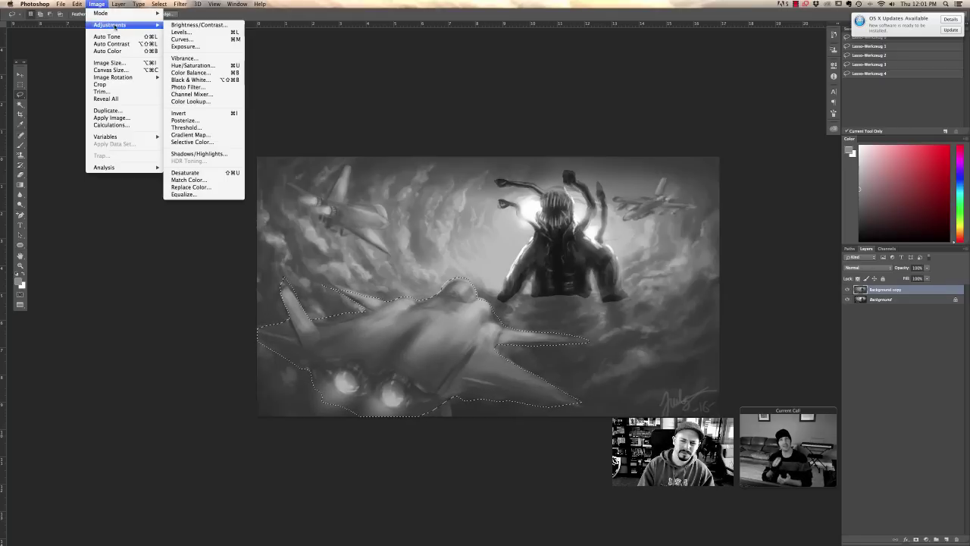
pyautogui.click(182, 32)
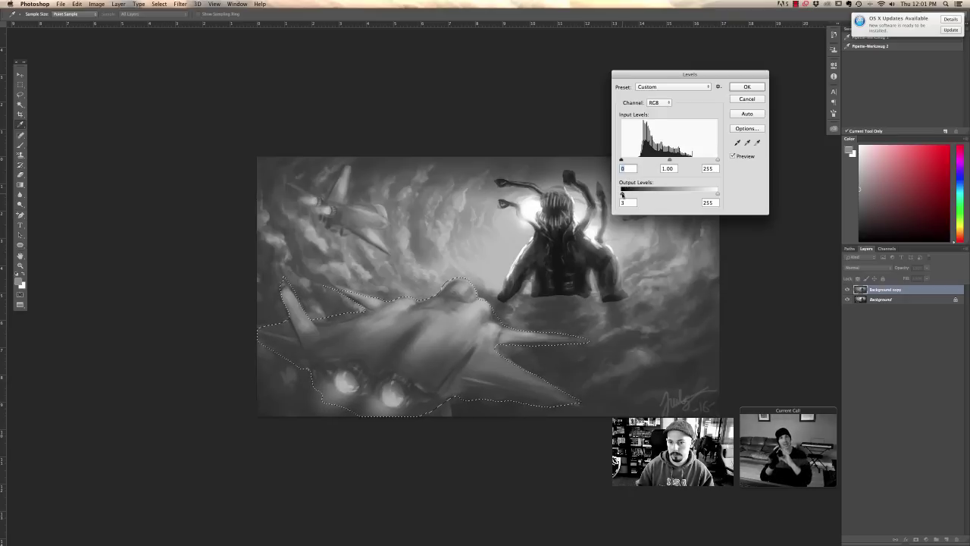
pyautogui.moveTo(621, 160); pyautogui.dragTo(641, 161)
pyautogui.click(746, 87)
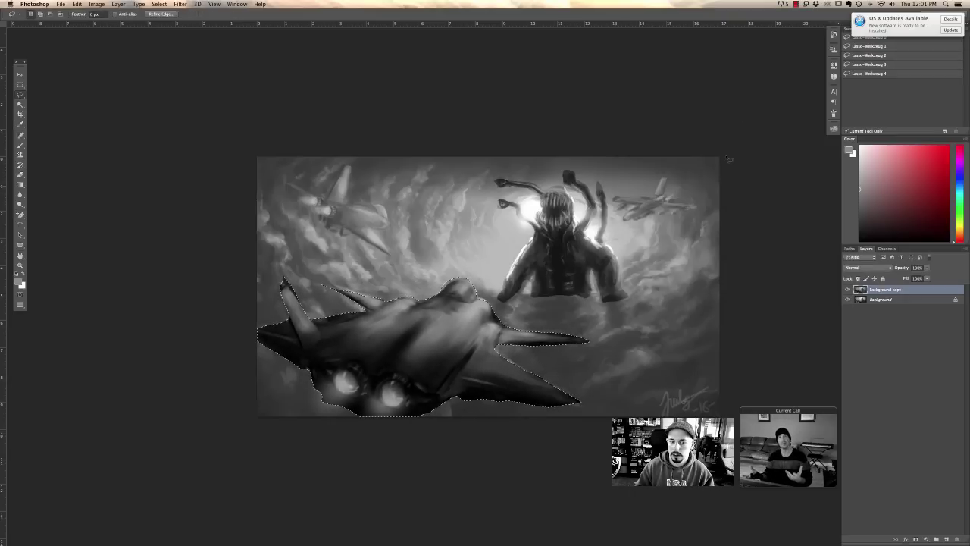
pyautogui.press('super+d')
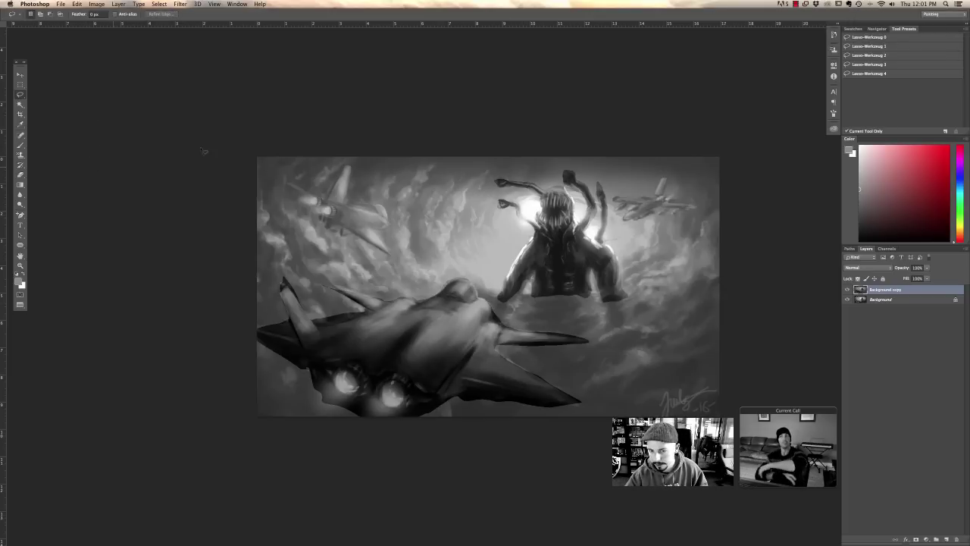
# - Set the Eraser to 70 px to fade the giant's lower body, then bring Chrome forward
pyautogui.press('e')
pyautogui.rightClick(627, 266)
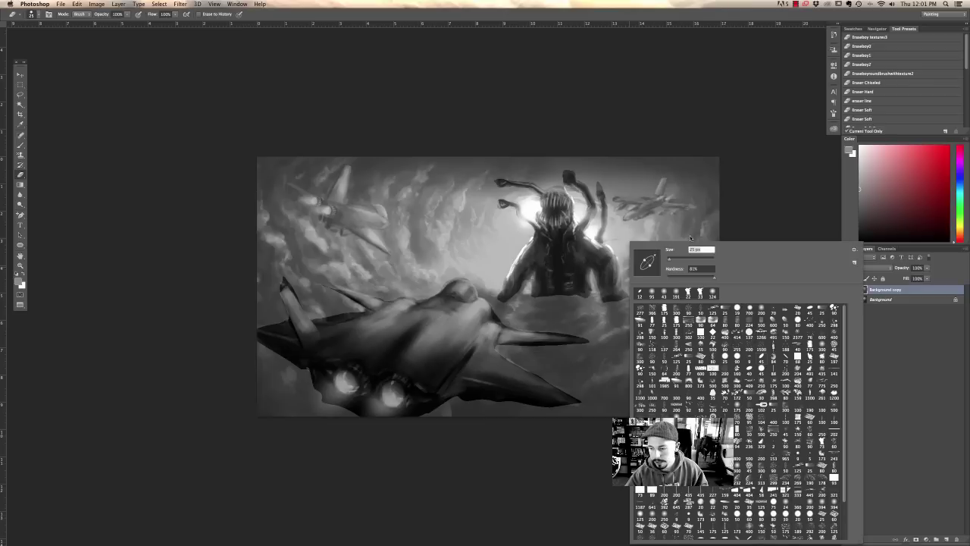
pyautogui.moveTo(679, 259); pyautogui.dragTo(684, 258)
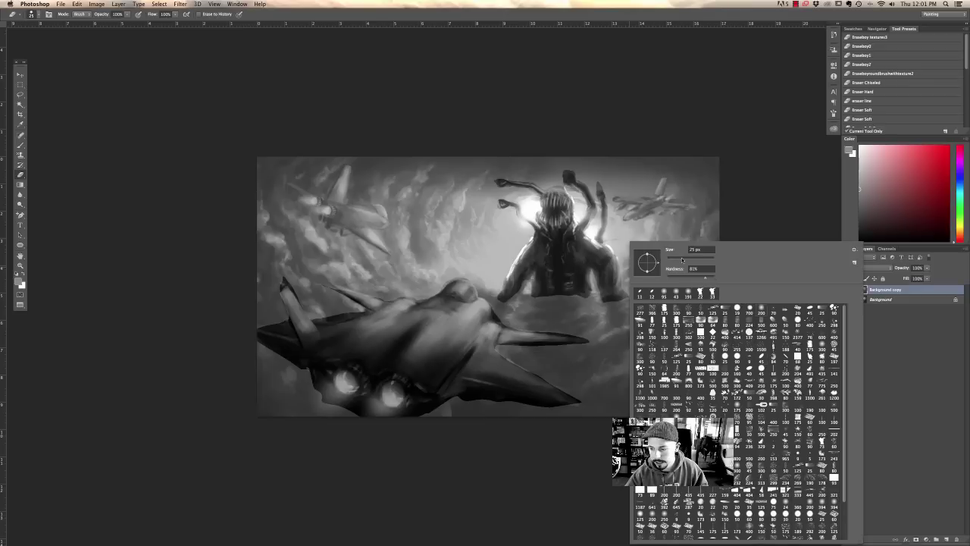
pyautogui.click(548, 301)
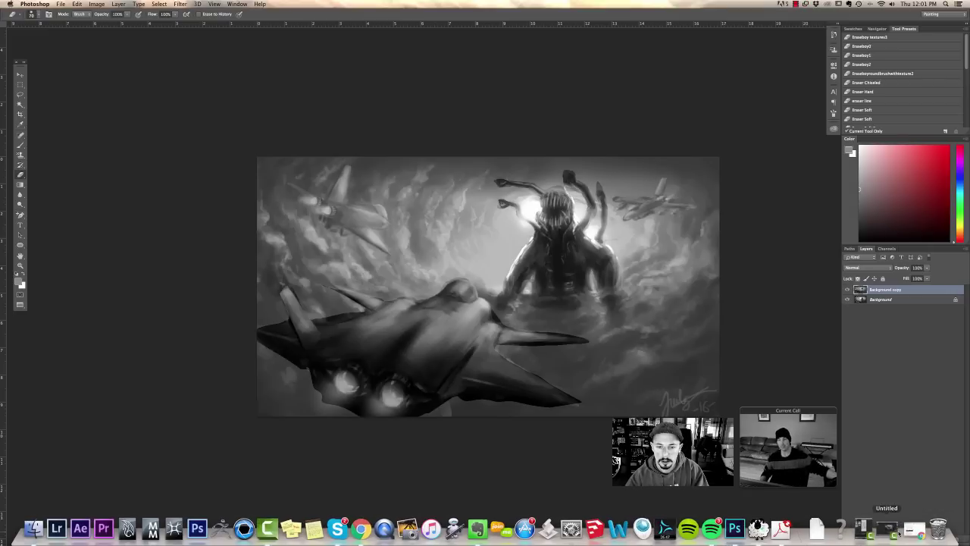
pyautogui.click(892, 529)
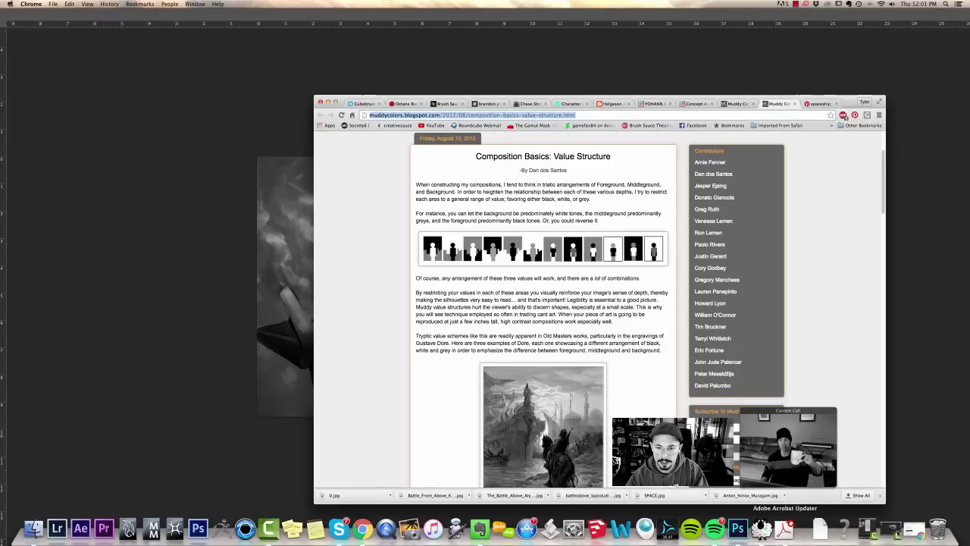
# - On Facebook, view the profile's quick-comps image enlarged, then close it and return to Photoshop
pyautogui.click(818, 103)
pyautogui.click(695, 125)
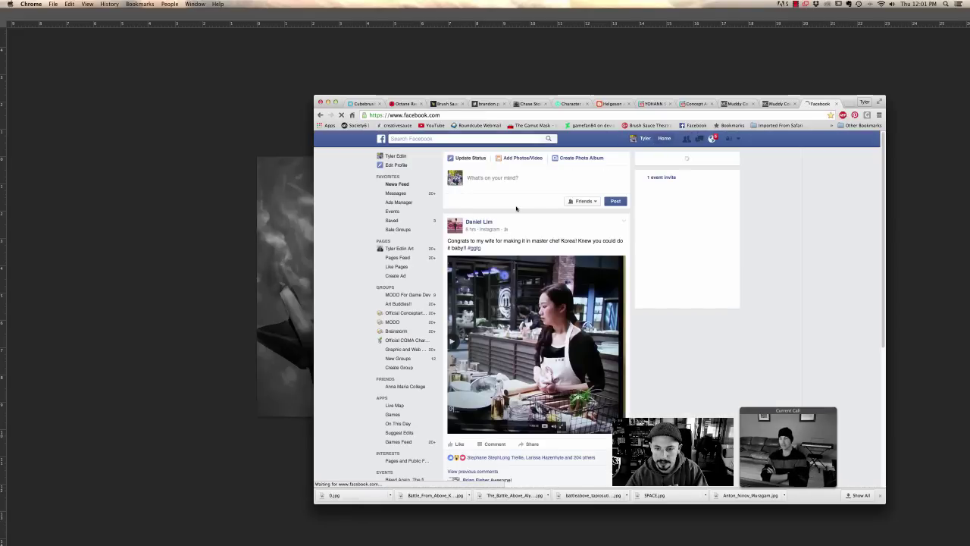
pyautogui.click(401, 157)
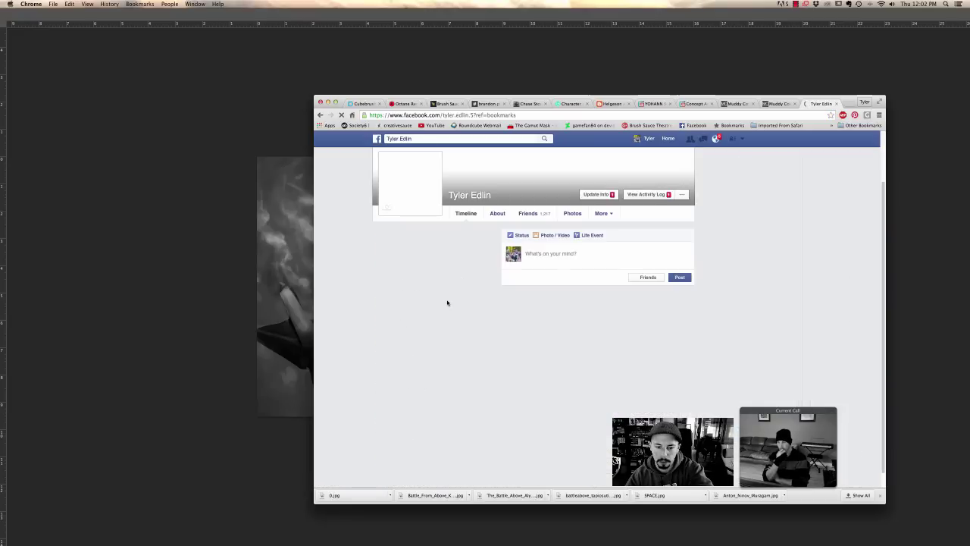
pyautogui.scroll(-2, 449, 303)
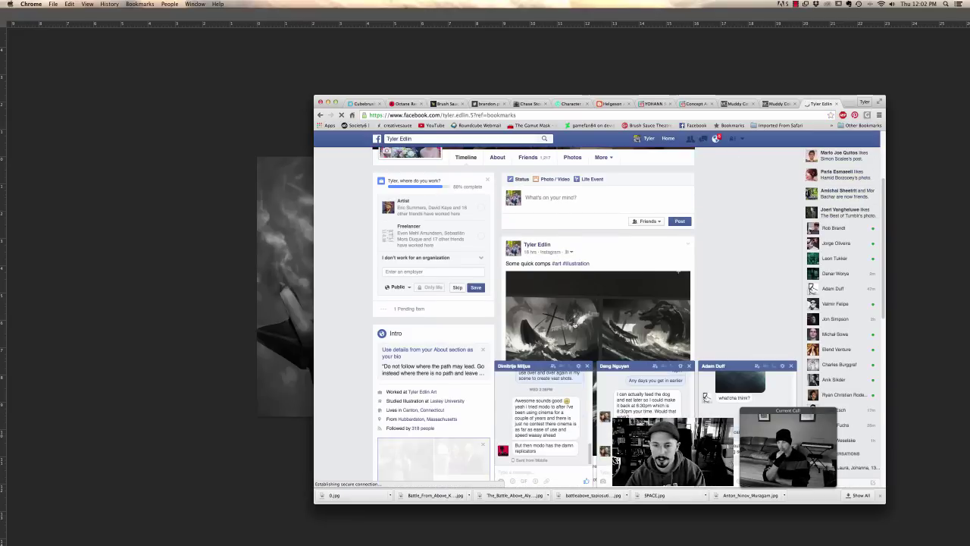
pyautogui.scroll(-1, 574, 324)
pyautogui.click(572, 279)
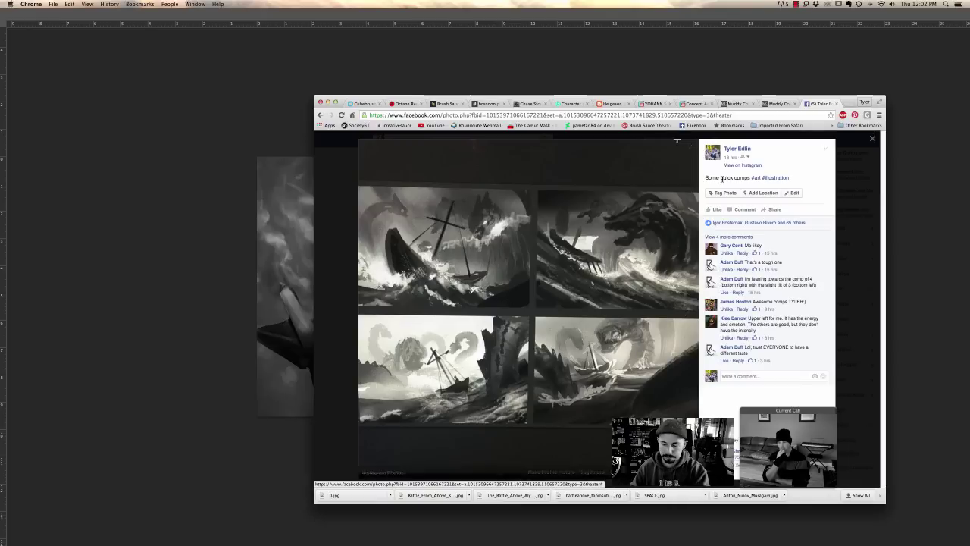
pyautogui.click(873, 141)
pyautogui.click(401, 59)
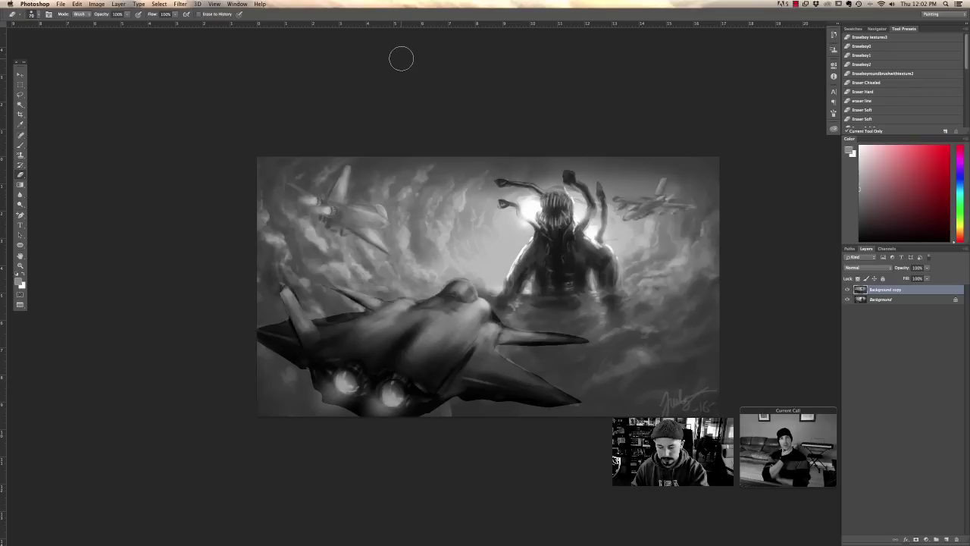
# - Shrink and move aside the giant painting's window, then bring the DRAKE FIGHT painting forward and enlarge it
pyautogui.press('f')
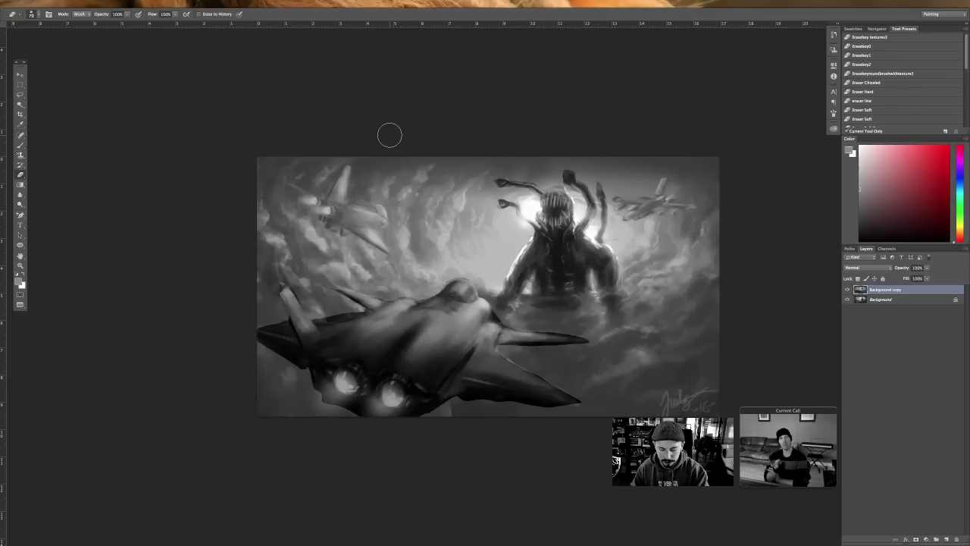
pyautogui.press('f')
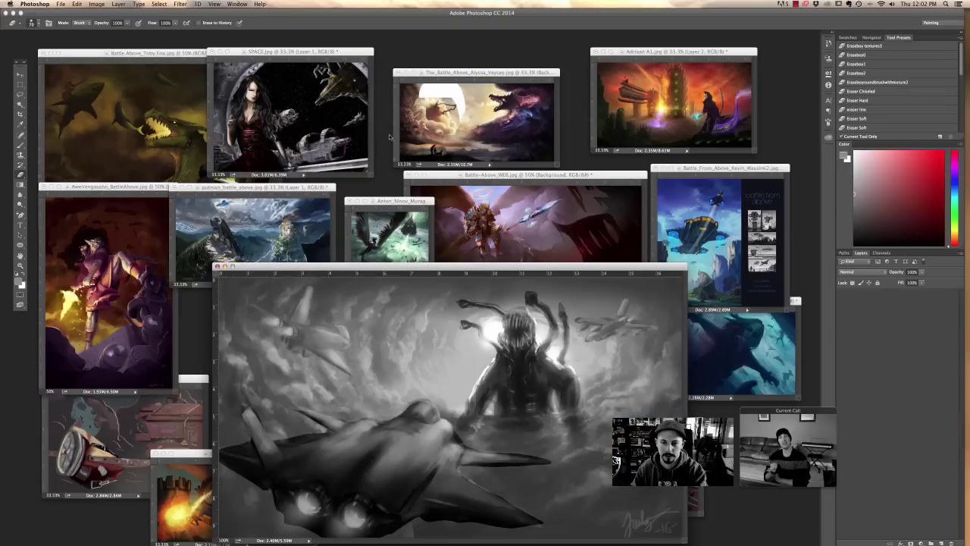
pyautogui.press('super+minus')
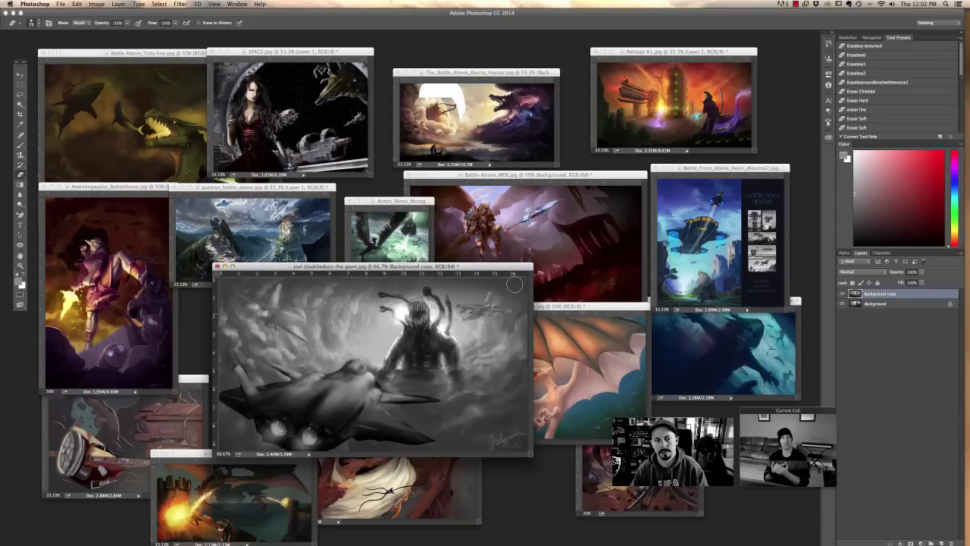
pyautogui.press('super+minus')
pyautogui.press('super+minus')
pyautogui.press('super+minus')
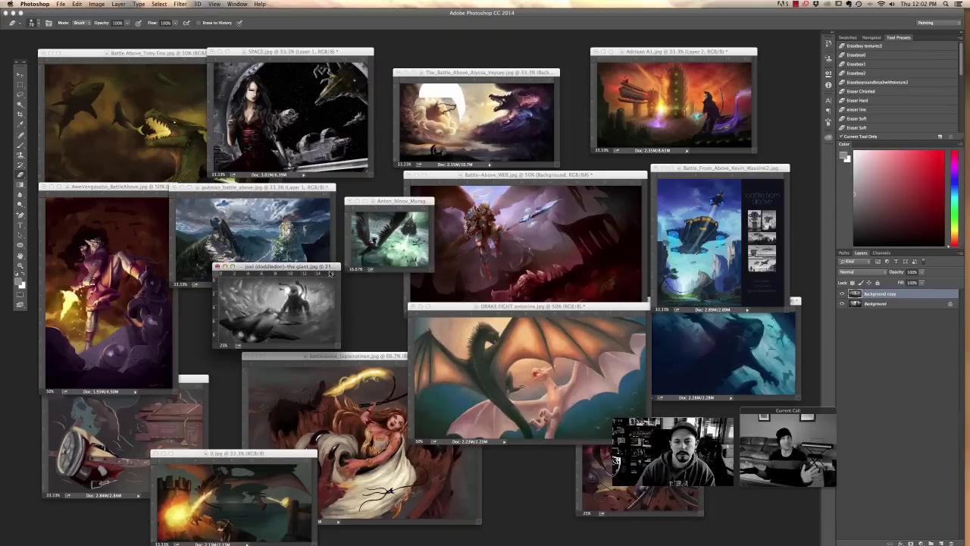
pyautogui.moveTo(329, 274); pyautogui.dragTo(355, 282)
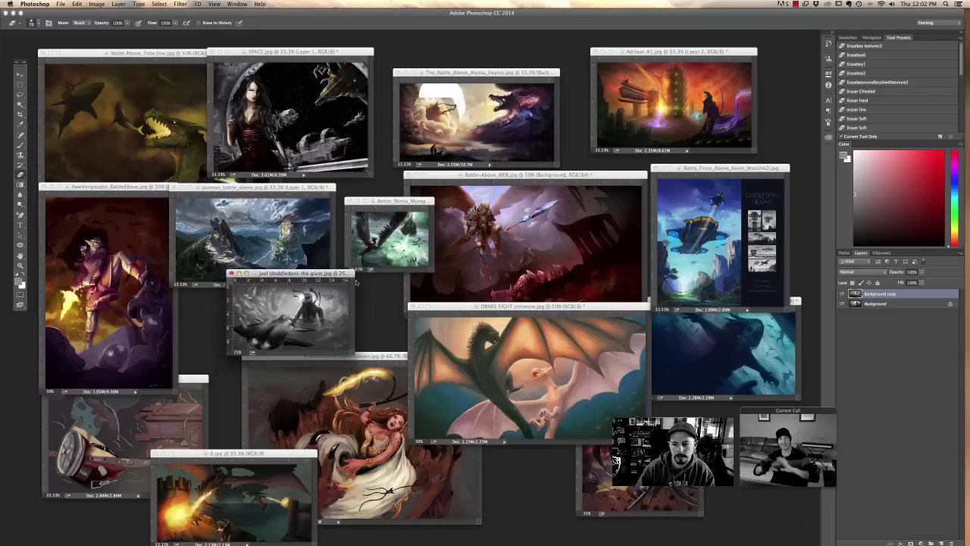
pyautogui.click(523, 423)
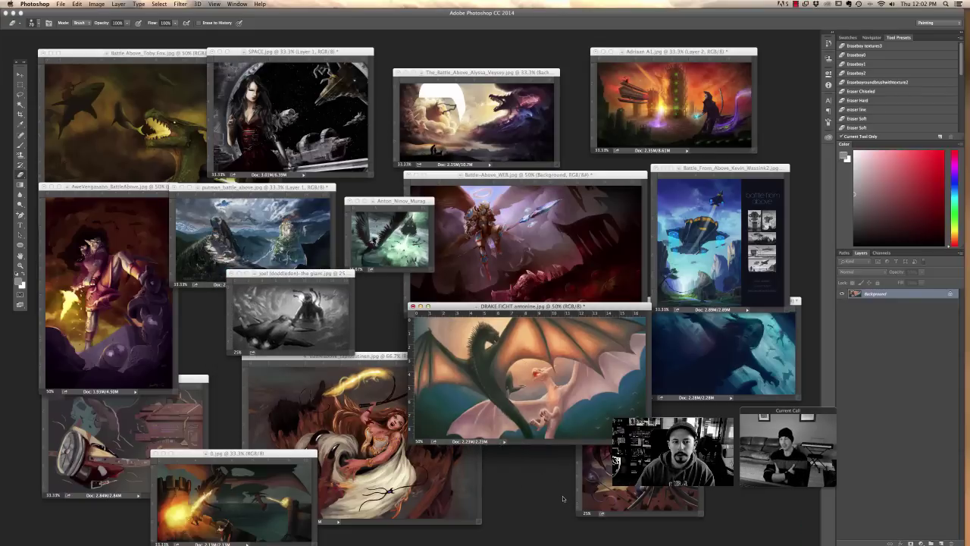
pyautogui.press('super+plus')
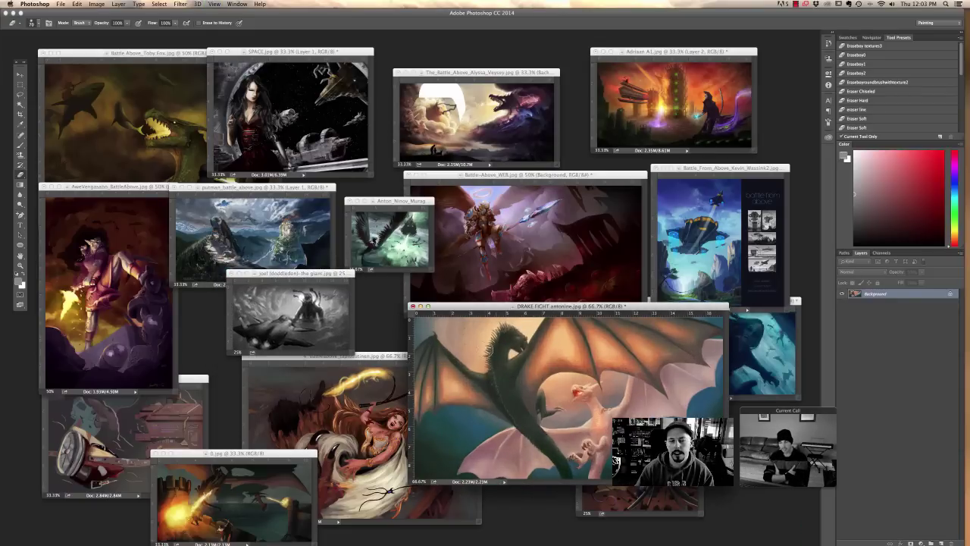
# - Show the DRAKE FIGHT painting full screen, zoomed in and panned left and up
pyautogui.press('f')
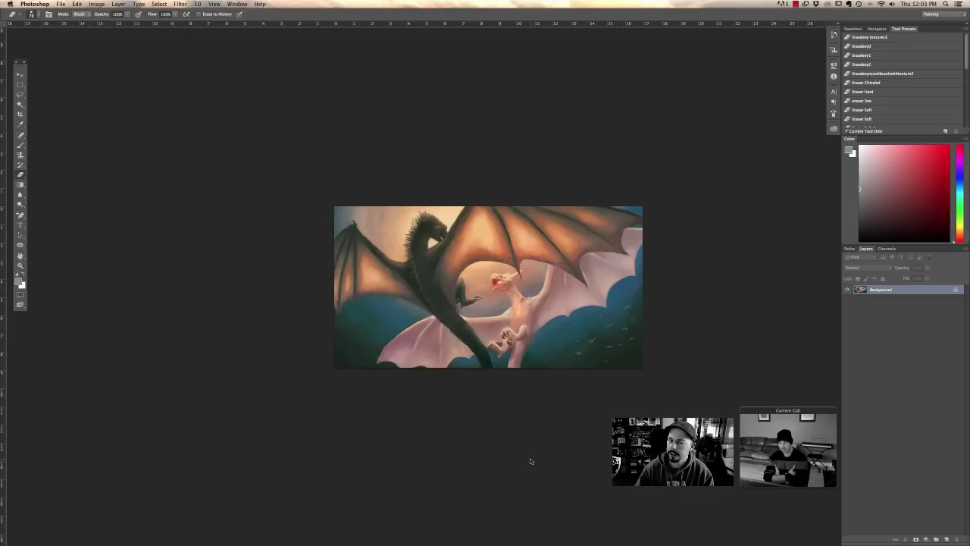
pyautogui.press('super+plus')
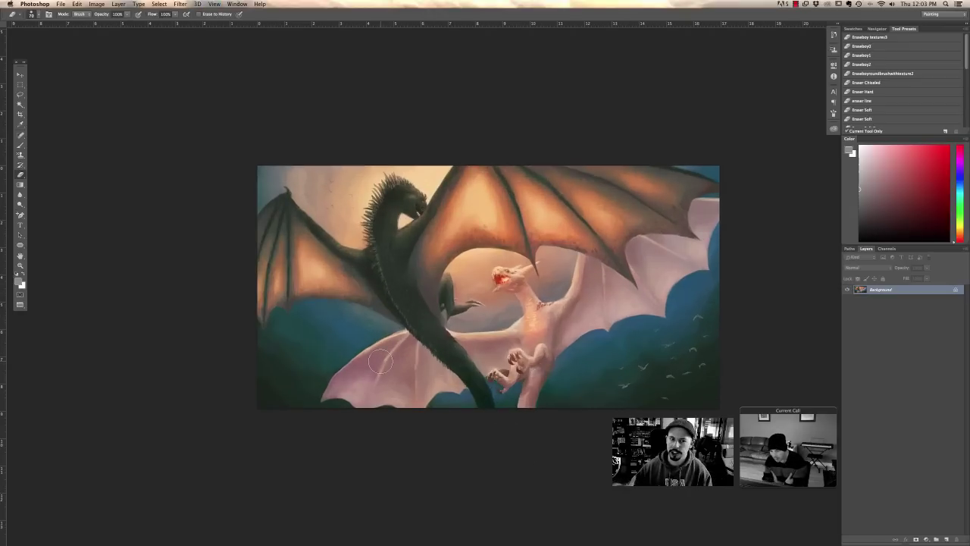
pyautogui.moveTo(513, 242); pyautogui.dragTo(453, 219)
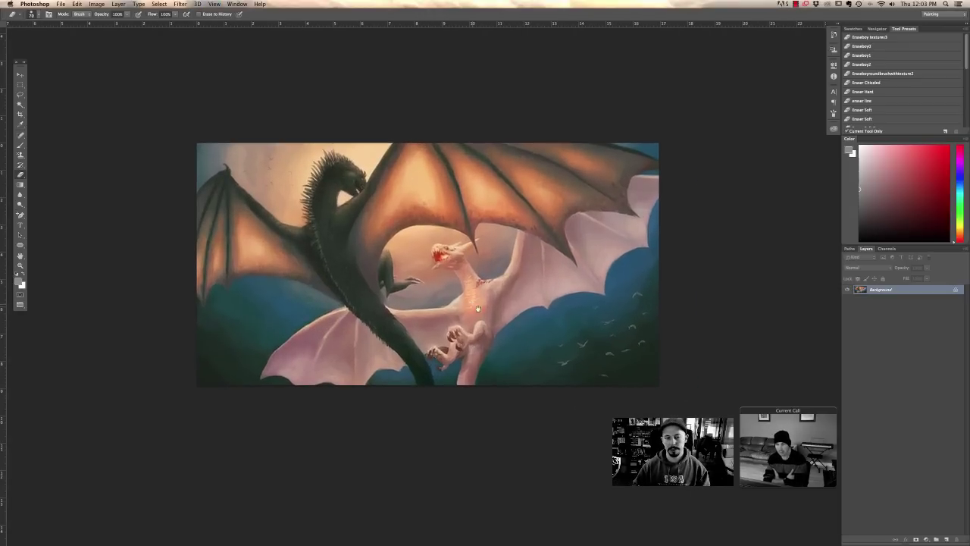
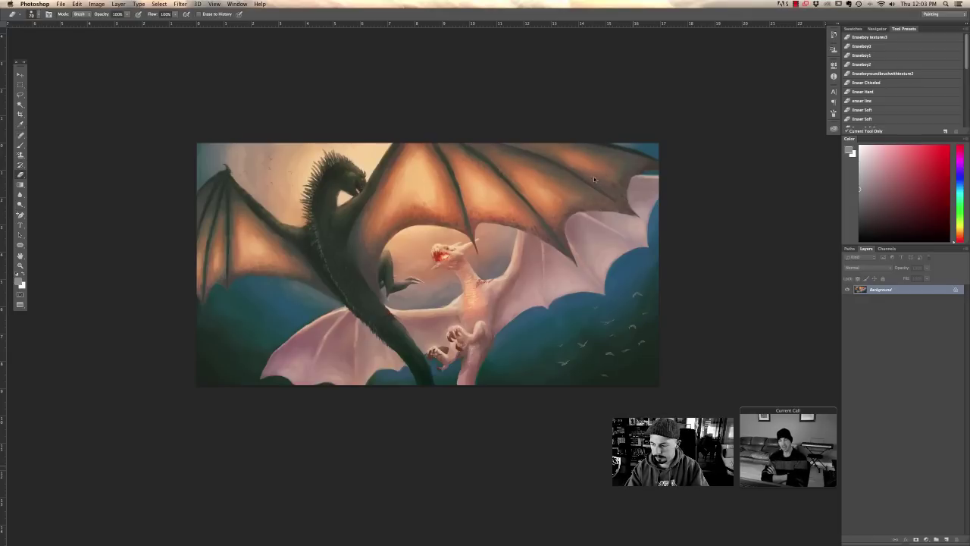
# - Restore the minimized Chrome window showing the Google results for '6kart' from the Dock
pyautogui.moveTo(890, 531)
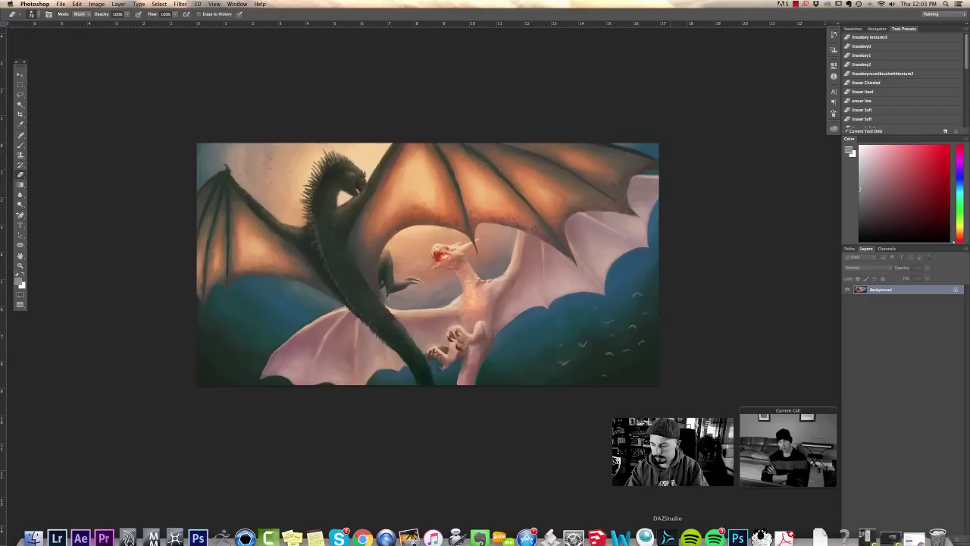
pyautogui.click(890, 530)
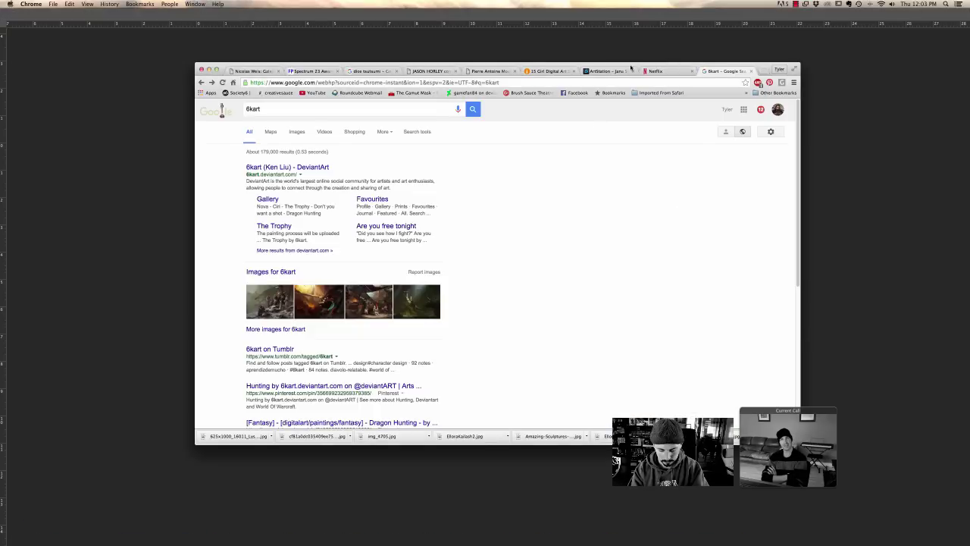
# - Minimize Chrome with Cmd+M so the dragon painting in Photoshop is visible again
pyautogui.press('super+m')
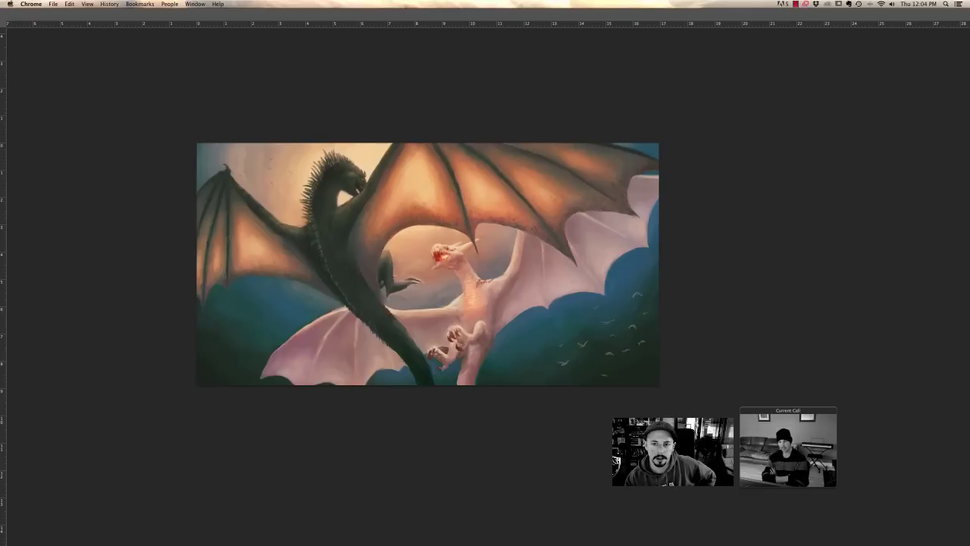
# - Switch to the Google Images dragon artwork results and scroll through them
pyautogui.press('super+Tab')
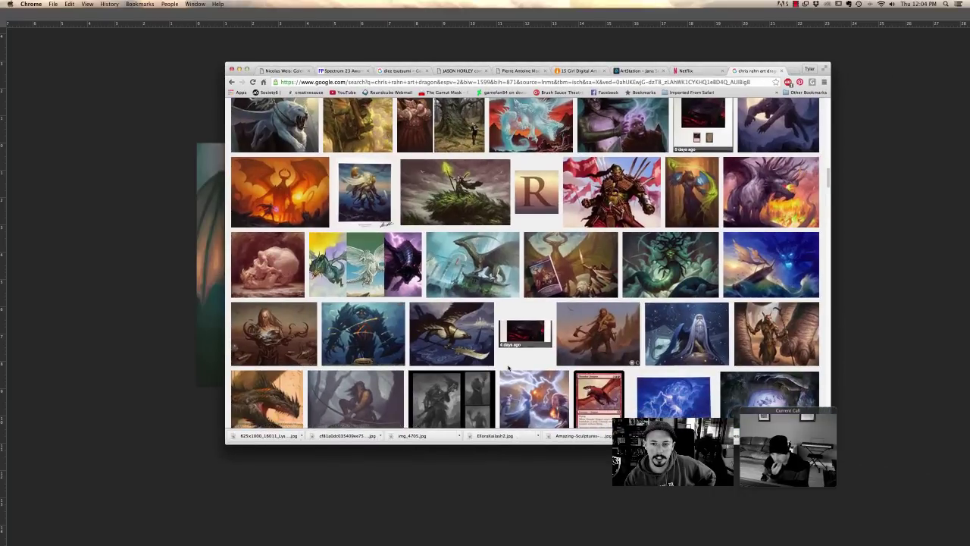
pyautogui.scroll(-5, 508, 368)
pyautogui.scroll(-4, 508, 369)
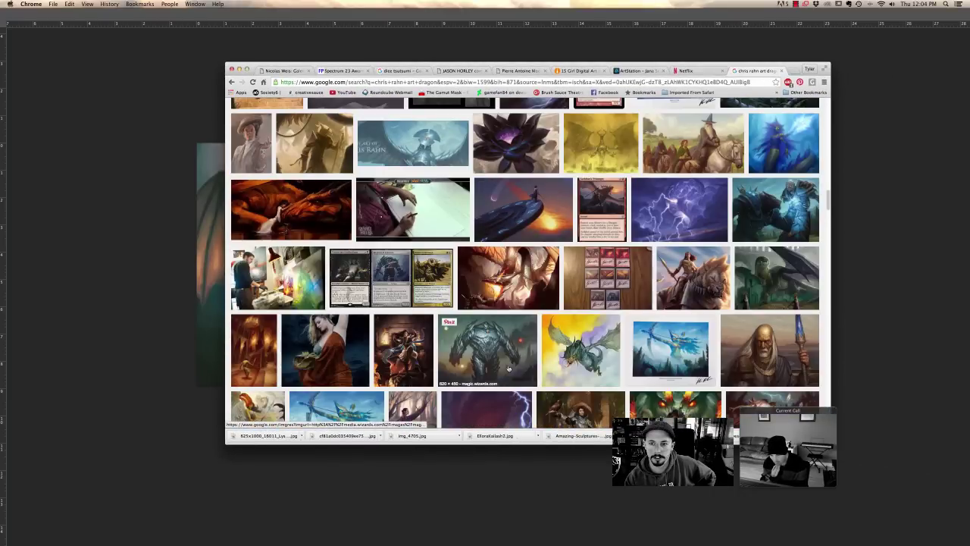
pyautogui.scroll(-2, 509, 368)
pyautogui.scroll(-4, 555, 362)
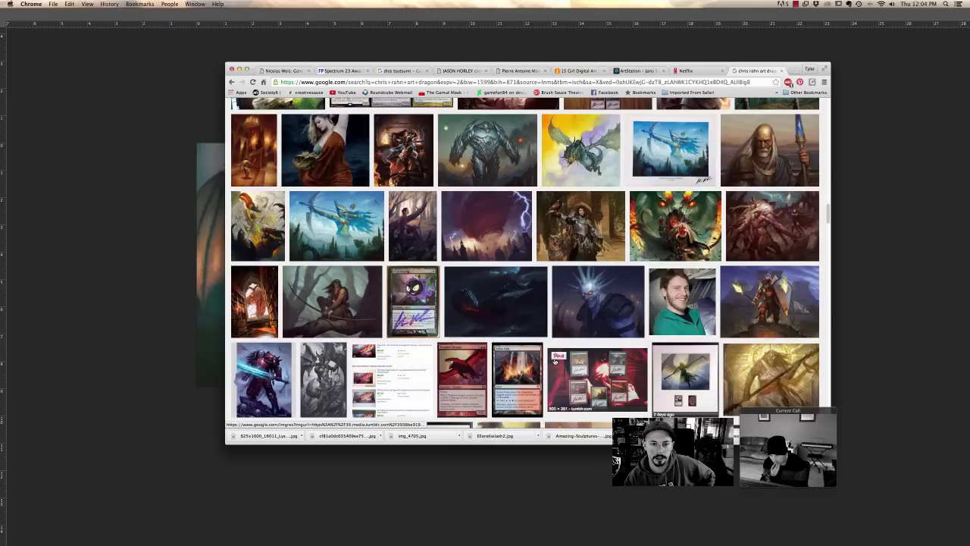
pyautogui.scroll(-4, 554, 362)
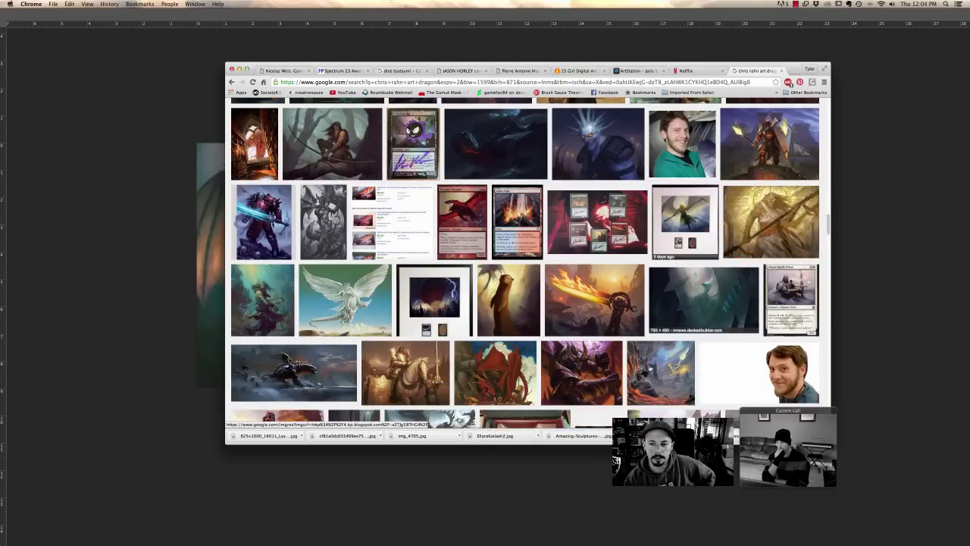
pyautogui.scroll(12, 486, 345)
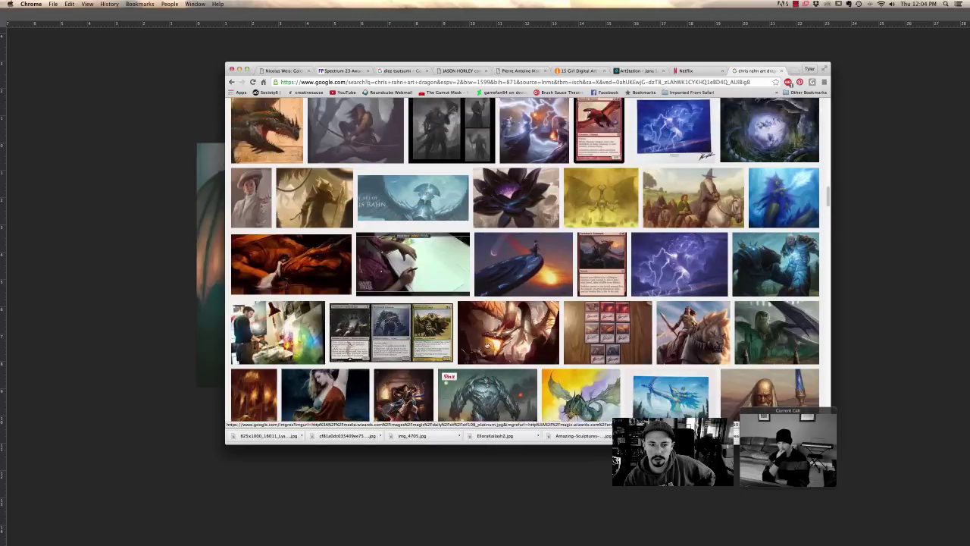
pyautogui.scroll(2, 766, 288)
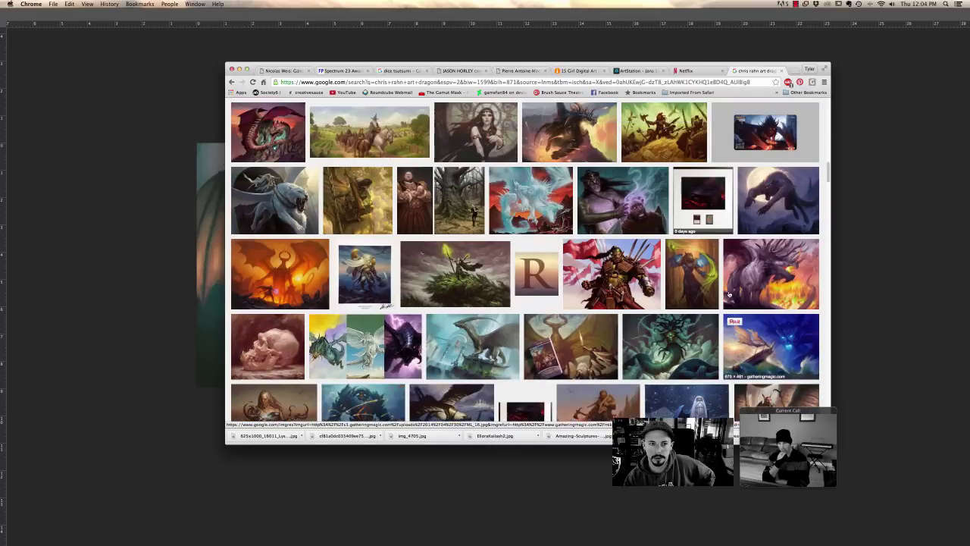
pyautogui.scroll(3, 310, 304)
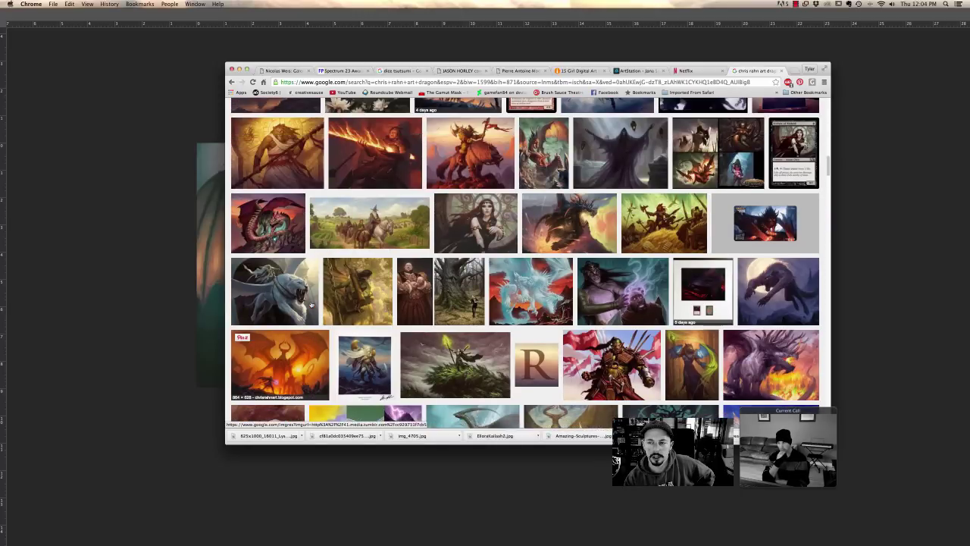
pyautogui.scroll(2, 302, 268)
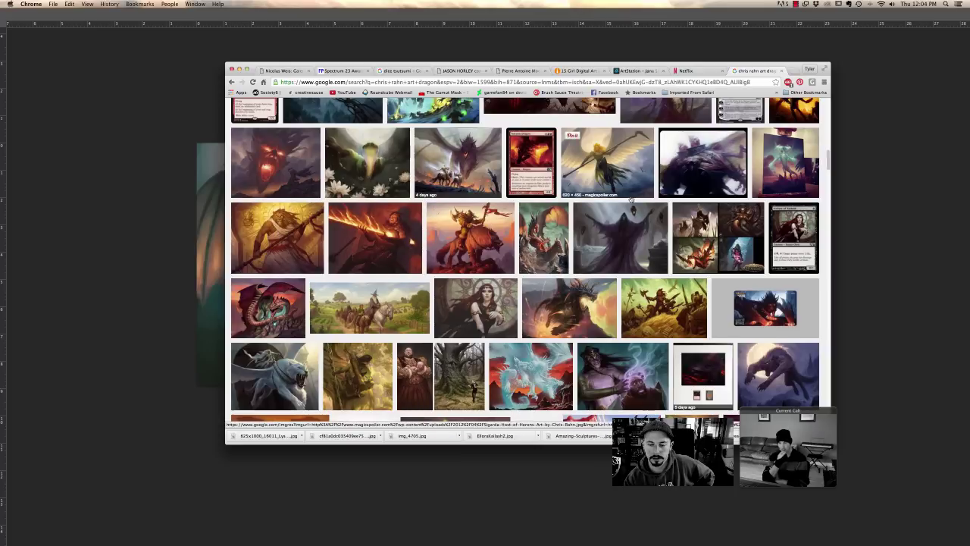
pyautogui.scroll(2, 637, 212)
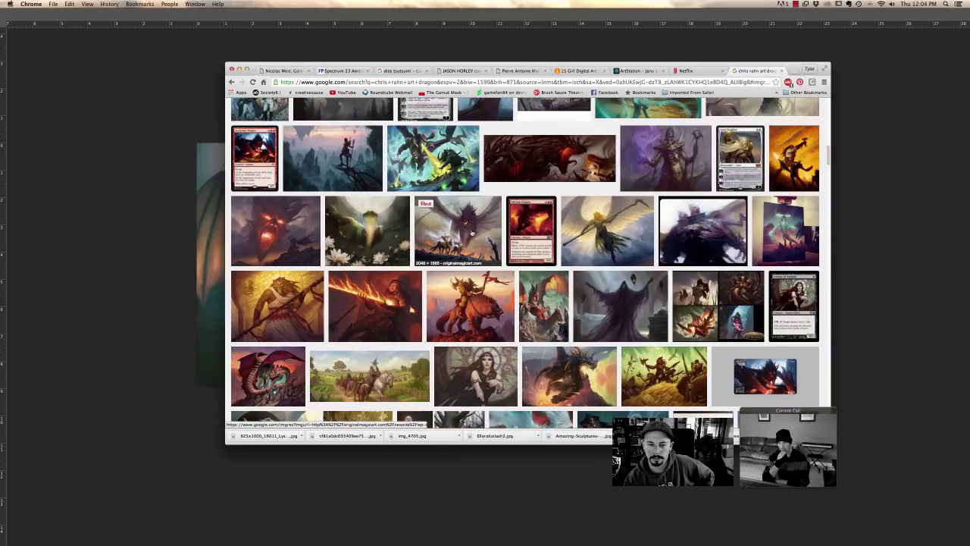
# - Preview the dragon-with-riders and grey spiky creature images, then scroll back to the top
pyautogui.click(454, 234)
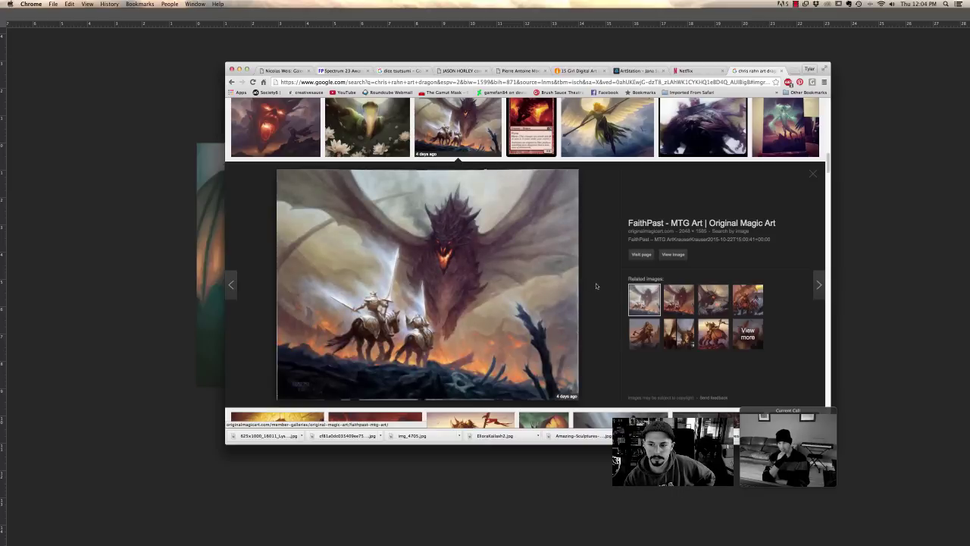
pyautogui.scroll(3, 538, 308)
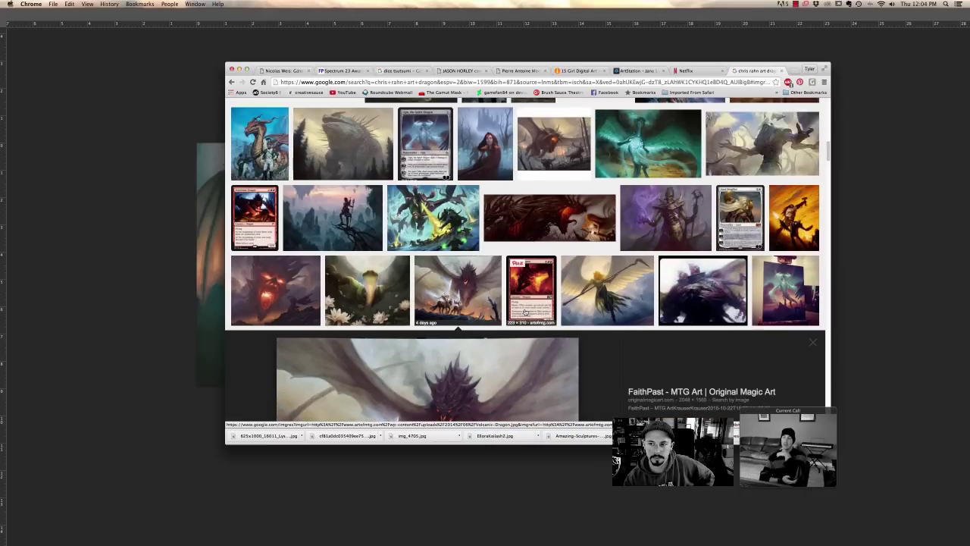
pyautogui.scroll(3, 525, 310)
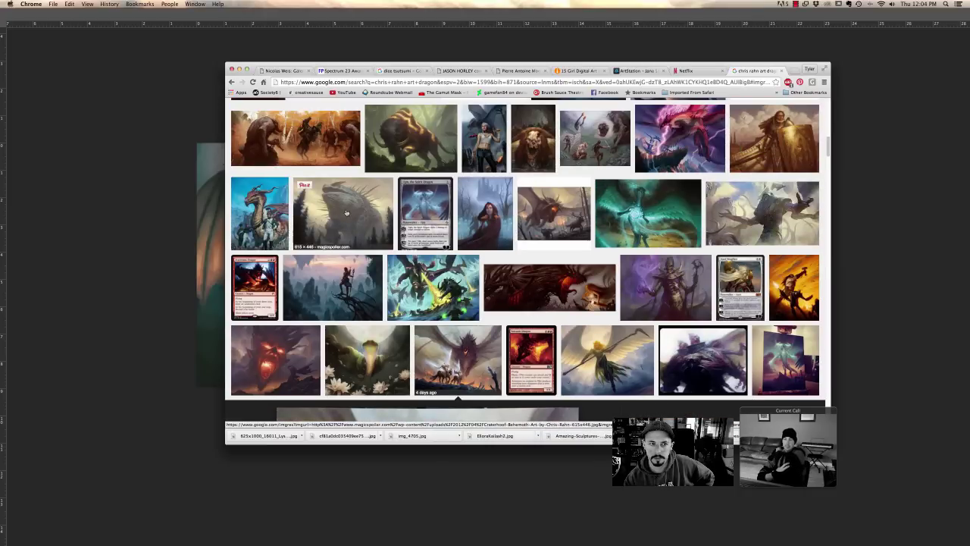
pyautogui.click(373, 224)
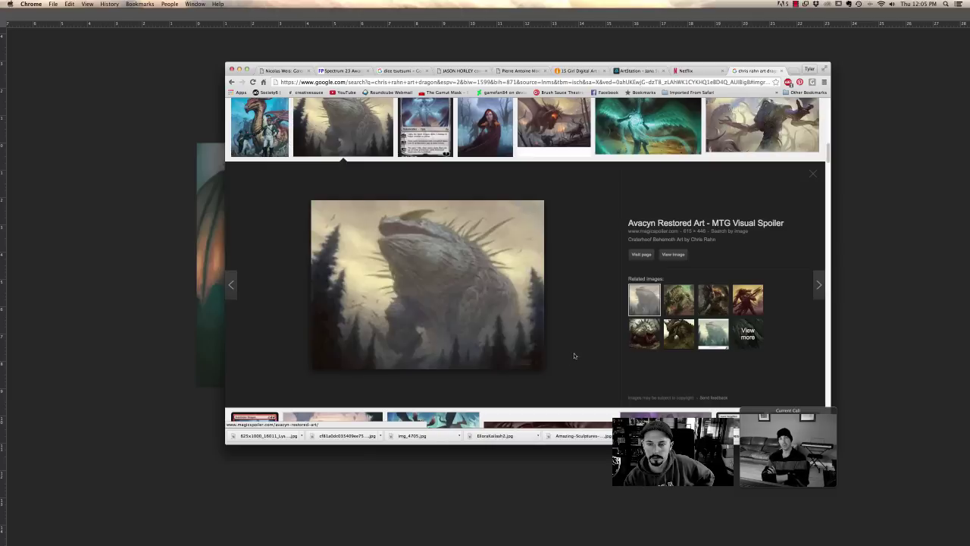
pyautogui.scroll(3, 596, 330)
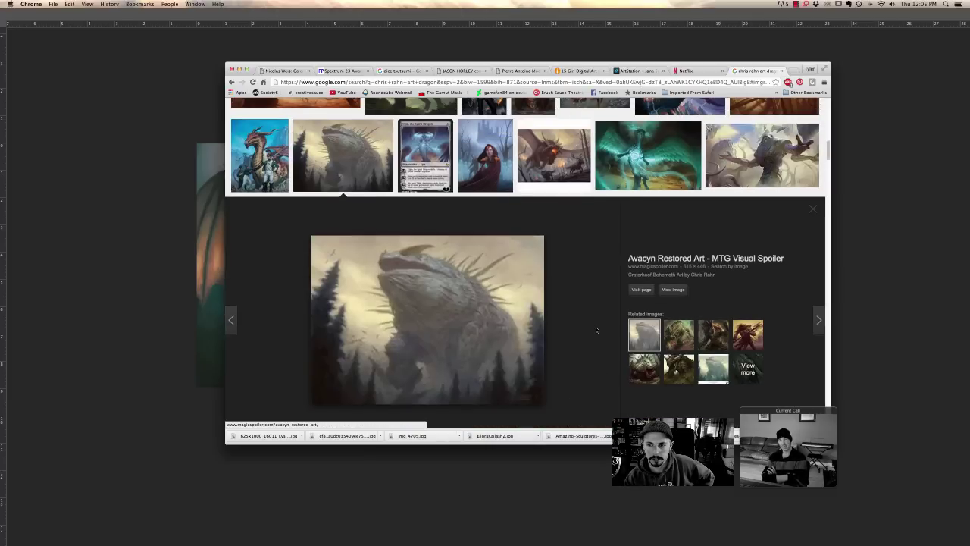
pyautogui.scroll(7, 595, 330)
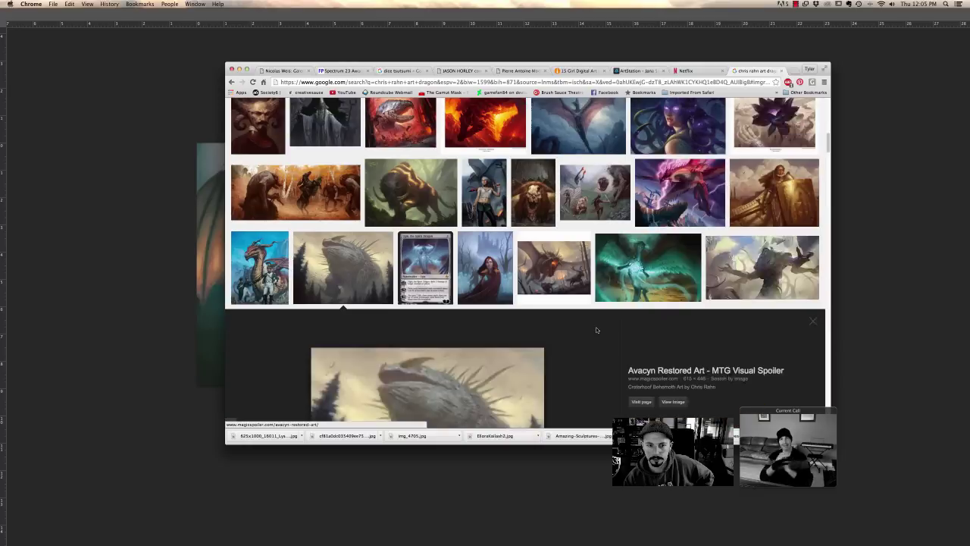
pyautogui.scroll(5, 596, 329)
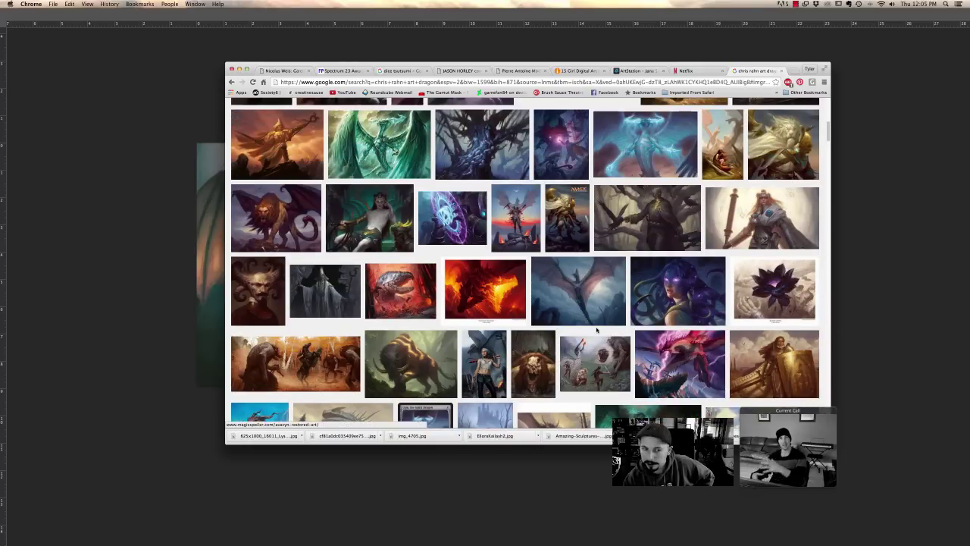
pyautogui.scroll(5, 595, 329)
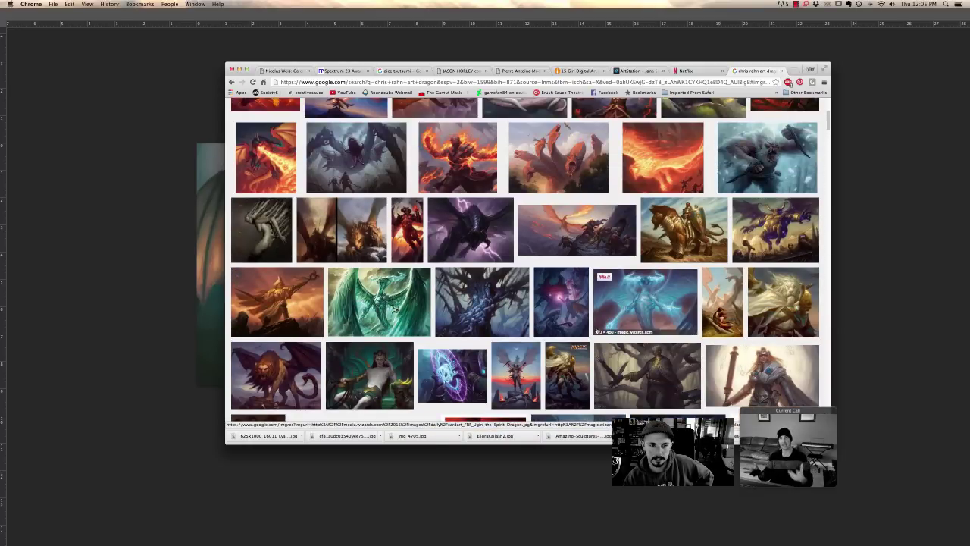
pyautogui.scroll(2, 595, 329)
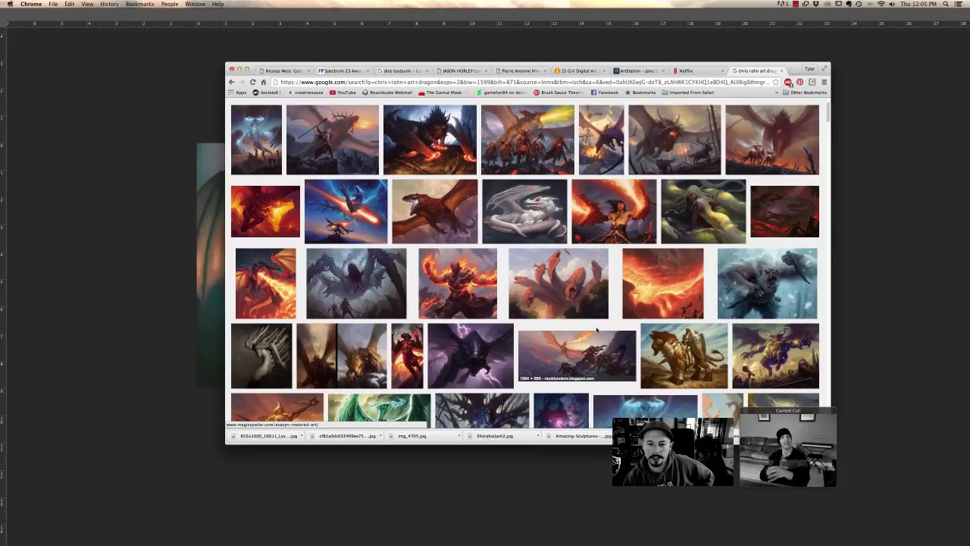
pyautogui.scroll(1, 596, 329)
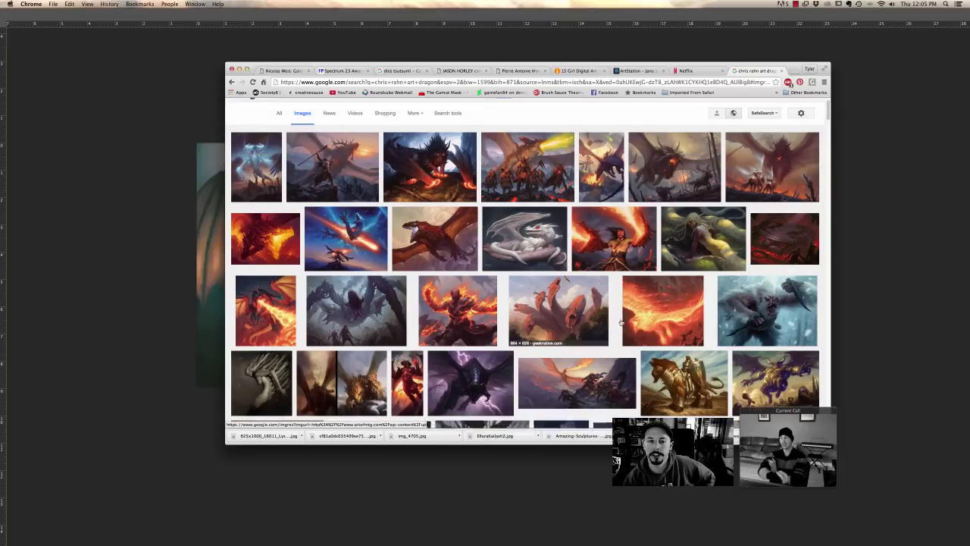
# - Enlarge the Harbinger of the Hunt dragon preview and move the browser aside
pyautogui.click(678, 167)
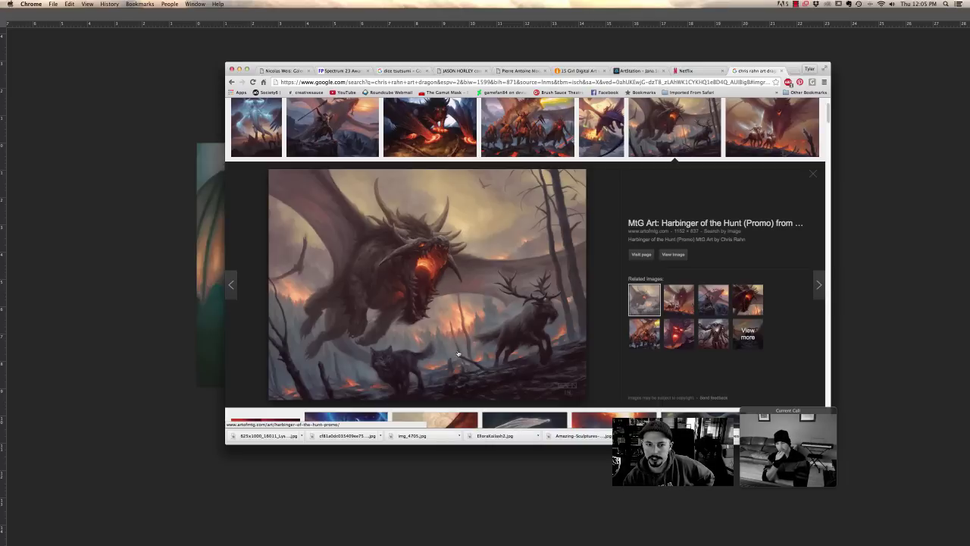
pyautogui.moveTo(308, 70)
pyautogui.mouseDown()
pyautogui.moveTo(636, 110)
pyautogui.moveTo(636, 70)
pyautogui.moveTo(613, 70)
pyautogui.mouseUp()
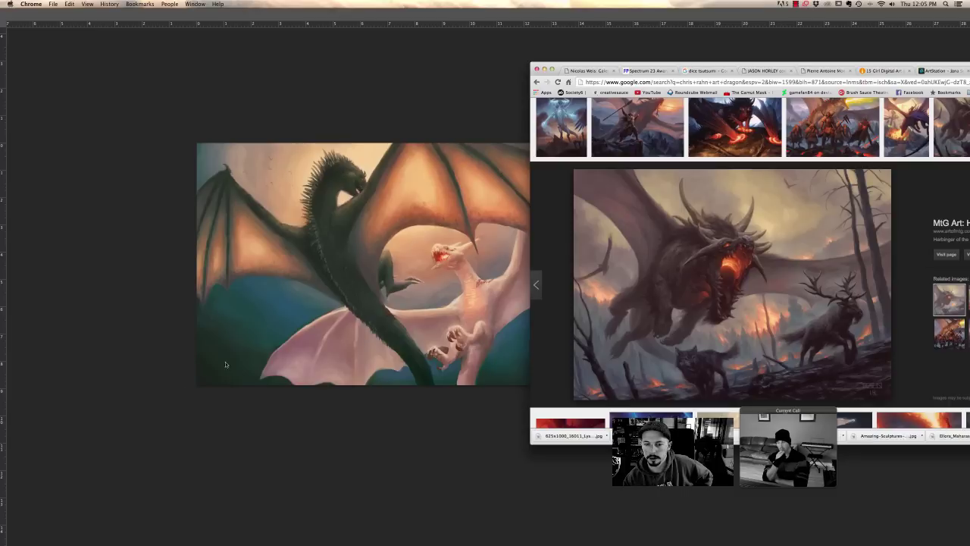
pyautogui.scroll(3, 601, 255)
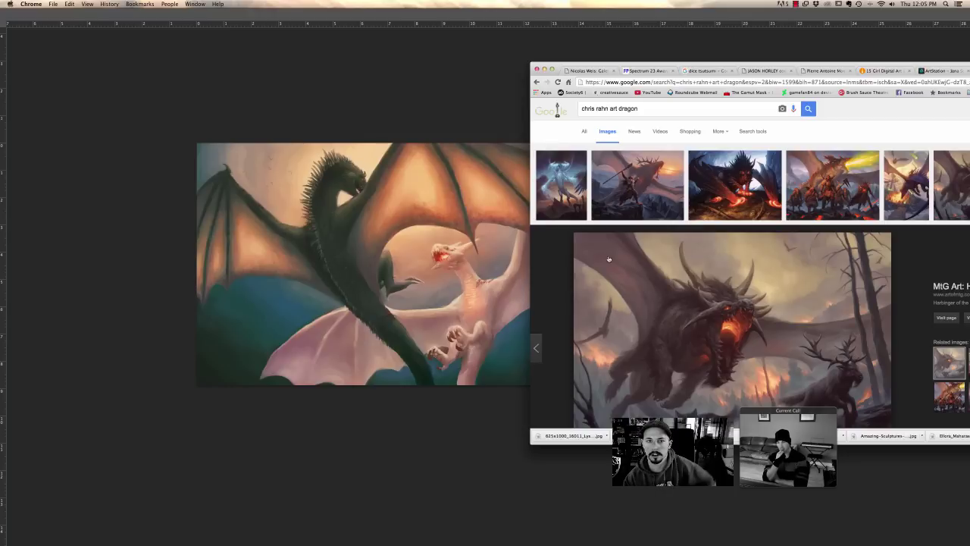
# - Preview the fire-breathing dragon artwork, then open the related Dragonian King image
pyautogui.click(832, 185)
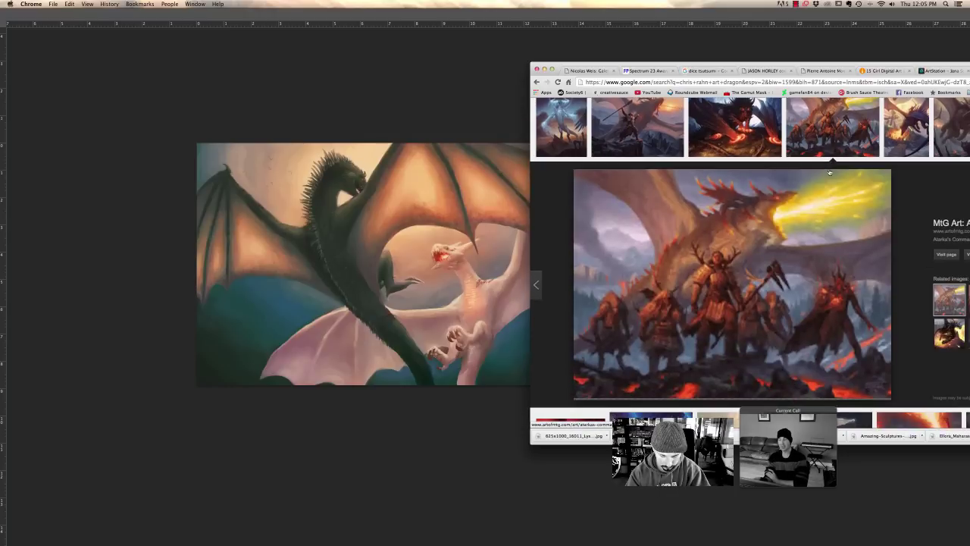
pyautogui.moveTo(908, 69); pyautogui.dragTo(764, 66)
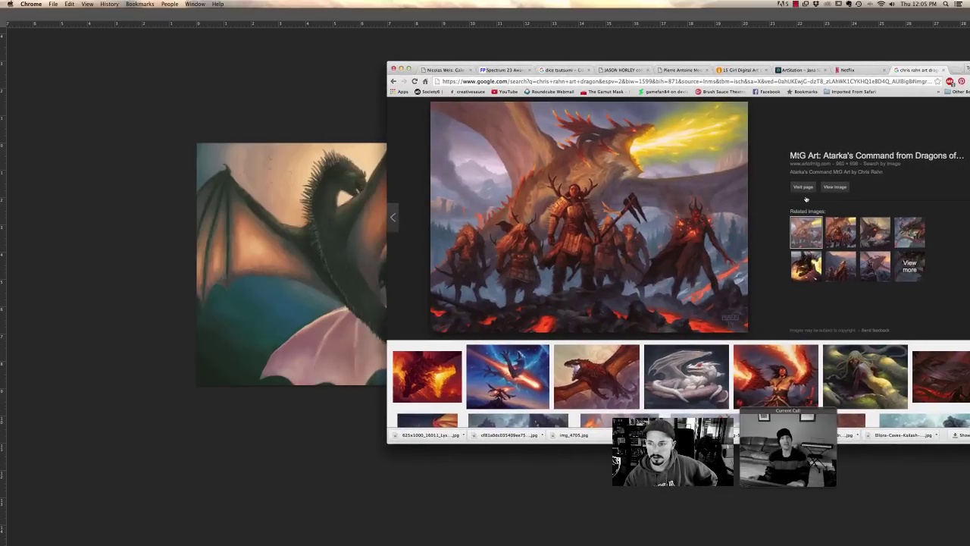
pyautogui.click(876, 270)
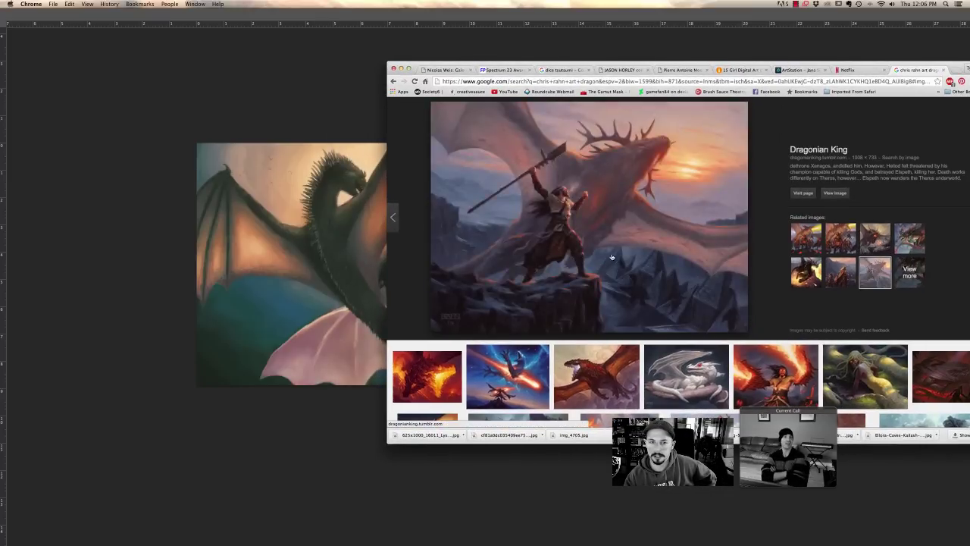
pyautogui.scroll(-3, 596, 265)
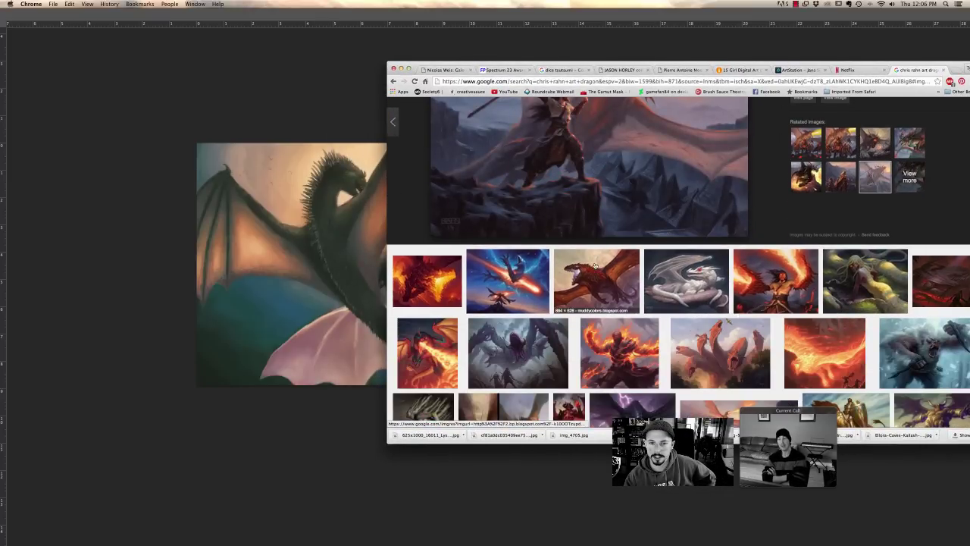
pyautogui.scroll(-3, 596, 265)
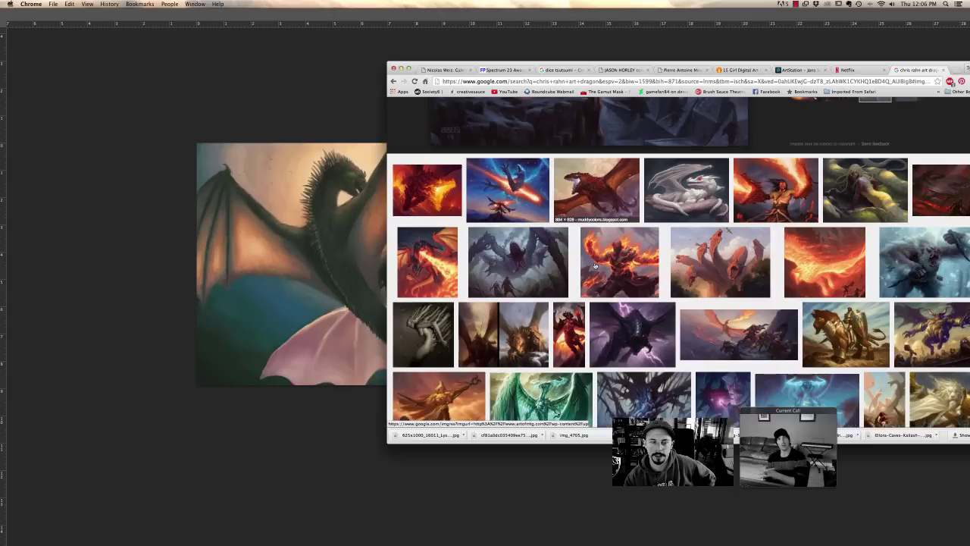
pyautogui.scroll(-4, 594, 265)
pyautogui.scroll(10, 596, 265)
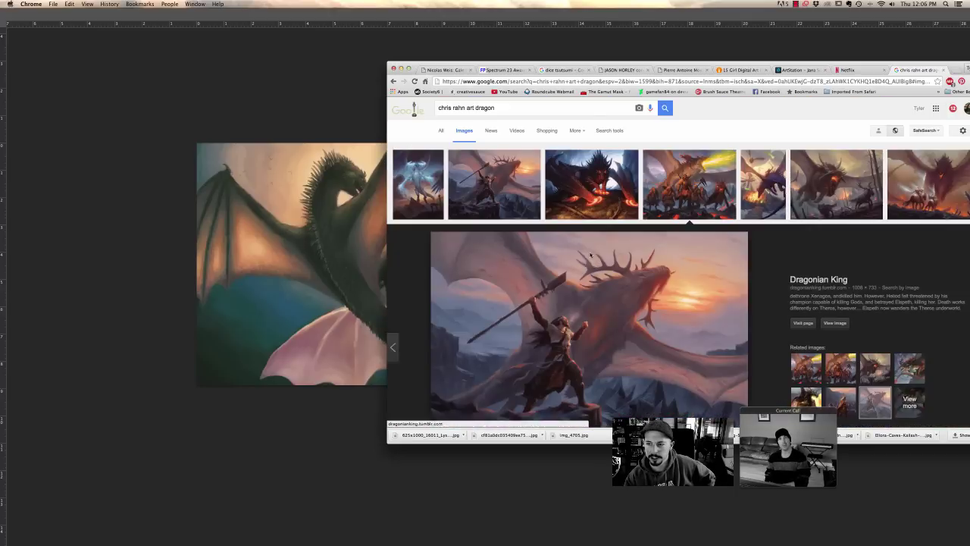
# - Replace the search query with 'dragons of tarkir' and run the image search
pyautogui.moveTo(476, 108); pyautogui.dragTo(503, 106)
pyautogui.press('super+a')
pyautogui.write('dr')
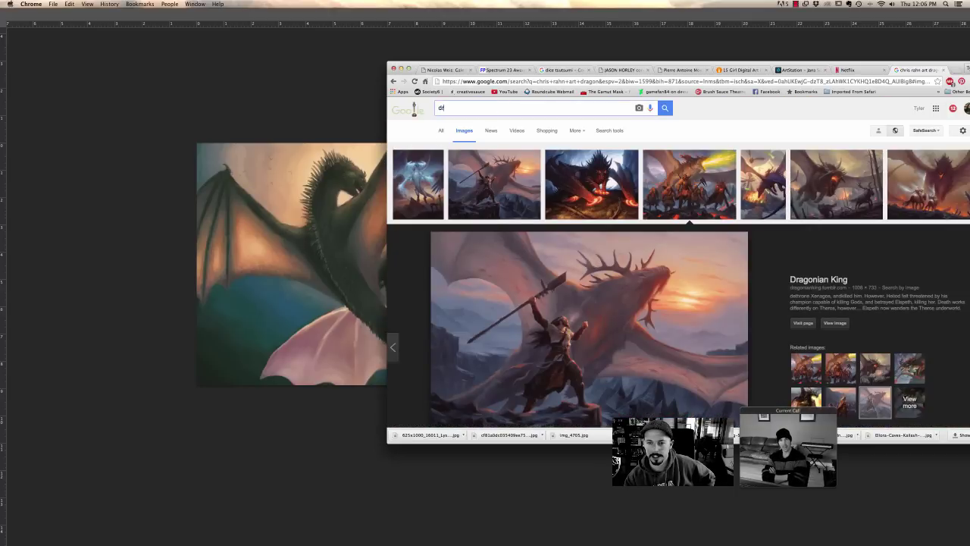
pyautogui.write('agons of tarkir')
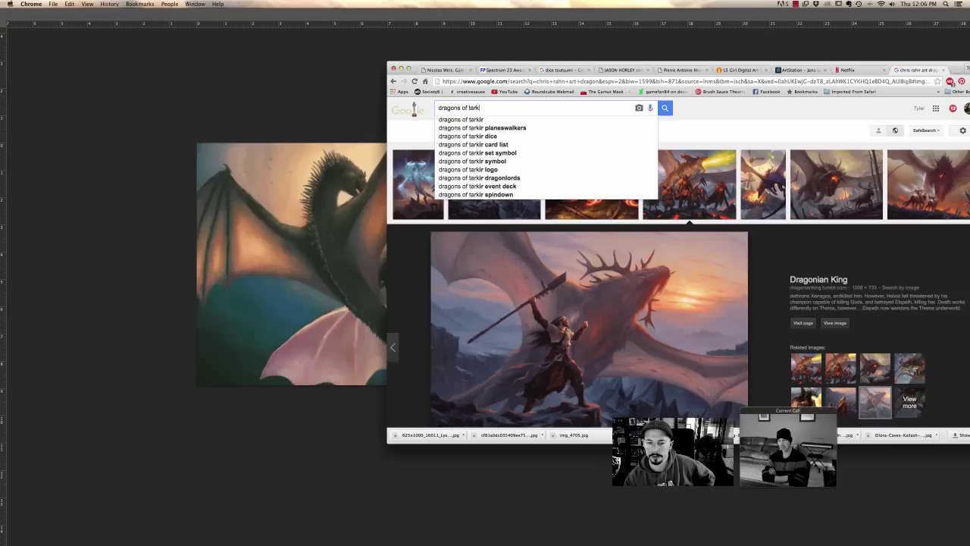
pyautogui.press('Return')
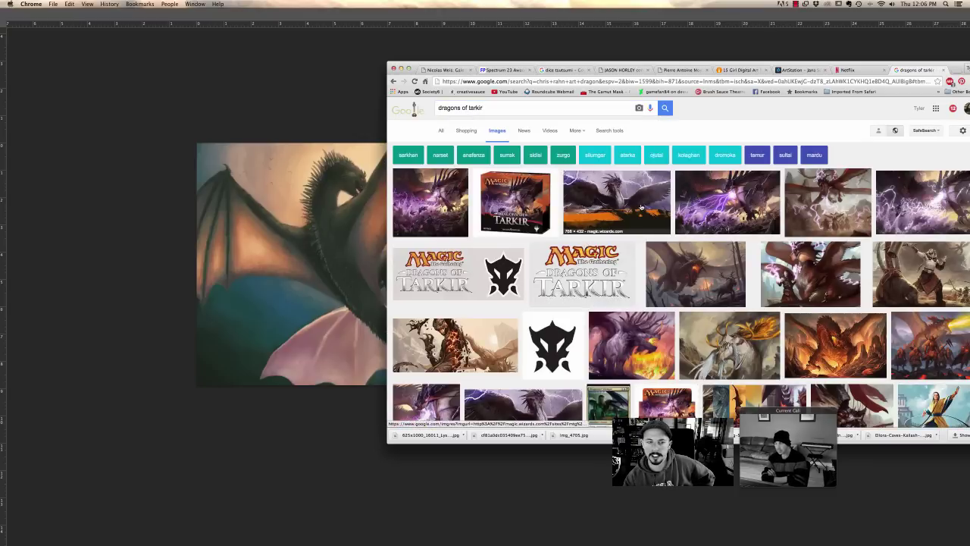
# - Preview the winged dragon image and scroll down through the Tarkir results
pyautogui.scroll(-2, 481, 227)
pyautogui.scroll(-3, 480, 226)
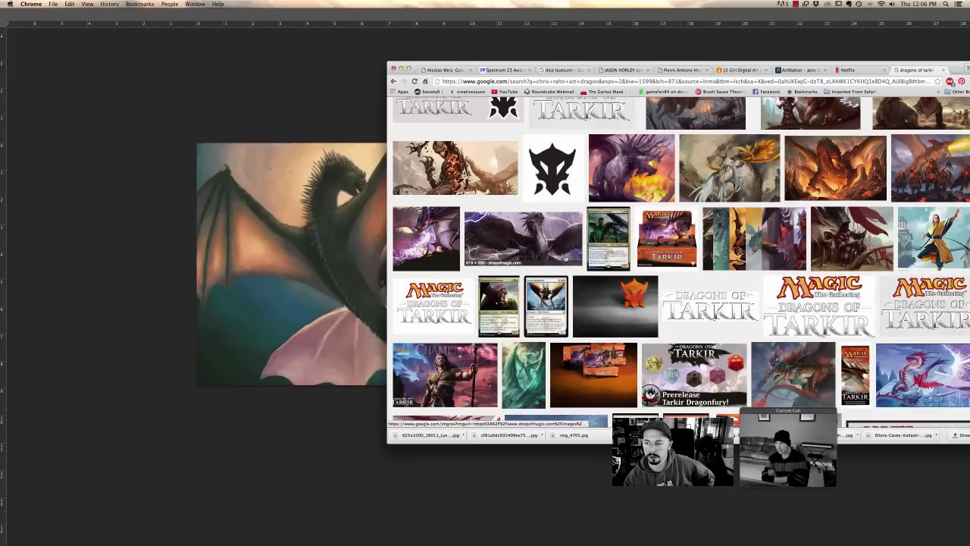
pyautogui.click(525, 236)
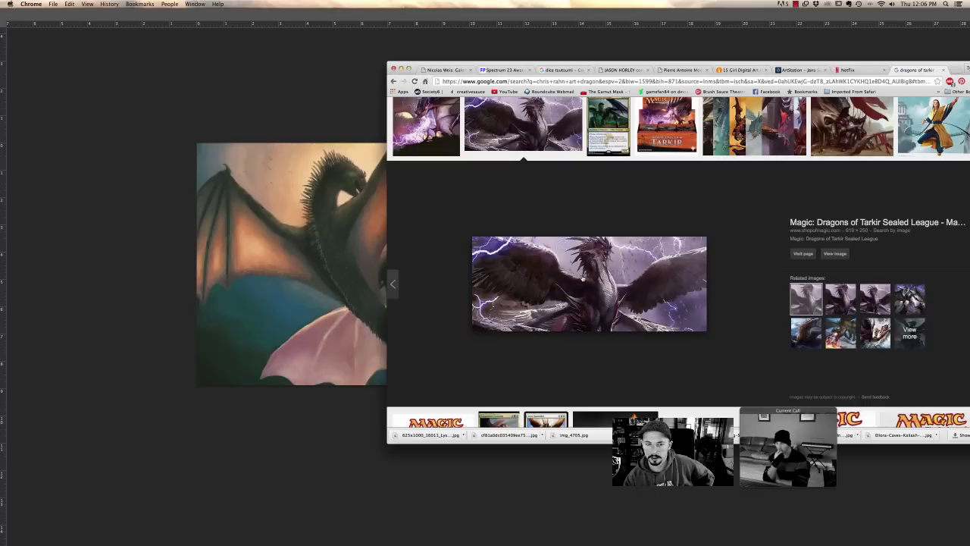
pyautogui.scroll(-6, 594, 279)
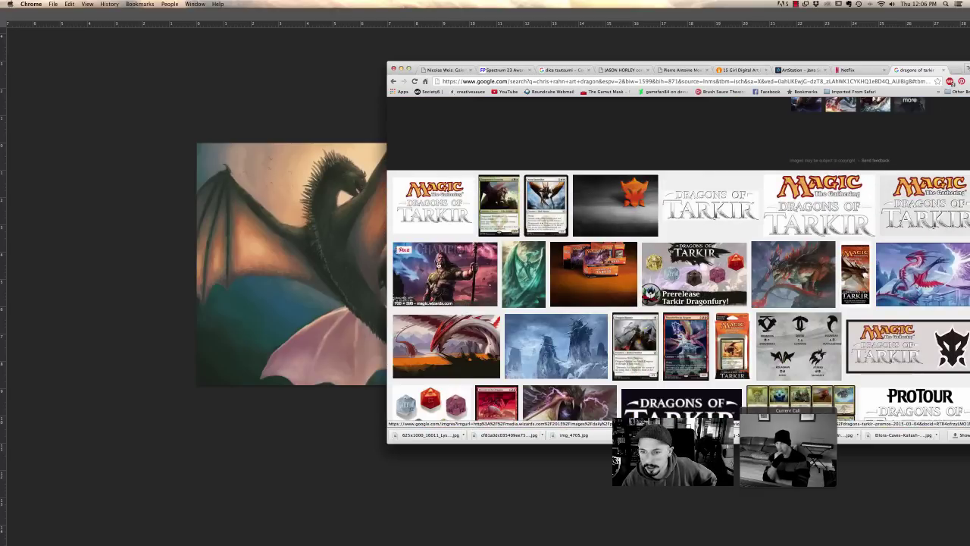
pyautogui.scroll(-3, 469, 289)
pyautogui.scroll(-1, 469, 289)
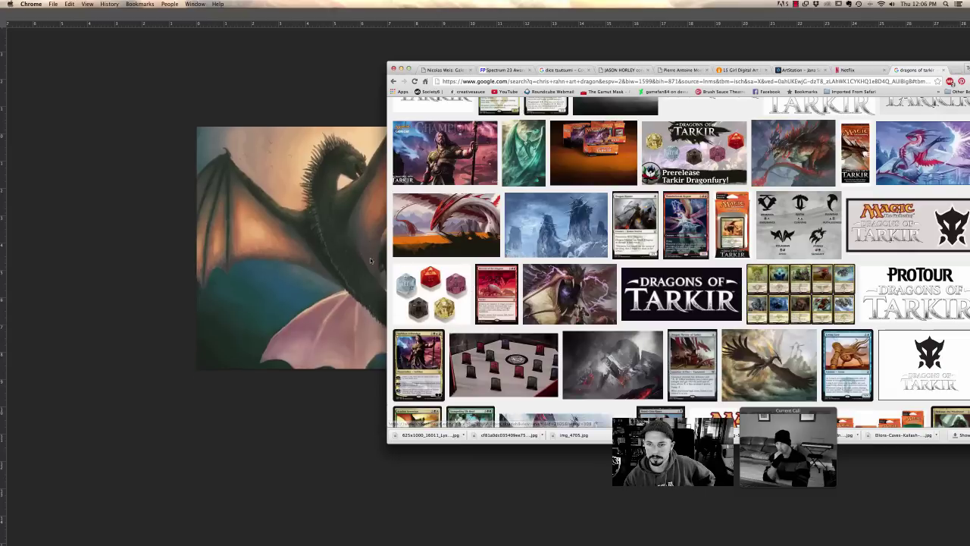
pyautogui.scroll(-3, 603, 316)
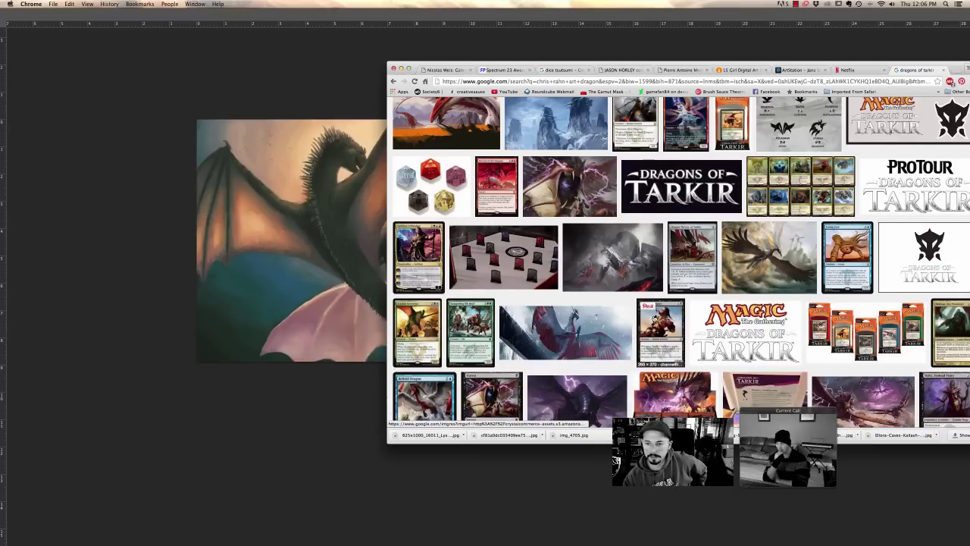
pyautogui.scroll(-2, 653, 319)
pyautogui.scroll(-3, 653, 319)
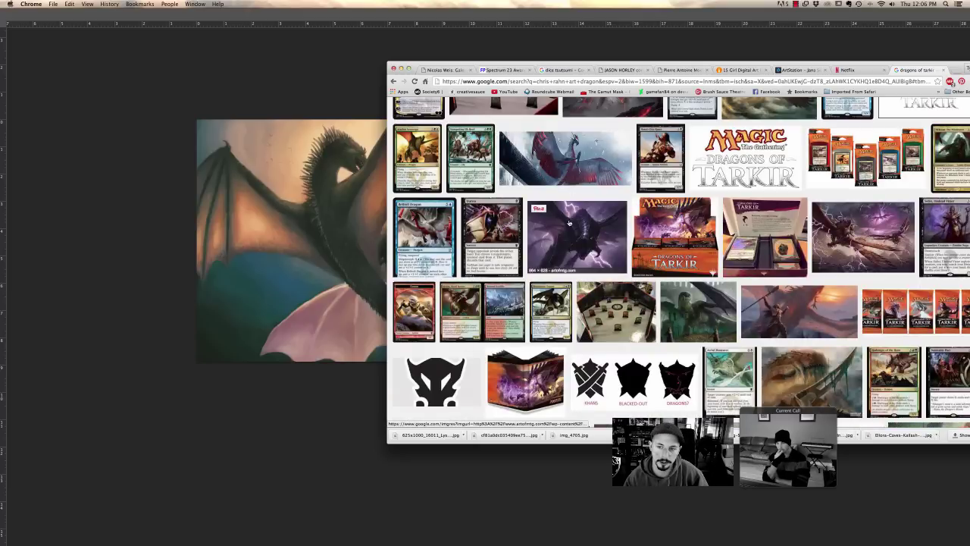
pyautogui.scroll(-5, 587, 171)
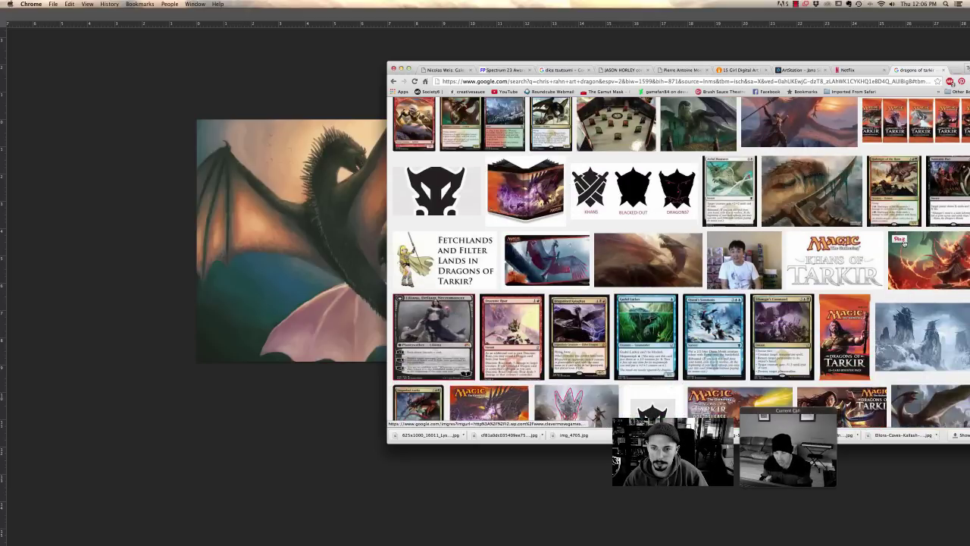
pyautogui.scroll(-6, 591, 318)
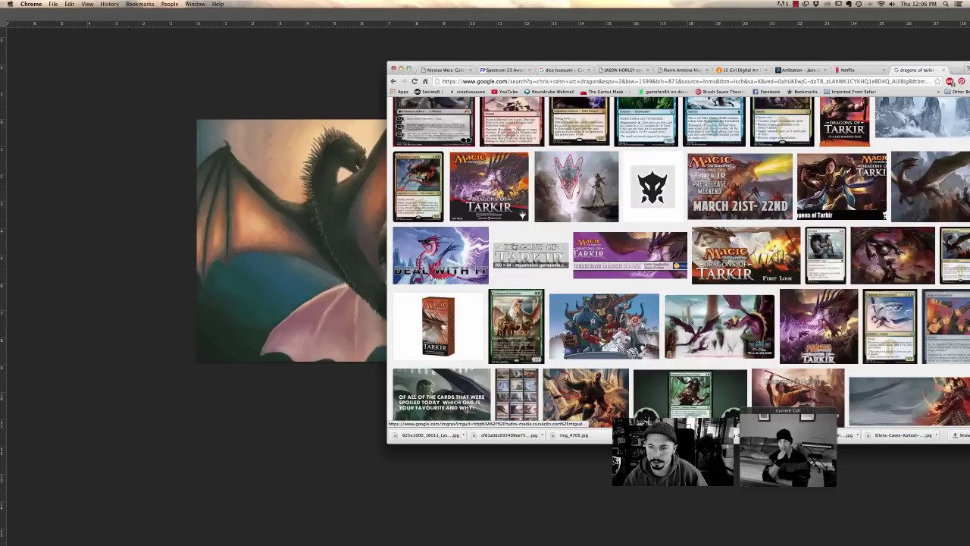
pyautogui.scroll(-4, 604, 159)
pyautogui.scroll(-7, 573, 197)
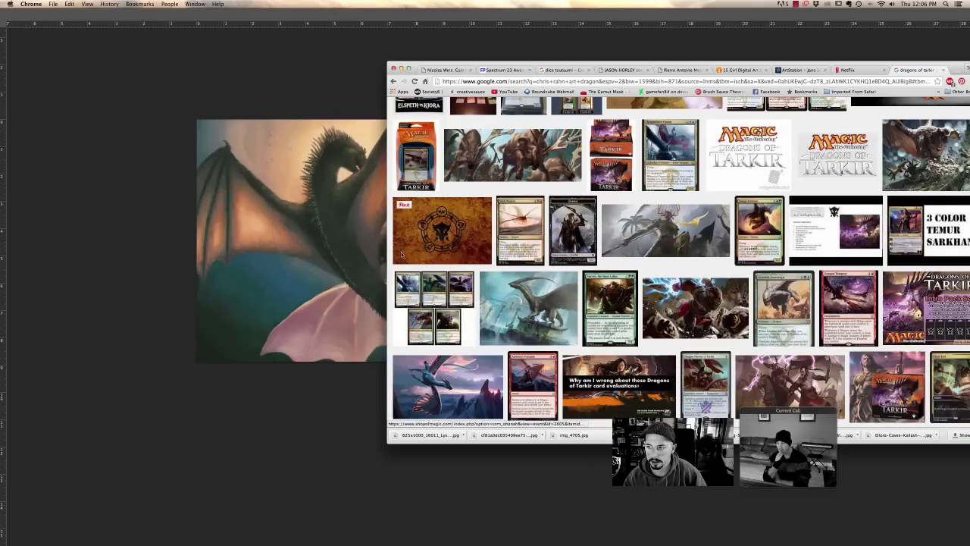
# - Enlarge the spear-wielding warrior artwork and keep browsing the results
pyautogui.click(682, 235)
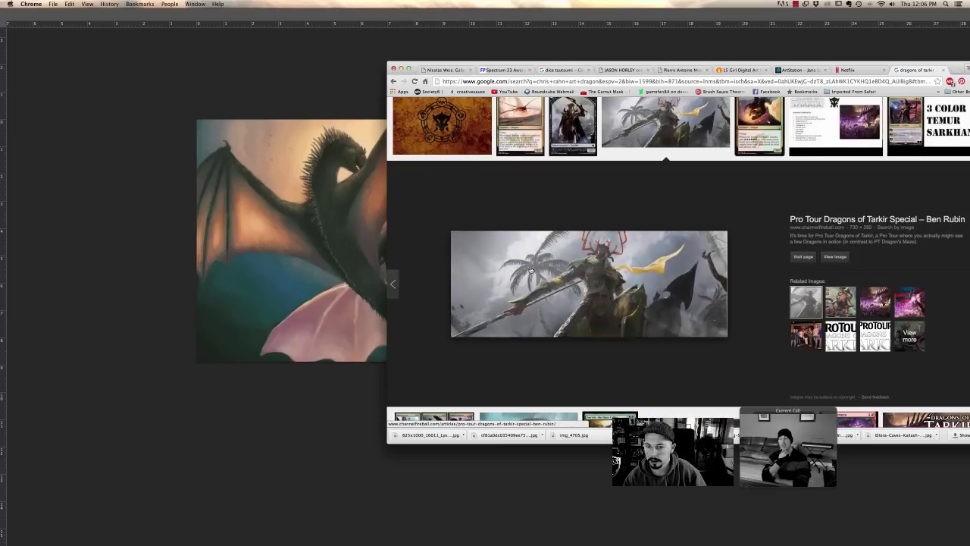
pyautogui.scroll(-4, 566, 352)
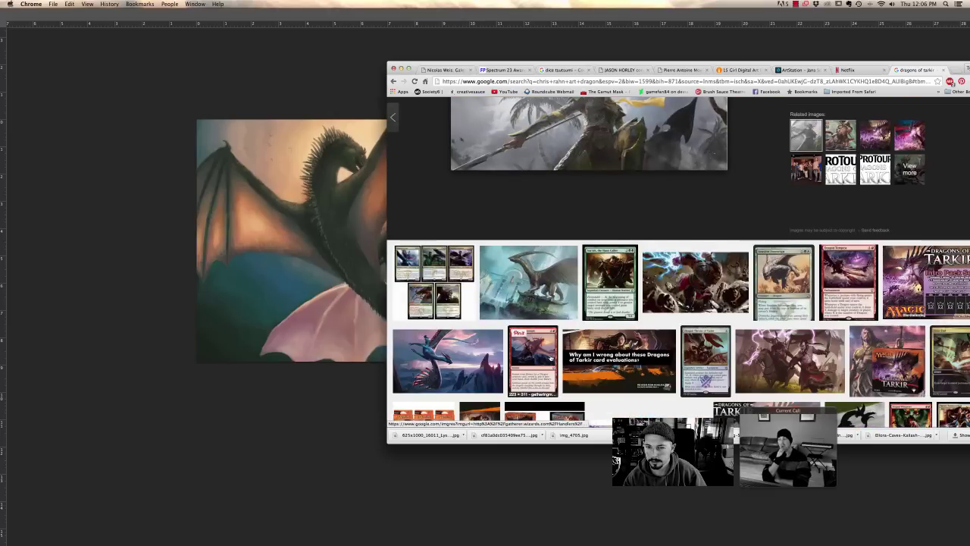
pyautogui.scroll(-4, 550, 359)
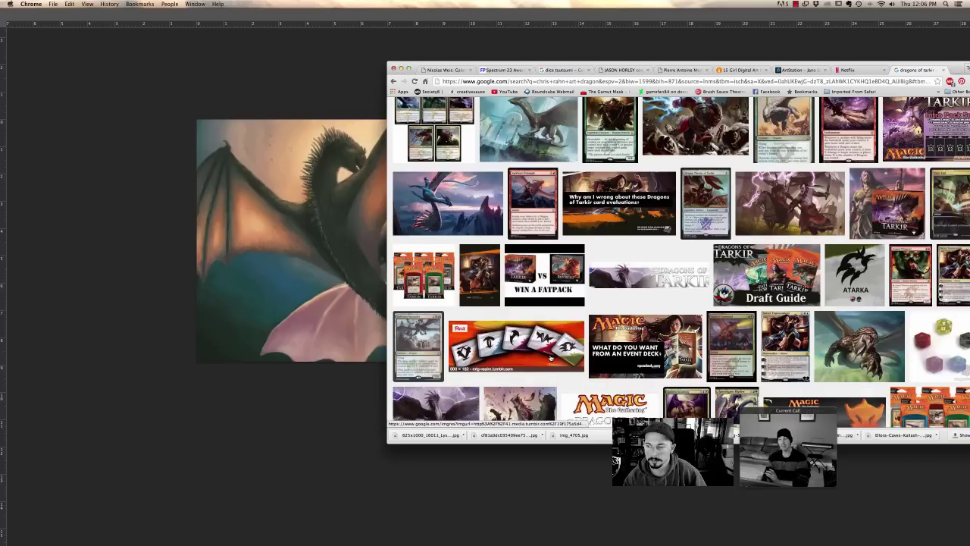
pyautogui.scroll(-5, 550, 358)
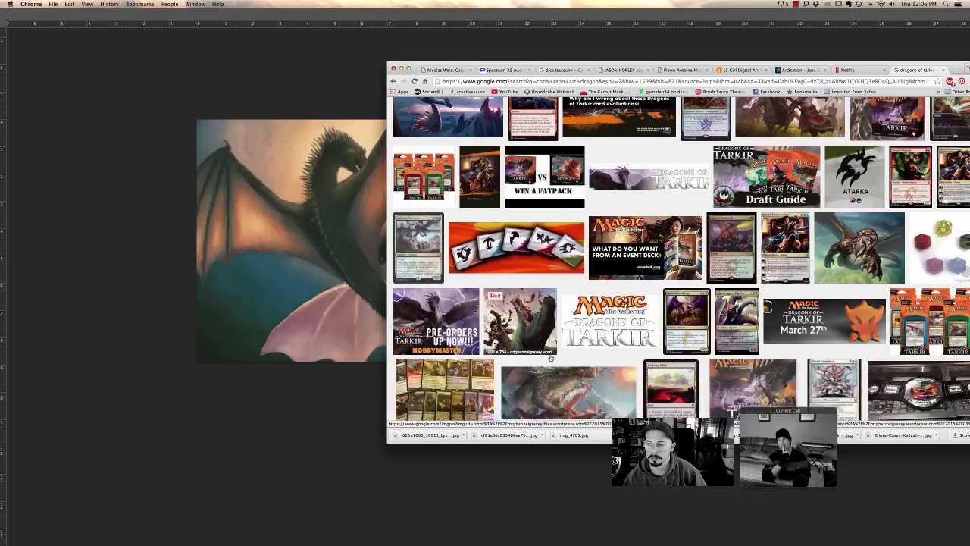
pyautogui.scroll(-7, 550, 357)
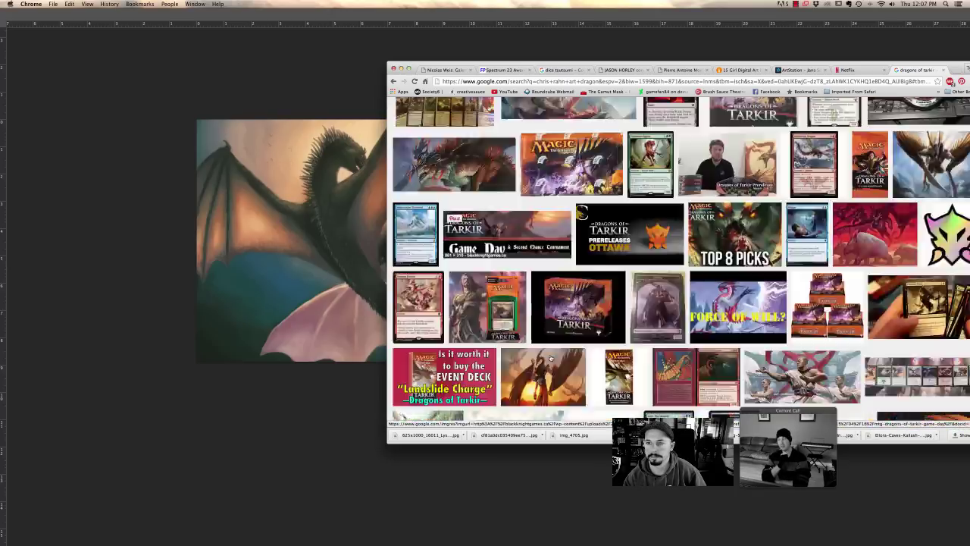
pyautogui.scroll(5, 550, 358)
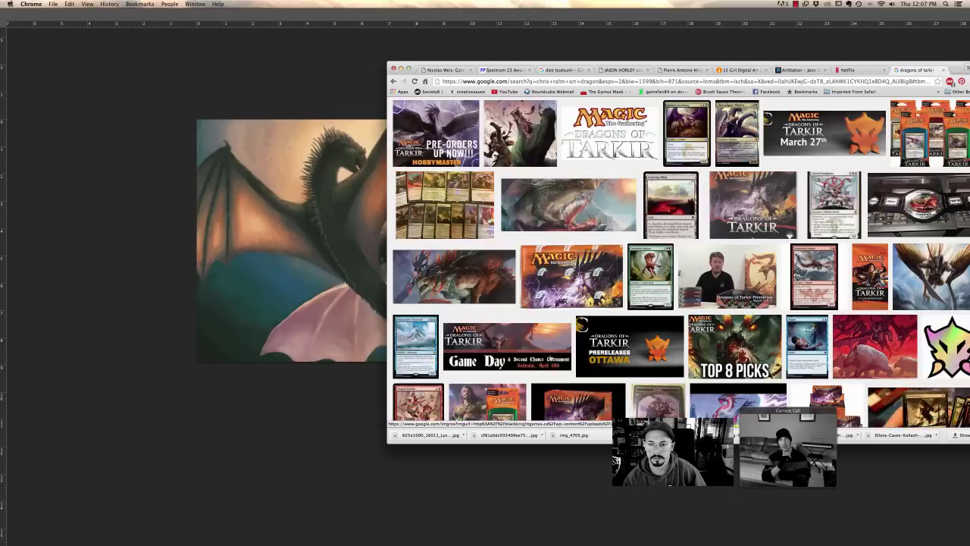
pyautogui.scroll(1, 737, 251)
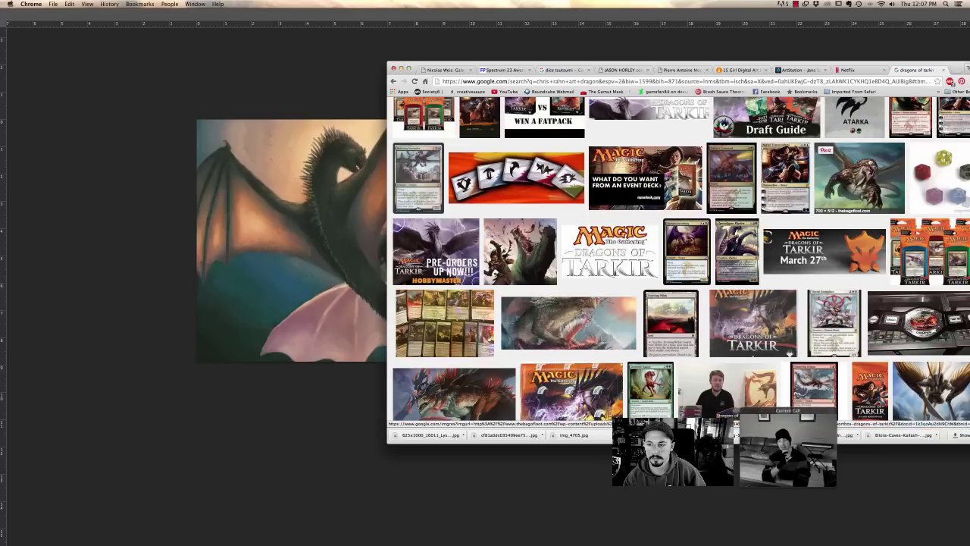
# - Preview the Dromoka and Ojutai Interceptor dragon images, then shift the browser aside
pyautogui.click(858, 177)
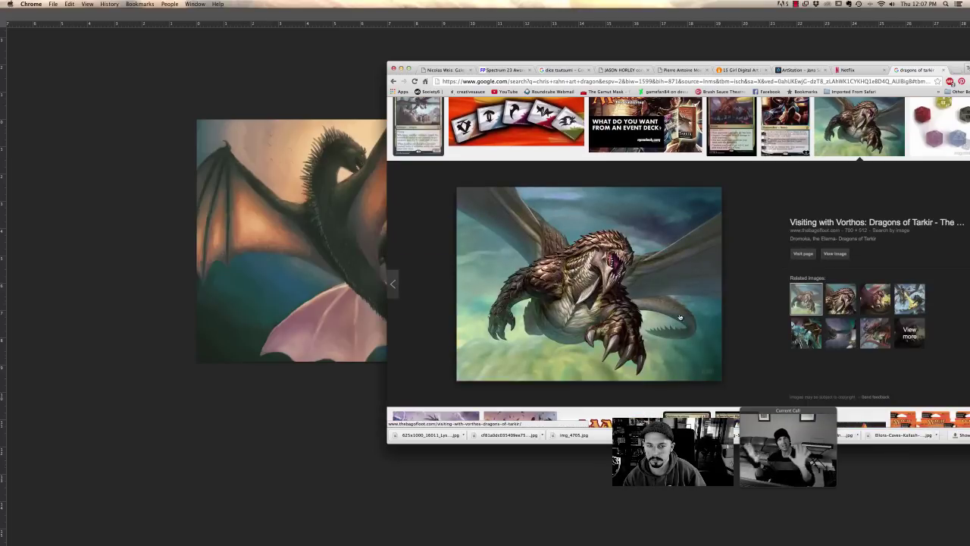
pyautogui.scroll(3, 679, 327)
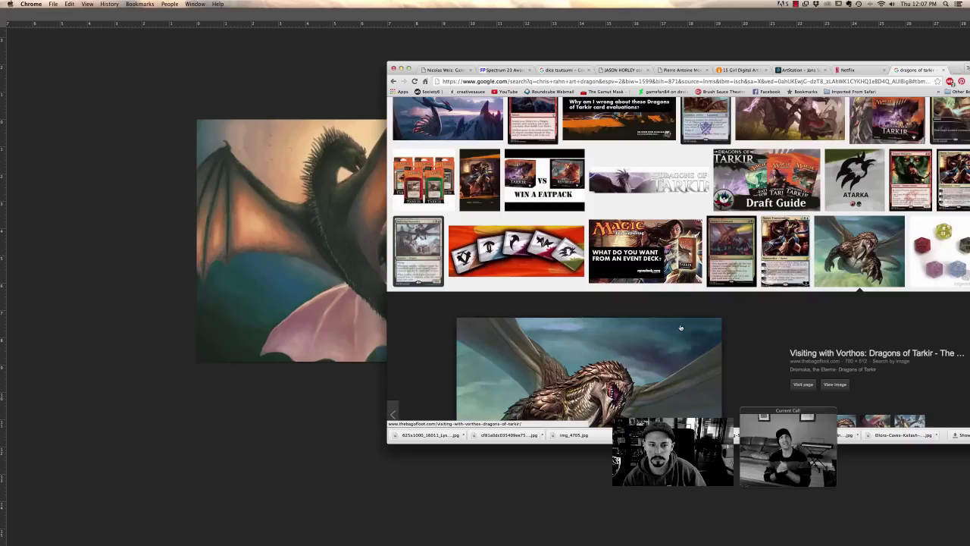
pyautogui.scroll(3, 679, 327)
pyautogui.scroll(6, 680, 327)
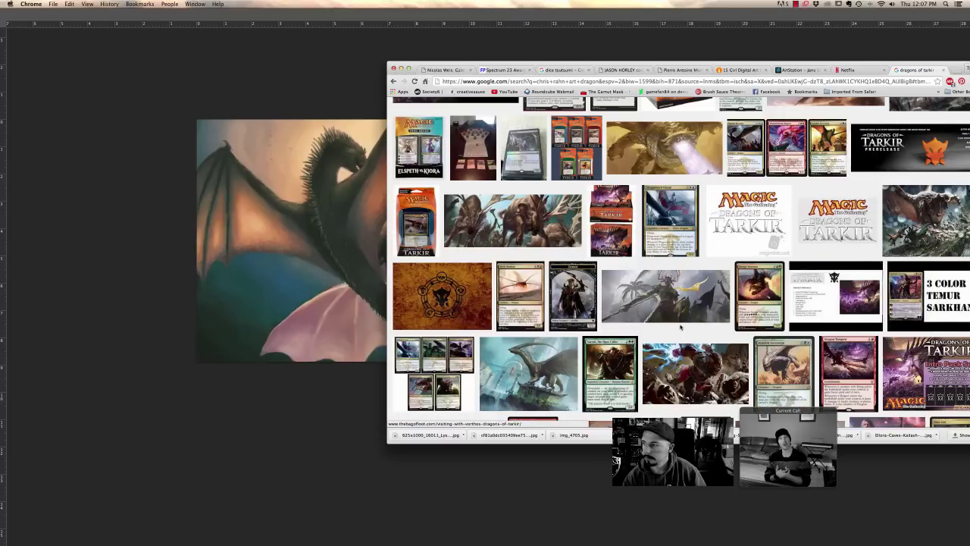
pyautogui.scroll(2, 679, 328)
pyautogui.scroll(2, 669, 148)
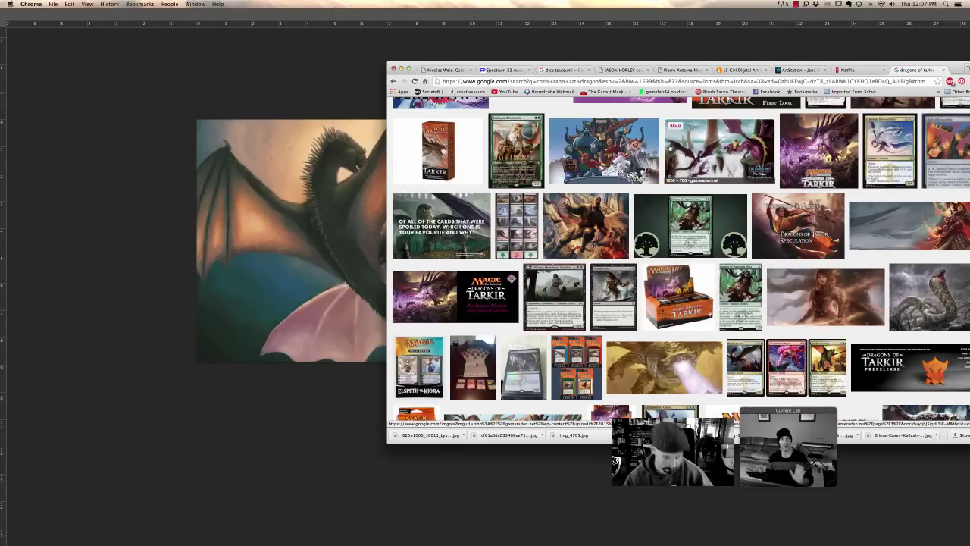
pyautogui.scroll(2, 547, 104)
pyautogui.scroll(4, 547, 103)
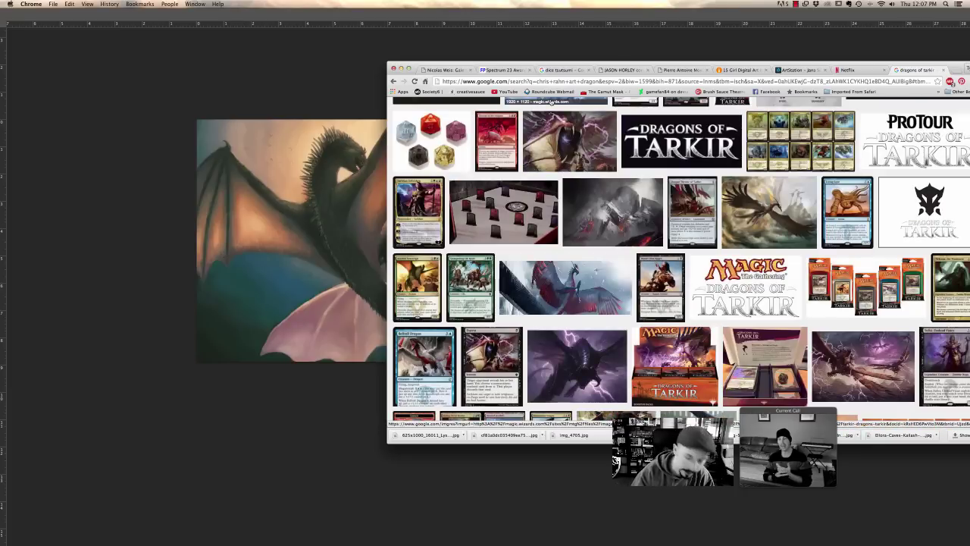
pyautogui.scroll(5, 547, 104)
pyautogui.scroll(-4, 717, 119)
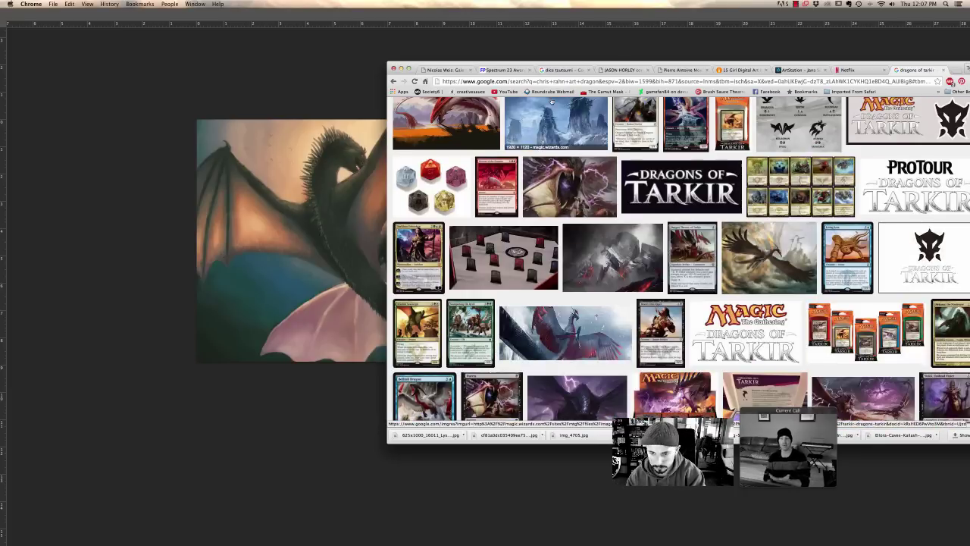
pyautogui.click(784, 244)
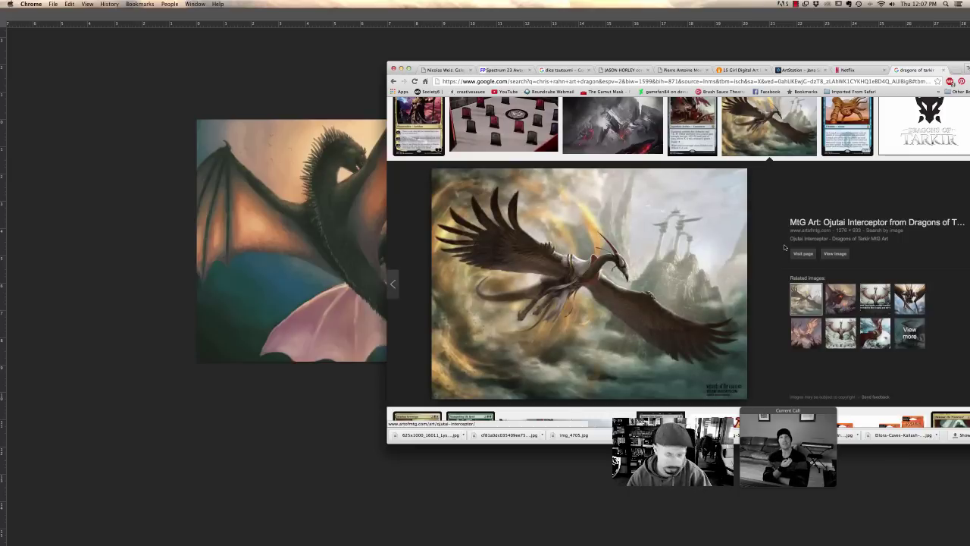
pyautogui.moveTo(469, 66)
pyautogui.mouseDown()
pyautogui.moveTo(751, 75)
pyautogui.moveTo(458, 74)
pyautogui.mouseUp()
# - Return to Photoshop, zoom the DRAKE FIGHT painting out to 50% and move it aside
pyautogui.press('super+m')
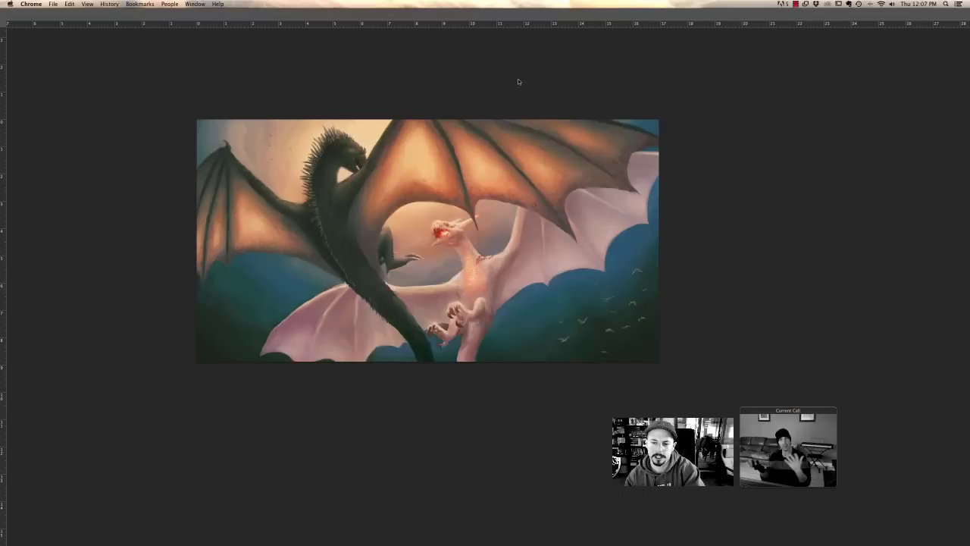
pyautogui.click(492, 60)
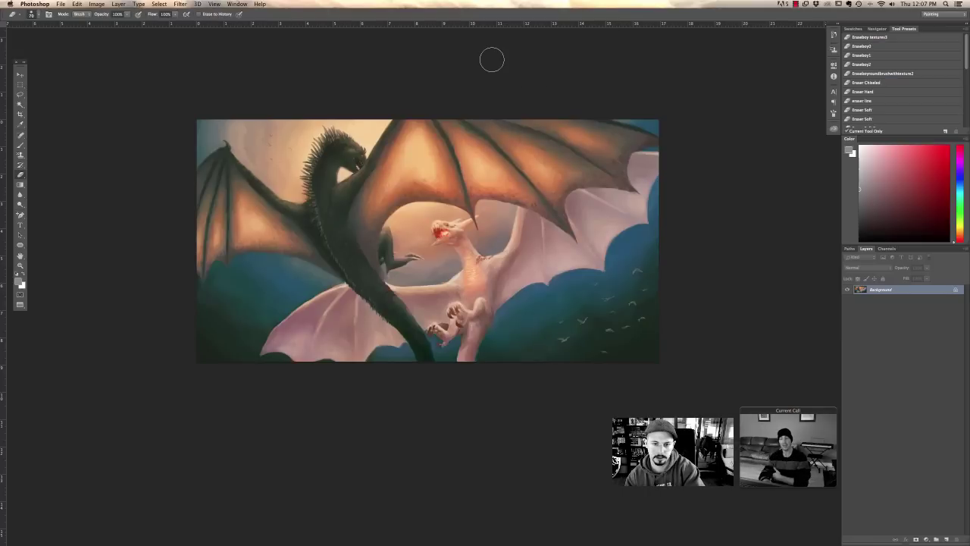
pyautogui.press('f')
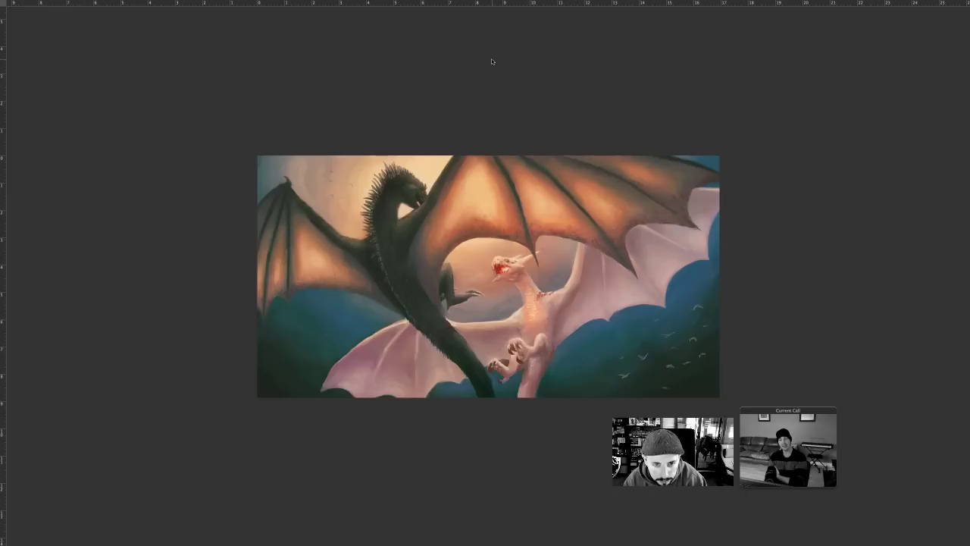
pyautogui.press('f')
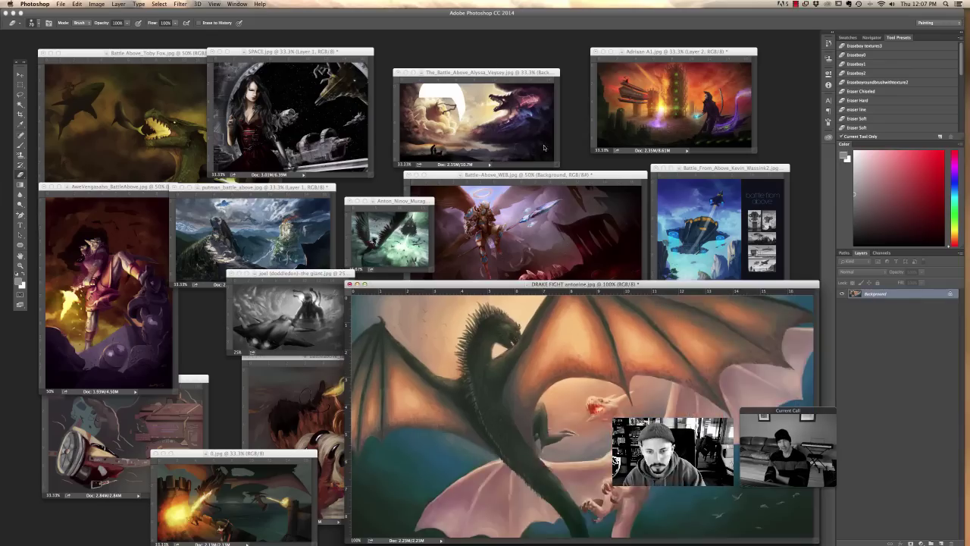
pyautogui.press('super+minus')
pyautogui.press('super+minus')
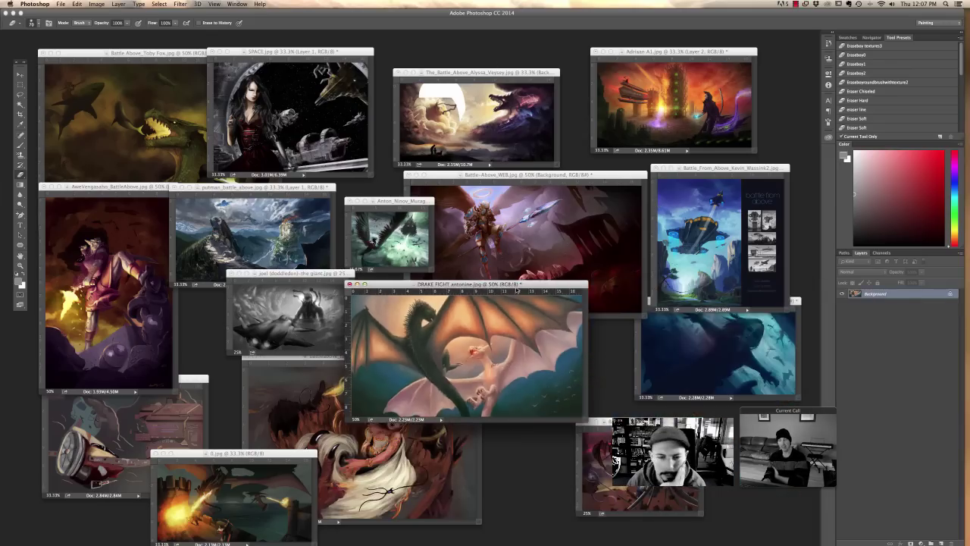
pyautogui.moveTo(518, 291); pyautogui.dragTo(575, 302)
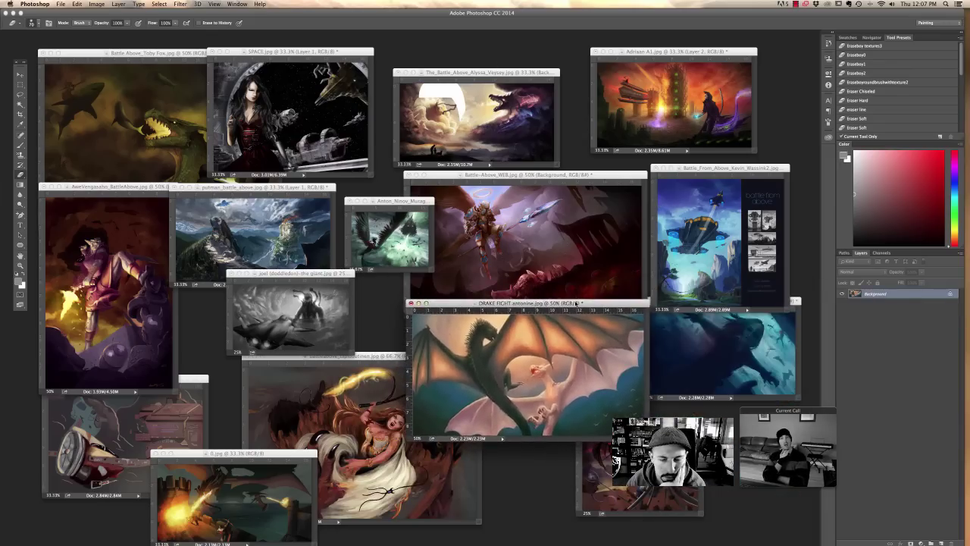
# - Bring the blue underwater painting forward at 66.7% zoom in full screen mode
pyautogui.click(739, 378)
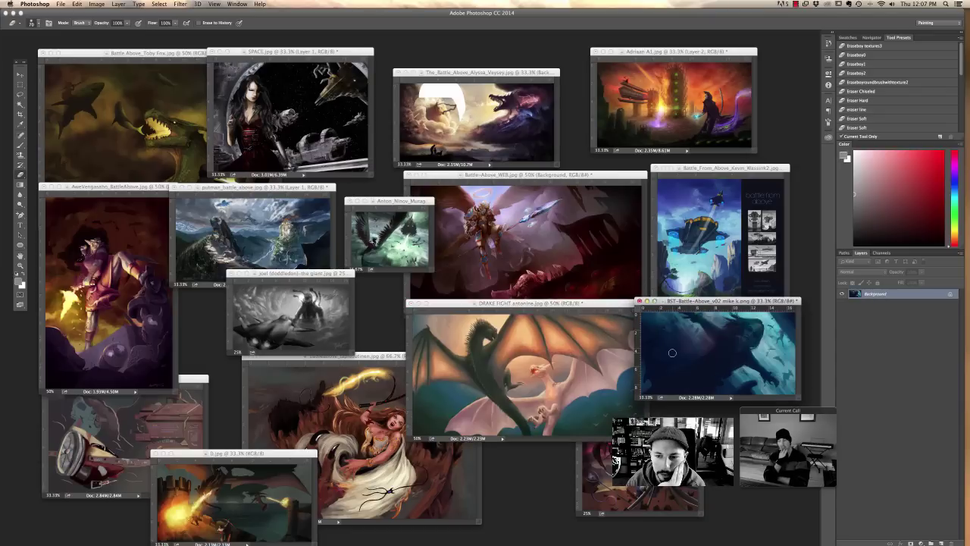
pyautogui.press('super+plus')
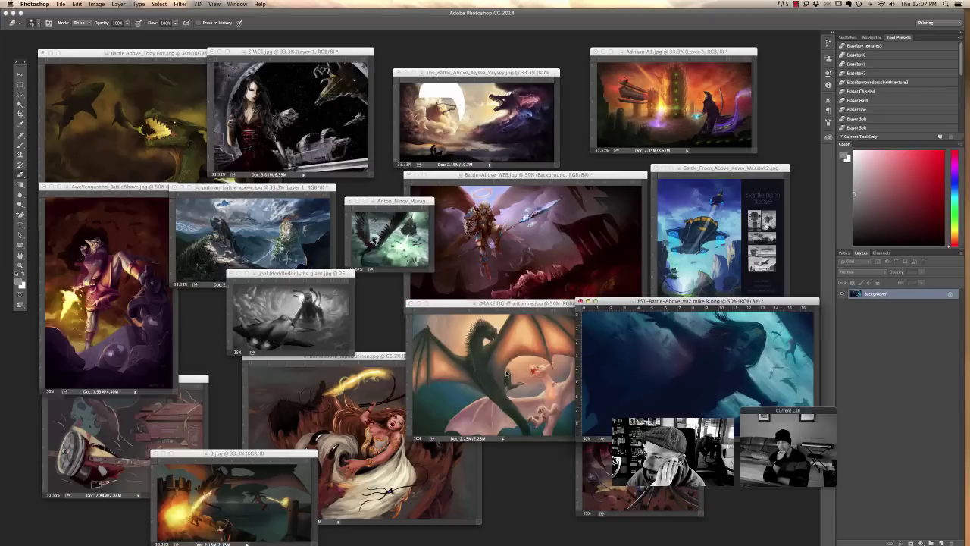
pyautogui.moveTo(748, 302); pyautogui.dragTo(485, 252)
pyautogui.press('super+plus')
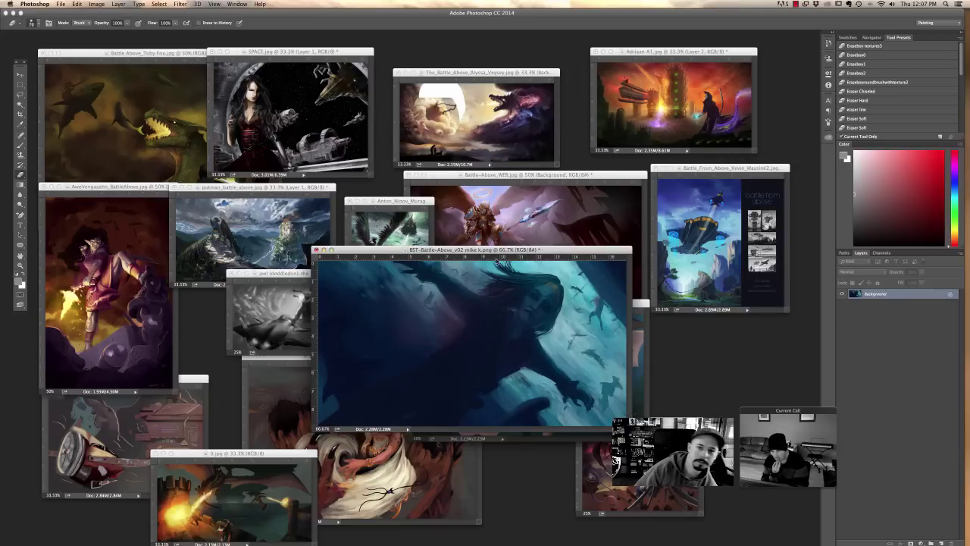
pyautogui.press('f')
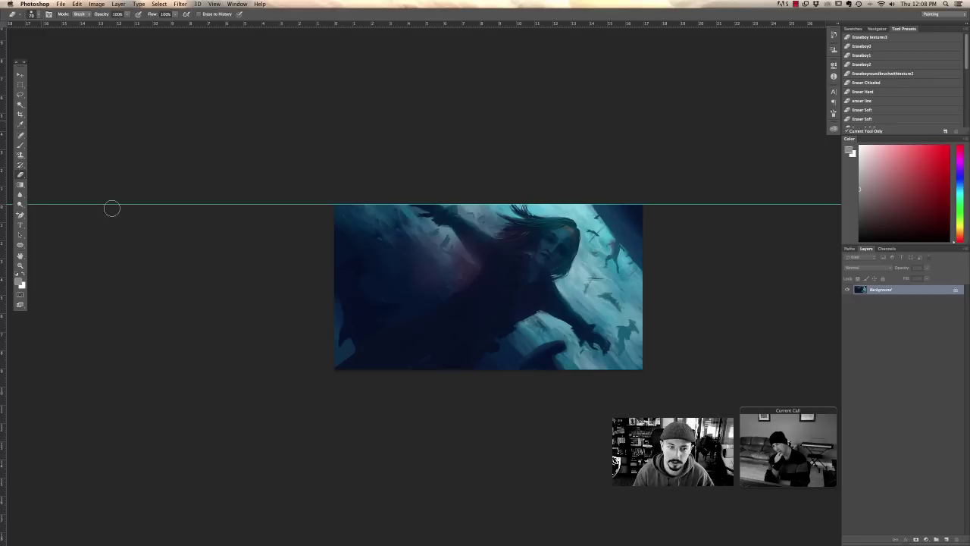
# - Lasso the dark left area and lighten it with a 200 px dark-blue brush
pyautogui.click(21, 94)
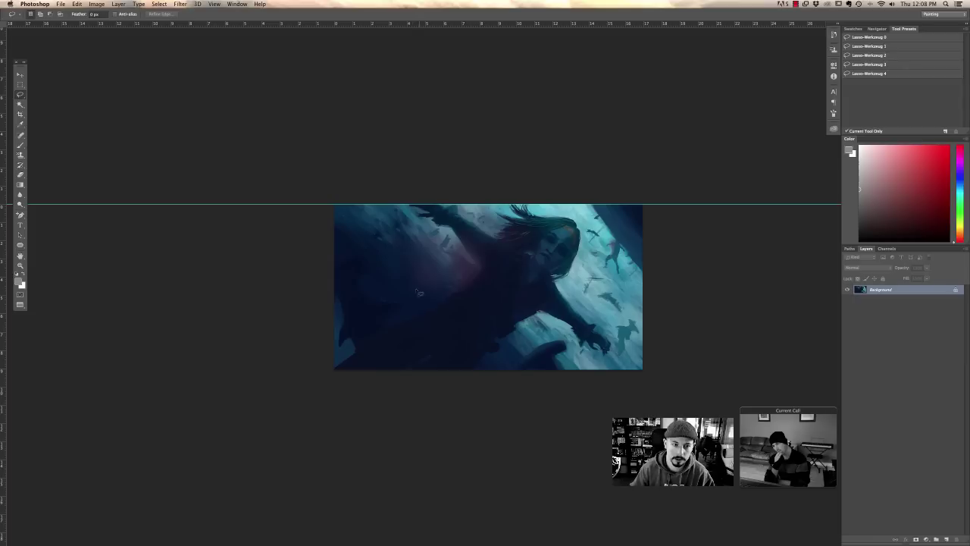
pyautogui.press('super+plus')
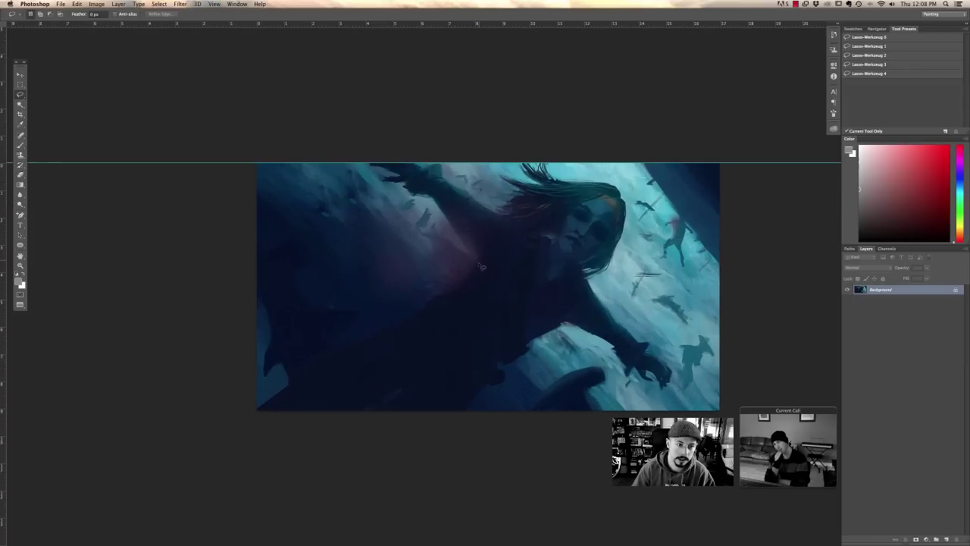
pyautogui.moveTo(355, 345)
pyautogui.mouseDown()
pyautogui.moveTo(269, 409)
pyautogui.moveTo(214, 395)
pyautogui.moveTo(195, 272)
pyautogui.moveTo(261, 184)
pyautogui.moveTo(435, 203)
pyautogui.mouseUp()
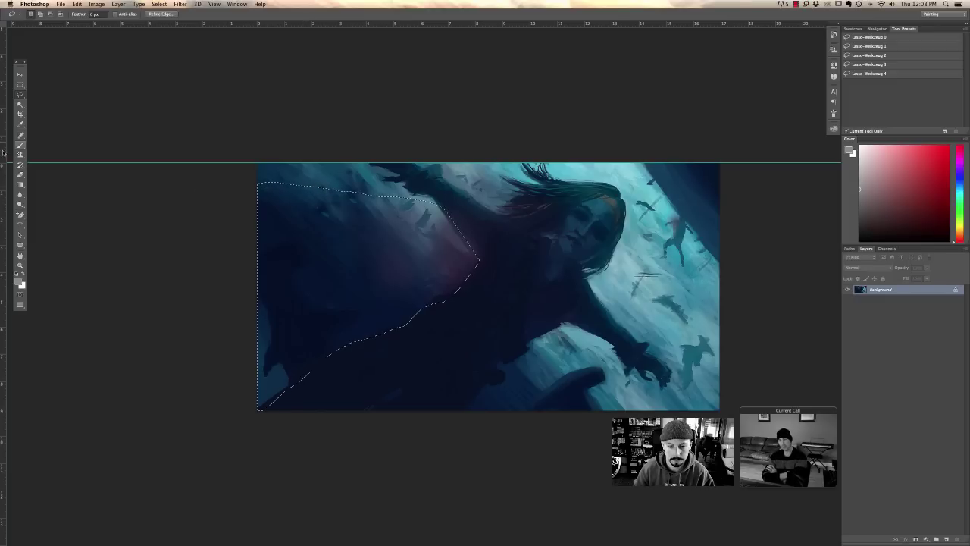
pyautogui.press('b')
pyautogui.keyDown('alt'); pyautogui.click(262, 337); pyautogui.keyUp('alt')
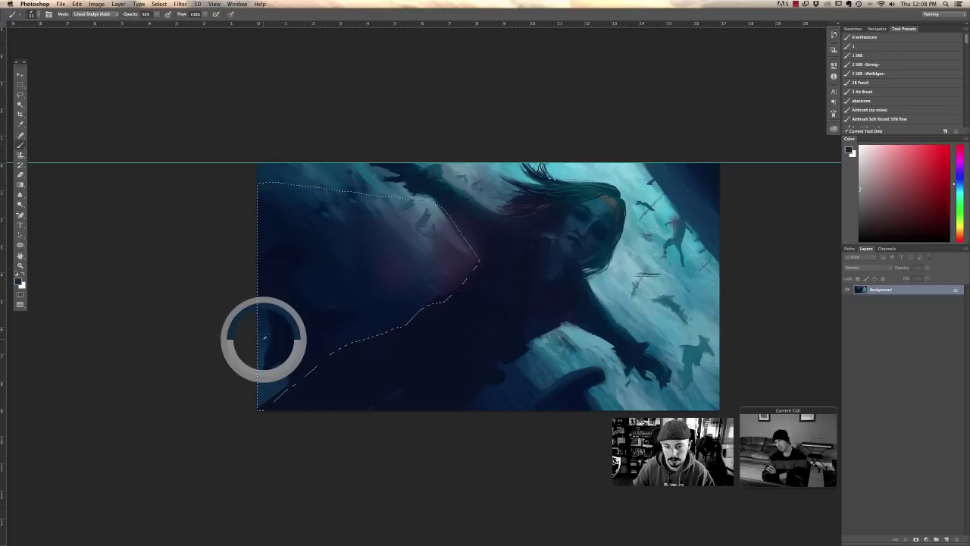
pyautogui.rightClick(369, 242)
pyautogui.write('200')
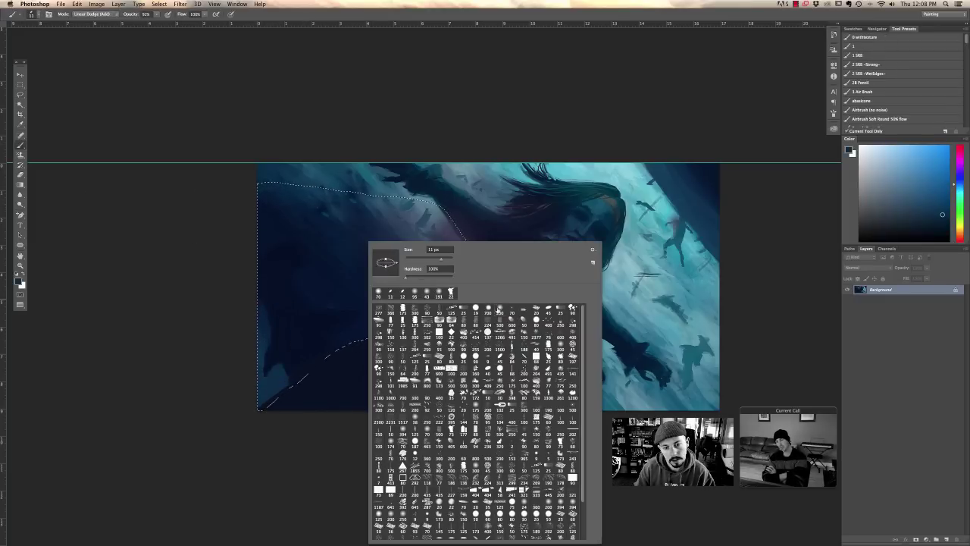
pyautogui.press('Return')
pyautogui.moveTo(283, 373)
pyautogui.mouseDown()
pyautogui.moveTo(305, 381)
pyautogui.moveTo(336, 346)
pyautogui.moveTo(266, 266)
pyautogui.moveTo(332, 287)
pyautogui.mouseUp()
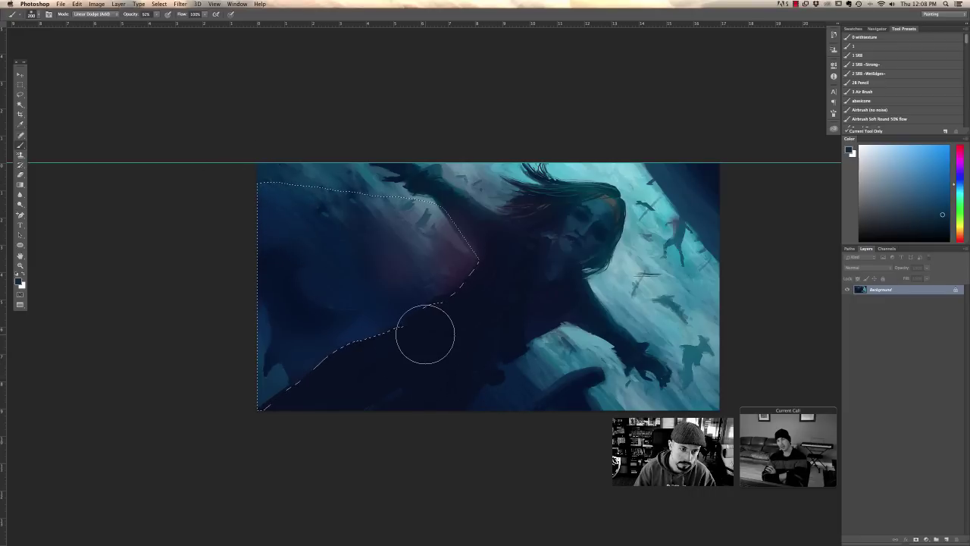
pyautogui.hotkey('ctrl', 'd')
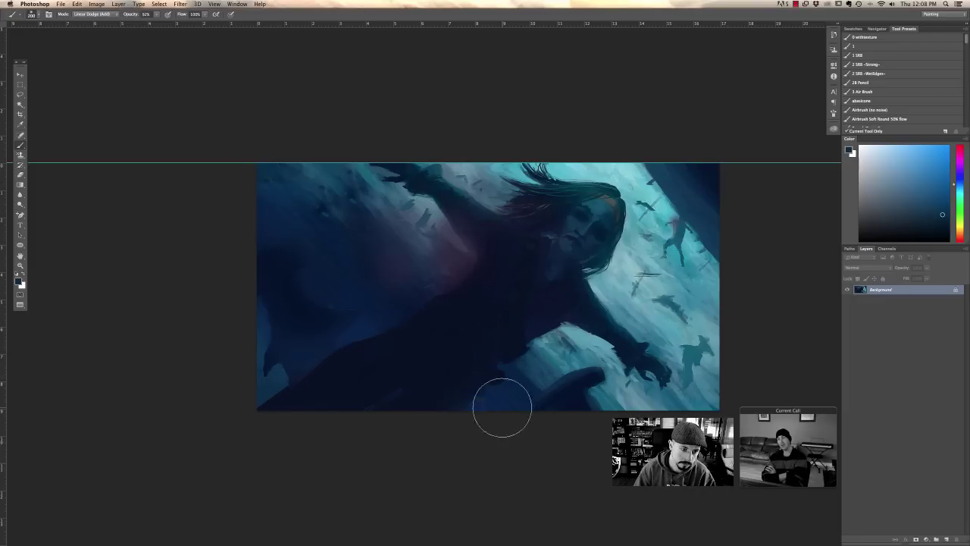
# - Paint sampled teal strokes over the lower middle, torso and upper-left area
pyautogui.keyDown('alt'); pyautogui.click(554, 362); pyautogui.keyUp('alt')
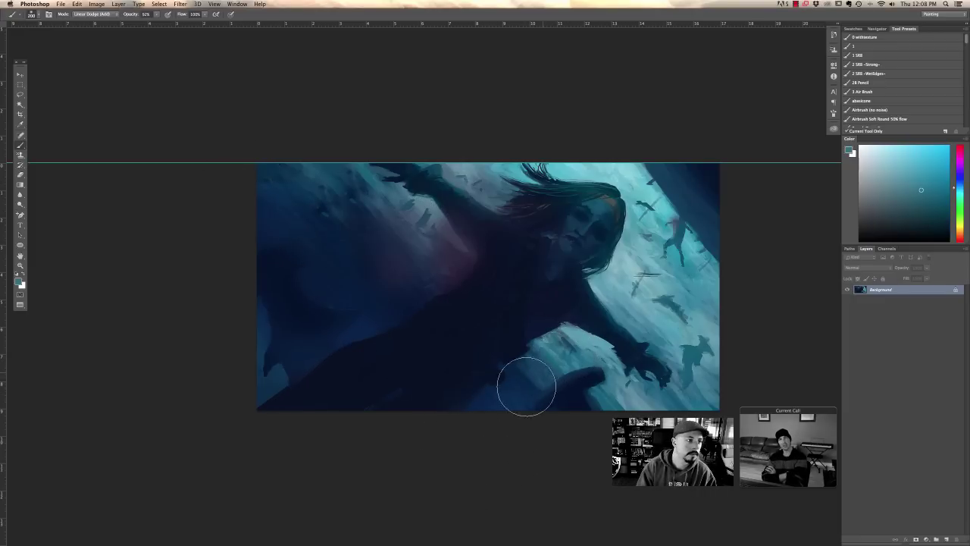
pyautogui.moveTo(525, 386); pyautogui.dragTo(488, 392)
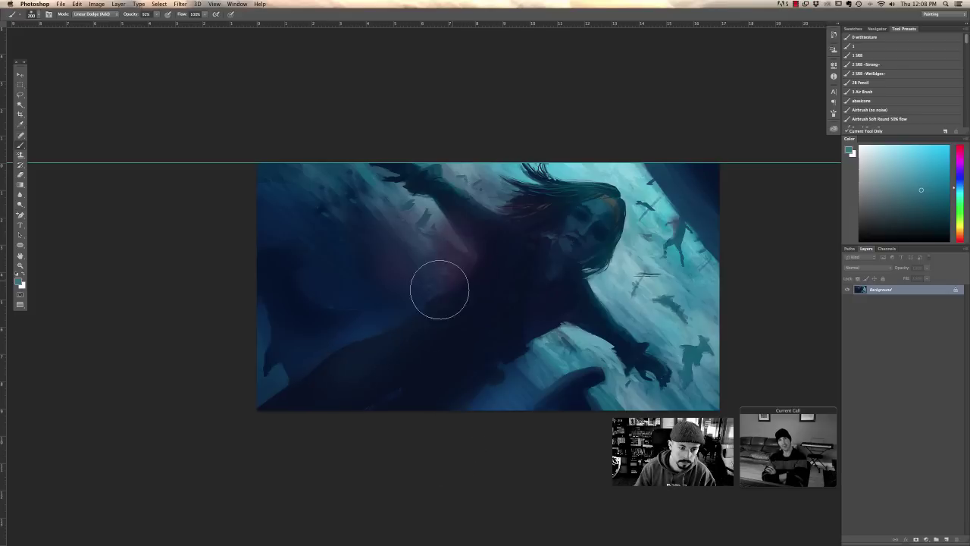
pyautogui.moveTo(433, 257); pyautogui.dragTo(459, 239)
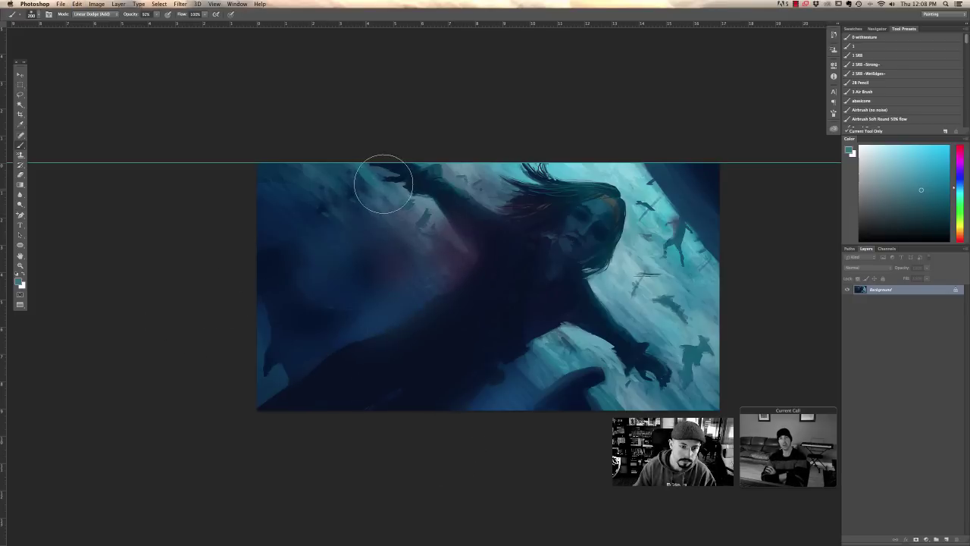
pyautogui.moveTo(385, 173); pyautogui.dragTo(284, 223)
# - Lasso a figure silhouette at the left edge, invert it and paint dark navy in Normal mode
pyautogui.click(21, 94)
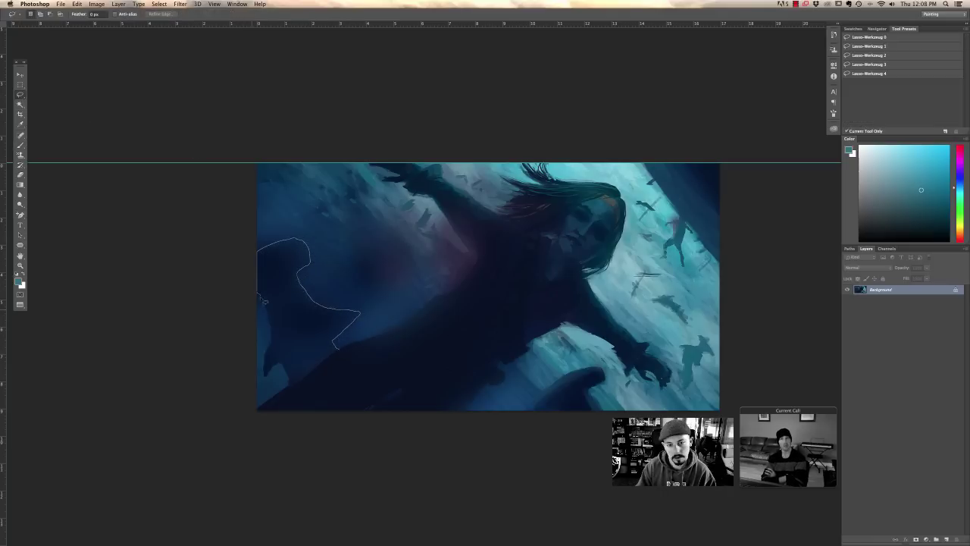
pyautogui.moveTo(296, 388); pyautogui.dragTo(294, 385)
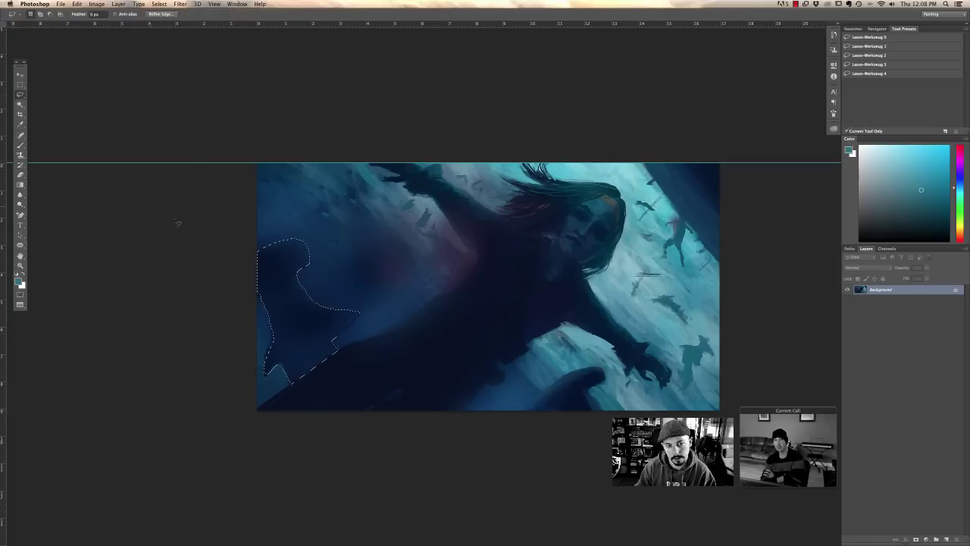
pyautogui.click(20, 144)
pyautogui.keyDown('alt'); pyautogui.click(318, 340); pyautogui.keyUp('alt')
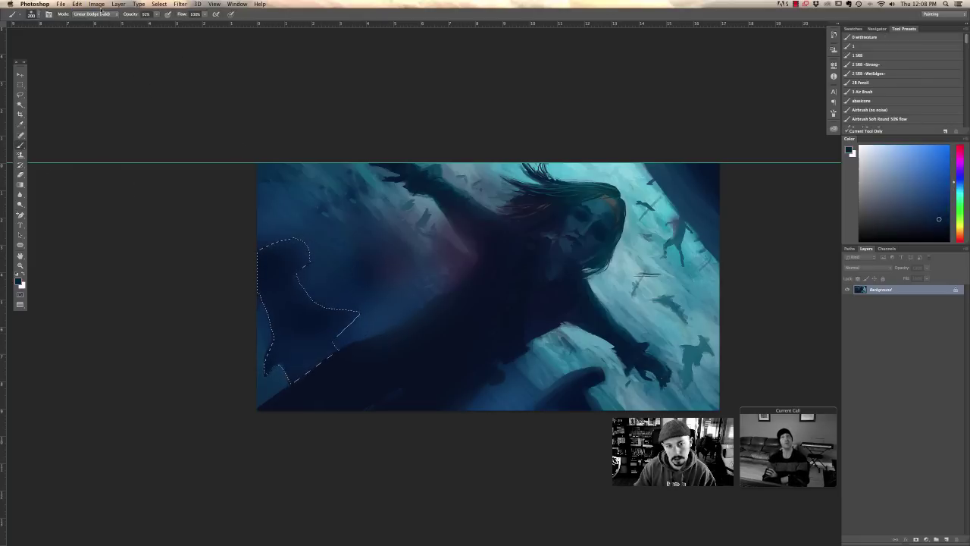
pyautogui.click(91, 14)
pyautogui.click(82, 6)
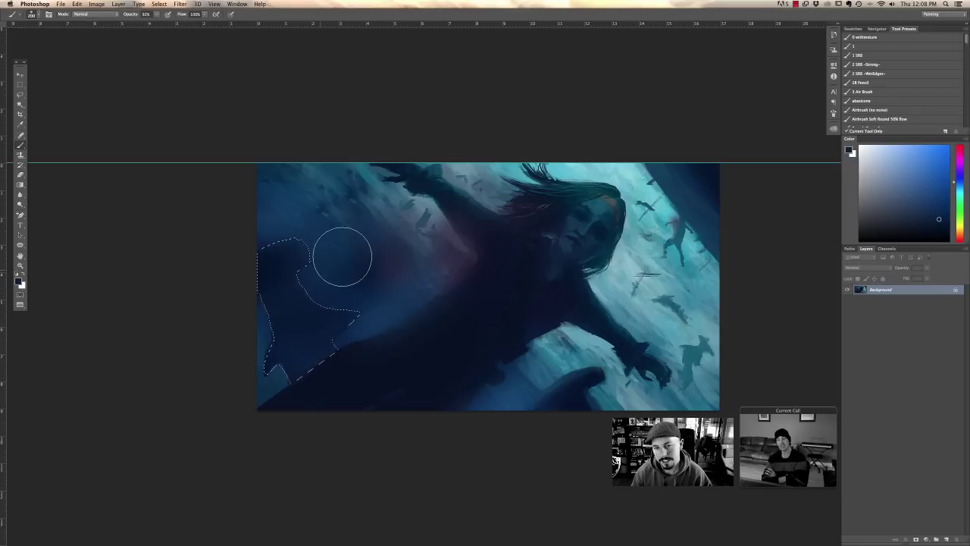
pyautogui.click(164, 3)
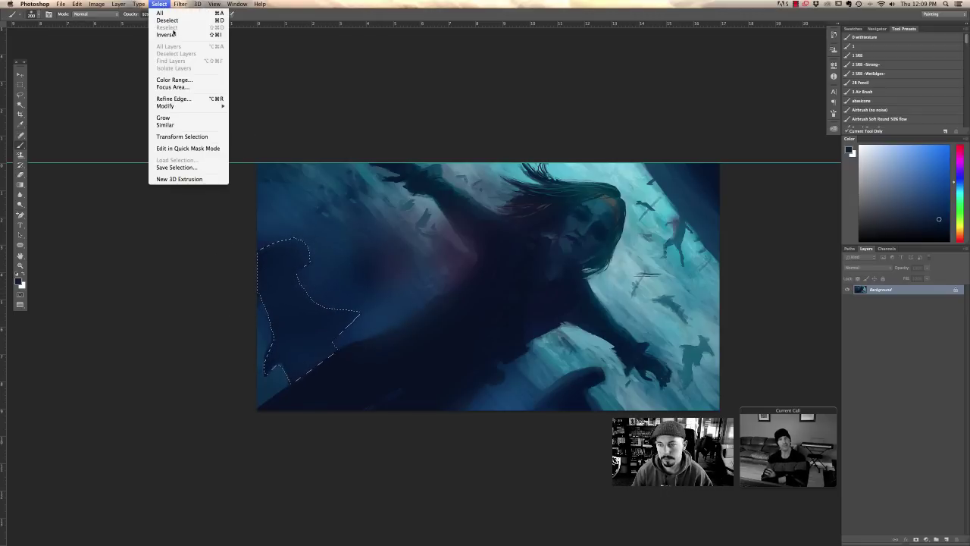
pyautogui.click(173, 35)
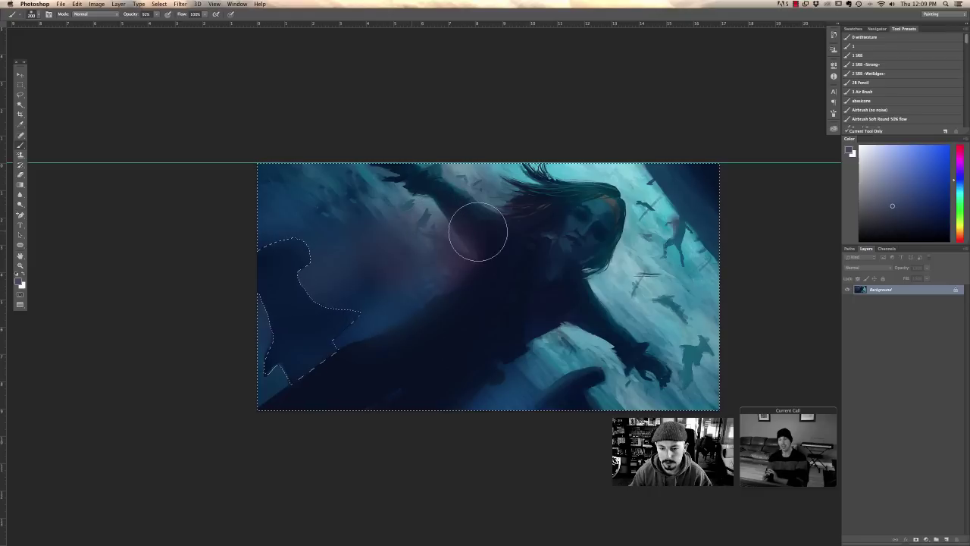
pyautogui.press('super+d')
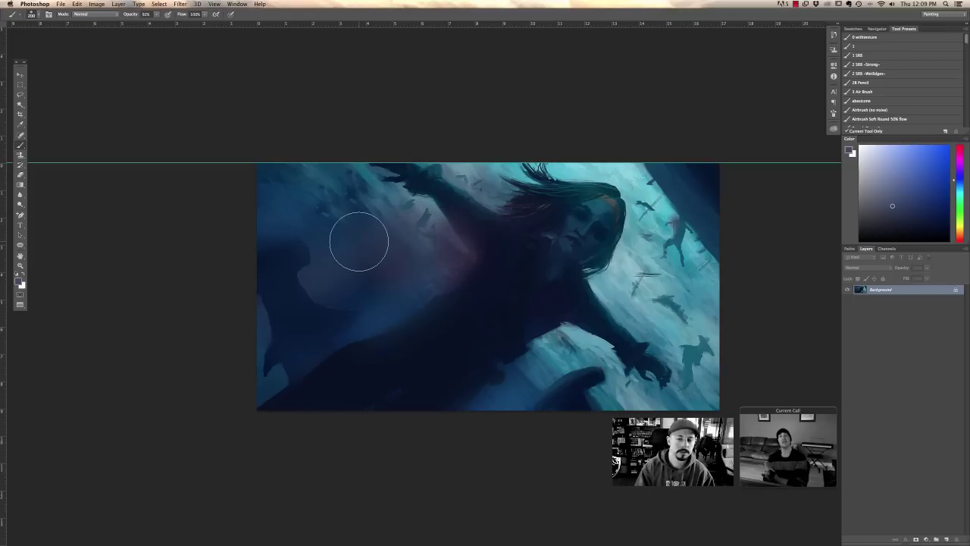
# - Zoom out one step and sample teal from the painting's upper right
pyautogui.press('super+minus')
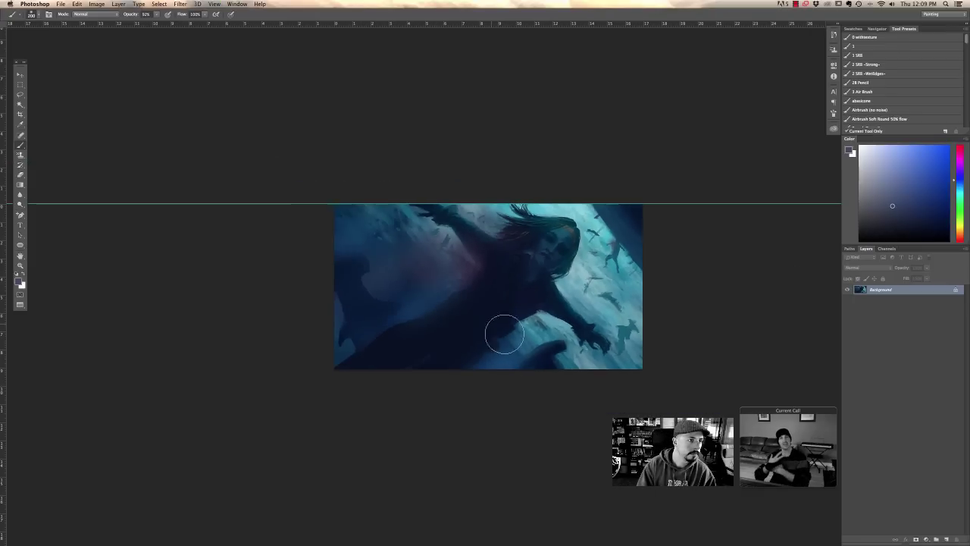
pyautogui.keyDown('alt'); pyautogui.click(606, 241); pyautogui.keyUp('alt')
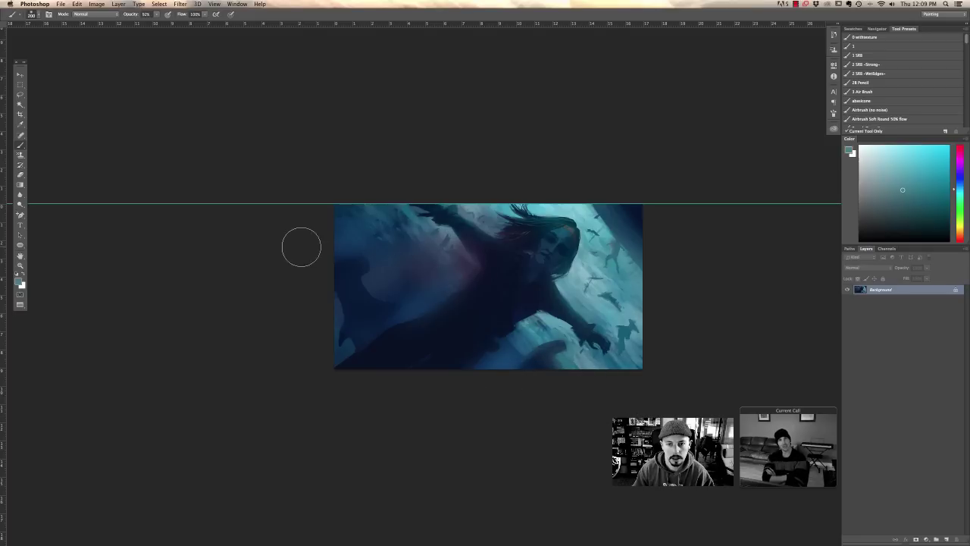
pyautogui.click(95, 14)
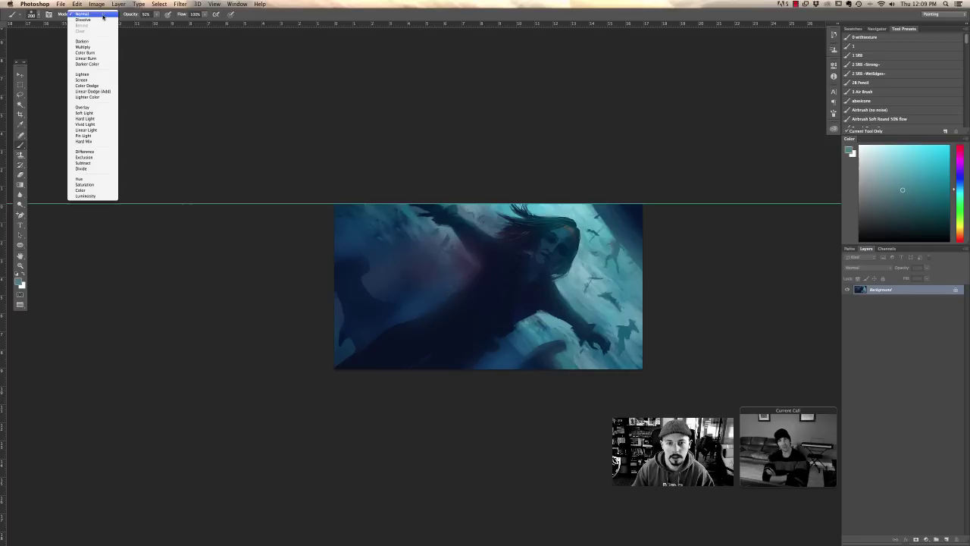
# - Try light cyan-green strokes in Lighter Color mode near the top, then undo them
pyautogui.click(96, 97)
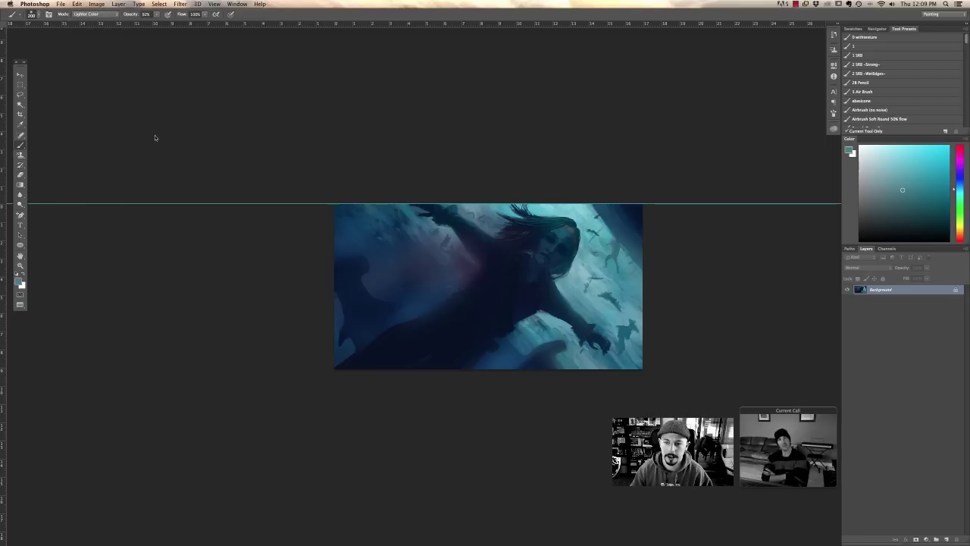
pyautogui.keyDown('alt'); pyautogui.click(511, 207); pyautogui.keyUp('alt')
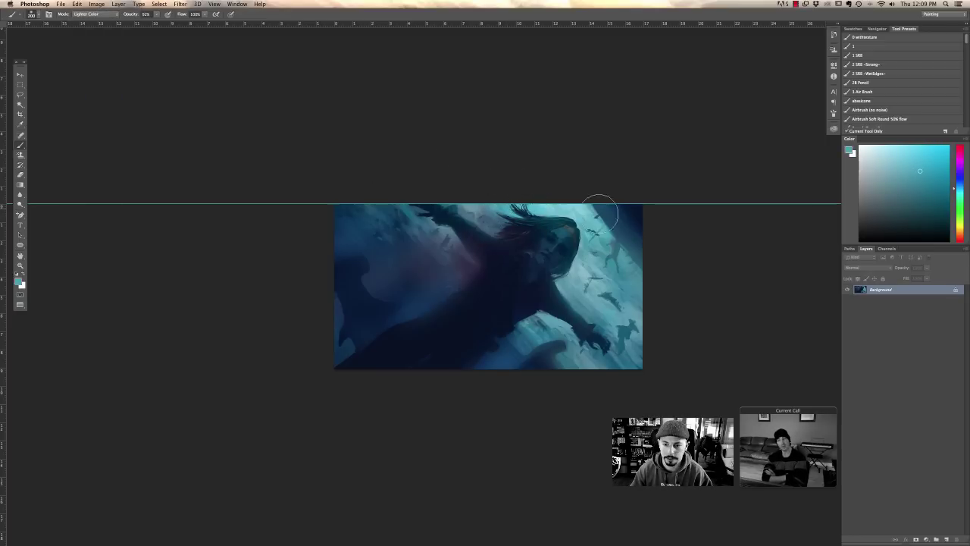
pyautogui.moveTo(949, 197); pyautogui.dragTo(950, 203)
pyautogui.moveTo(523, 216)
pyautogui.mouseDown()
pyautogui.moveTo(511, 238)
pyautogui.moveTo(500, 227)
pyautogui.mouseUp()
pyautogui.press('super+z')
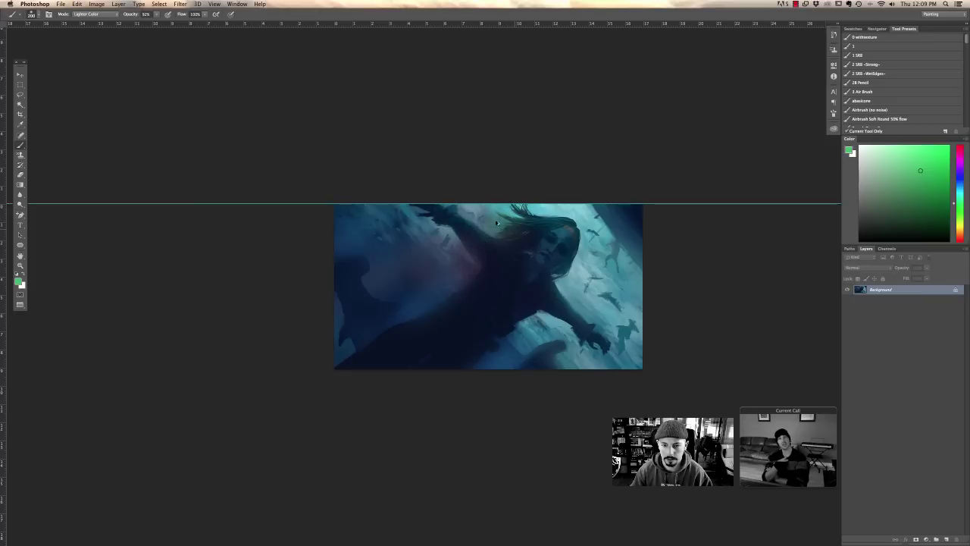
pyautogui.press('super+z')
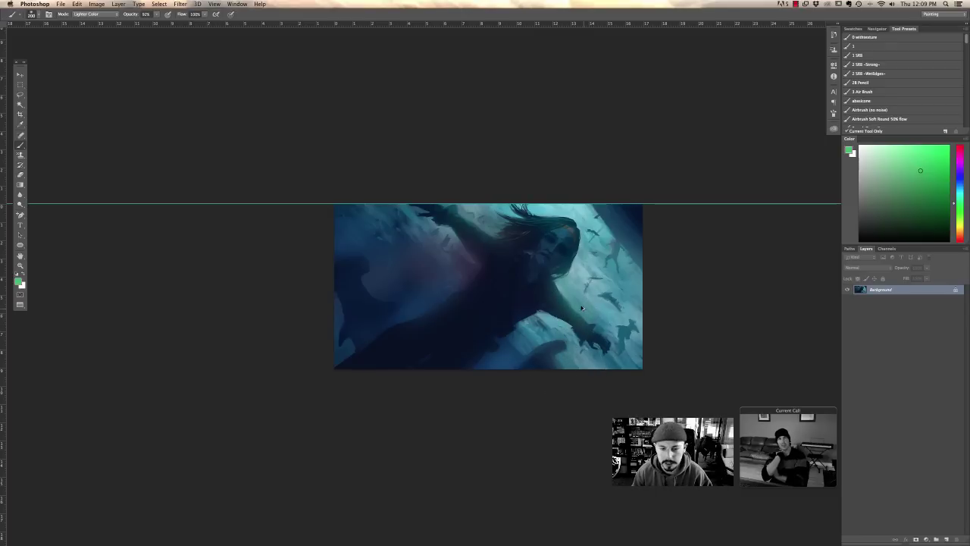
pyautogui.press('super+z')
# - Adjust the brush size and undo the light stroke at the lower left
pyautogui.rightClick(621, 237)
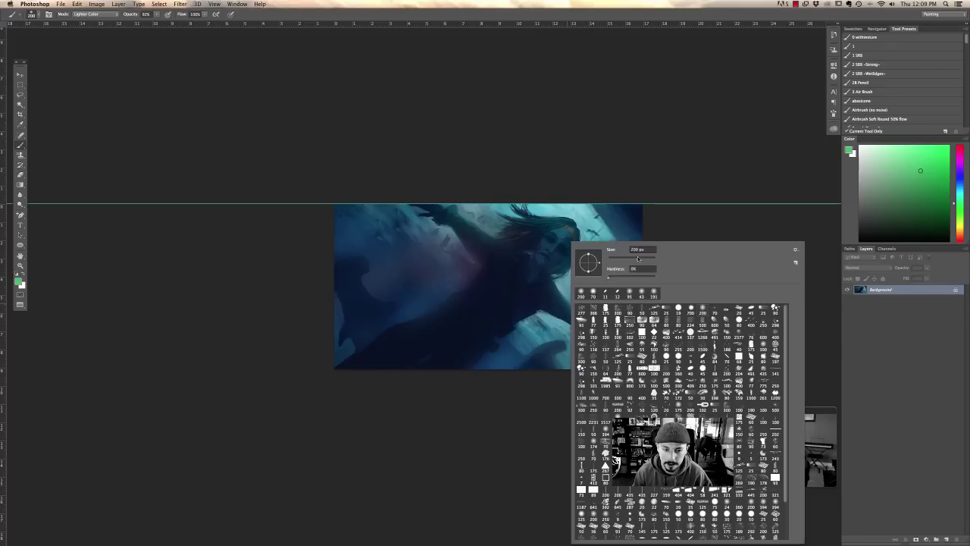
pyautogui.press('Return')
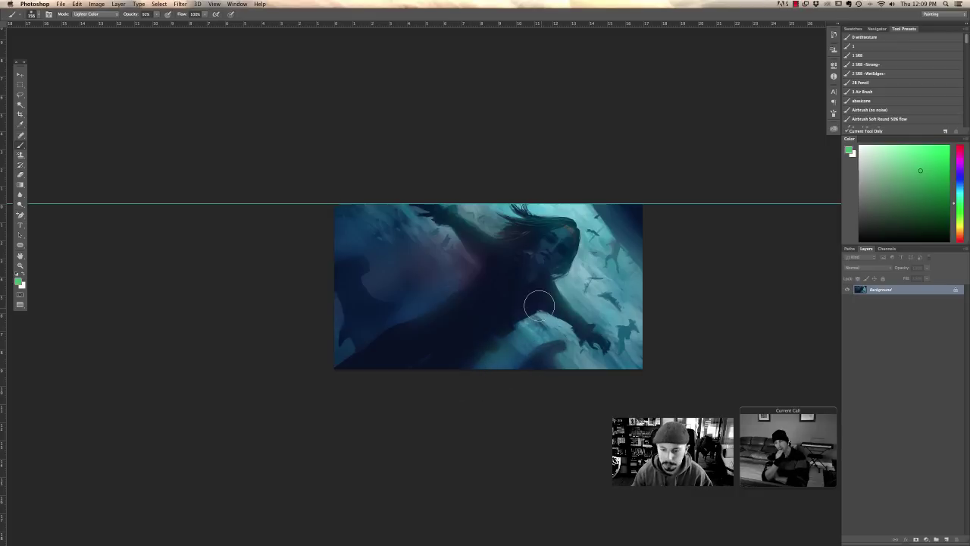
pyautogui.rightClick(429, 297)
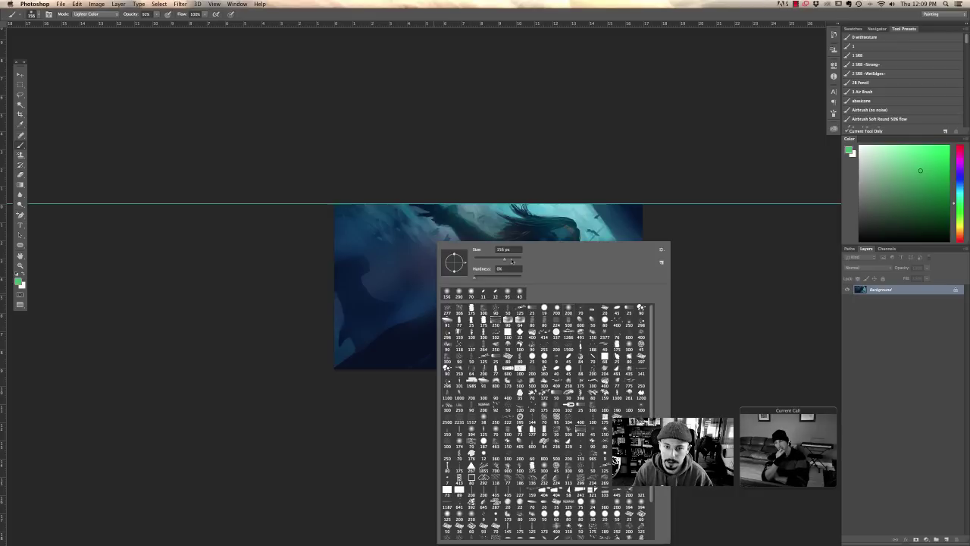
pyautogui.press('Return')
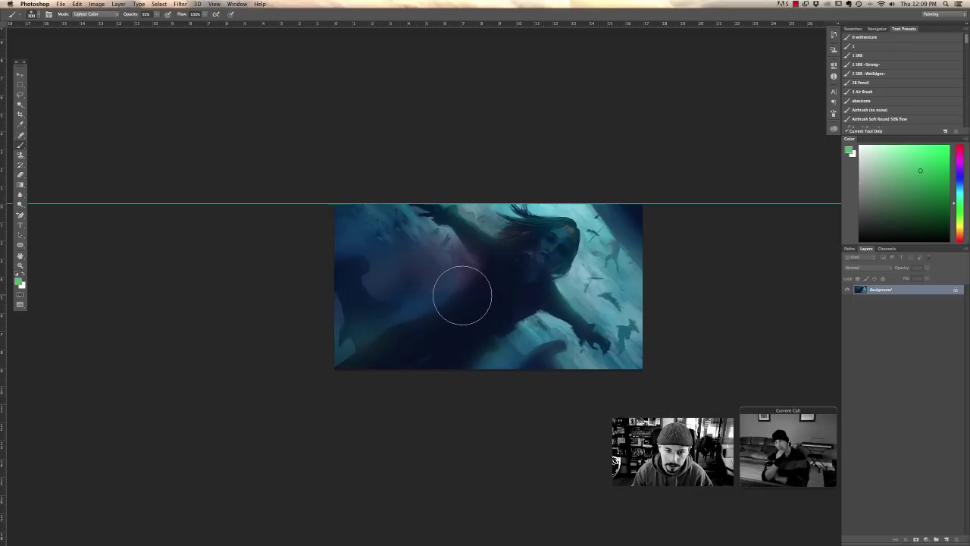
pyautogui.press('super+z')
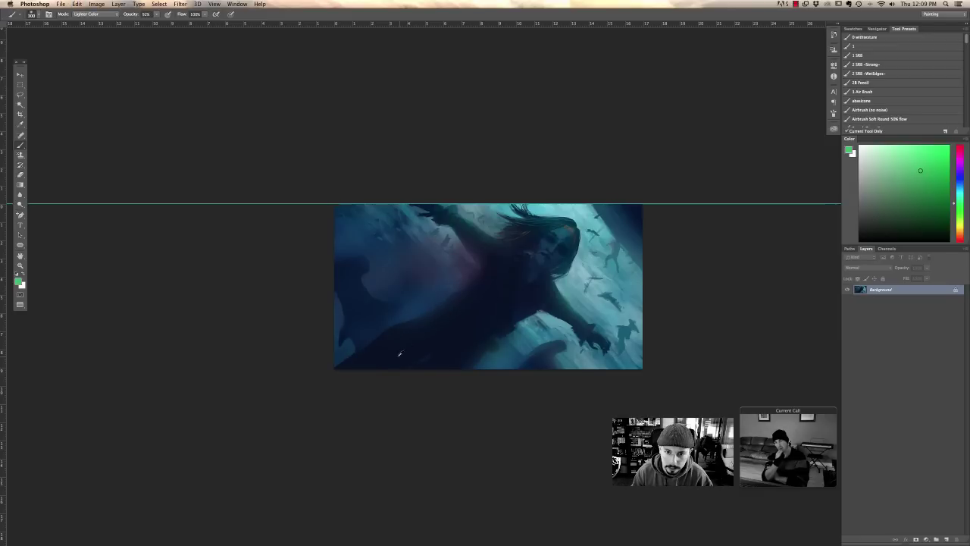
pyautogui.rightClick(478, 317)
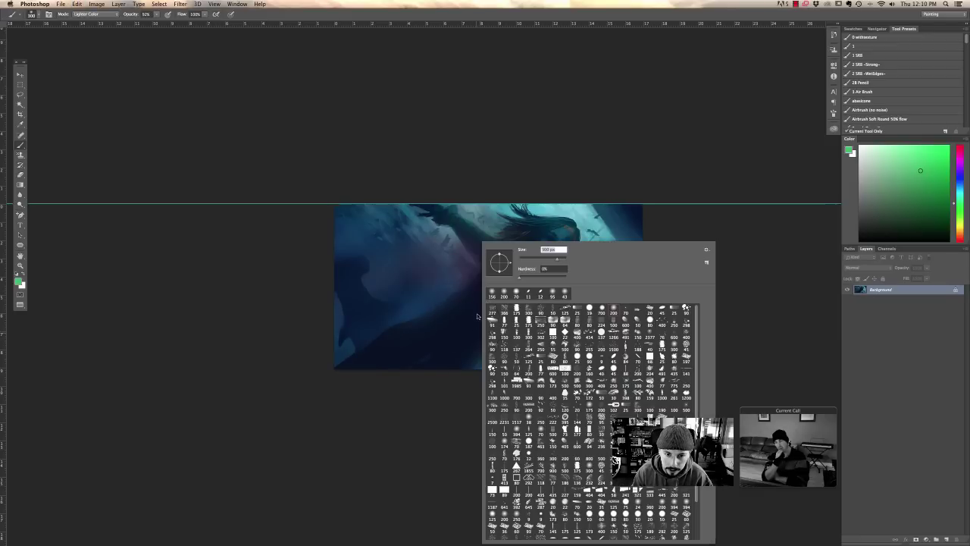
pyautogui.press('Return')
# - Sample a dark teal and shrink the brush to a smaller size
pyautogui.keyDown('alt'); pyautogui.click(427, 343); pyautogui.keyUp('alt')
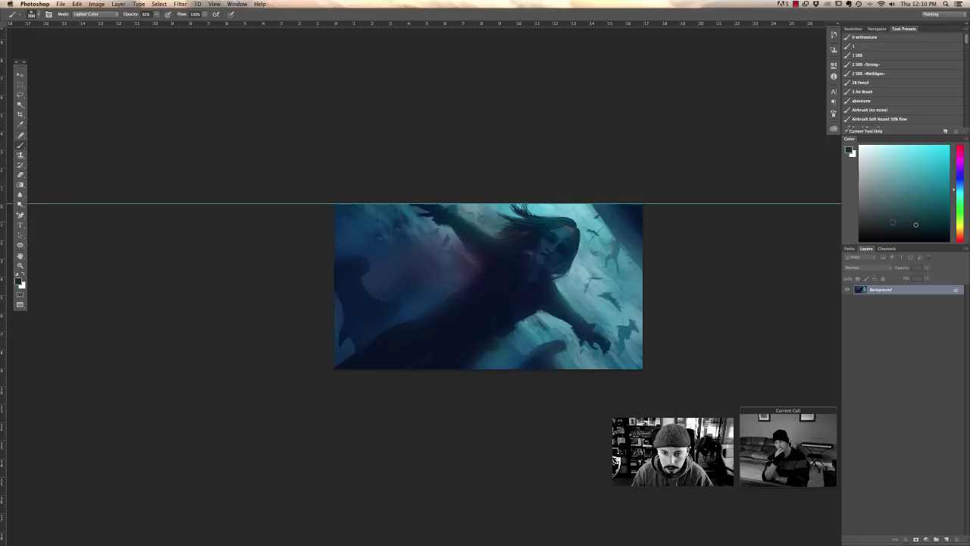
pyautogui.rightClick(467, 329)
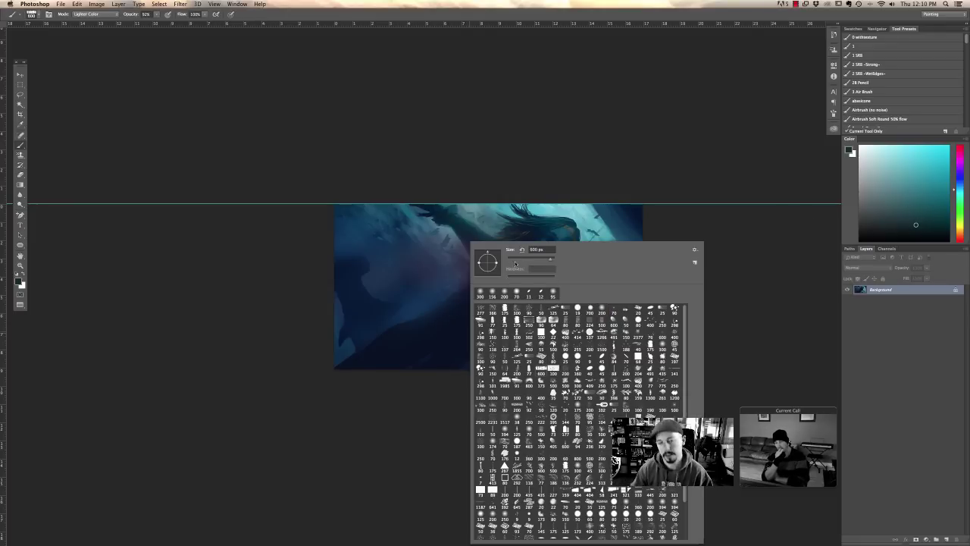
pyautogui.click(515, 262)
pyautogui.press('Return')
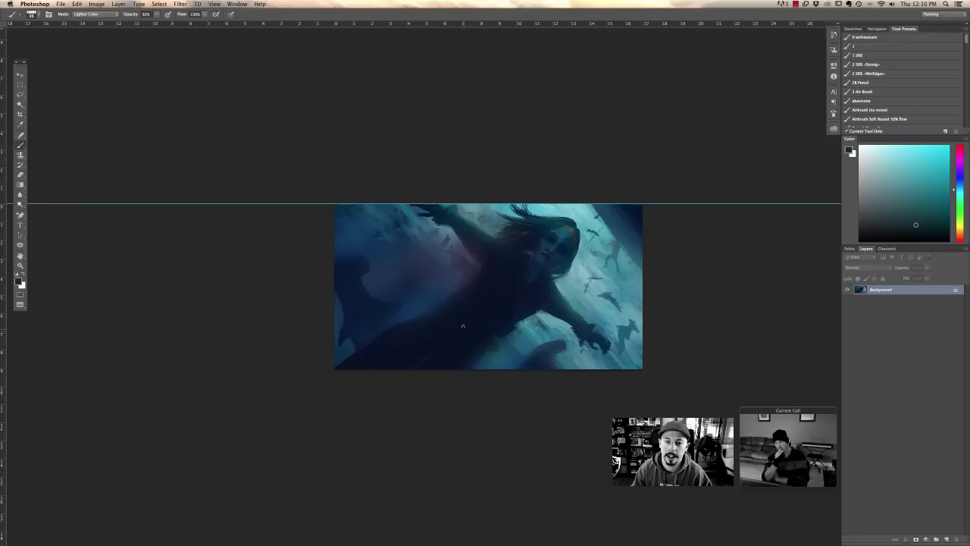
pyautogui.rightClick(478, 306)
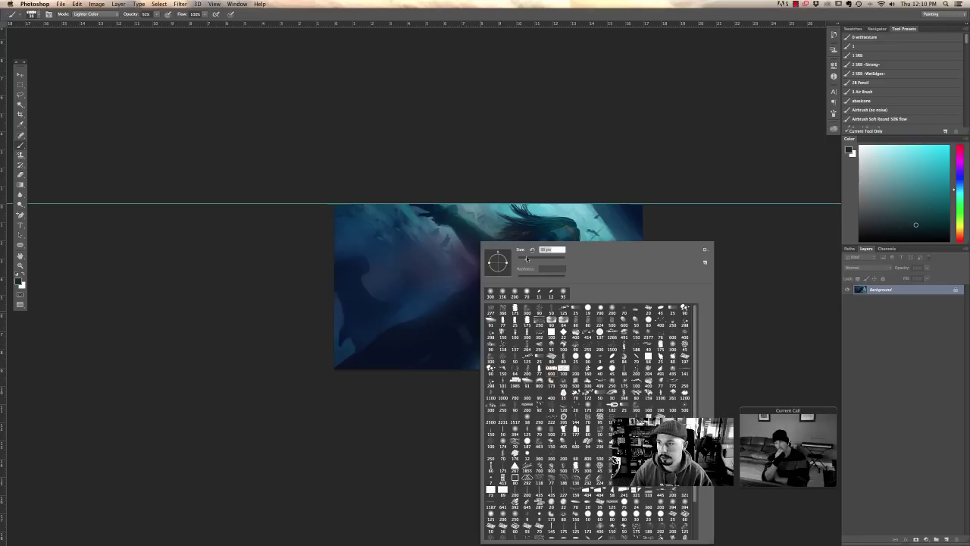
pyautogui.click(526, 259)
pyautogui.press('Return')
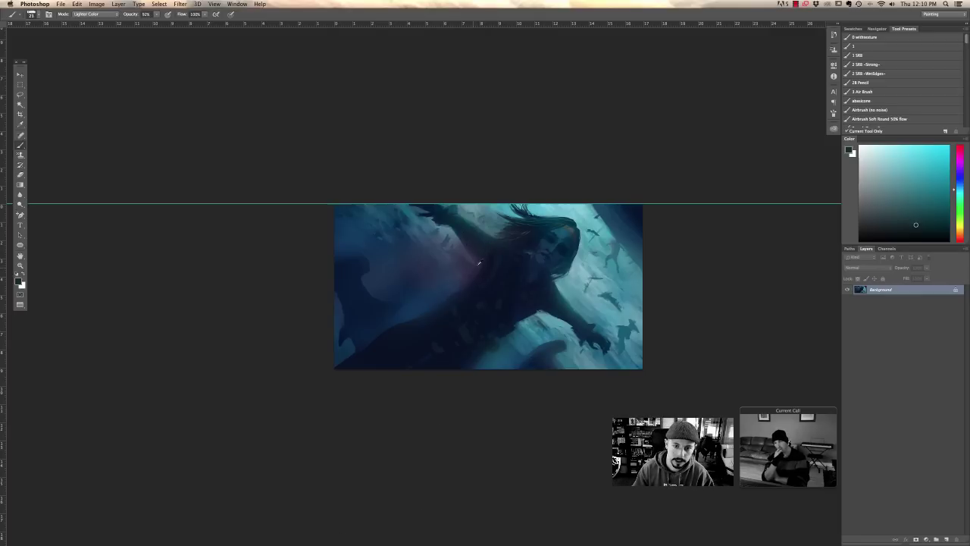
# - Paint a soft magenta-pink glow on the figure's chest and set the brush to Normal mode
pyautogui.keyDown('alt'); pyautogui.click(471, 271); pyautogui.keyUp('alt')
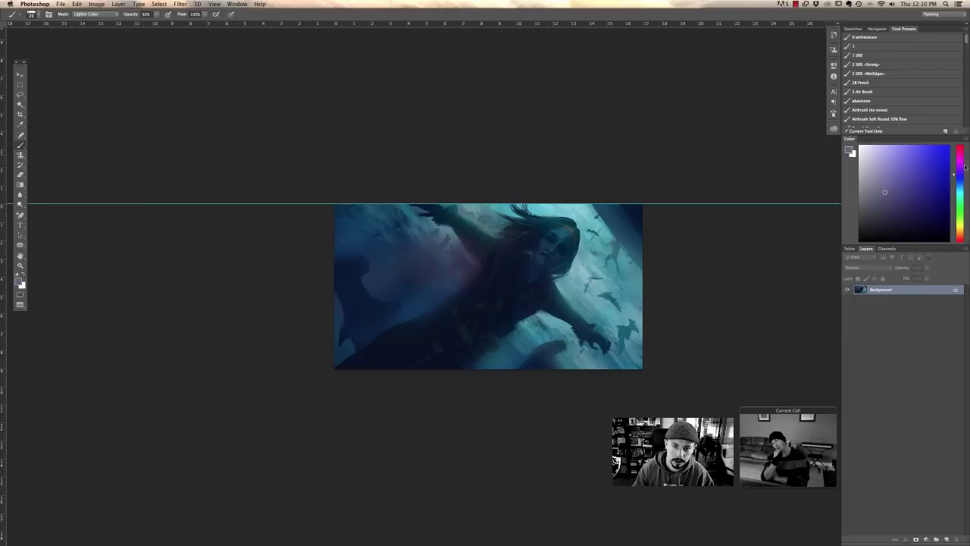
pyautogui.moveTo(964, 166); pyautogui.dragTo(963, 148)
pyautogui.moveTo(465, 277)
pyautogui.mouseDown()
pyautogui.moveTo(473, 275)
pyautogui.moveTo(462, 281)
pyautogui.mouseUp()
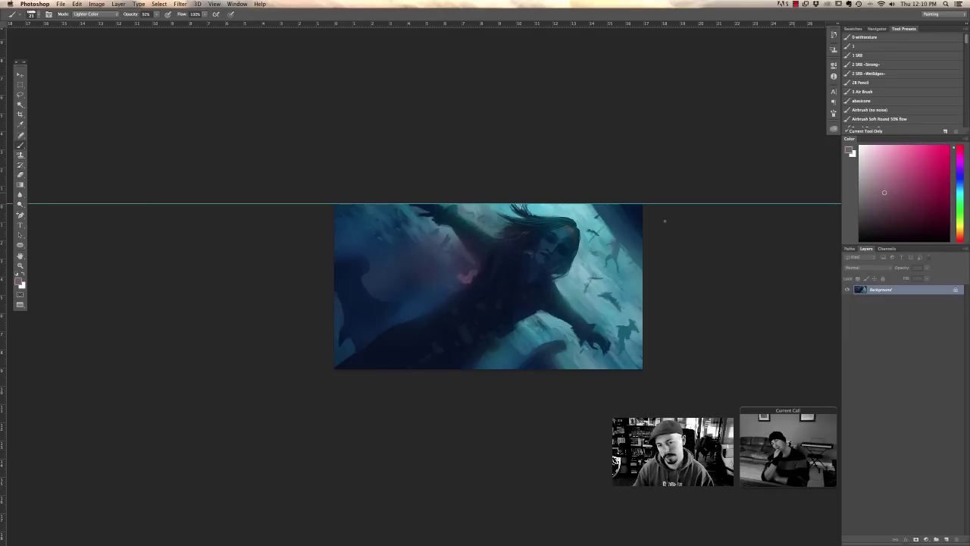
pyautogui.keyDown('alt'); pyautogui.click(475, 269); pyautogui.keyUp('alt')
pyautogui.hotkey('ctrl', 'z')
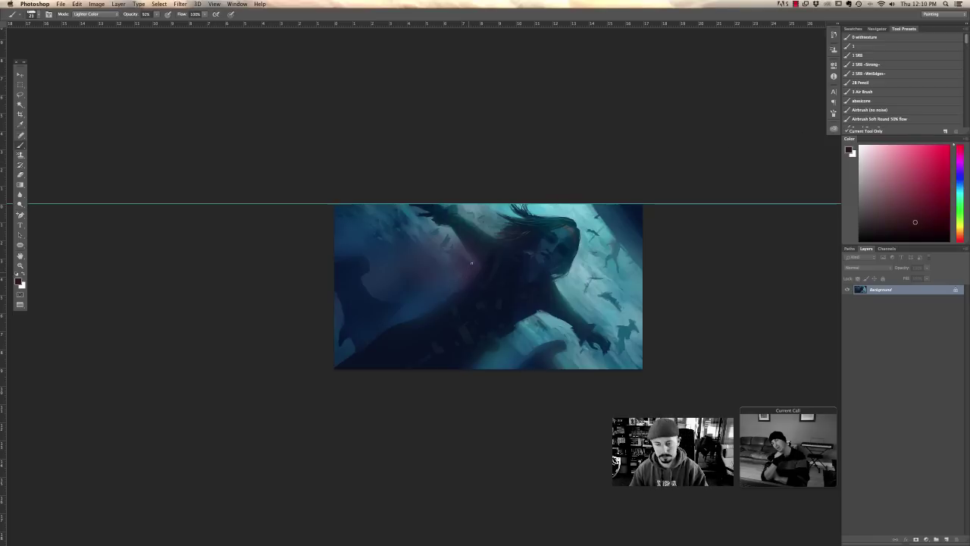
pyautogui.click(95, 14)
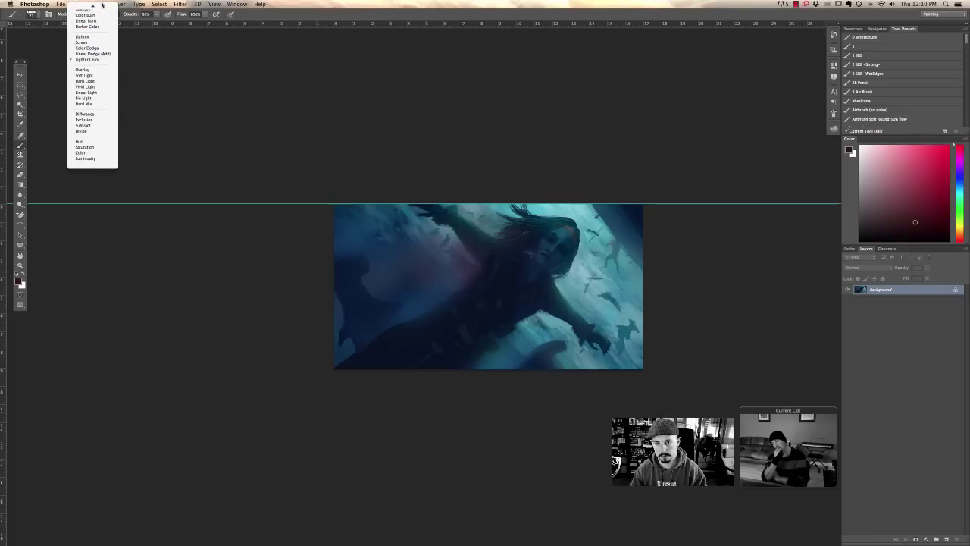
pyautogui.click(91, 7)
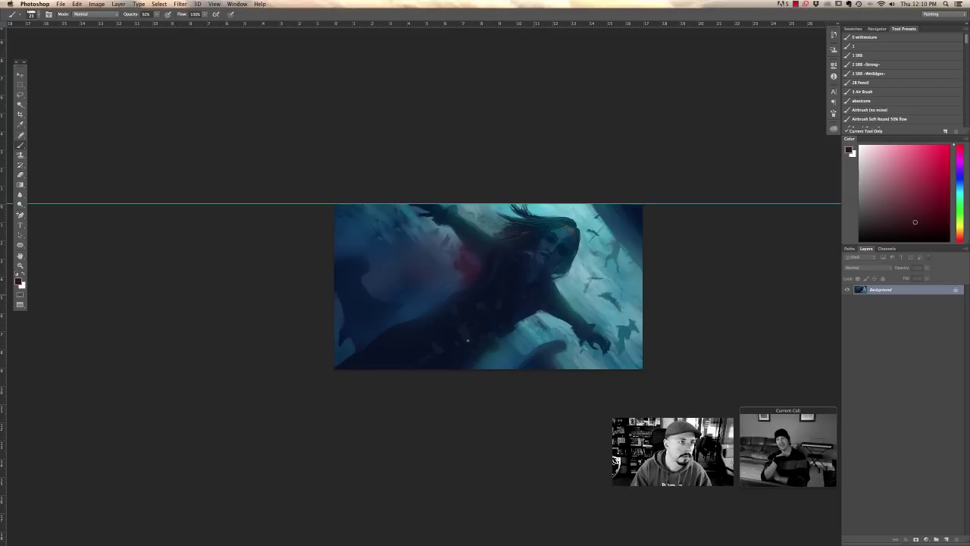
pyautogui.moveTo(425, 541)
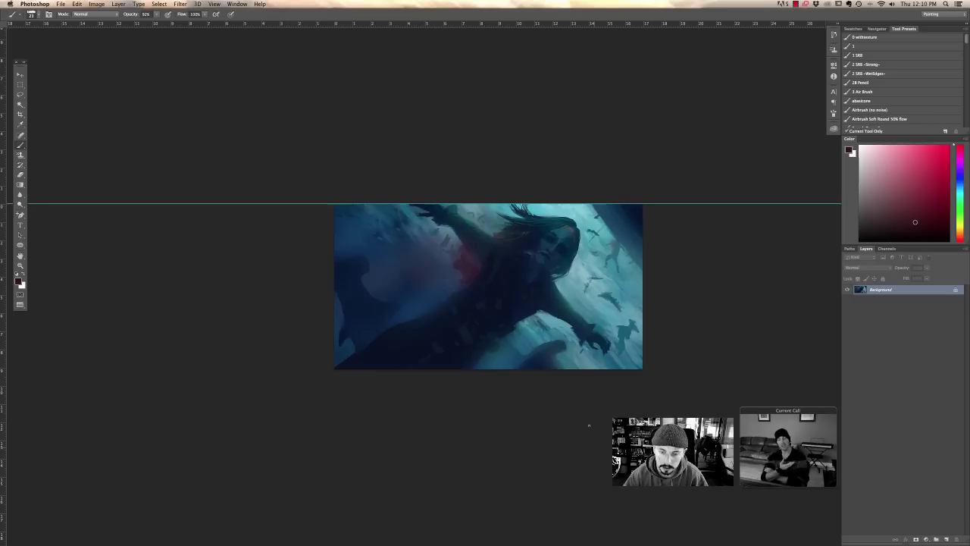
# - Flatten the brush tip angle, set the brush to Screen mode, and pick a light cyan-blue colour
pyautogui.press('f')
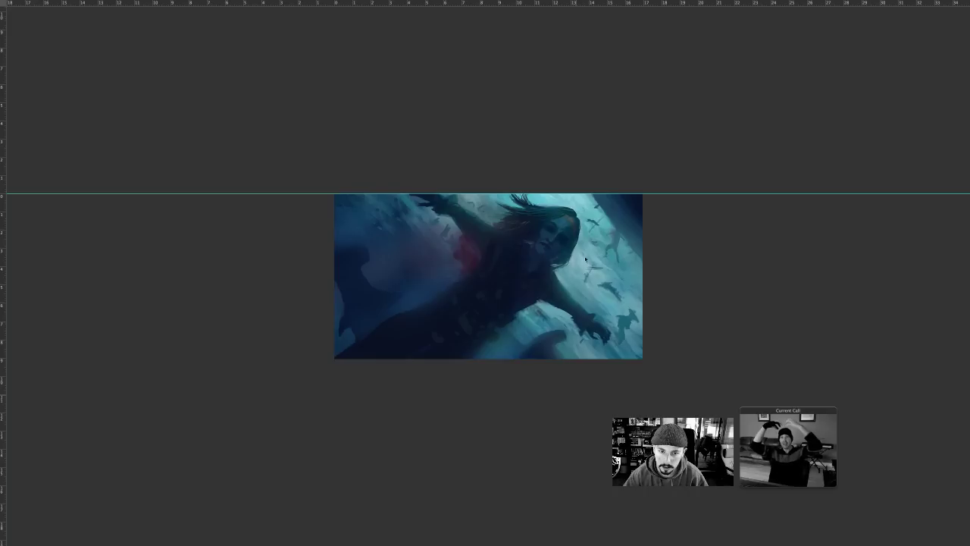
pyautogui.press('f')
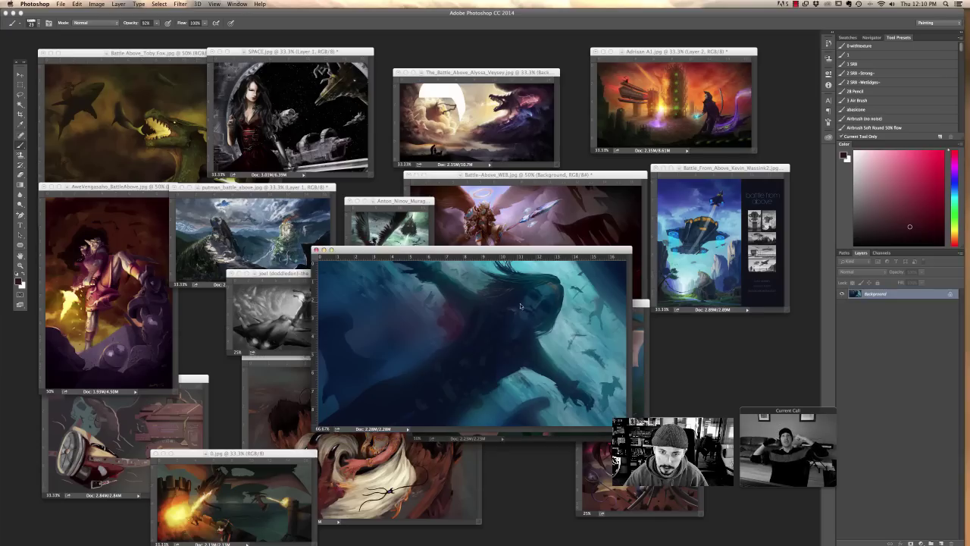
pyautogui.rightClick(543, 245)
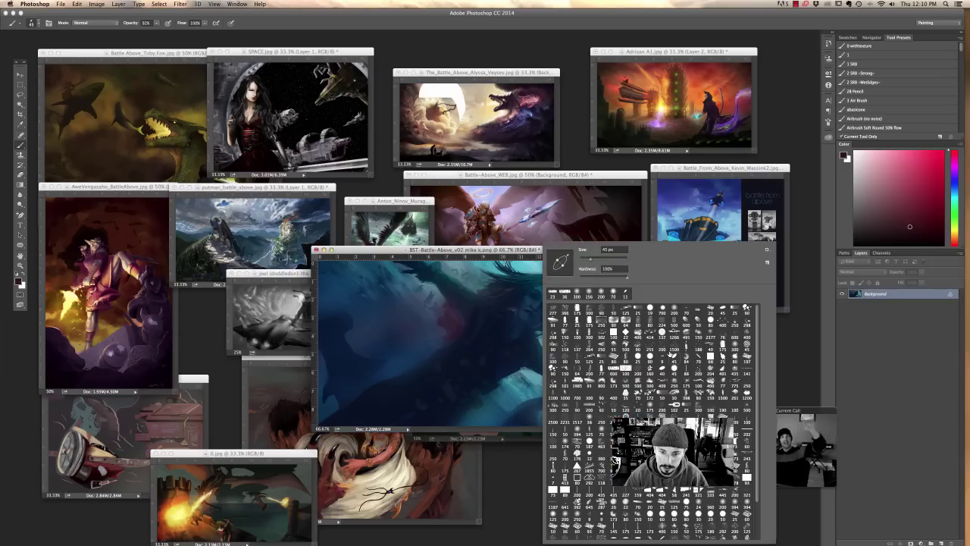
pyautogui.moveTo(562, 258); pyautogui.dragTo(585, 261)
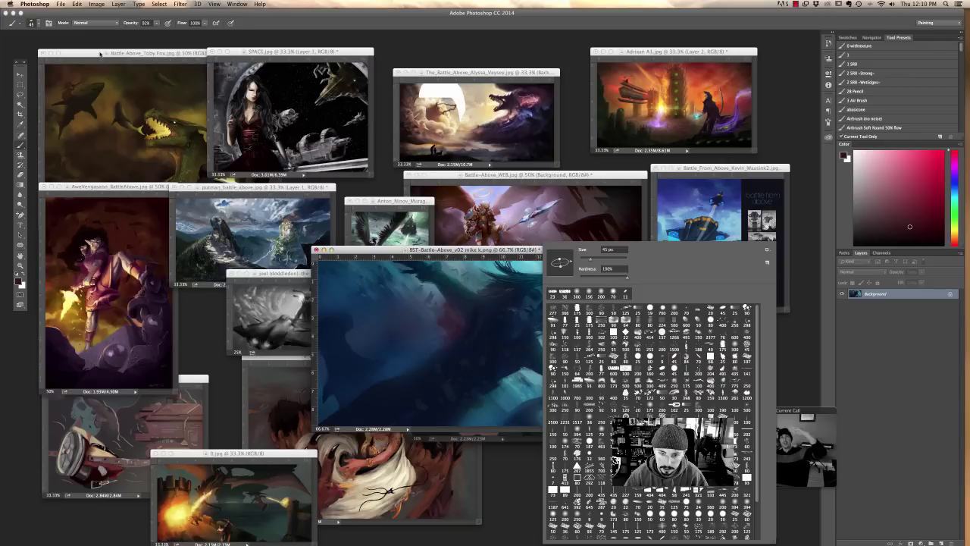
pyautogui.press('Return')
pyautogui.click(94, 23)
pyautogui.click(89, 95)
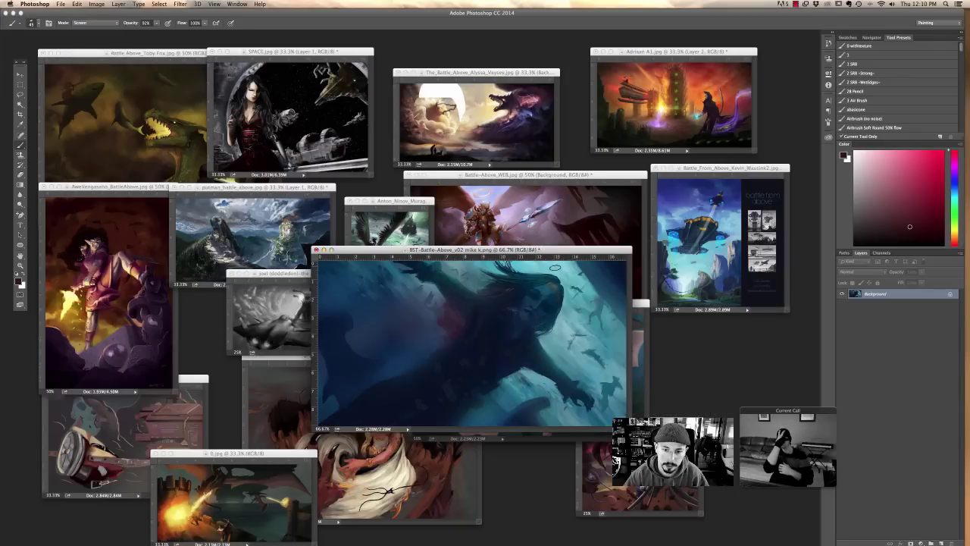
pyautogui.rightClick(554, 267)
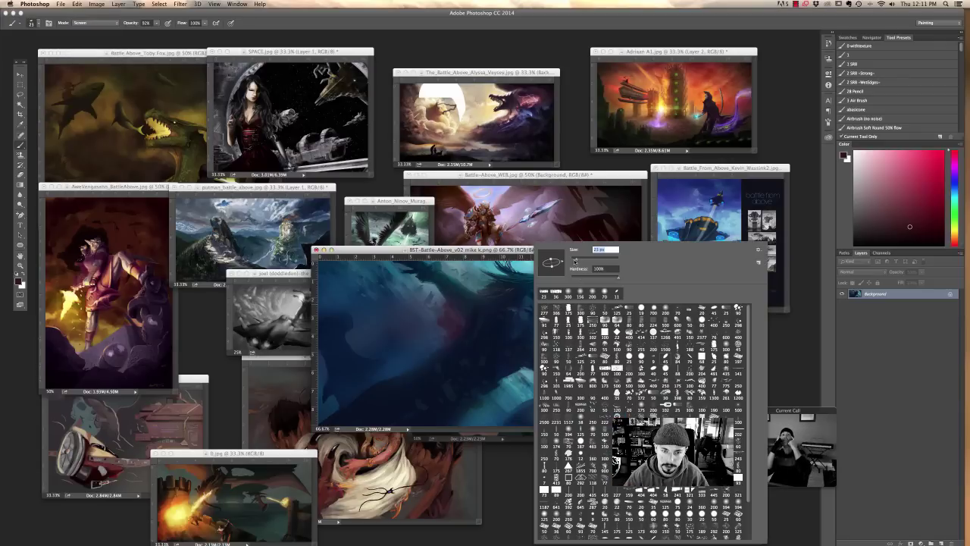
pyautogui.press('Return')
pyautogui.moveTo(558, 285); pyautogui.dragTo(551, 277)
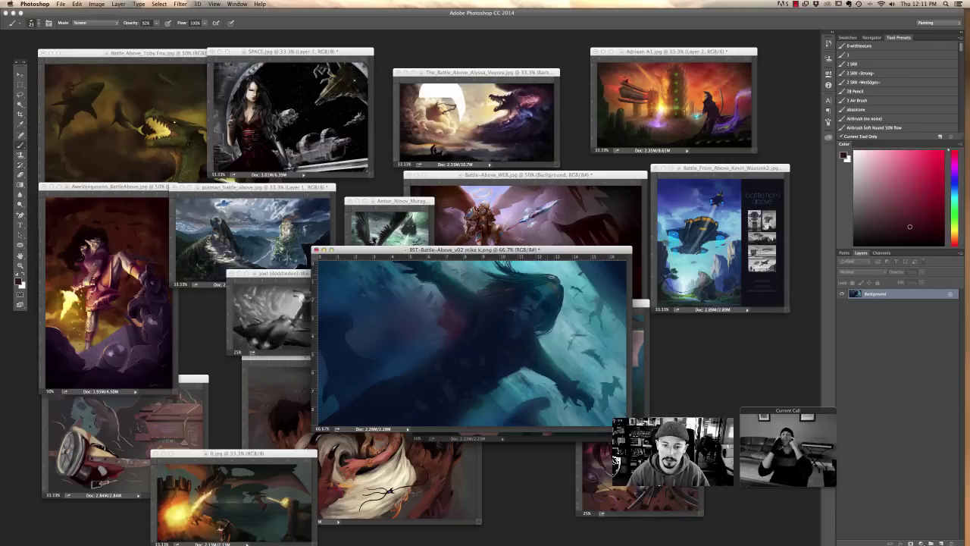
pyautogui.hotkey('ctrl', 'z')
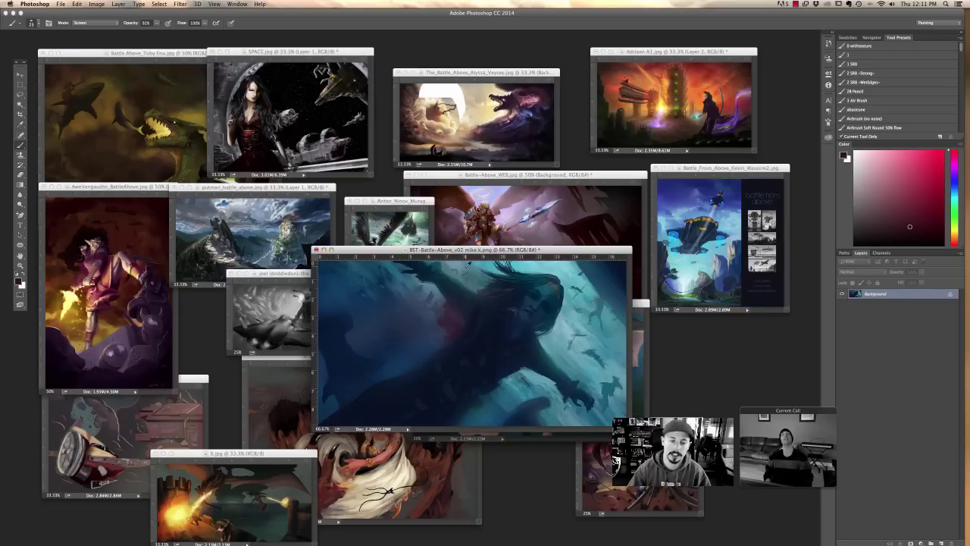
pyautogui.keyDown('alt'); pyautogui.click(556, 282); pyautogui.keyUp('alt')
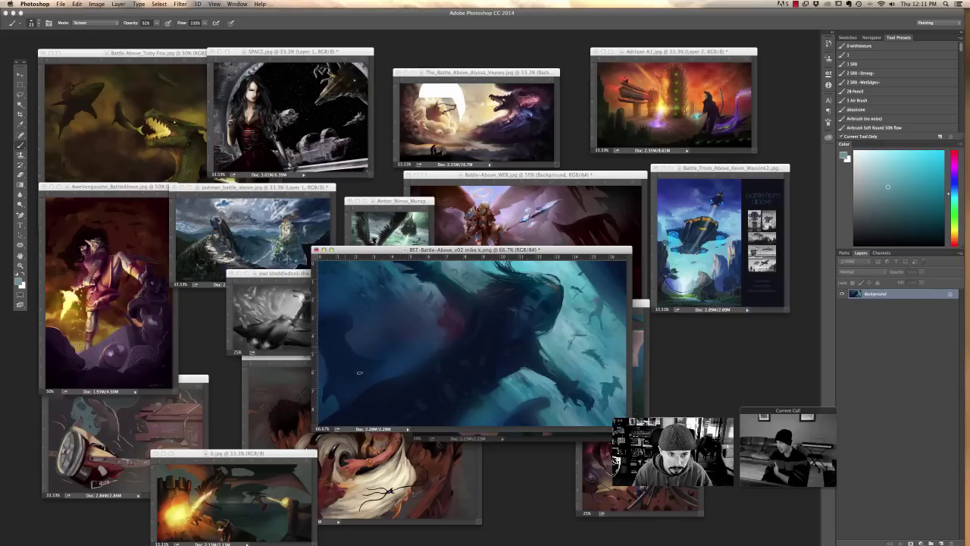
# - Lasso the figure's left edge and paint pale texture there with a 104 px soft textured brush
pyautogui.click(21, 94)
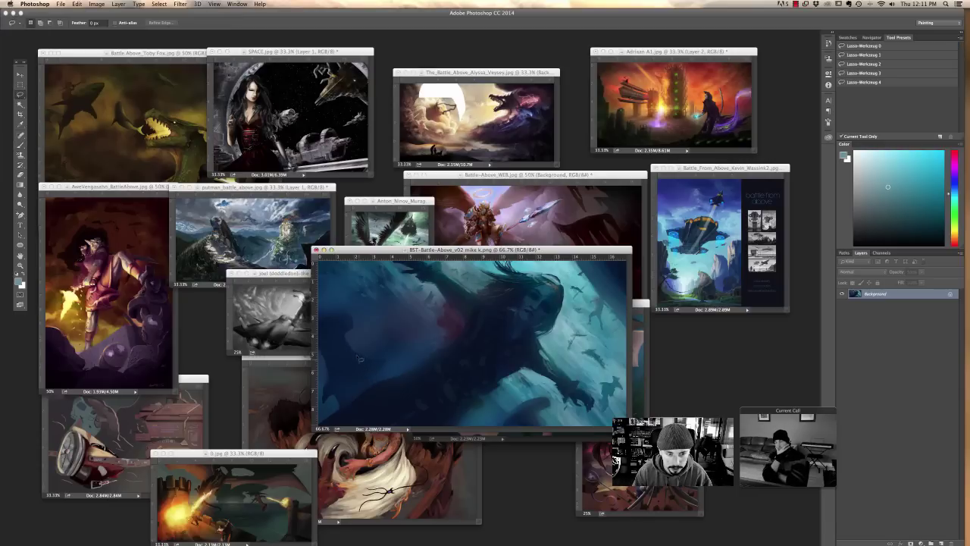
pyautogui.moveTo(341, 331)
pyautogui.mouseDown()
pyautogui.moveTo(342, 359)
pyautogui.moveTo(379, 395)
pyautogui.moveTo(365, 364)
pyautogui.mouseUp()
pyautogui.press('b')
pyautogui.rightClick(359, 295)
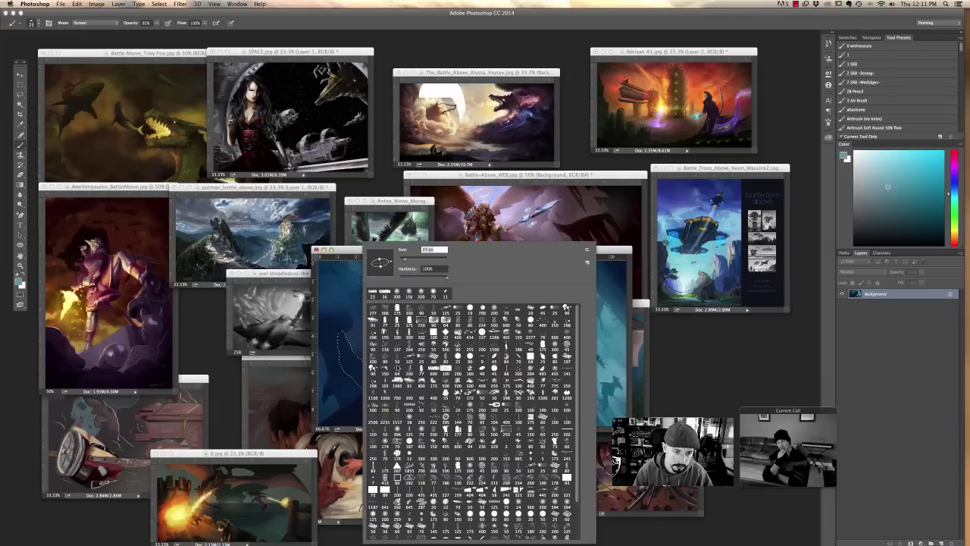
pyautogui.moveTo(403, 258); pyautogui.dragTo(439, 259)
pyautogui.moveTo(445, 278); pyautogui.dragTo(400, 277)
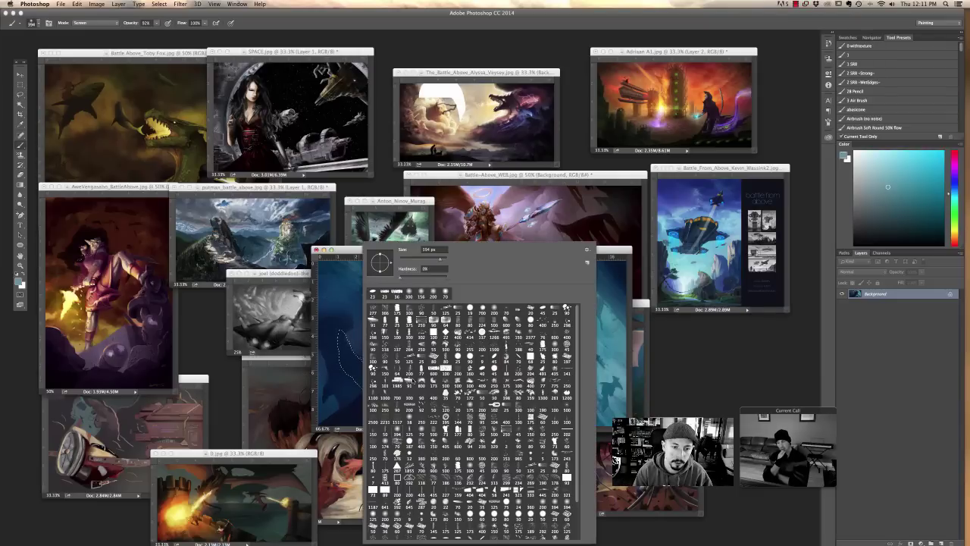
pyautogui.click(828, 121)
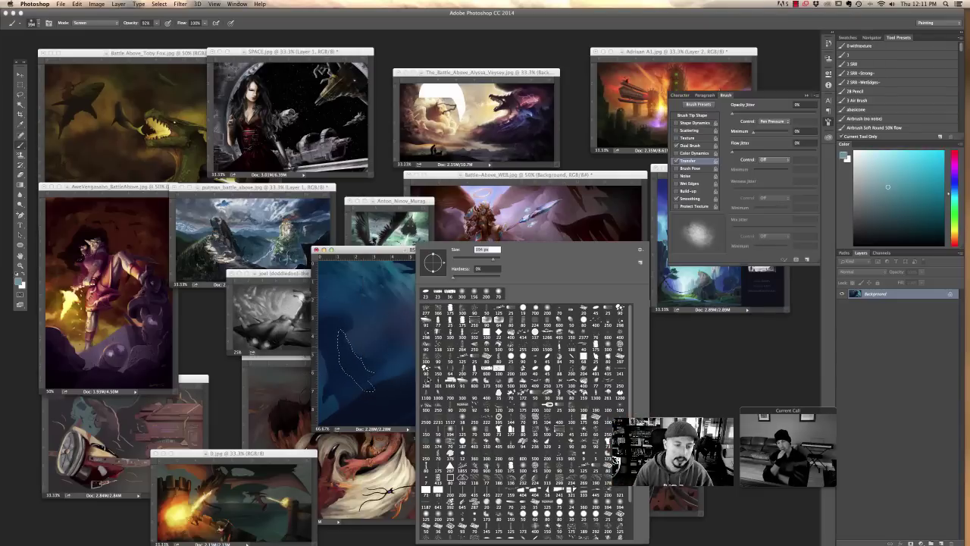
pyautogui.rightClick(411, 341)
pyautogui.click(437, 441)
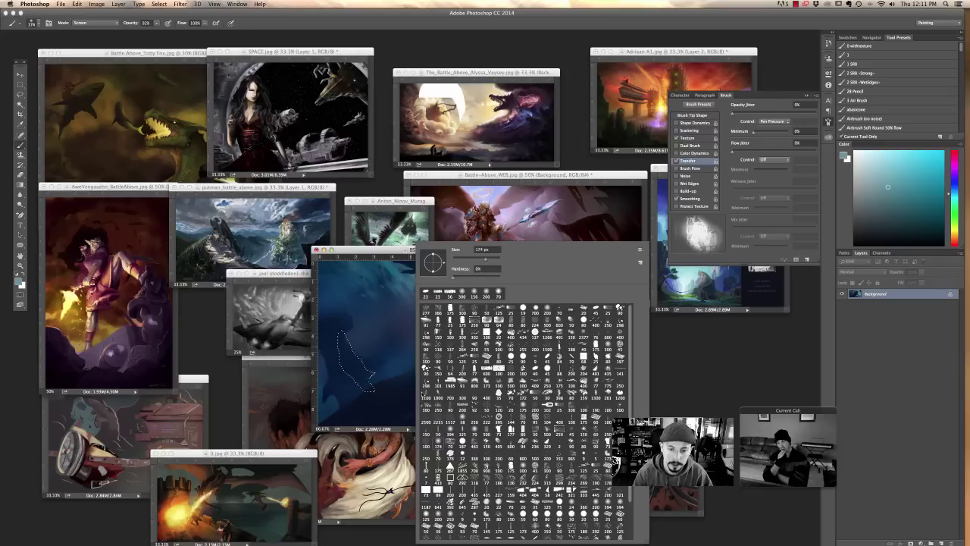
pyautogui.click(352, 345)
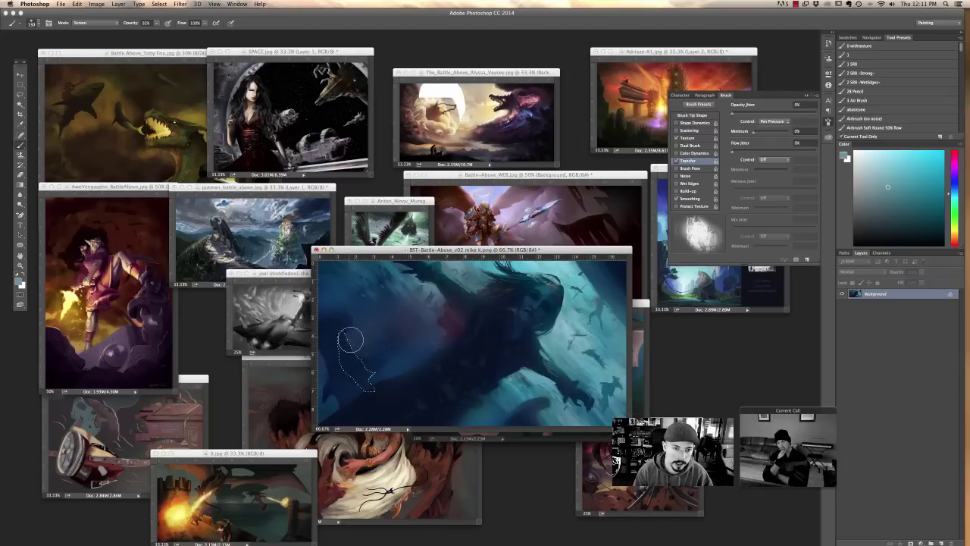
pyautogui.moveTo(347, 354)
pyautogui.mouseDown()
pyautogui.moveTo(336, 346)
pyautogui.moveTo(371, 395)
pyautogui.mouseUp()
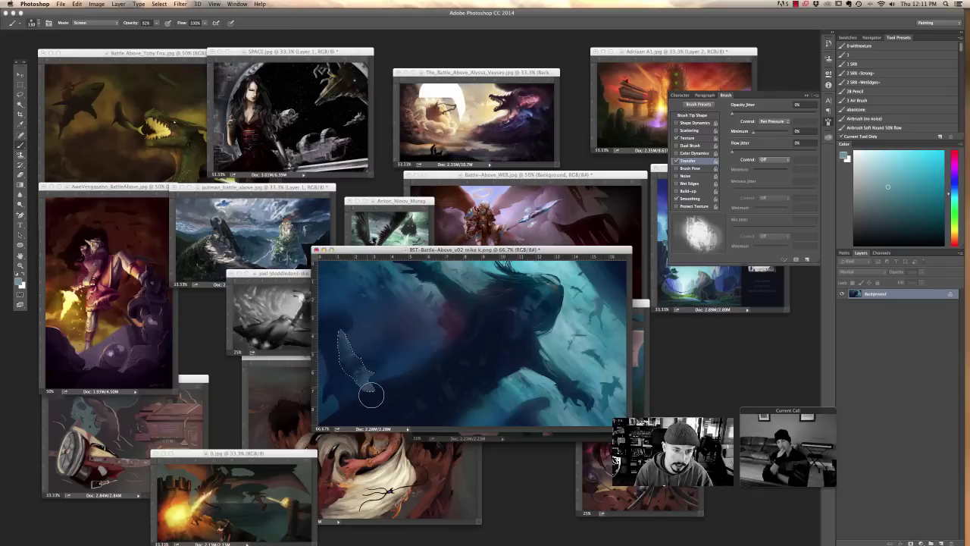
# - Set up a 200 px full-strength finger-painting smudge, then return to the Brush and adjust its hardness
pyautogui.click(22, 195)
pyautogui.keyDown('alt'); pyautogui.click(21, 195); pyautogui.keyUp('alt')
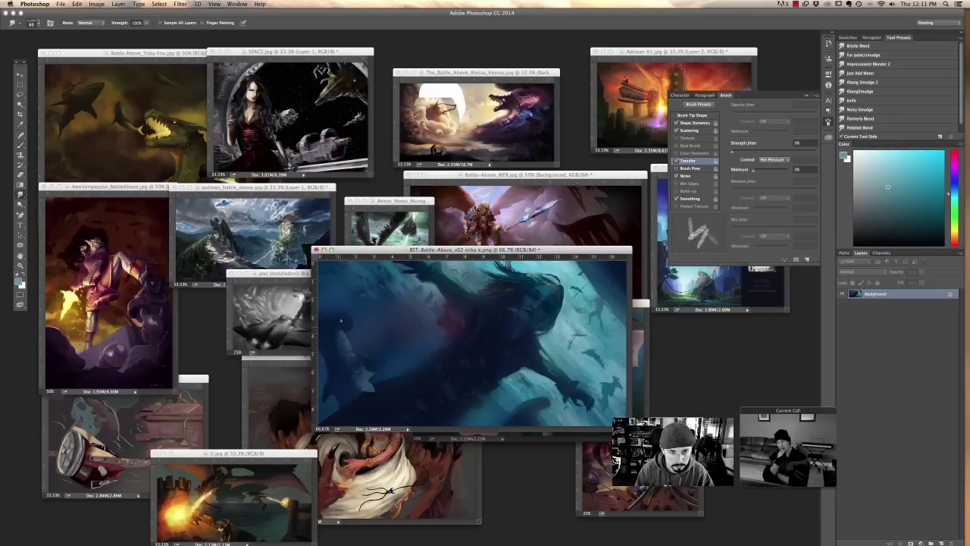
pyautogui.rightClick(357, 335)
pyautogui.write('200')
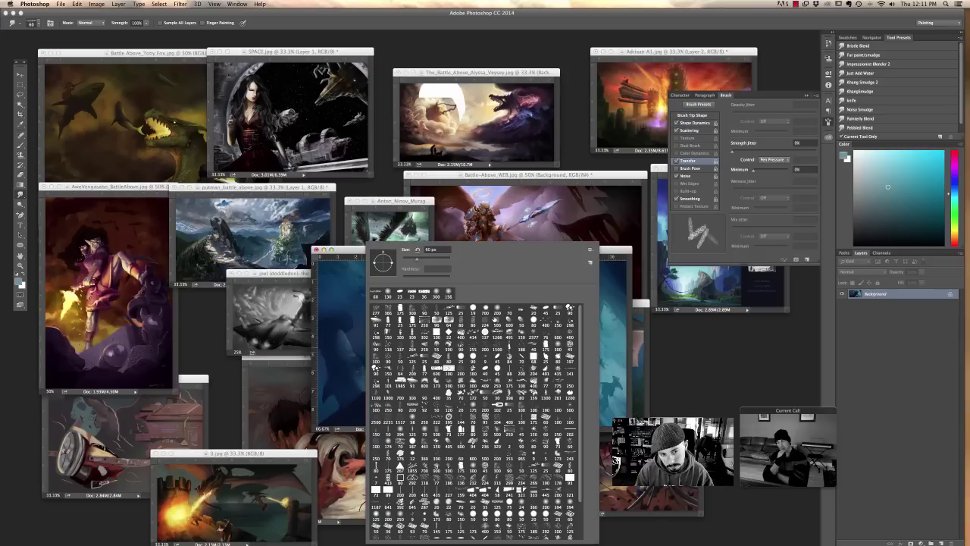
pyautogui.press('Tab')
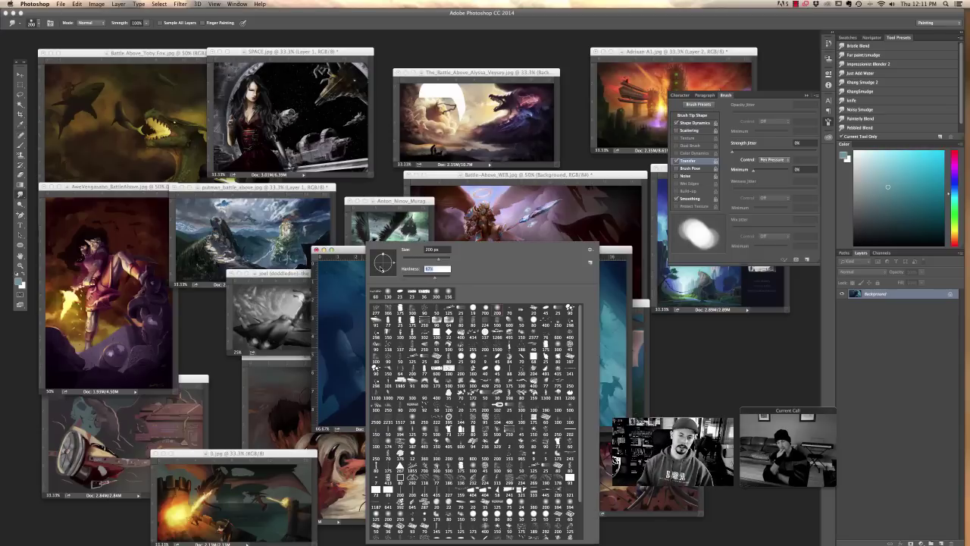
pyautogui.press('Return')
pyautogui.press('b')
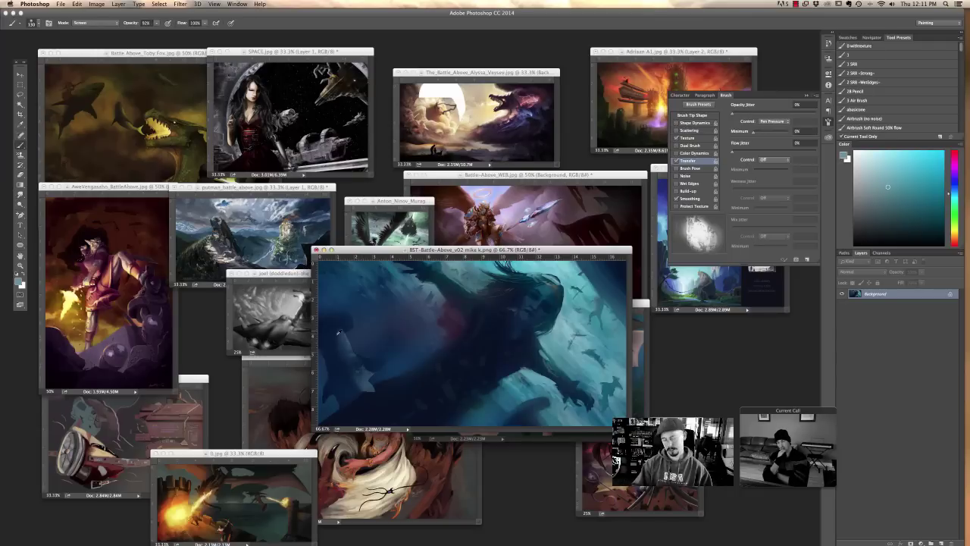
pyautogui.rightClick(344, 327)
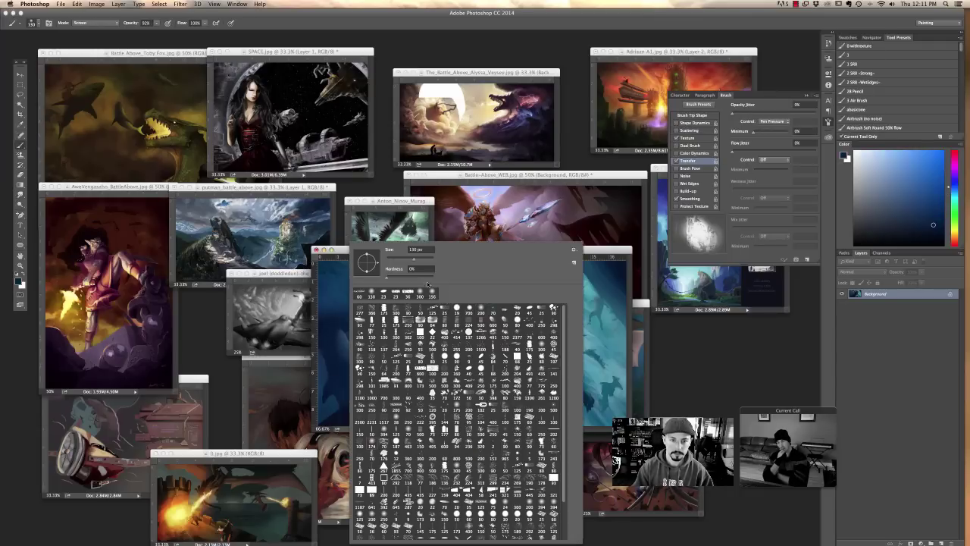
pyautogui.press('Tab')
pyautogui.press('Tab')
pyautogui.press('Return')
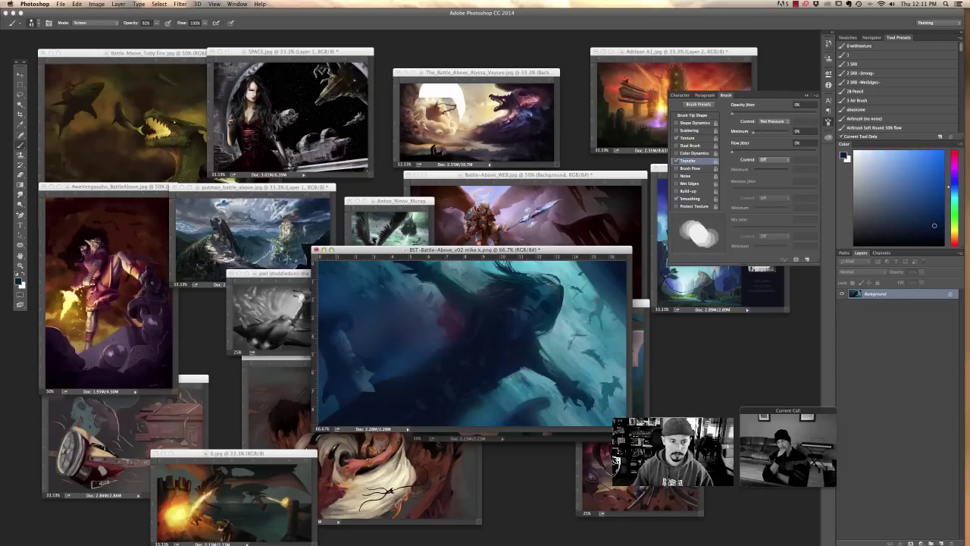
# - Set the brush Mode back to Normal, pick a new colour, and zoom the blue creature painting to 33.3%
pyautogui.click(97, 23)
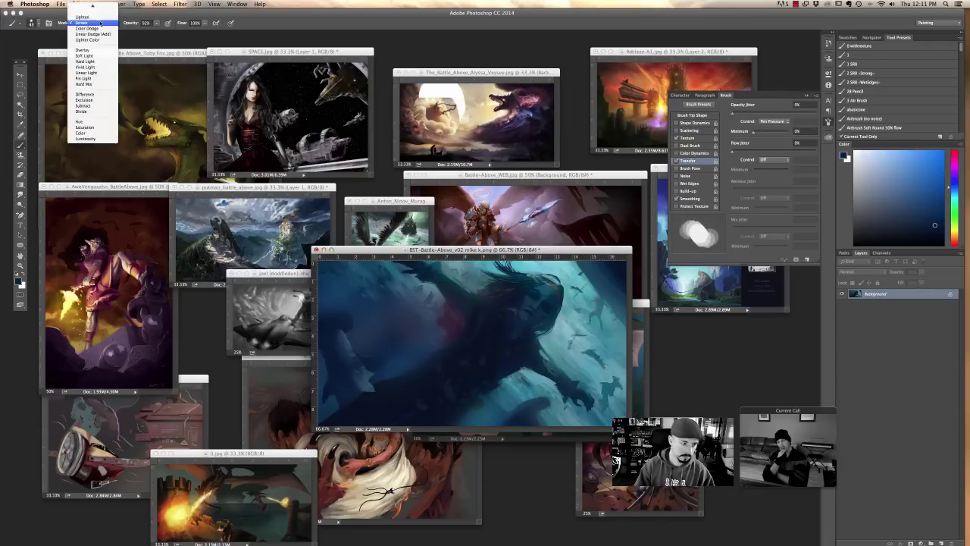
pyautogui.click(91, 9)
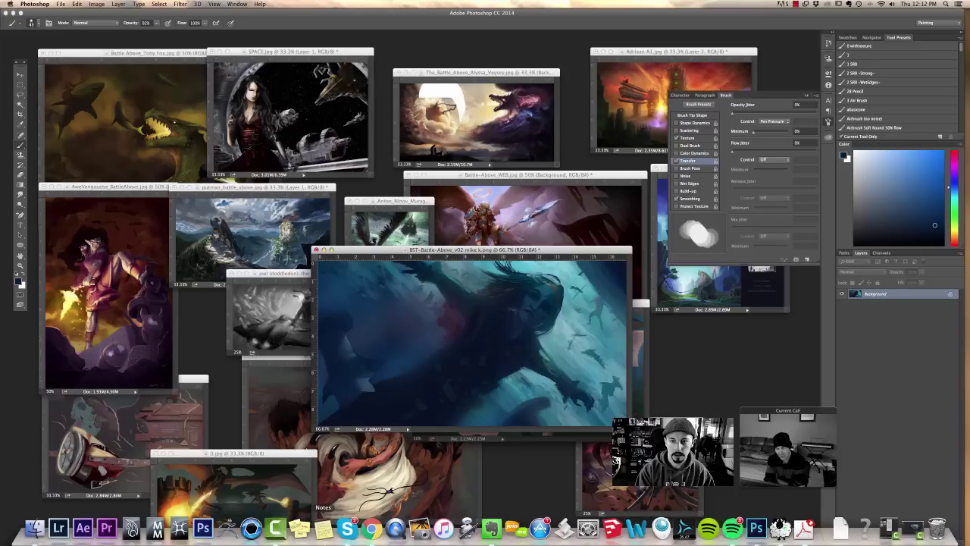
pyautogui.keyDown('alt'); pyautogui.click(390, 383); pyautogui.keyUp('alt')
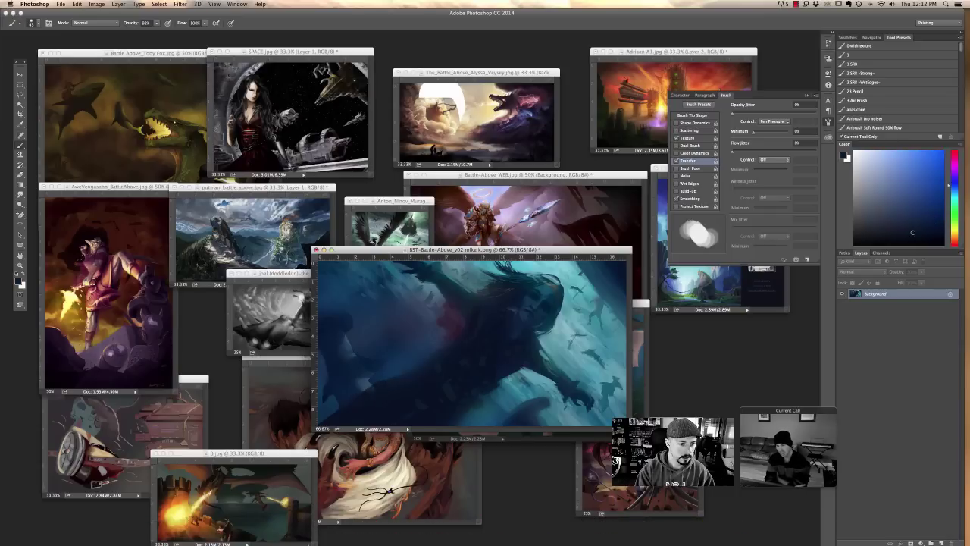
pyautogui.moveTo(300, 528)
pyautogui.press('super+minus')
pyautogui.press('super+minus')
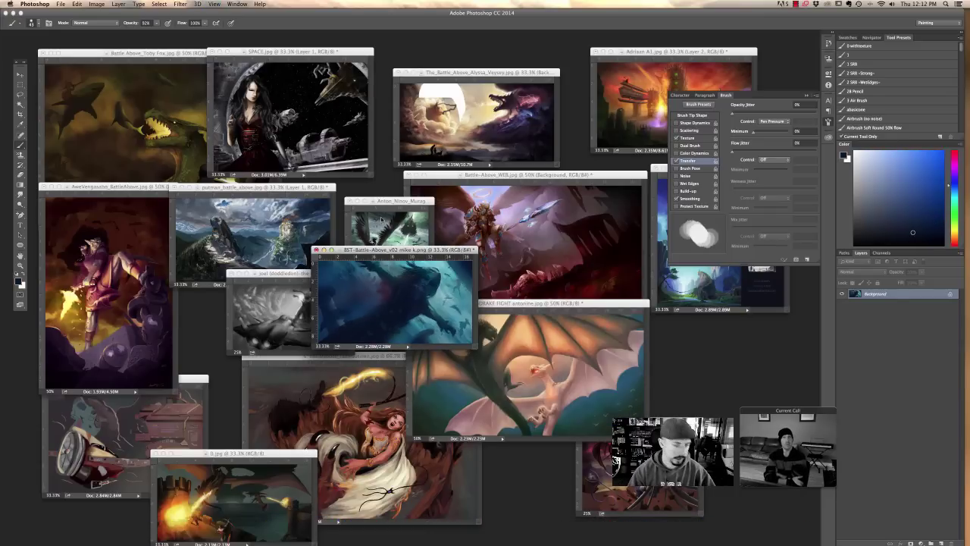
# - Move the blue creature painting aside and show bst_ship.battle at 66.7% in full-screen mode
pyautogui.moveTo(445, 251); pyautogui.dragTo(761, 320)
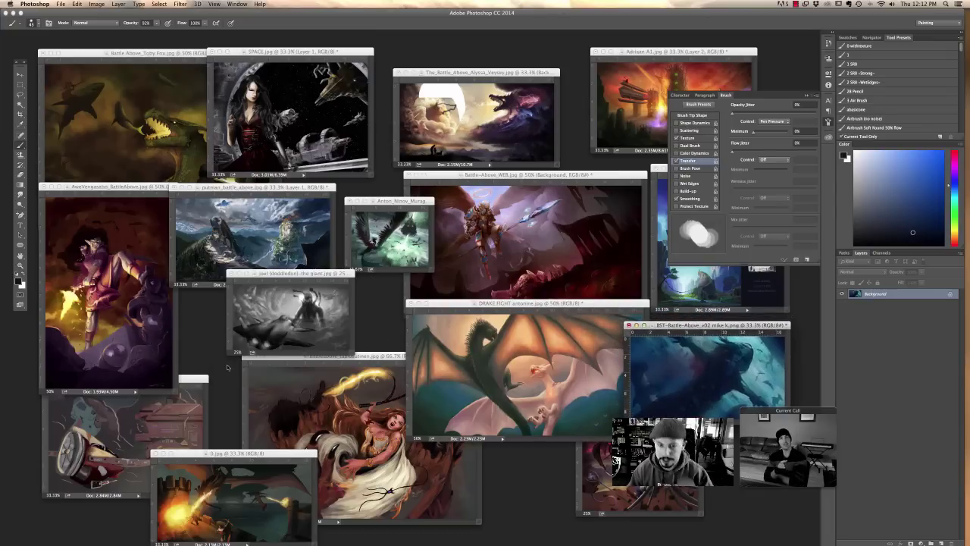
pyautogui.click(145, 379)
pyautogui.press('super+plus')
pyautogui.press('super+plus')
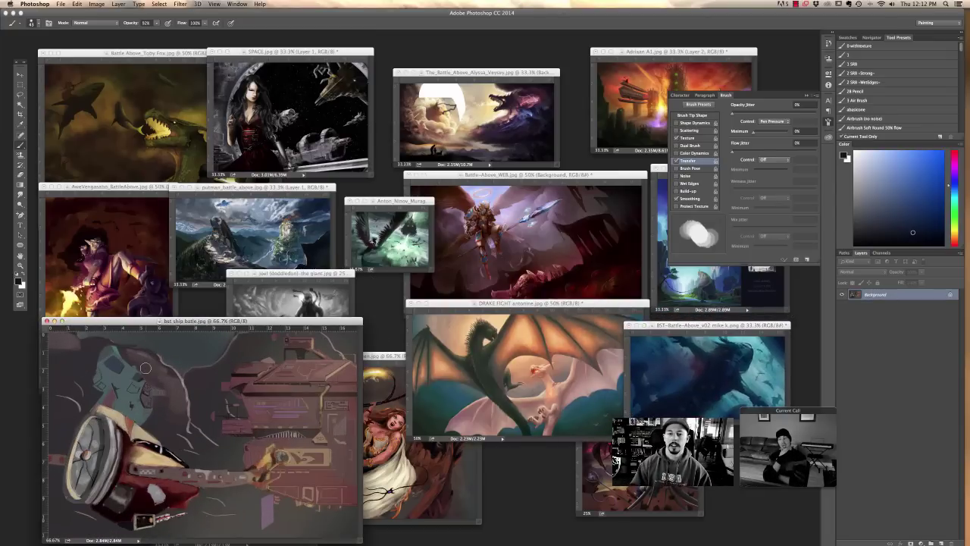
pyautogui.press('f')
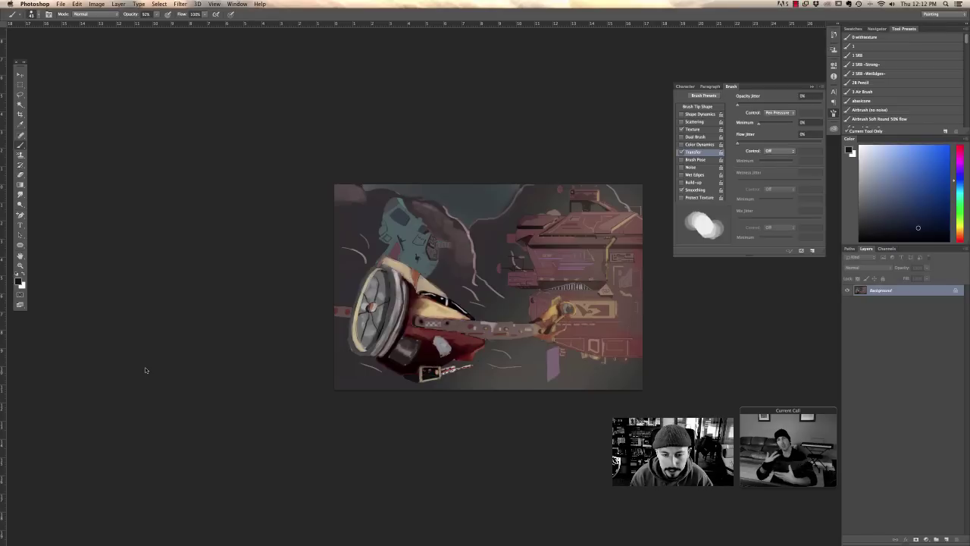
pyautogui.press('f')
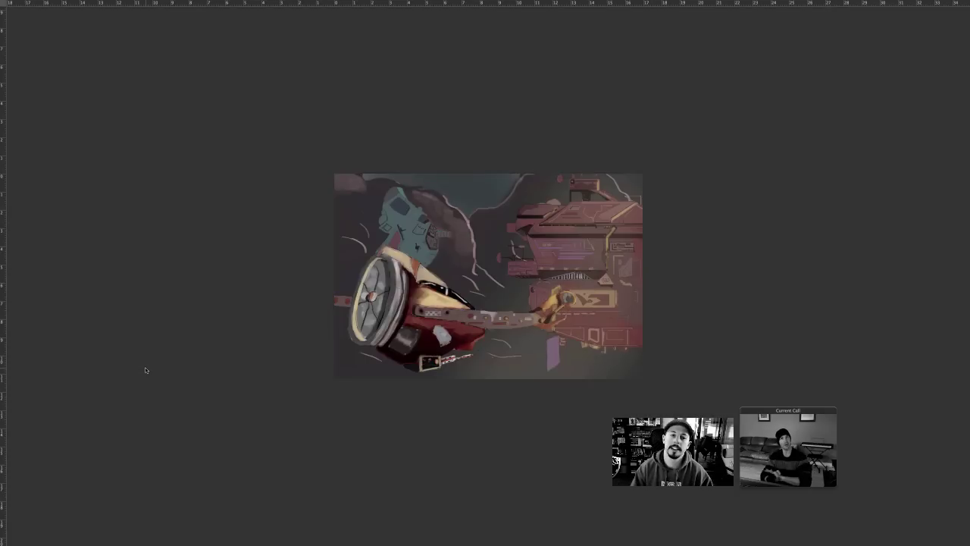
pyautogui.press('f')
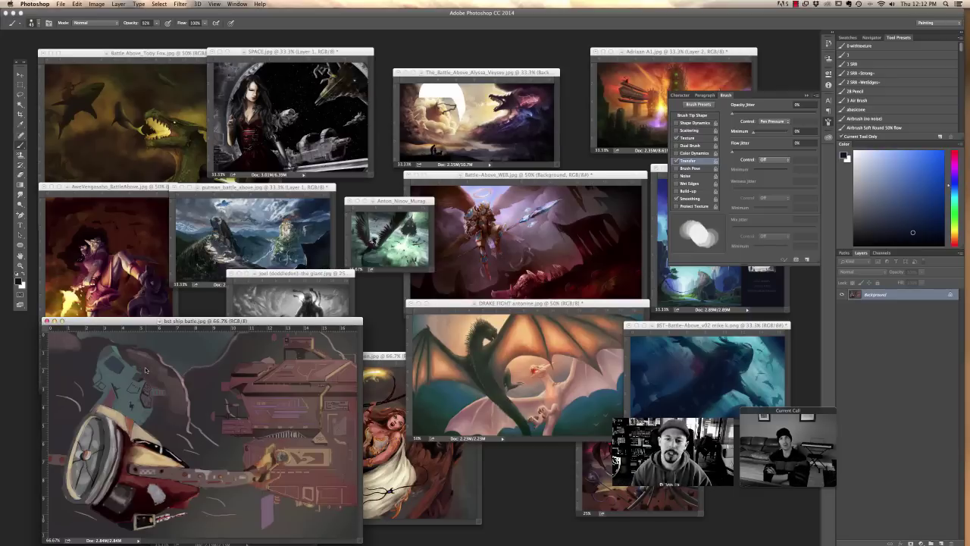
pyautogui.press('f')
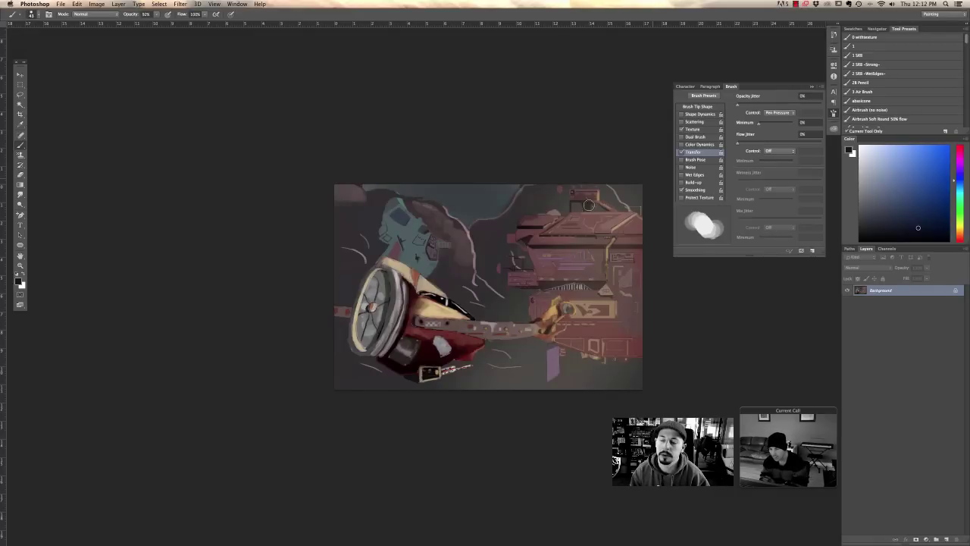
# - Close the Brush settings panel and bring up the Image > Adjustments list
pyautogui.click(812, 86)
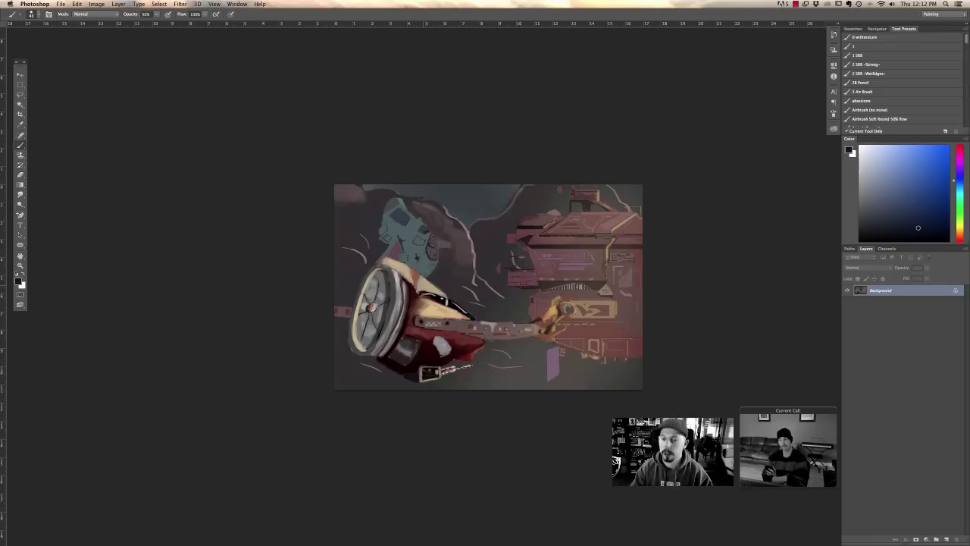
pyautogui.click(97, 4)
pyautogui.moveTo(115, 25)
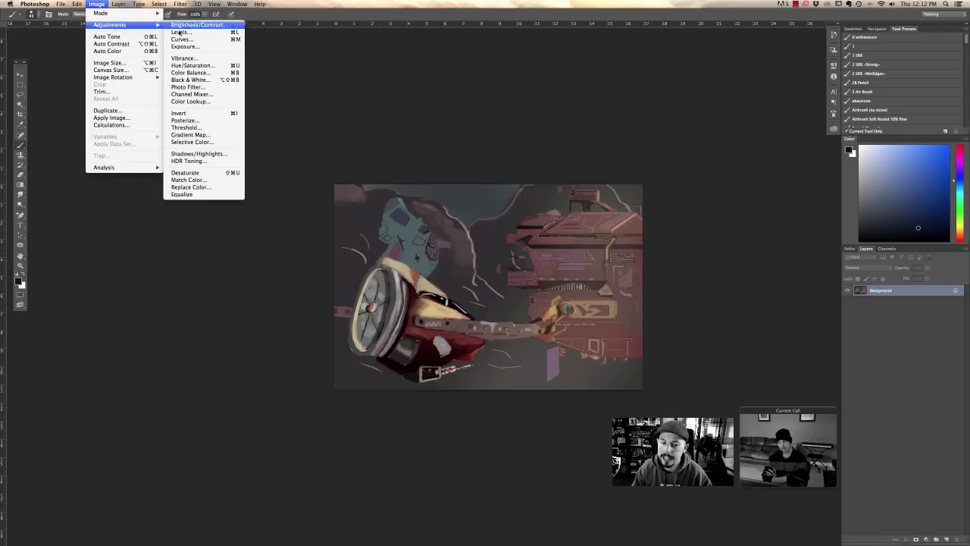
# - Drain all colour from the ship painting with Hue/Saturation at Saturation -100
pyautogui.click(193, 65)
pyautogui.moveTo(653, 394); pyautogui.dragTo(641, 394)
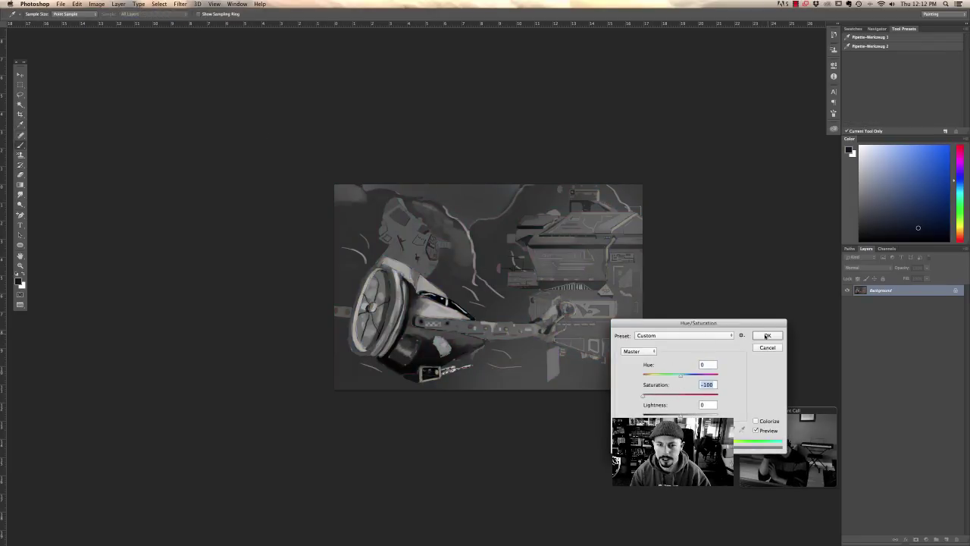
pyautogui.press('Return')
pyautogui.press('b')
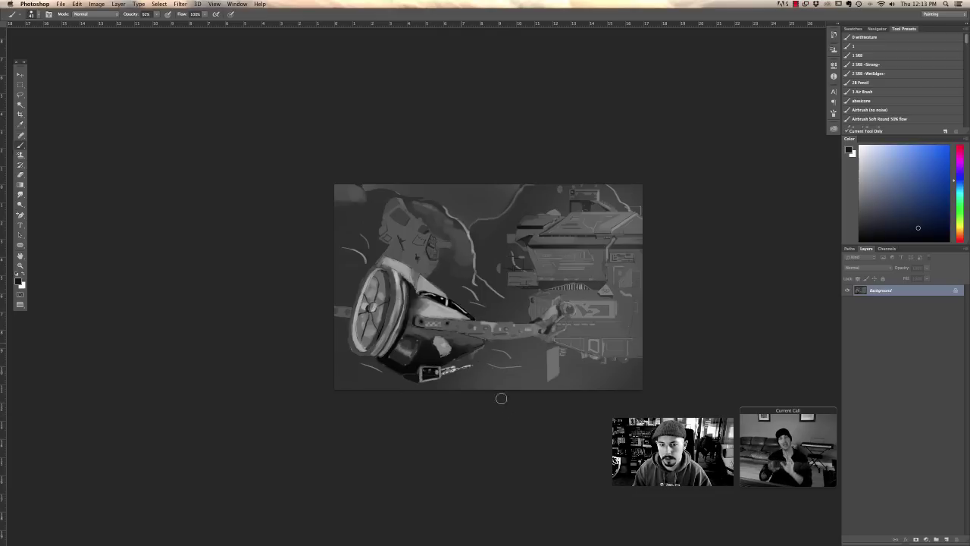
# - Add a new layer and sketch blue construction lines over the right-hand ship
pyautogui.click(944, 537)
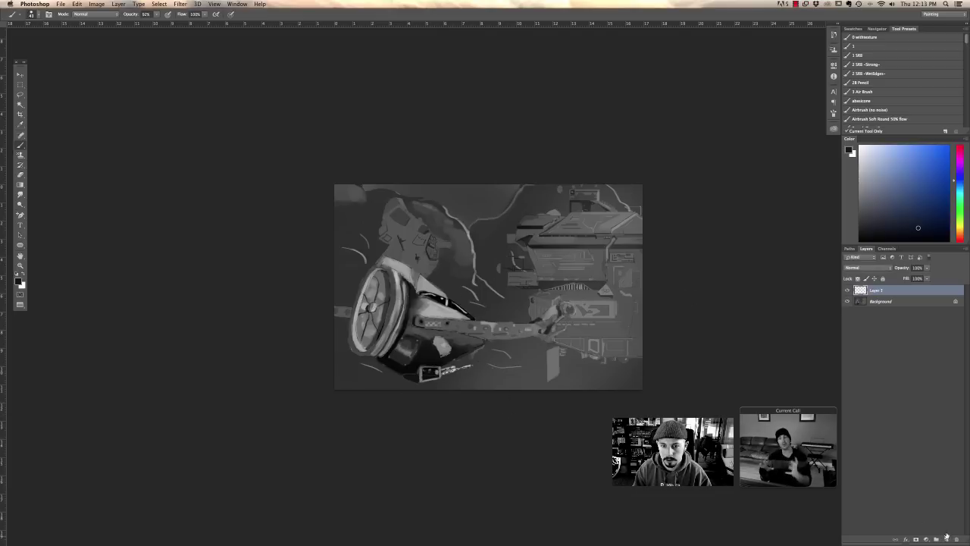
pyautogui.click(930, 176)
pyautogui.rightClick(508, 305)
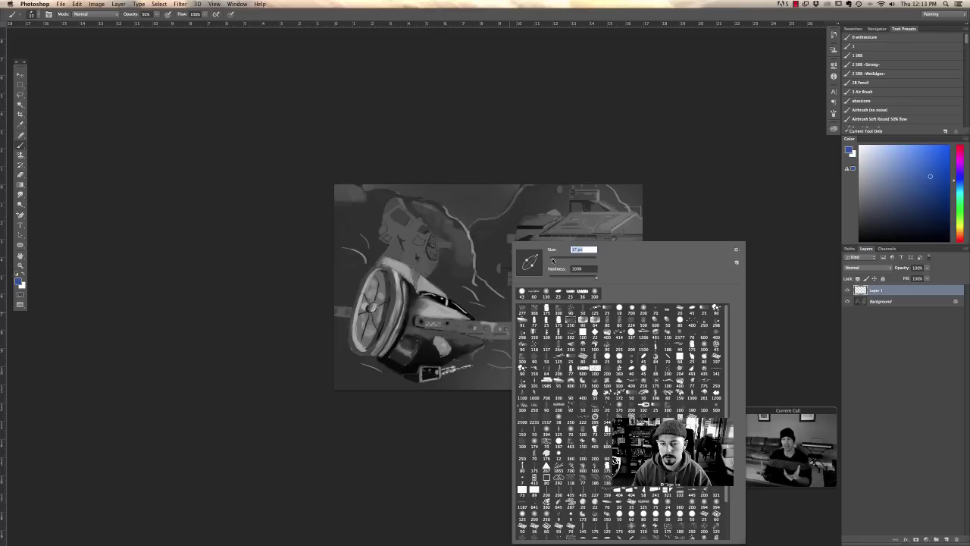
pyautogui.click(551, 224)
pyautogui.moveTo(528, 239); pyautogui.dragTo(540, 290)
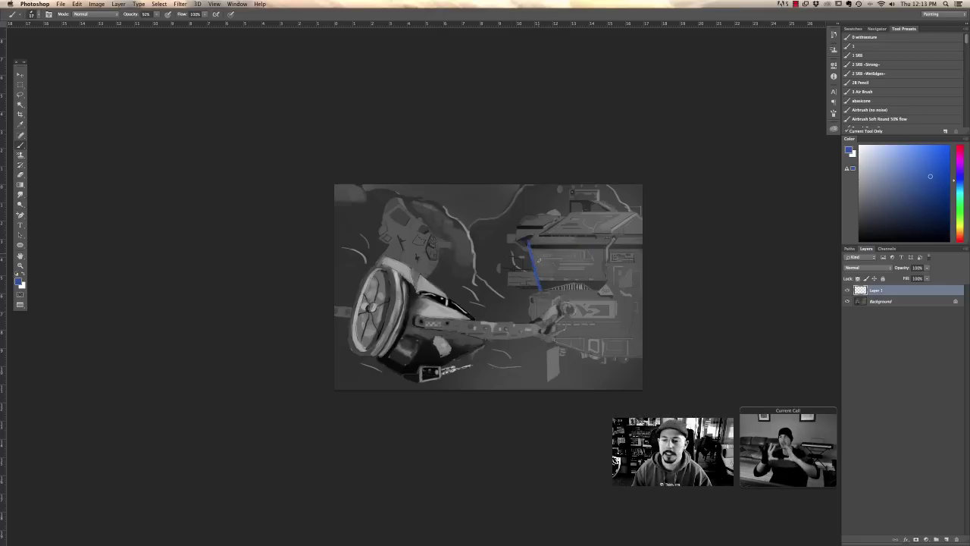
pyautogui.moveTo(549, 339); pyautogui.dragTo(672, 341)
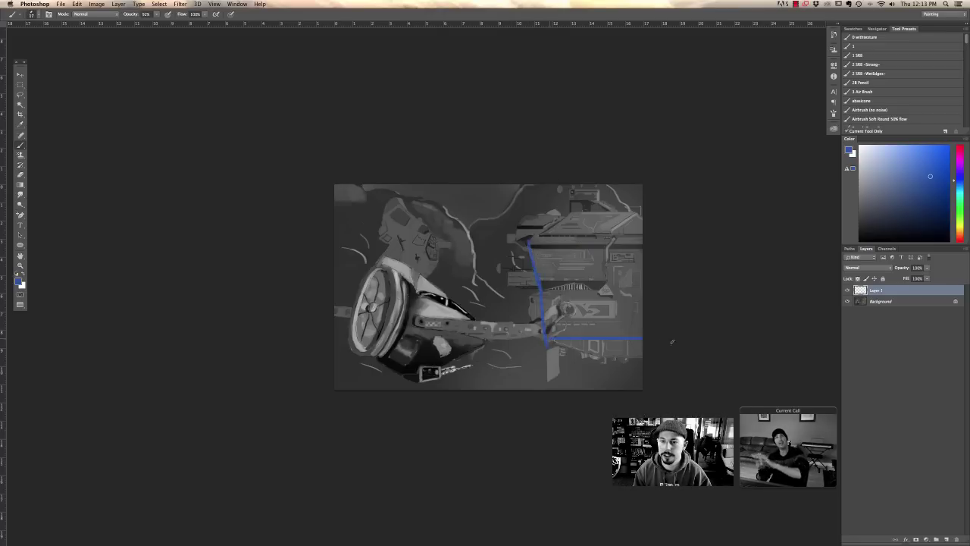
pyautogui.moveTo(530, 245)
pyautogui.mouseDown()
pyautogui.moveTo(643, 244)
pyautogui.moveTo(646, 227)
pyautogui.mouseUp()
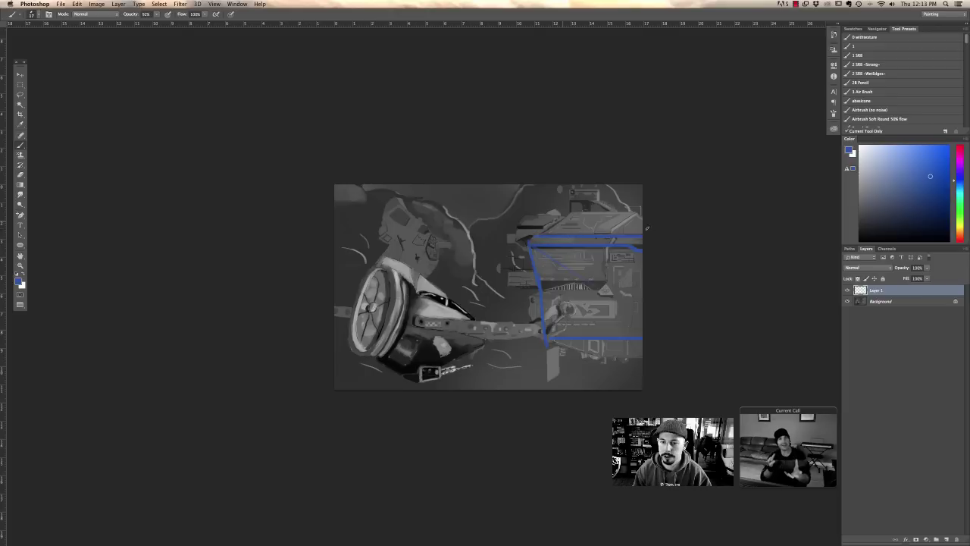
pyautogui.moveTo(566, 216); pyautogui.dragTo(644, 209)
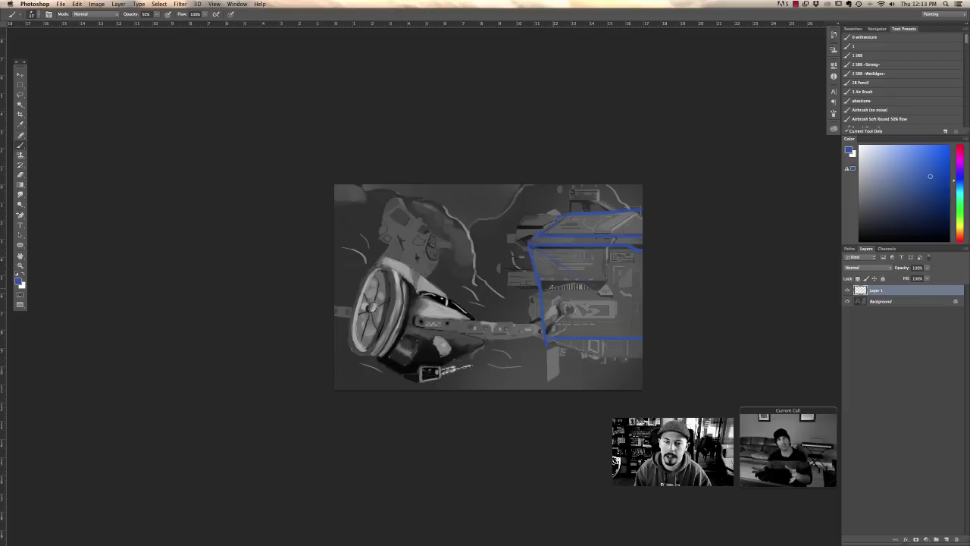
pyautogui.moveTo(536, 273)
pyautogui.mouseDown()
pyautogui.moveTo(501, 273)
pyautogui.moveTo(515, 280)
pyautogui.moveTo(508, 284)
pyautogui.mouseUp()
pyautogui.moveTo(515, 285)
pyautogui.mouseDown()
pyautogui.moveTo(537, 293)
pyautogui.moveTo(595, 284)
pyautogui.mouseUp()
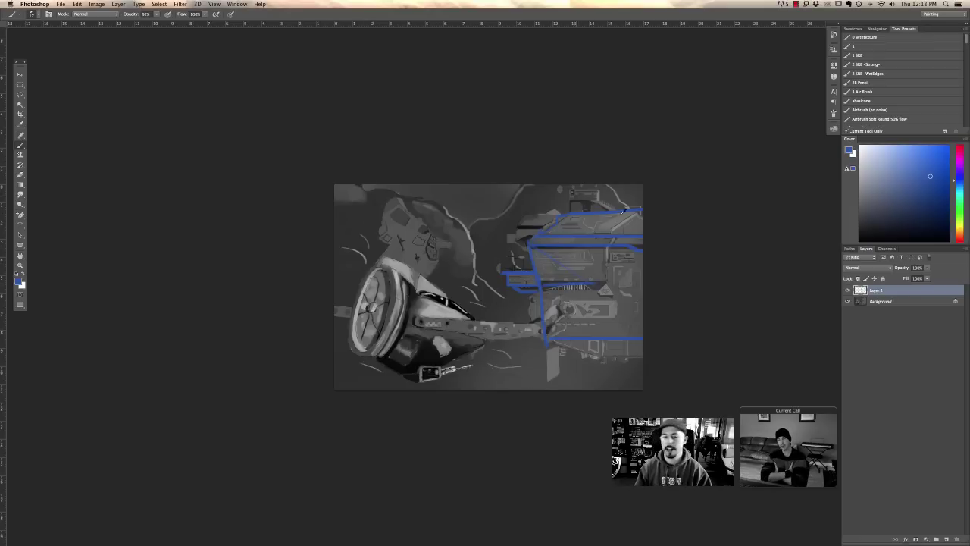
# - Outline the front wheel in blue, undo the stray horizontal guide line, and exit full screen
pyautogui.moveTo(572, 203); pyautogui.dragTo(595, 205)
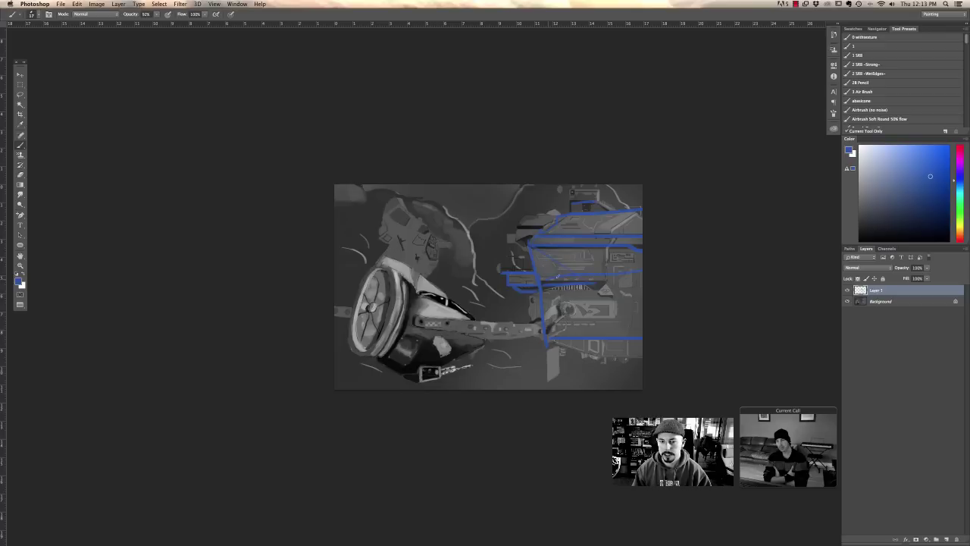
pyautogui.moveTo(542, 282); pyautogui.dragTo(600, 282)
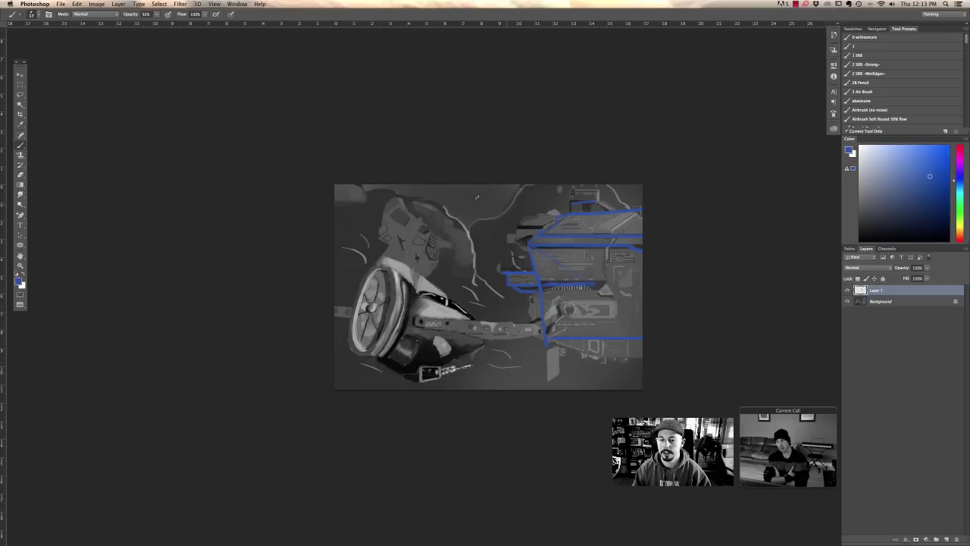
pyautogui.moveTo(466, 203)
pyautogui.mouseDown()
pyautogui.moveTo(489, 220)
pyautogui.moveTo(469, 201)
pyautogui.mouseUp()
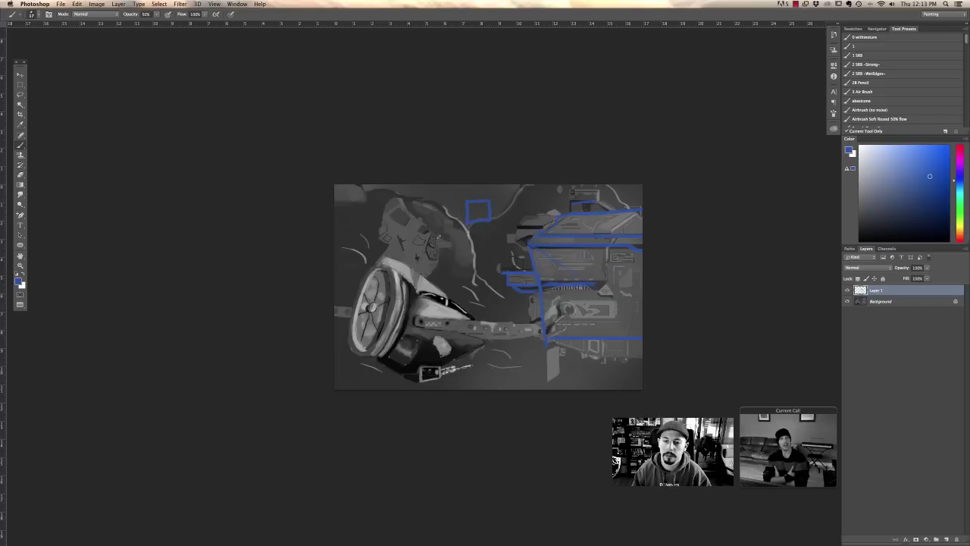
pyautogui.moveTo(383, 266)
pyautogui.mouseDown()
pyautogui.moveTo(389, 288)
pyautogui.moveTo(370, 347)
pyautogui.mouseUp()
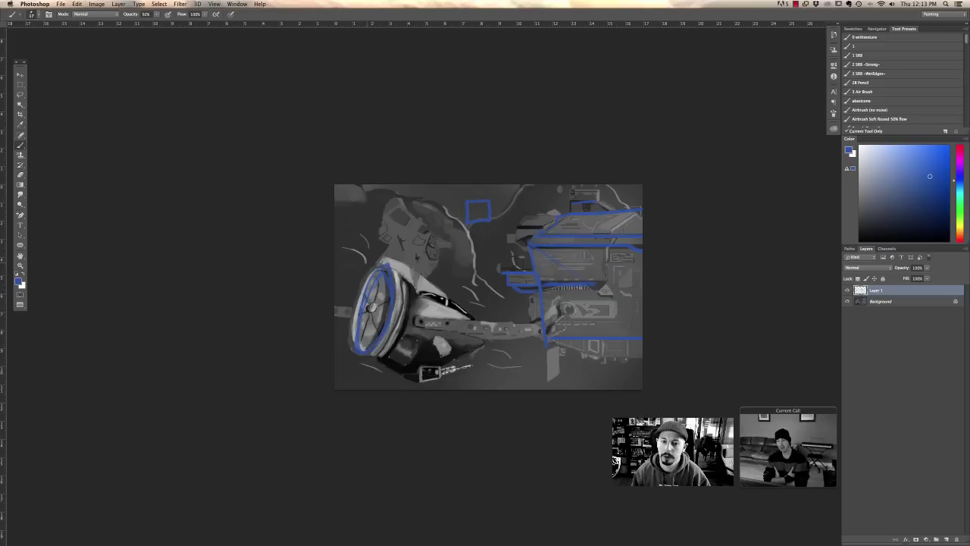
pyautogui.moveTo(391, 269); pyautogui.dragTo(464, 322)
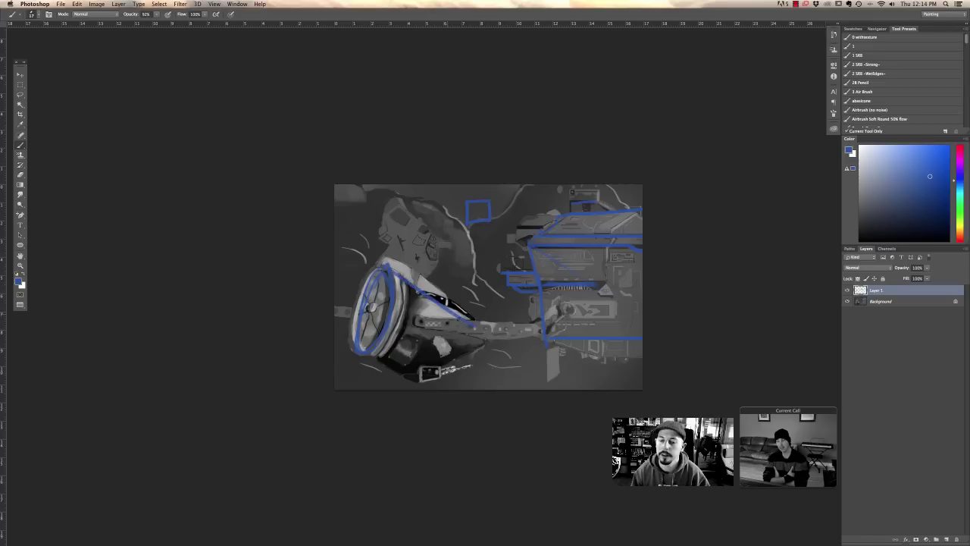
pyautogui.moveTo(362, 351)
pyautogui.mouseDown()
pyautogui.moveTo(432, 381)
pyautogui.moveTo(470, 369)
pyautogui.moveTo(479, 335)
pyautogui.mouseUp()
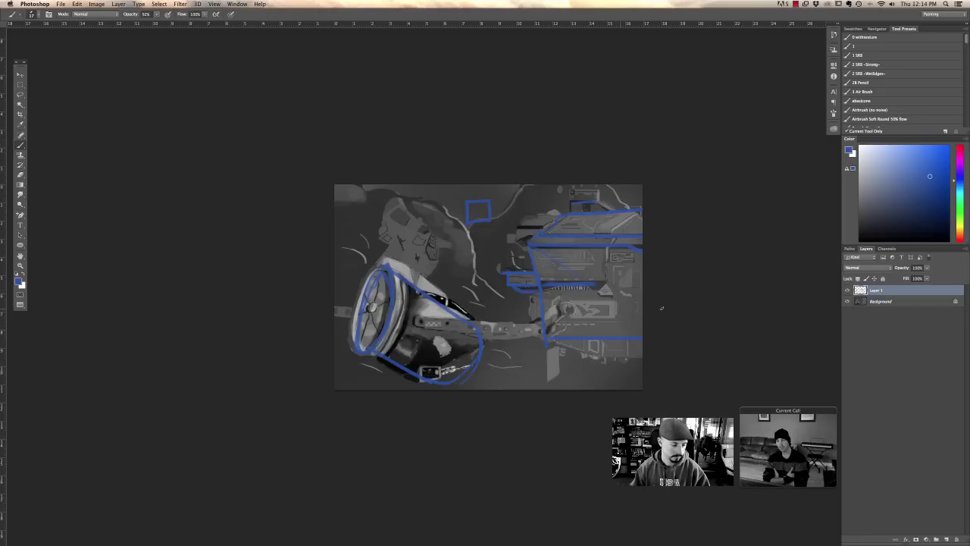
pyautogui.moveTo(662, 308); pyautogui.dragTo(272, 303)
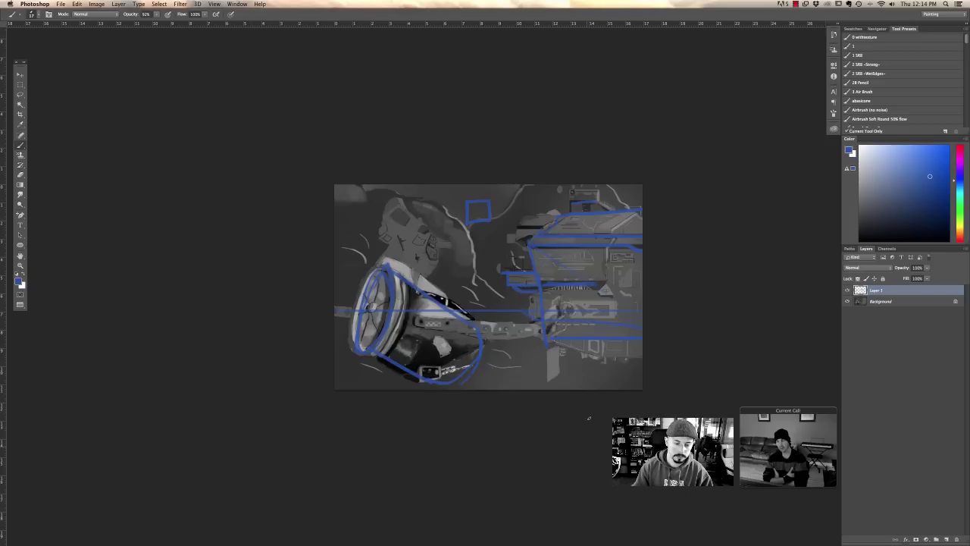
pyautogui.press('super+z')
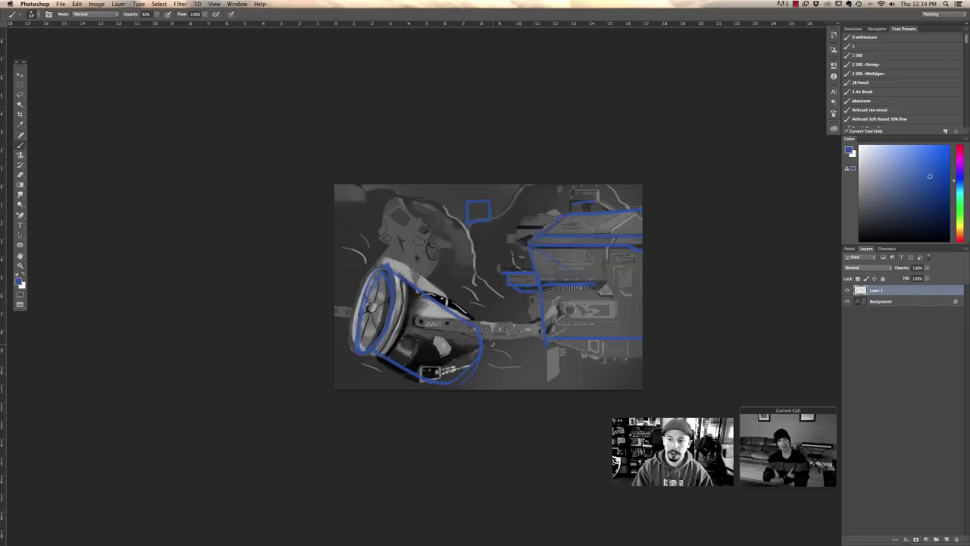
pyautogui.press('f')
pyautogui.press('f')
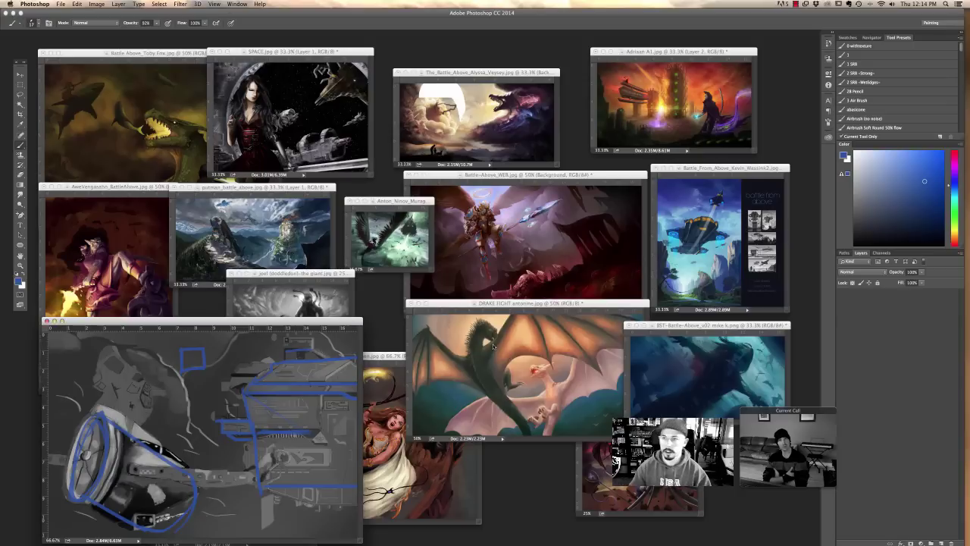
# - Move the ship window aside, activate Battle_From_Above, zoom in and pan, then zoom back out
pyautogui.moveTo(197, 320); pyautogui.dragTo(385, 250)
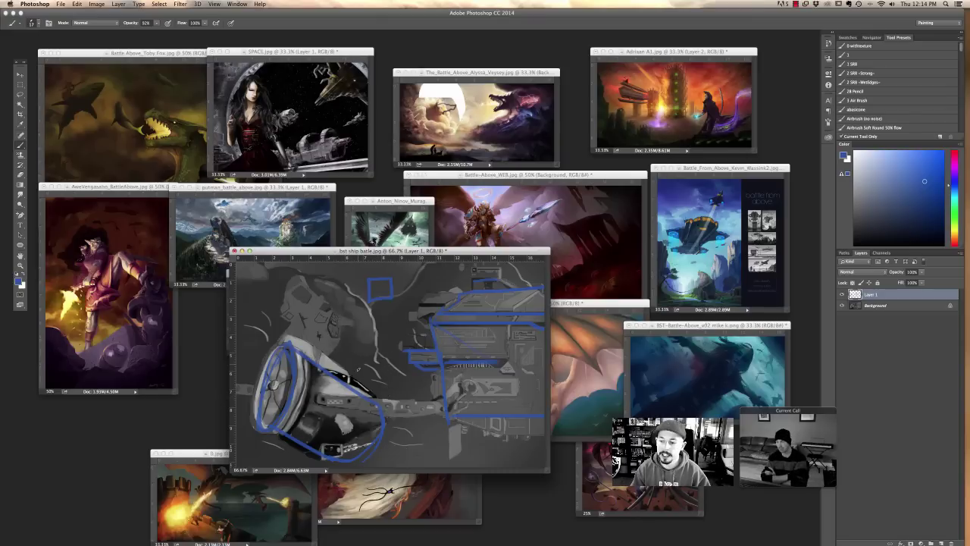
pyautogui.hotkey('ctrl', 'Tab')
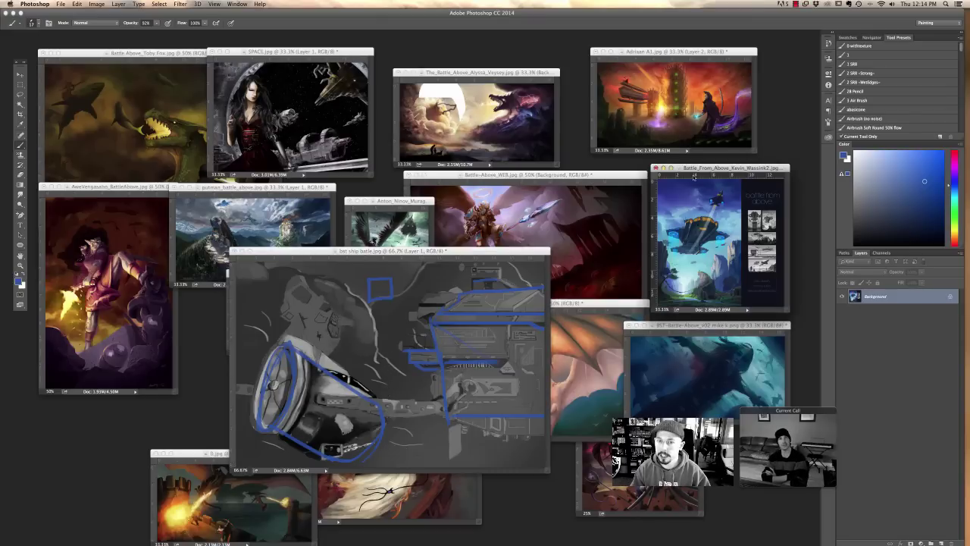
pyautogui.hotkey('ctrl', '+')
pyautogui.hotkey('ctrl', '+')
pyautogui.hotkey('ctrl', '+')
pyautogui.hotkey('ctrl', '+')
pyautogui.hotkey('ctrl', '+')
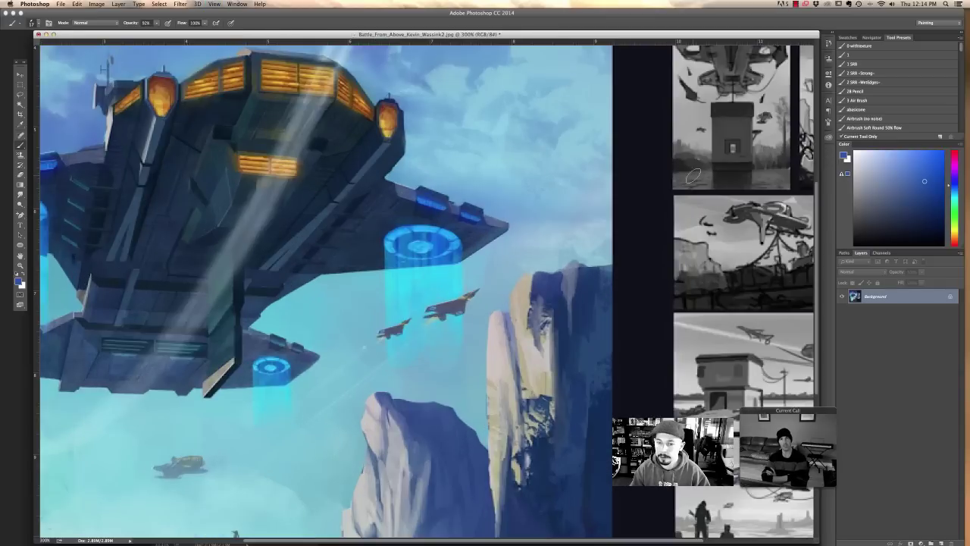
pyautogui.hscroll(5, 664, 162)
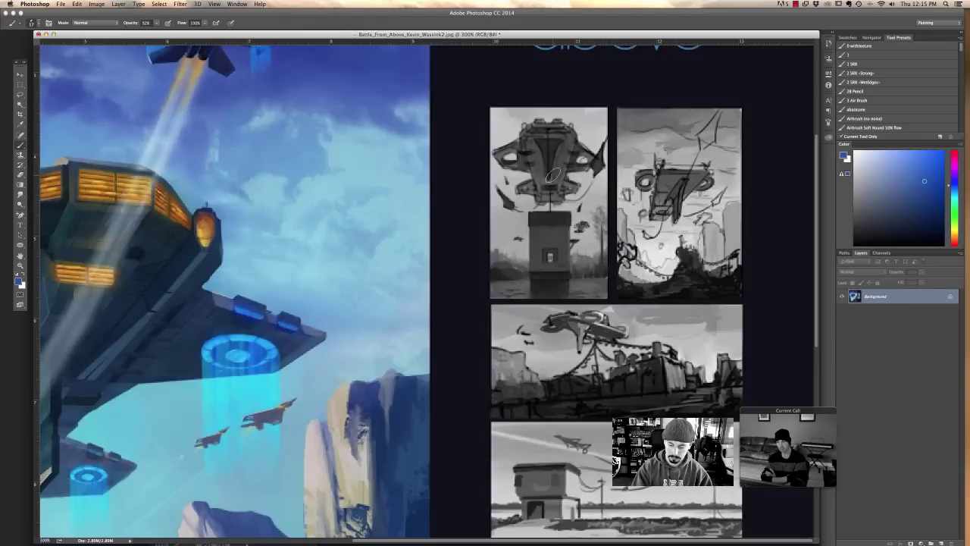
pyautogui.press('super+minus')
pyautogui.press('super+minus')
pyautogui.press('super+minus')
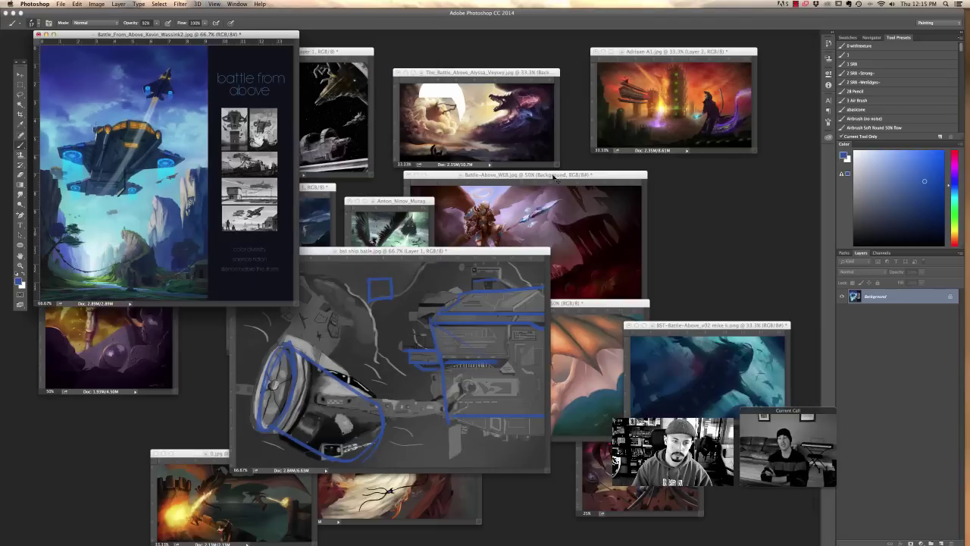
# - Hide the ship painting's blue Layer 1 sketch, then shrink and move its window to the lower left
pyautogui.moveTo(233, 35); pyautogui.dragTo(742, 108)
pyautogui.click(463, 274)
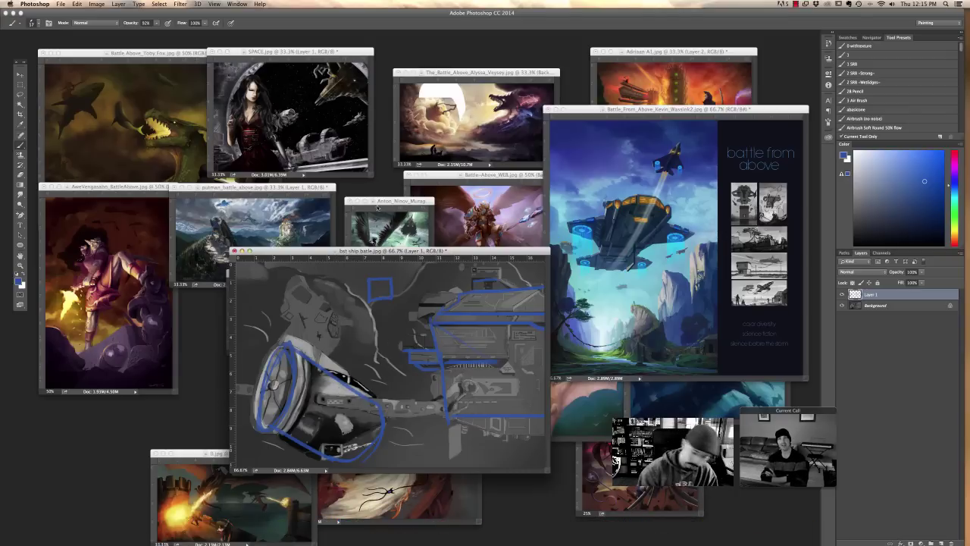
pyautogui.click(841, 295)
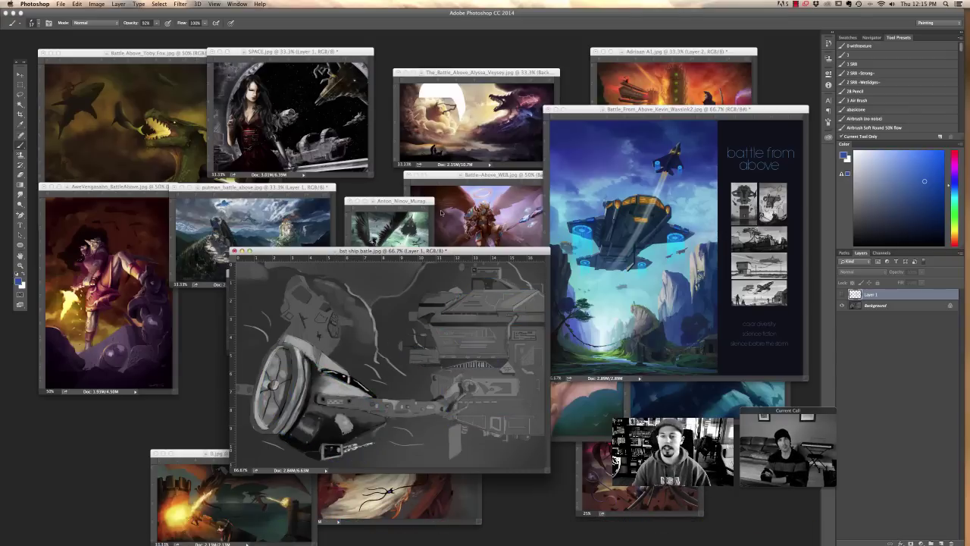
pyautogui.press('super+minus')
pyautogui.press('super+minus')
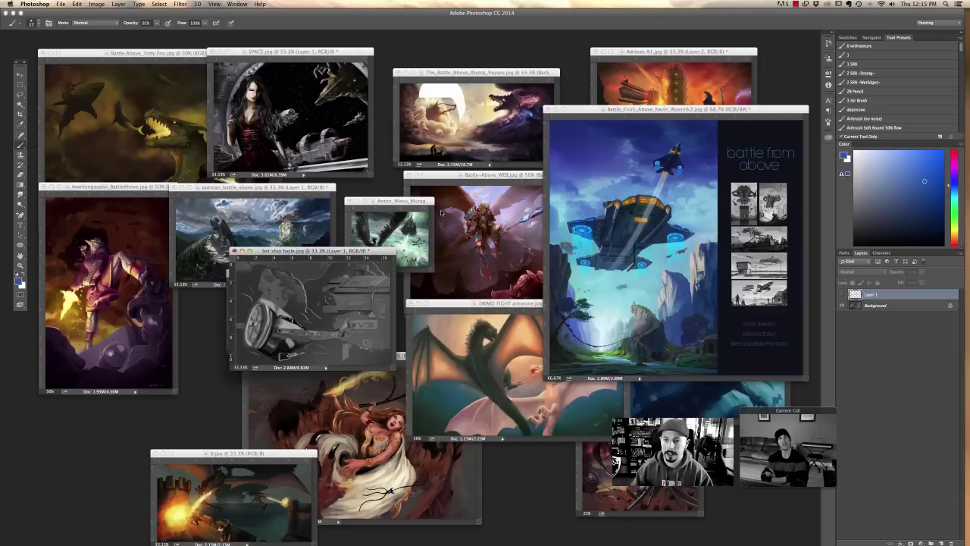
pyautogui.moveTo(319, 251); pyautogui.dragTo(164, 336)
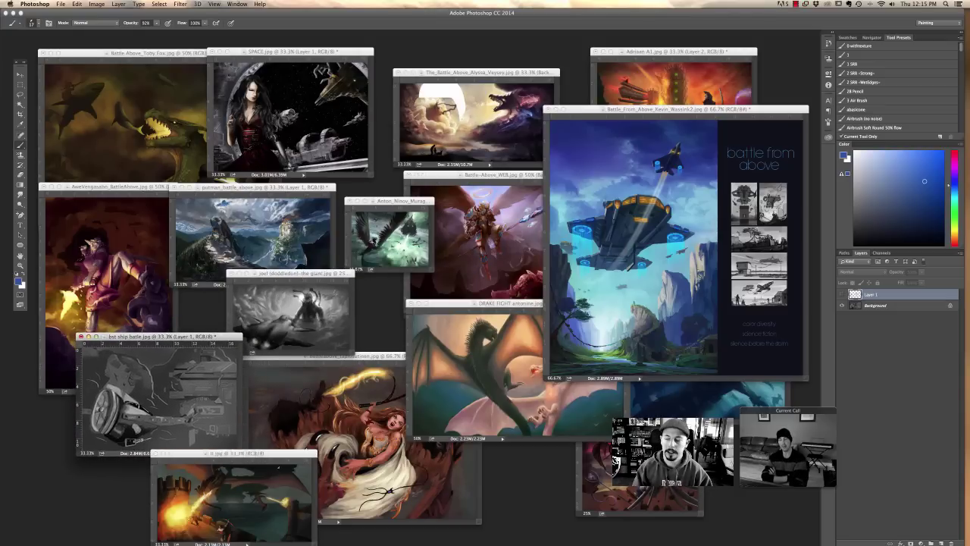
# - Bring 0.jpg forward, zoom to 66.7%, and show it in full-screen mode
pyautogui.moveTo(227, 452); pyautogui.dragTo(326, 265)
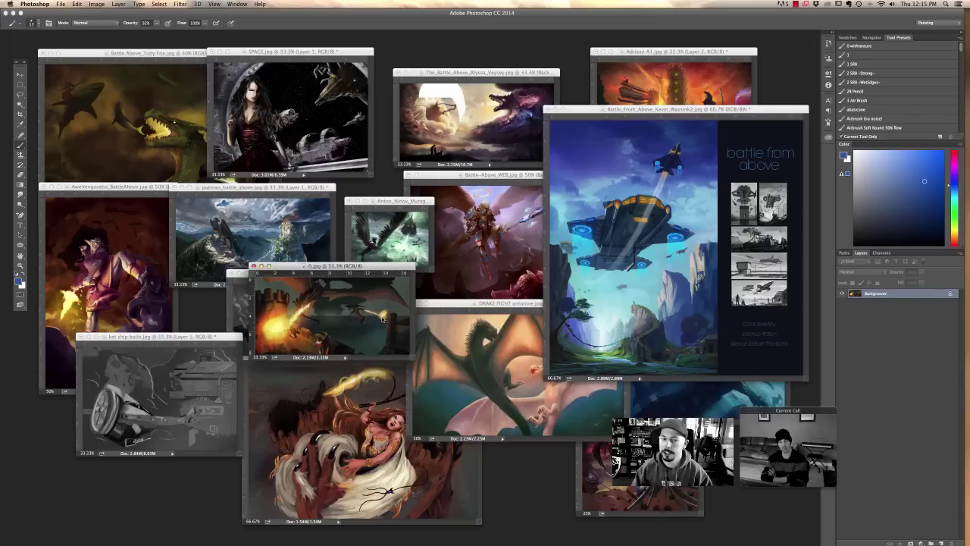
pyautogui.press('super+plus')
pyautogui.press('super+plus')
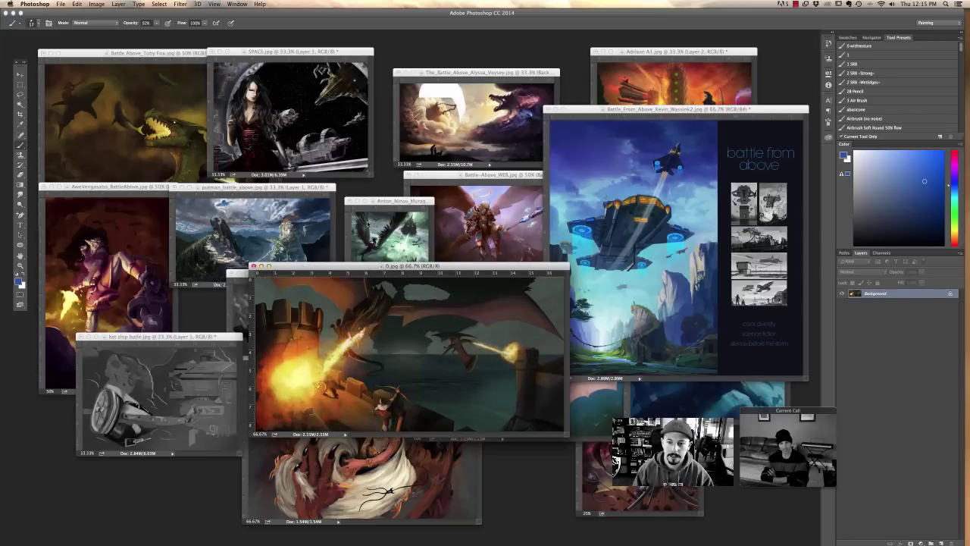
pyautogui.press('f')
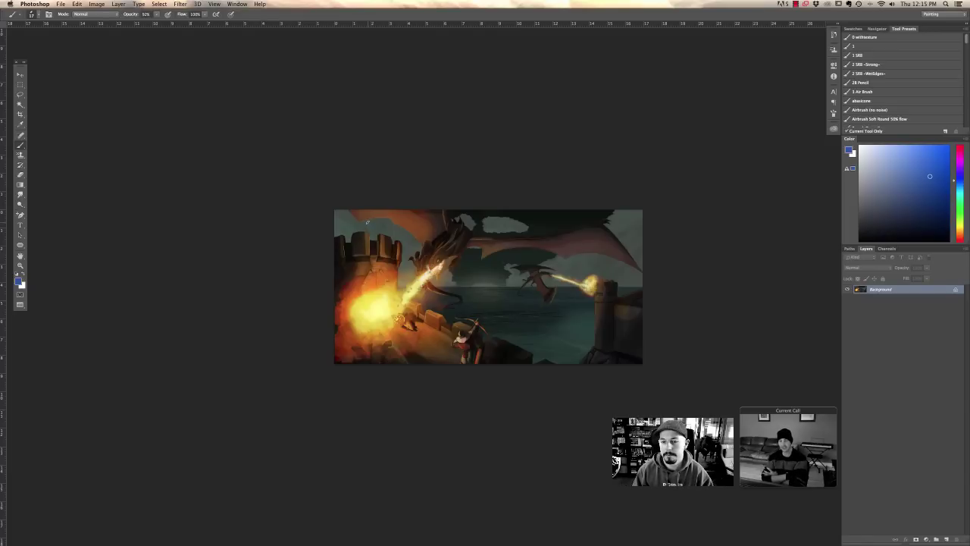
# - At 100% zoom, duplicate Background as 'Background copy' and marquee-select the upper sky half
pyautogui.press('super+plus')
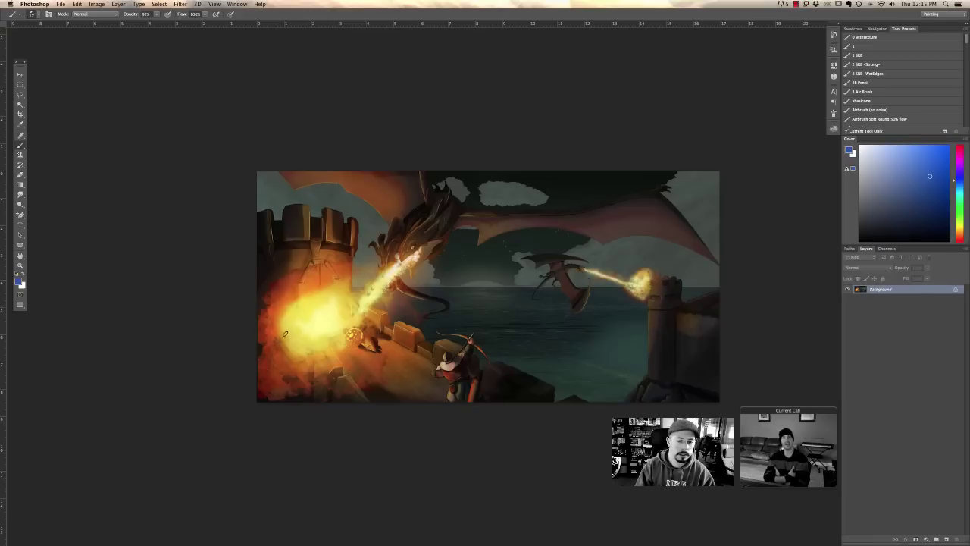
pyautogui.click(19, 84)
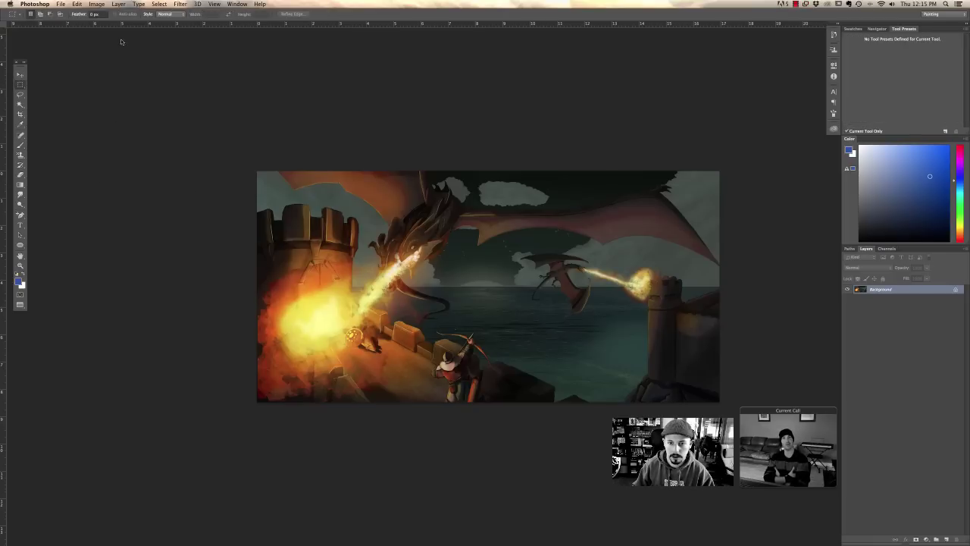
pyautogui.click(118, 4)
pyautogui.click(126, 28)
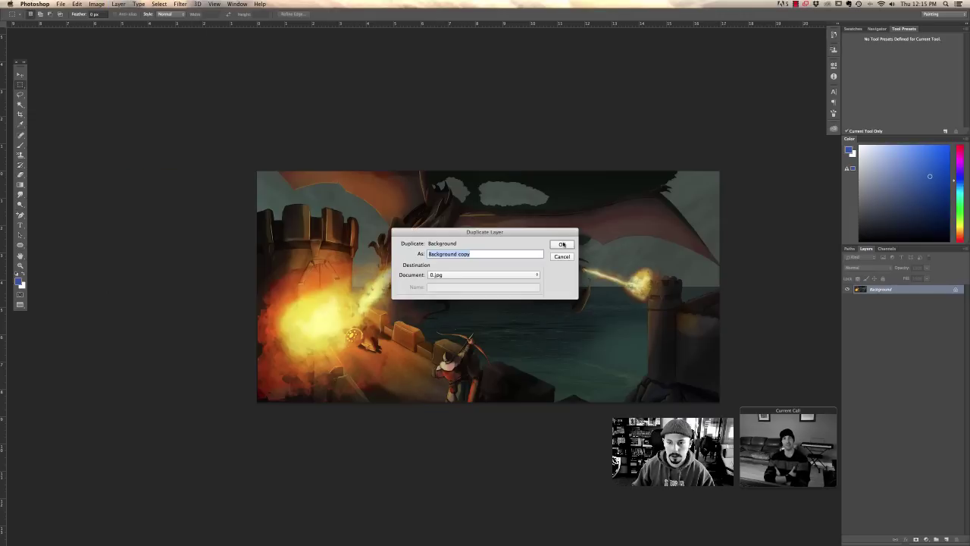
pyautogui.click(562, 243)
pyautogui.moveTo(243, 288); pyautogui.dragTo(796, 147)
pyautogui.click(20, 144)
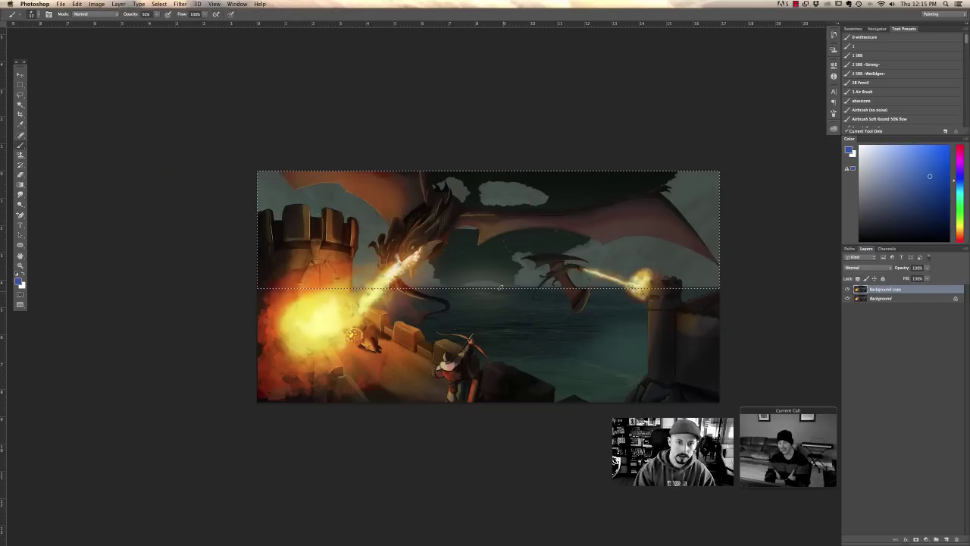
# - Choose a 200 px soft brush in Screen mode with a dark colour, deselect, and add a new layer
pyautogui.rightClick(506, 243)
pyautogui.click(646, 359)
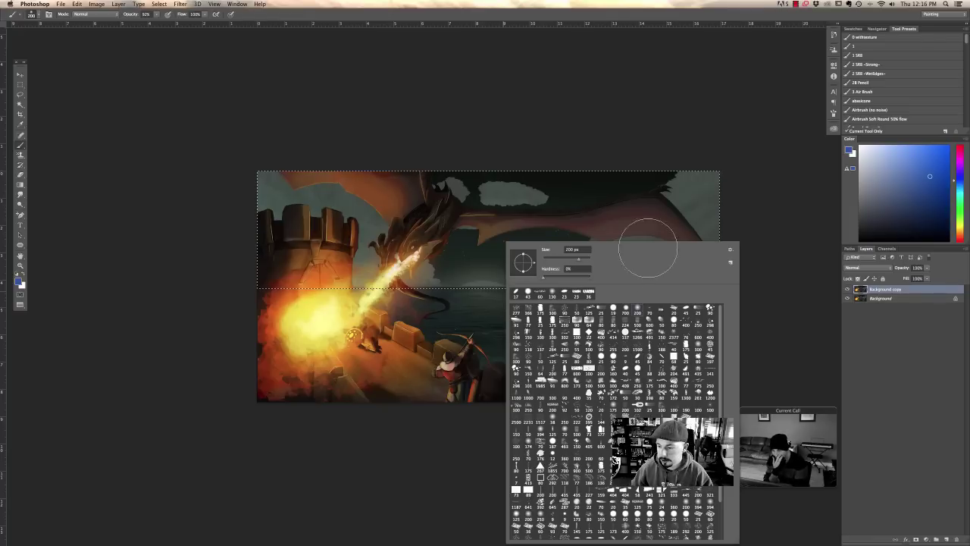
pyautogui.click(872, 216)
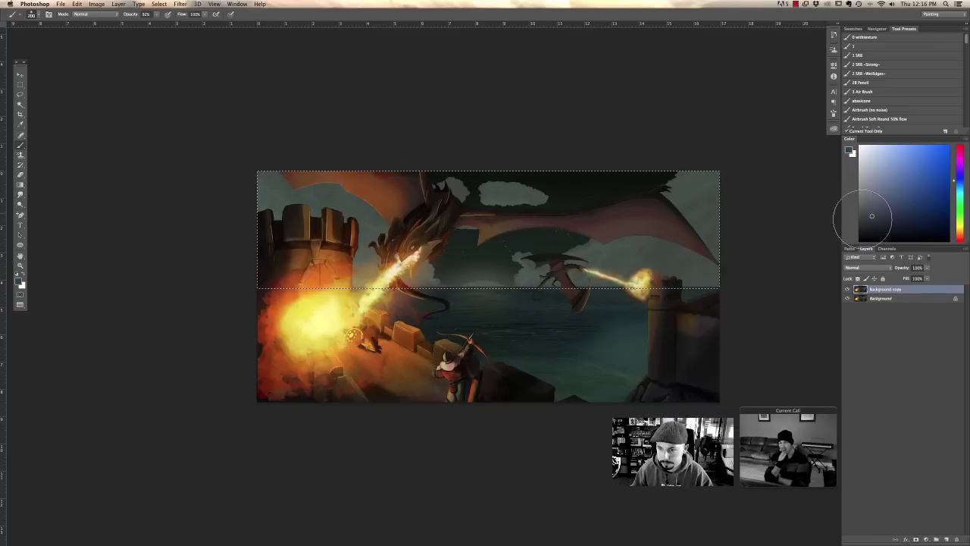
pyautogui.click(106, 15)
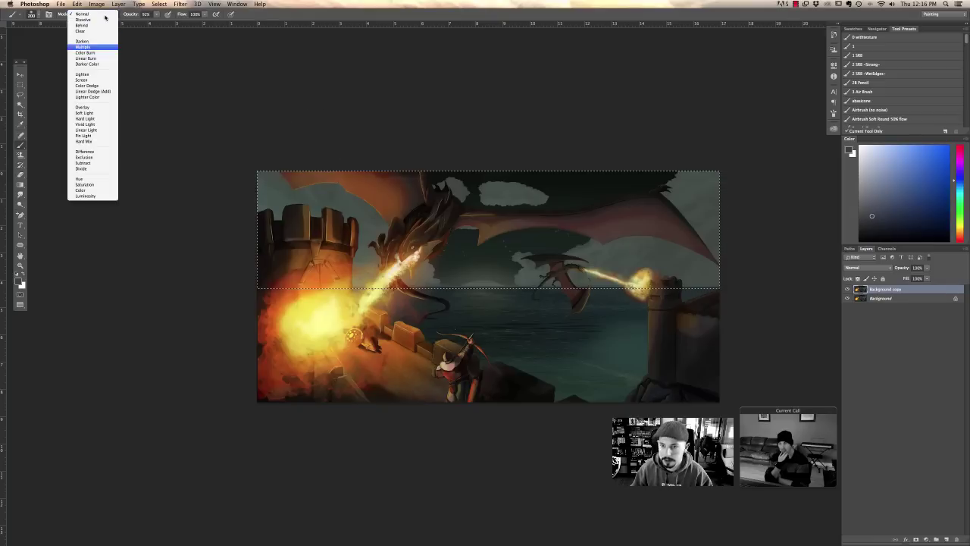
pyautogui.click(83, 80)
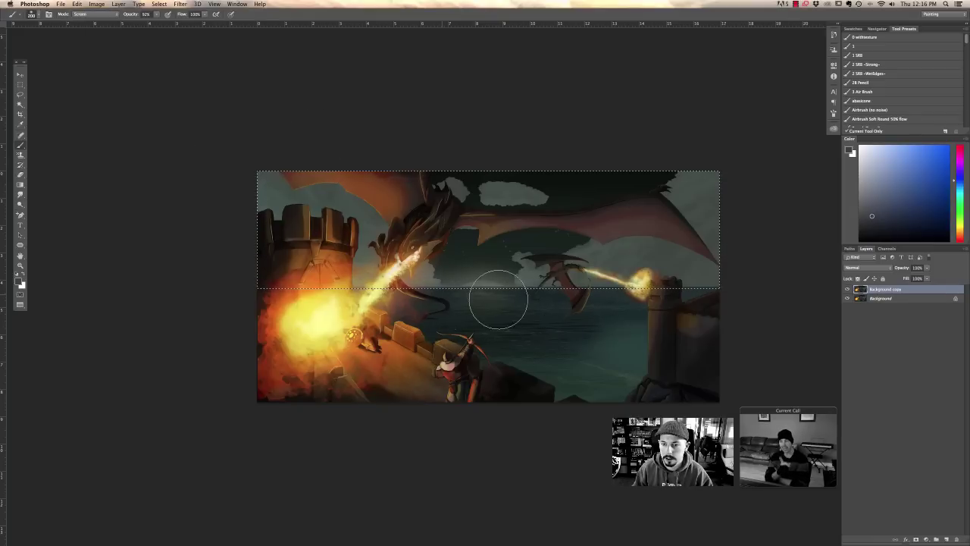
pyautogui.click(889, 216)
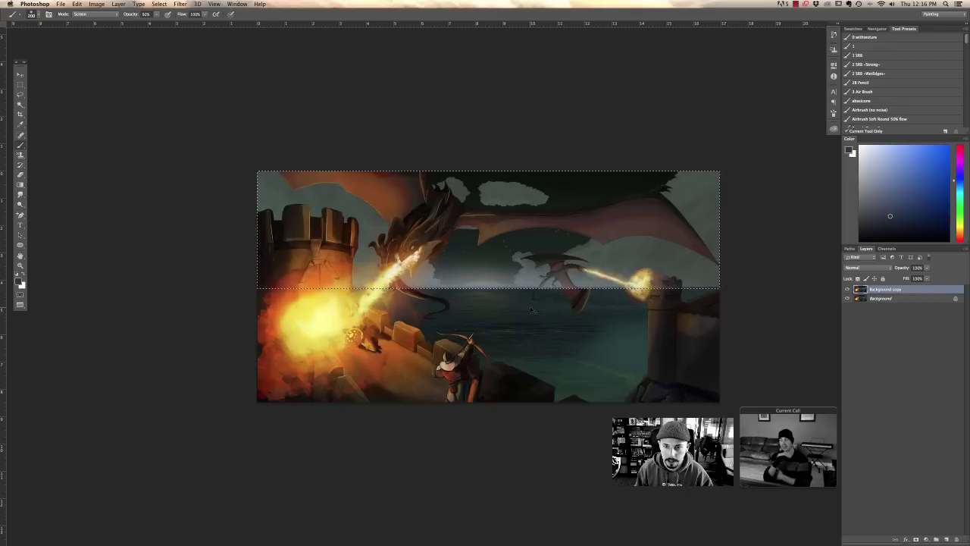
pyautogui.press('super+d')
pyautogui.rightClick(452, 242)
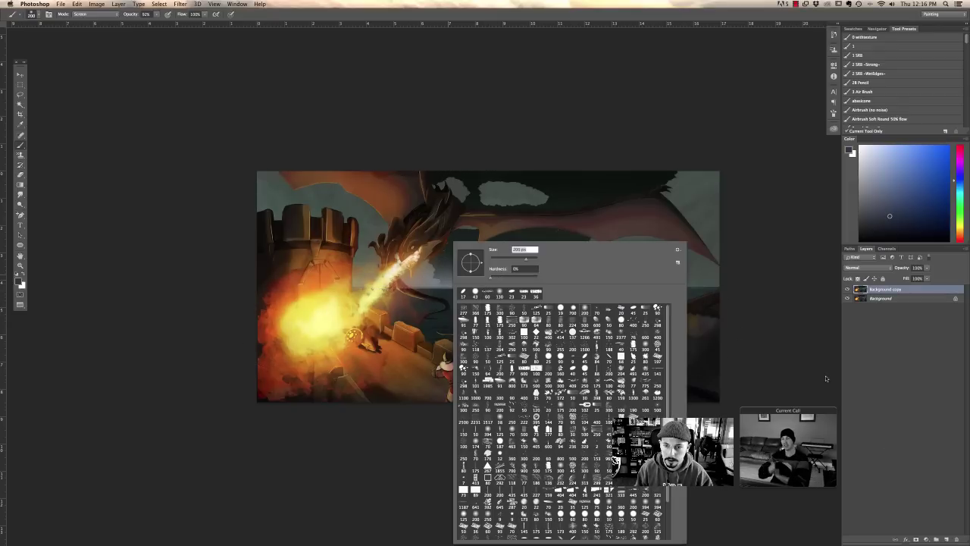
pyautogui.click(946, 539)
# - Dab a test mark in the upper-right sky, undo it, and switch the paint colour to purple
pyautogui.rightClick(576, 309)
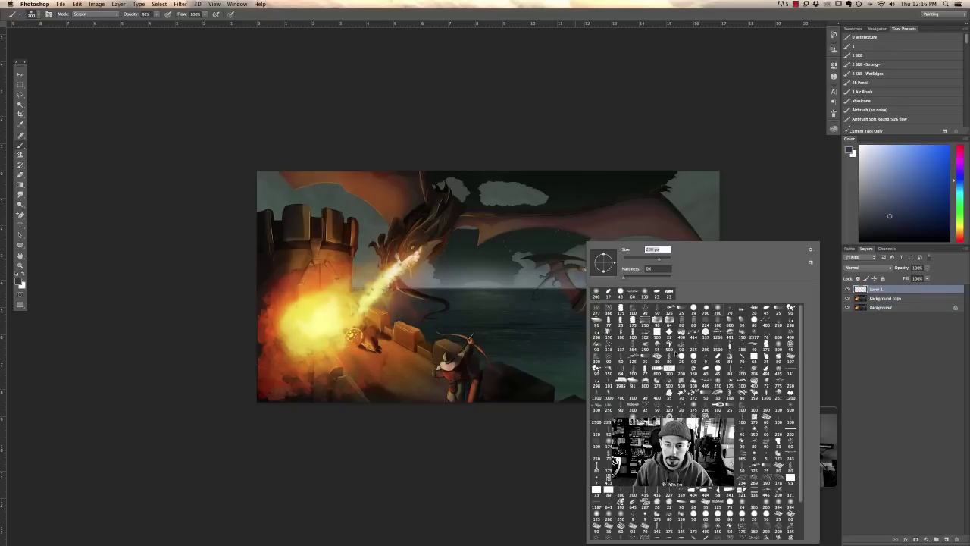
pyautogui.press('Return')
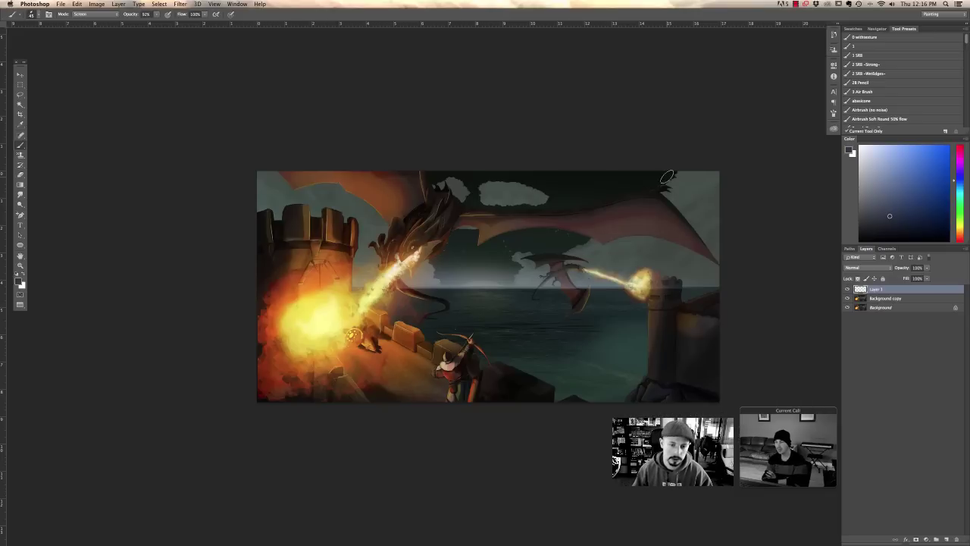
pyautogui.click(660, 193)
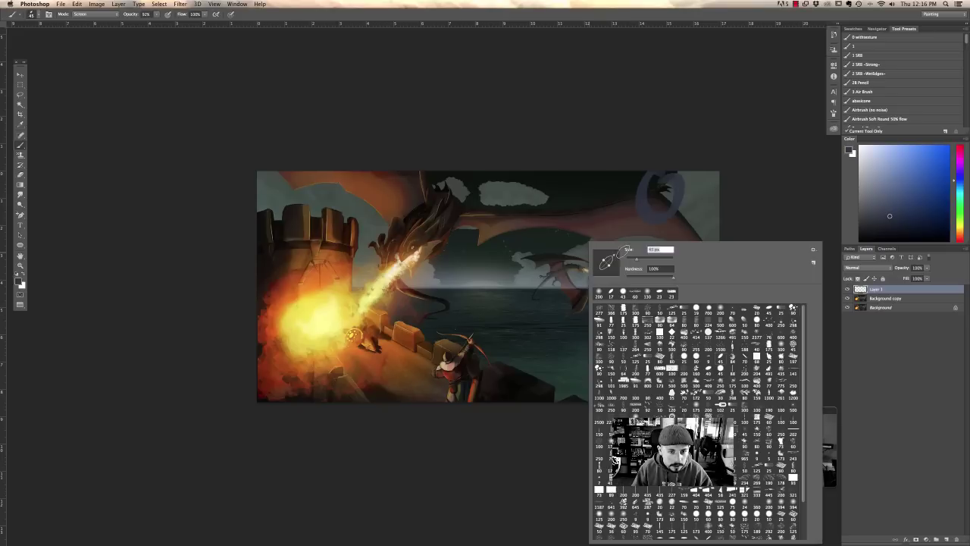
pyautogui.rightClick(587, 258)
pyautogui.press('Return')
pyautogui.press('x')
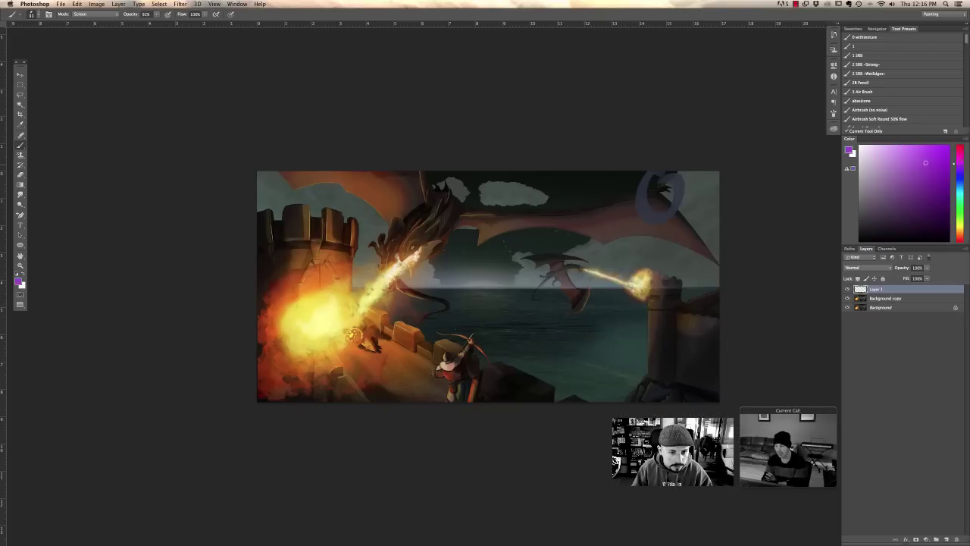
pyautogui.press('super+z')
# - Circle the top-right dragon and stroke over the small dragon in purple at 100% opacity, undoing the archer marks
pyautogui.moveTo(664, 207); pyautogui.dragTo(644, 206)
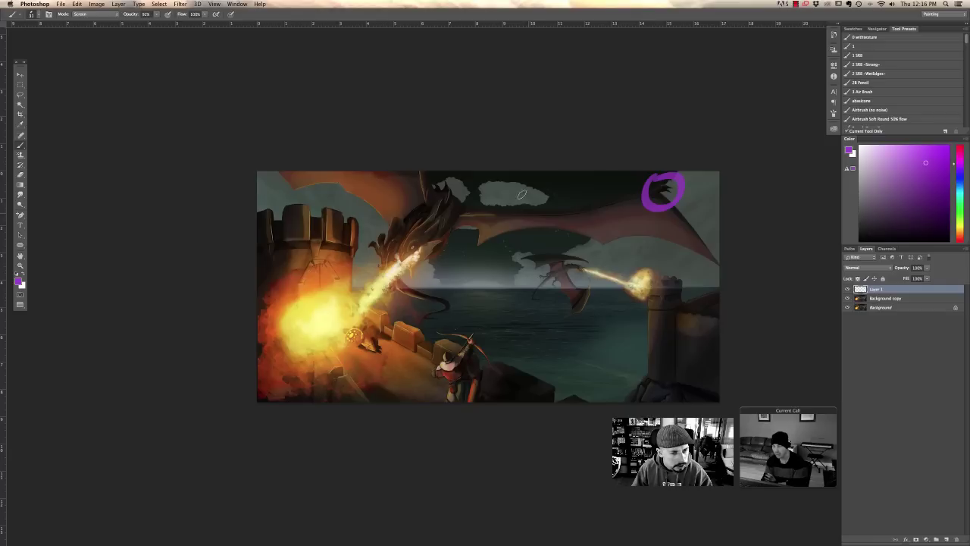
pyautogui.moveTo(517, 257); pyautogui.dragTo(580, 244)
pyautogui.rightClick(539, 260)
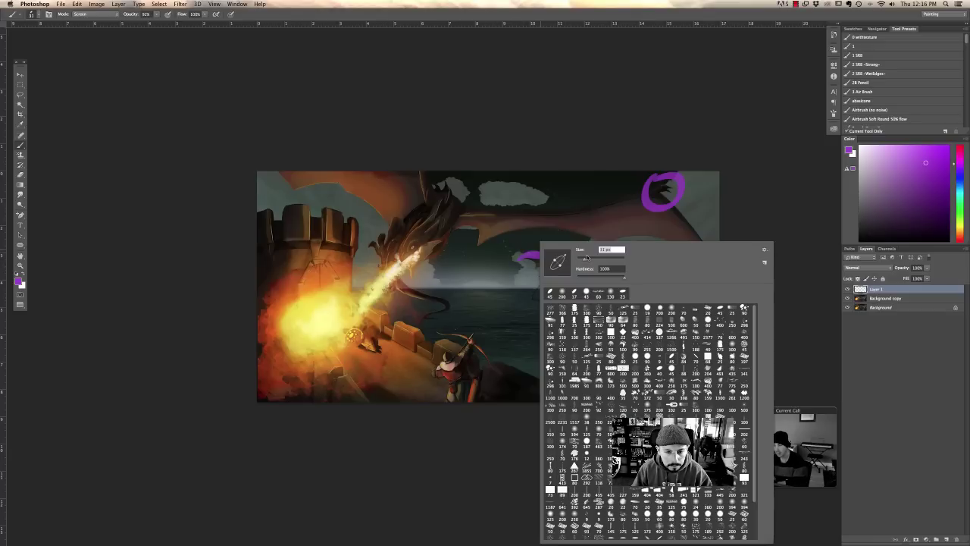
pyautogui.press('Escape')
pyautogui.press('super+z')
pyautogui.press('0')
pyautogui.moveTo(523, 258); pyautogui.dragTo(573, 250)
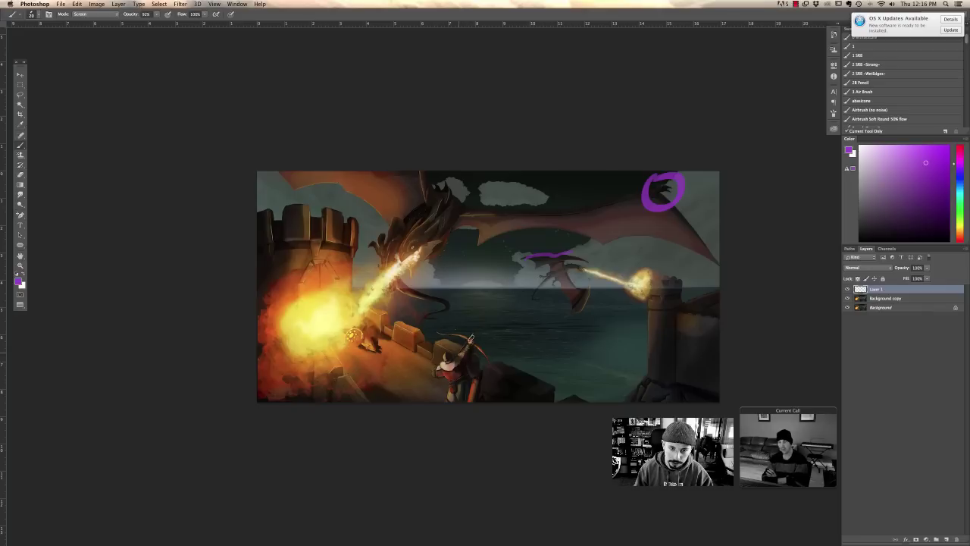
pyautogui.moveTo(450, 351)
pyautogui.mouseDown()
pyautogui.moveTo(444, 357)
pyautogui.moveTo(443, 349)
pyautogui.moveTo(458, 361)
pyautogui.moveTo(445, 350)
pyautogui.moveTo(476, 343)
pyautogui.moveTo(479, 359)
pyautogui.mouseUp()
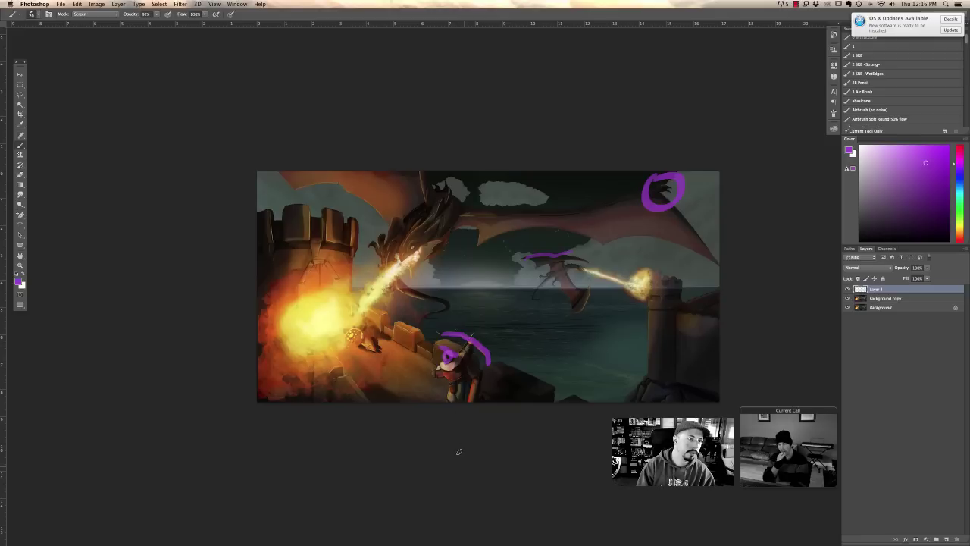
pyautogui.press('super+alt+z')
pyautogui.press('super+alt+z')
pyautogui.press('super+alt+z')
pyautogui.press('super+alt+z')
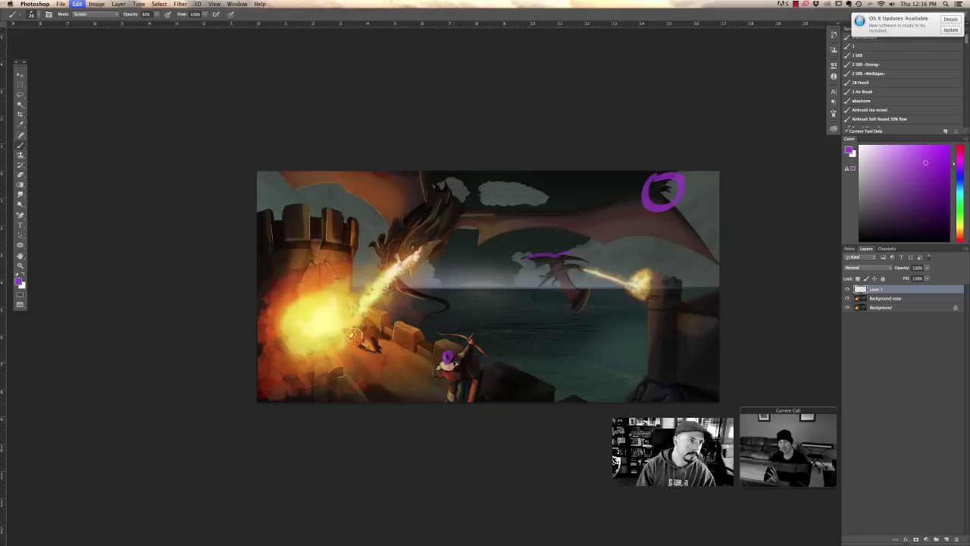
# - Lasso the archer on Background copy, Copy Merged, and paste him as a new layer
pyautogui.click(21, 91)
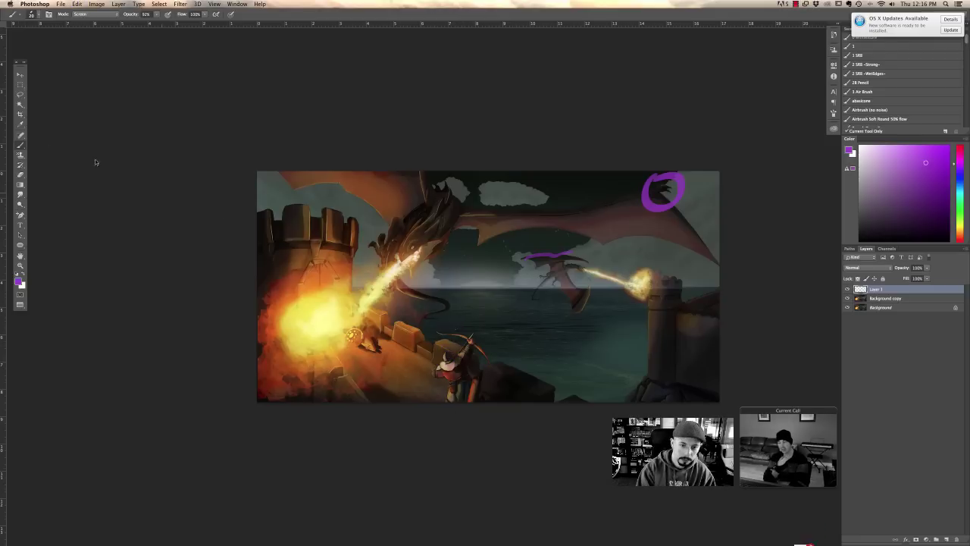
pyautogui.click(864, 298)
pyautogui.moveTo(476, 408)
pyautogui.mouseDown()
pyautogui.moveTo(484, 375)
pyautogui.moveTo(470, 357)
pyautogui.moveTo(474, 348)
pyautogui.moveTo(497, 379)
pyautogui.moveTo(488, 356)
pyautogui.moveTo(446, 337)
pyautogui.moveTo(465, 357)
pyautogui.moveTo(432, 367)
pyautogui.moveTo(459, 402)
pyautogui.mouseUp()
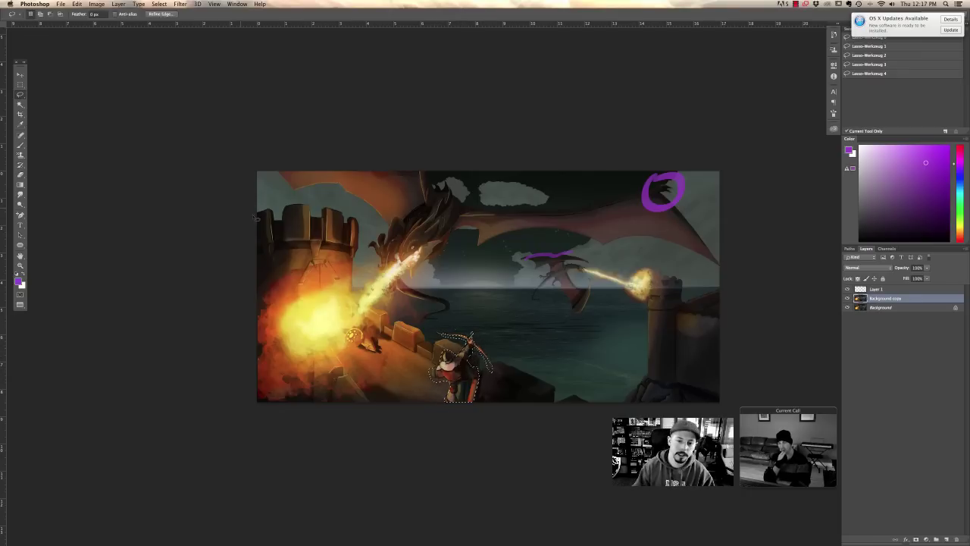
pyautogui.click(76, 4)
pyautogui.click(93, 65)
pyautogui.click(77, 4)
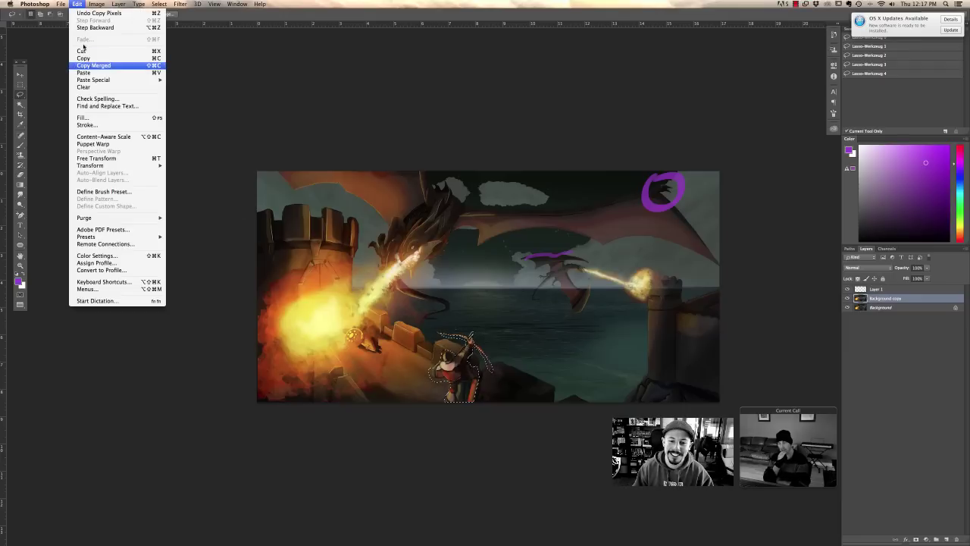
pyautogui.click(85, 73)
# - Scale up the pasted archer with Free Transform, apply it, and nudge him into place
pyautogui.press('super+t')
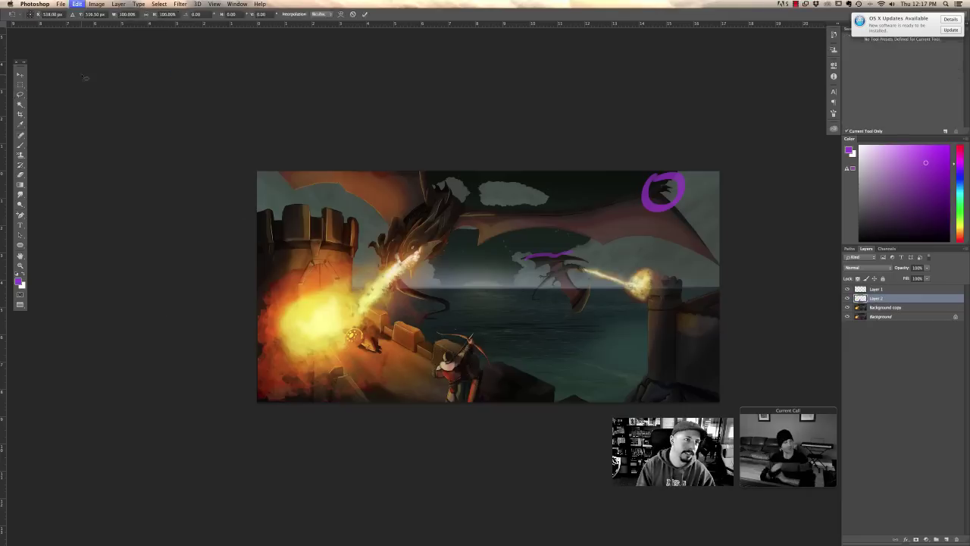
pyautogui.moveTo(494, 329); pyautogui.dragTo(526, 301)
pyautogui.press('v')
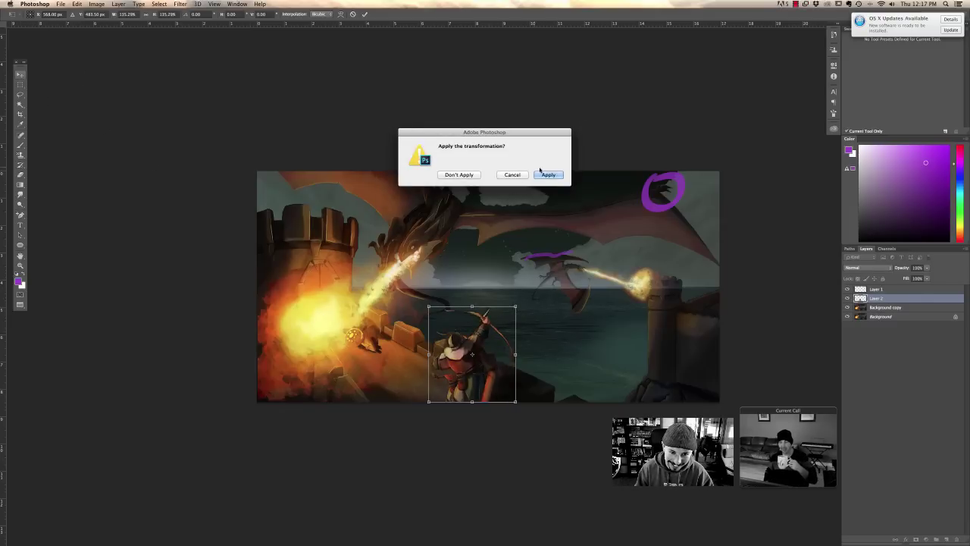
pyautogui.click(547, 175)
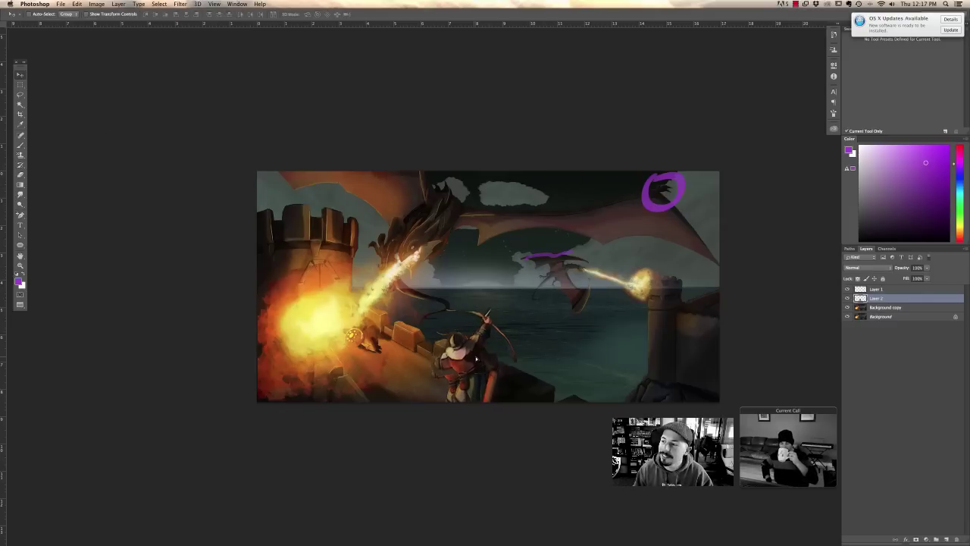
pyautogui.moveTo(475, 358)
pyautogui.mouseDown()
pyautogui.moveTo(492, 336)
pyautogui.moveTo(475, 361)
pyautogui.mouseUp()
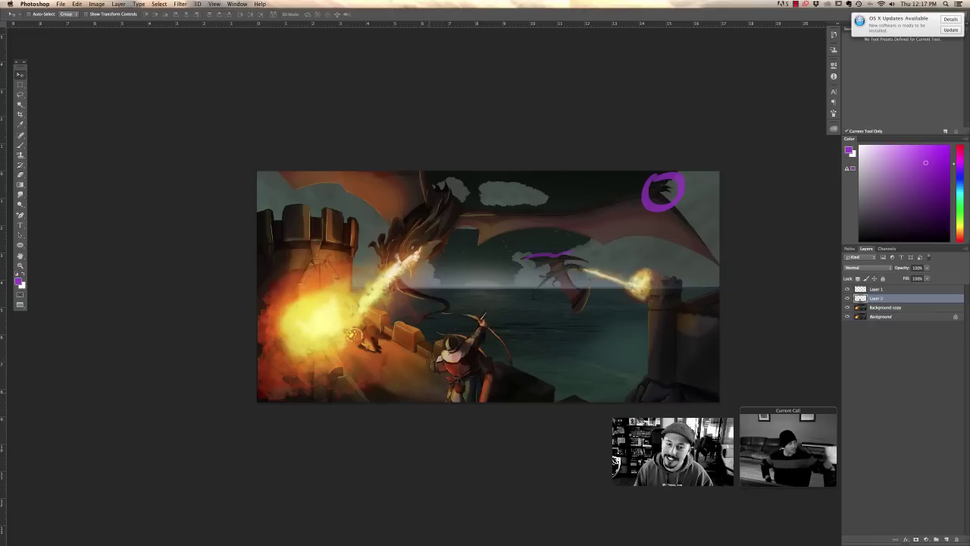
# - Return to the Brush tool, sample a dark teal and target Layer 2
pyautogui.press('b')
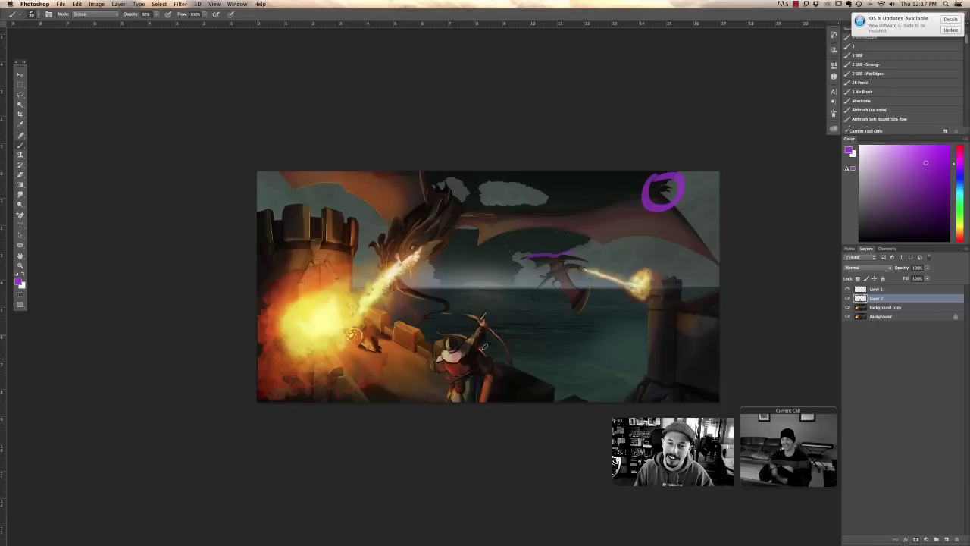
pyautogui.click(882, 307)
pyautogui.keyDown('alt'); pyautogui.click(484, 349); pyautogui.keyUp('alt')
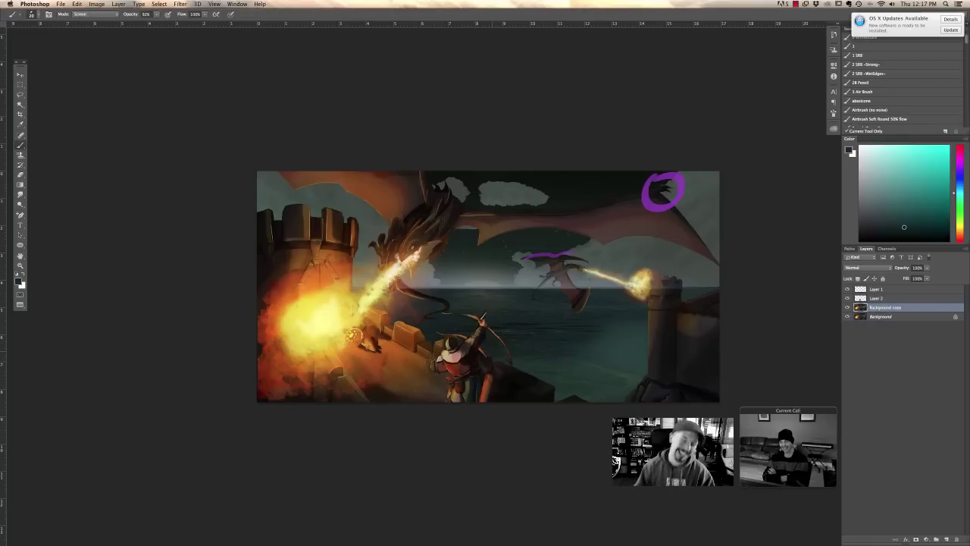
pyautogui.hotkey('alt', ']')
# - Set the brush blend mode to Normal and sample a darker teal from the sea
pyautogui.click(94, 14)
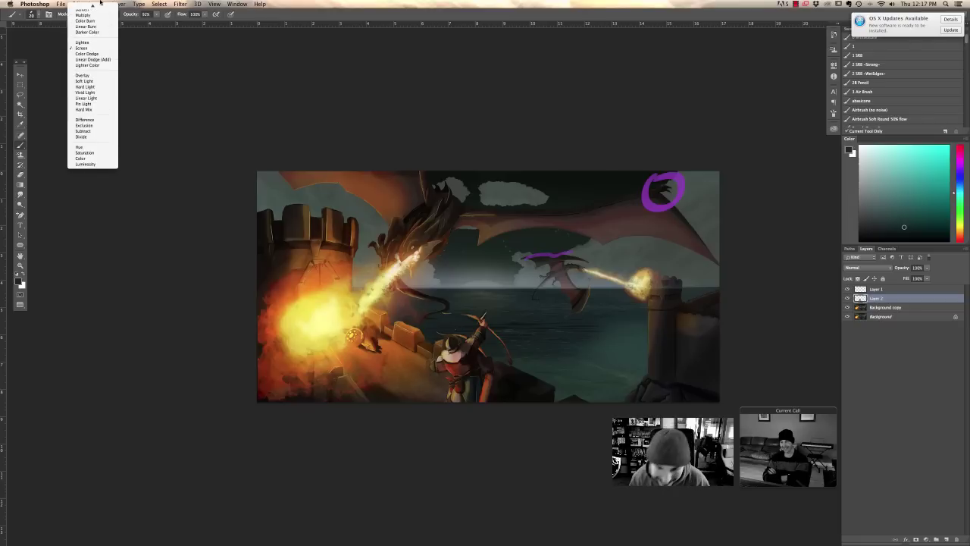
pyautogui.click(97, 9)
pyautogui.keyDown('alt'); pyautogui.click(491, 353); pyautogui.keyUp('alt')
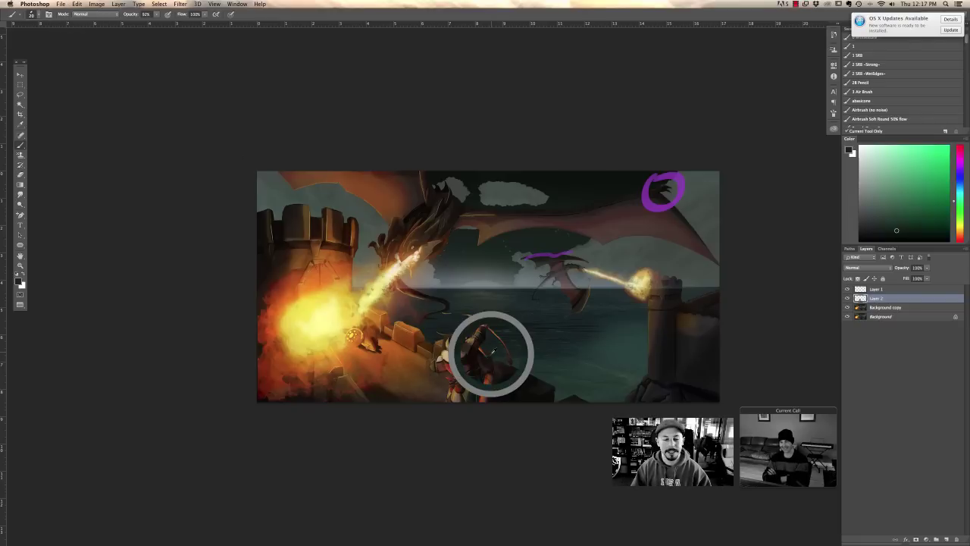
pyautogui.keyDown('alt'); pyautogui.moveTo(466, 330); pyautogui.dragTo(446, 327); pyautogui.keyUp('alt')
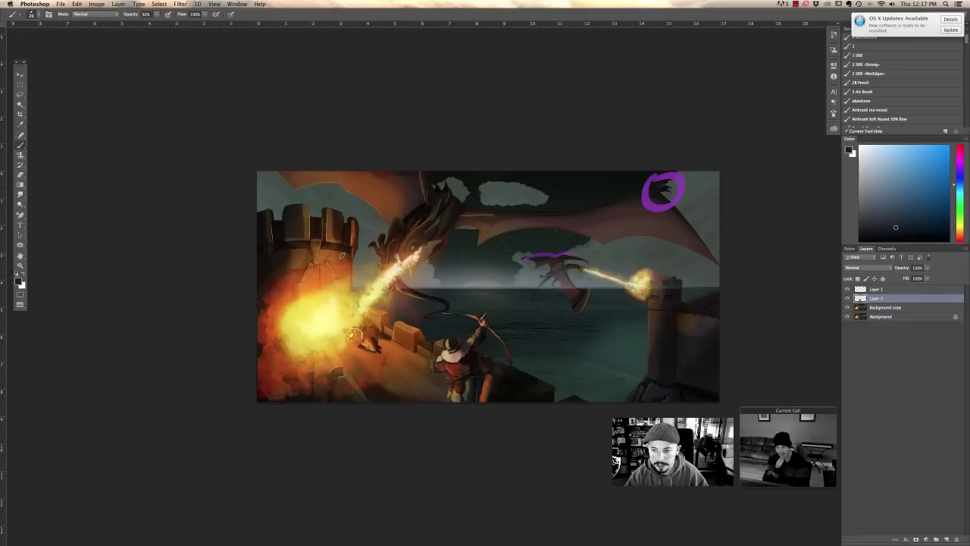
# - Browse the Google Images results, previewing the Atarka's Command dragon and a castle-wall illustration
pyautogui.press('super+Tab')
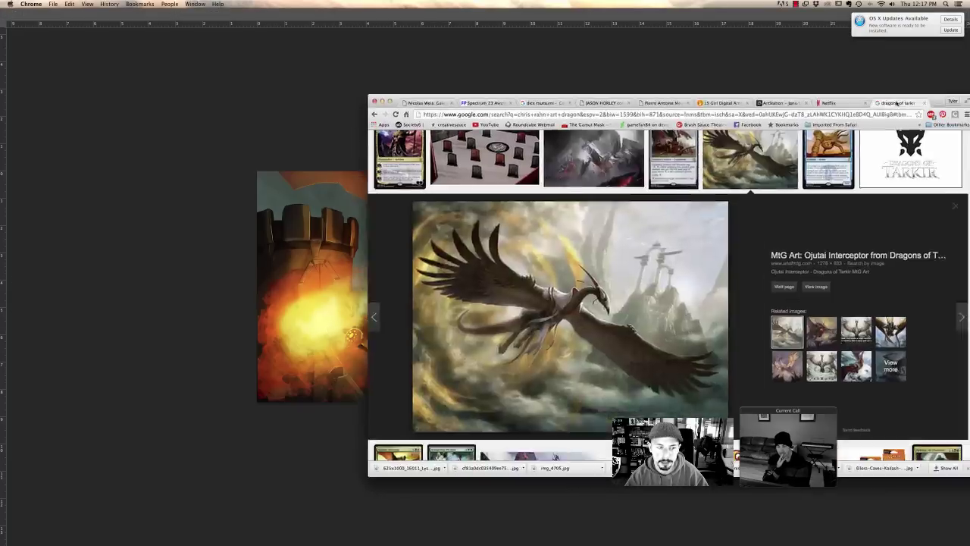
pyautogui.press('Escape')
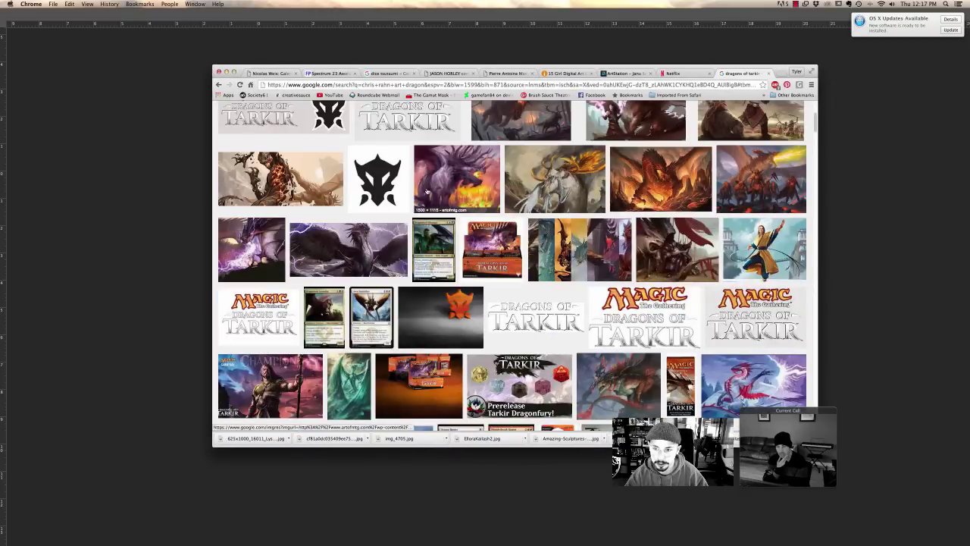
pyautogui.scroll(2, 758, 231)
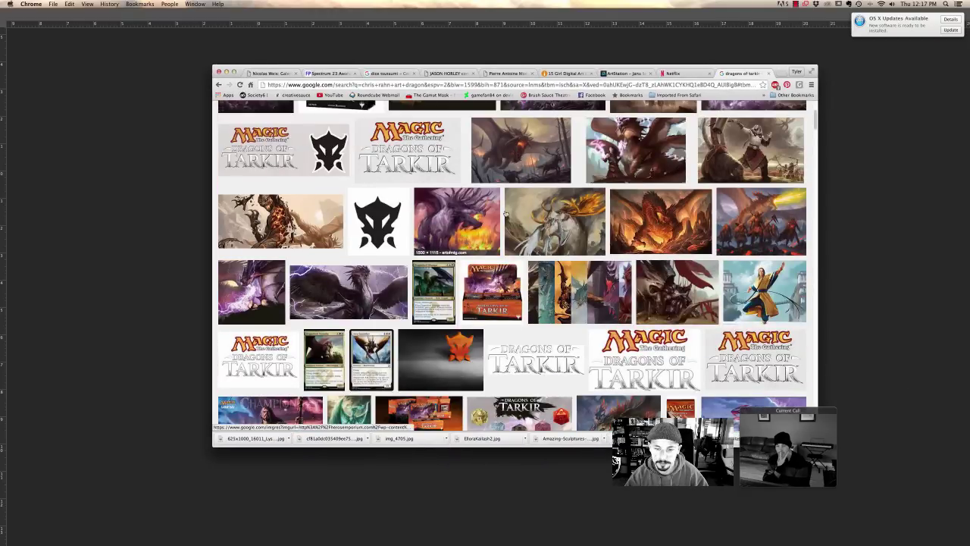
pyautogui.click(786, 232)
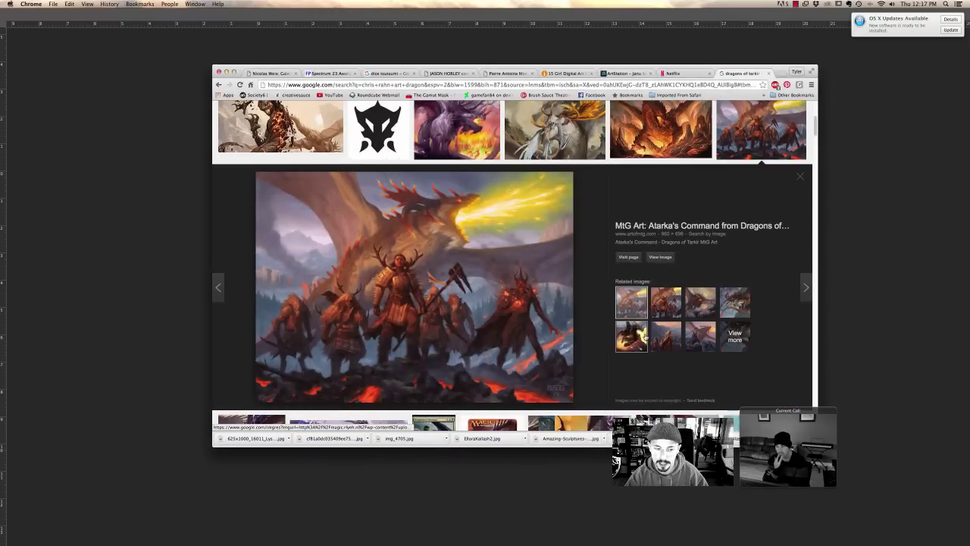
pyautogui.scroll(5, 645, 338)
pyautogui.scroll(-3, 659, 379)
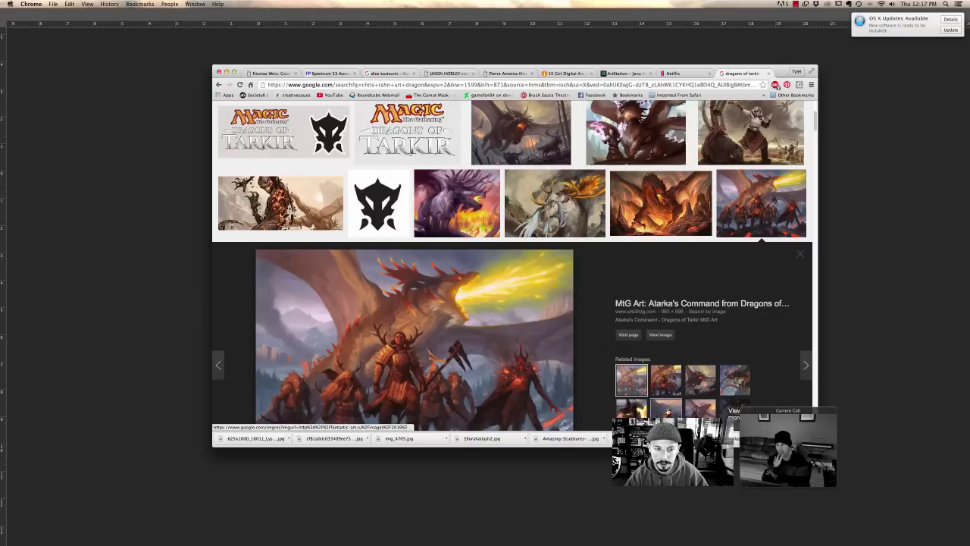
pyautogui.click(666, 409)
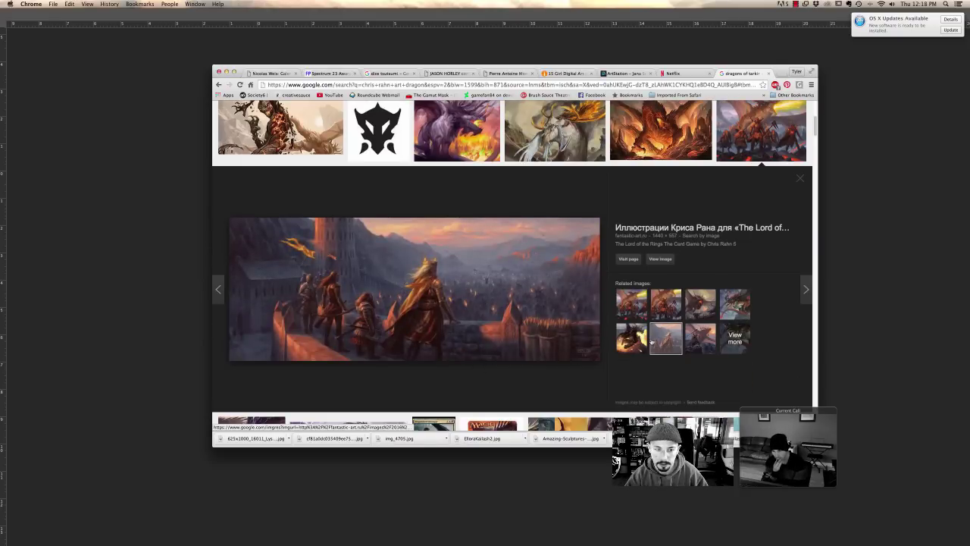
pyautogui.scroll(-8, 447, 335)
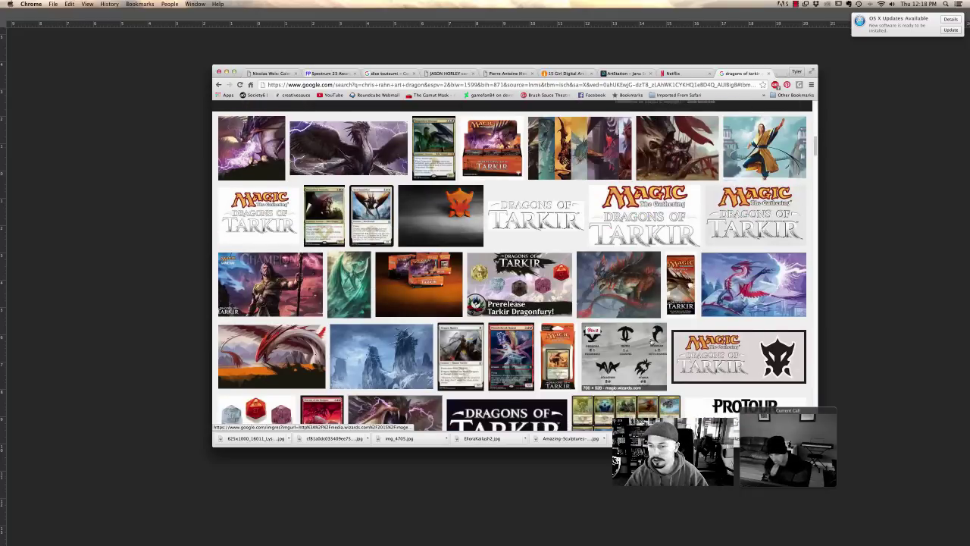
pyautogui.scroll(-5, 651, 342)
pyautogui.scroll(-5, 651, 342)
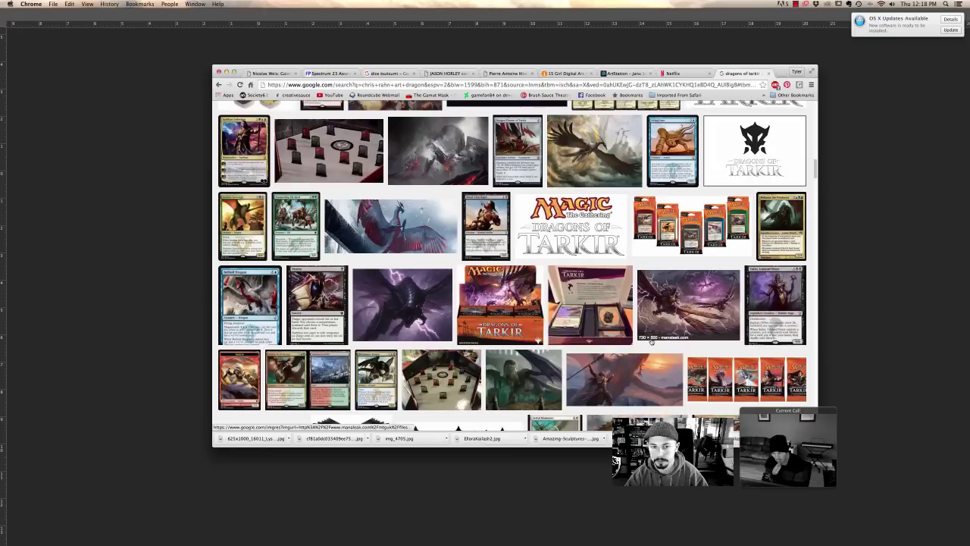
pyautogui.scroll(-2, 651, 341)
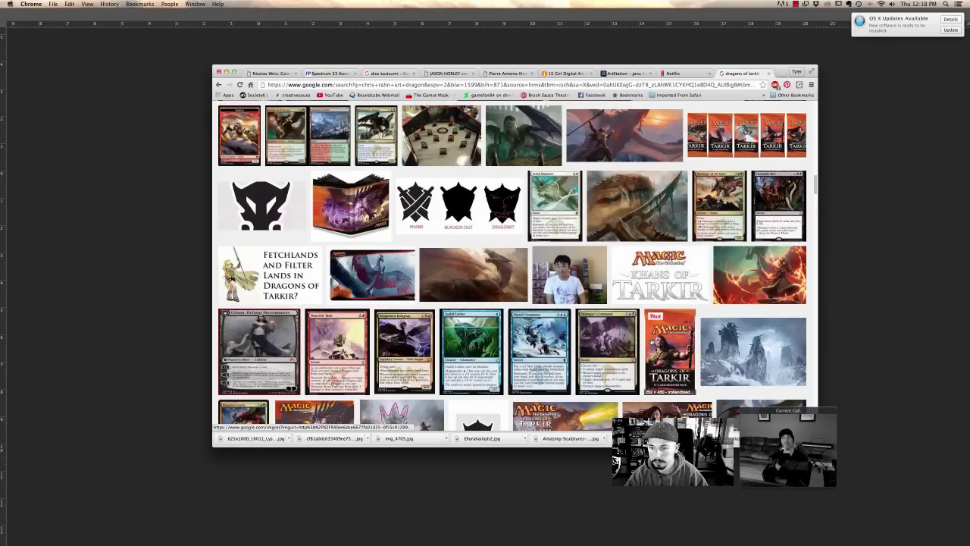
pyautogui.scroll(-1, 729, 286)
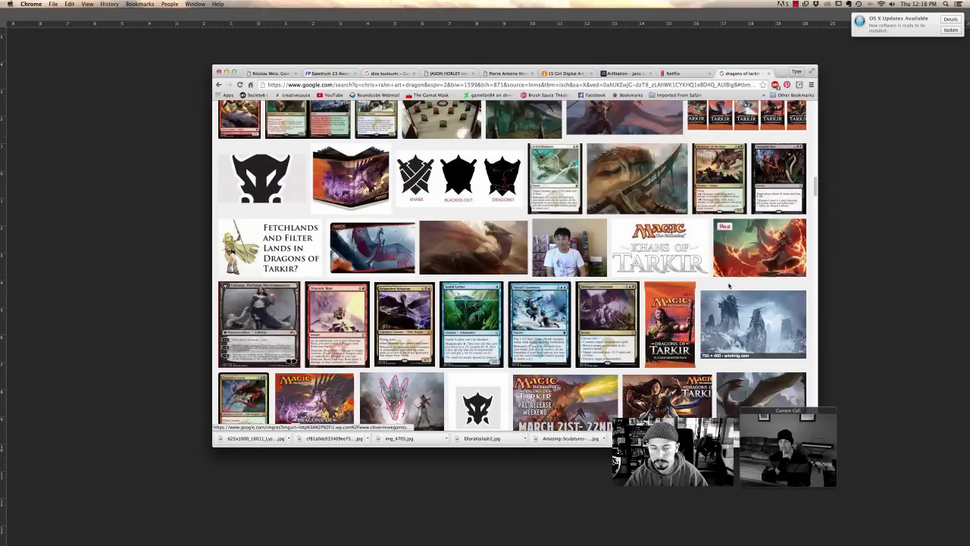
pyautogui.scroll(1, 725, 225)
# - Preview the fiery sorcerer, related fire artworks and Dragons of Tarkir red dragon references
pyautogui.click(738, 267)
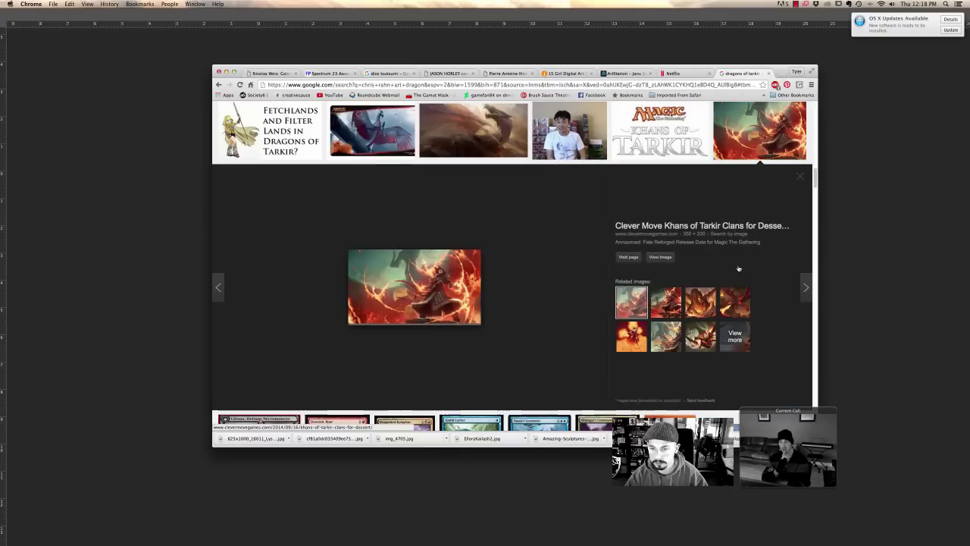
pyautogui.click(631, 336)
pyautogui.click(667, 303)
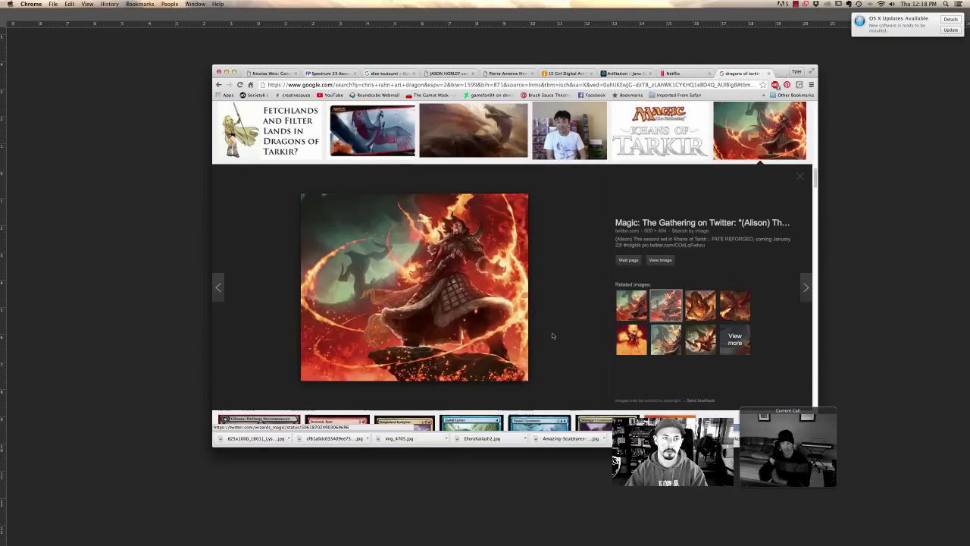
pyautogui.click(702, 304)
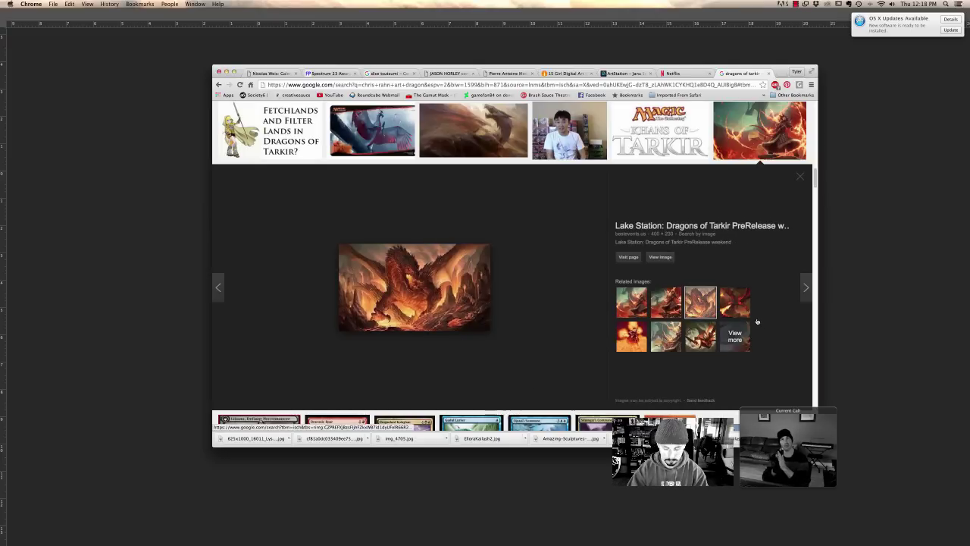
pyautogui.click(732, 304)
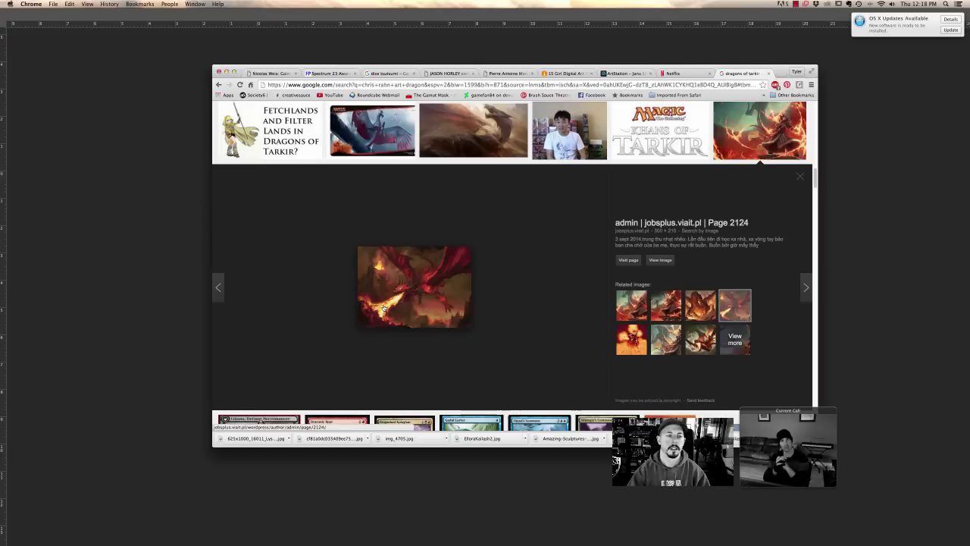
pyautogui.scroll(-10, 419, 354)
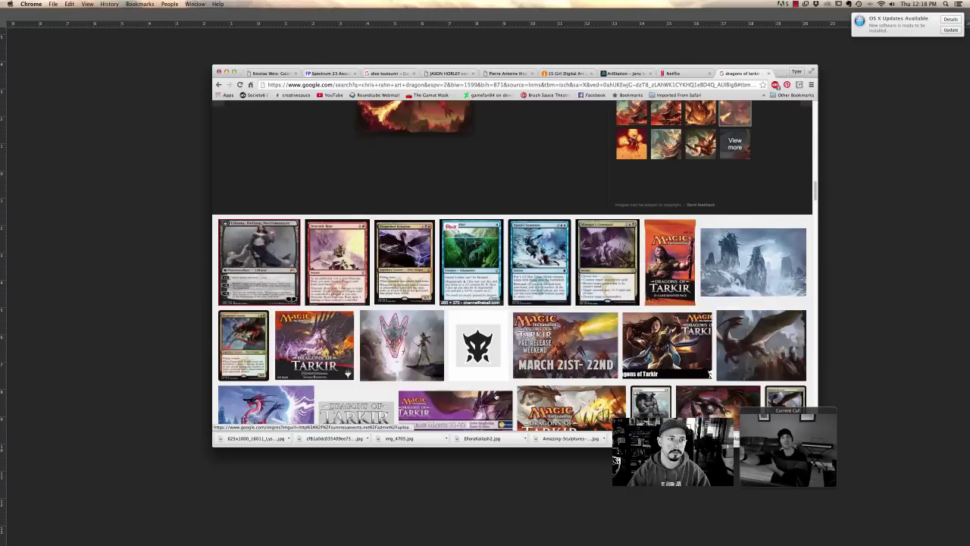
pyautogui.scroll(-8, 496, 395)
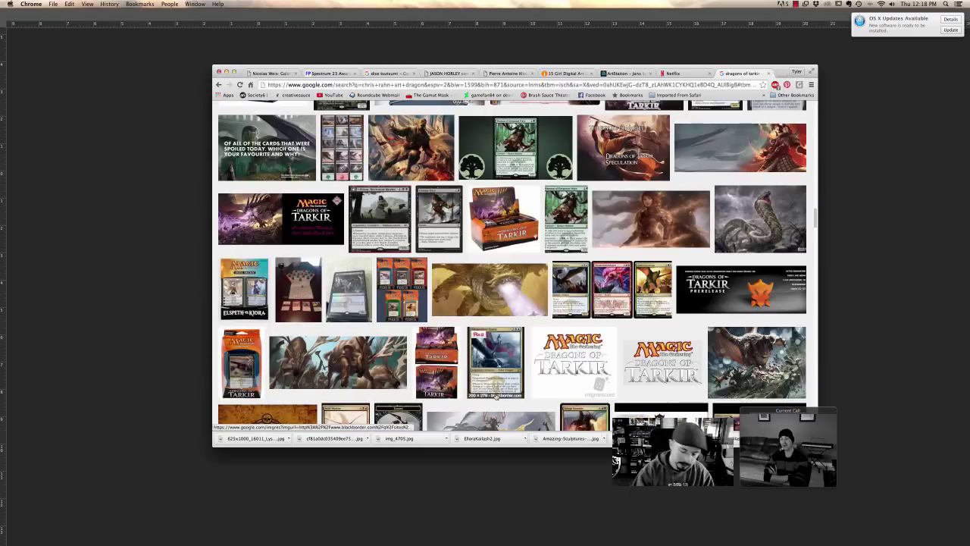
pyautogui.scroll(-10, 496, 395)
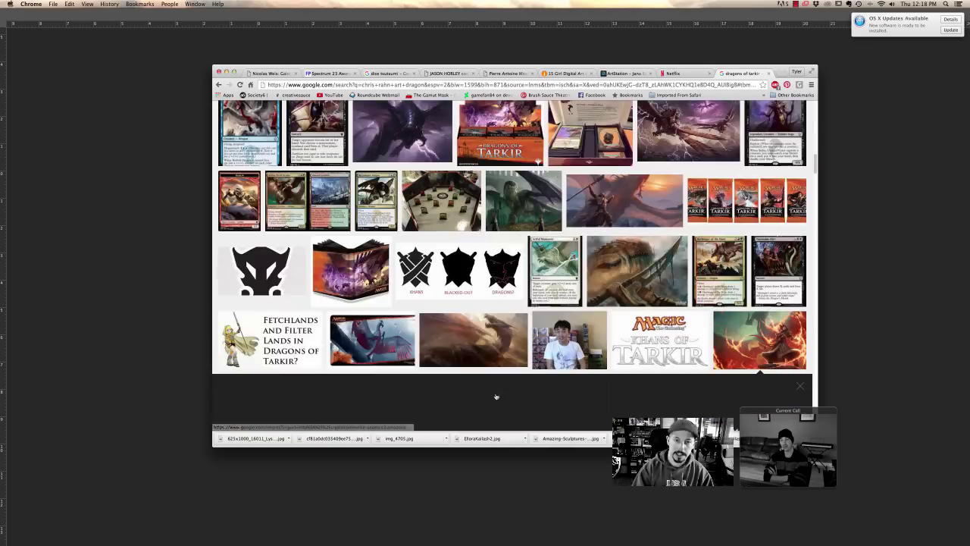
pyautogui.scroll(-2, 496, 396)
# - Image-search 'darrken flames', go back to the dragon results, and return to the painting
pyautogui.click(219, 84)
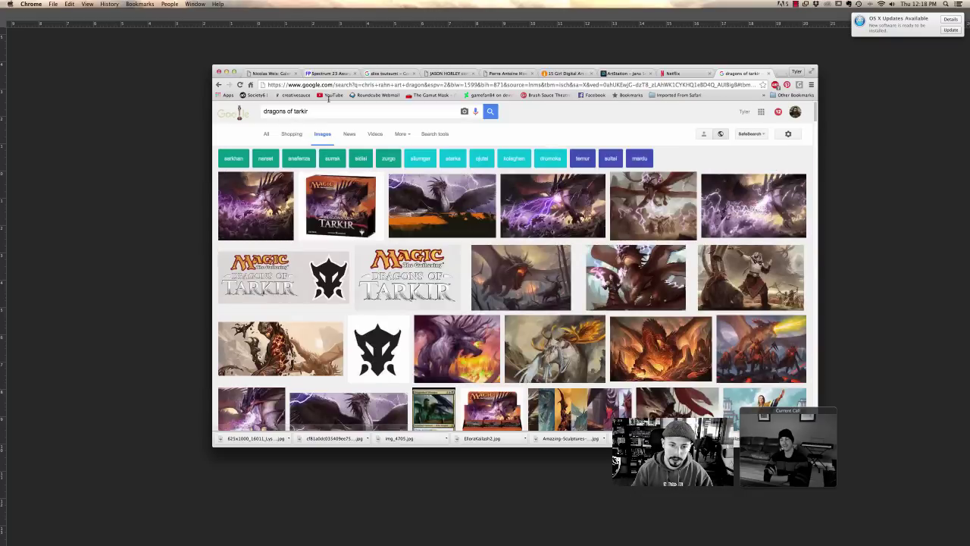
pyautogui.write('dar')
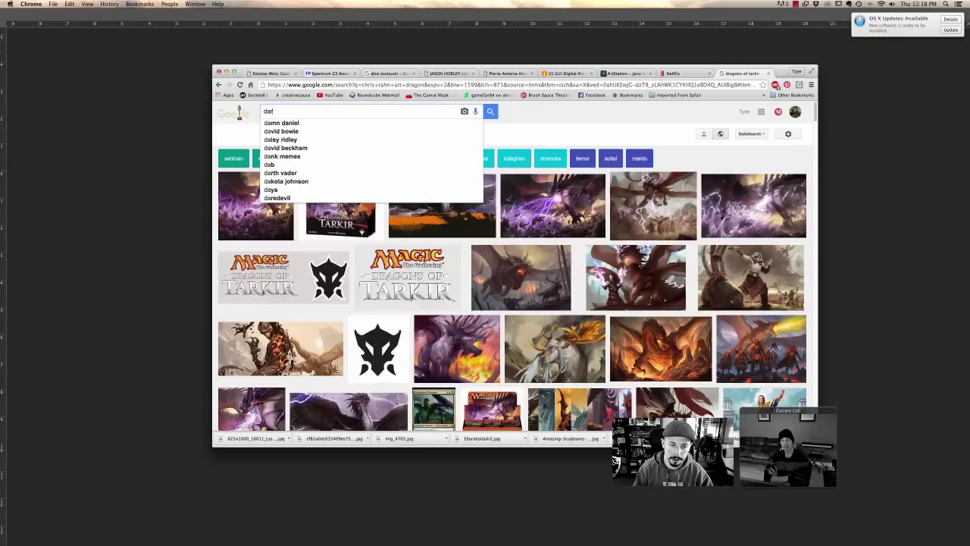
pyautogui.write('rken flames')
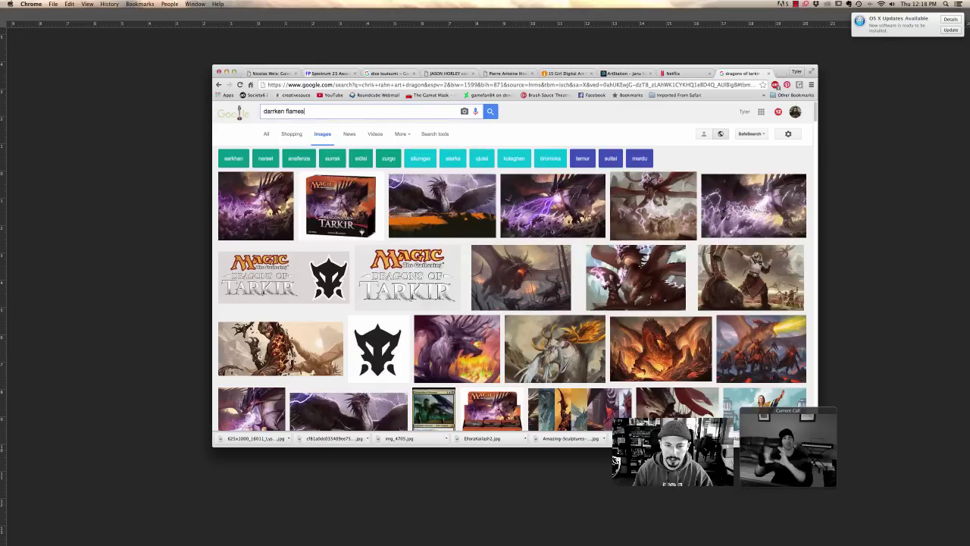
pyautogui.press('Return')
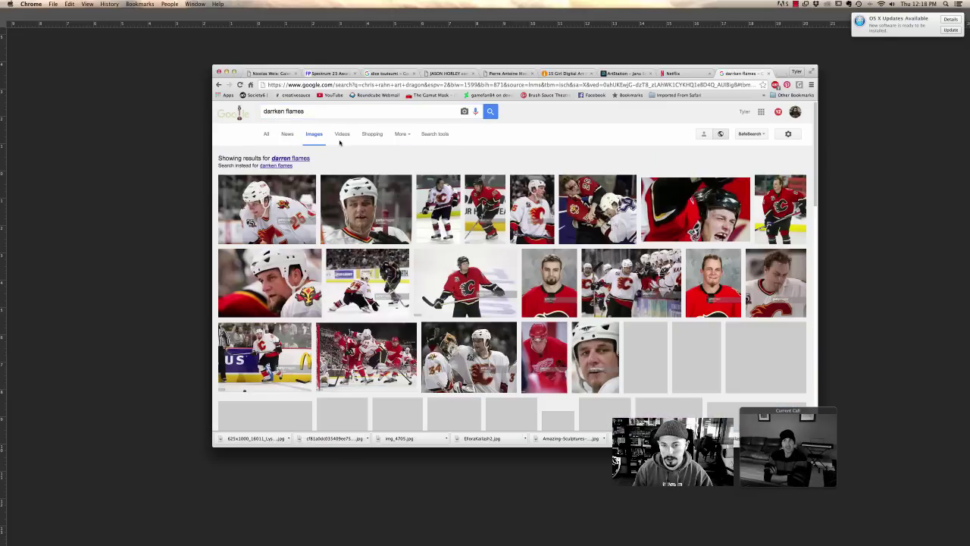
pyautogui.click(217, 85)
pyautogui.click(172, 110)
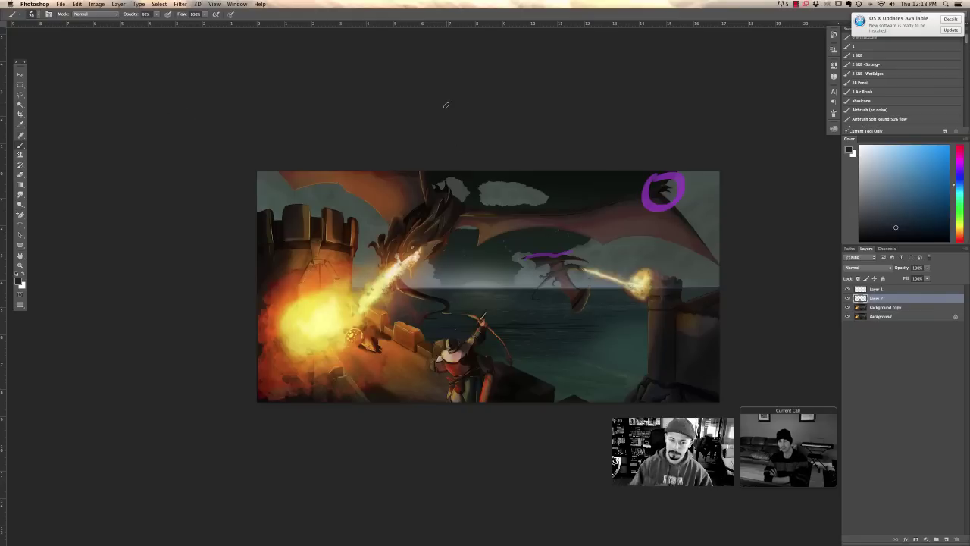
# - Cycle screen modes back to the interface with all artworks, and pick a light blue
pyautogui.press('f')
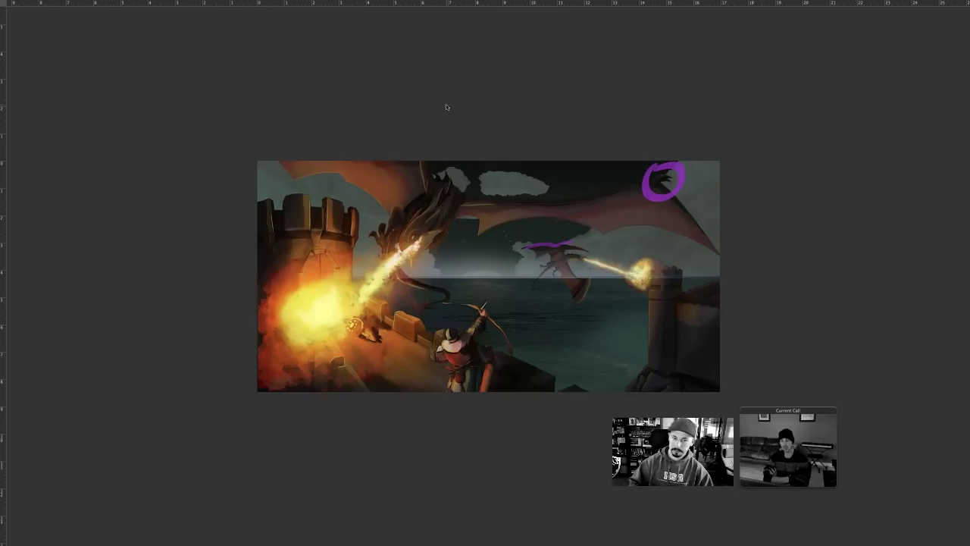
pyautogui.press('f')
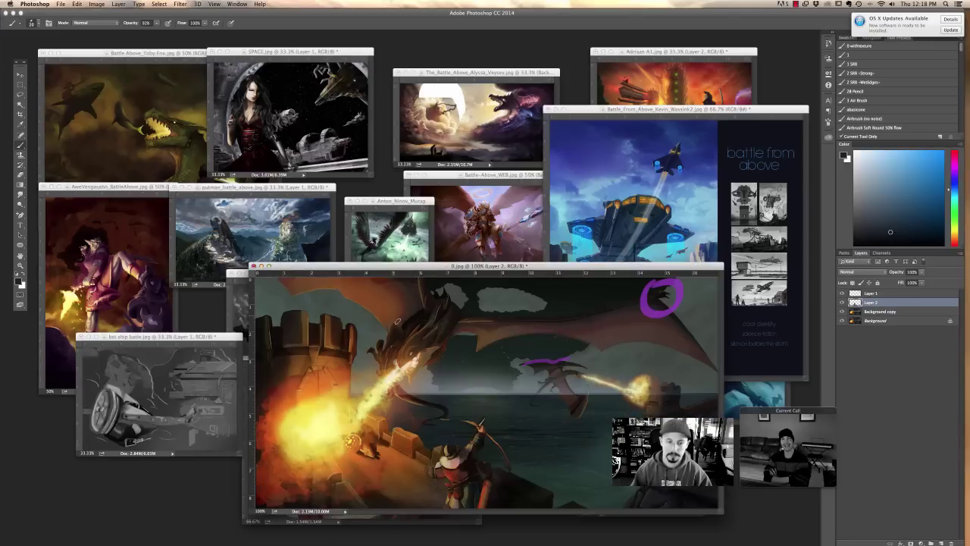
pyautogui.keyDown('alt'); pyautogui.click(413, 323); pyautogui.keyUp('alt')
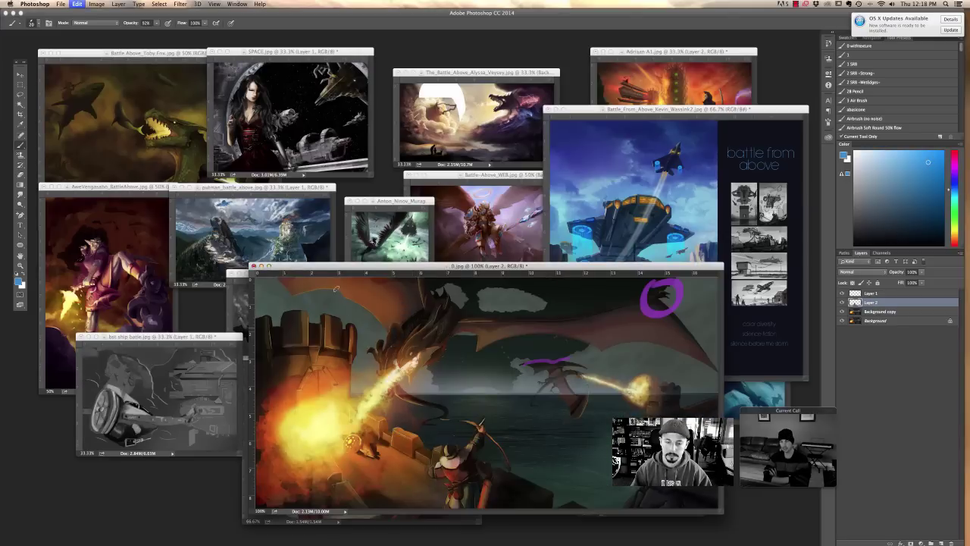
# - Write an underlined blue 'Daarken' over the dragon's sky, then undo all of it
pyautogui.moveTo(375, 310); pyautogui.dragTo(376, 340)
pyautogui.moveTo(421, 318)
pyautogui.mouseDown()
pyautogui.moveTo(467, 319)
pyautogui.moveTo(482, 332)
pyautogui.moveTo(500, 311)
pyautogui.moveTo(505, 329)
pyautogui.moveTo(560, 337)
pyautogui.mouseUp()
pyautogui.moveTo(346, 346); pyautogui.dragTo(594, 355)
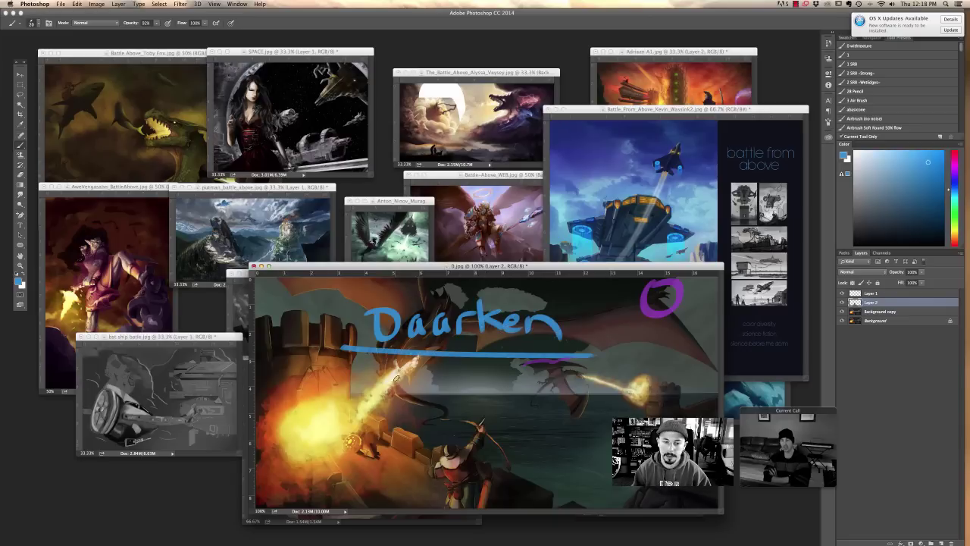
pyautogui.press('super+alt+z')
pyautogui.press('super+alt+z')
pyautogui.press('super+alt+z')
pyautogui.press('super+alt+z')
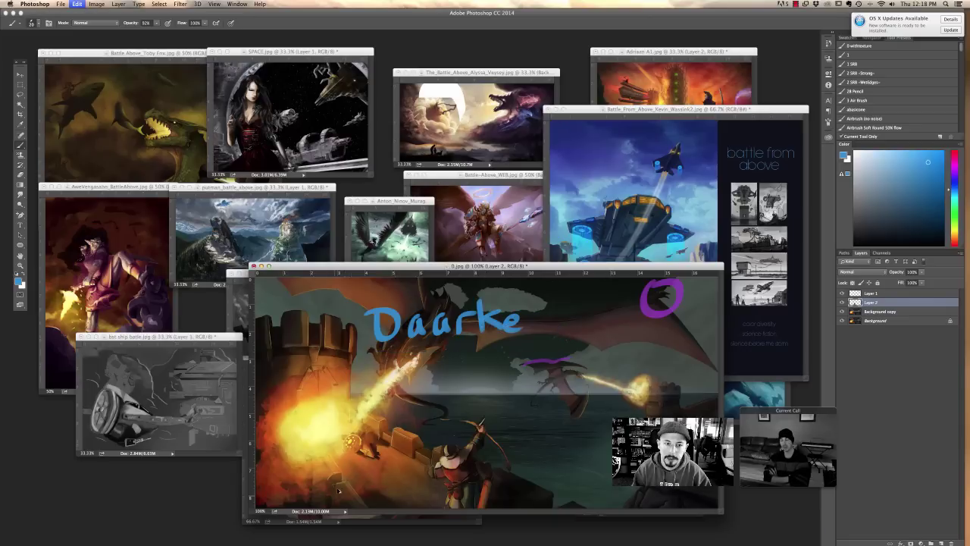
pyautogui.press('super+alt+z')
pyautogui.press('super+alt+z')
pyautogui.press('super+alt+z')
pyautogui.press('super+alt+z')
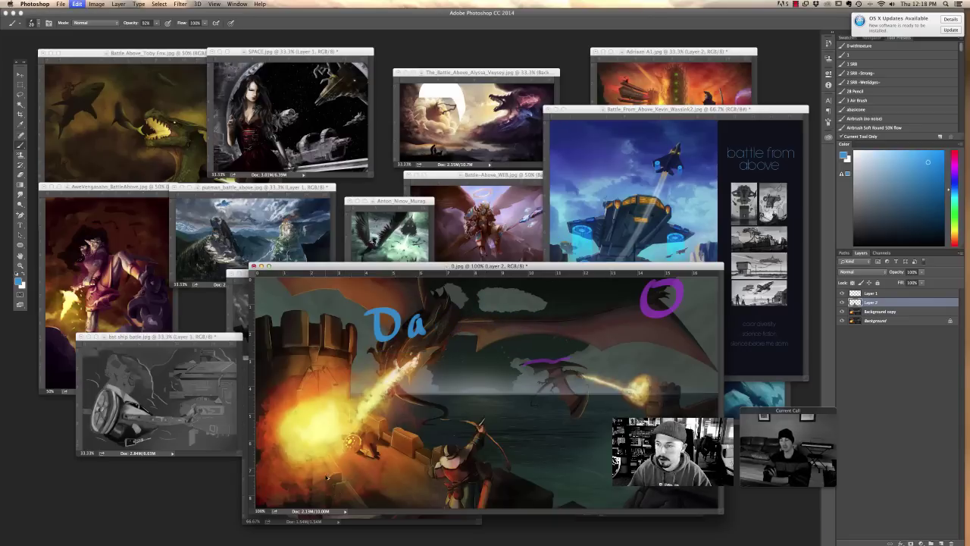
pyautogui.press('super+alt+z')
pyautogui.press('super+alt+z')
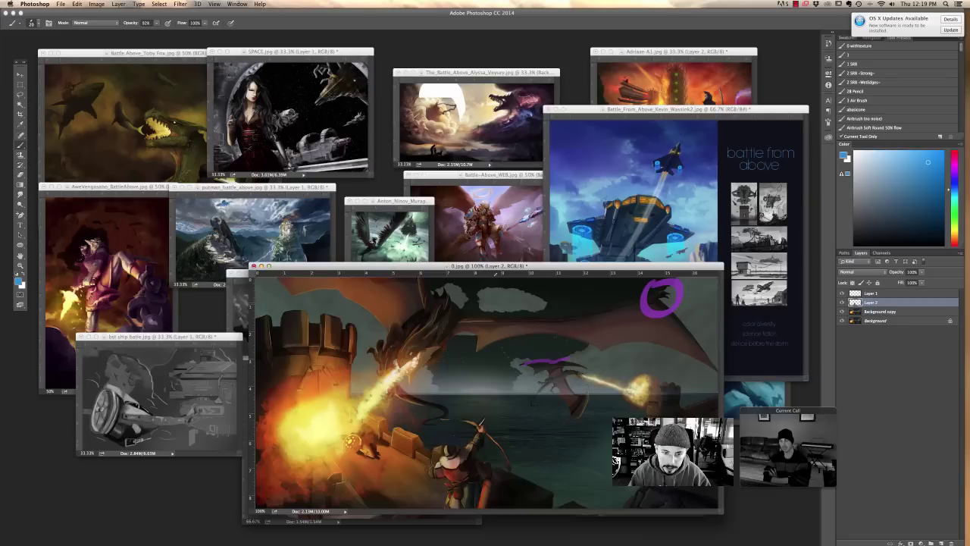
# - Choose a muted teal paint colour via the Color panel and zoom out the dragon painting
pyautogui.rightClick(462, 324)
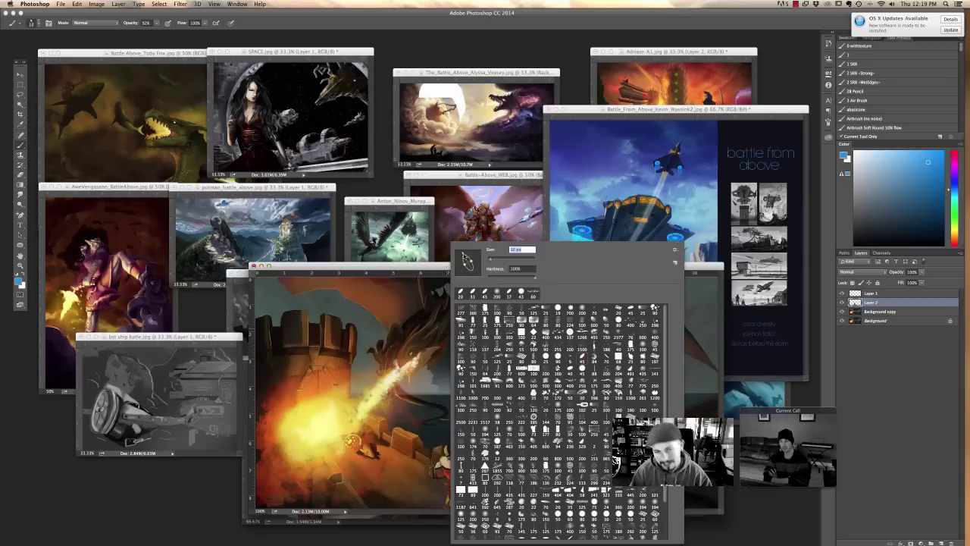
pyautogui.press('Return')
pyautogui.keyDown('alt'); pyautogui.click(445, 315); pyautogui.keyUp('alt')
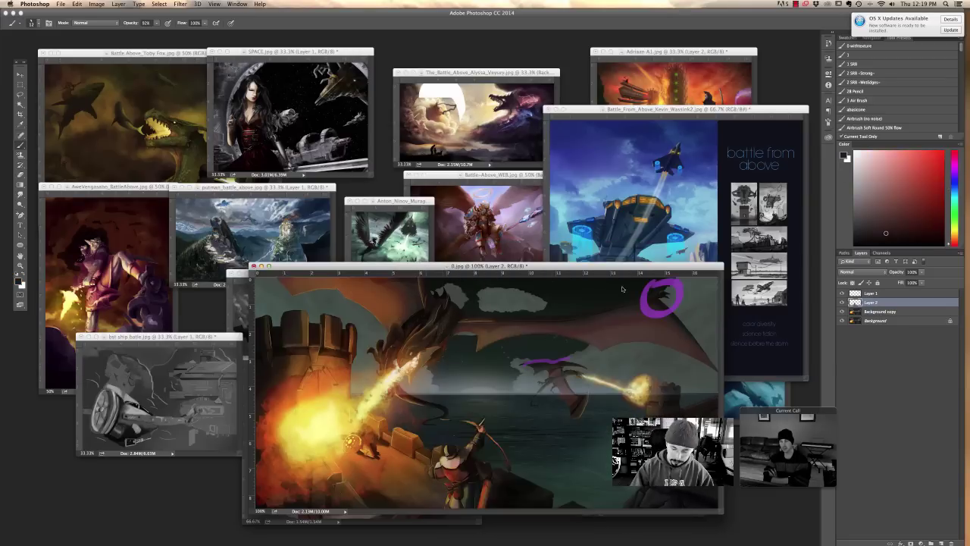
pyautogui.click(956, 197)
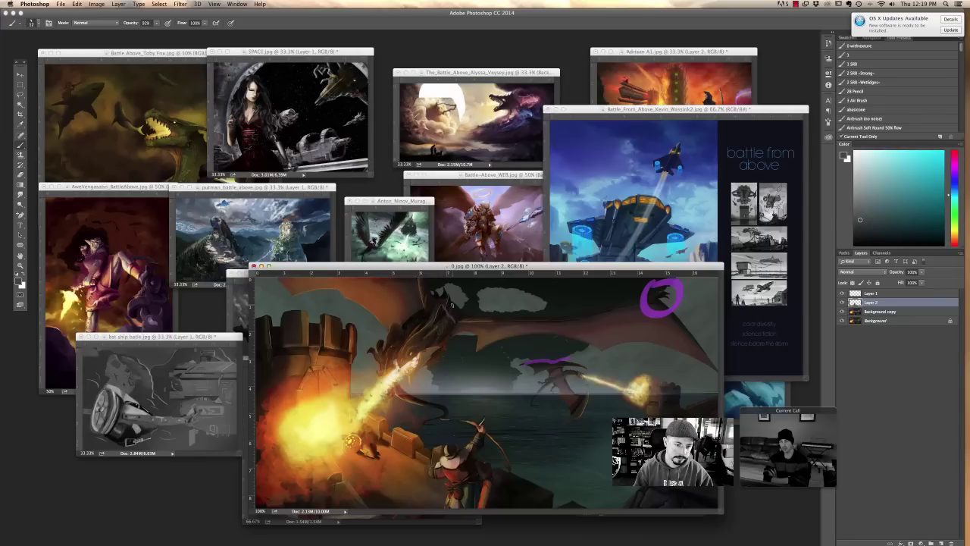
pyautogui.keyDown('alt'); pyautogui.click(446, 309); pyautogui.keyUp('alt')
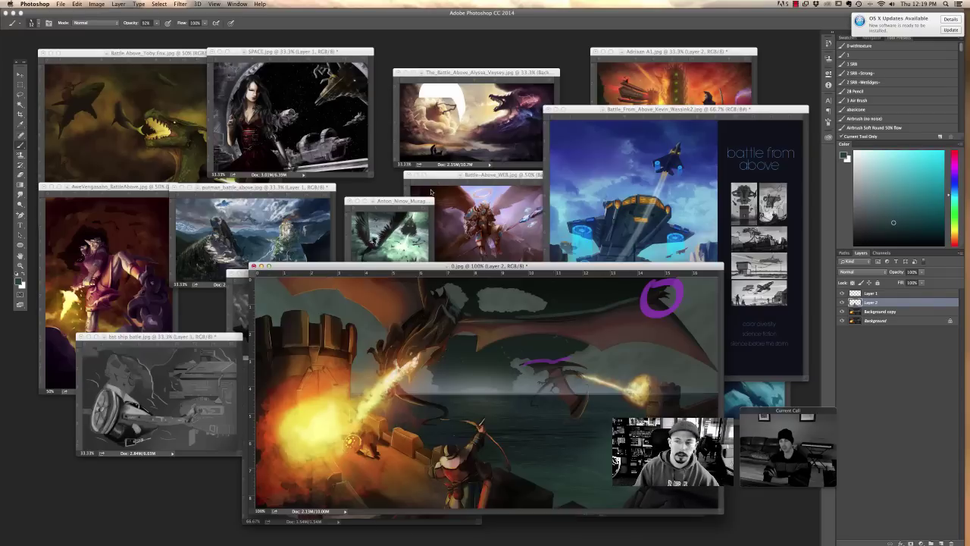
pyautogui.press('super+minus')
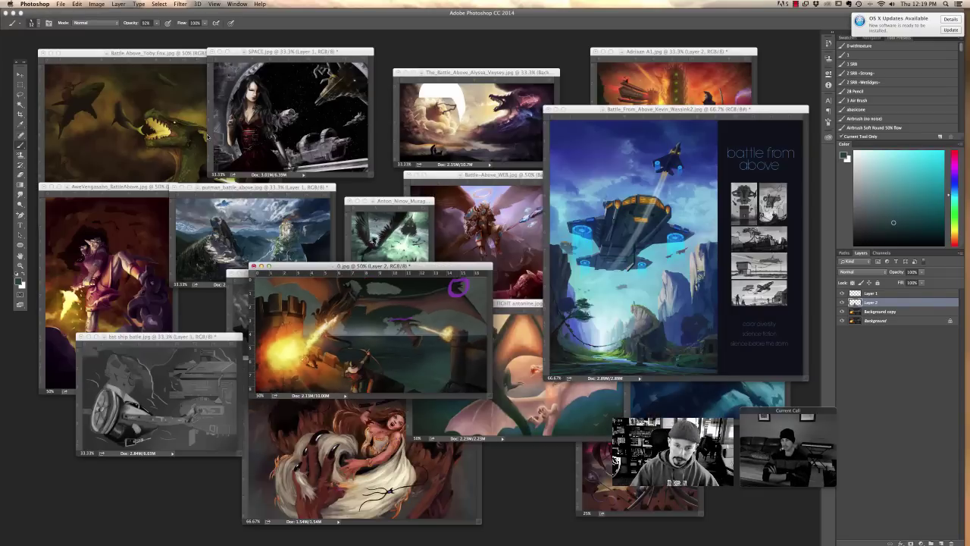
# - Move 0.jpg aside and show battleabove_tapiosutinen full screen, zooming in and back out
pyautogui.press('super+minus')
pyautogui.moveTo(358, 267); pyautogui.dragTo(187, 428)
pyautogui.click(257, 373)
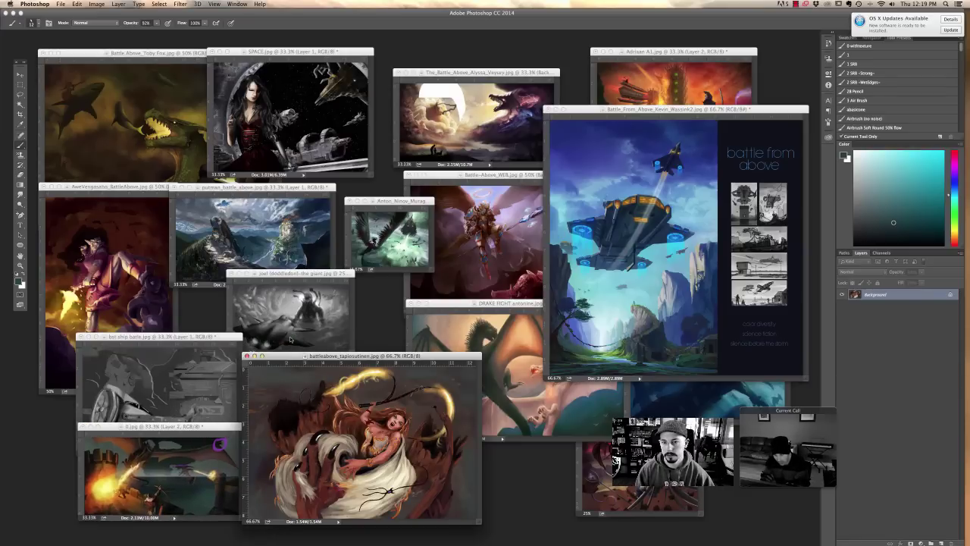
pyautogui.press('f')
pyautogui.press('super+equal')
pyautogui.press('super+equal')
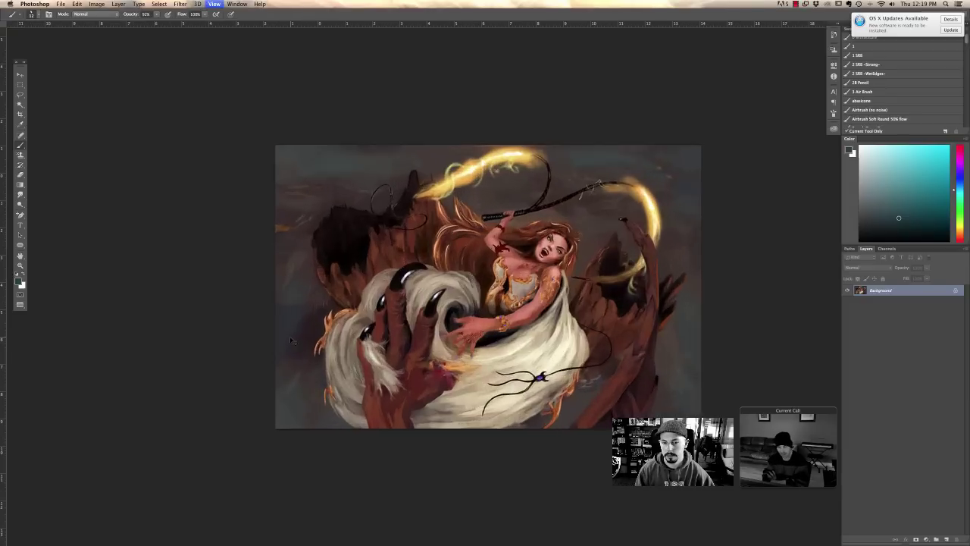
pyautogui.press('super+equal')
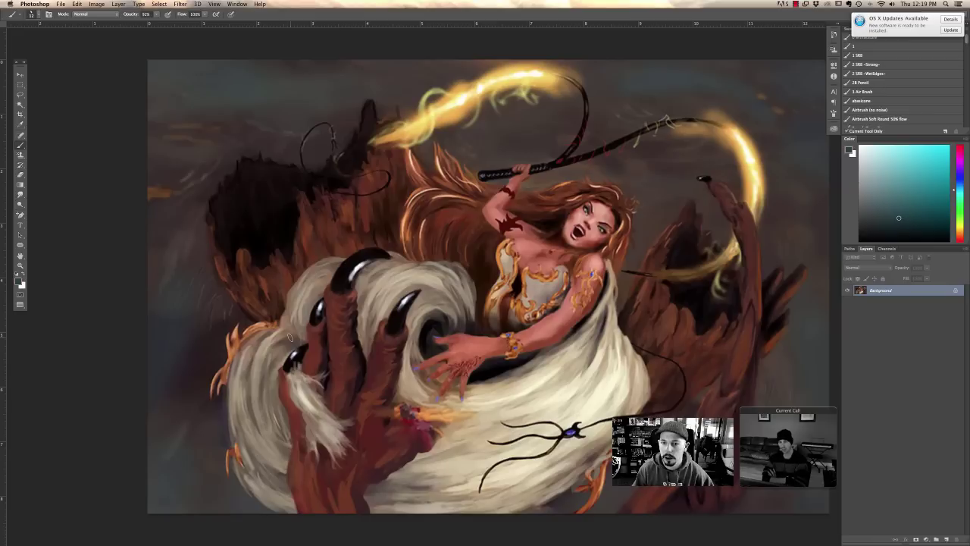
pyautogui.press('super+minus')
pyautogui.press('super+minus')
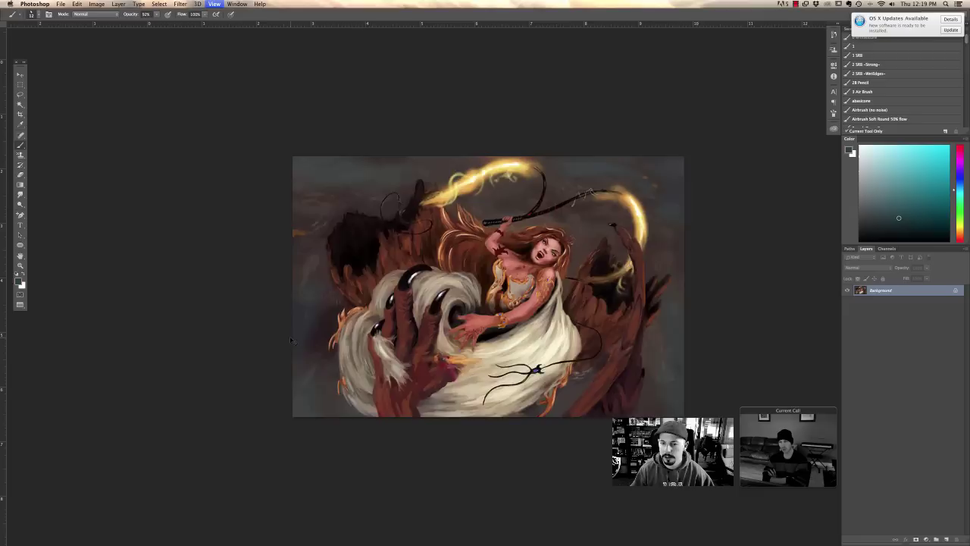
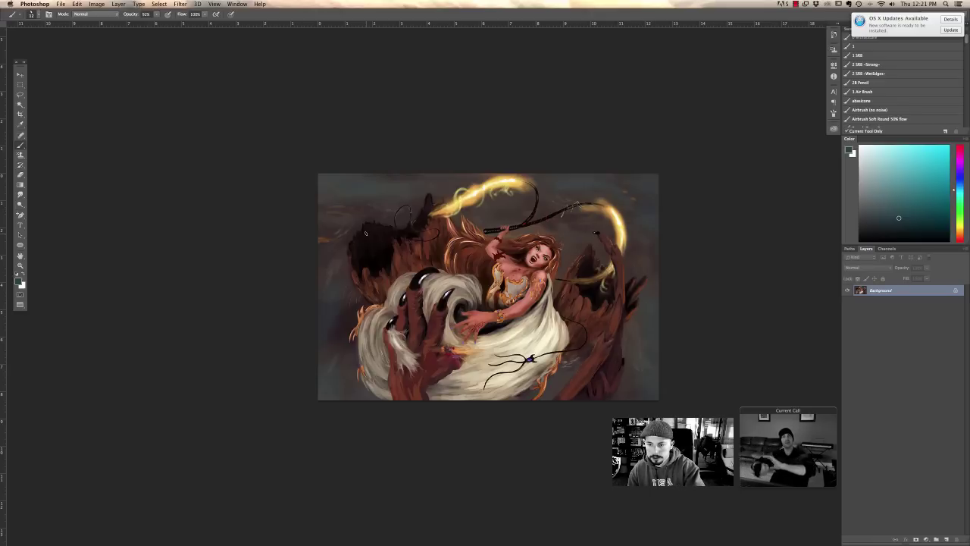
# - Show all entry windows, shrink the heroine painting to 50% and the spaceship entry to 25%, and rearrange them
pyautogui.press('f')
pyautogui.press('f')
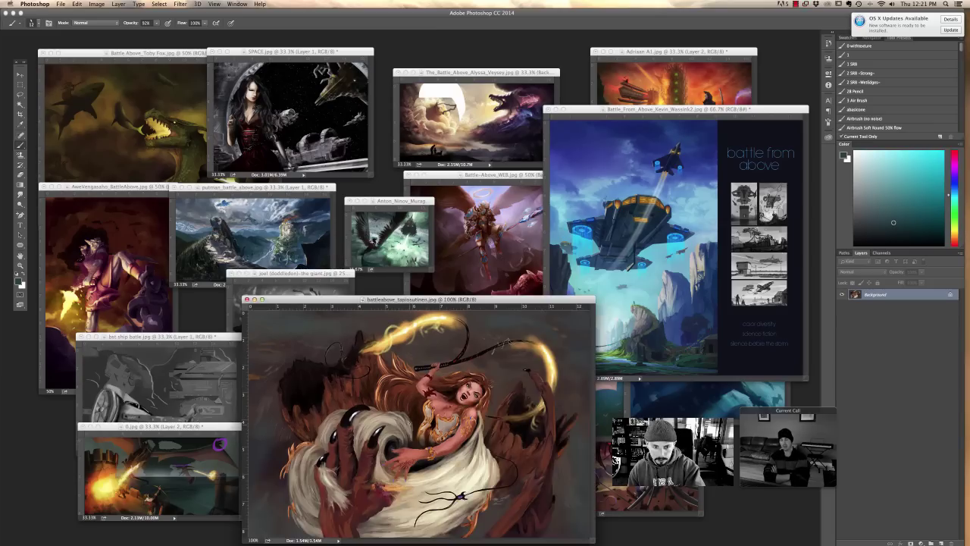
pyautogui.press('super+minus')
pyautogui.press('super+minus')
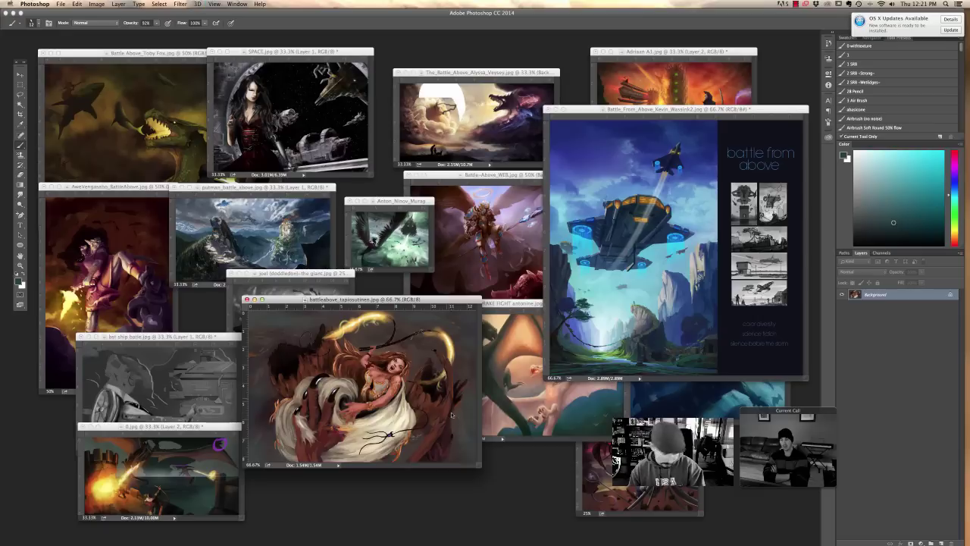
pyautogui.moveTo(363, 298); pyautogui.dragTo(363, 367)
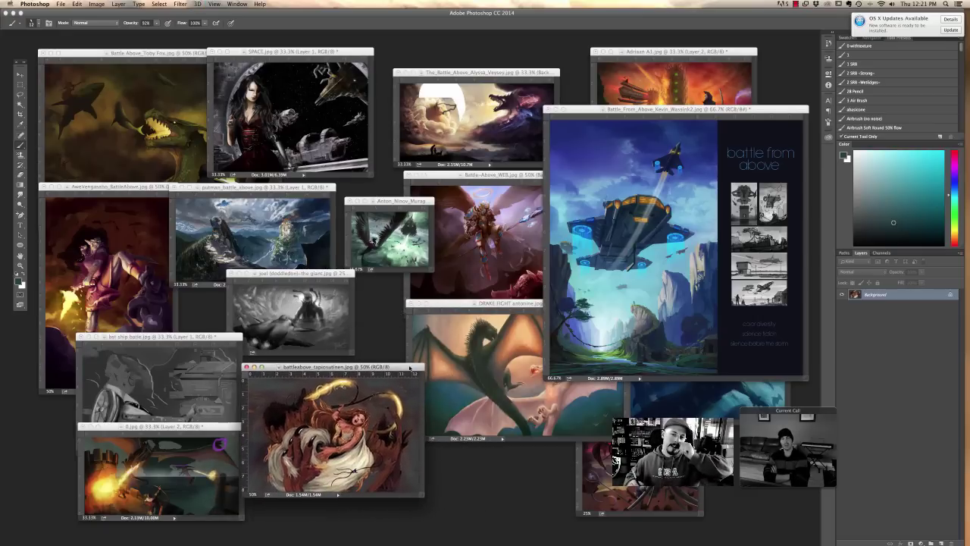
pyautogui.click(672, 392)
pyautogui.click(694, 149)
pyautogui.press('super+minus')
pyautogui.press('super+minus')
pyautogui.press('super+minus')
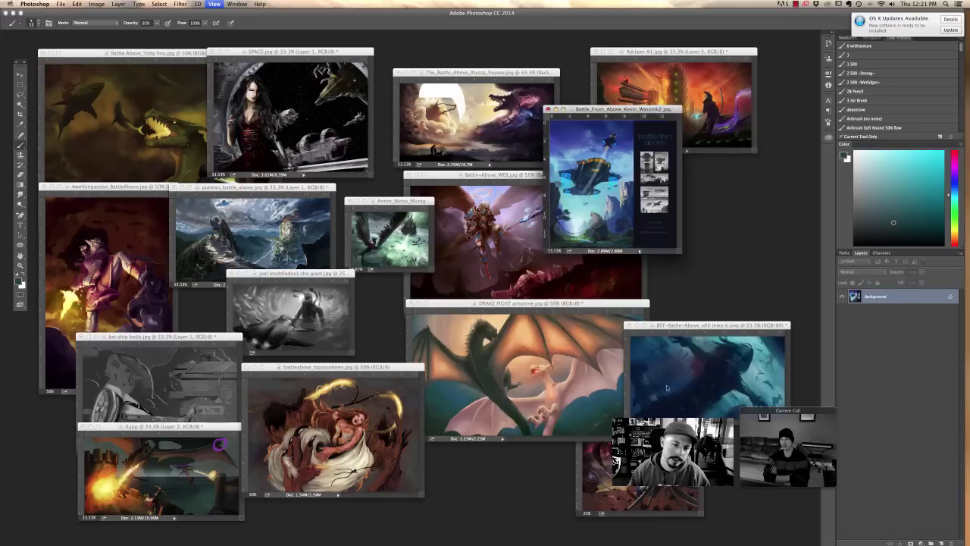
pyautogui.moveTo(707, 322); pyautogui.dragTo(733, 230)
# - Bring the winged-demon entry forward, zoom it to 66.7%, and show it full screen
pyautogui.click(595, 477)
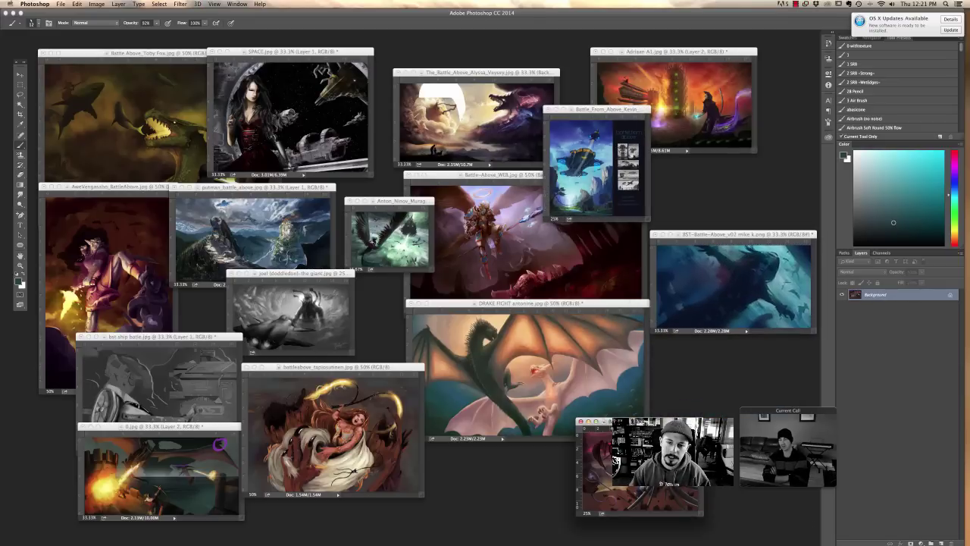
pyautogui.press('super+plus')
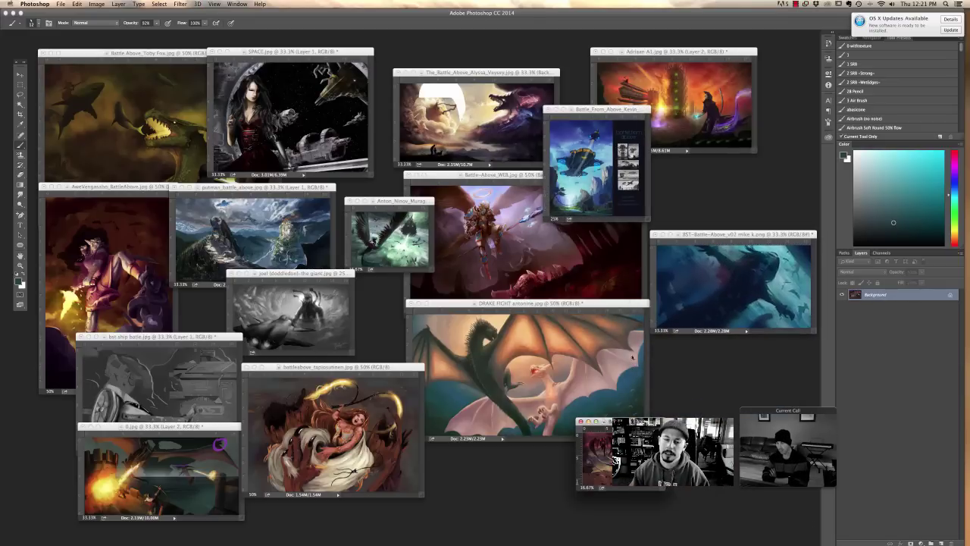
pyautogui.press('super+plus')
pyautogui.press('super+plus')
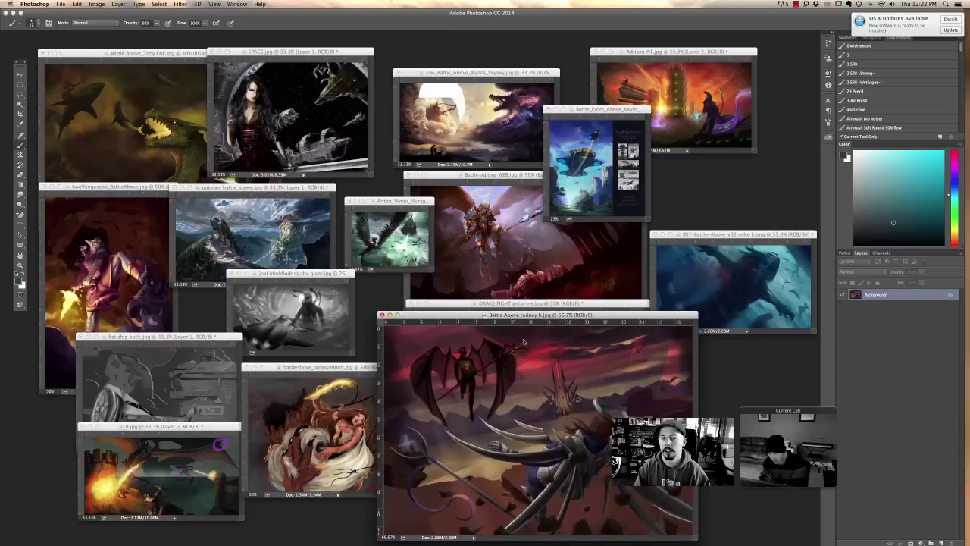
pyautogui.press('f')
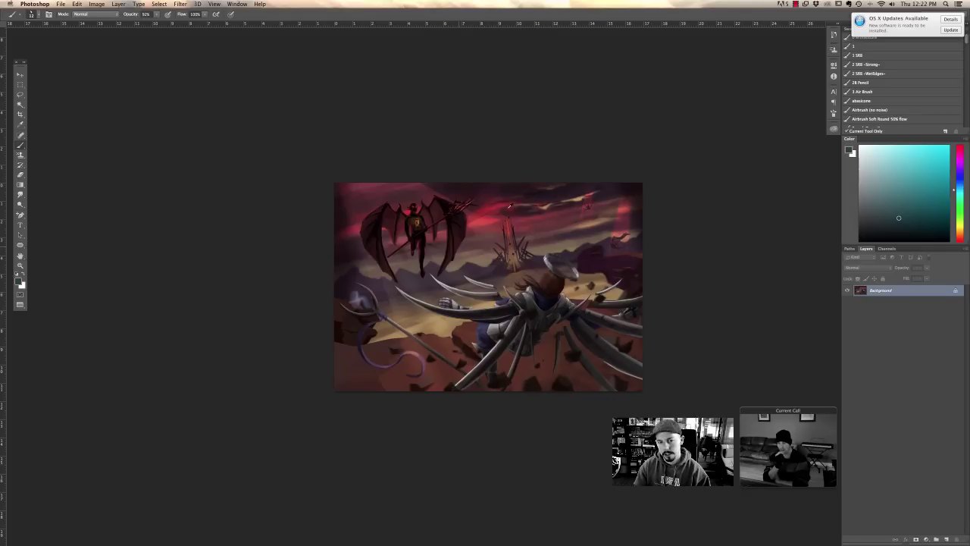
# - Duplicate the Background layer as a Background copy
pyautogui.click(96, 4)
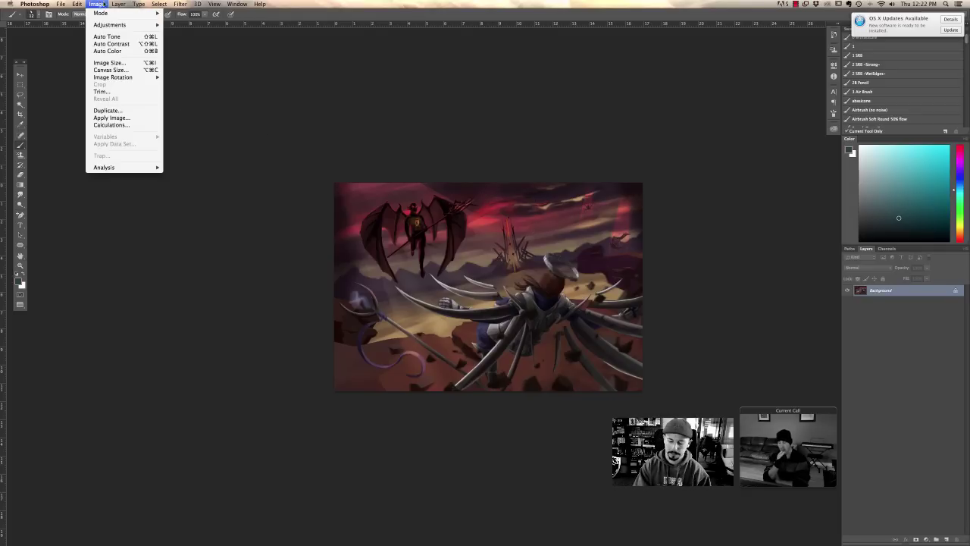
pyautogui.click(132, 30)
pyautogui.click(561, 244)
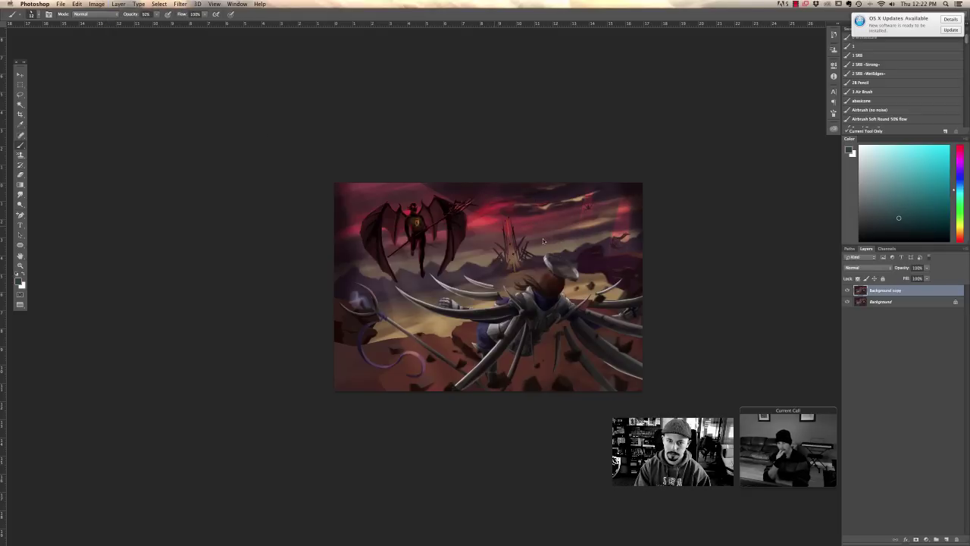
# - Desaturate the Background copy to greyscale and zoom the painting back to fill the view
pyautogui.click(96, 4)
pyautogui.moveTo(115, 25)
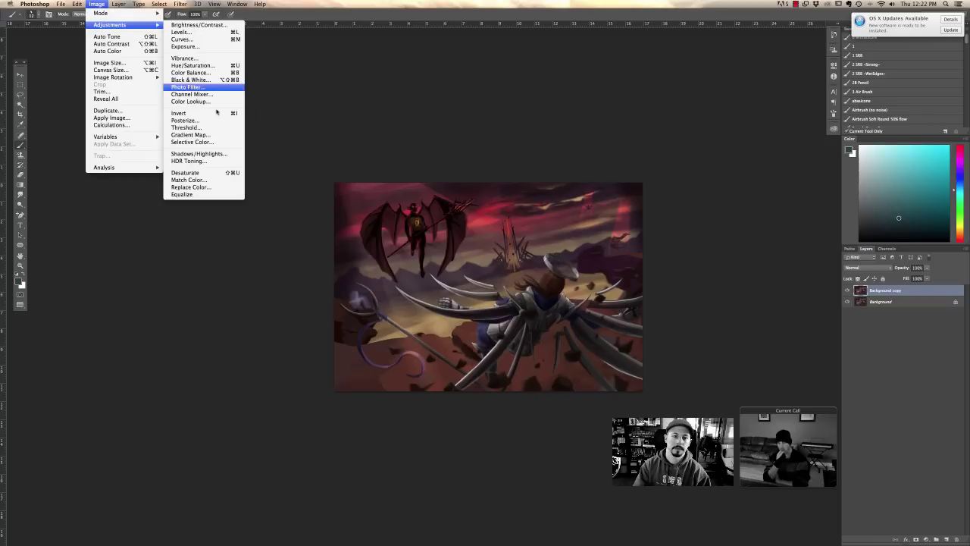
pyautogui.click(187, 173)
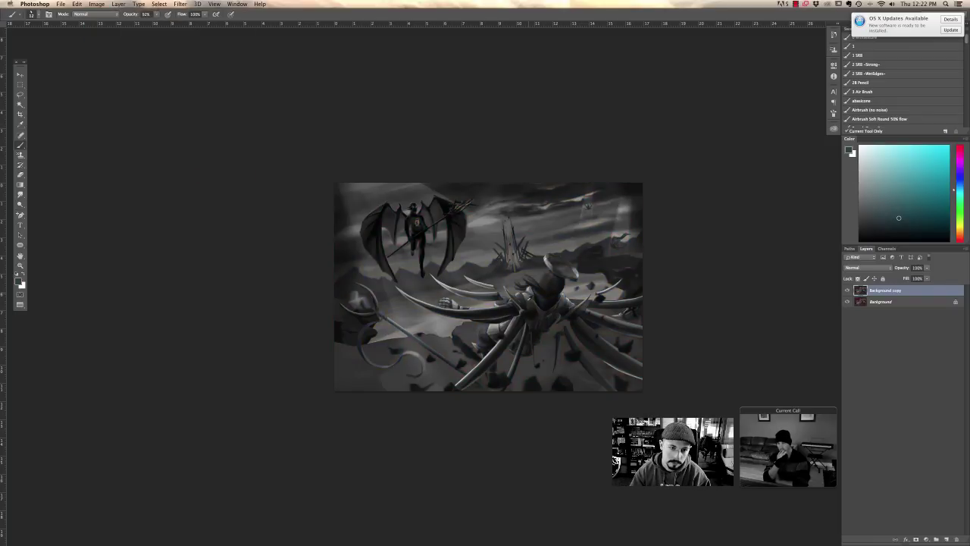
pyautogui.scroll(-8, 518, 259)
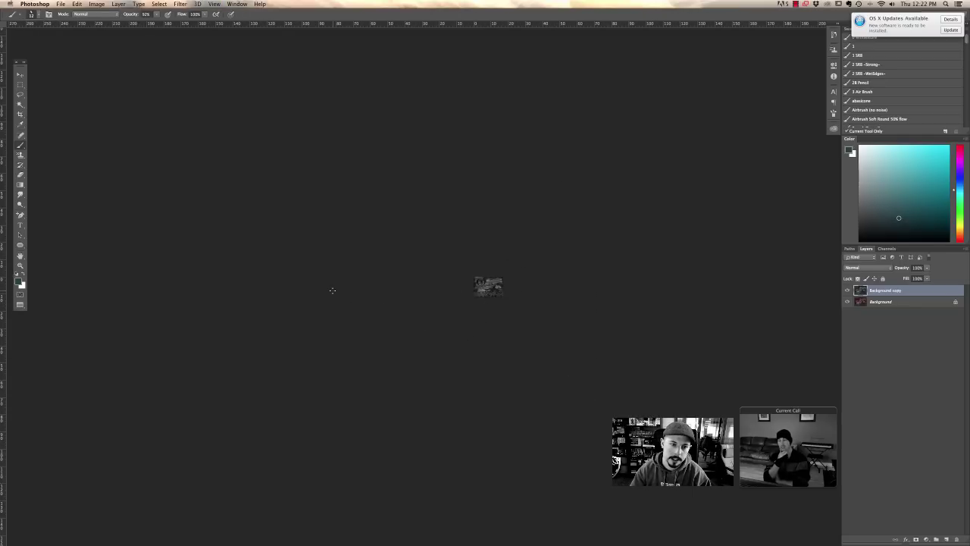
pyautogui.scroll(5, 332, 291)
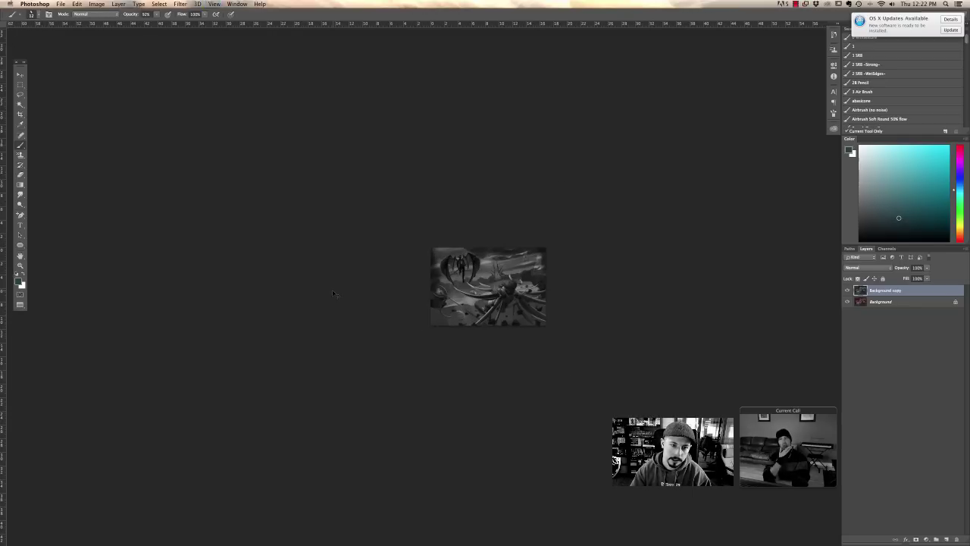
pyautogui.press('super+equal')
pyautogui.press('super+equal')
pyautogui.press('super+equal')
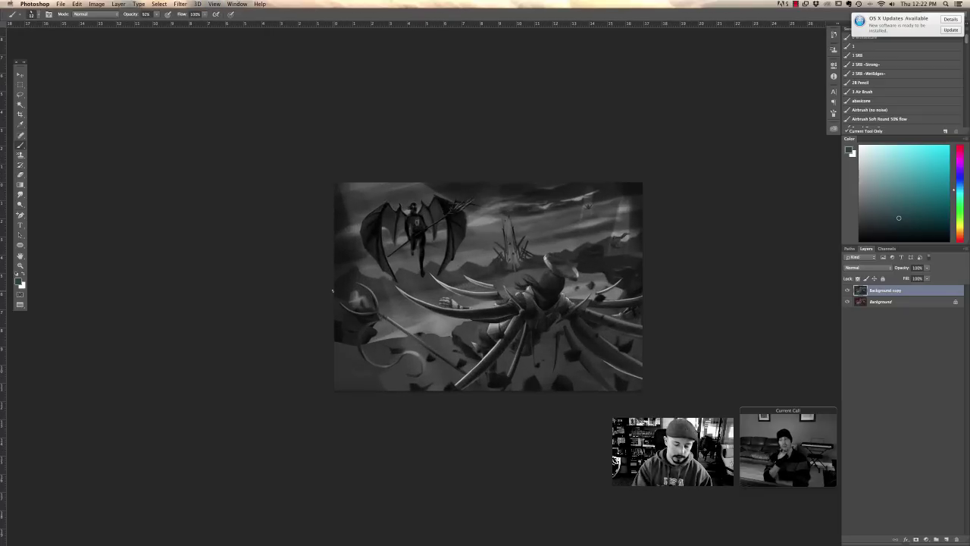
pyautogui.click(20, 95)
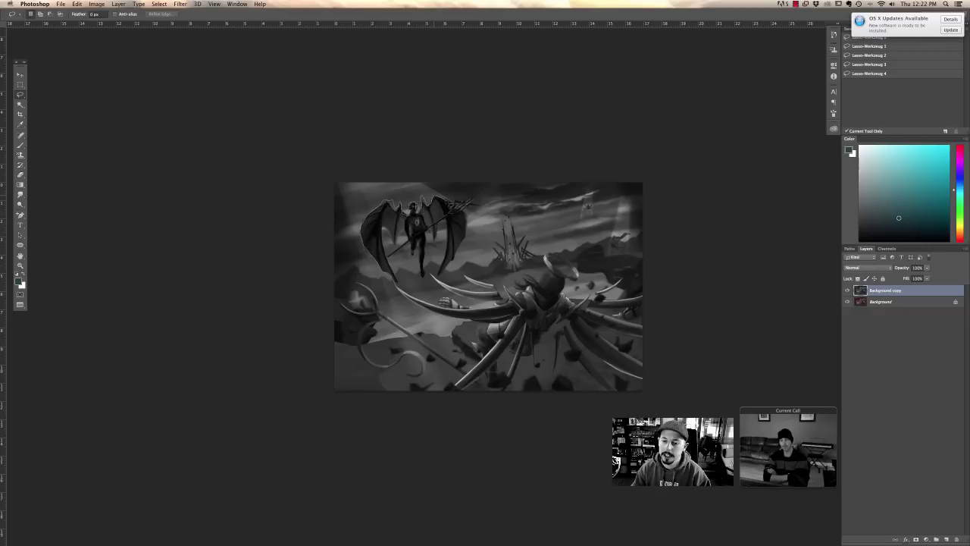
# - Lasso the upper sky and horizon around the top-left winged demon, the right creature and the central figure
pyautogui.moveTo(458, 183)
pyautogui.mouseDown()
pyautogui.moveTo(331, 182)
pyautogui.moveTo(325, 293)
pyautogui.moveTo(395, 285)
pyautogui.mouseUp()
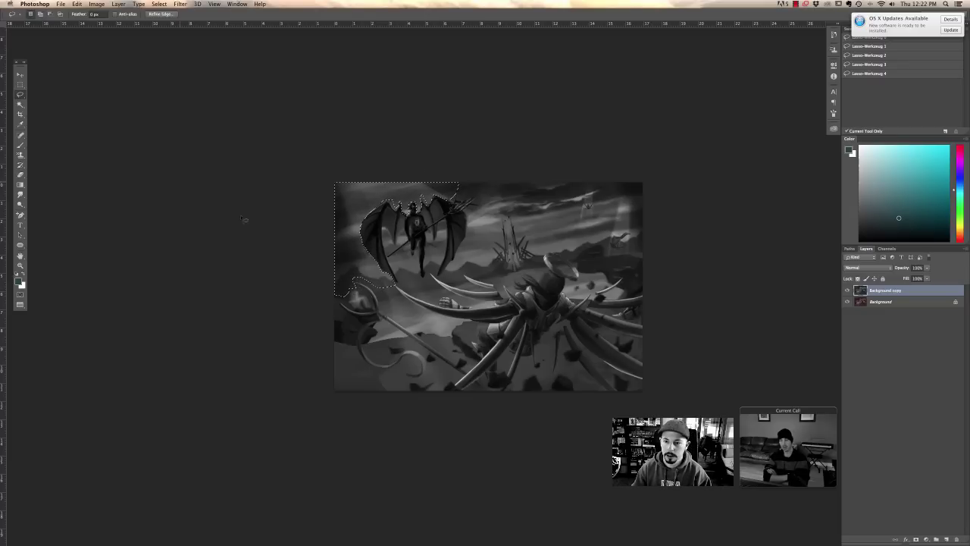
pyautogui.press('super+d')
pyautogui.press('b')
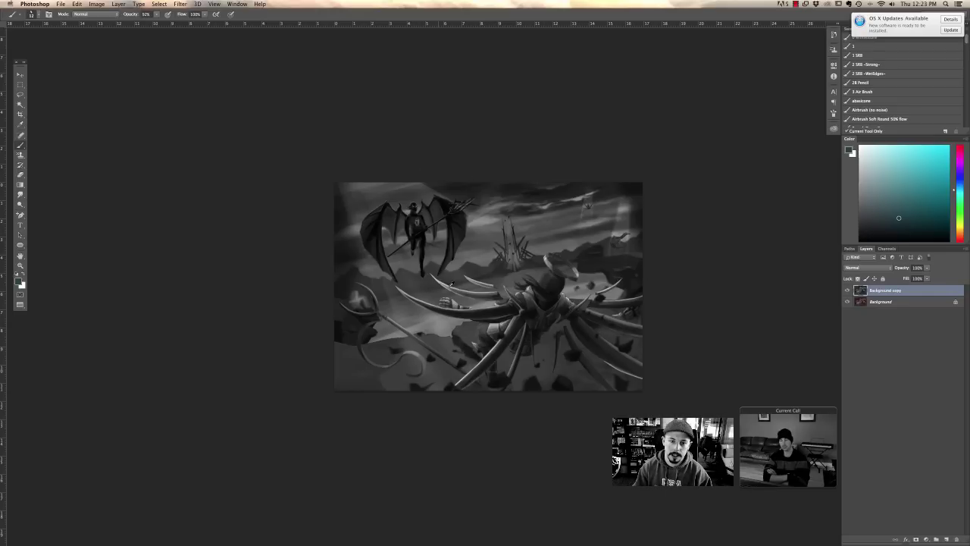
pyautogui.press('l')
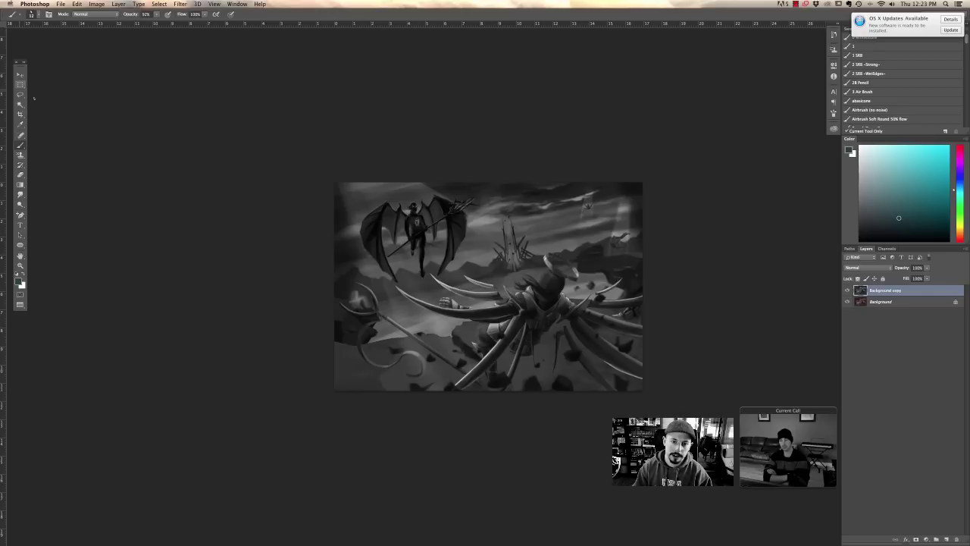
pyautogui.moveTo(334, 183)
pyautogui.mouseDown()
pyautogui.moveTo(445, 182)
pyautogui.moveTo(337, 295)
pyautogui.moveTo(334, 185)
pyautogui.mouseUp()
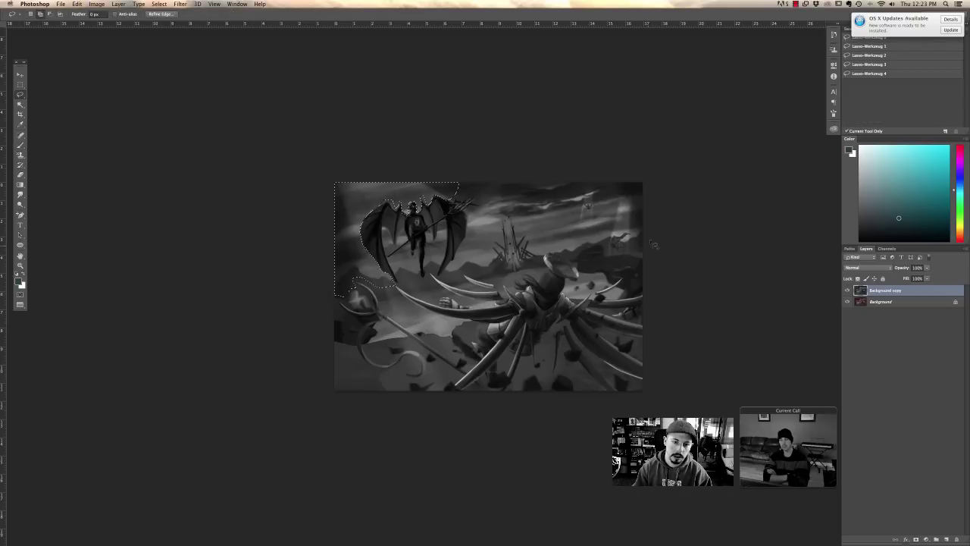
pyautogui.moveTo(593, 247)
pyautogui.mouseDown()
pyautogui.moveTo(582, 259)
pyautogui.moveTo(445, 275)
pyautogui.moveTo(470, 200)
pyautogui.moveTo(513, 158)
pyautogui.moveTo(678, 265)
pyautogui.moveTo(659, 254)
pyautogui.mouseUp()
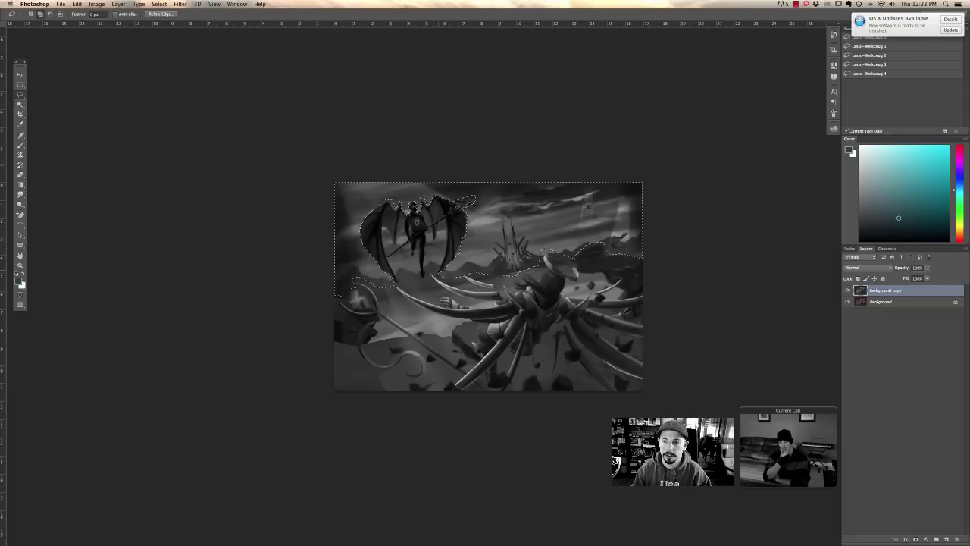
pyautogui.press('super+c')
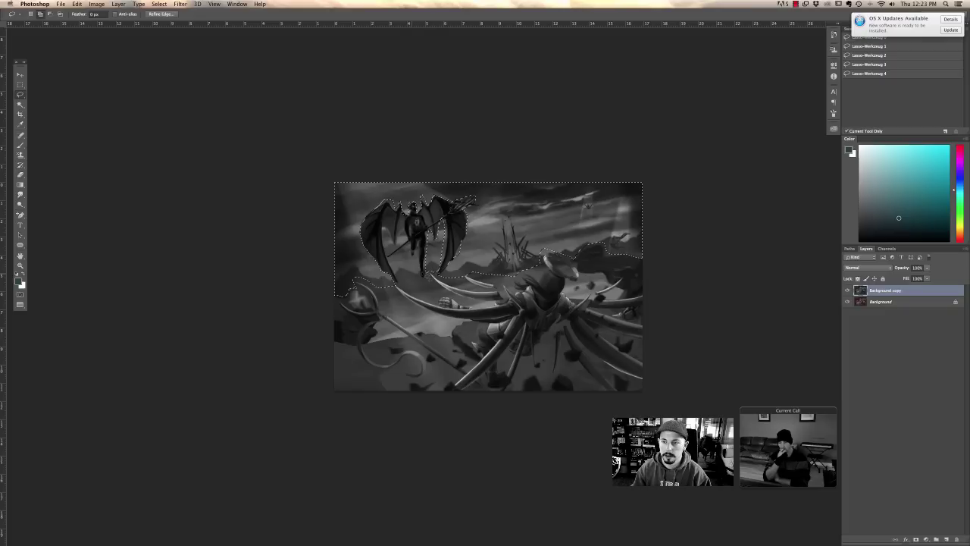
pyautogui.moveTo(425, 286)
pyautogui.mouseDown()
pyautogui.moveTo(408, 235)
pyautogui.moveTo(387, 251)
pyautogui.moveTo(421, 290)
pyautogui.mouseUp()
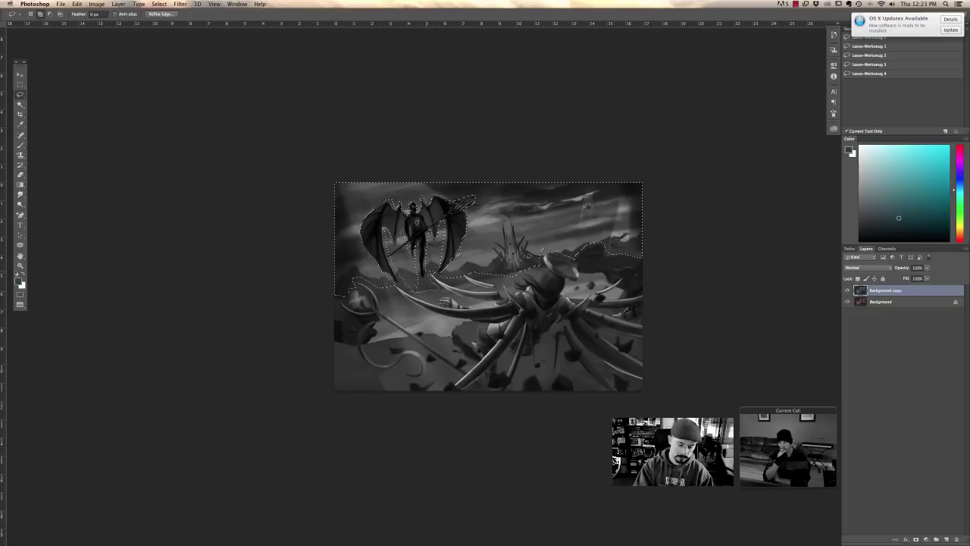
# - Apply Levels with output levels 50 and 238 to the selected backdrop, then deselect
pyautogui.click(96, 4)
pyautogui.moveTo(127, 29)
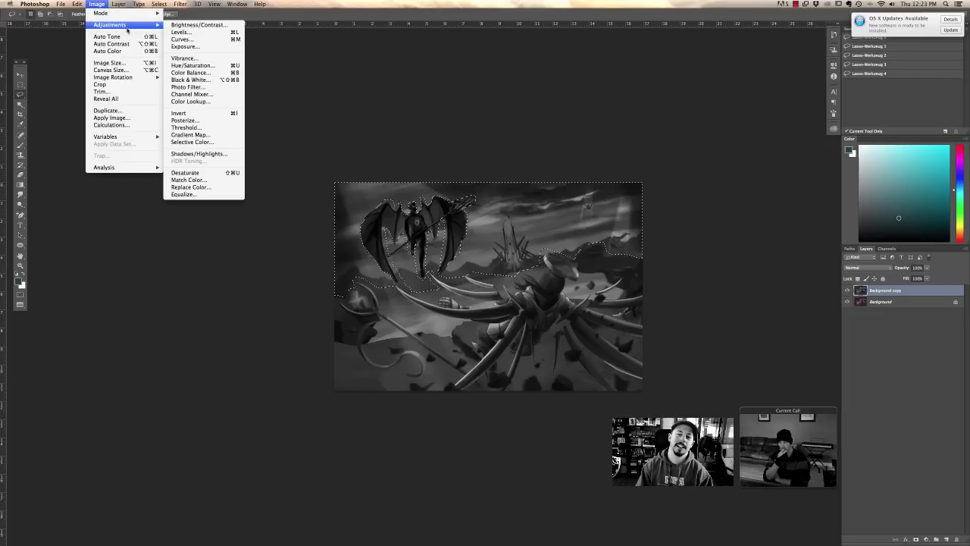
pyautogui.click(181, 32)
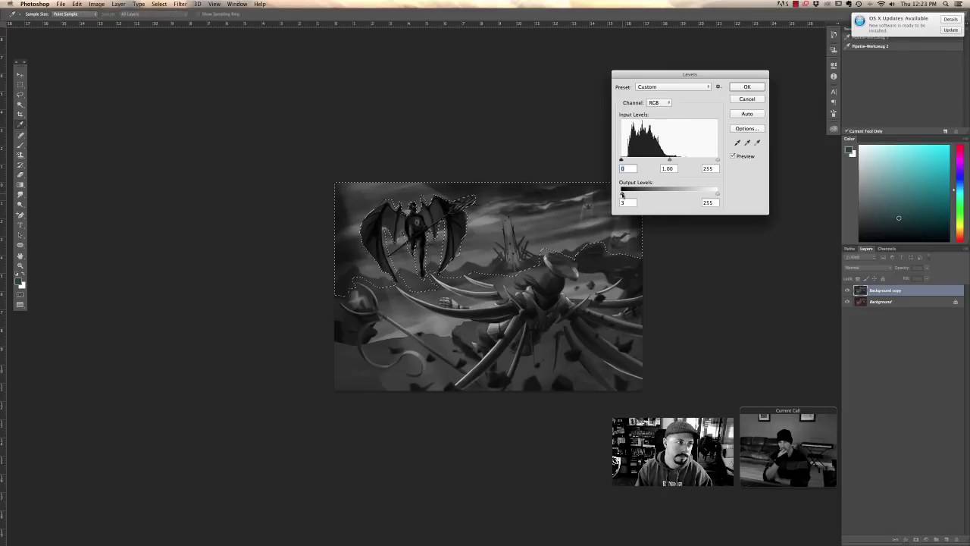
pyautogui.moveTo(622, 194); pyautogui.dragTo(635, 196)
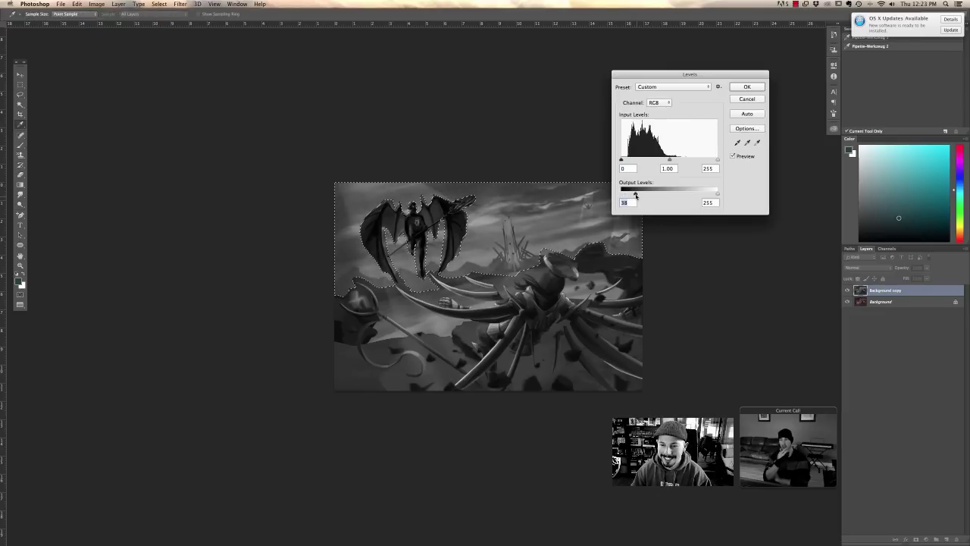
pyautogui.moveTo(716, 193); pyautogui.dragTo(702, 194)
pyautogui.moveTo(636, 194); pyautogui.dragTo(640, 194)
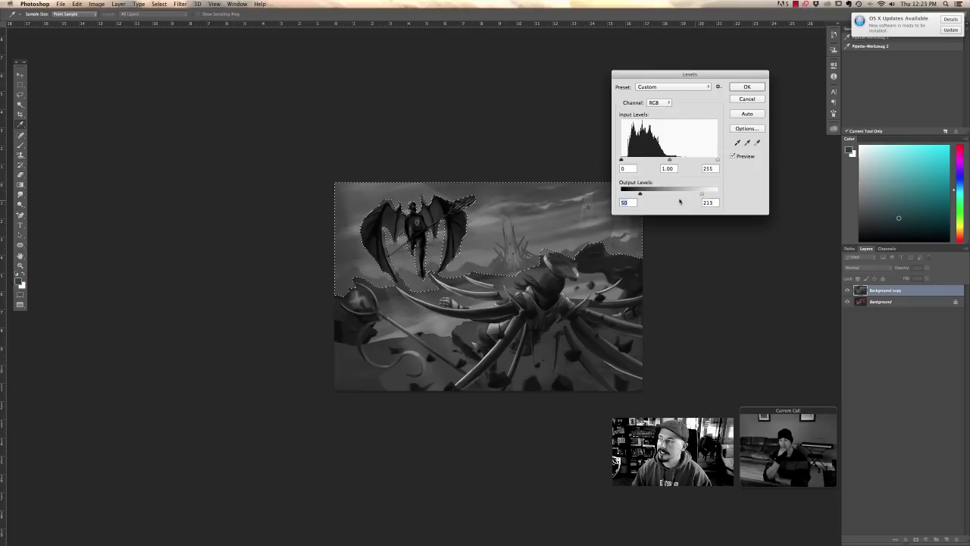
pyautogui.moveTo(702, 194); pyautogui.dragTo(710, 194)
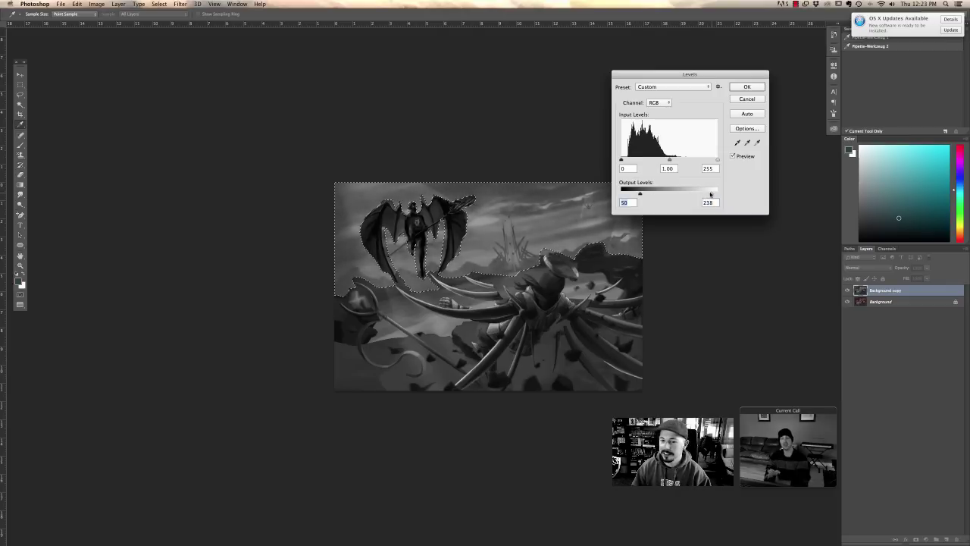
pyautogui.click(747, 86)
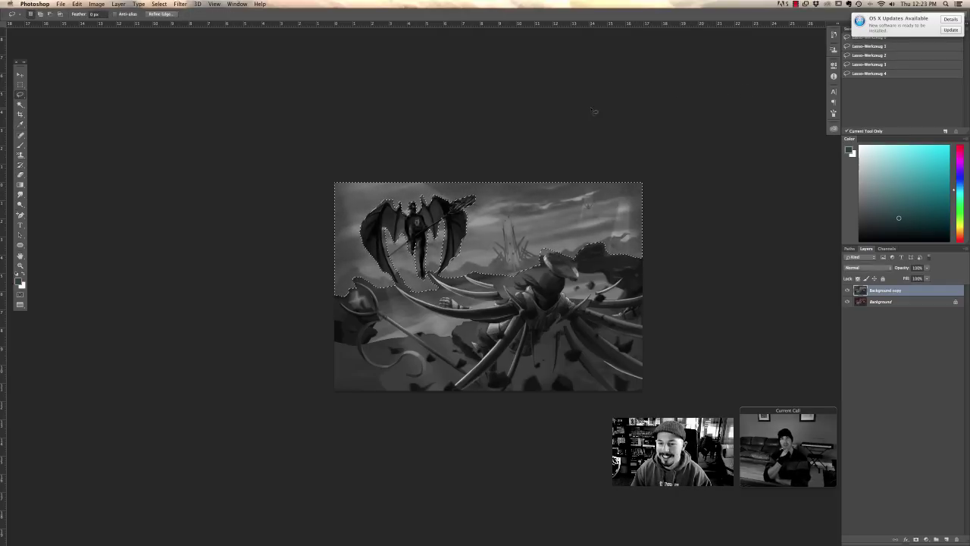
pyautogui.press('super+d')
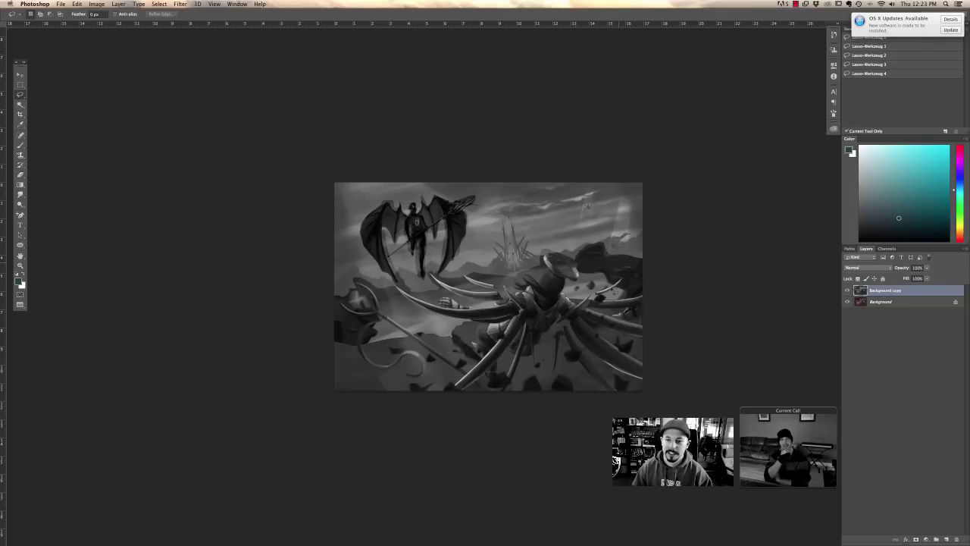
# - Dismiss the no-pixels-selected warning and undo to restore the central figure's darker head
pyautogui.press('super+c')
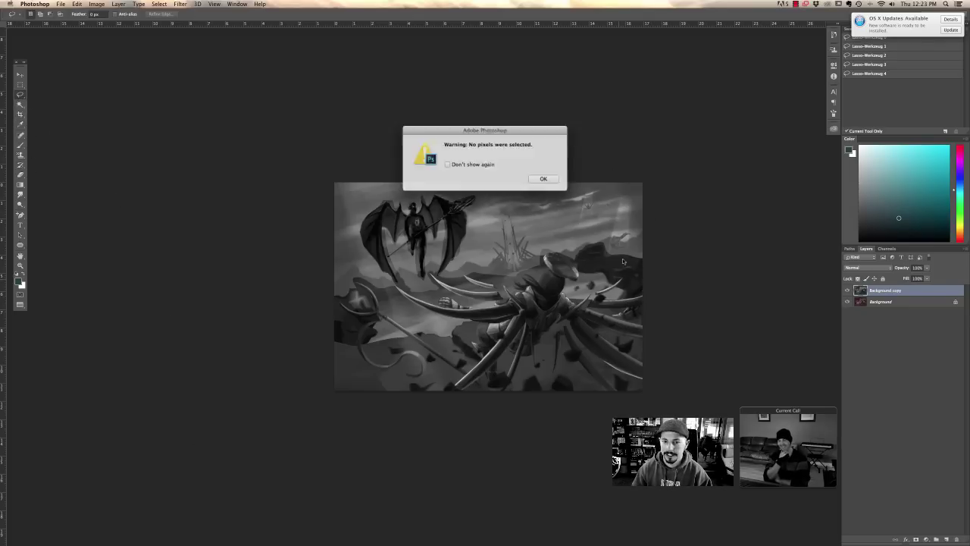
pyautogui.click(545, 180)
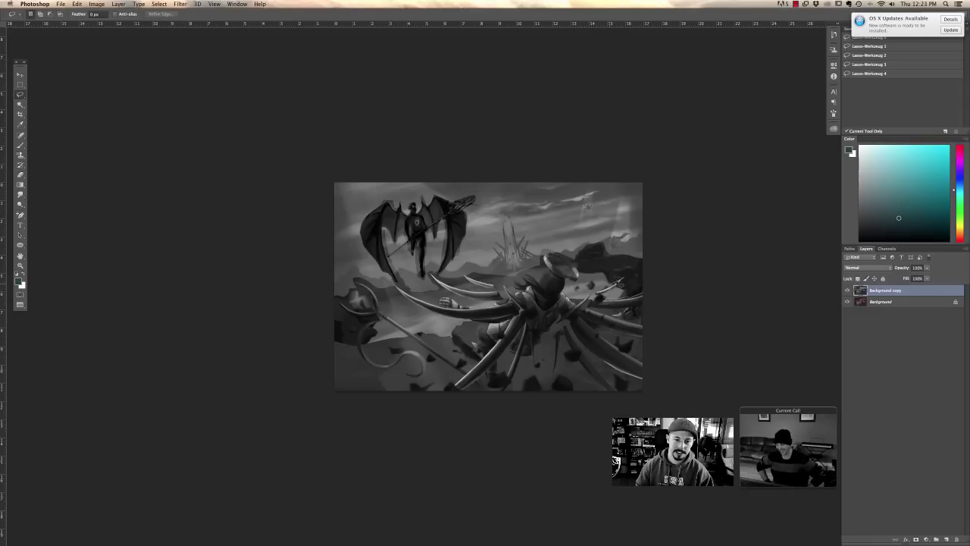
pyautogui.hotkey('ctrl', 'z')
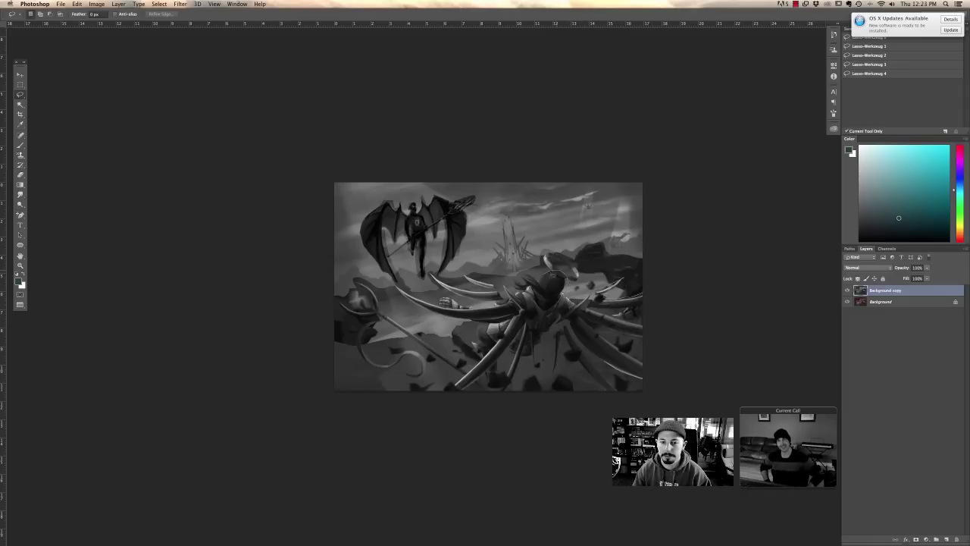
# - Switch to the Brush with a large 200 px soft tip and clear the lasso selection
pyautogui.moveTo(631, 213); pyautogui.dragTo(523, 227)
pyautogui.press('b')
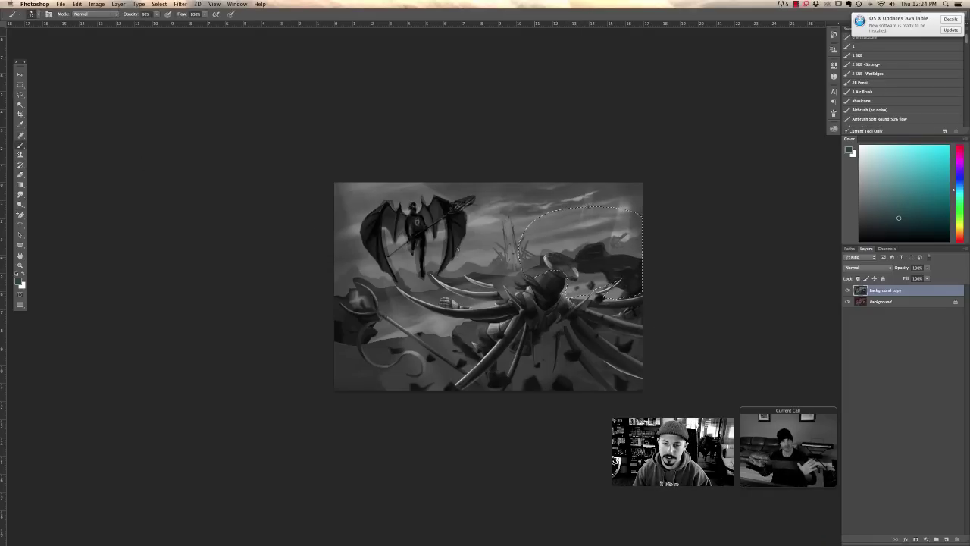
pyautogui.rightClick(585, 229)
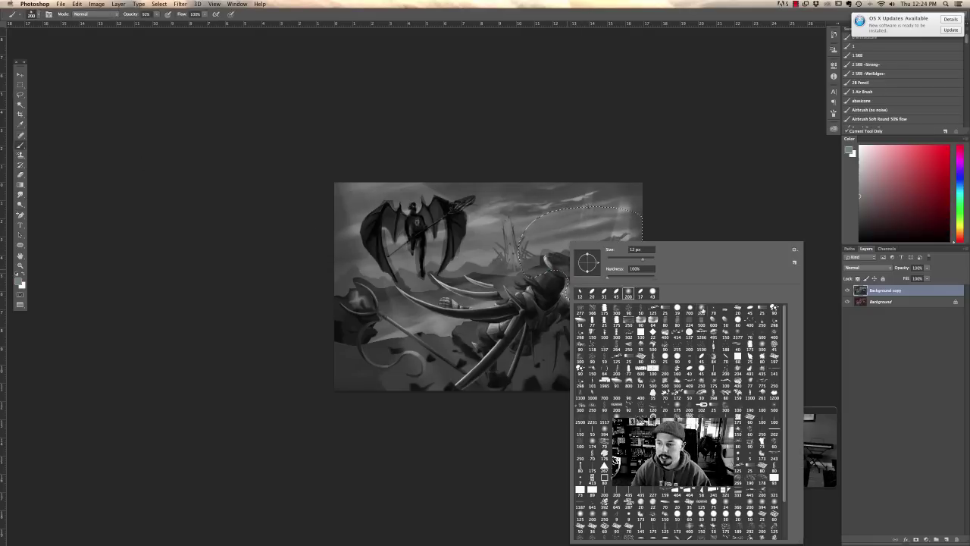
pyautogui.press('Escape')
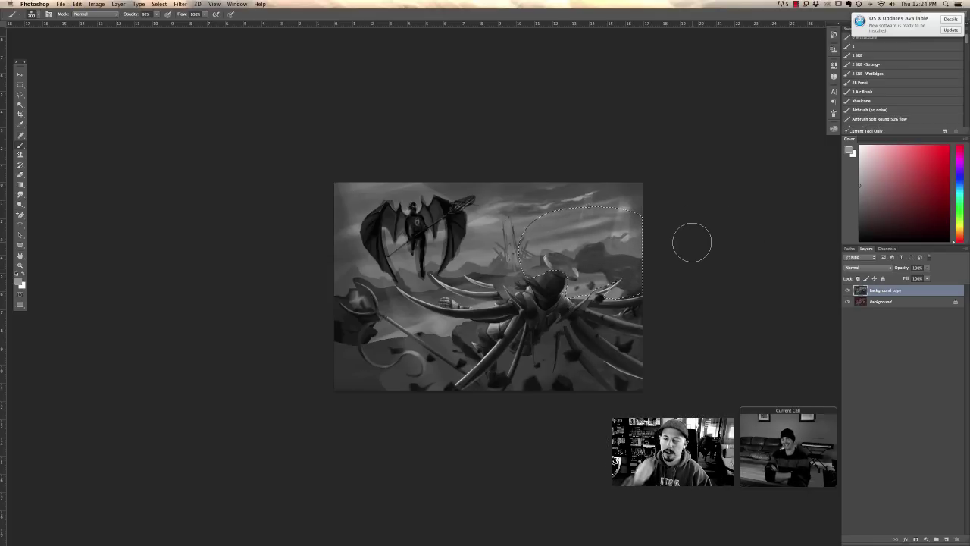
pyautogui.press('super+shift+i')
pyautogui.press('super+d')
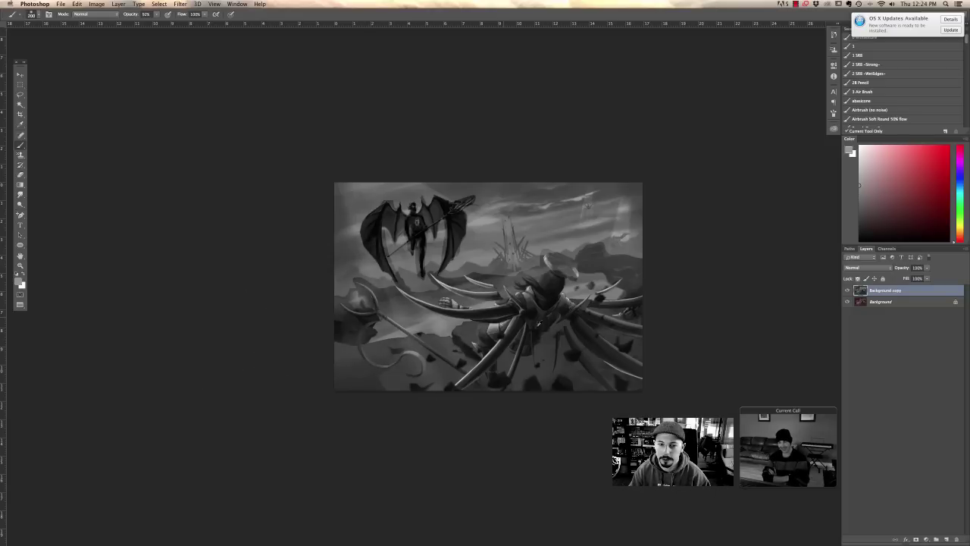
# - Paint light tones over the central figure's head, then hide the Background copy to show the colour painting
pyautogui.moveTo(505, 261); pyautogui.dragTo(462, 282)
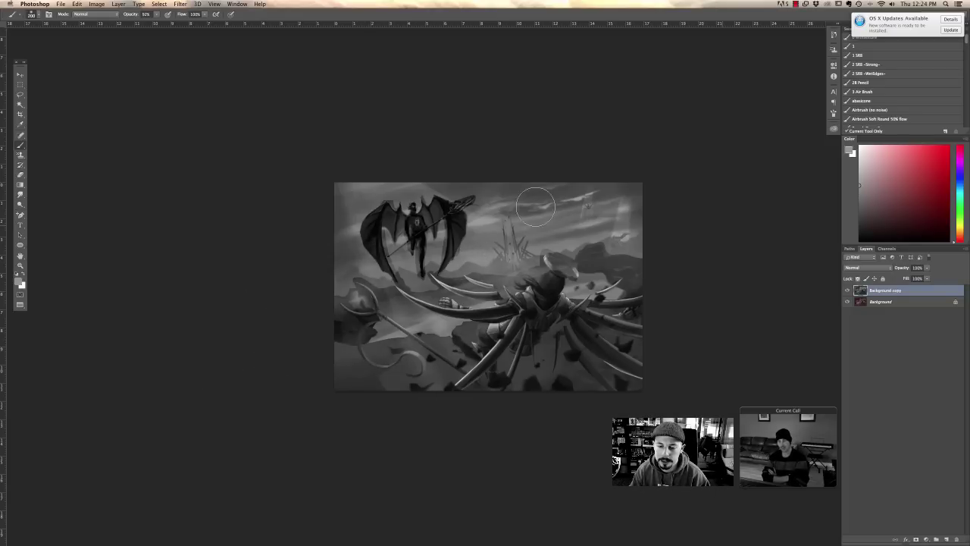
pyautogui.click(847, 290)
pyautogui.click(847, 290)
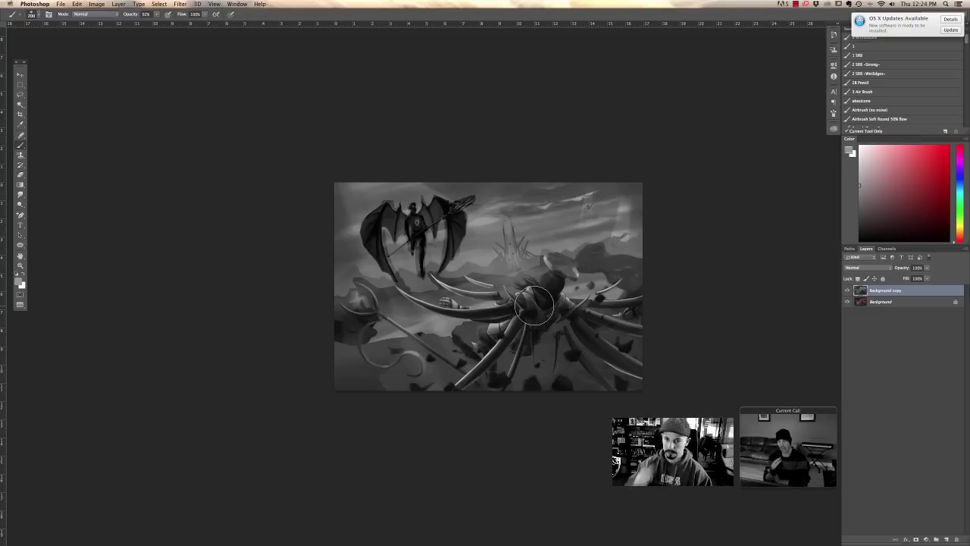
pyautogui.click(847, 290)
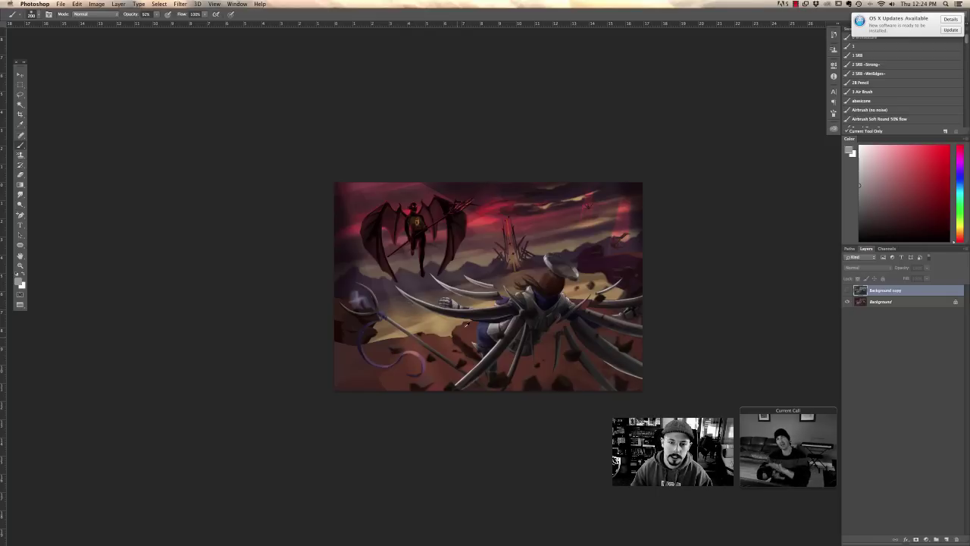
# - Select the foreground terrain and creature with Magic Wand and Lasso, then sample a warm orange from the ground
pyautogui.click(20, 103)
pyautogui.click(508, 292)
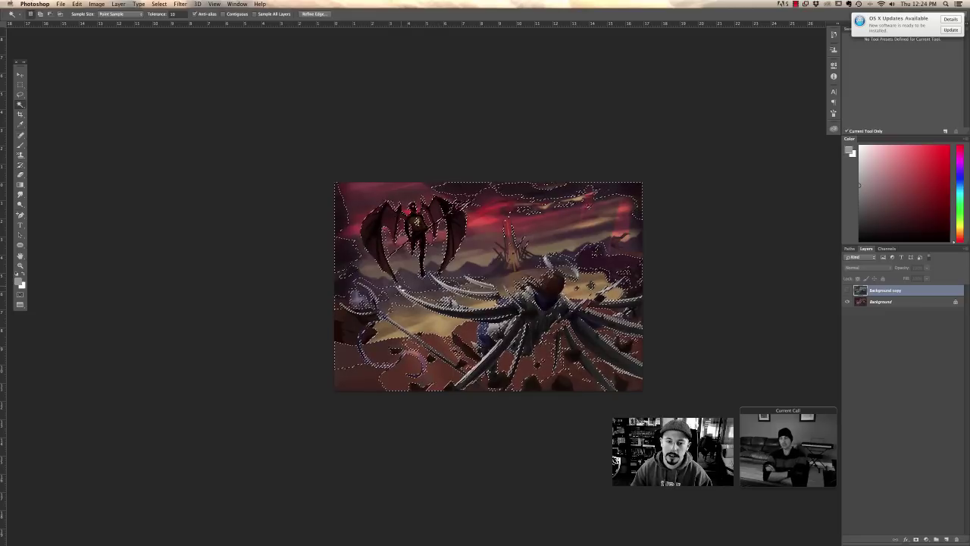
pyautogui.keyDown('shift'); pyautogui.click(582, 384); pyautogui.keyUp('shift')
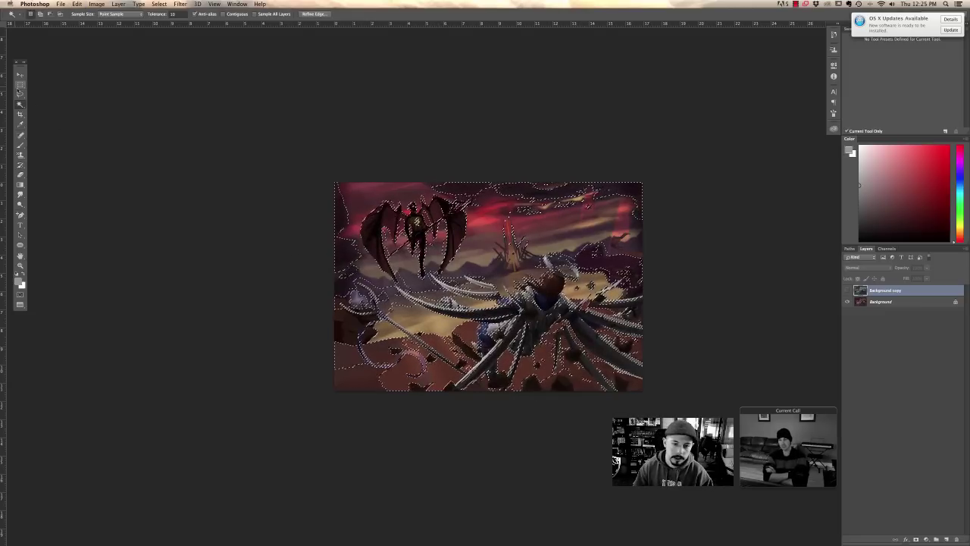
pyautogui.click(20, 92)
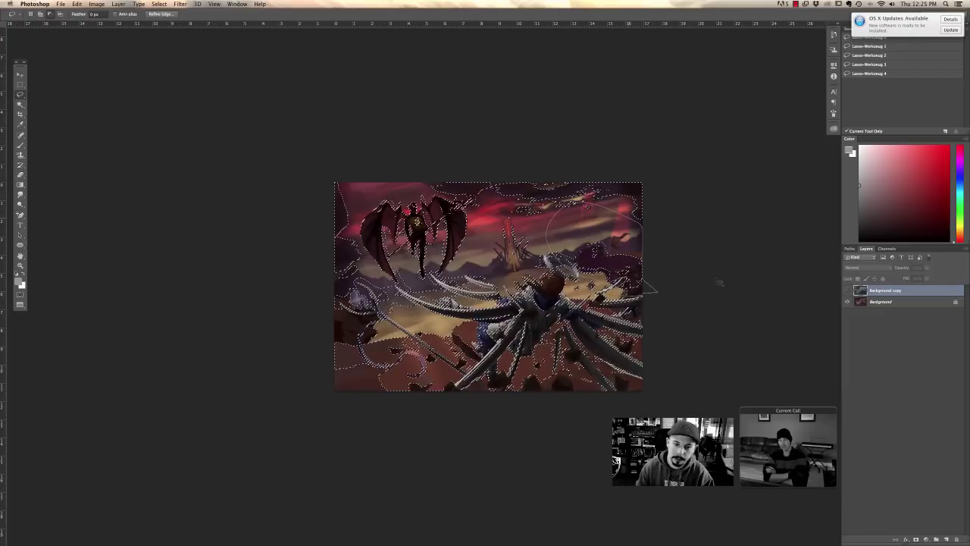
pyautogui.moveTo(527, 223)
pyautogui.mouseDown()
pyautogui.moveTo(481, 212)
pyautogui.moveTo(409, 163)
pyautogui.moveTo(765, 220)
pyautogui.mouseUp()
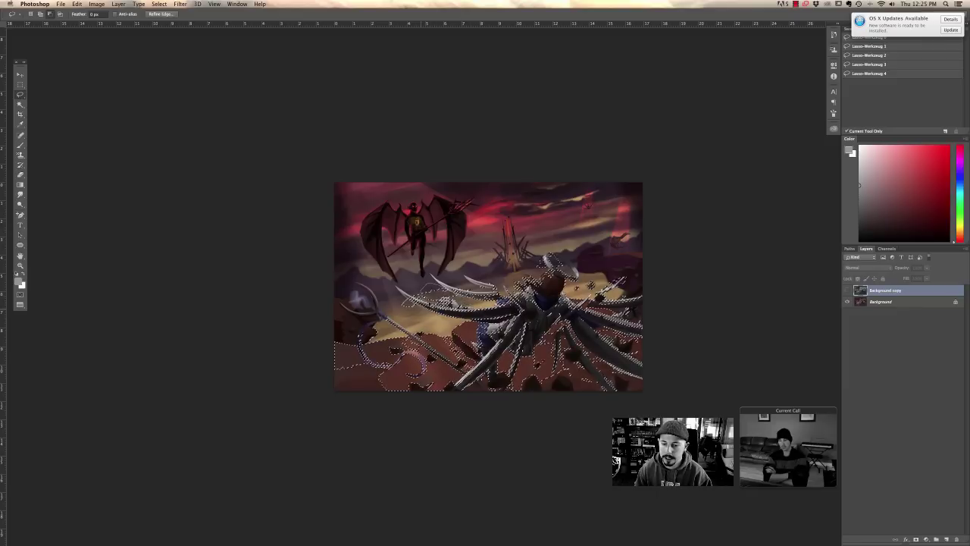
pyautogui.click(22, 144)
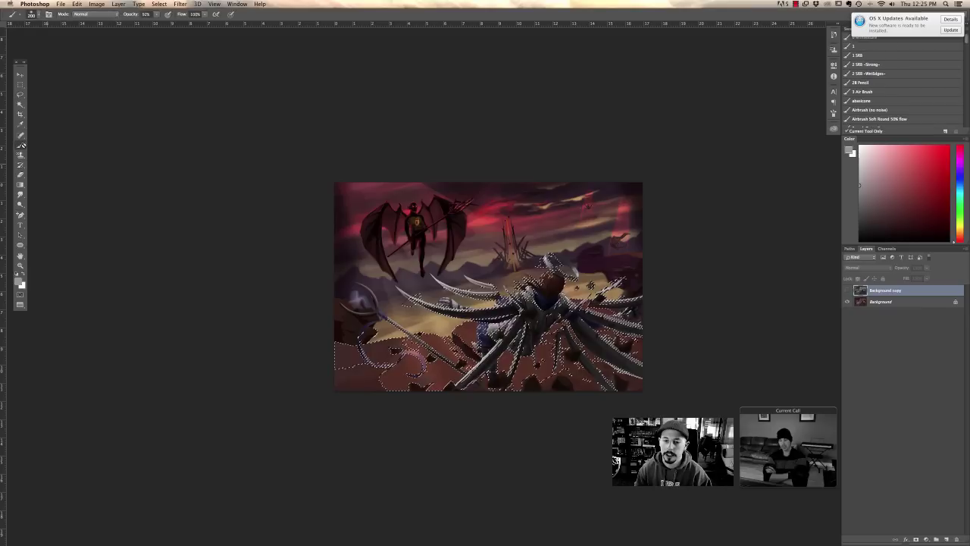
pyautogui.keyDown('alt'); pyautogui.click(476, 322); pyautogui.keyUp('alt')
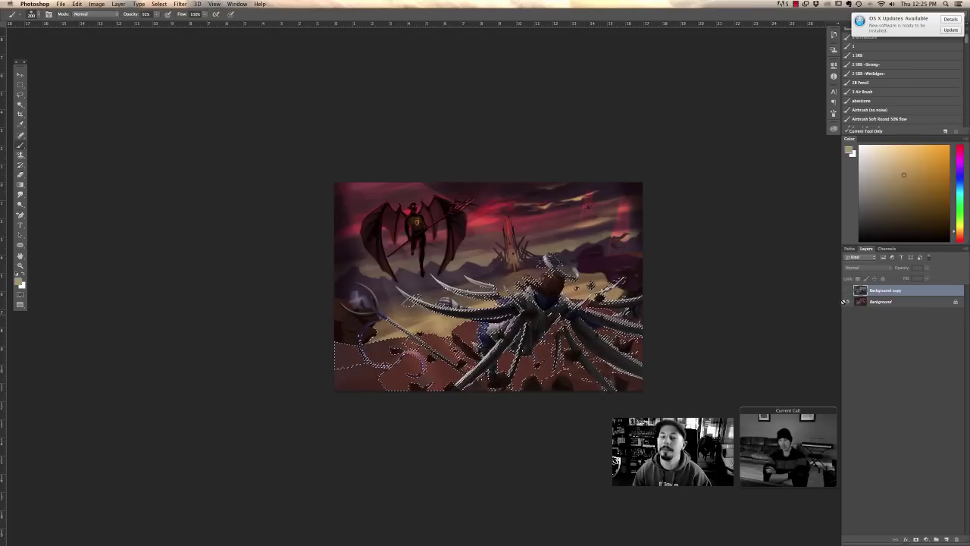
# - Deselect, sample a sand colour, and add a new Layer 1 above the coloured Background
pyautogui.press('super+d')
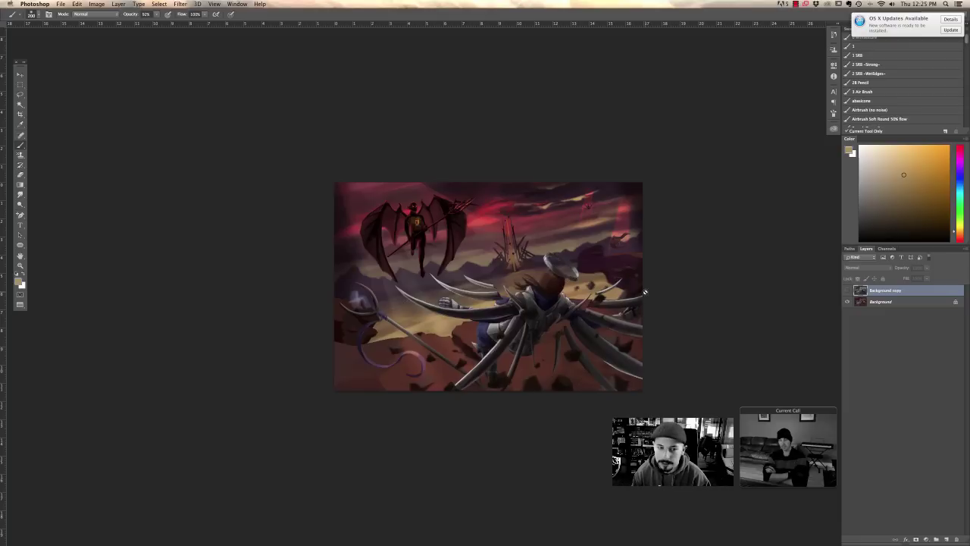
pyautogui.keyDown('alt'); pyautogui.click(430, 323); pyautogui.keyUp('alt')
pyautogui.click(391, 345)
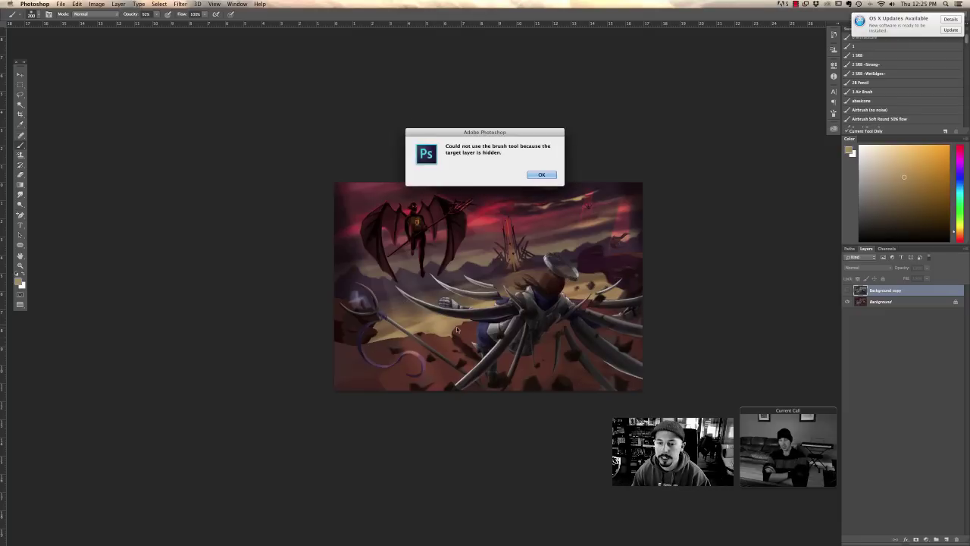
pyautogui.click(542, 175)
pyautogui.click(894, 301)
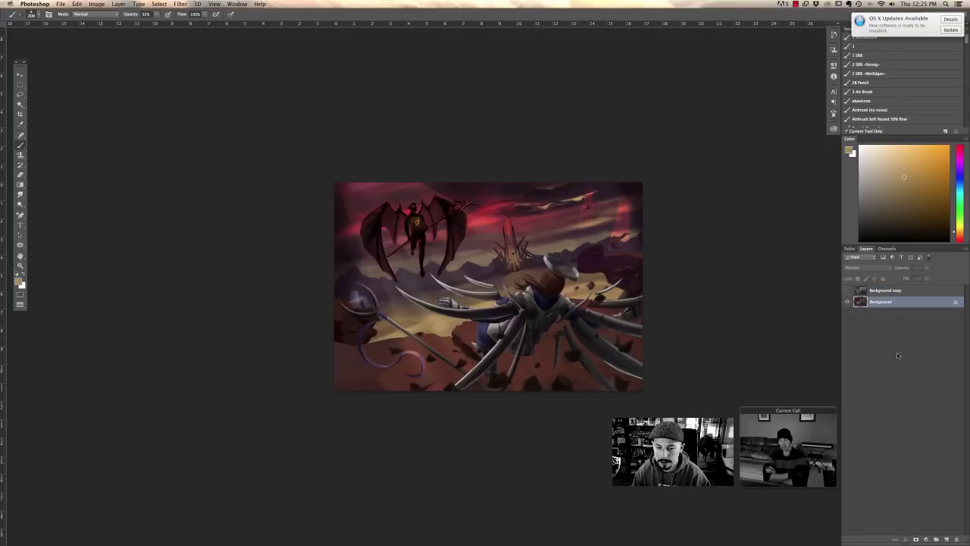
pyautogui.click(937, 539)
# - Paint tan sand across the lower-left and lower-middle ground, with brown dabs below the creature
pyautogui.moveTo(393, 345)
pyautogui.mouseDown()
pyautogui.moveTo(350, 352)
pyautogui.moveTo(458, 327)
pyautogui.moveTo(325, 385)
pyautogui.mouseUp()
pyautogui.moveTo(555, 324); pyautogui.dragTo(591, 302)
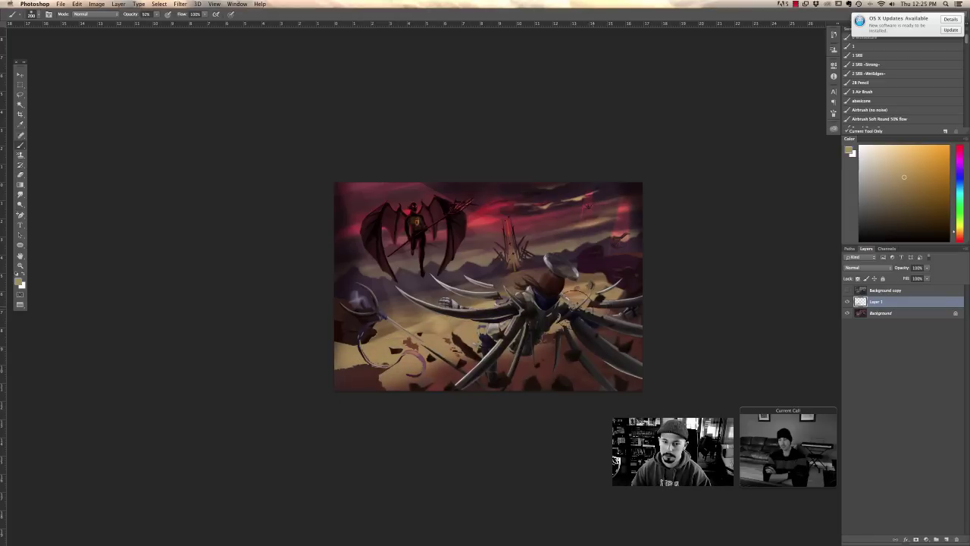
pyautogui.moveTo(553, 344)
pyautogui.mouseDown()
pyautogui.moveTo(523, 367)
pyautogui.moveTo(440, 379)
pyautogui.moveTo(621, 375)
pyautogui.mouseUp()
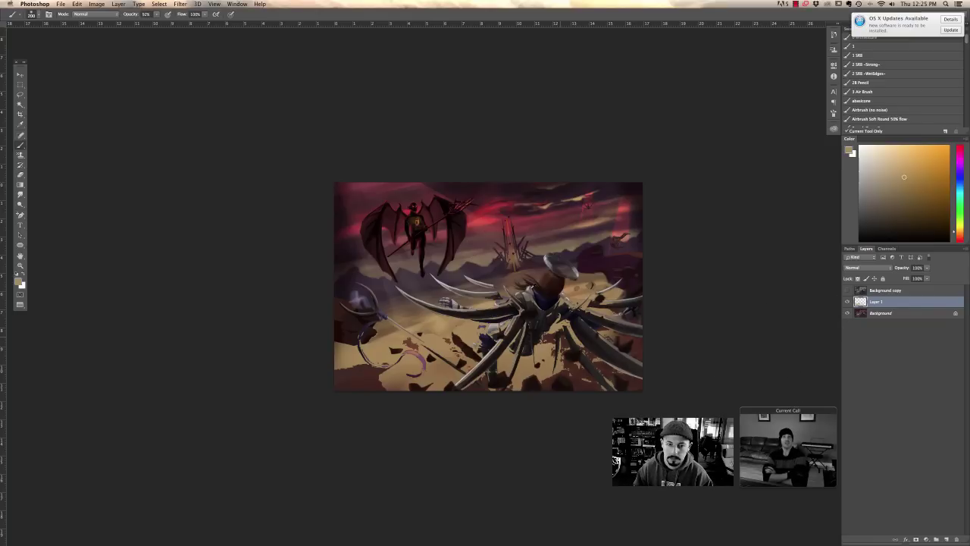
pyautogui.keyDown('alt'); pyautogui.click(522, 389); pyautogui.keyUp('alt')
pyautogui.moveTo(522, 389)
pyautogui.mouseDown()
pyautogui.moveTo(622, 389)
pyautogui.moveTo(548, 371)
pyautogui.moveTo(607, 358)
pyautogui.moveTo(618, 314)
pyautogui.moveTo(717, 335)
pyautogui.mouseUp()
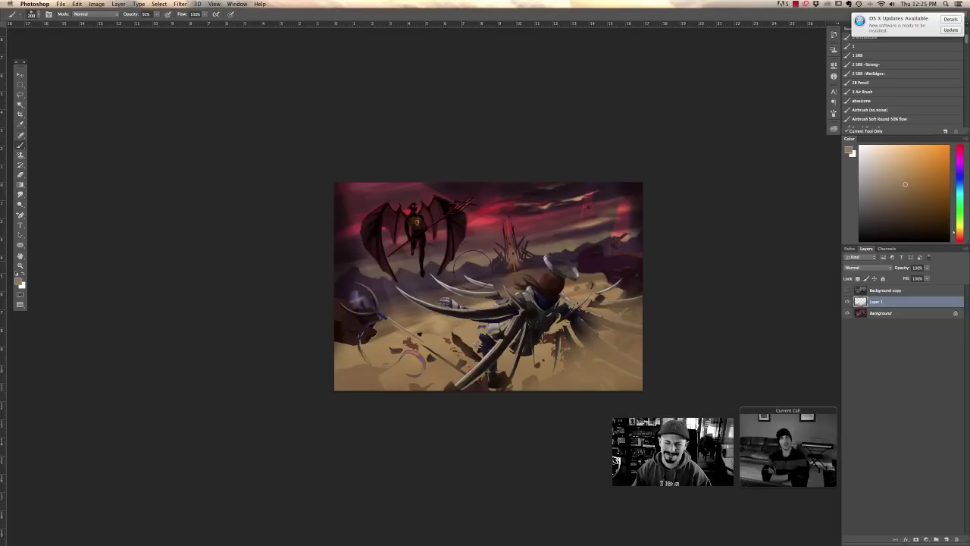
# - With a 45 px hard brush and a sampled dark blue, paint extra dark legs beside the creature
pyautogui.rightClick(471, 254)
pyautogui.click(519, 292)
pyautogui.click(434, 249)
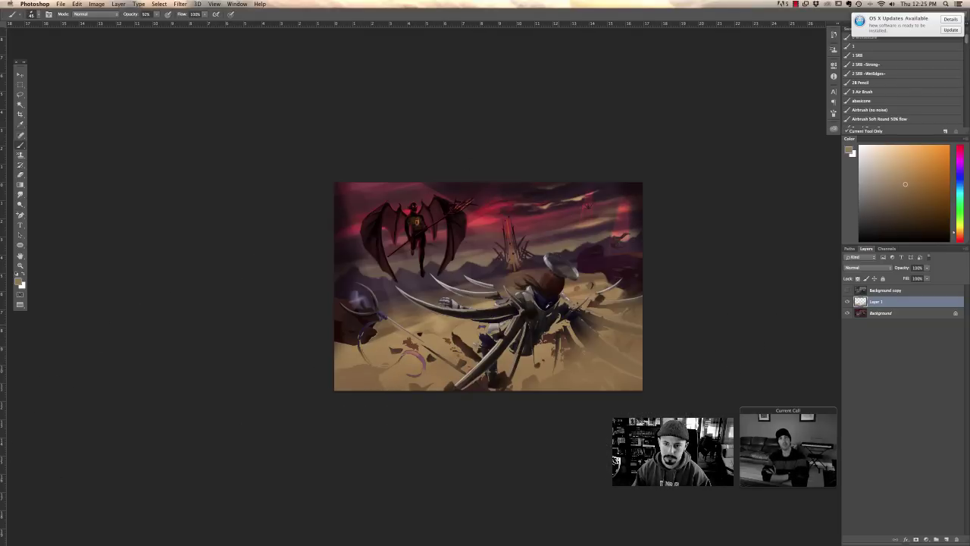
pyautogui.keyDown('alt'); pyautogui.click(576, 325); pyautogui.keyUp('alt')
pyautogui.keyDown('alt'); pyautogui.click(573, 321); pyautogui.keyUp('alt')
pyautogui.moveTo(575, 319)
pyautogui.mouseDown()
pyautogui.moveTo(655, 373)
pyautogui.moveTo(605, 343)
pyautogui.moveTo(641, 376)
pyautogui.moveTo(577, 350)
pyautogui.moveTo(569, 331)
pyautogui.moveTo(615, 388)
pyautogui.mouseUp()
pyautogui.moveTo(569, 337)
pyautogui.mouseDown()
pyautogui.moveTo(599, 395)
pyautogui.moveTo(553, 377)
pyautogui.mouseUp()
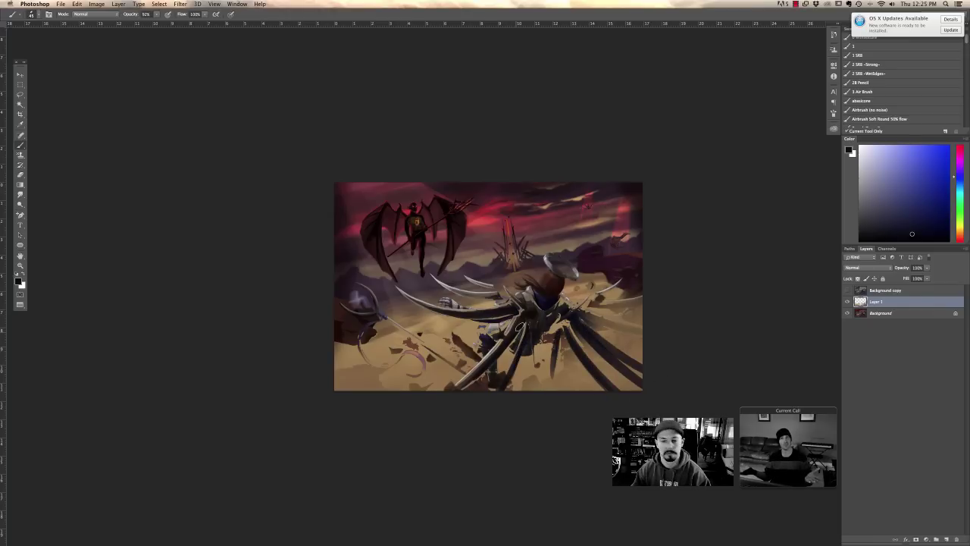
pyautogui.moveTo(574, 306)
pyautogui.mouseDown()
pyautogui.moveTo(640, 332)
pyautogui.moveTo(620, 300)
pyautogui.moveTo(641, 298)
pyautogui.moveTo(626, 285)
pyautogui.mouseUp()
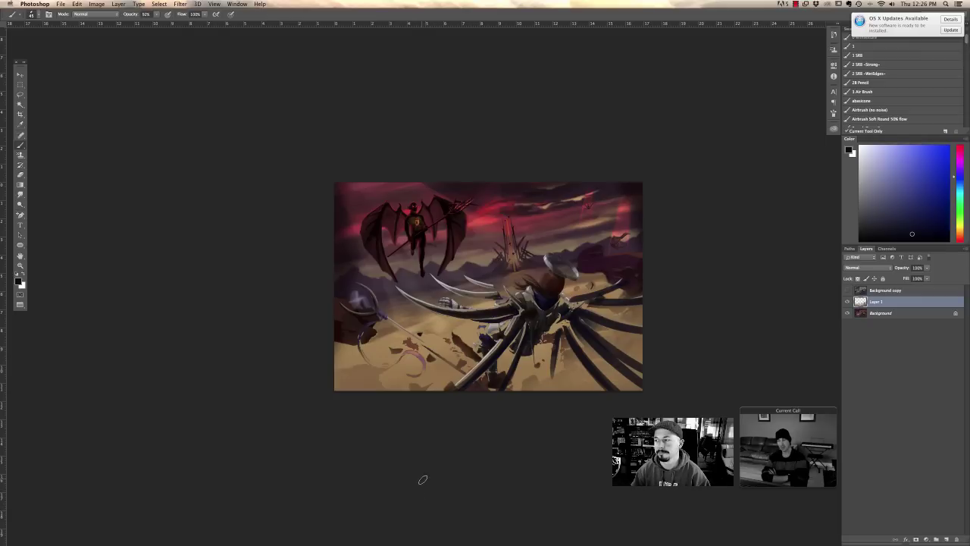
# - Move the winged-figure painting lower right, DRAKE FIGHT to lower centre, and zoom Battle From Above to 66.7%
pyautogui.press('f')
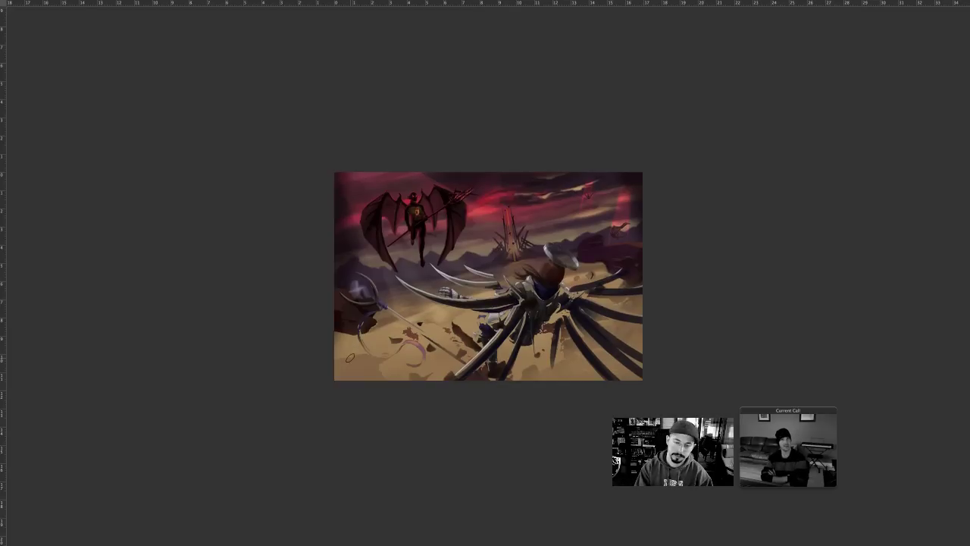
pyautogui.press('f')
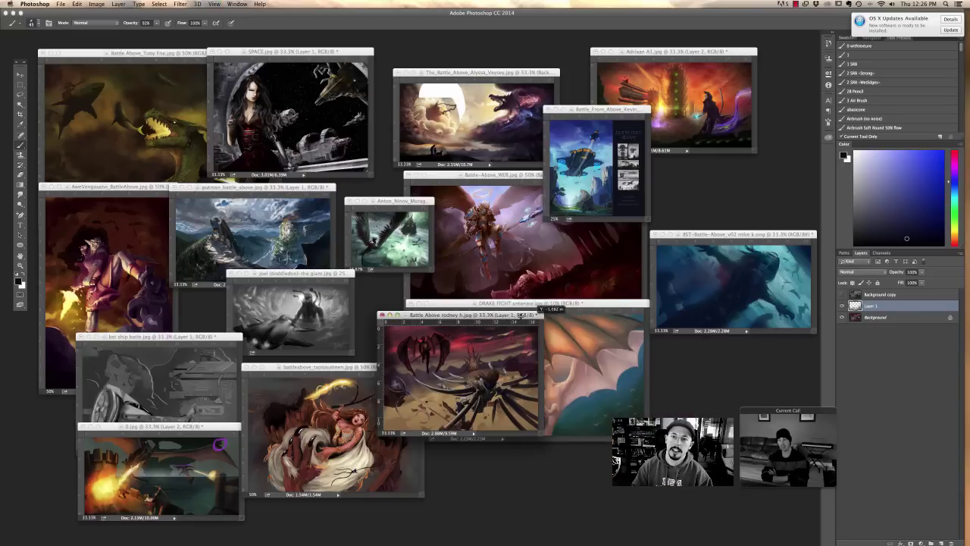
pyautogui.moveTo(523, 315); pyautogui.dragTo(714, 337)
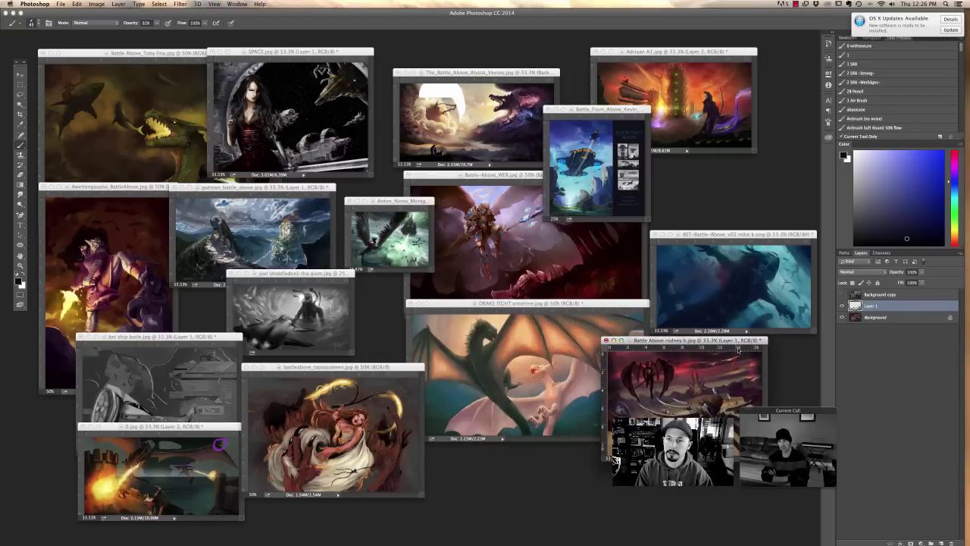
pyautogui.moveTo(569, 303); pyautogui.dragTo(515, 353)
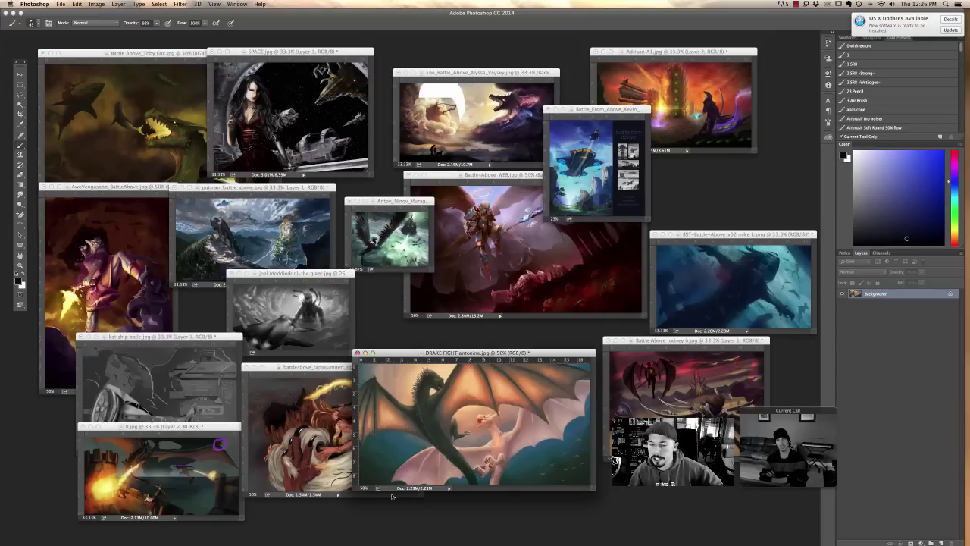
pyautogui.click(565, 133)
pyautogui.press('super+equal')
pyautogui.press('super+equal')
pyautogui.press('super+equal')
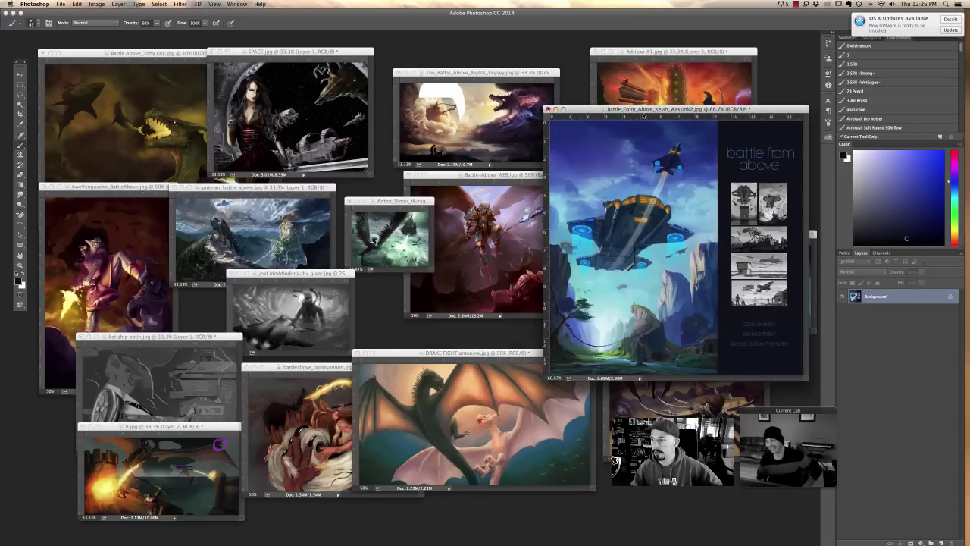
# - Zoom the Battle From Above entry back out to 25% and move it down and right
pyautogui.moveTo(576, 109); pyautogui.dragTo(457, 96)
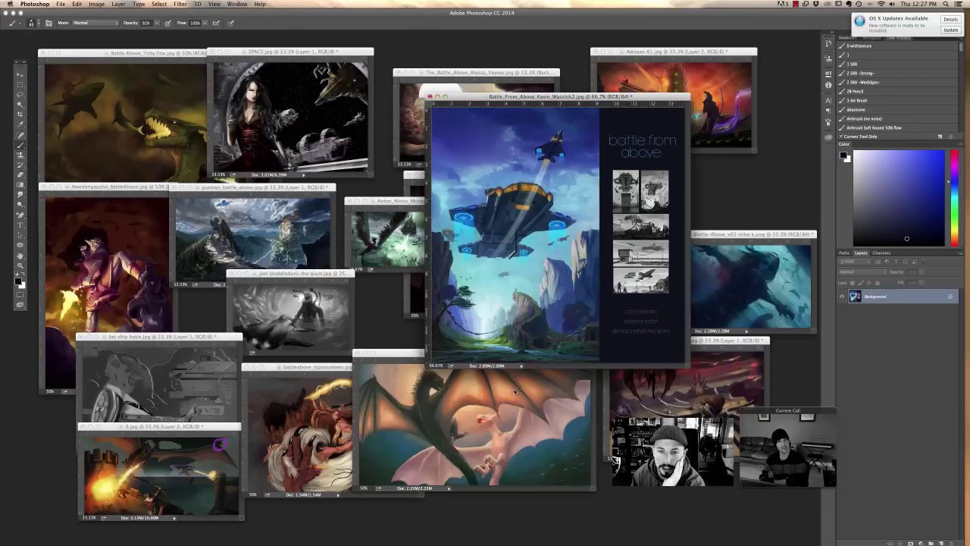
pyautogui.press('super+minus')
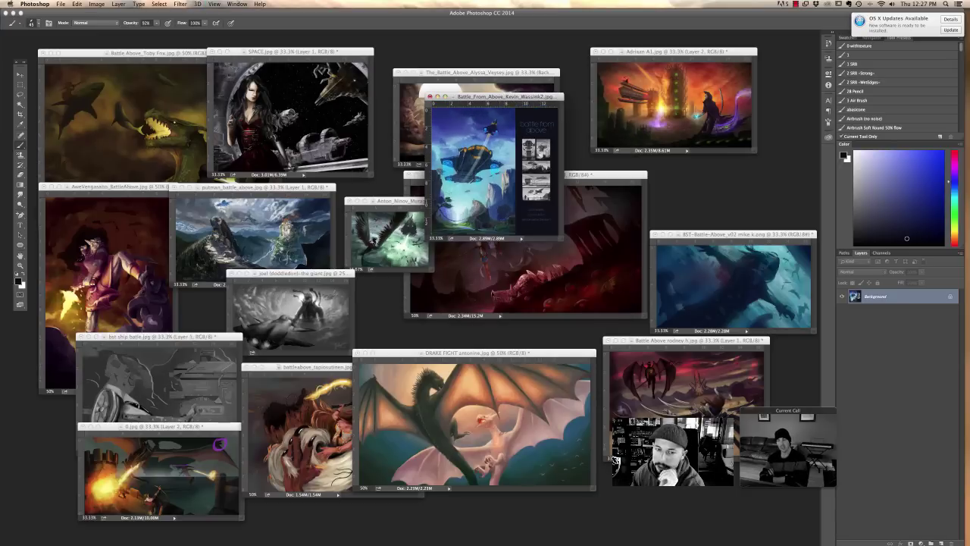
pyautogui.press('super+minus')
pyautogui.moveTo(502, 99); pyautogui.dragTo(644, 175)
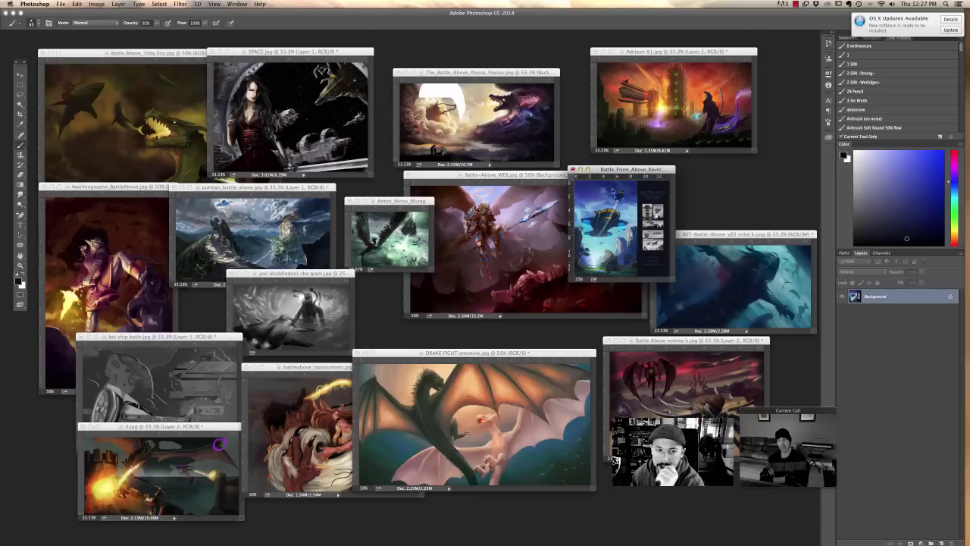
# - Show the Battle From Above entry at 25% zoom, shift it up-right, and bring the WEB entry forward
pyautogui.press('super+plus')
pyautogui.press('super+minus')
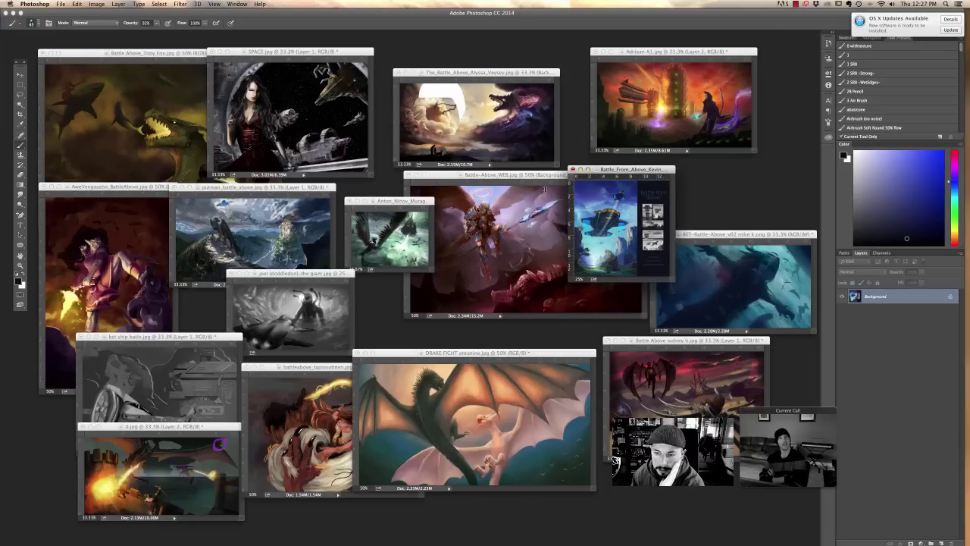
pyautogui.moveTo(650, 171); pyautogui.dragTo(672, 107)
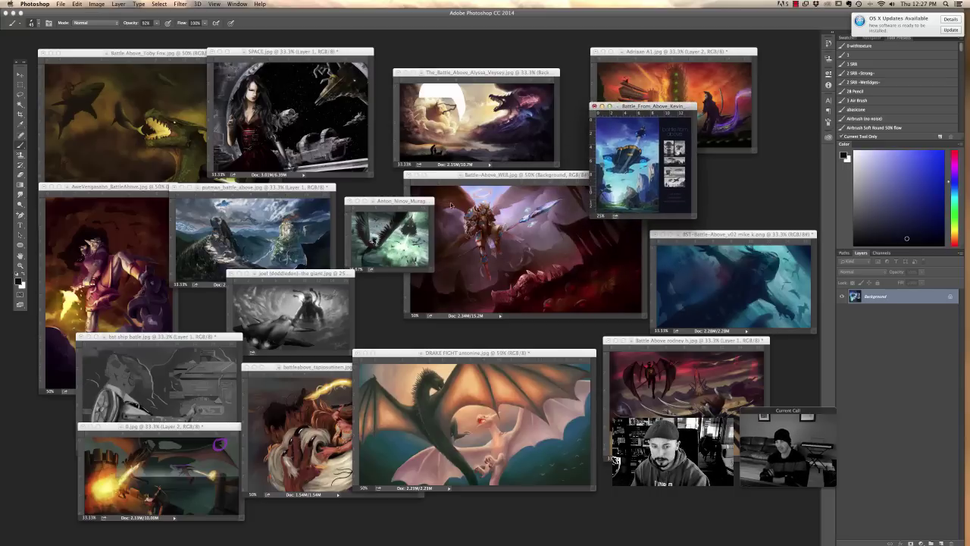
pyautogui.click(443, 271)
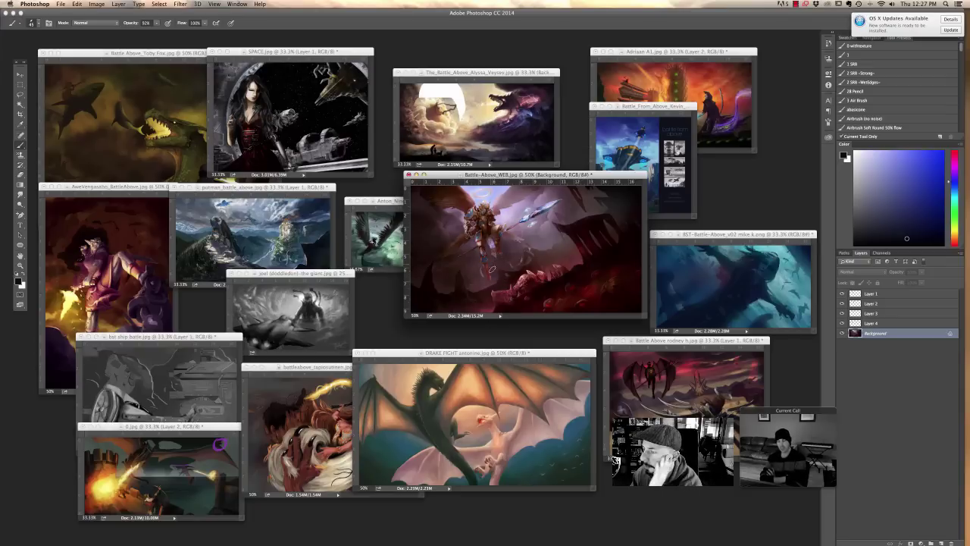
# - Place the blue sea-monster entry over the WEB entry and view the green winged-creature entry at 25%
pyautogui.moveTo(727, 234); pyautogui.dragTo(510, 261)
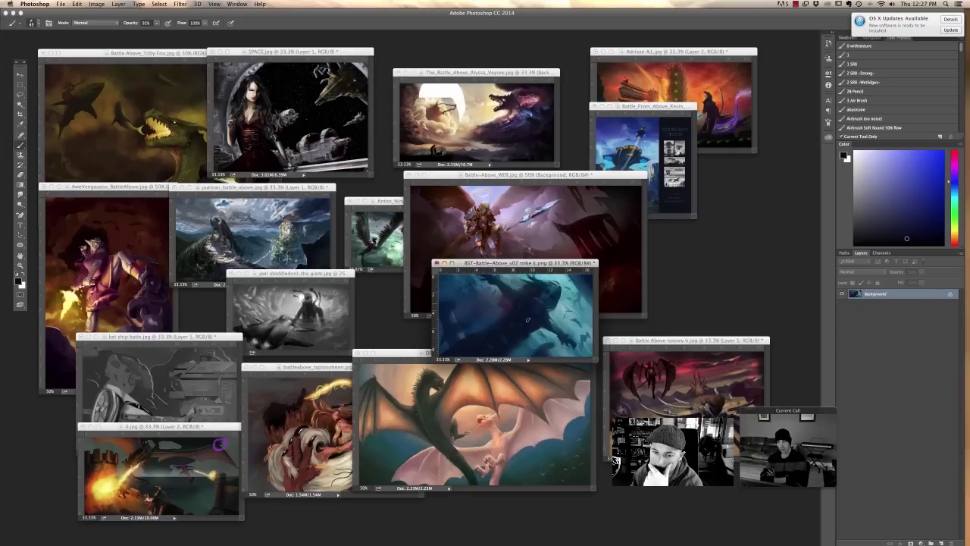
pyautogui.click(375, 235)
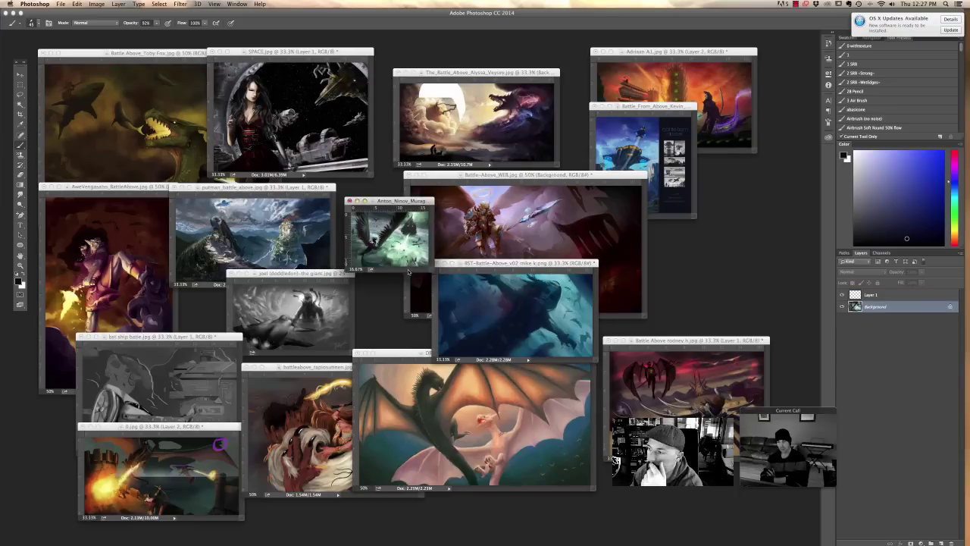
pyautogui.press('super+plus')
pyautogui.press('super+plus')
pyautogui.press('super+minus')
pyautogui.press('super+minus')
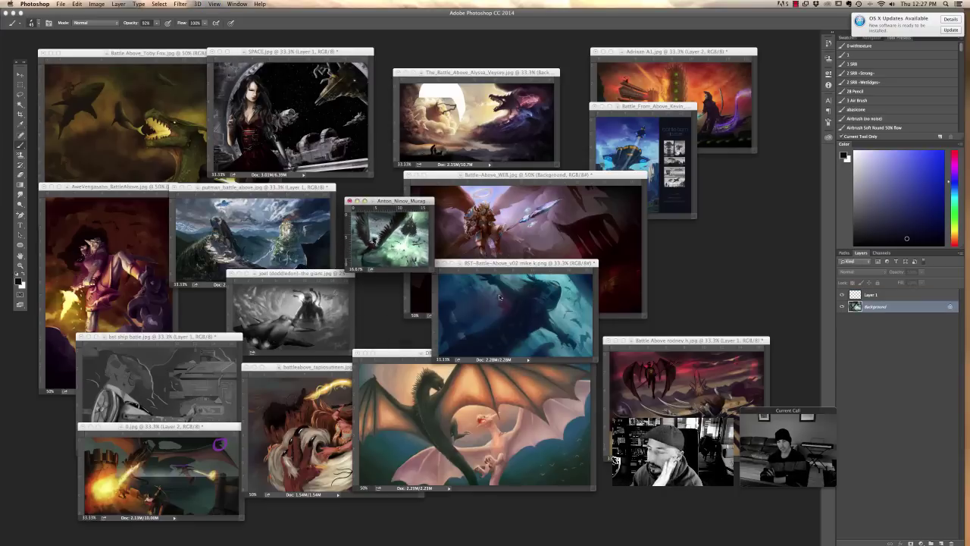
# - Move the blue sea-monster entry to the right and bring the mountain landscape entry to the front
pyautogui.click(508, 317)
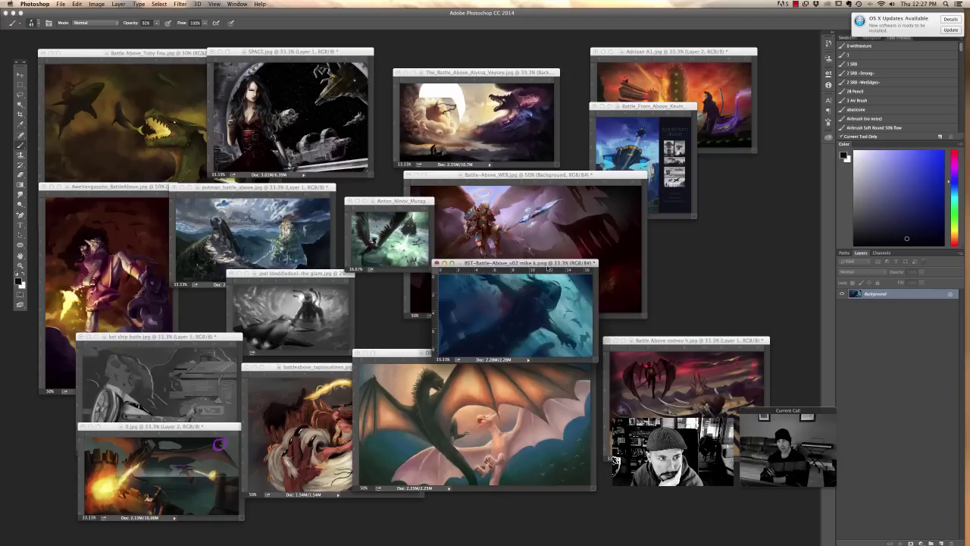
pyautogui.moveTo(547, 264); pyautogui.dragTo(740, 270)
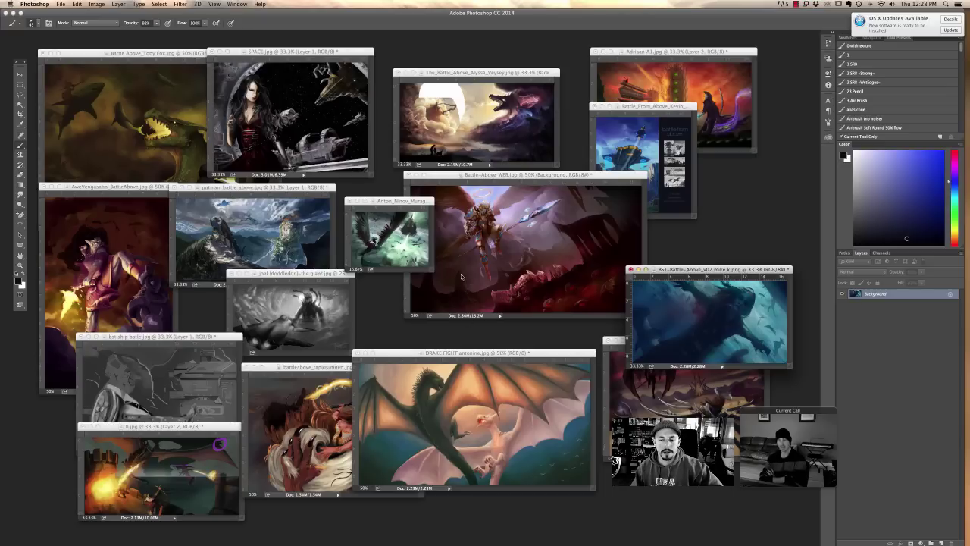
pyautogui.click(269, 277)
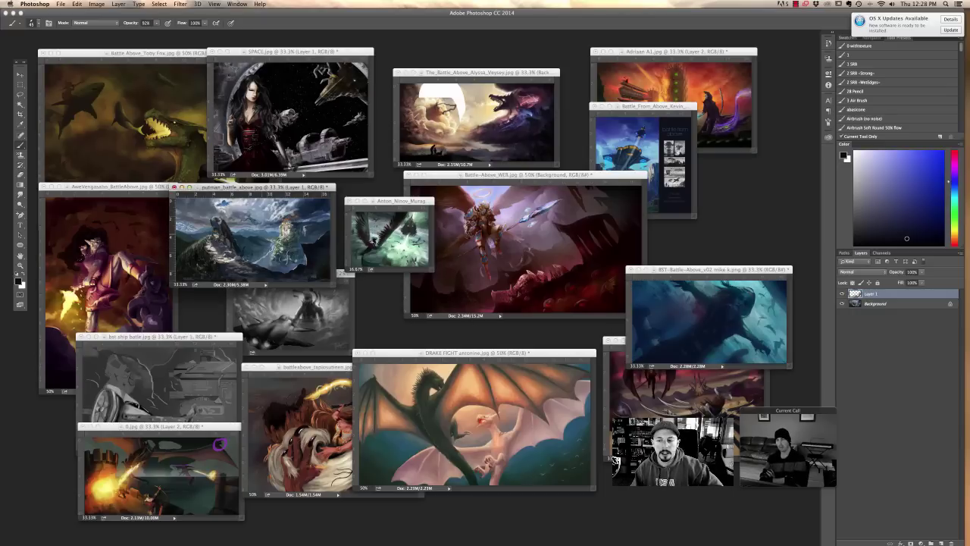